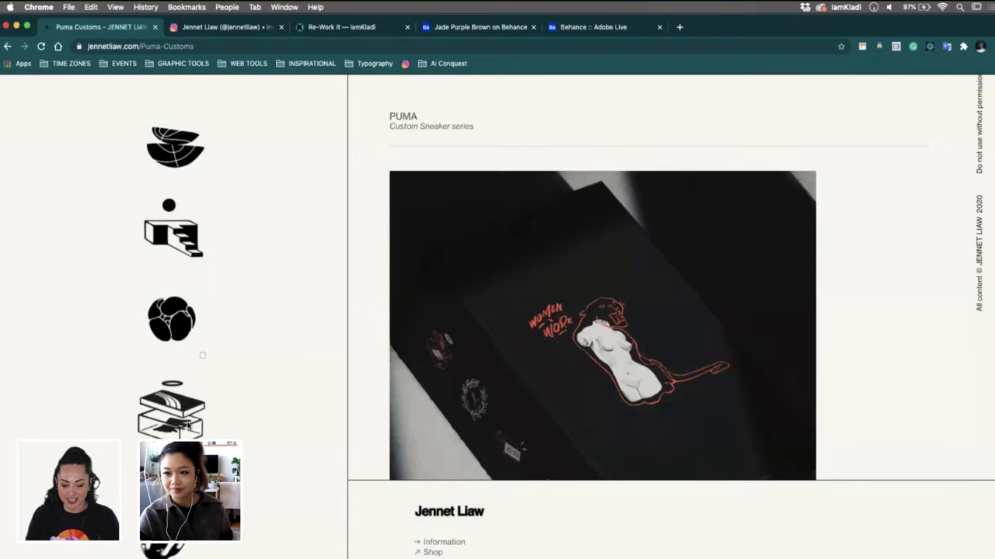
Scroll the Puma Custom Sneaker page to the Women x Work project, then go to the Instagram tab
{"action": "scroll", "coordinate": [207, 381], "scroll_direction": "down", "scroll_amount": 5}
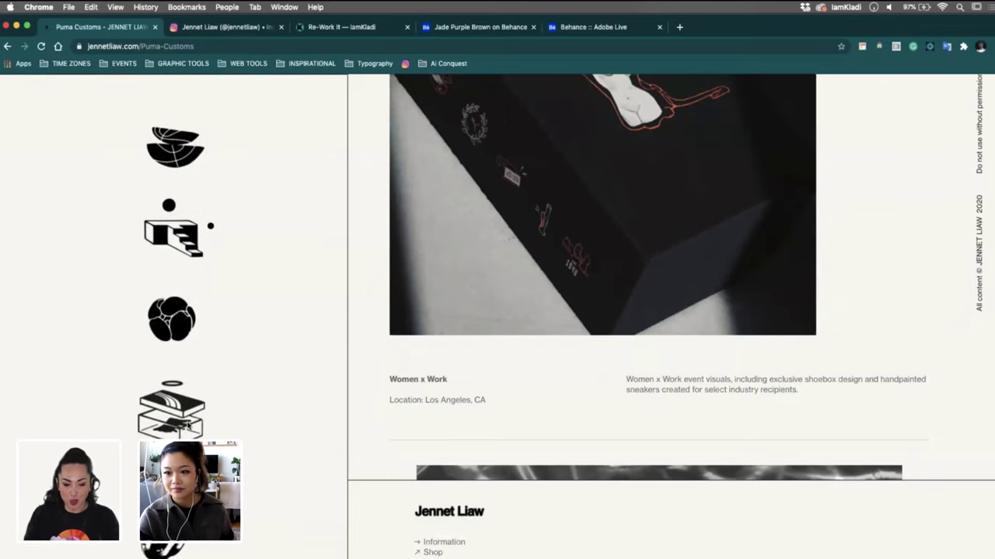
{"action": "left_click", "coordinate": [204, 28]}
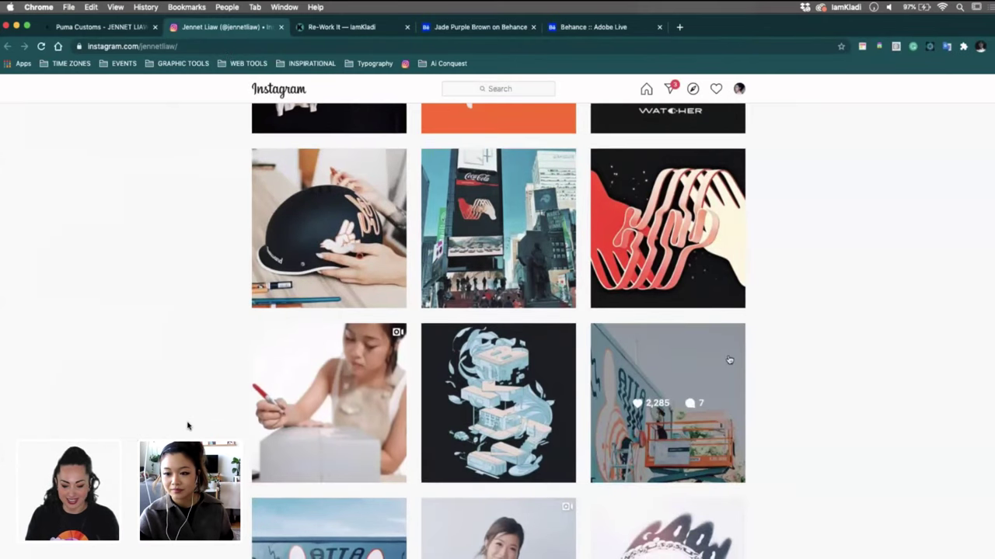
Scroll up and down through the designer's Instagram post grid
{"action": "scroll", "coordinate": [723, 353], "scroll_direction": "down", "scroll_amount": 15}
{"action": "scroll", "coordinate": [722, 349], "scroll_direction": "up", "scroll_amount": 15}
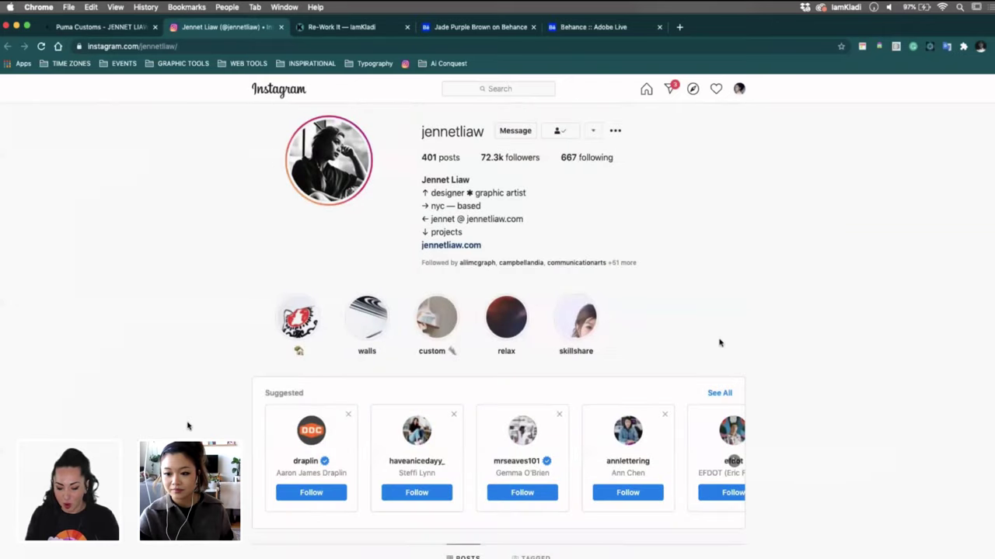
{"action": "scroll", "coordinate": [719, 342], "scroll_direction": "down", "scroll_amount": 6}
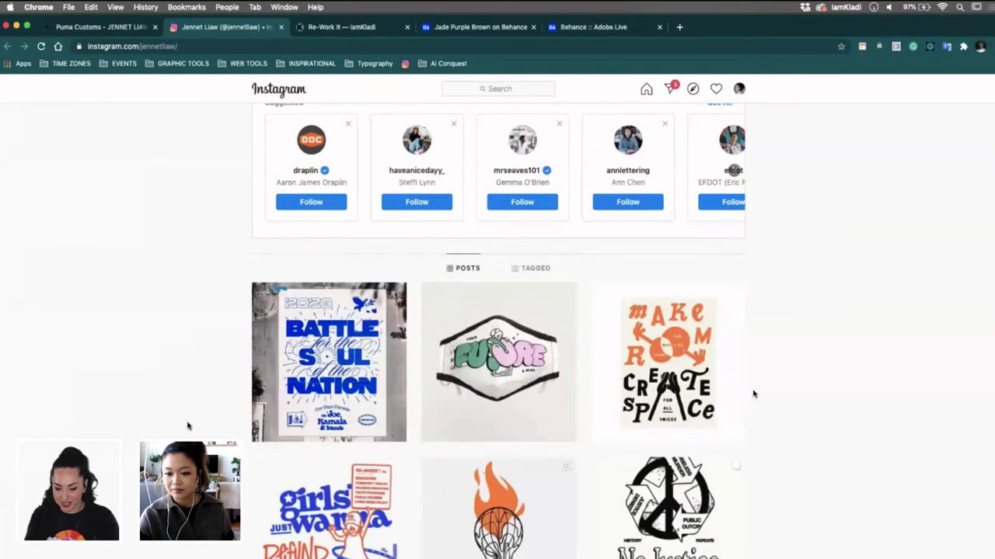
{"action": "scroll", "coordinate": [750, 388], "scroll_direction": "down", "scroll_amount": 6}
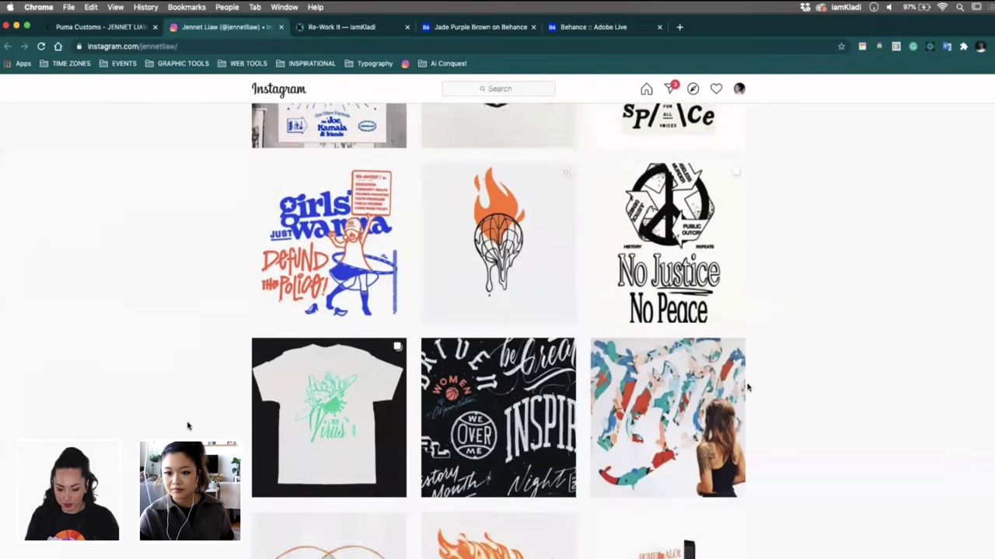
{"action": "scroll", "coordinate": [740, 380], "scroll_direction": "down", "scroll_amount": 2}
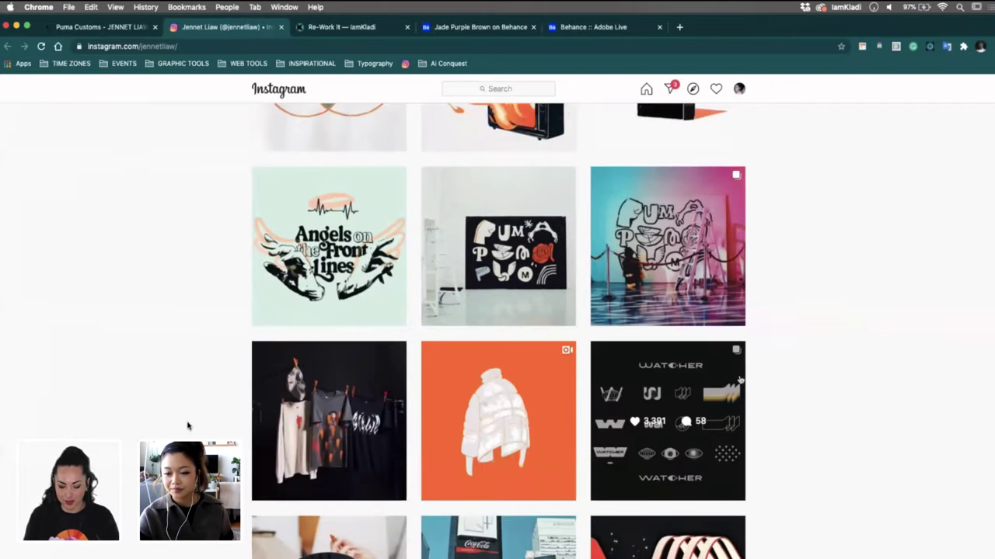
{"action": "scroll", "coordinate": [738, 380], "scroll_direction": "down", "scroll_amount": 1}
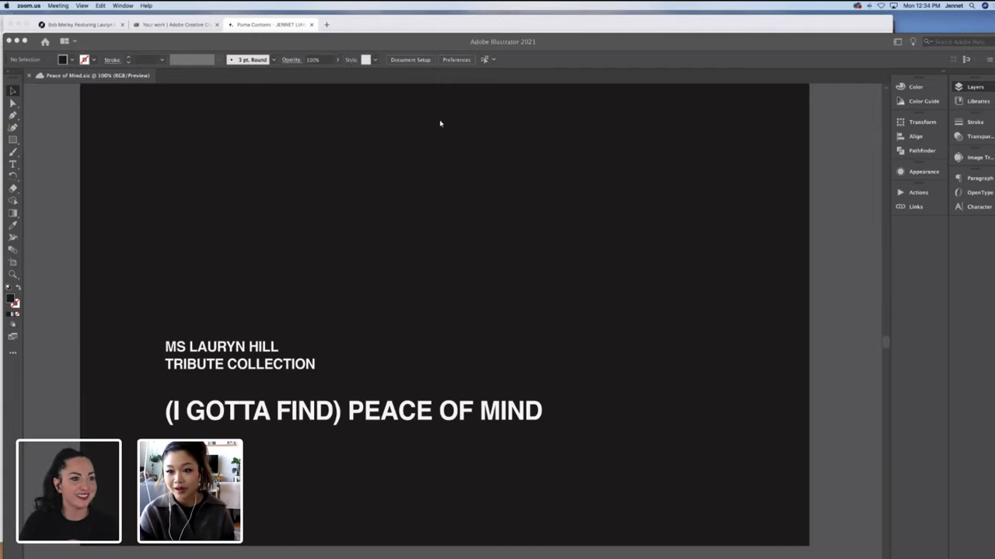
Bring the Peace of Mind.ai Illustrator window to the front with Layer 1 listed
{"action": "left_click", "coordinate": [560, 43]}
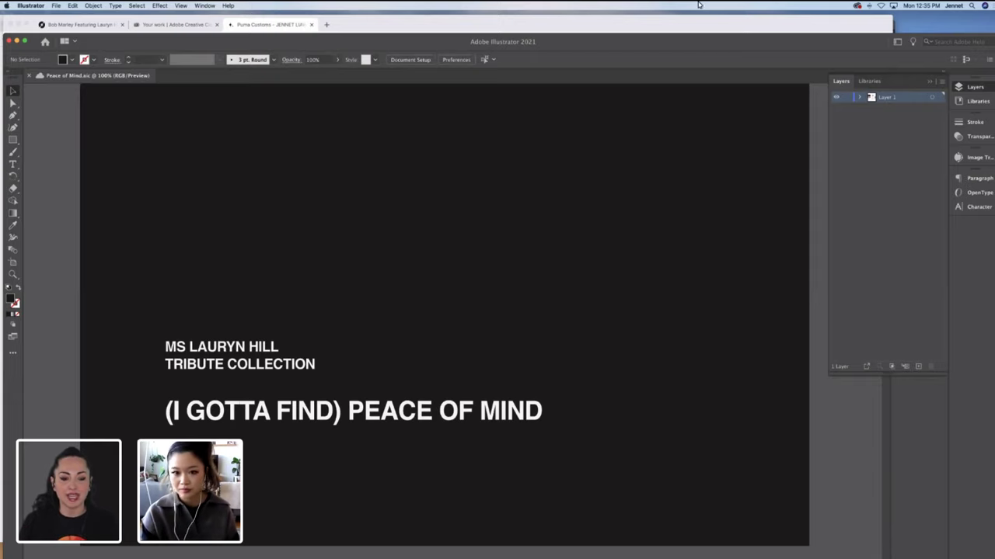
{"action": "left_click", "coordinate": [29, 6]}
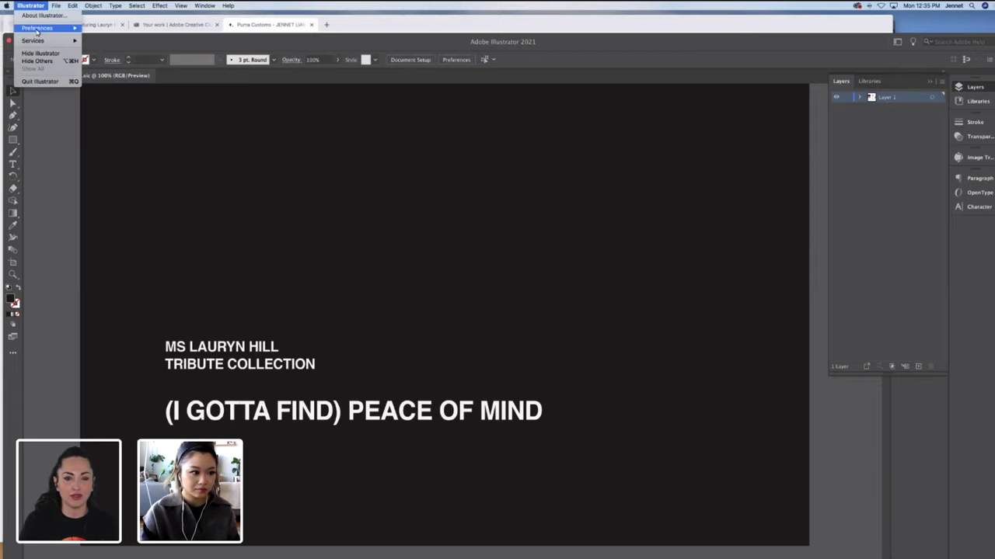
{"action": "mouse_move", "coordinate": [43, 28]}
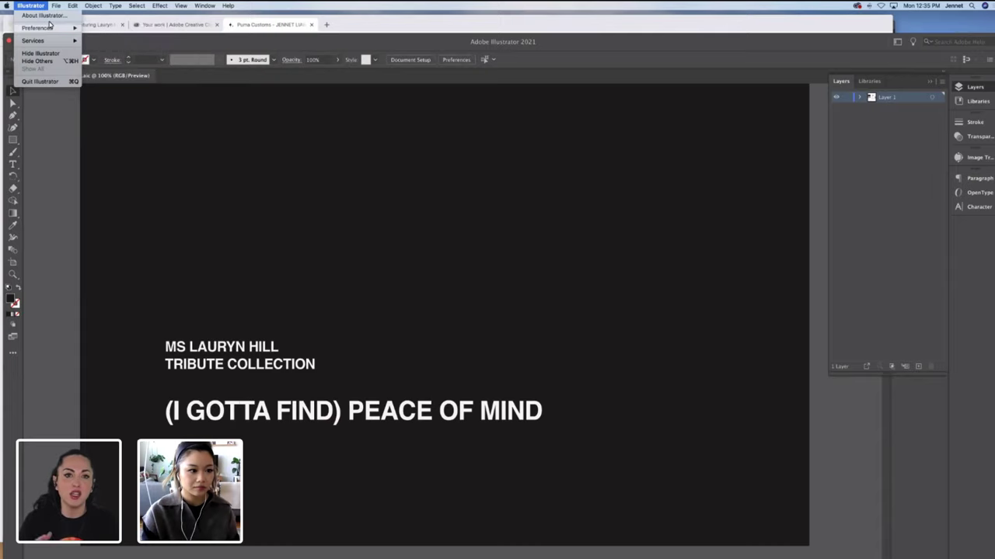
{"action": "mouse_move", "coordinate": [115, 5]}
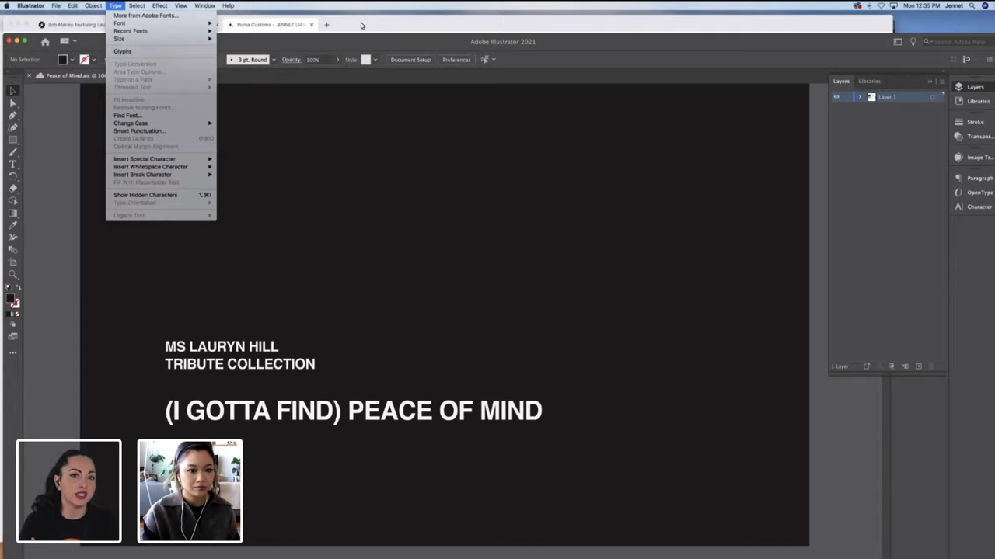
{"action": "left_click", "coordinate": [623, 18]}
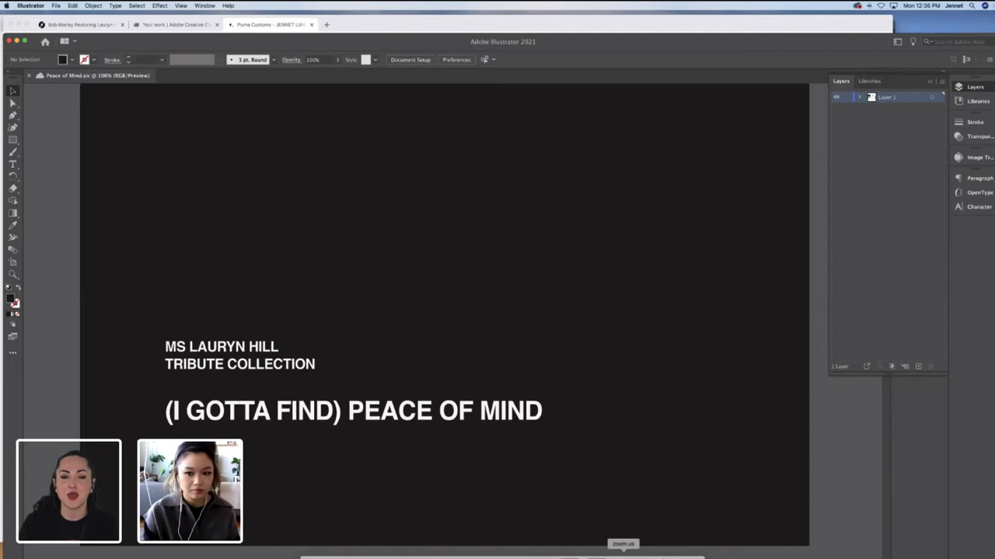
{"action": "left_click", "coordinate": [623, 555]}
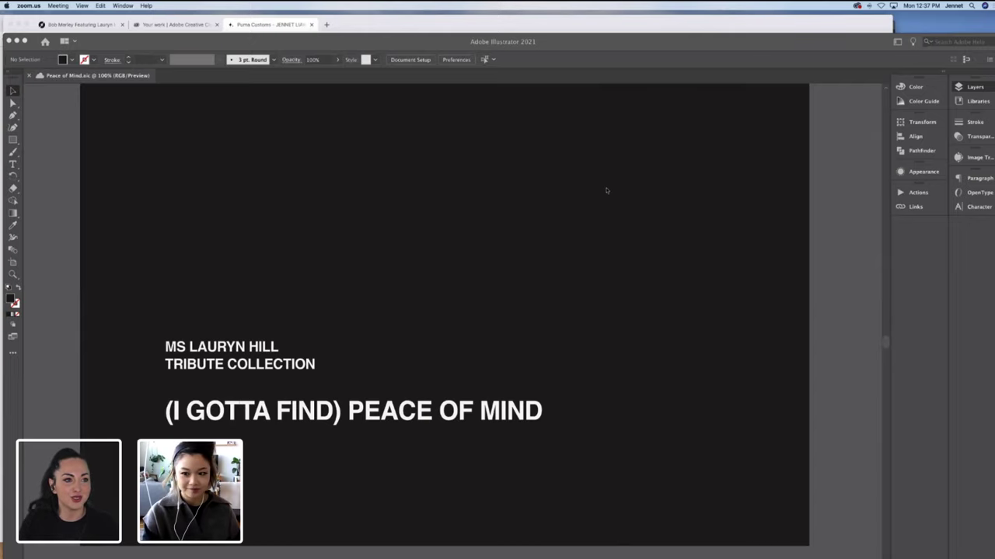
{"action": "key", "text": "F7"}
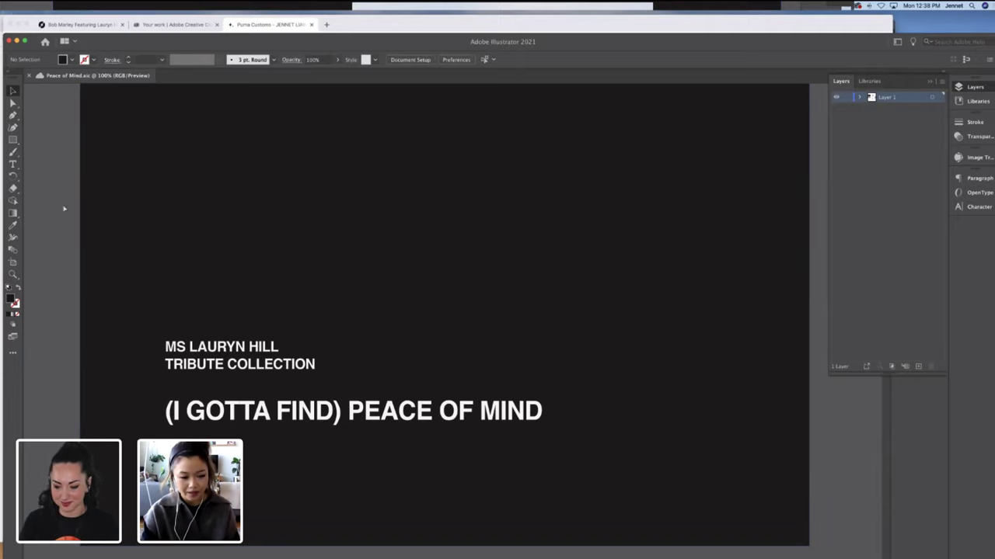
{"action": "key", "text": "super+minus"}
{"action": "scroll", "coordinate": [62, 204], "scroll_direction": "down", "scroll_amount": 3}
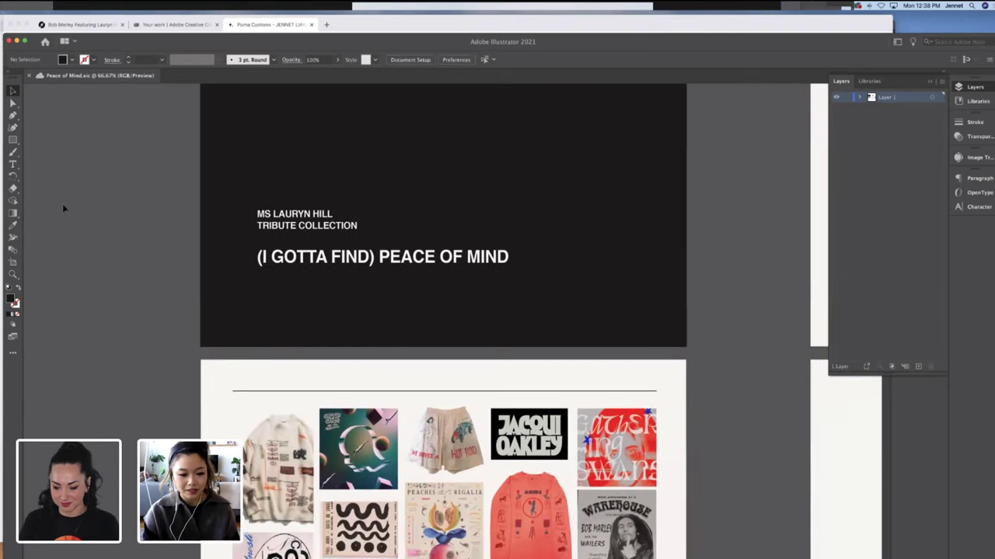
{"action": "scroll", "coordinate": [63, 204], "scroll_direction": "right", "scroll_amount": 6}
{"action": "scroll", "coordinate": [66, 208], "scroll_direction": "right", "scroll_amount": 5}
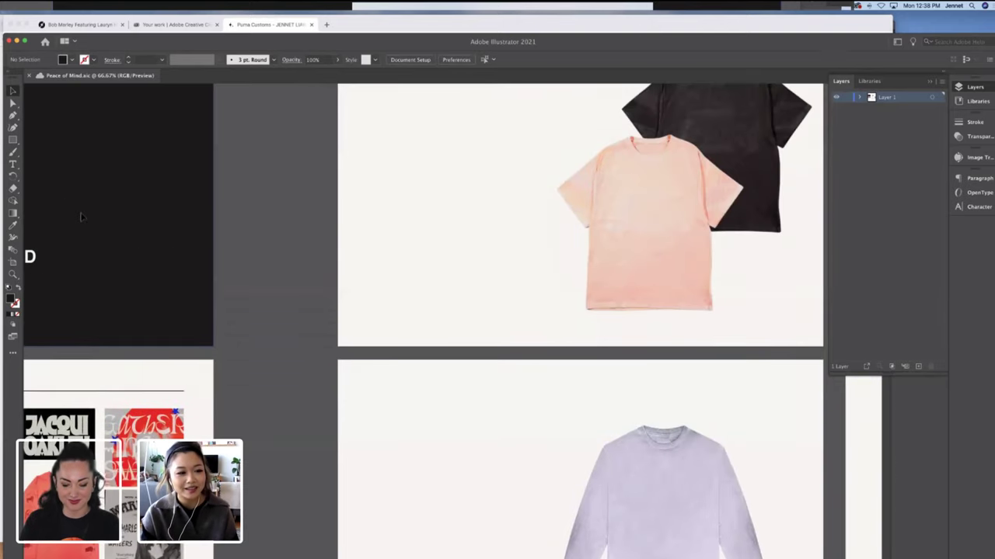
{"action": "scroll", "coordinate": [278, 234], "scroll_direction": "right", "scroll_amount": 2}
{"action": "scroll", "coordinate": [277, 234], "scroll_direction": "up", "scroll_amount": 2}
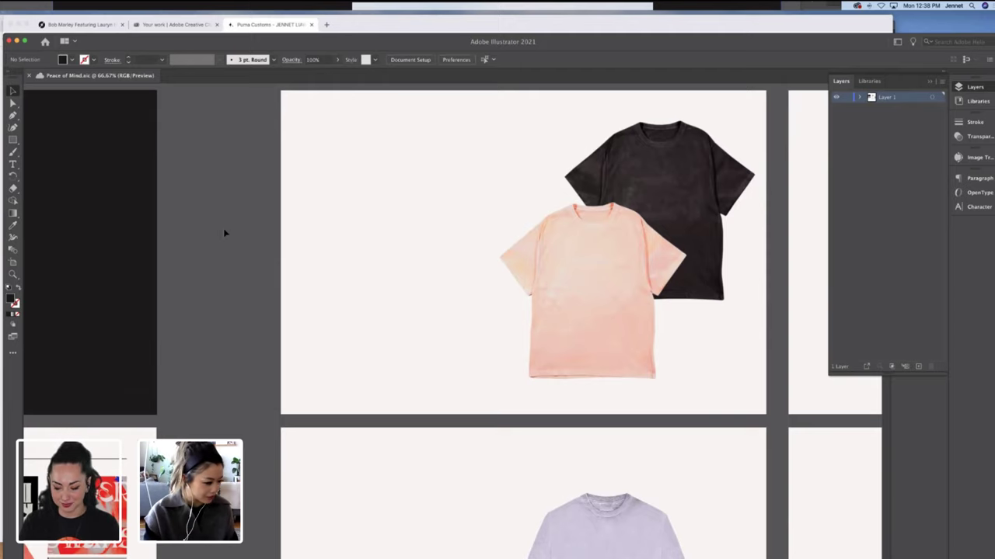
{"action": "scroll", "coordinate": [224, 233], "scroll_direction": "left", "scroll_amount": 10}
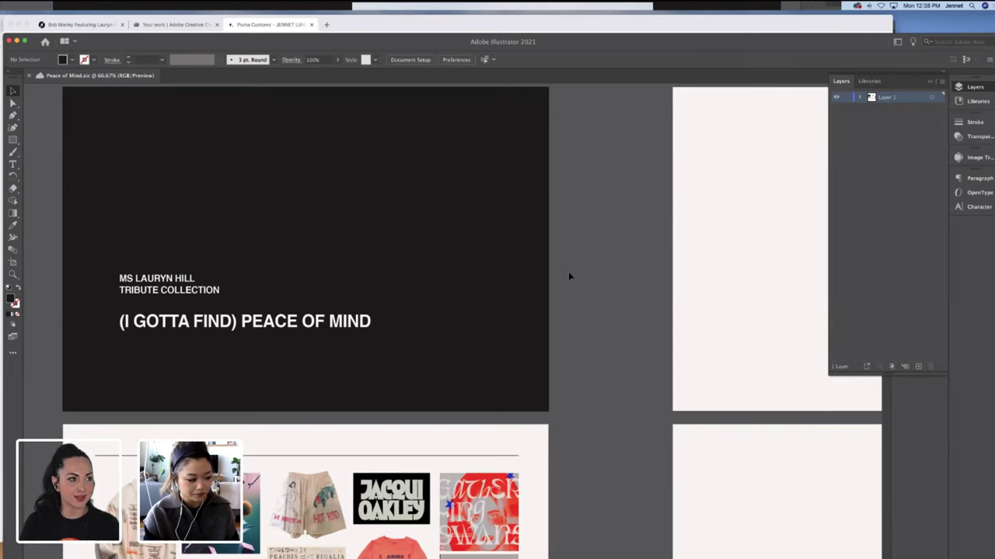
{"action": "scroll", "coordinate": [569, 276], "scroll_direction": "up", "scroll_amount": 2}
{"action": "scroll", "coordinate": [568, 276], "scroll_direction": "left", "scroll_amount": 2}
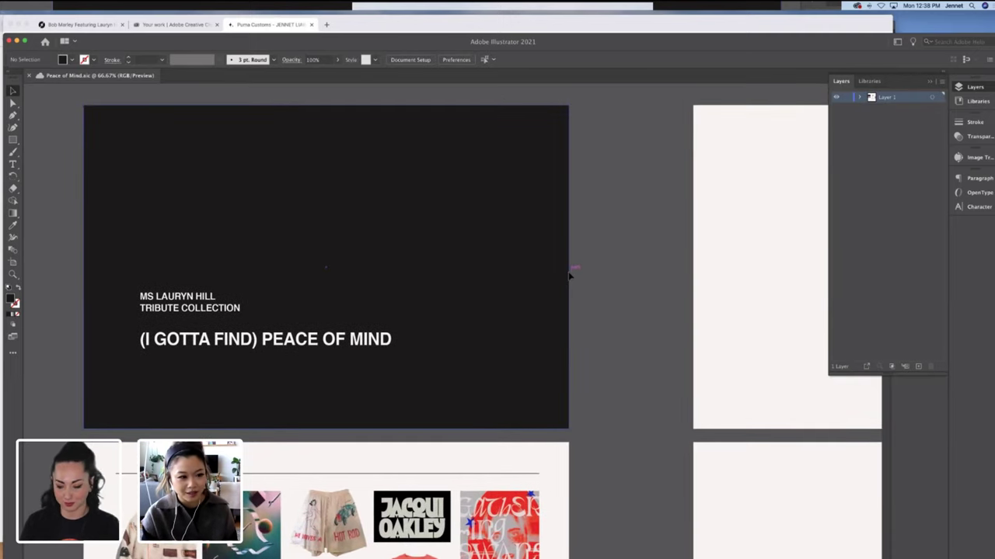
{"action": "scroll", "coordinate": [568, 274], "scroll_direction": "down", "scroll_amount": 1}
{"action": "scroll", "coordinate": [568, 274], "scroll_direction": "down", "scroll_amount": 4}
{"action": "scroll", "coordinate": [568, 274], "scroll_direction": "left", "scroll_amount": 1}
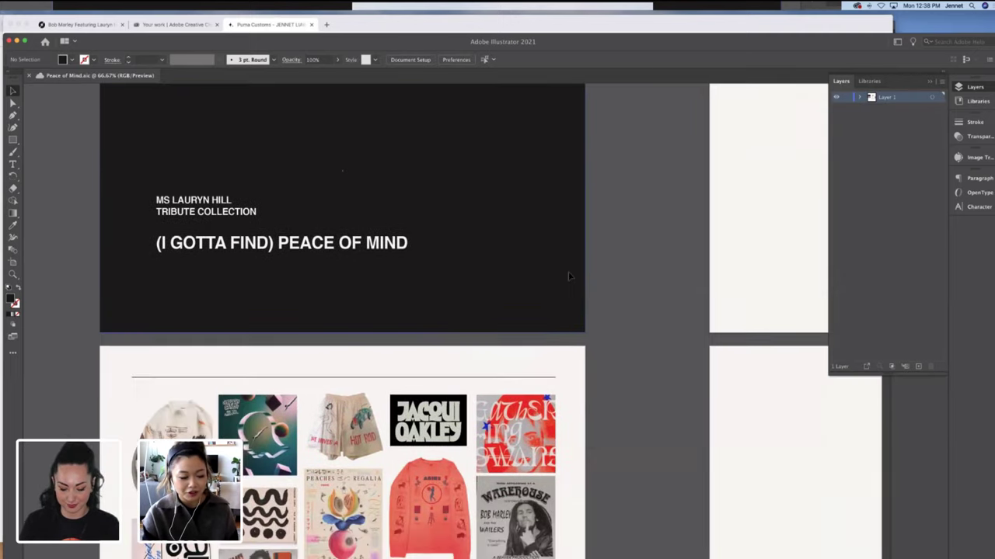
{"action": "scroll", "coordinate": [569, 276], "scroll_direction": "down", "scroll_amount": 3}
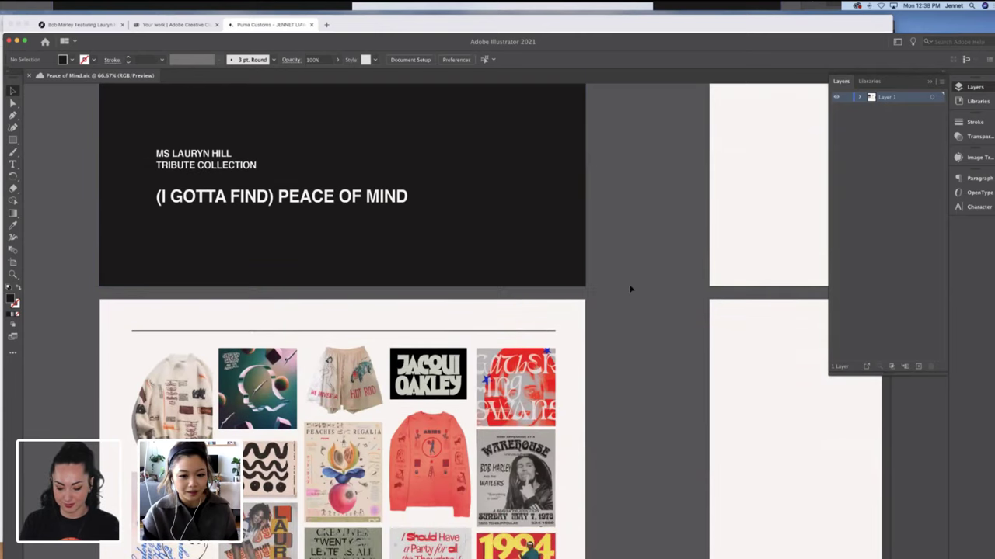
{"action": "scroll", "coordinate": [628, 285], "scroll_direction": "down", "scroll_amount": 4}
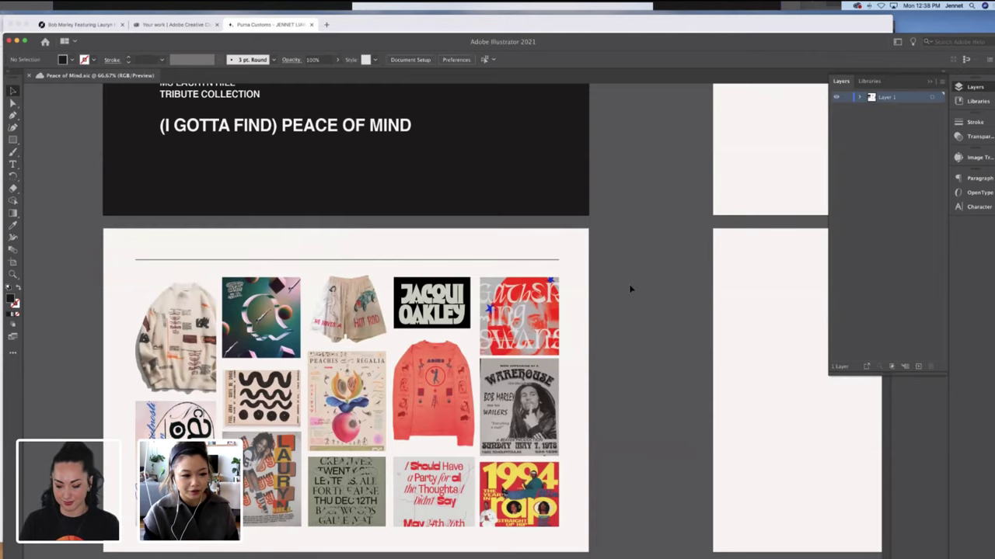
{"action": "scroll", "coordinate": [631, 289], "scroll_direction": "down", "scroll_amount": 2}
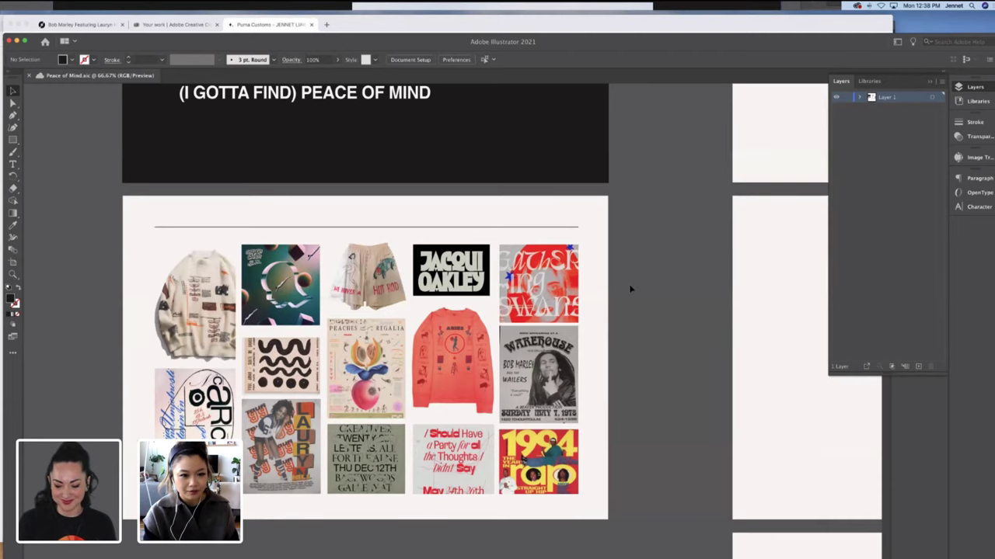
{"action": "scroll", "coordinate": [631, 289], "scroll_direction": "up", "scroll_amount": 1}
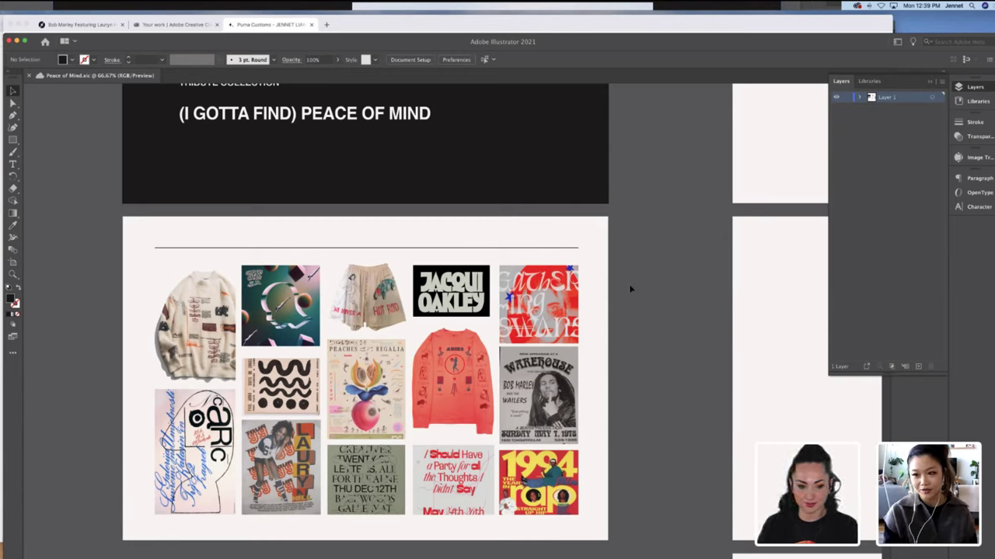
{"action": "scroll", "coordinate": [617, 297], "scroll_direction": "down", "scroll_amount": 3}
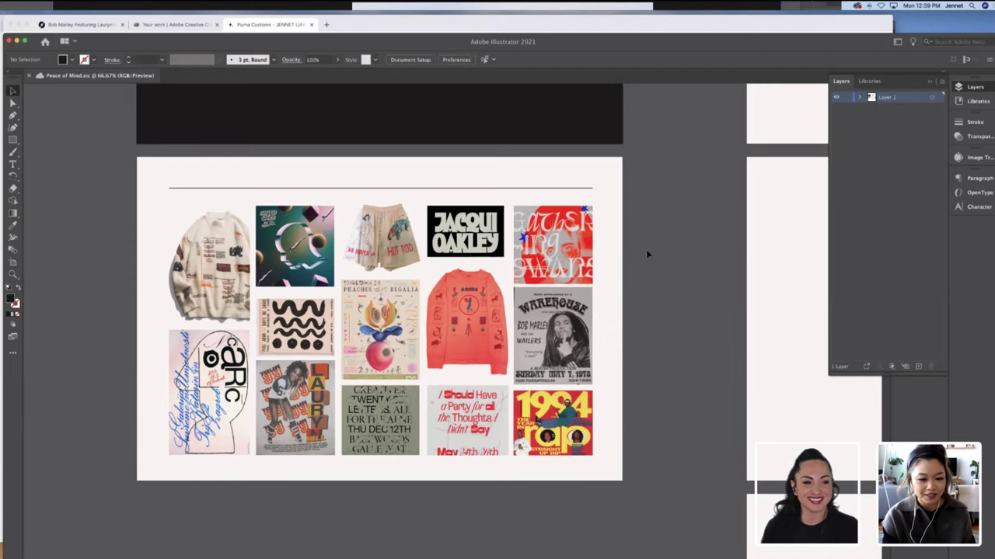
{"action": "scroll", "coordinate": [647, 253], "scroll_direction": "left", "scroll_amount": 2}
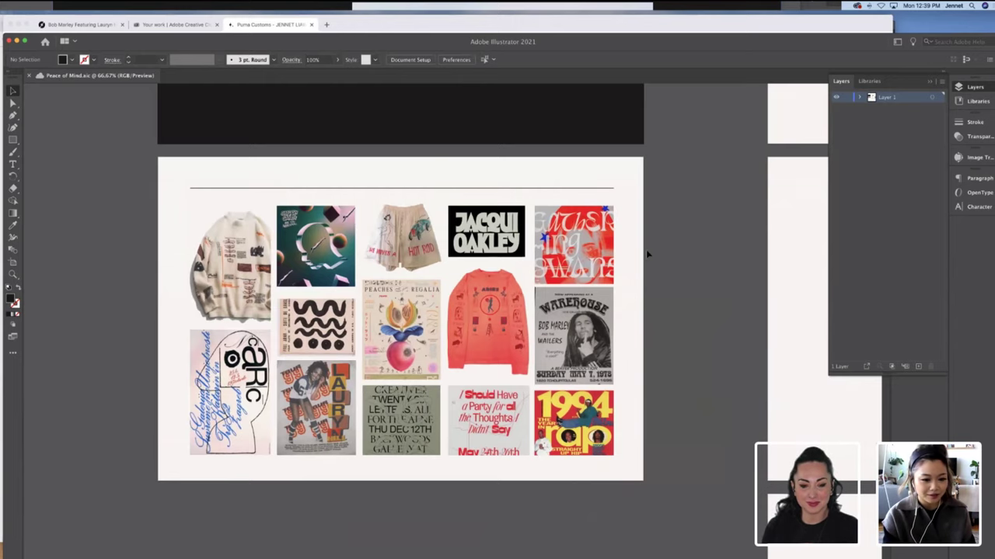
{"action": "scroll", "coordinate": [647, 253], "scroll_direction": "down", "scroll_amount": 2}
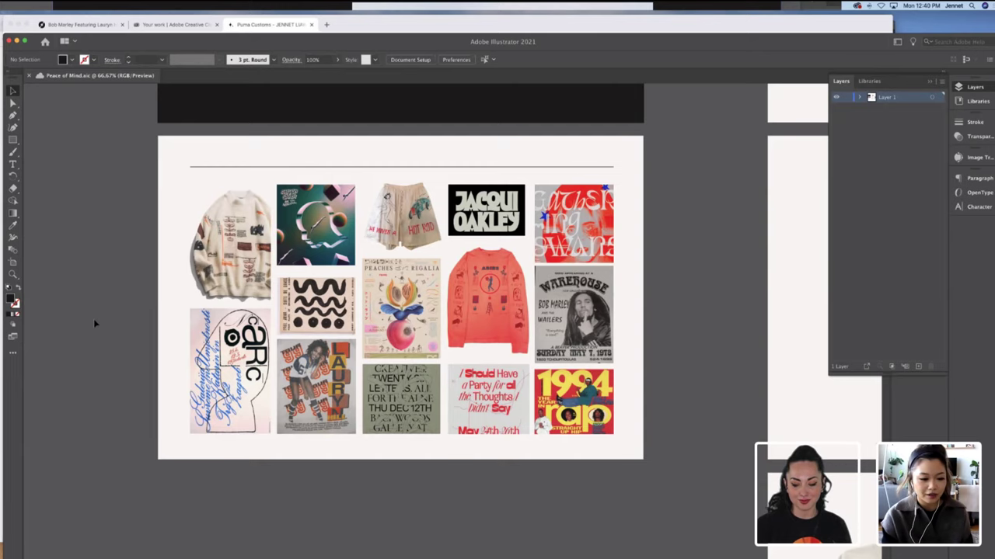
{"action": "scroll", "coordinate": [93, 319], "scroll_direction": "right", "scroll_amount": 3}
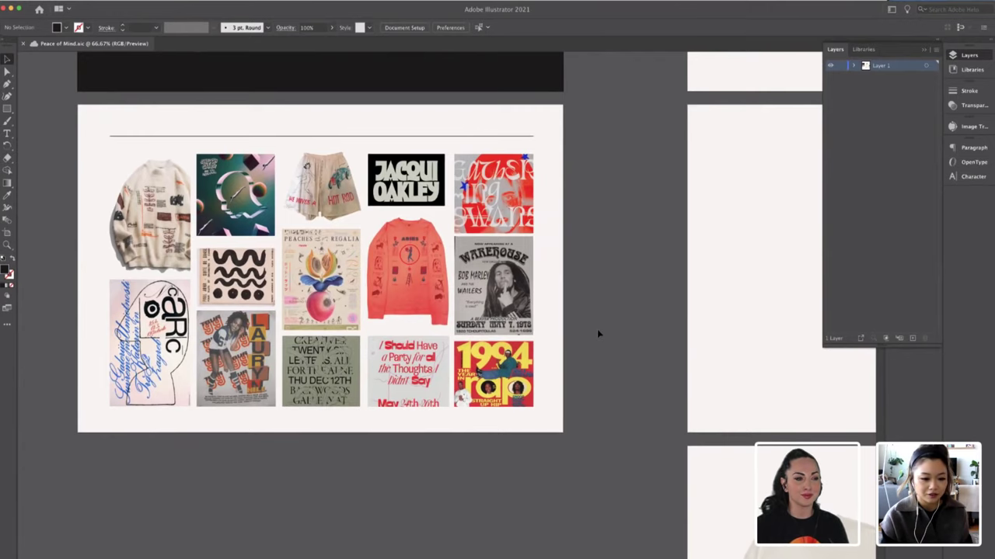
{"action": "scroll", "coordinate": [673, 323], "scroll_direction": "left", "scroll_amount": 5}
{"action": "scroll", "coordinate": [672, 323], "scroll_direction": "right", "scroll_amount": 4}
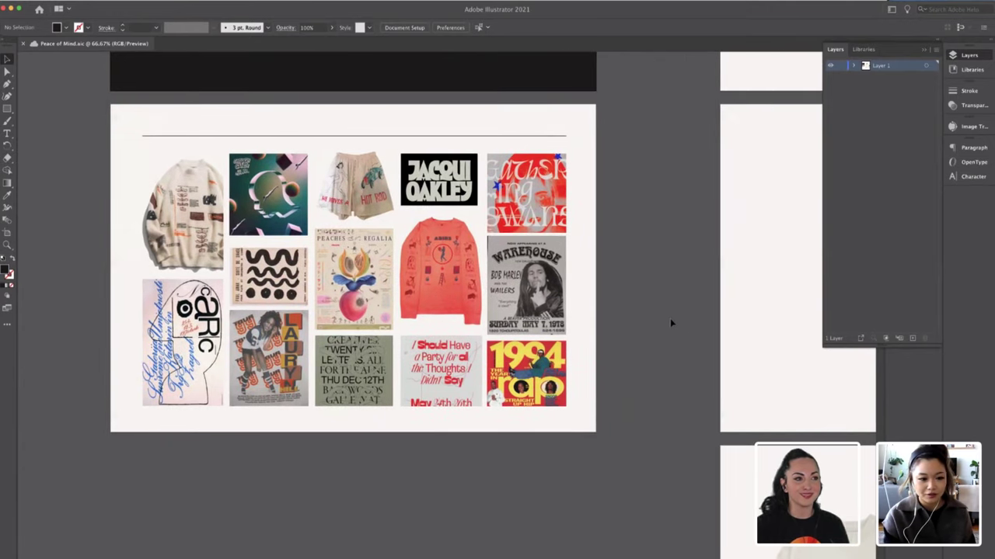
{"action": "scroll", "coordinate": [614, 308], "scroll_direction": "right", "scroll_amount": 5}
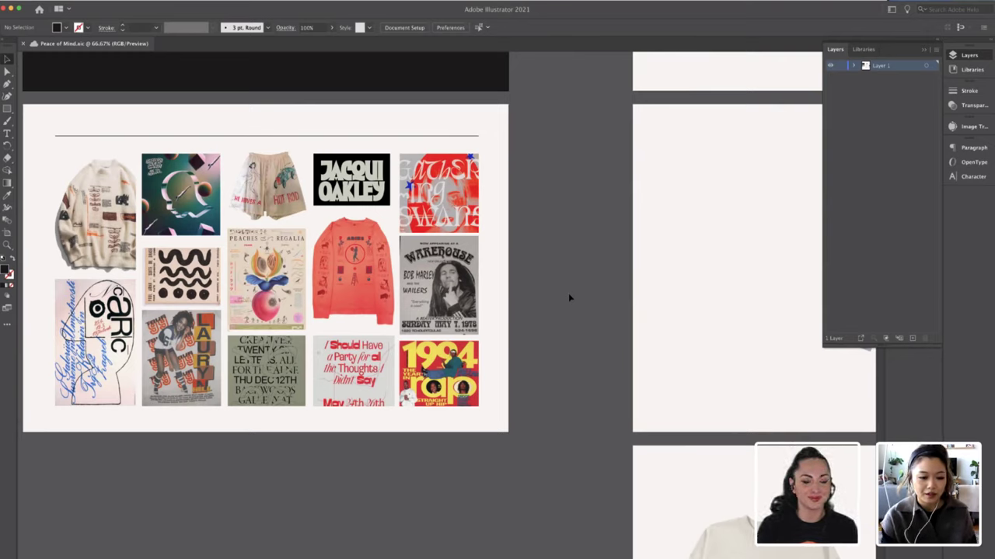
{"action": "scroll", "coordinate": [569, 297], "scroll_direction": "right", "scroll_amount": 1}
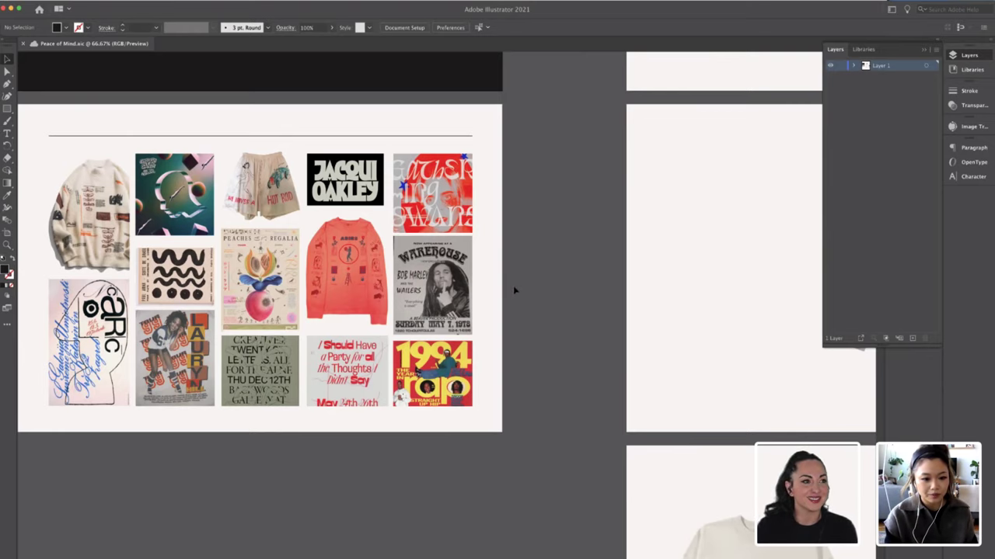
{"action": "scroll", "coordinate": [515, 288], "scroll_direction": "left", "scroll_amount": 2}
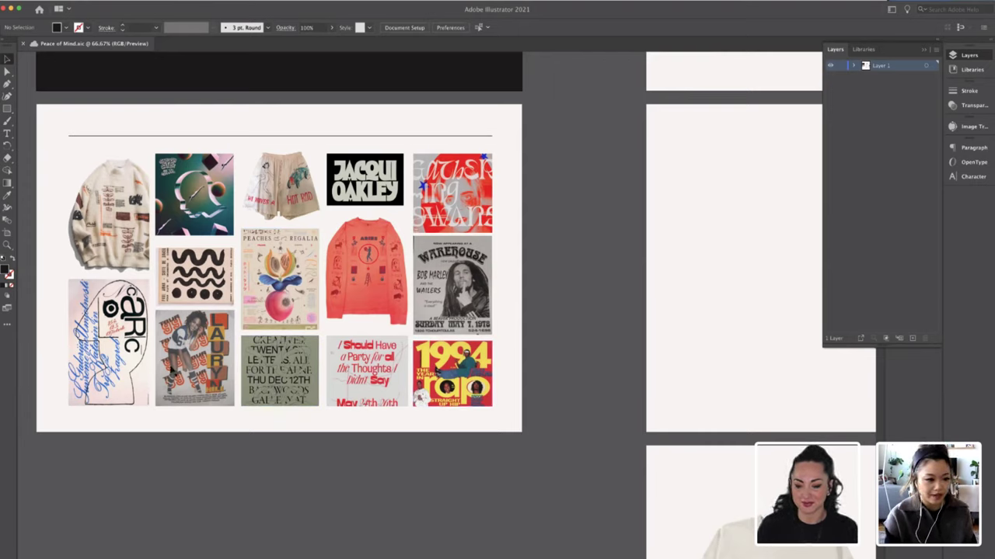
{"action": "left_click", "coordinate": [278, 406]}
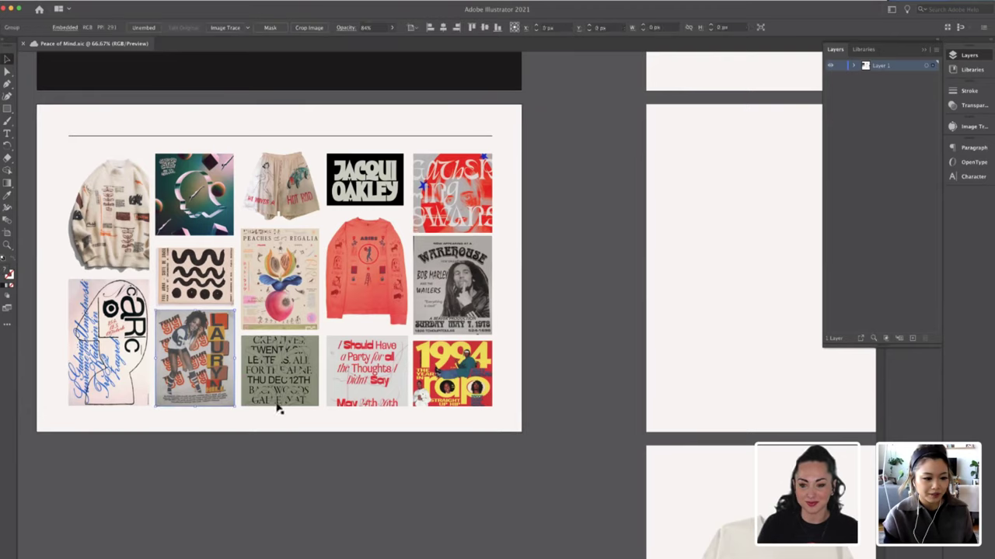
{"action": "left_click", "coordinate": [230, 440]}
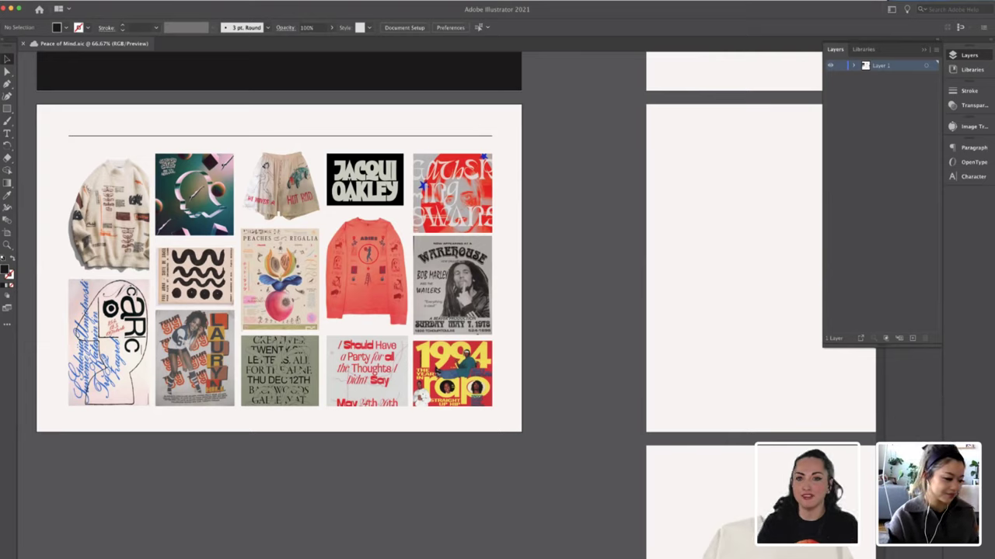
{"action": "mouse_move", "coordinate": [497, 557]}
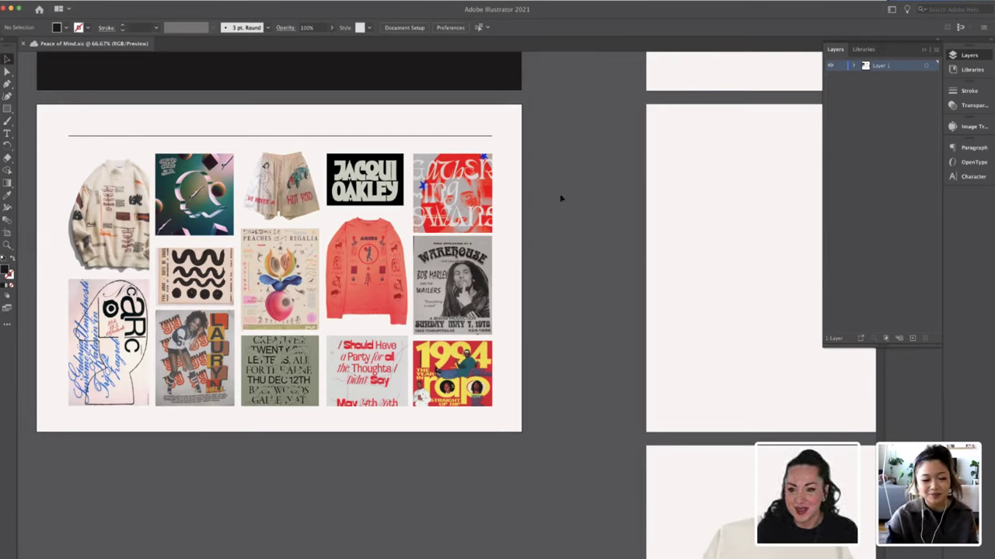
{"action": "mouse_move", "coordinate": [443, 545]}
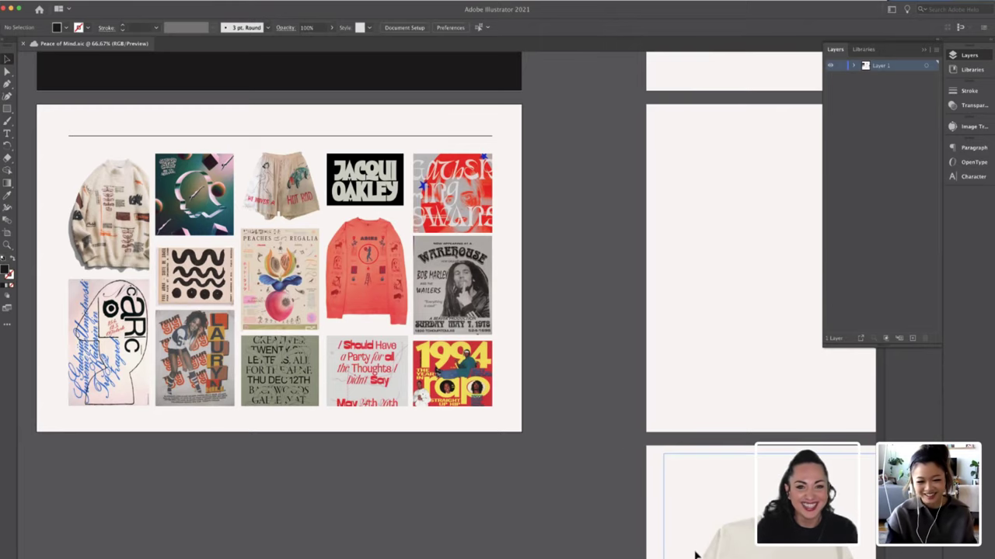
{"action": "mouse_move", "coordinate": [683, 553]}
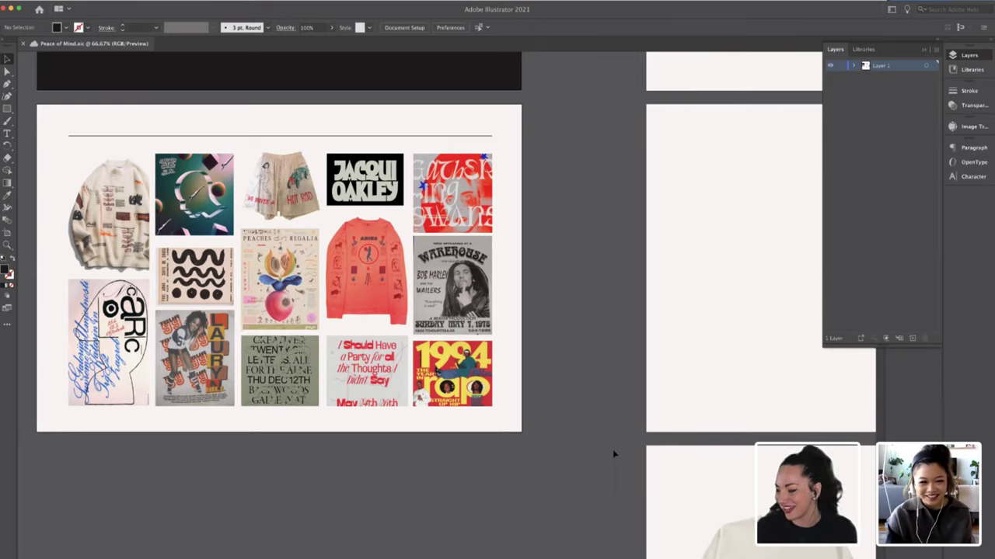
{"action": "scroll", "coordinate": [612, 449], "scroll_direction": "up", "scroll_amount": 1}
{"action": "scroll", "coordinate": [612, 449], "scroll_direction": "right", "scroll_amount": 5}
{"action": "scroll", "coordinate": [612, 449], "scroll_direction": "up", "scroll_amount": 4}
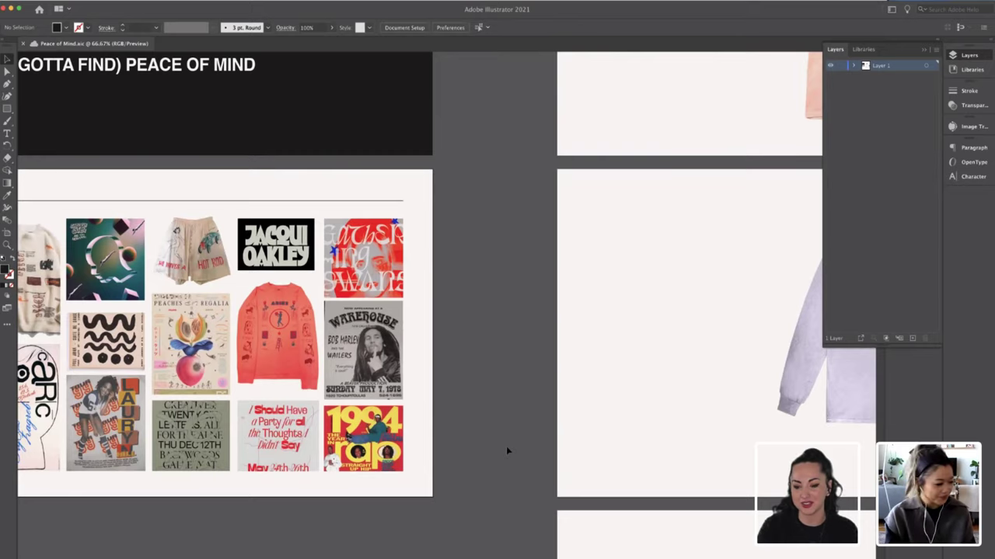
Pan around the canvas and zoom out one level to see more artboards
{"action": "scroll", "coordinate": [506, 450], "scroll_direction": "right", "scroll_amount": 10}
{"action": "scroll", "coordinate": [506, 451], "scroll_direction": "up", "scroll_amount": 8}
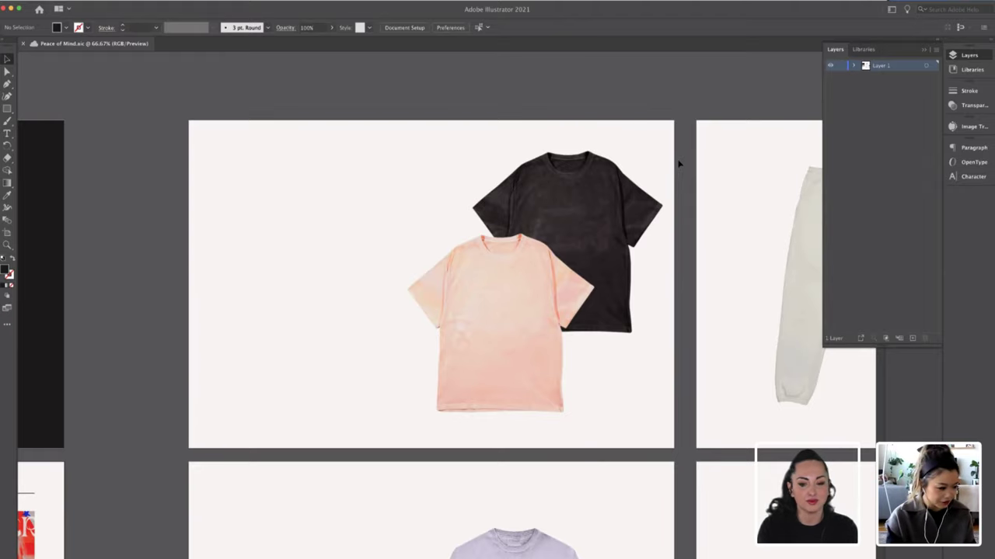
{"action": "scroll", "coordinate": [686, 178], "scroll_direction": "left", "scroll_amount": 2}
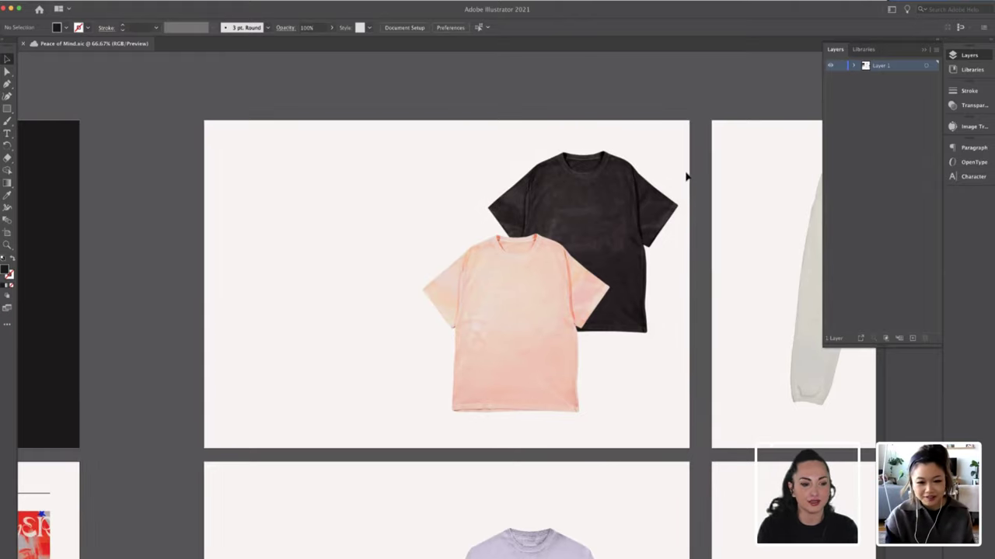
{"action": "scroll", "coordinate": [687, 177], "scroll_direction": "down", "scroll_amount": 5}
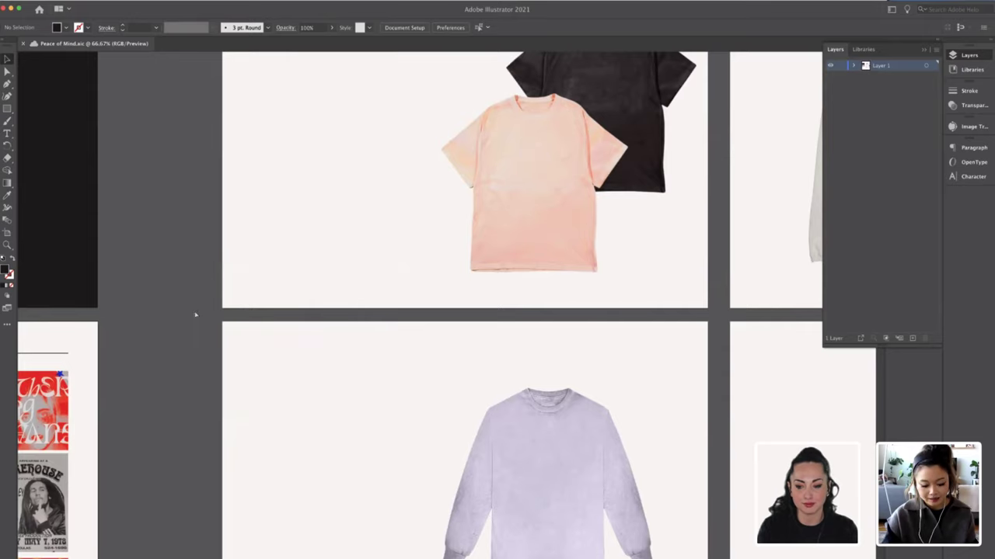
{"action": "key", "text": "ctrl+minus"}
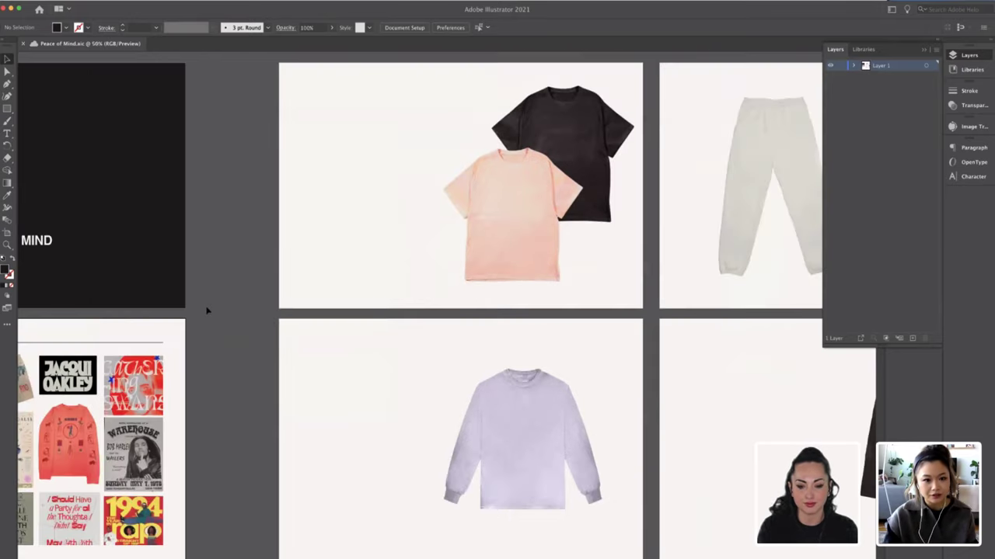
Pan across the apparel artboards and zoom out again to 33.33%
{"action": "scroll", "coordinate": [251, 238], "scroll_direction": "down", "scroll_amount": 4}
{"action": "scroll", "coordinate": [251, 239], "scroll_direction": "right", "scroll_amount": 5}
{"action": "scroll", "coordinate": [251, 239], "scroll_direction": "up", "scroll_amount": 1}
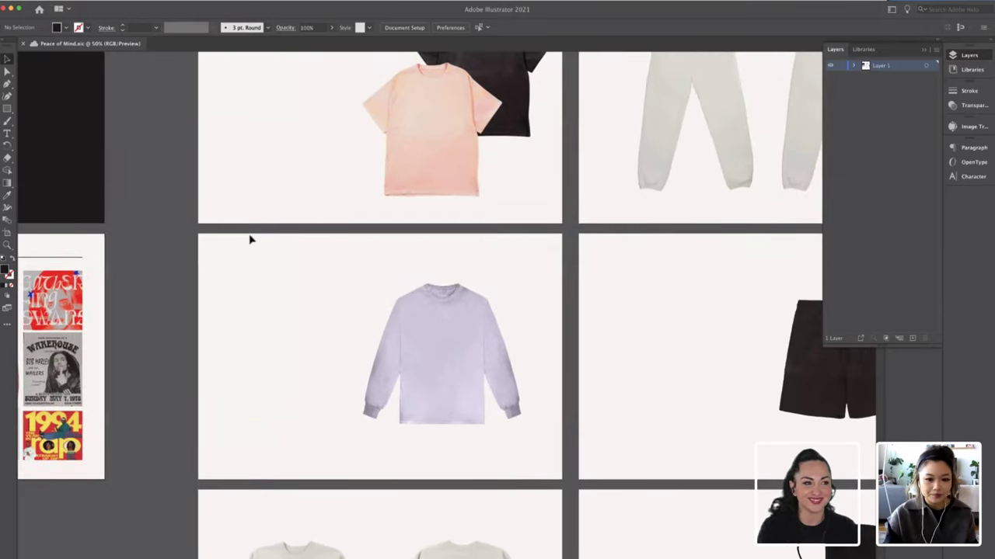
{"action": "scroll", "coordinate": [249, 240], "scroll_direction": "up", "scroll_amount": 2}
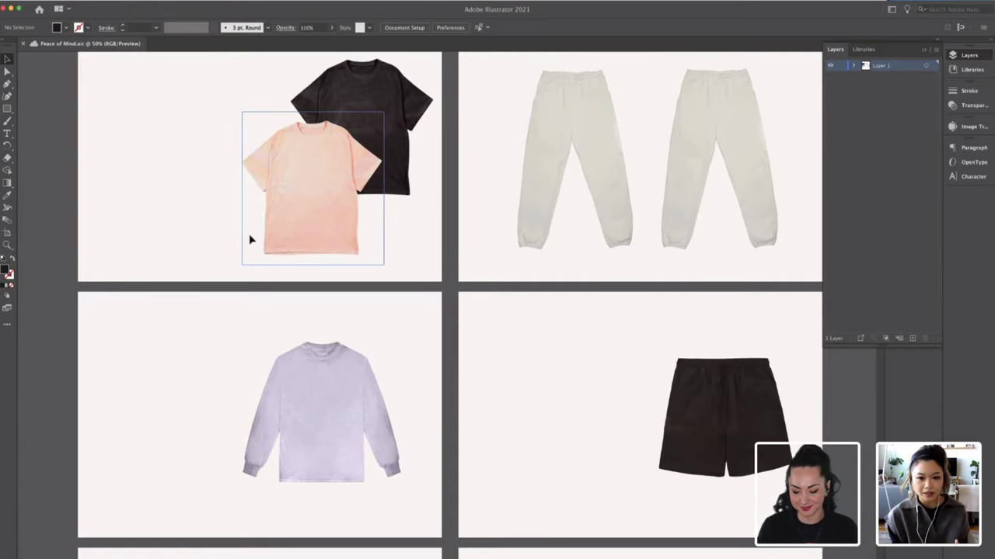
{"action": "scroll", "coordinate": [250, 240], "scroll_direction": "down", "scroll_amount": 1}
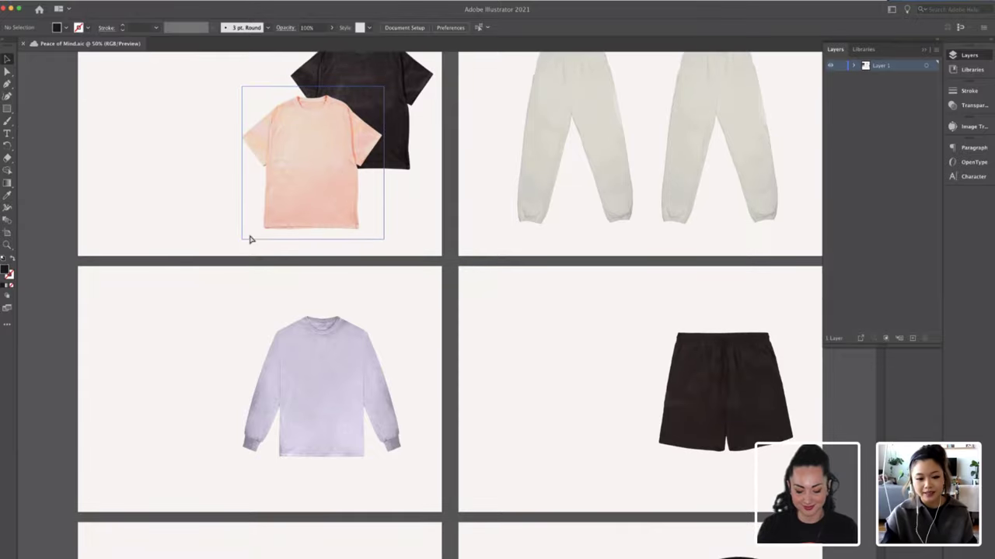
{"action": "key", "text": "ctrl+minus"}
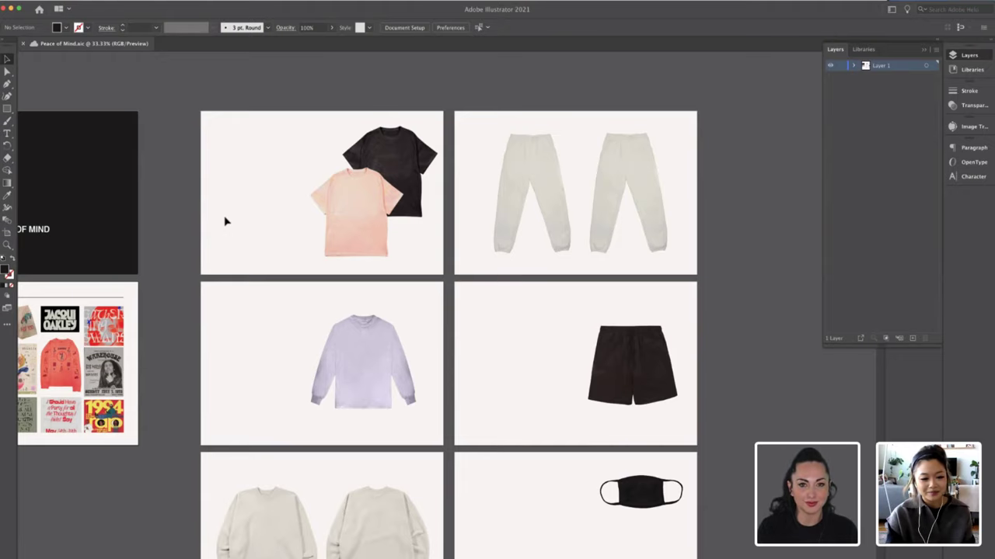
{"action": "scroll", "coordinate": [226, 221], "scroll_direction": "down", "scroll_amount": 2}
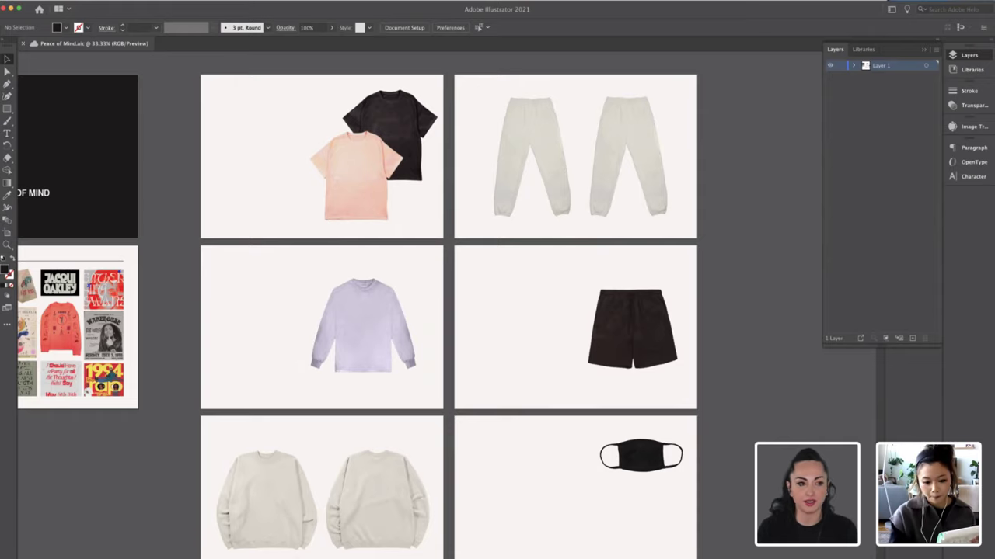
{"action": "mouse_move", "coordinate": [498, 556]}
{"action": "left_click", "coordinate": [604, 548]}
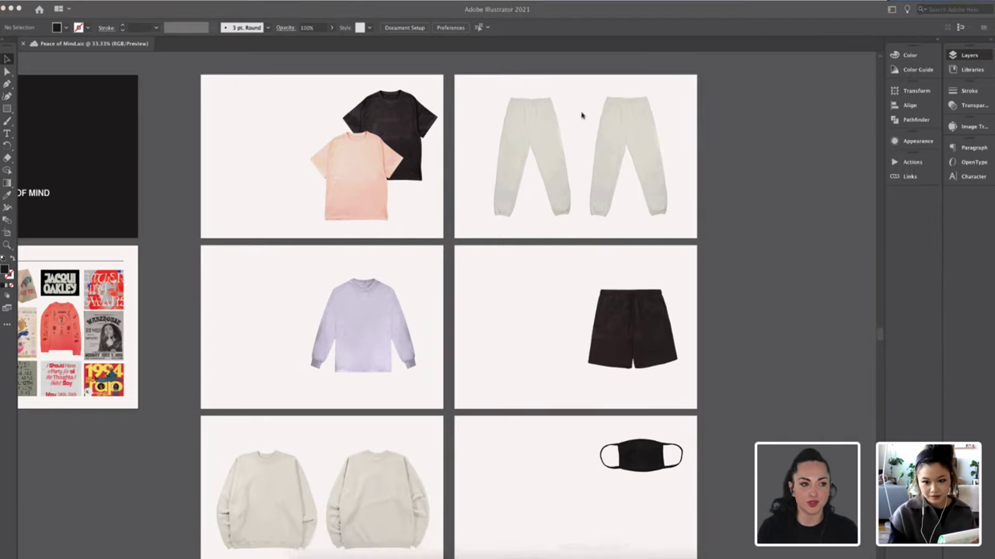
{"action": "left_click", "coordinate": [35, 1]}
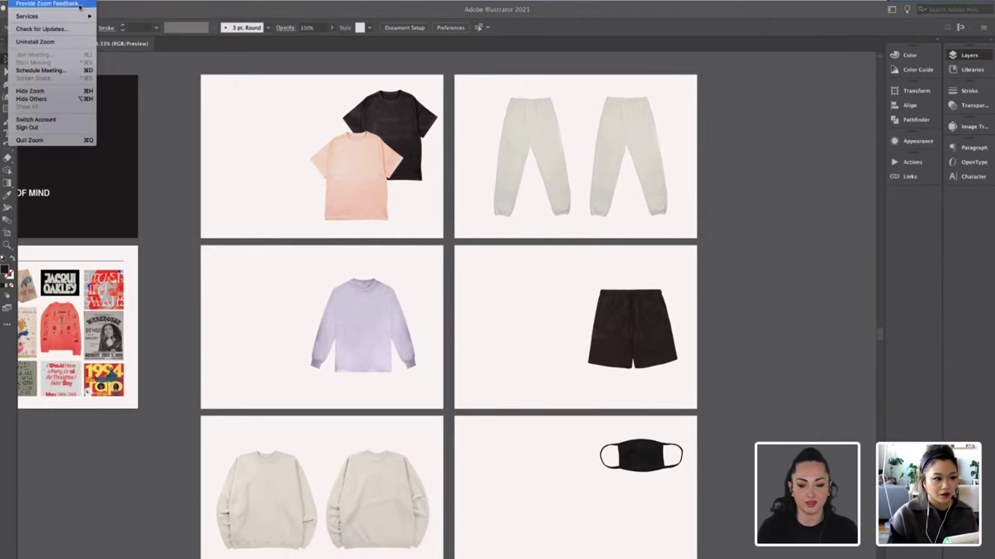
{"action": "left_click", "coordinate": [542, 83]}
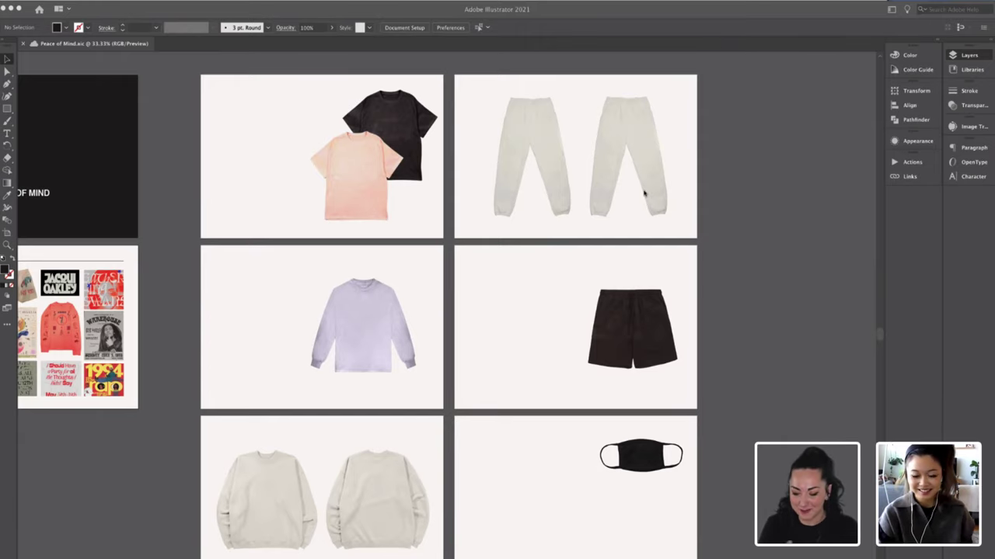
Scroll the iPad Cloud documents list to show the Peace of Mind file
{"action": "scroll", "coordinate": [694, 204], "scroll_direction": "down", "scroll_amount": 1}
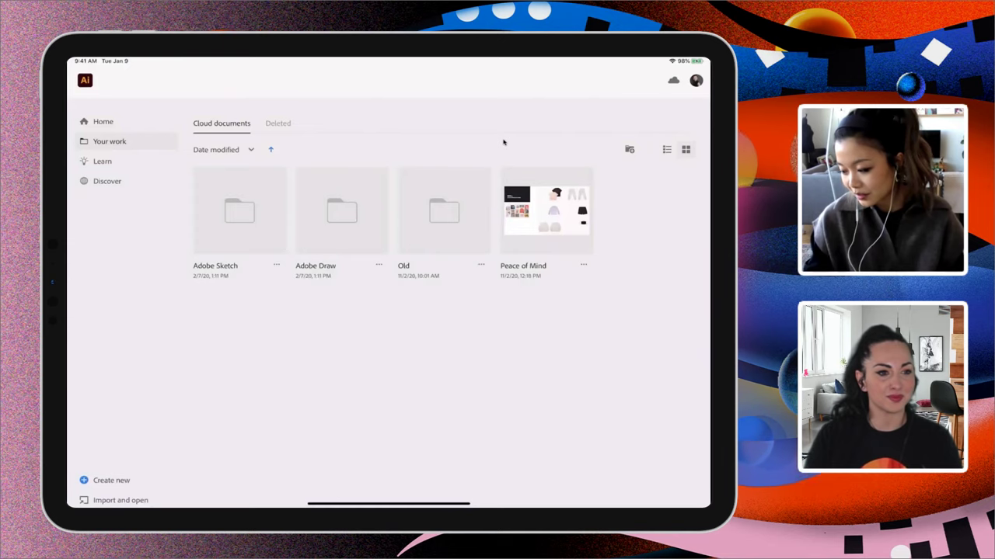
Open the Peace of Mind cloud document and zoom toward the t-shirt artboard
{"action": "left_click", "coordinate": [546, 209]}
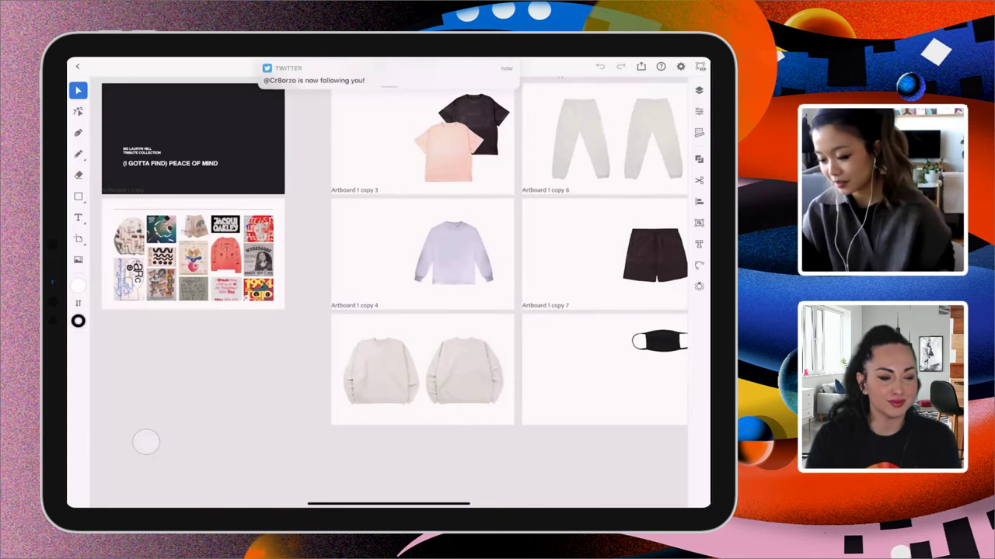
{"action": "scroll", "coordinate": [433, 278], "scroll_direction": "up", "scroll_amount": 3}
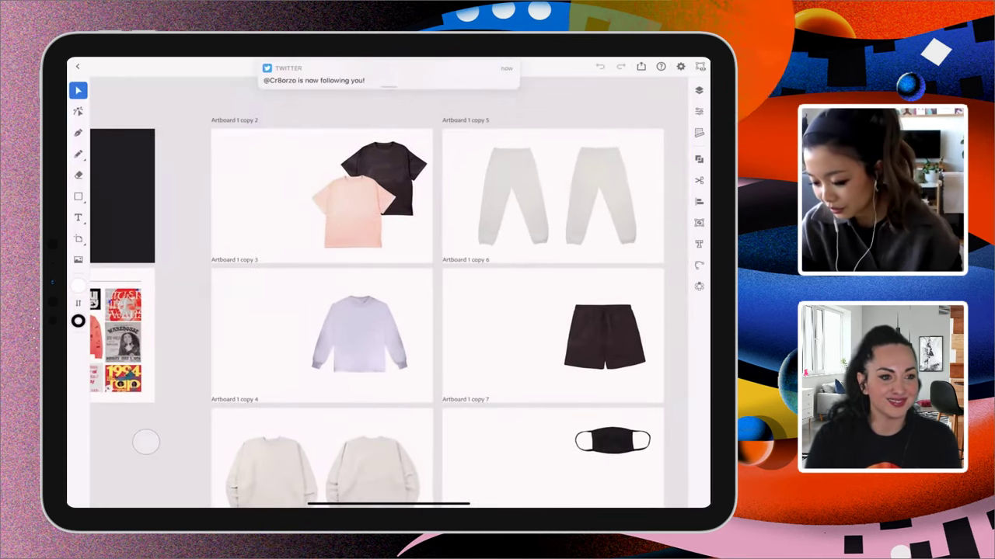
{"action": "scroll", "coordinate": [342, 234], "scroll_direction": "up", "scroll_amount": 5}
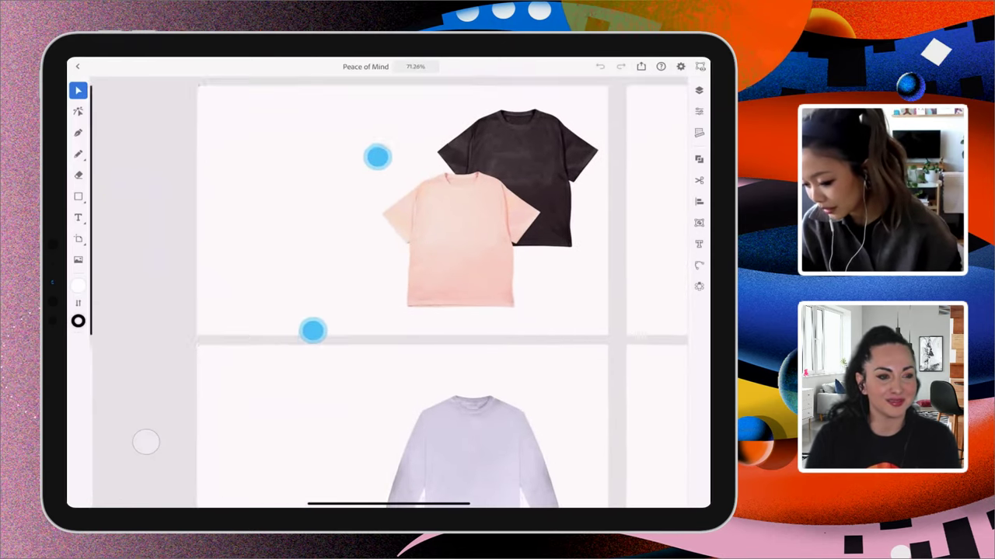
Zoom and pan to frame Artboard 1 copy 2 with the peach and black t-shirts
{"action": "scroll", "coordinate": [422, 236], "scroll_direction": "up", "scroll_amount": 2}
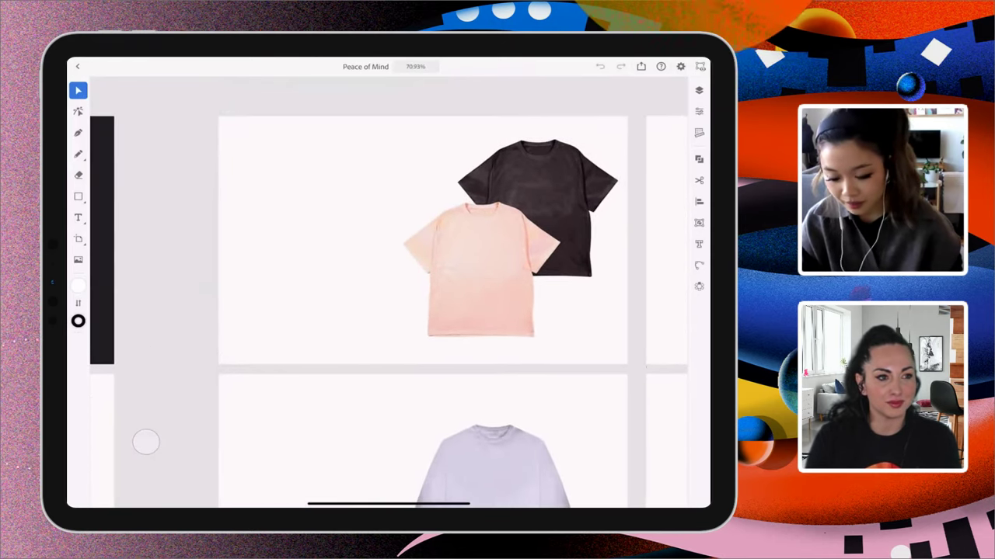
{"action": "scroll", "coordinate": [433, 241], "scroll_direction": "up", "scroll_amount": 1}
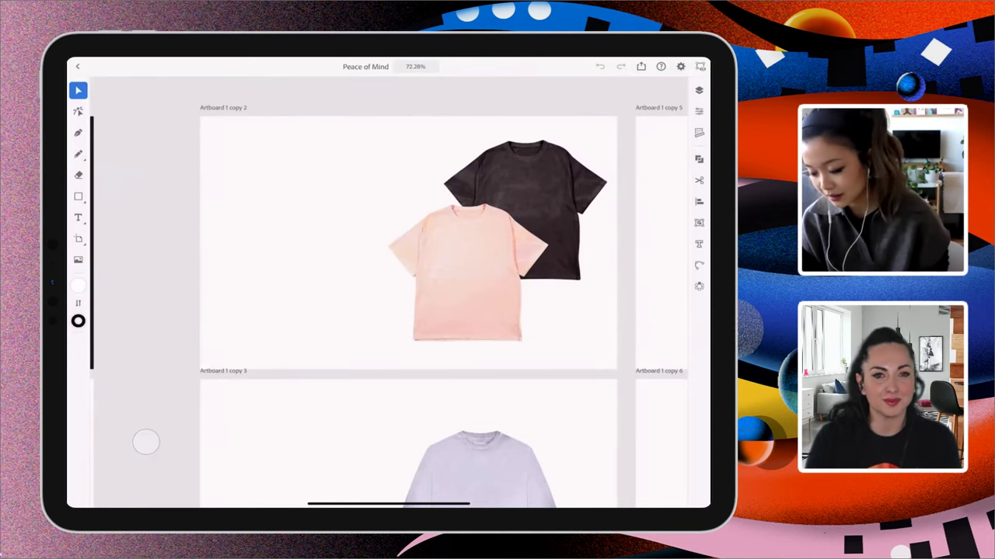
{"action": "scroll", "coordinate": [458, 278], "scroll_direction": "up", "scroll_amount": 2}
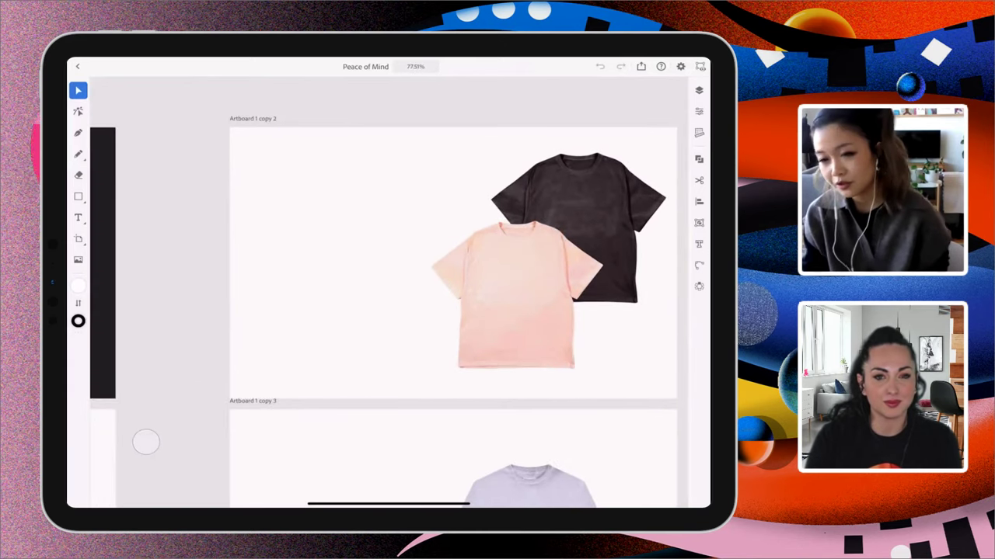
{"action": "scroll", "coordinate": [556, 343], "scroll_direction": "up", "scroll_amount": 1}
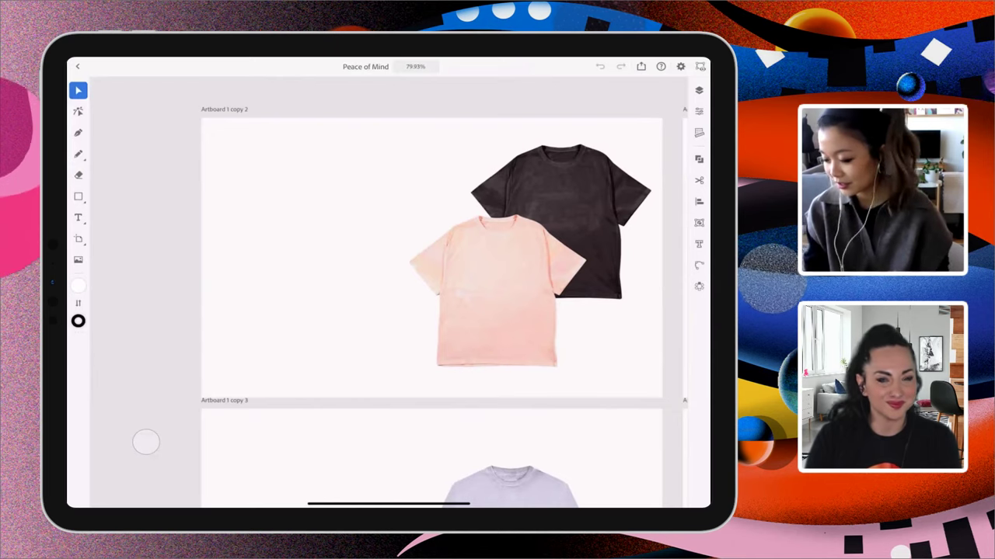
{"action": "scroll", "coordinate": [509, 337], "scroll_direction": "up", "scroll_amount": 1}
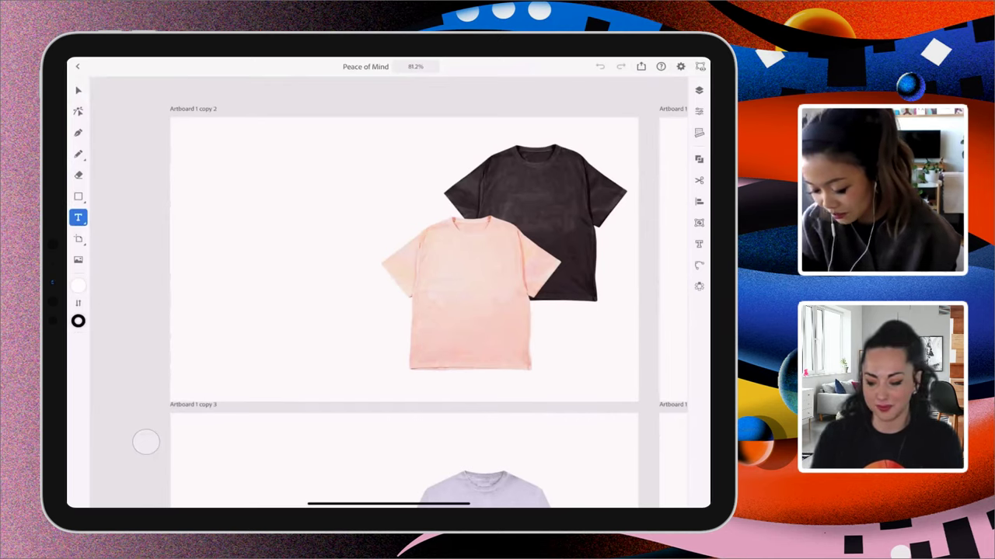
Zoom in on the t-shirt artboard and place a placeholder text object left of the shirts
{"action": "left_click_drag", "start_coordinate": [396, 197], "coordinate": [452, 203]}
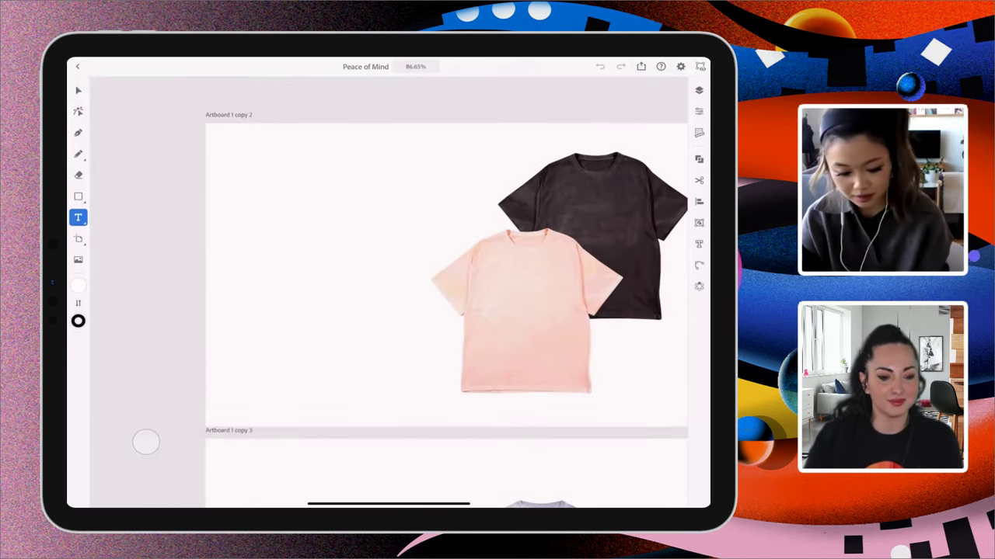
{"action": "left_click", "coordinate": [280, 209]}
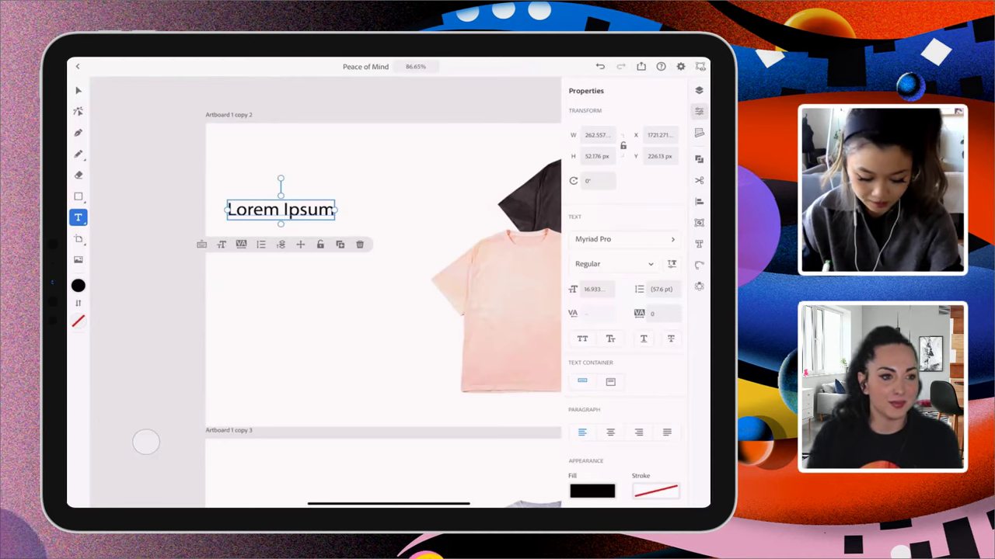
{"action": "left_click", "coordinate": [292, 218]}
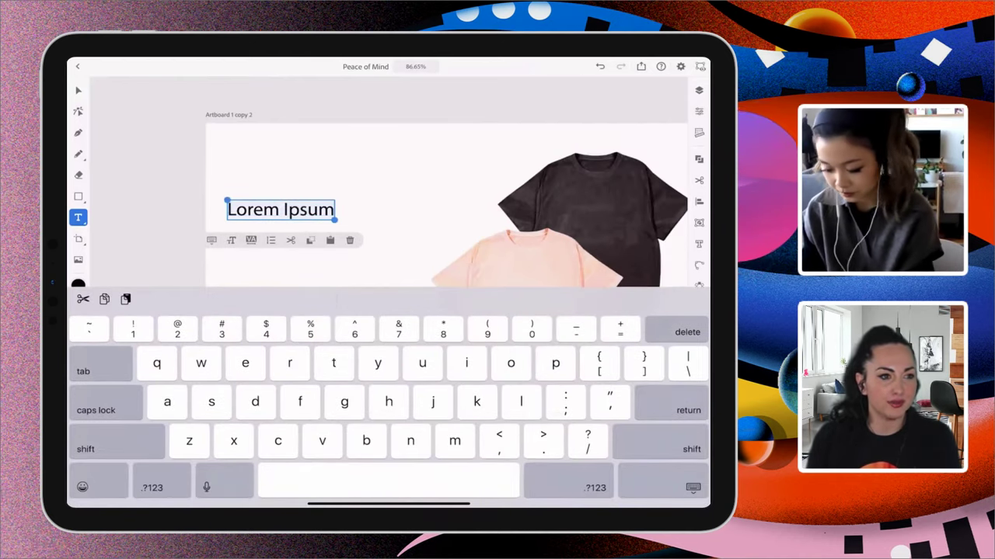
Replace the placeholder with 'PEACE OF MIND' in capitals, one word per line
{"action": "type", "text": "pe"}
{"action": "key", "text": "BackSpace"}
{"action": "key", "text": "BackSpace"}
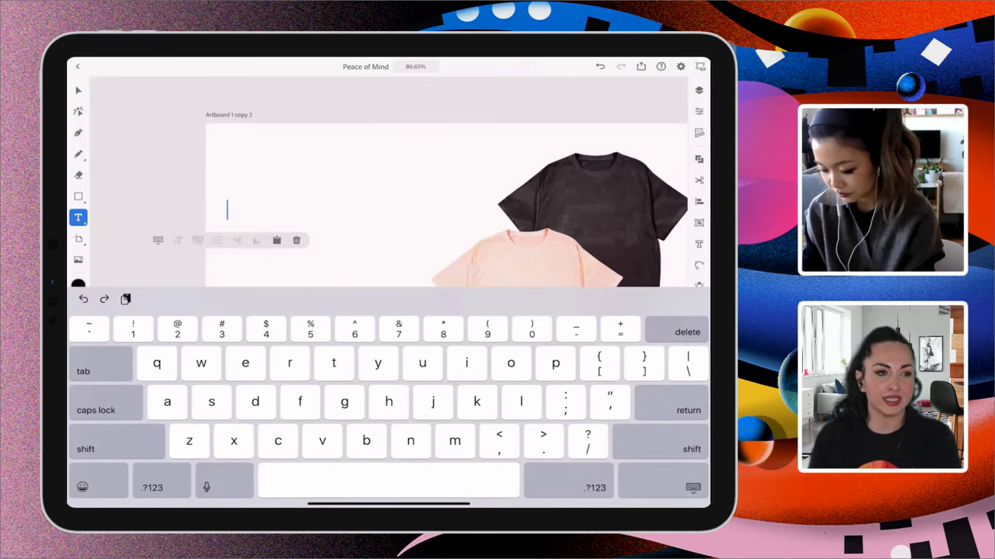
{"action": "type", "text": "peace"}
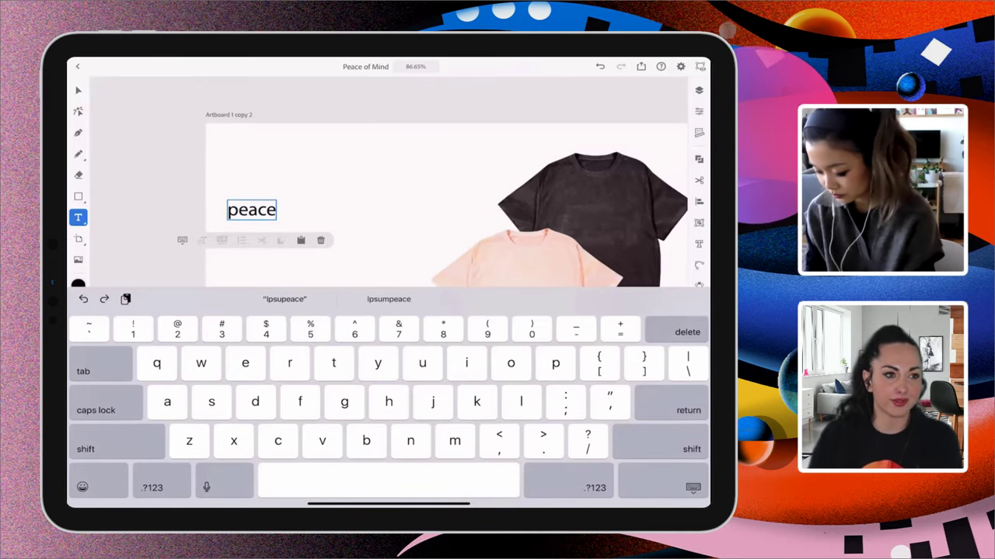
{"action": "key", "text": "Return"}
{"action": "type", "text": "of"}
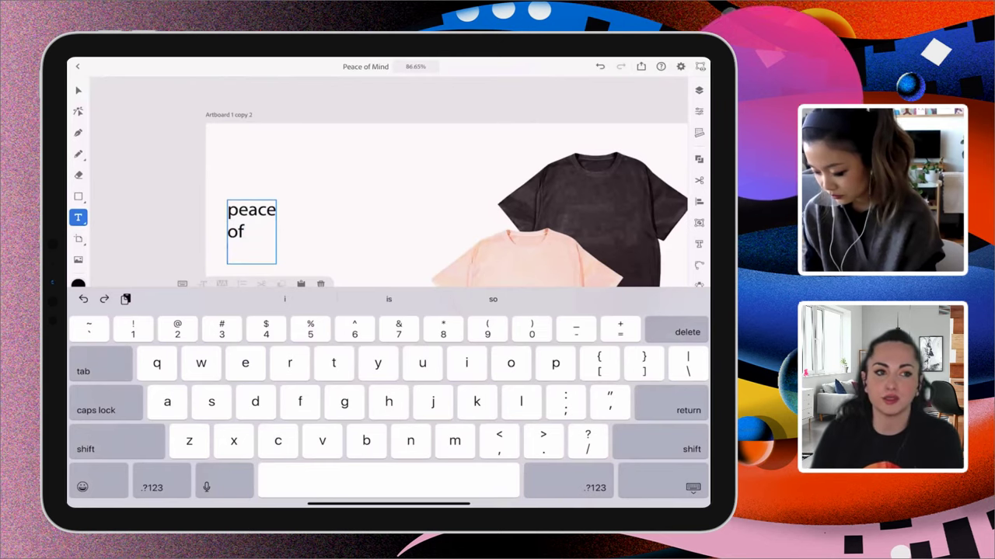
{"action": "key", "text": "BackSpace"}
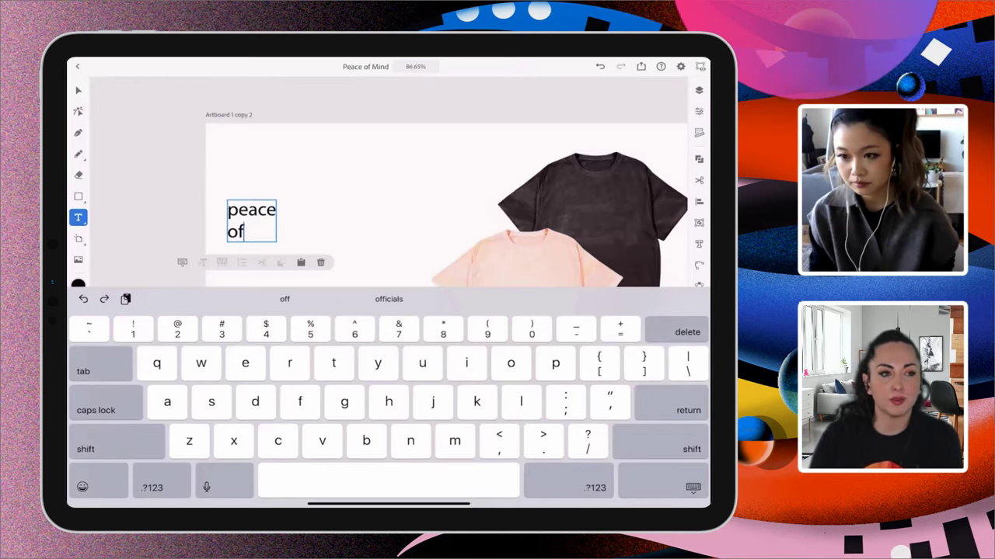
{"action": "key", "text": "BackSpace"}
{"action": "key", "text": "BackSpace"}
{"action": "key", "text": "BackSpace"}
{"action": "key", "text": "BackSpace"}
{"action": "key", "text": "BackSpace"}
{"action": "key", "text": "BackSpace"}
{"action": "key", "text": "BackSpace"}
{"action": "key", "text": "BackSpace"}
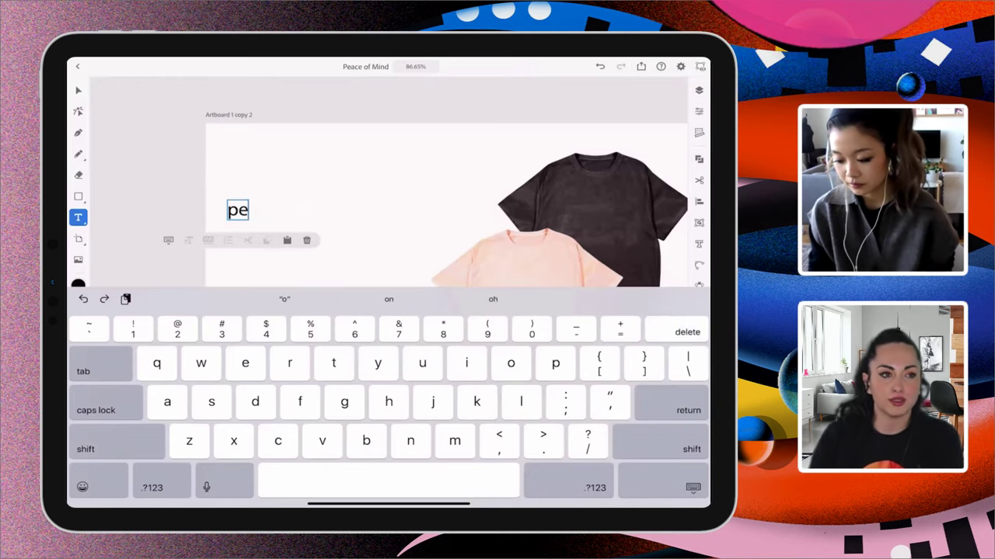
{"action": "key", "text": "Caps_Lock"}
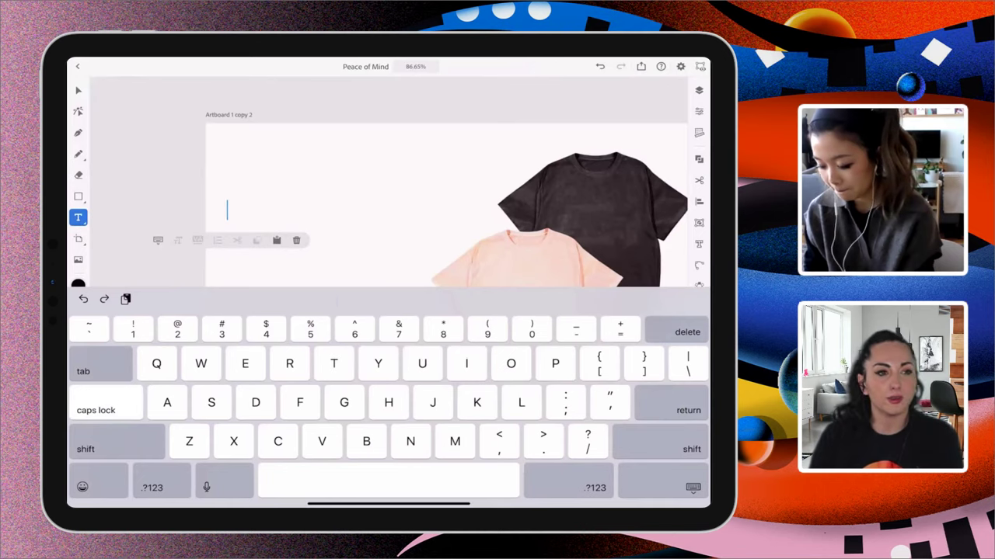
{"action": "type", "text": "PEACE "}
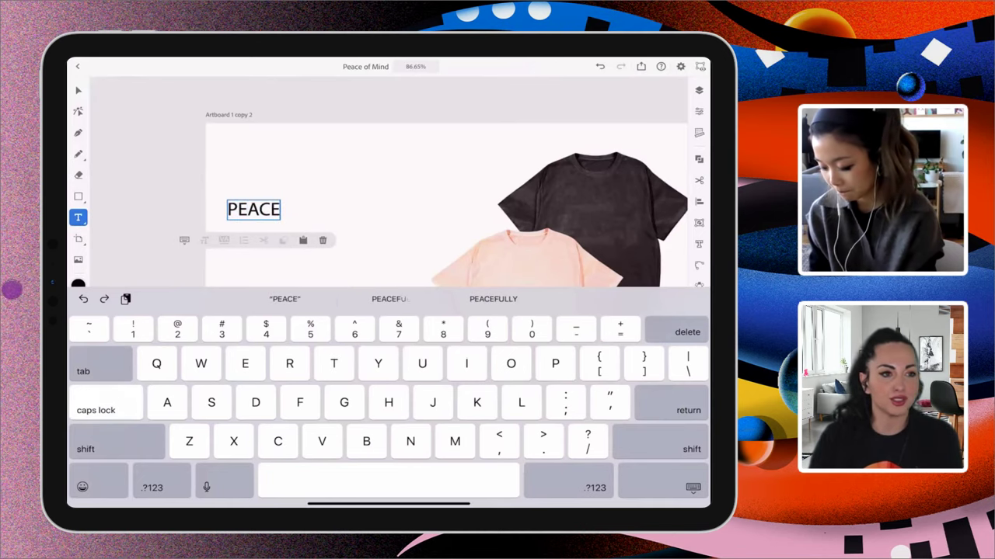
{"action": "type", "text": "OF M"}
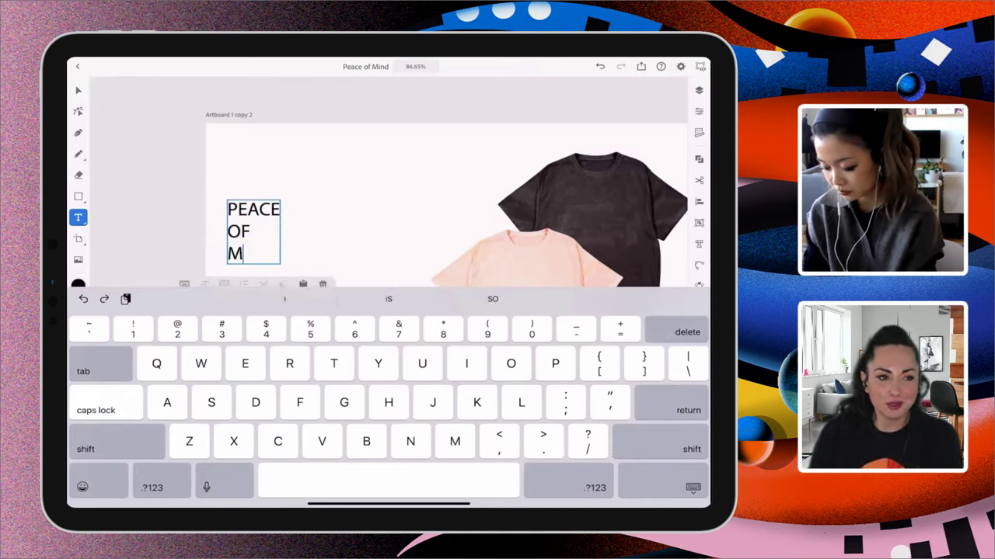
{"action": "type", "text": "IND"}
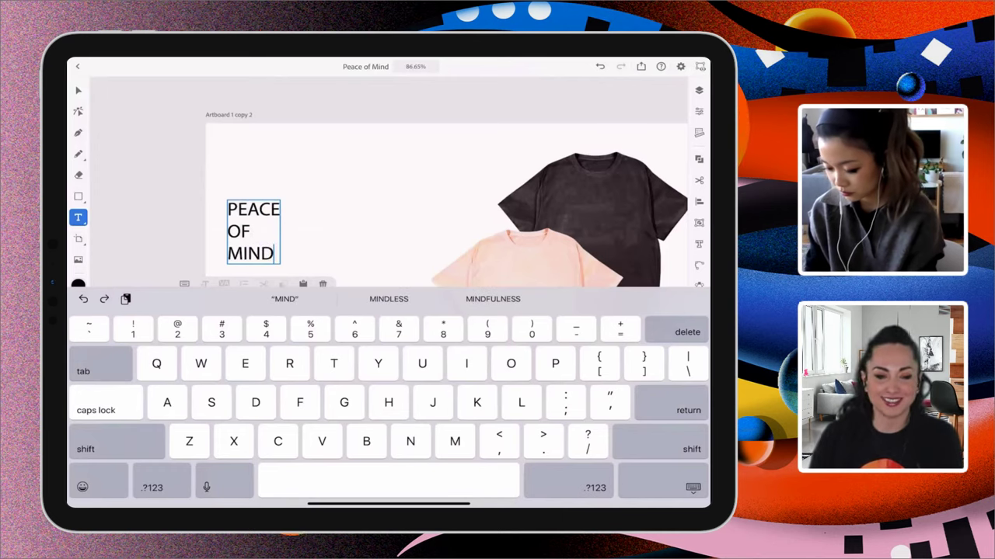
{"action": "key", "text": "Return"}
{"action": "key", "text": "BackSpace"}
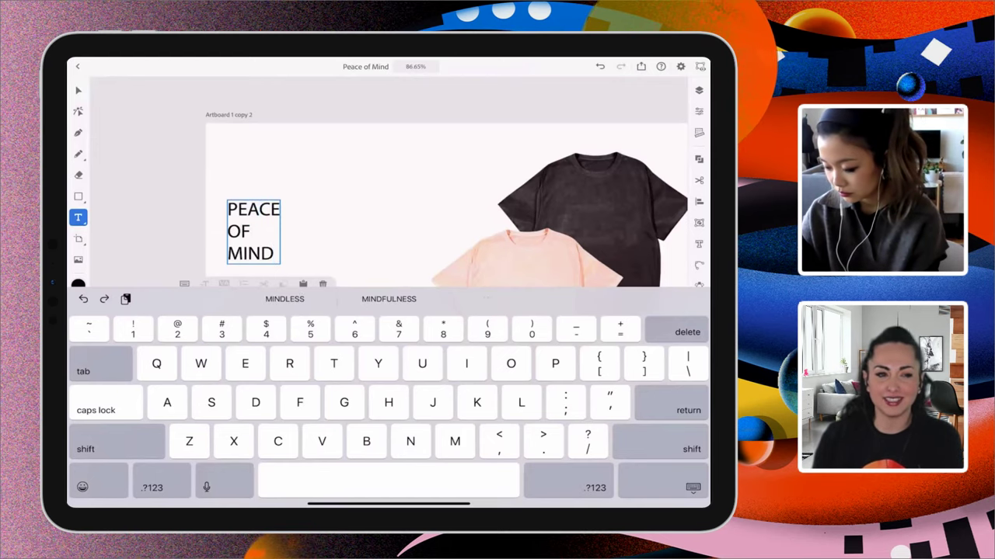
Center-align the PEACE OF MIND paragraph in Properties and drag the block up and right
{"action": "left_click", "coordinate": [692, 487]}
{"action": "left_click", "coordinate": [610, 432]}
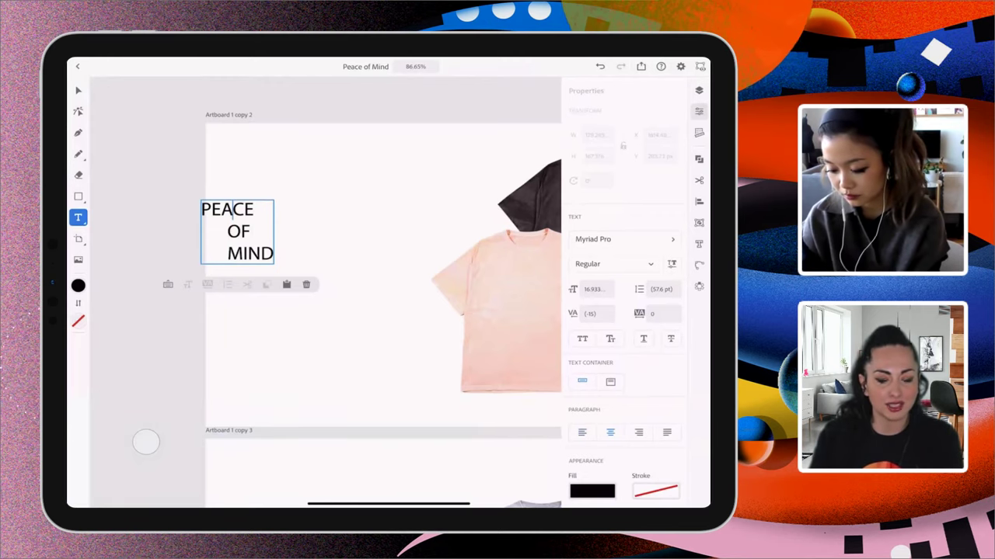
{"action": "key", "text": "ctrl+z"}
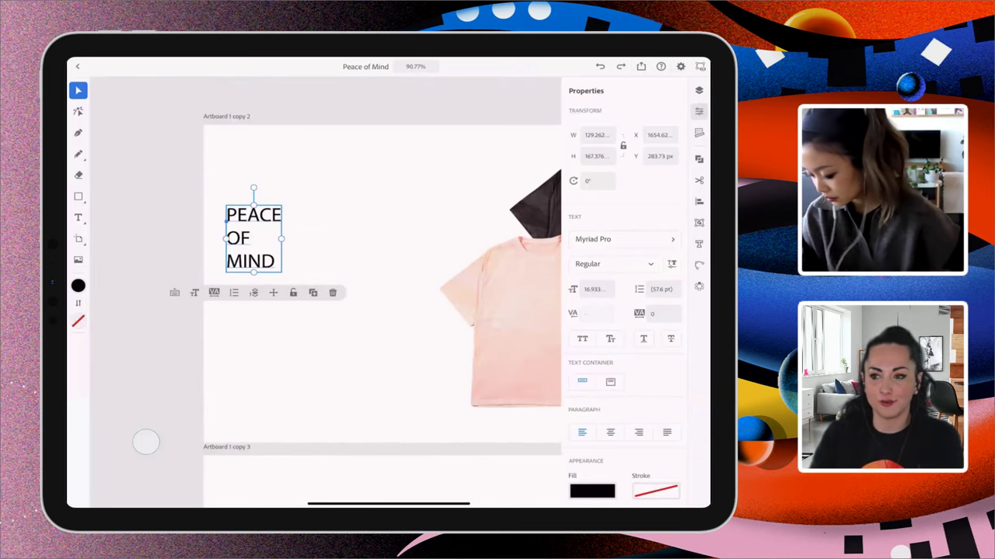
{"action": "left_click", "coordinate": [610, 432]}
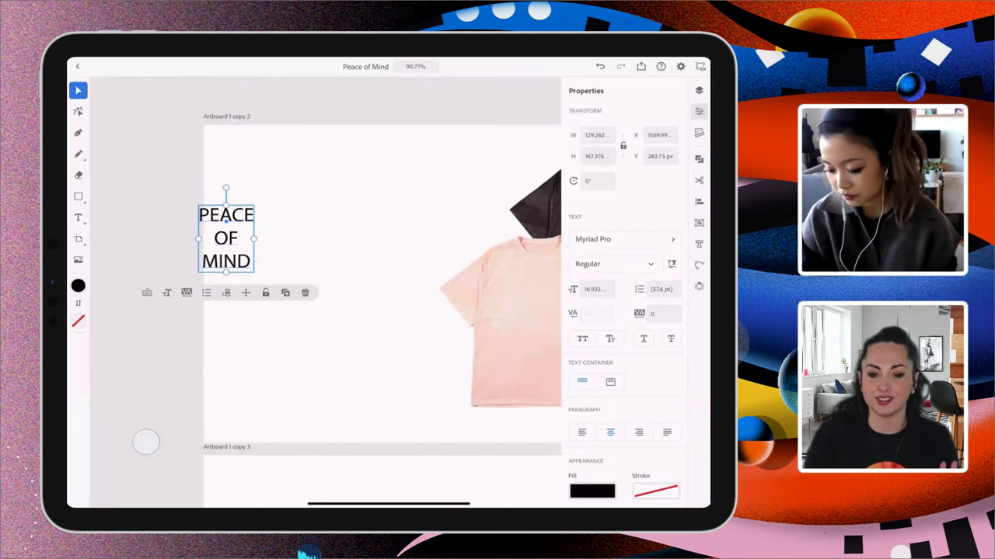
{"action": "left_click_drag", "start_coordinate": [226, 221], "coordinate": [290, 192]}
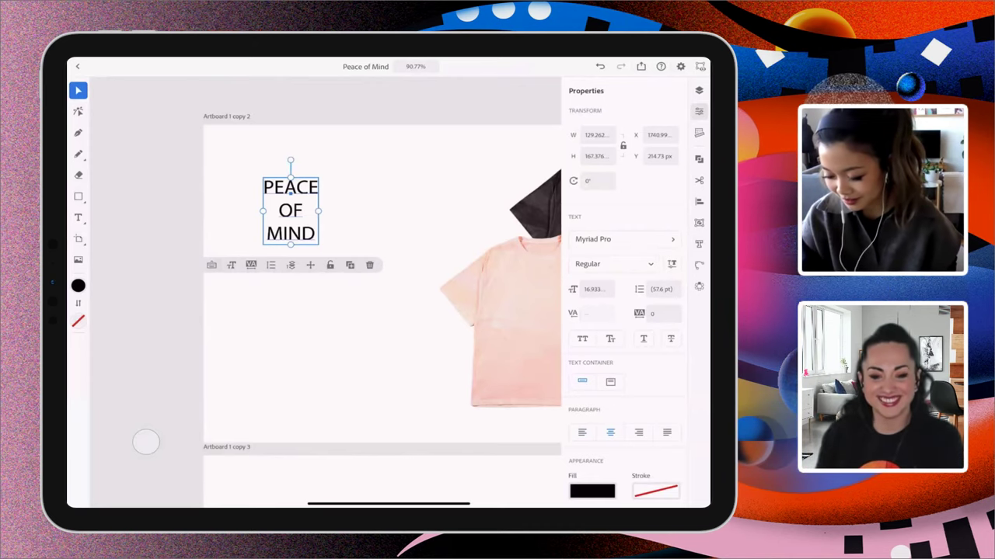
Scale the PEACE OF MIND text to about 27.9, shift it beside the shirts, and show the font list
{"action": "left_click_drag", "start_coordinate": [290, 245], "coordinate": [299, 285]}
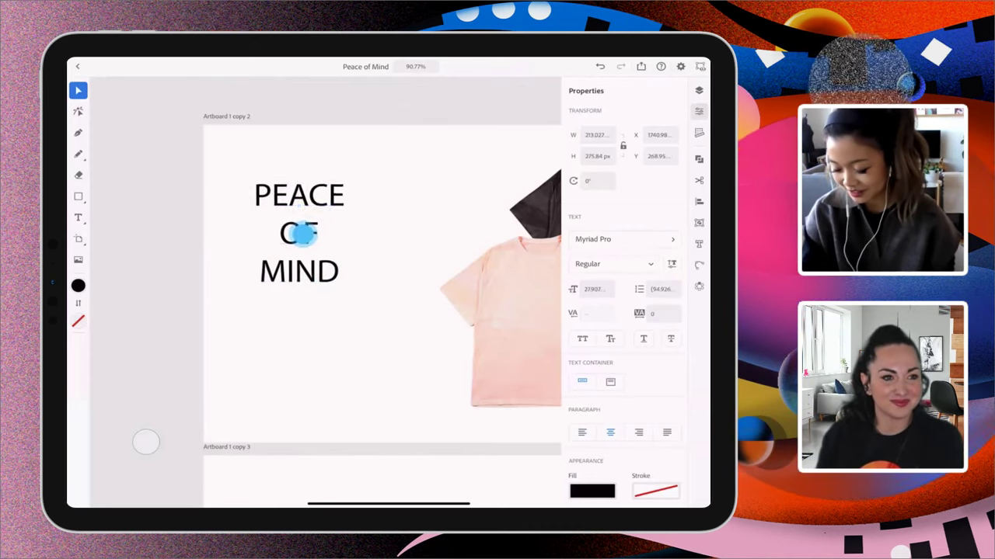
{"action": "left_click_drag", "start_coordinate": [299, 233], "coordinate": [325, 253]}
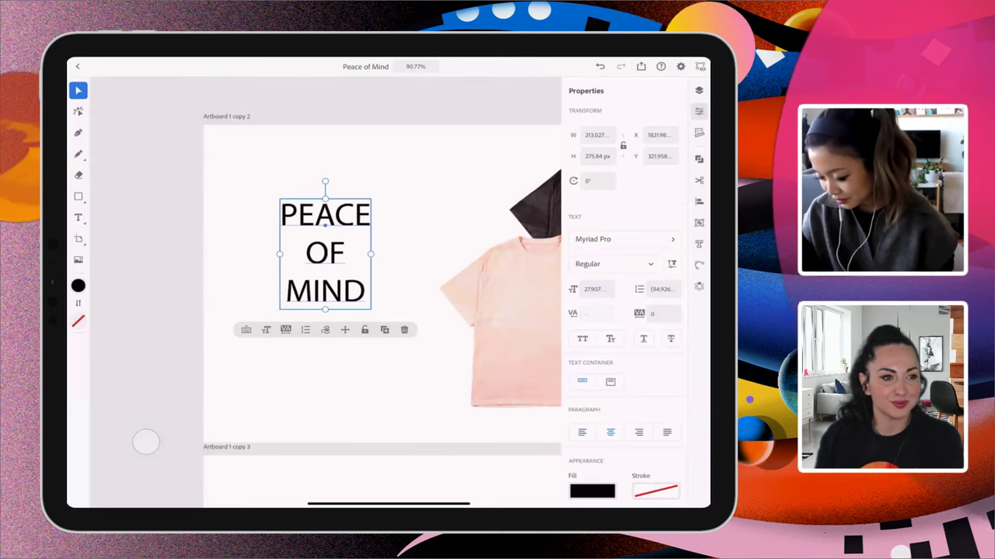
{"action": "left_click", "coordinate": [613, 239]}
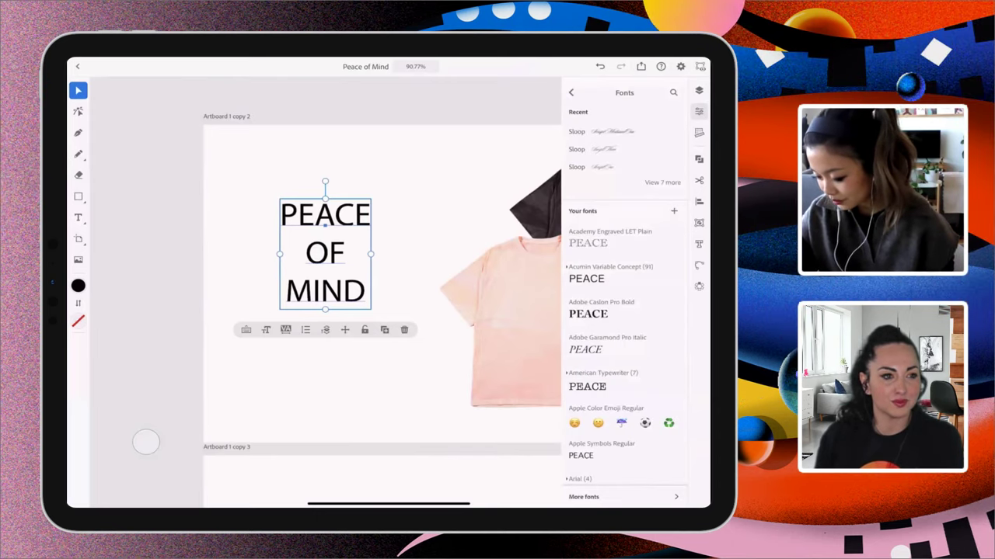
Search the fonts for 'edda', apply Edda to PEACE OF MIND, and choose its Outline style
{"action": "left_click", "coordinate": [673, 92]}
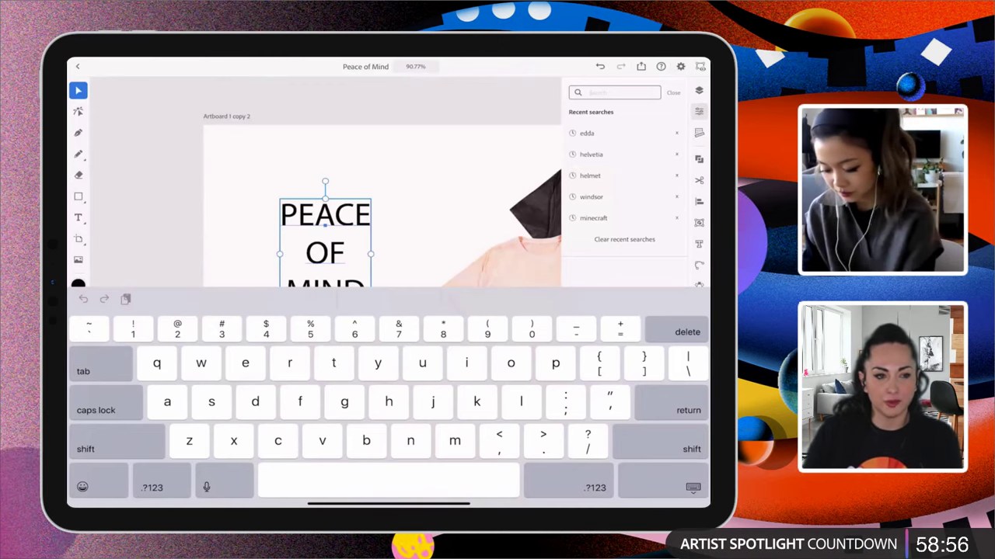
{"action": "type", "text": "dda"}
{"action": "key", "text": "BackSpace"}
{"action": "key", "text": "BackSpace"}
{"action": "key", "text": "BackSpace"}
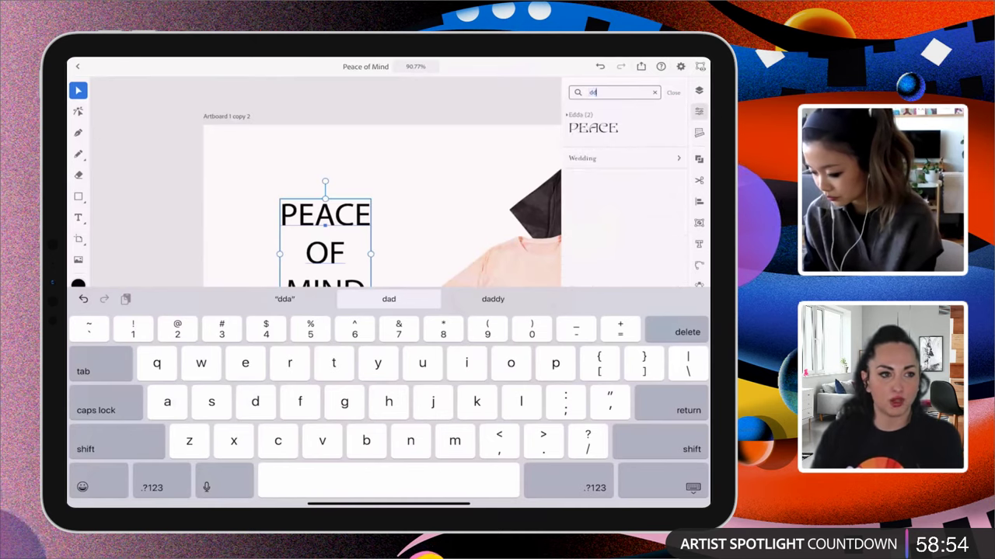
{"action": "type", "text": "edda"}
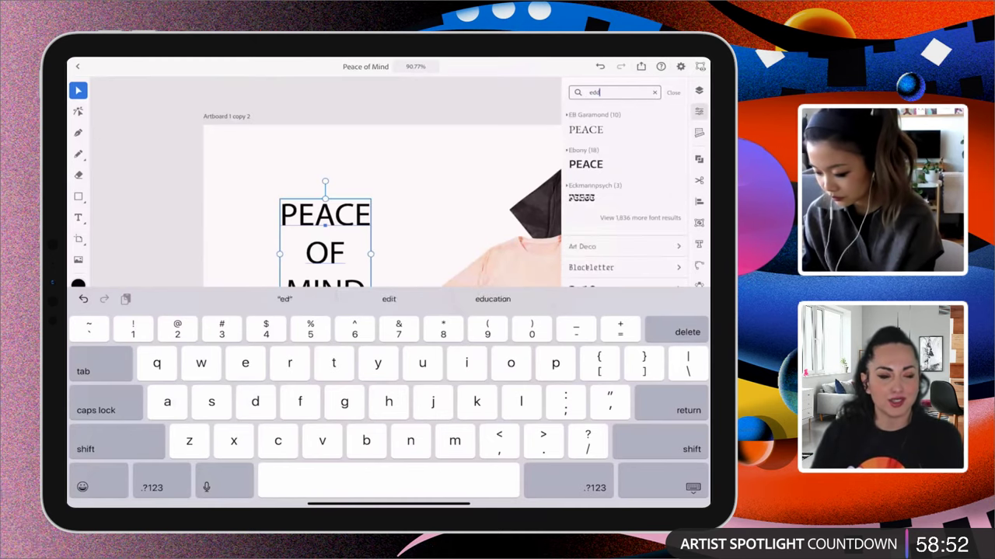
{"action": "left_click", "coordinate": [593, 124]}
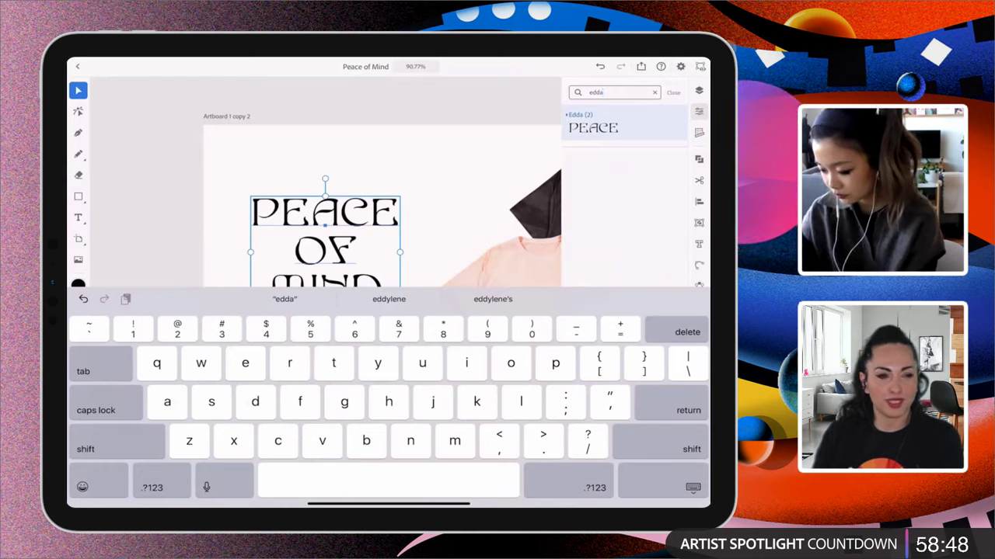
{"action": "left_click", "coordinate": [567, 114]}
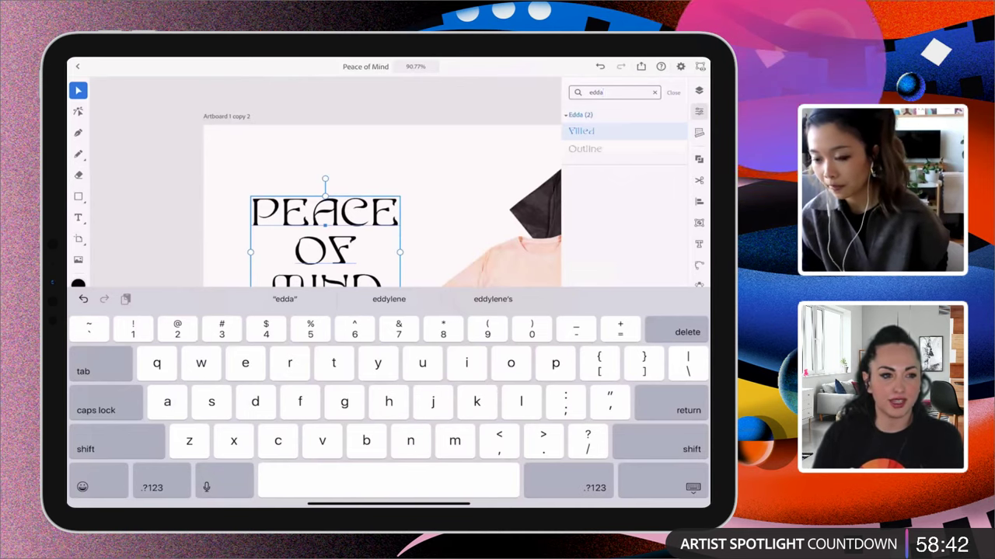
{"action": "left_click", "coordinate": [584, 149]}
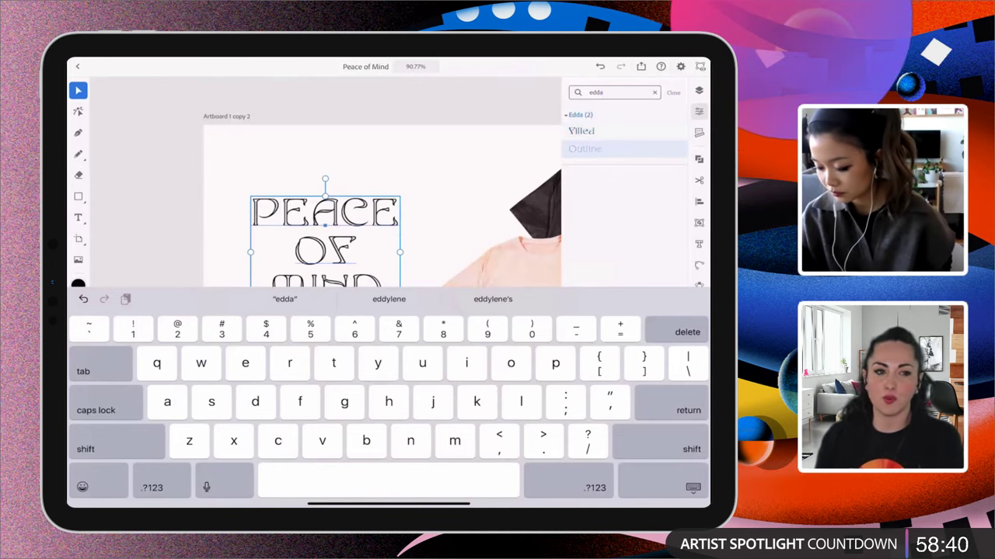
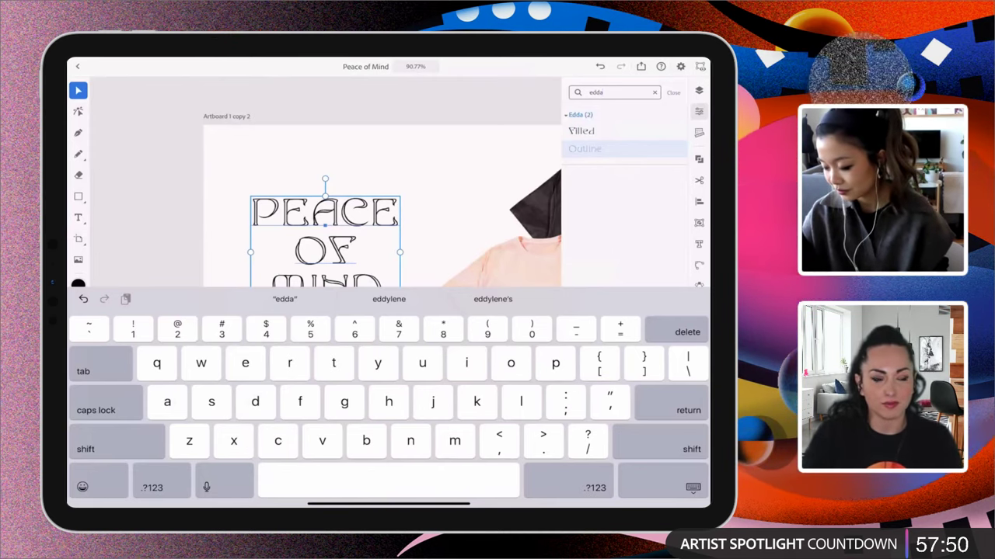
Set PEACE OF MIND in Edda Outline and convert the text to outlined shapes
{"action": "left_click", "coordinate": [698, 244]}
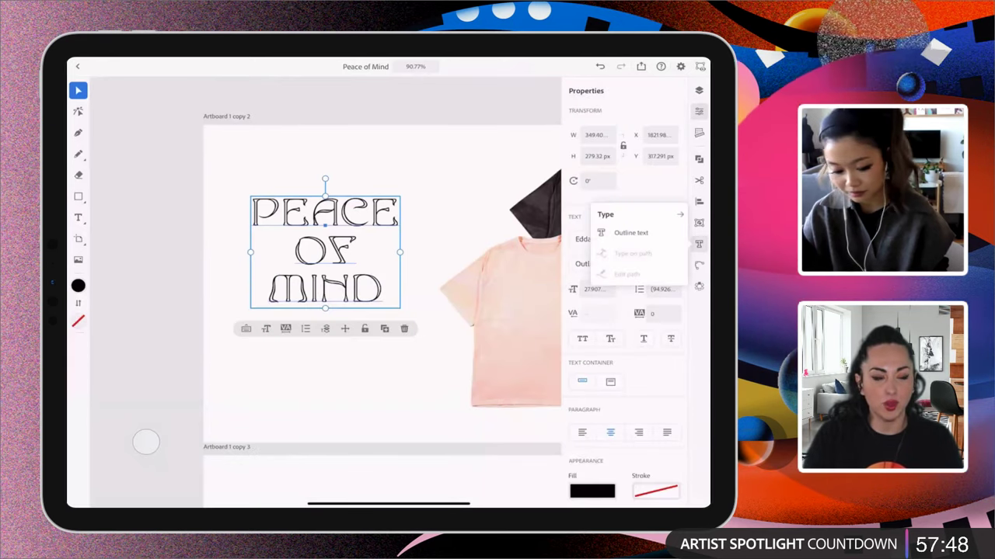
{"action": "left_click", "coordinate": [630, 232]}
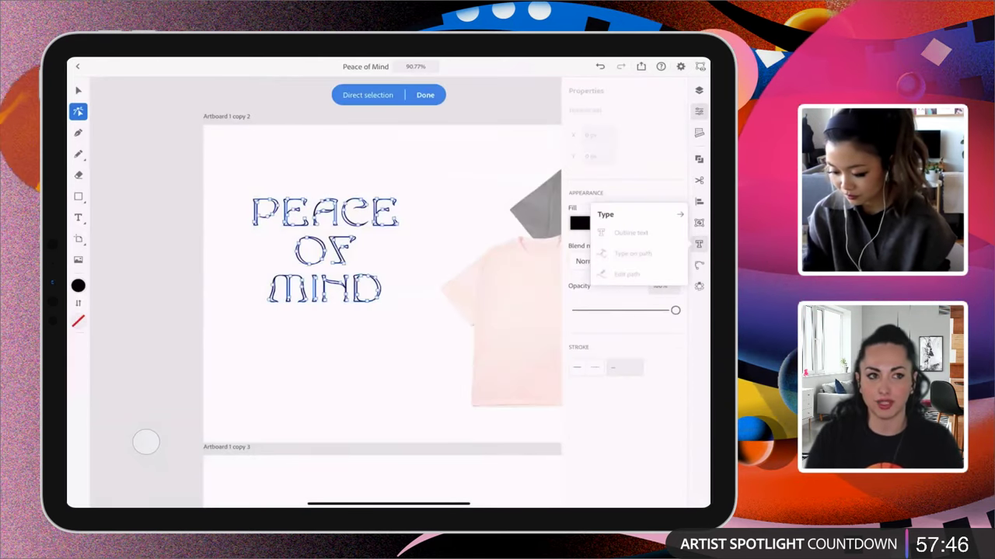
{"action": "left_click", "coordinate": [425, 95]}
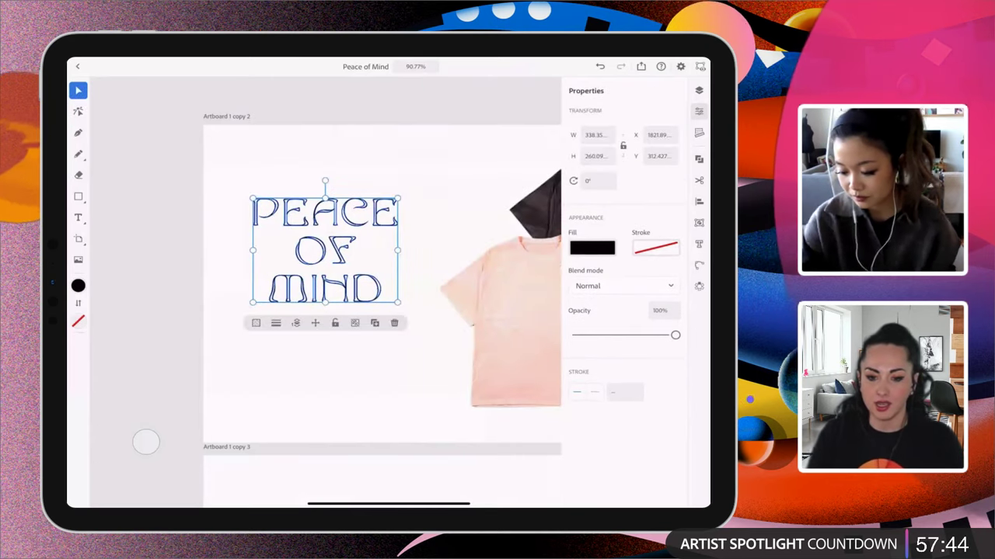
Stretch the lettering much taller, shift it up, and trim its height to 487 px
{"action": "left_click_drag", "start_coordinate": [325, 303], "coordinate": [335, 402]}
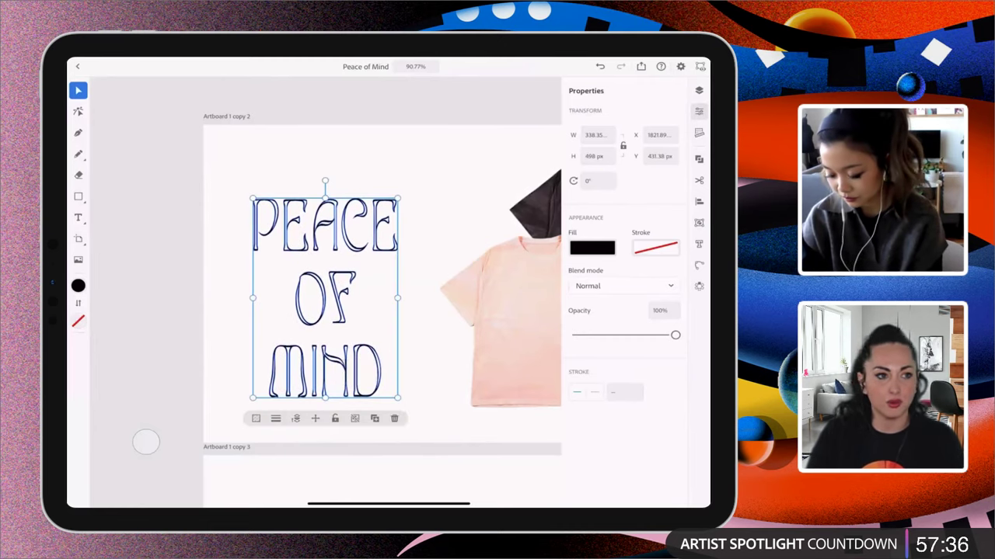
{"action": "left_click_drag", "start_coordinate": [357, 244], "coordinate": [366, 224]}
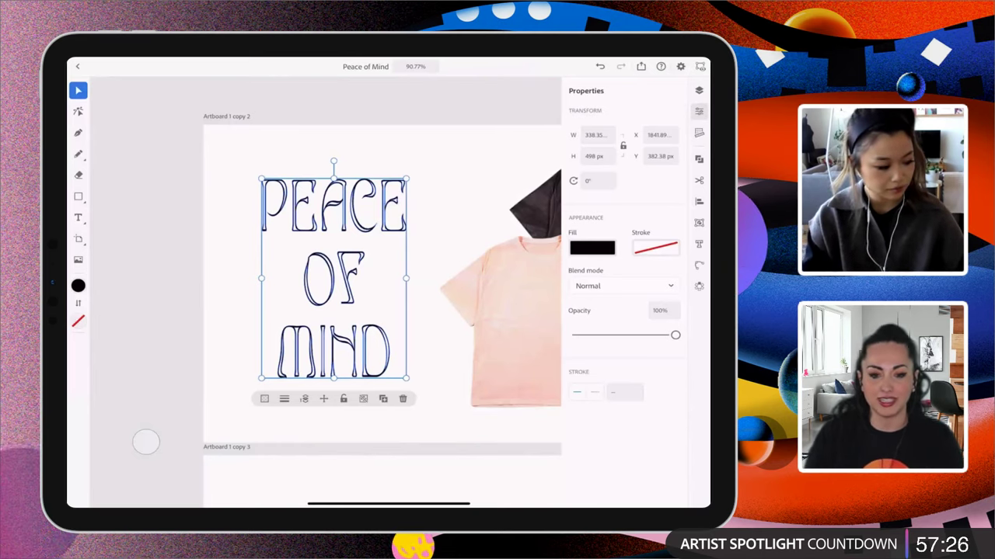
{"action": "left_click_drag", "start_coordinate": [334, 378], "coordinate": [333, 374]}
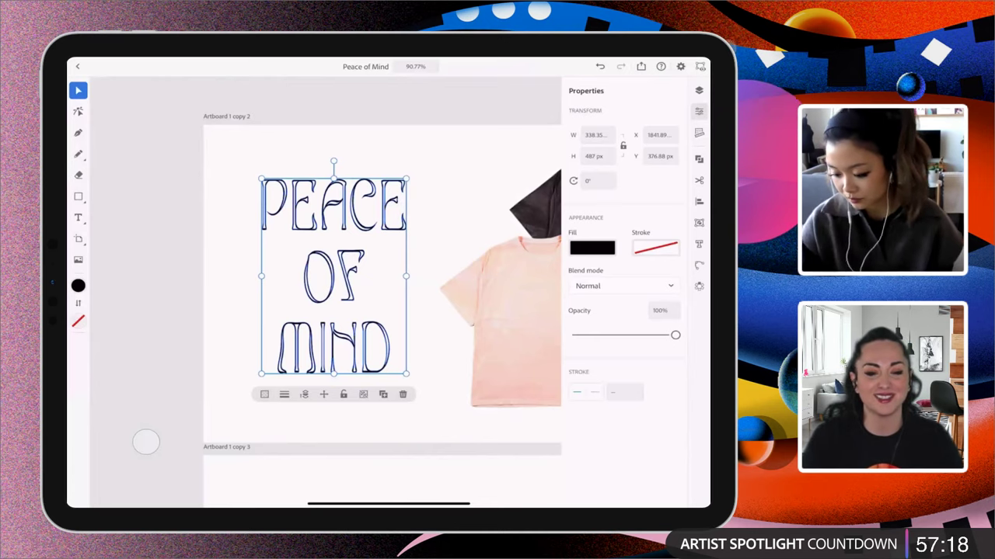
Select PEACE on its own and move it down to overlap OF
{"action": "key", "text": "Escape"}
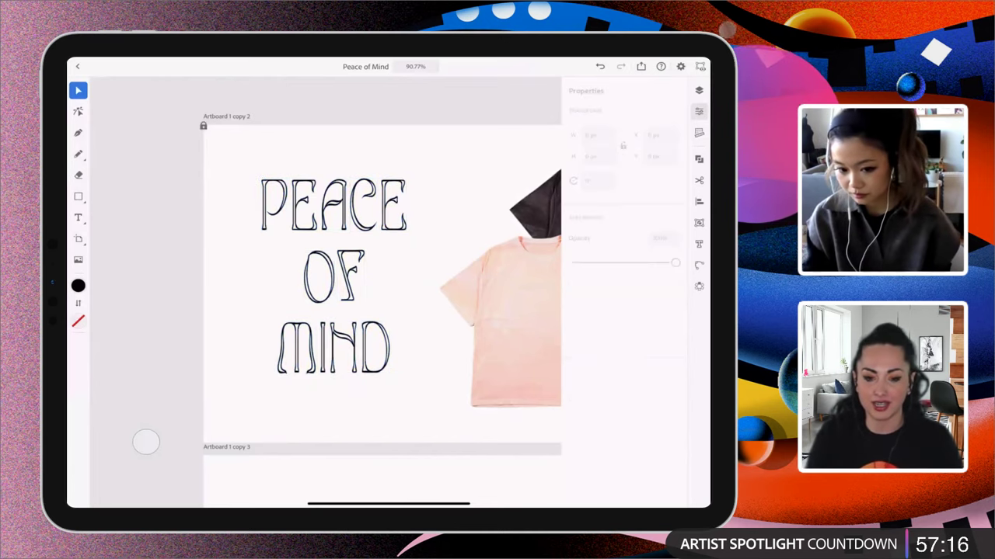
{"action": "left_click_drag", "start_coordinate": [256, 174], "coordinate": [421, 226]}
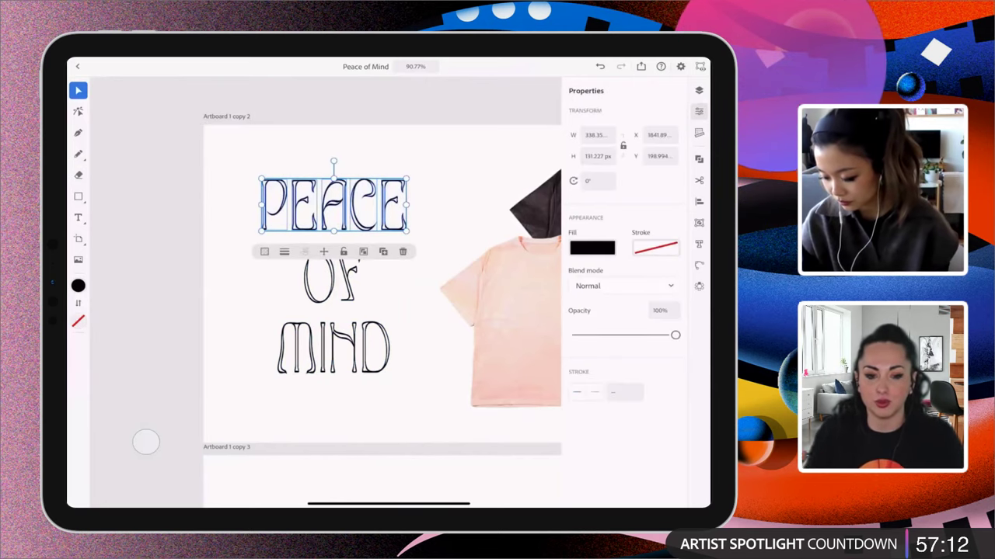
{"action": "left_click_drag", "start_coordinate": [388, 210], "coordinate": [386, 245]}
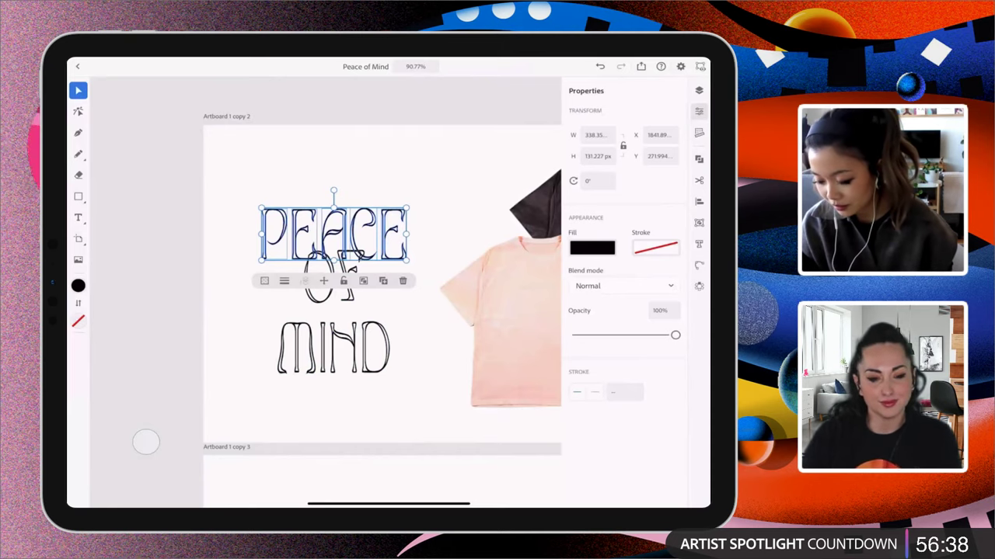
Move MIND up onto OF and nudge it left to X 1843.15 px so they interlock
{"action": "left_click", "coordinate": [349, 336]}
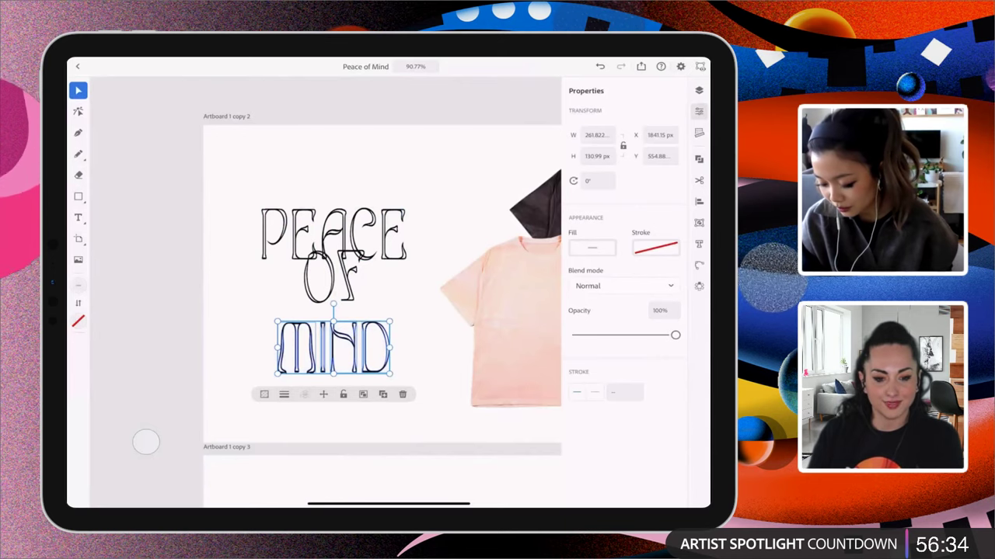
{"action": "left_click_drag", "start_coordinate": [366, 365], "coordinate": [365, 315]}
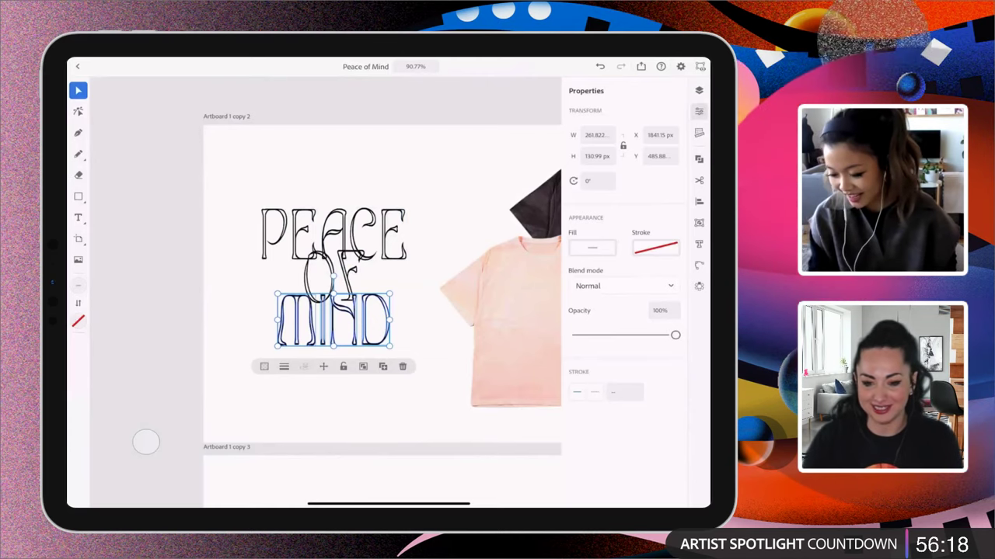
{"action": "left_click_drag", "start_coordinate": [367, 319], "coordinate": [372, 304]}
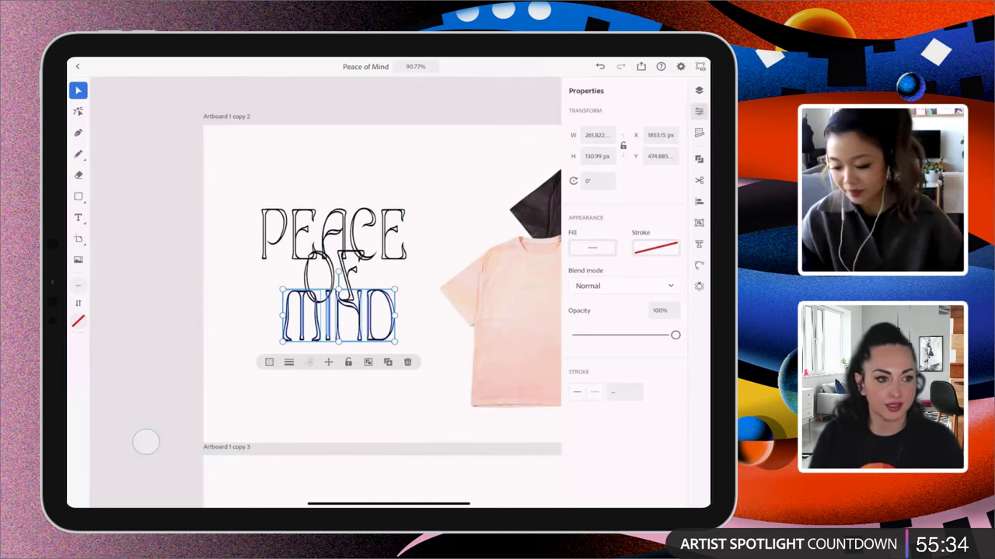
{"action": "left_click_drag", "start_coordinate": [372, 318], "coordinate": [366, 315]}
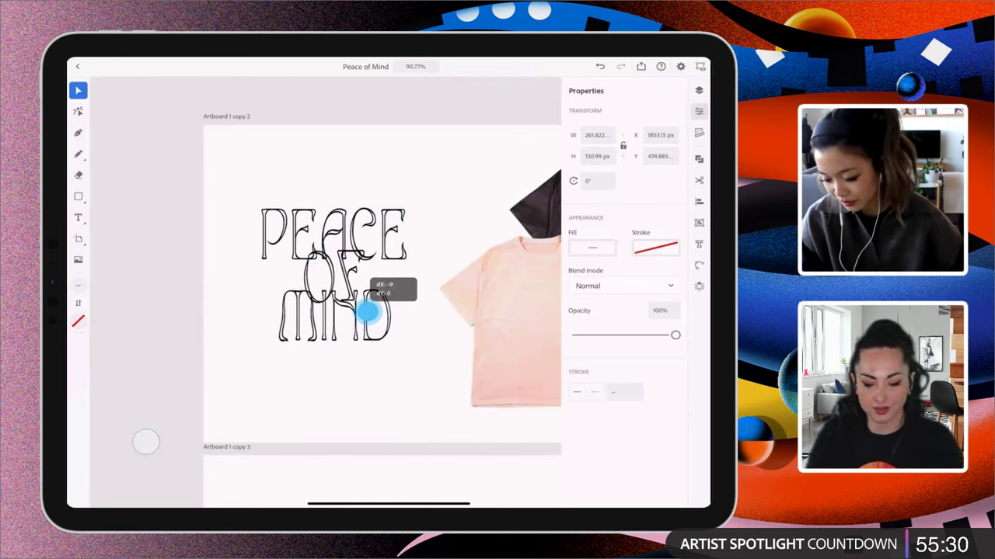
{"action": "left_click_drag", "start_coordinate": [366, 311], "coordinate": [360, 303]}
Zoom in on the interlocking junctions, then marquee-select all letters (about 338 × 335 px)
{"action": "left_click", "coordinate": [367, 366]}
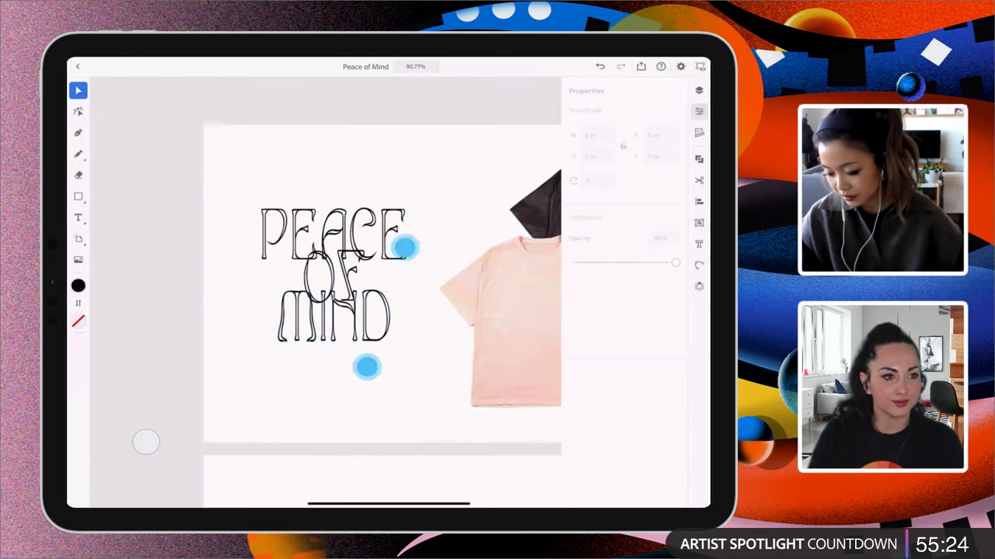
{"action": "scroll", "coordinate": [384, 307], "scroll_direction": "up", "scroll_amount": 3}
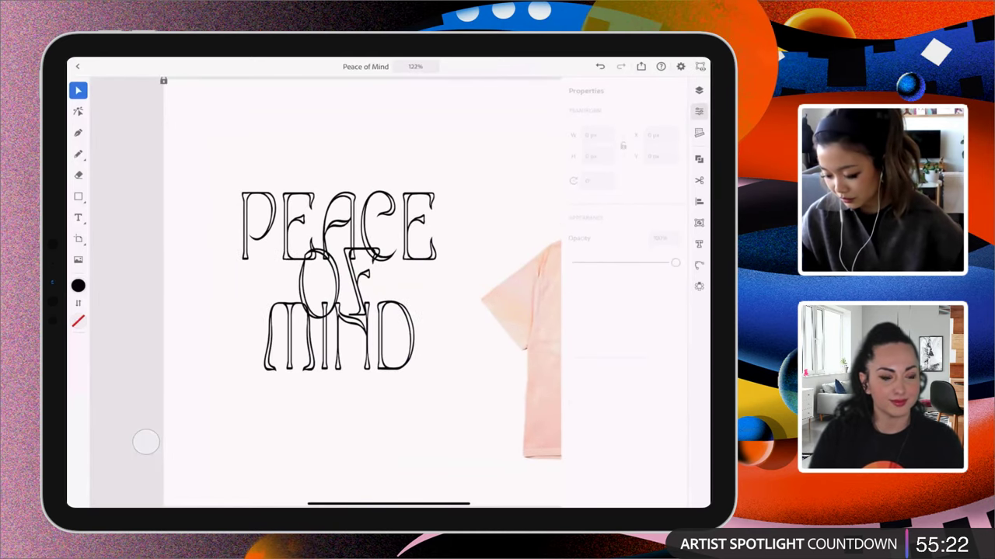
{"action": "scroll", "coordinate": [338, 295], "scroll_direction": "up", "scroll_amount": 3}
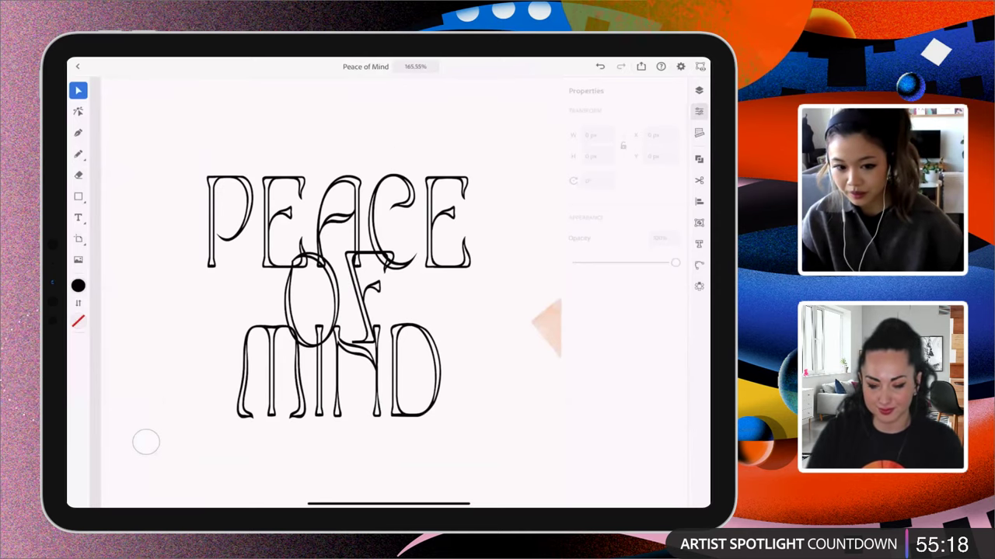
{"action": "scroll", "coordinate": [334, 295], "scroll_direction": "up", "scroll_amount": 3}
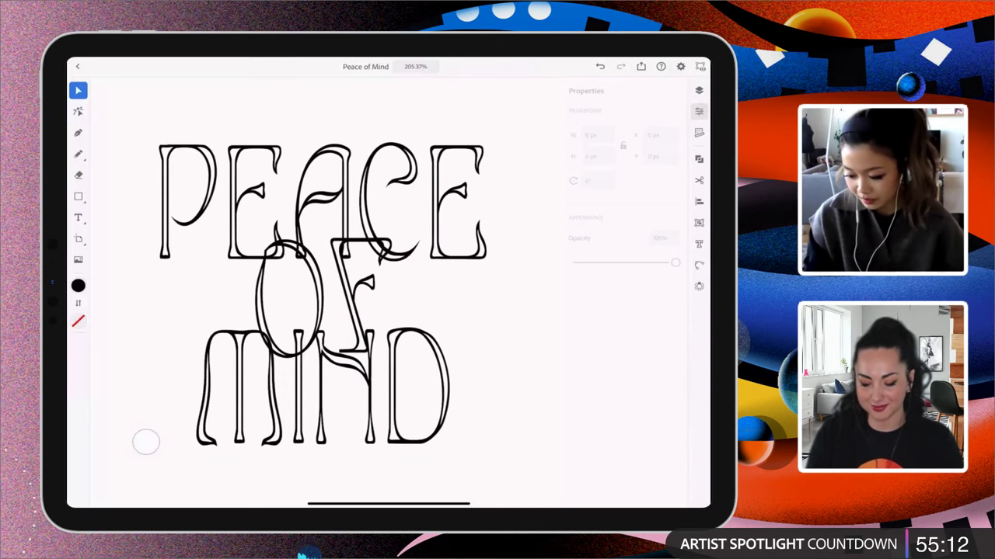
{"action": "scroll", "coordinate": [435, 300], "scroll_direction": "up", "scroll_amount": 5}
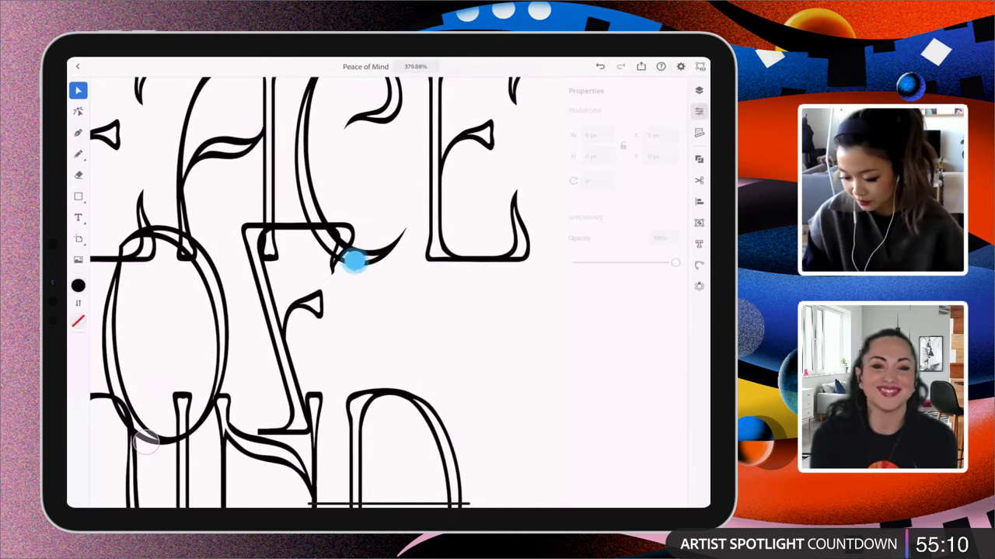
{"action": "scroll", "coordinate": [373, 295], "scroll_direction": "down", "scroll_amount": 4}
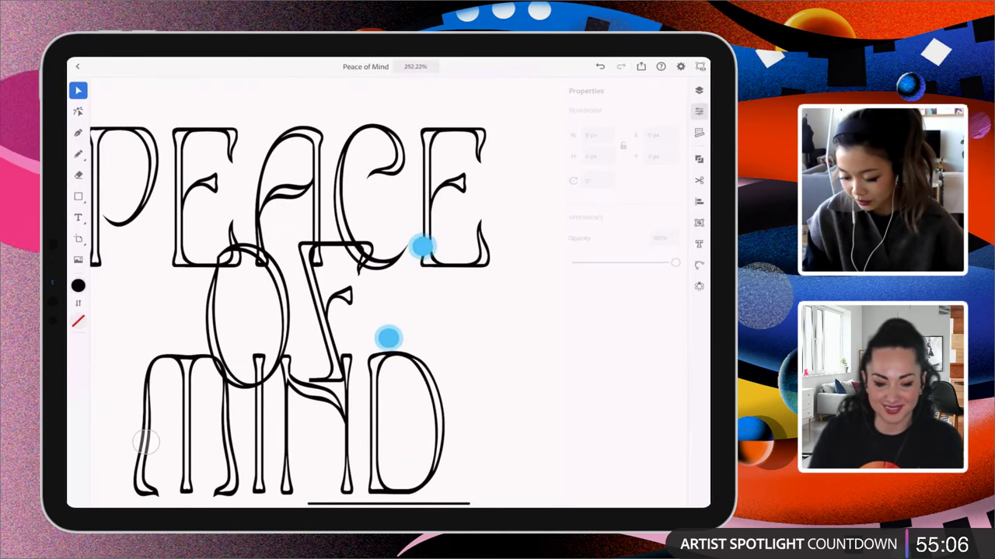
{"action": "scroll", "coordinate": [404, 288], "scroll_direction": "down", "scroll_amount": 3}
{"action": "scroll", "coordinate": [404, 283], "scroll_direction": "down", "scroll_amount": 2}
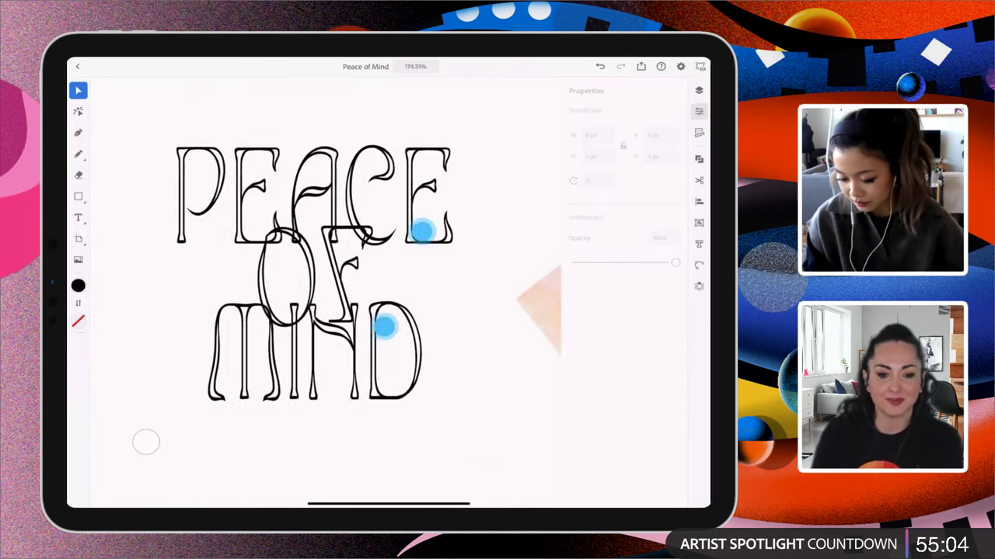
{"action": "scroll", "coordinate": [402, 254], "scroll_direction": "up", "scroll_amount": 2}
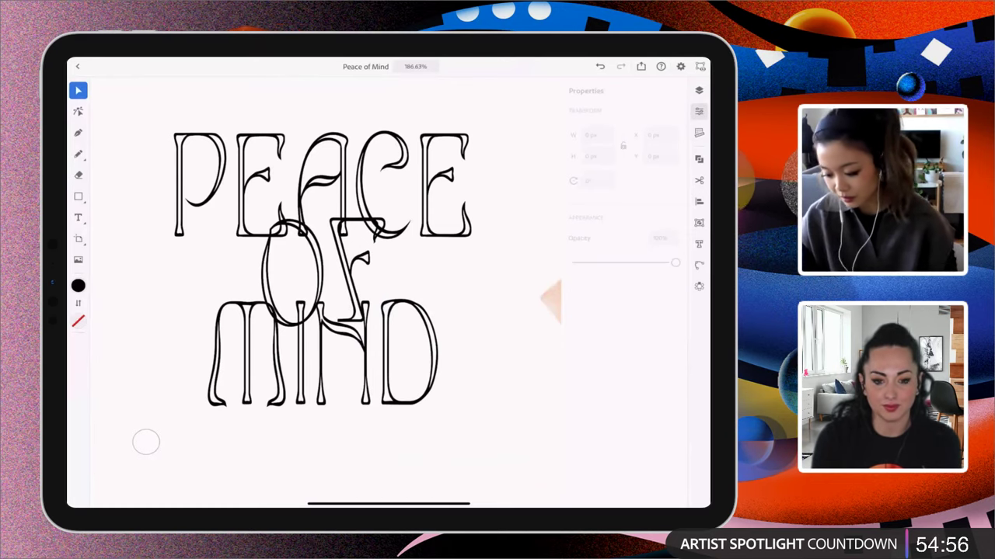
{"action": "scroll", "coordinate": [421, 306], "scroll_direction": "up", "scroll_amount": 1}
{"action": "scroll", "coordinate": [442, 295], "scroll_direction": "down", "scroll_amount": 2}
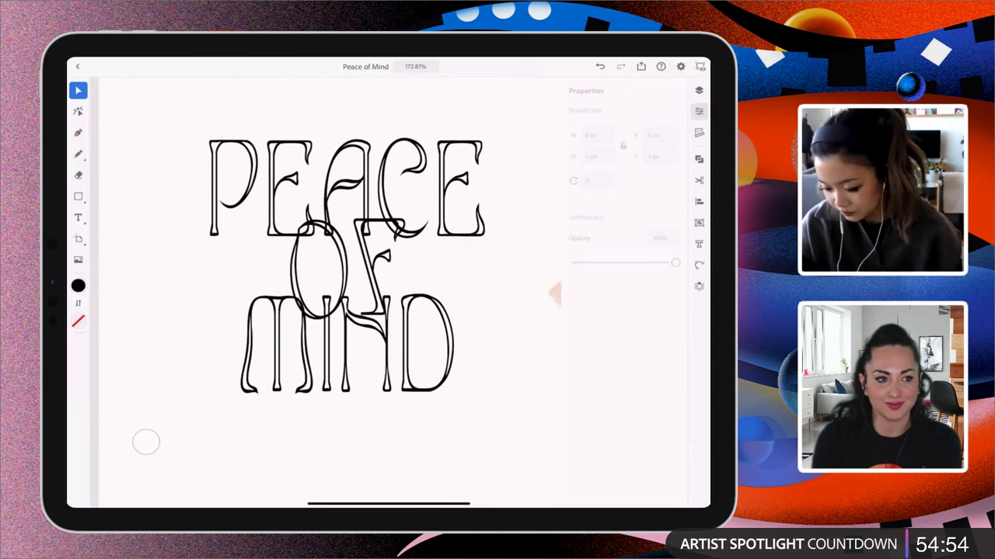
{"action": "left_click_drag", "start_coordinate": [173, 122], "coordinate": [365, 283]}
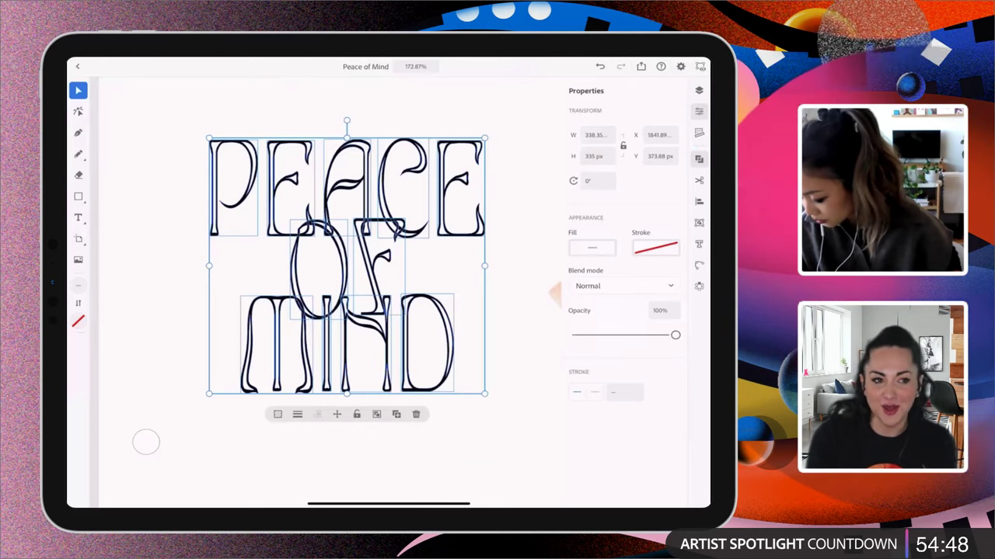
{"action": "left_click", "coordinate": [699, 158]}
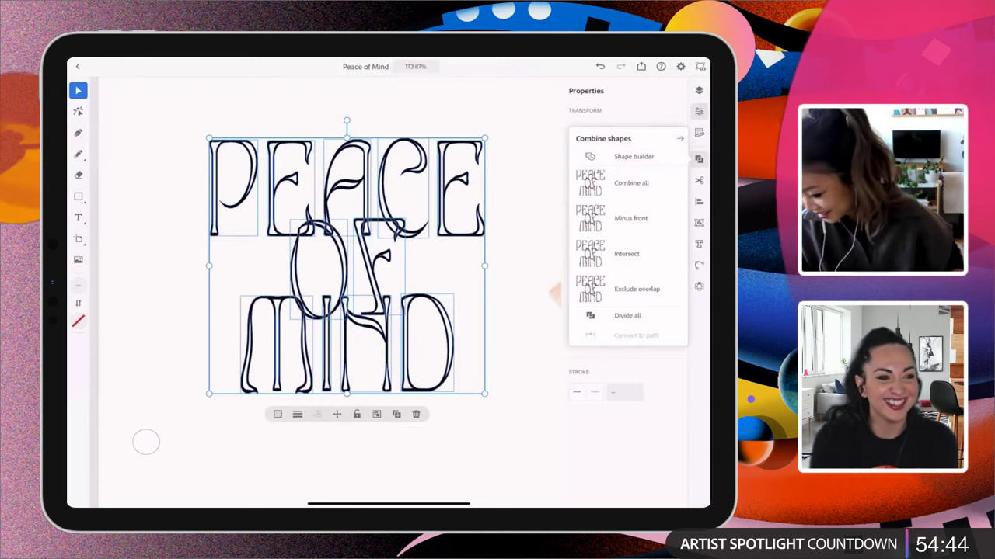
{"action": "key", "text": "Escape"}
{"action": "scroll", "coordinate": [424, 304], "scroll_direction": "down", "scroll_amount": 5}
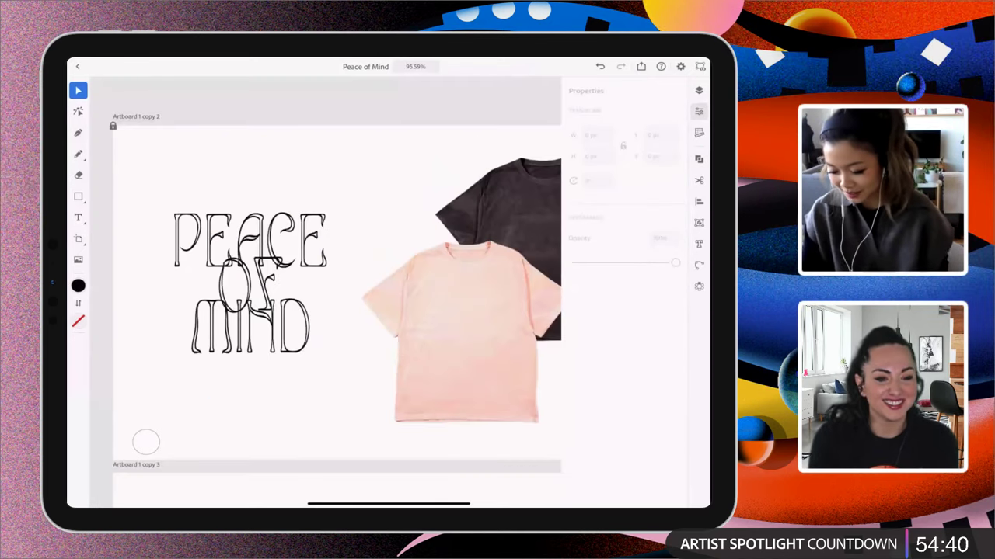
{"action": "scroll", "coordinate": [347, 311], "scroll_direction": "up", "scroll_amount": 5}
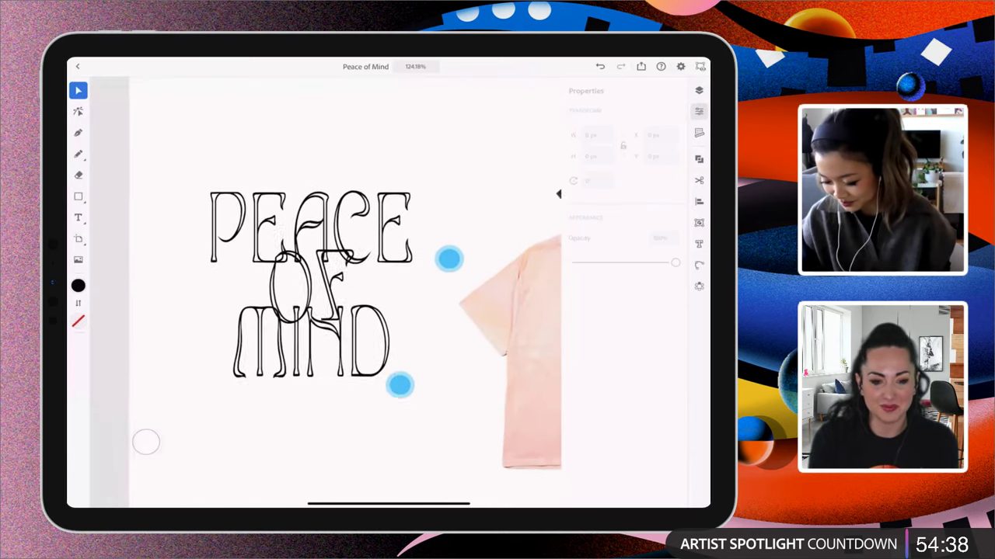
{"action": "scroll", "coordinate": [439, 345], "scroll_direction": "up", "scroll_amount": 5}
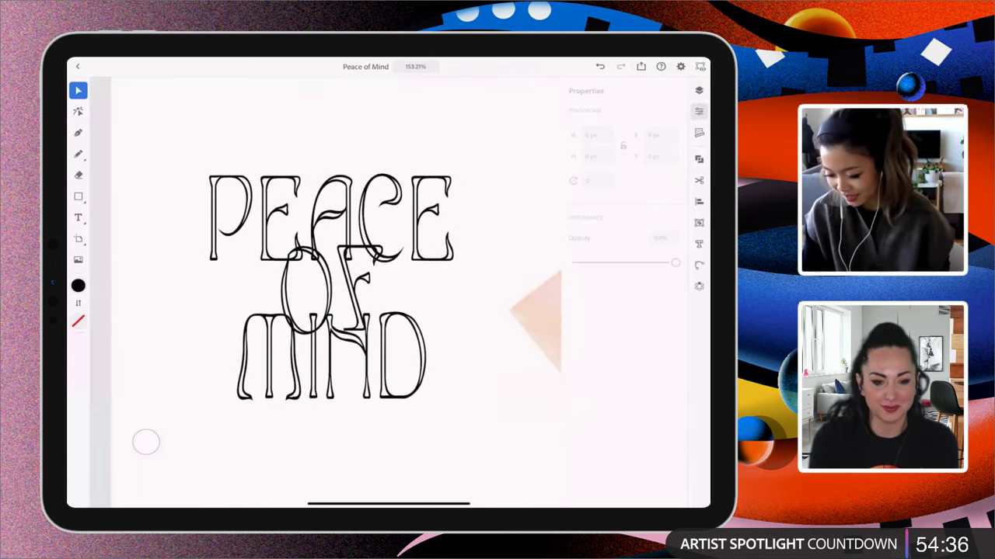
{"action": "scroll", "coordinate": [335, 296], "scroll_direction": "up", "scroll_amount": 2}
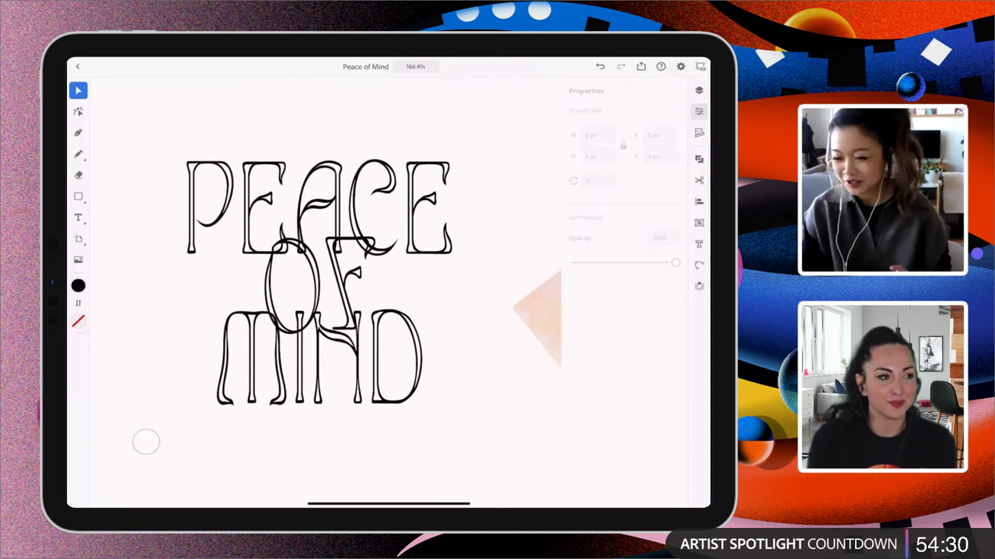
{"action": "scroll", "coordinate": [326, 287], "scroll_direction": "down", "scroll_amount": 2}
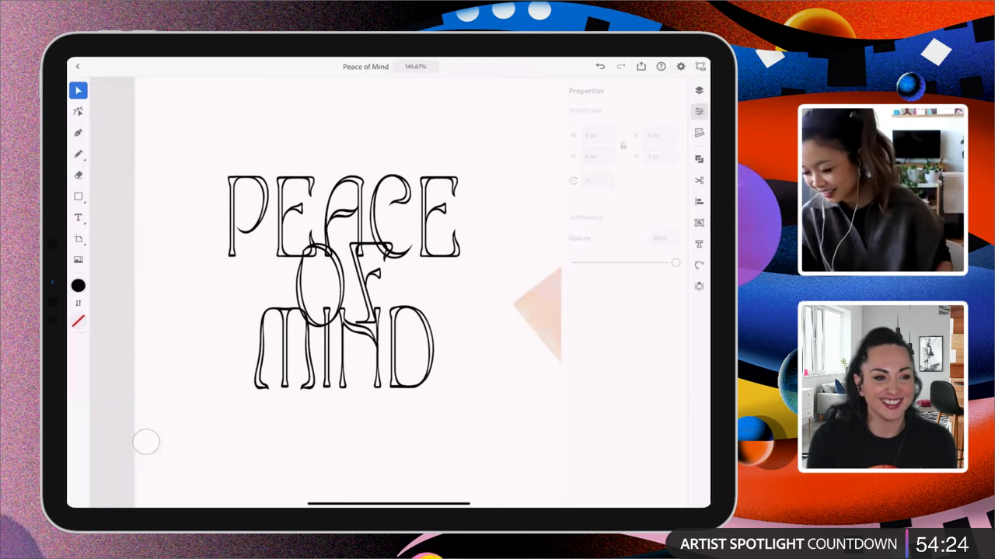
{"action": "scroll", "coordinate": [334, 279], "scroll_direction": "up", "scroll_amount": 2}
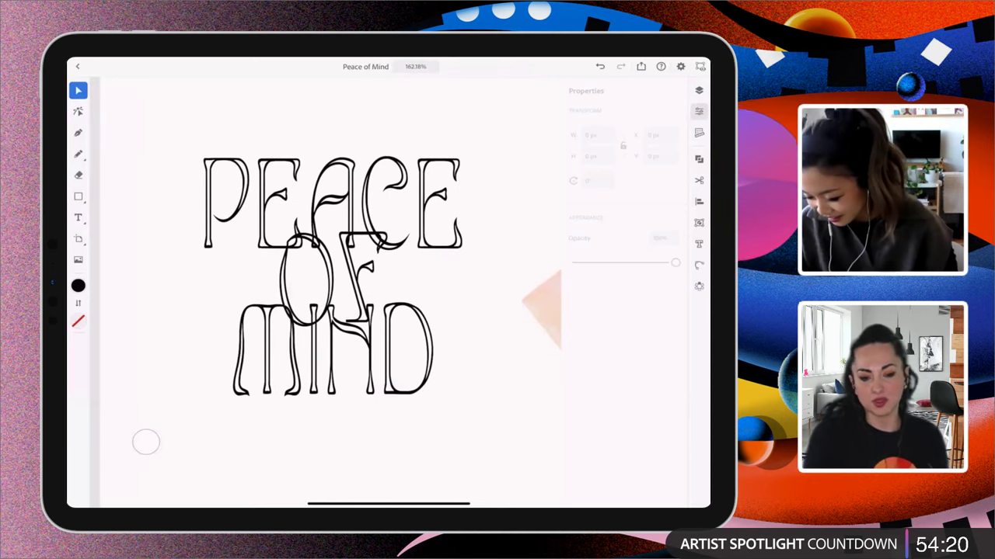
{"action": "scroll", "coordinate": [366, 245], "scroll_direction": "up", "scroll_amount": 3}
{"action": "scroll", "coordinate": [315, 210], "scroll_direction": "up", "scroll_amount": 5}
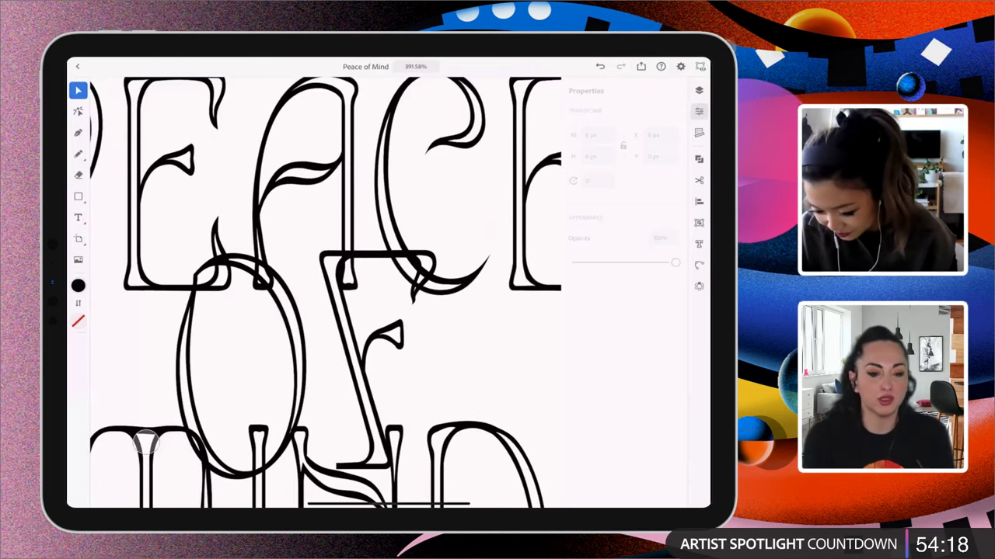
{"action": "key", "text": "p"}
{"action": "scroll", "coordinate": [294, 260], "scroll_direction": "up", "scroll_amount": 3}
{"action": "scroll", "coordinate": [316, 263], "scroll_direction": "up", "scroll_amount": 3}
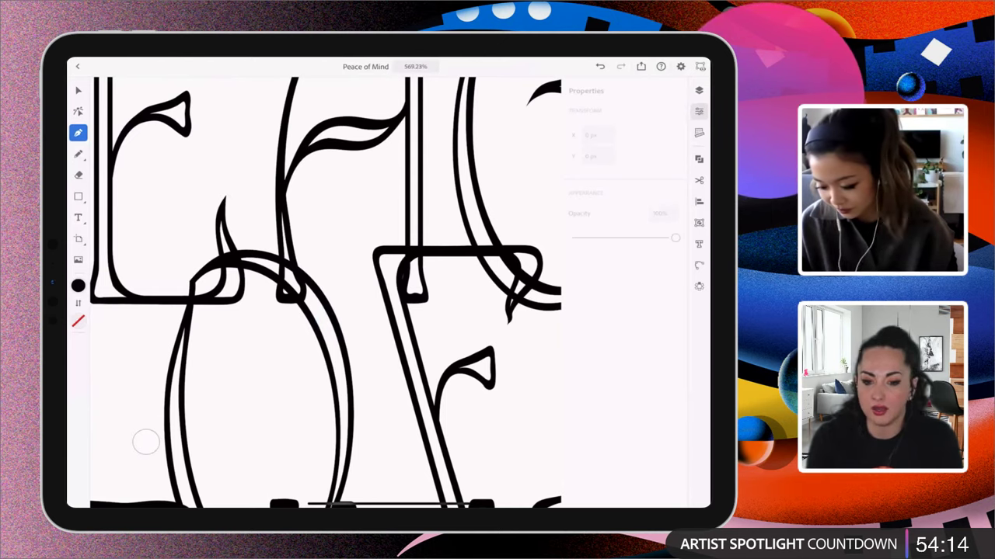
{"action": "scroll", "coordinate": [383, 255], "scroll_direction": "down", "scroll_amount": 3}
{"action": "scroll", "coordinate": [383, 255], "scroll_direction": "up", "scroll_amount": 4}
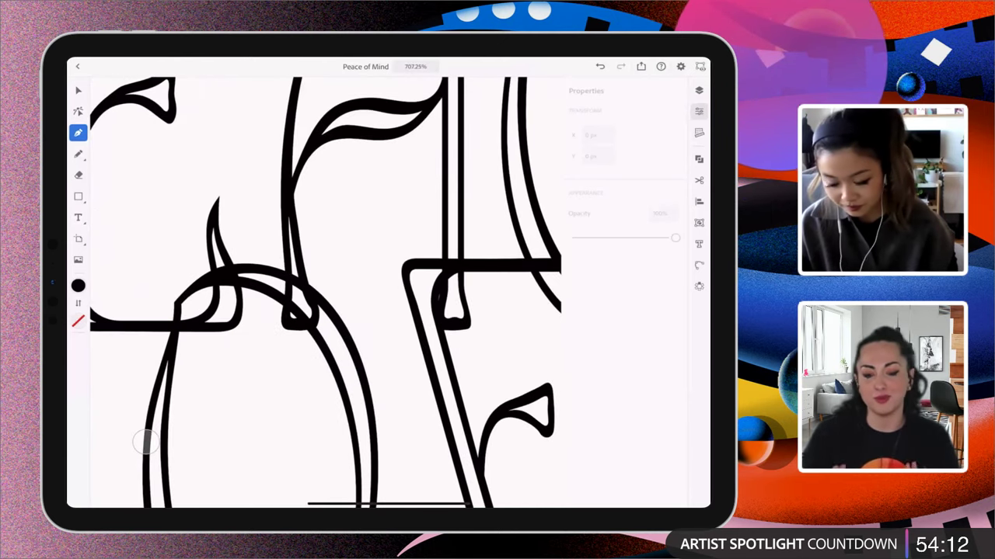
{"action": "scroll", "coordinate": [370, 270], "scroll_direction": "up", "scroll_amount": 3}
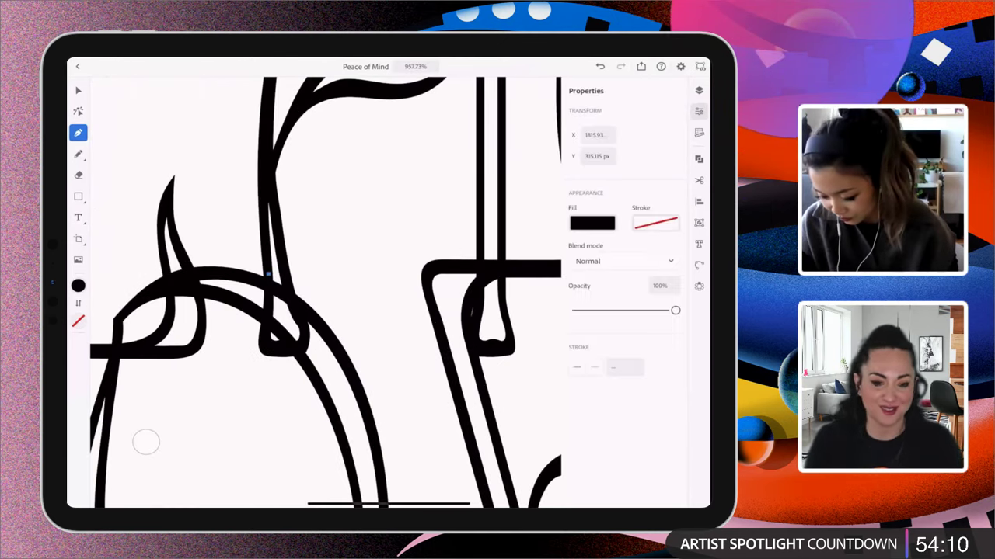
{"action": "left_click", "coordinate": [268, 289]}
{"action": "left_click", "coordinate": [269, 345]}
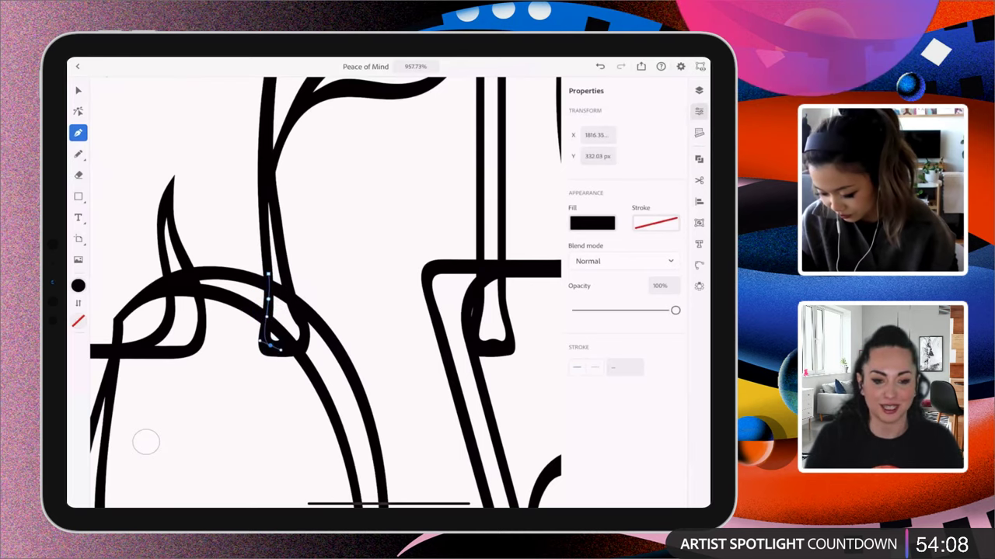
{"action": "left_click", "coordinate": [304, 331]}
{"action": "left_click", "coordinate": [288, 292]}
{"action": "left_click_drag", "start_coordinate": [288, 292], "coordinate": [285, 271]}
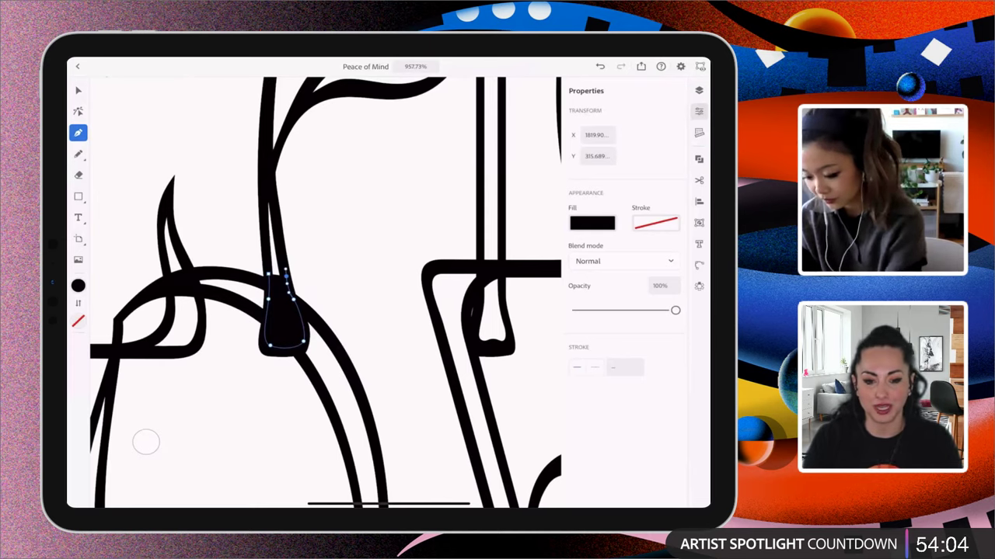
{"action": "key", "text": "v"}
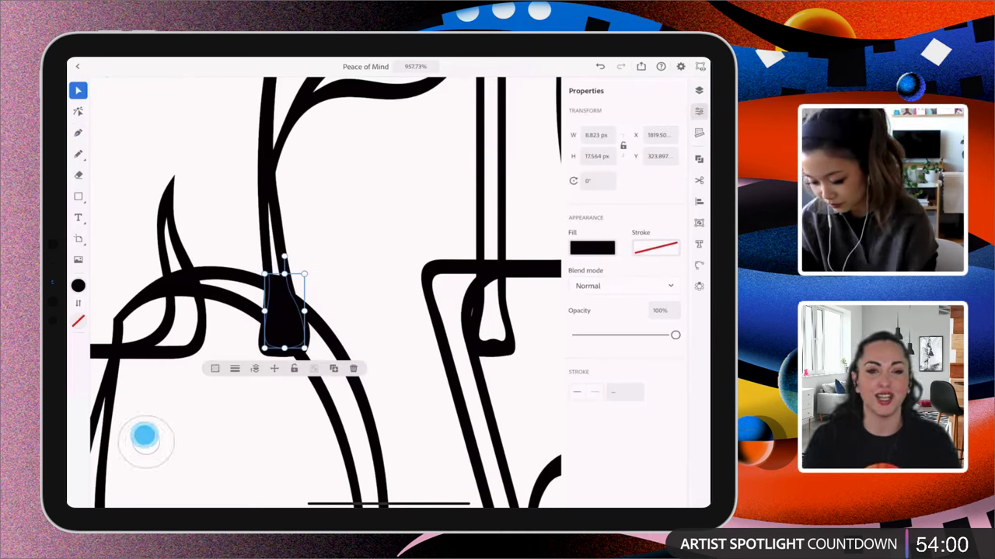
{"action": "key", "text": "ctrl+z"}
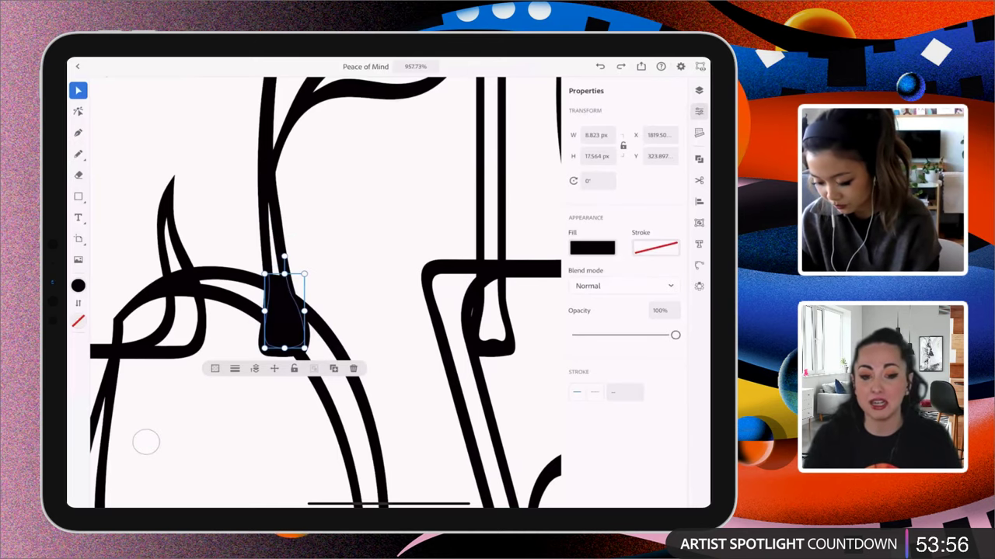
{"action": "scroll", "coordinate": [387, 242], "scroll_direction": "down", "scroll_amount": 2}
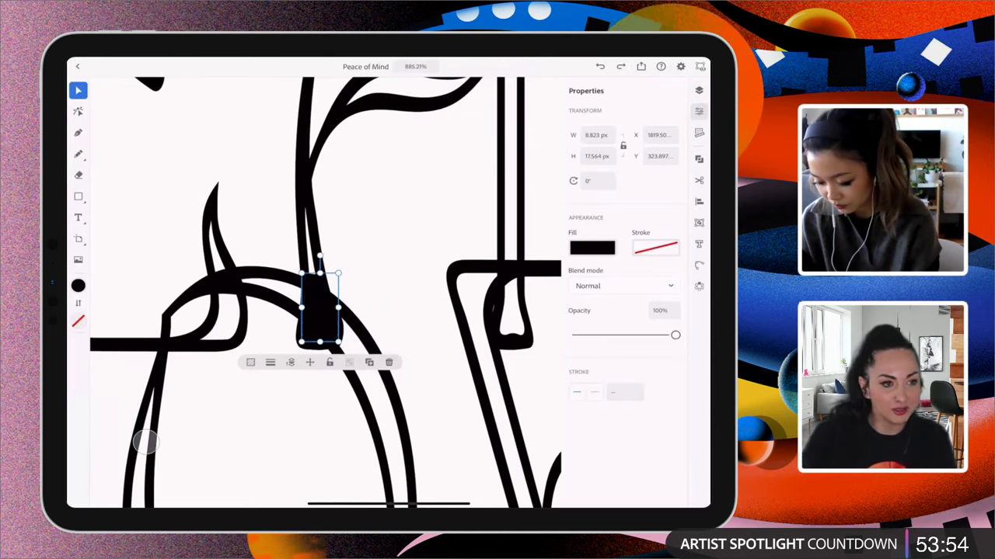
{"action": "key", "text": "Escape"}
{"action": "left_click", "coordinate": [318, 310]}
{"action": "left_click", "coordinate": [147, 442]}
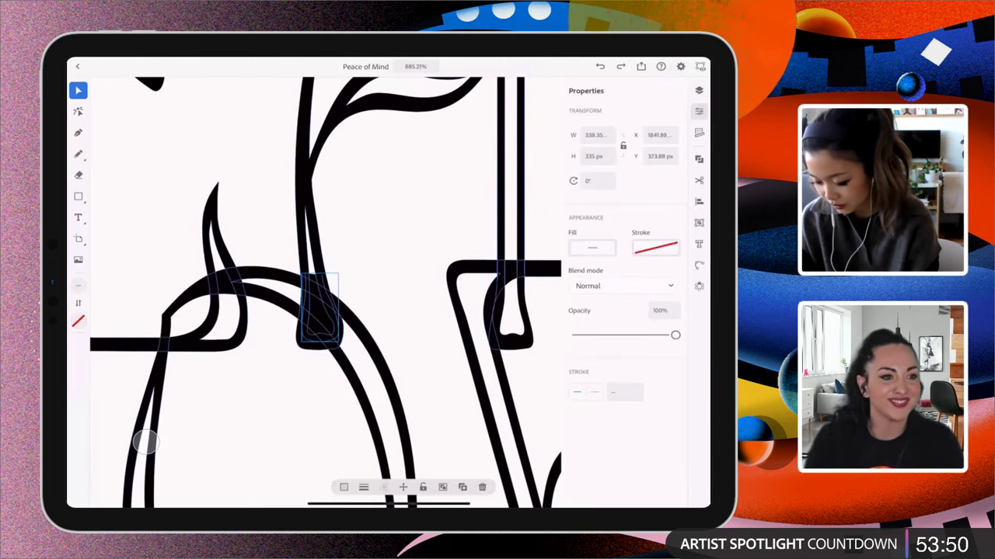
{"action": "key", "text": "Escape"}
{"action": "left_click", "coordinate": [318, 311]}
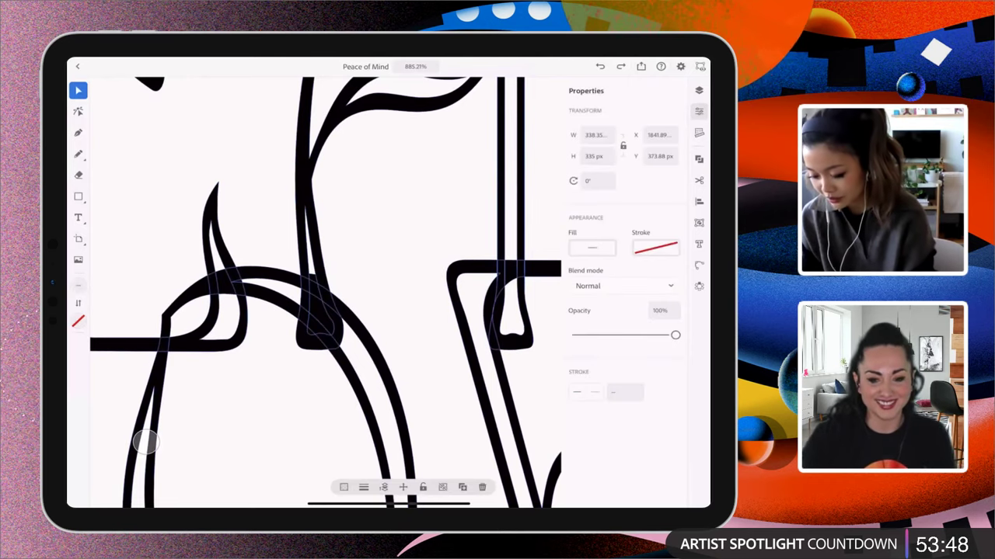
{"action": "key", "text": "ctrl+z"}
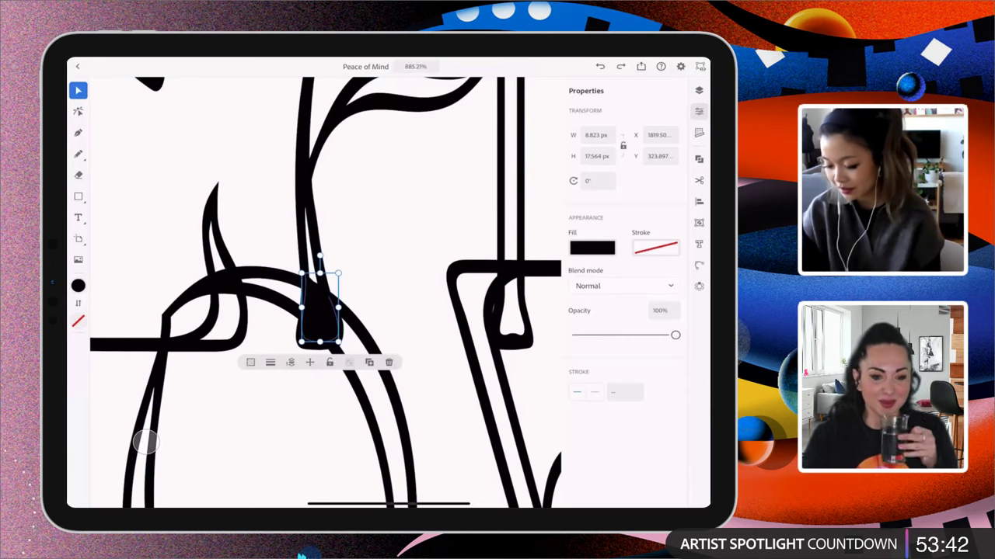
{"action": "key", "text": "ctrl+z"}
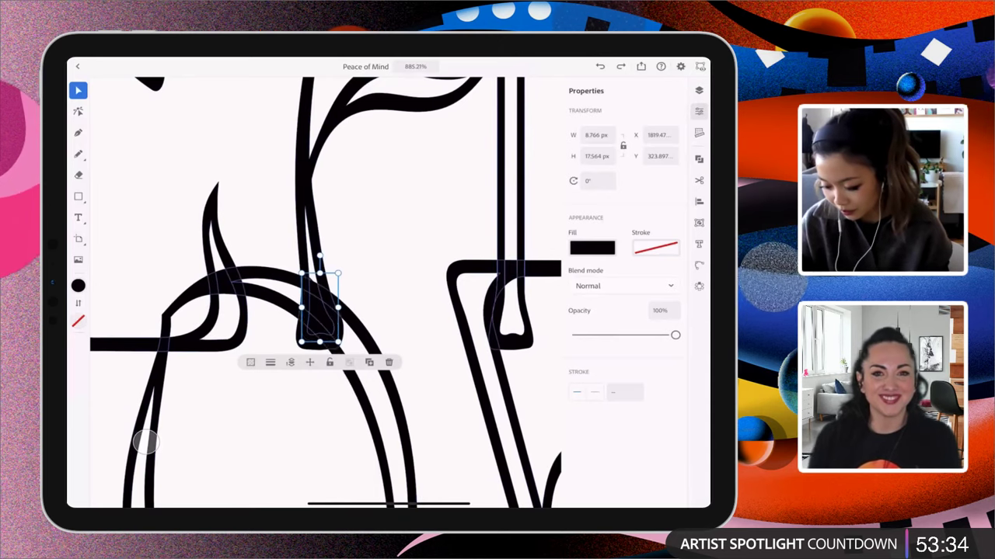
{"action": "left_click", "coordinate": [148, 441]}
{"action": "left_click", "coordinate": [396, 249]}
{"action": "key", "text": "ctrl+z"}
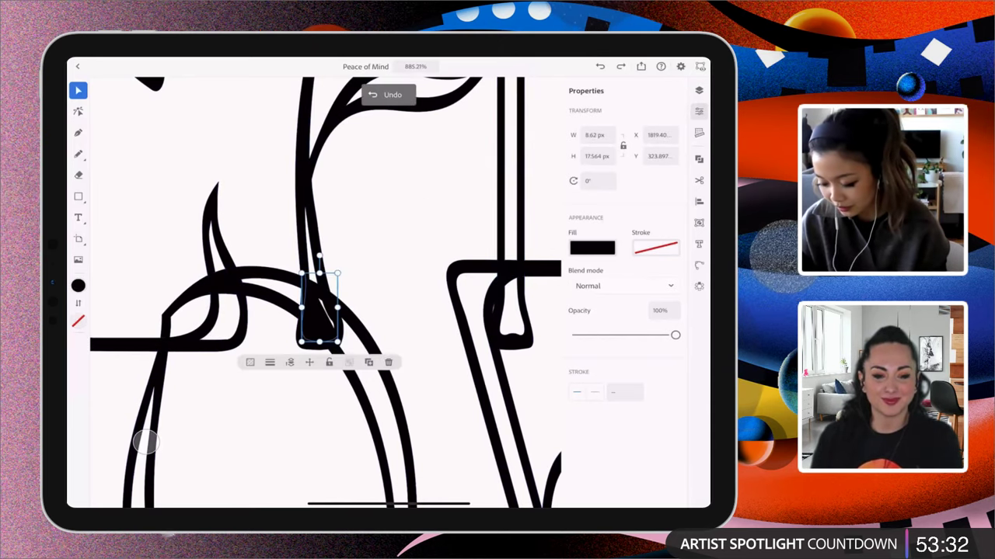
{"action": "key", "text": "ctrl+z"}
{"action": "key", "text": "ctrl+z"}
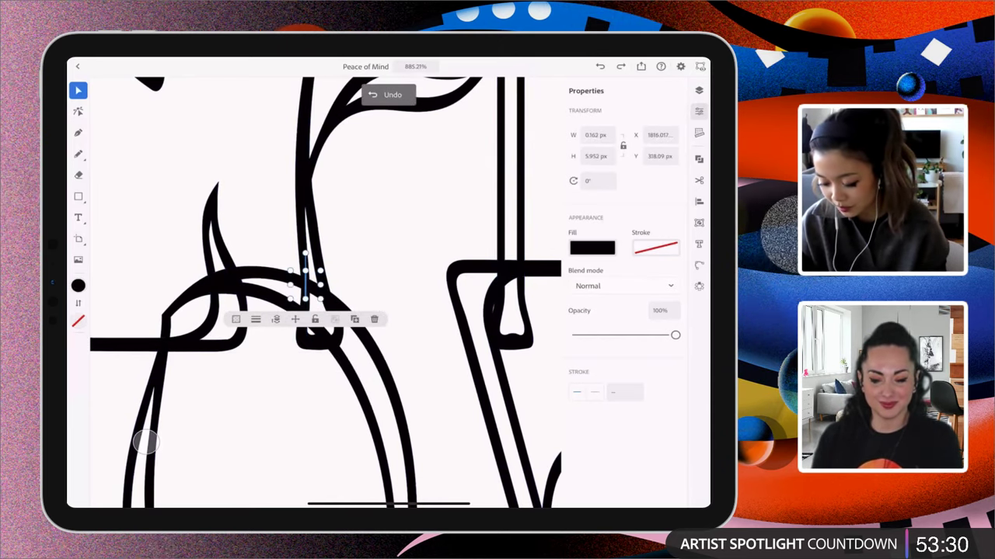
{"action": "key", "text": "ctrl+z"}
{"action": "key", "text": "ctrl+z"}
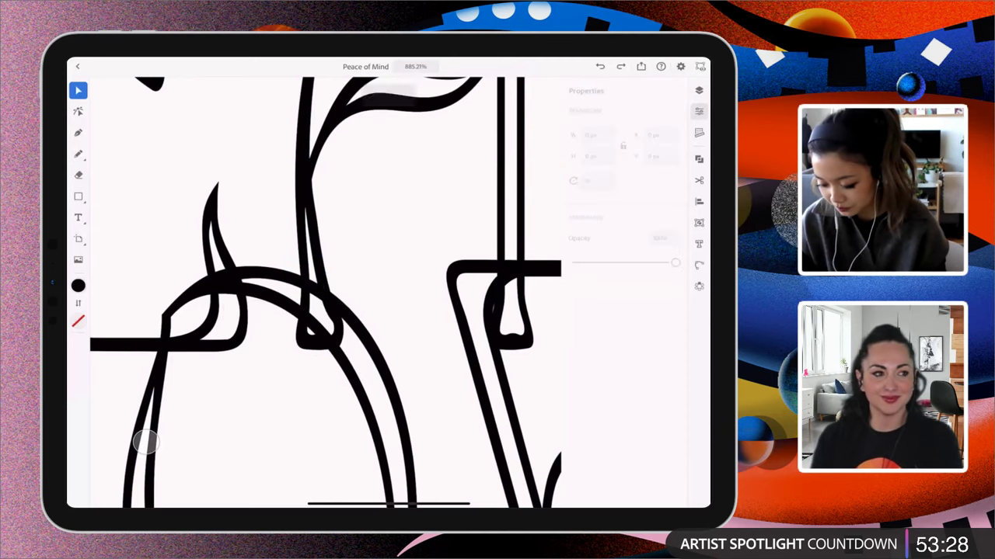
{"action": "scroll", "coordinate": [145, 441], "scroll_direction": "down", "scroll_amount": 2}
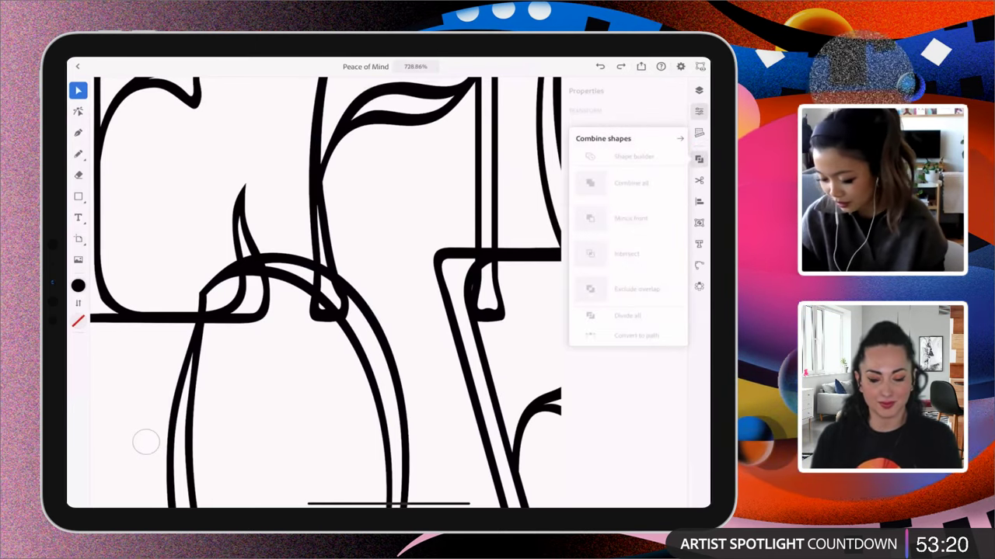
{"action": "scroll", "coordinate": [388, 256], "scroll_direction": "down", "scroll_amount": 5}
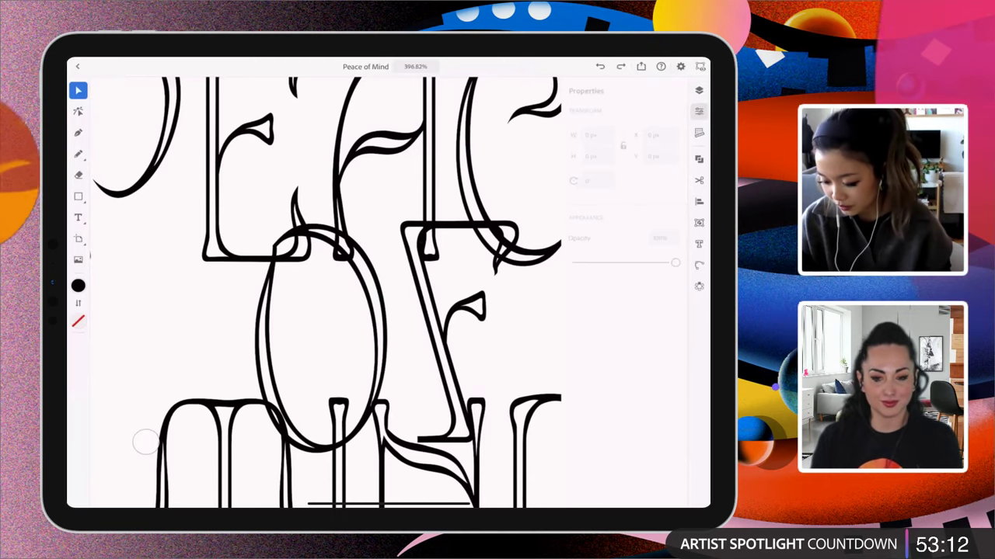
Ungroup the PEACE OF MIND lettering and check that the O and PEACE letters select individually
{"action": "left_click", "coordinate": [145, 441]}
{"action": "scroll", "coordinate": [433, 313], "scroll_direction": "down", "scroll_amount": 3}
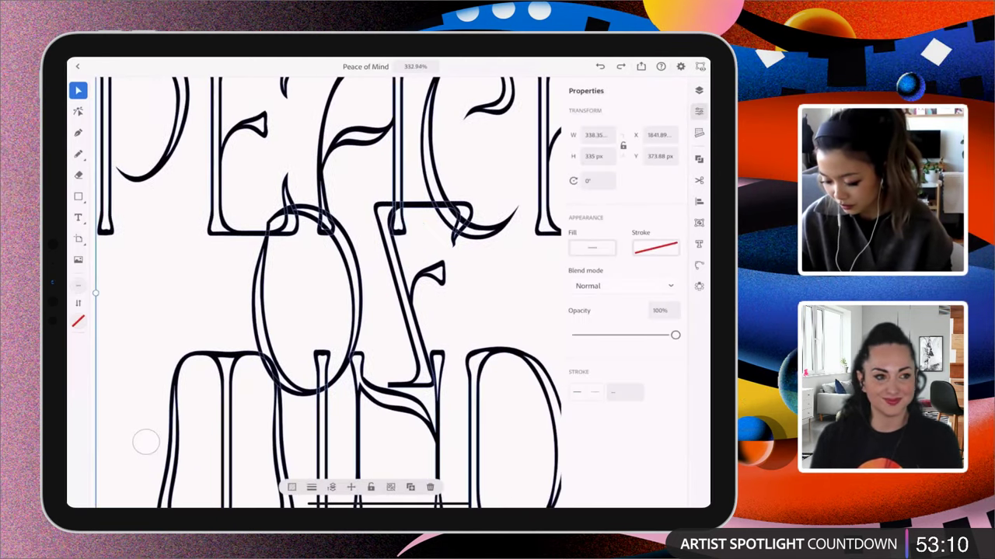
{"action": "scroll", "coordinate": [146, 442], "scroll_direction": "down", "scroll_amount": 1}
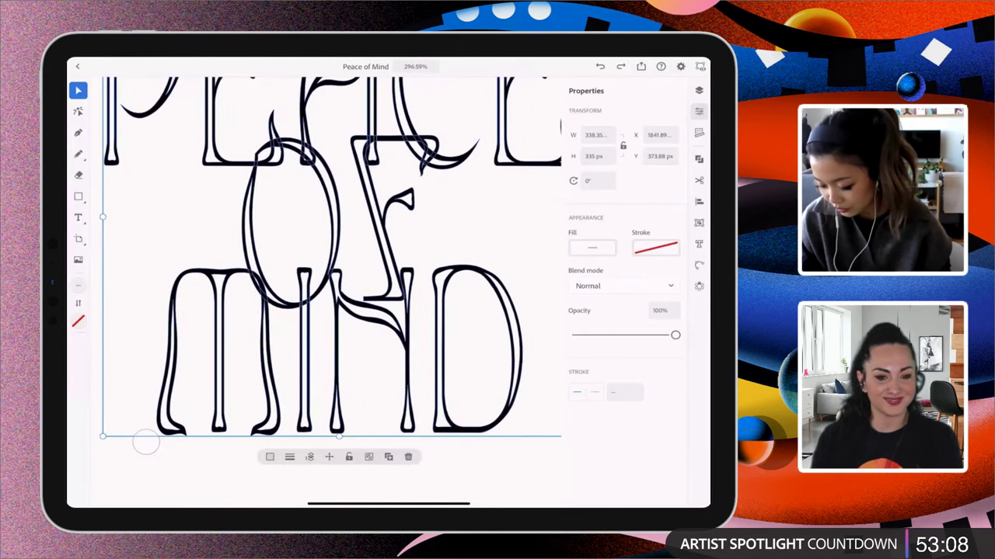
{"action": "left_click", "coordinate": [370, 457]}
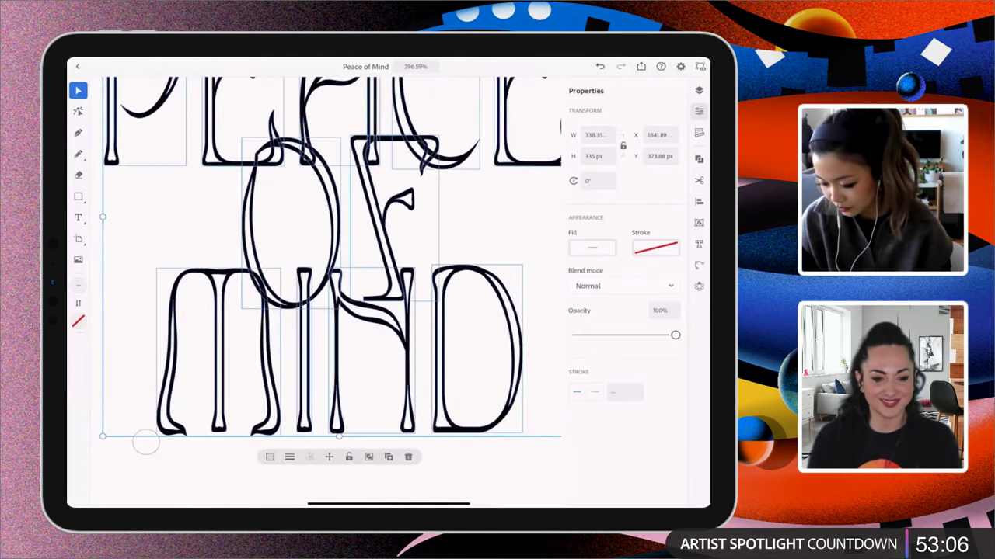
{"action": "left_click", "coordinate": [494, 218]}
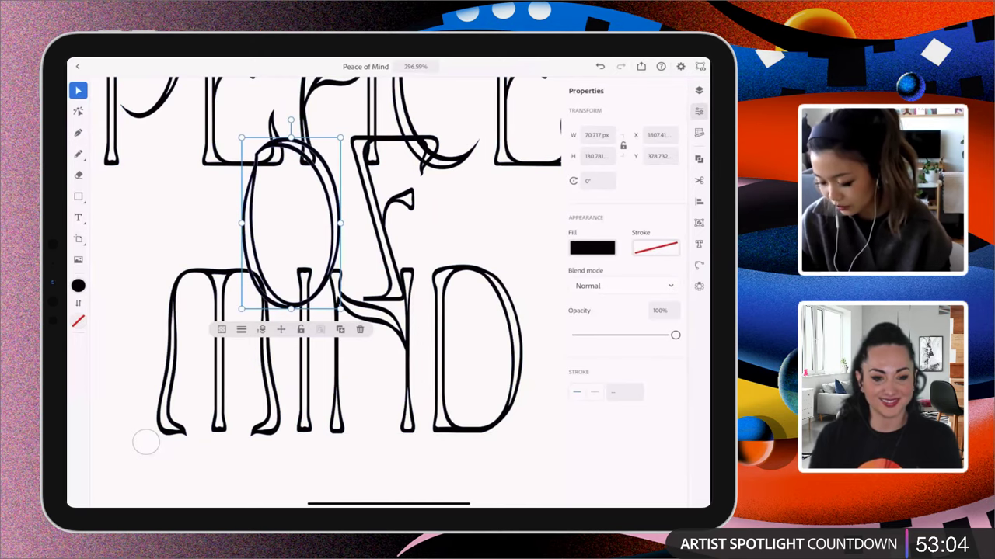
{"action": "left_click", "coordinate": [332, 118]}
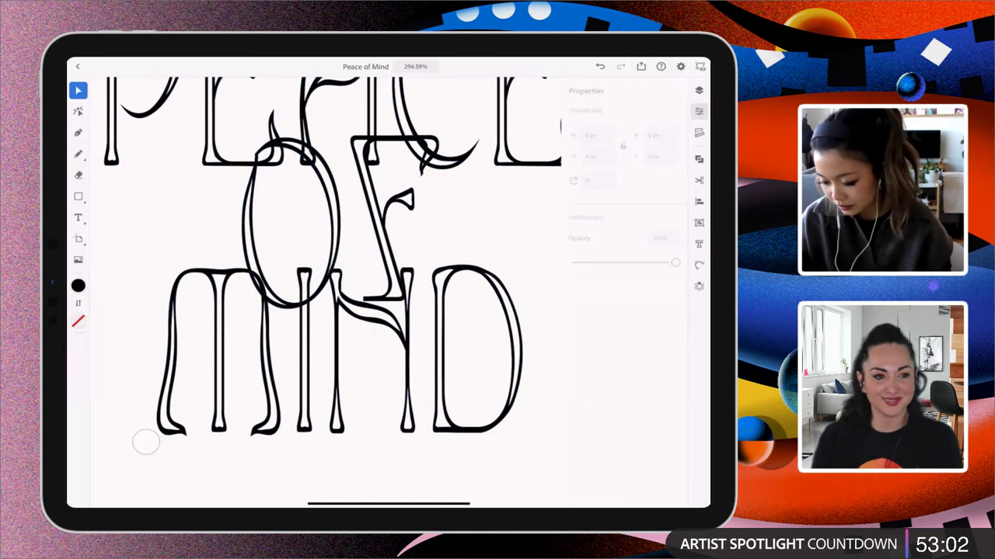
{"action": "scroll", "coordinate": [357, 171], "scroll_direction": "up", "scroll_amount": 5}
{"action": "left_click", "coordinate": [306, 170]}
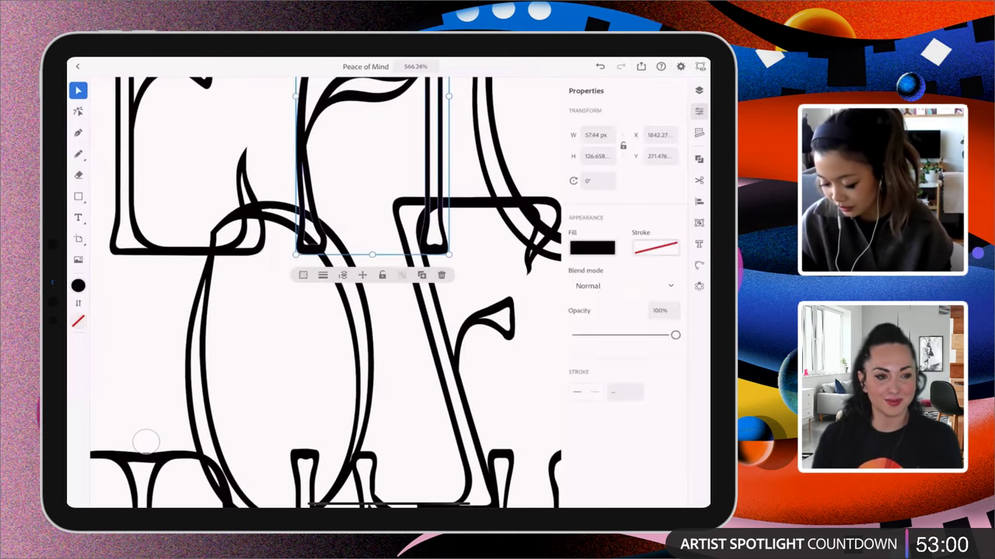
{"action": "scroll", "coordinate": [450, 369], "scroll_direction": "down", "scroll_amount": 2}
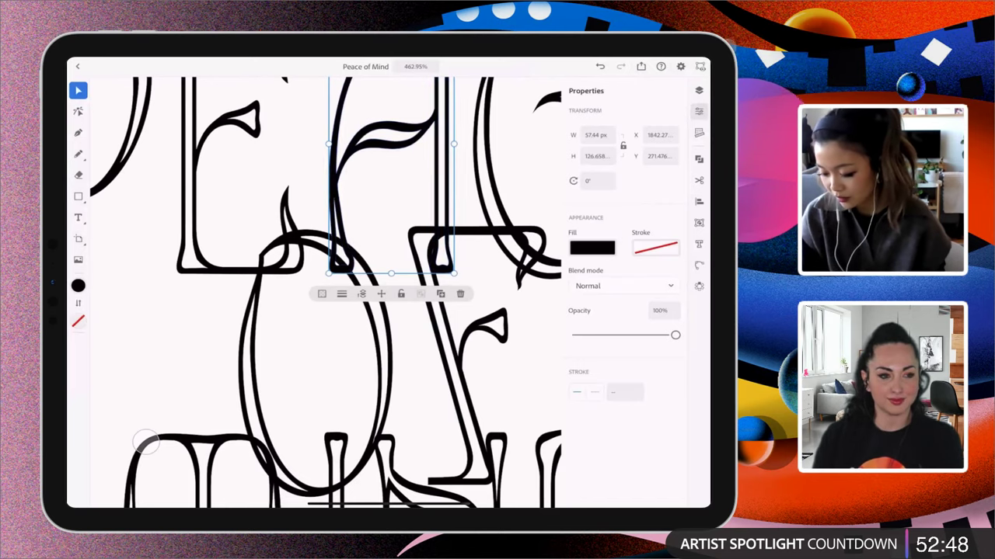
{"action": "scroll", "coordinate": [433, 249], "scroll_direction": "up", "scroll_amount": 3}
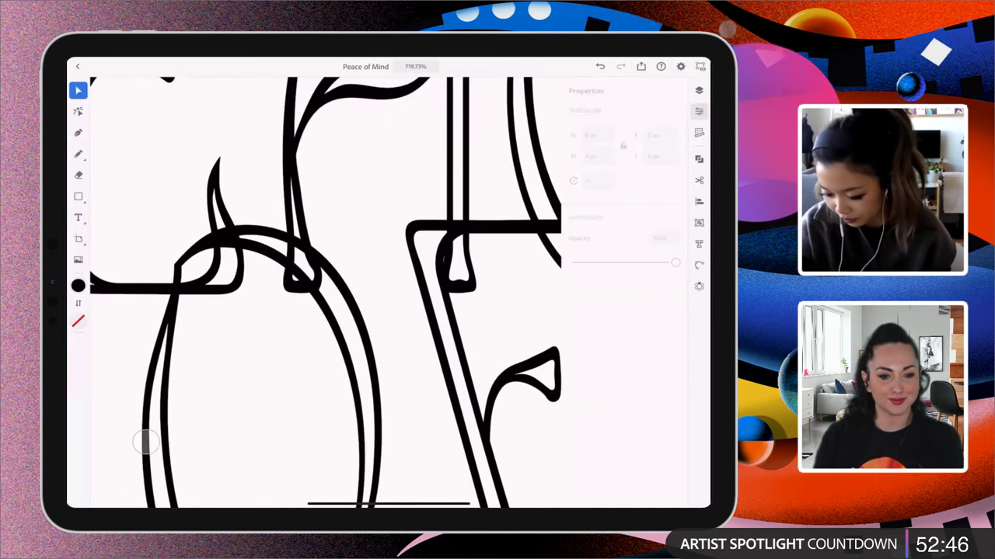
Draw a small filled Pen shape along the O's upper curve
{"action": "left_click", "coordinate": [78, 132]}
{"action": "scroll", "coordinate": [347, 259], "scroll_direction": "up", "scroll_amount": 2}
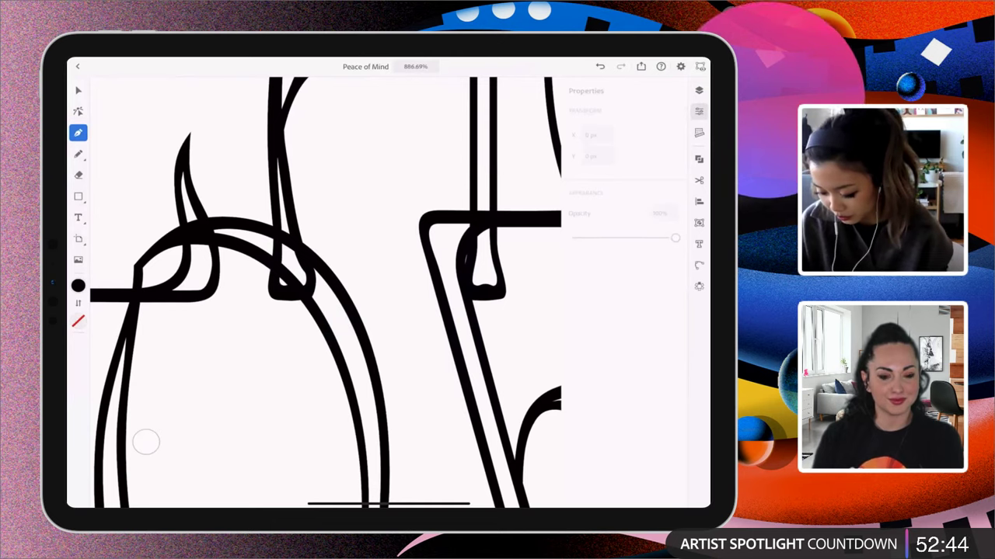
{"action": "left_click", "coordinate": [262, 253]}
{"action": "left_click", "coordinate": [317, 309]}
{"action": "left_click", "coordinate": [333, 278]}
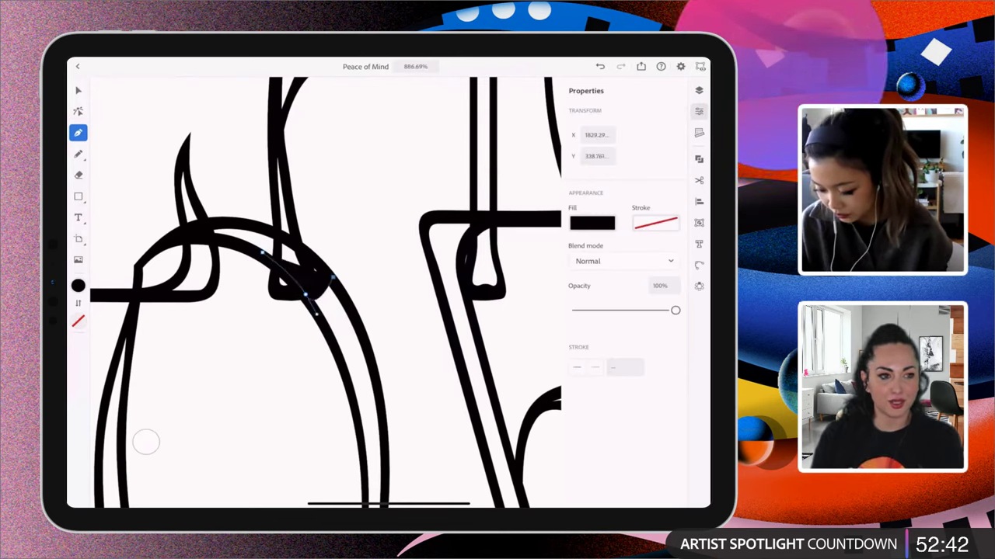
{"action": "left_click_drag", "start_coordinate": [272, 227], "coordinate": [225, 221]}
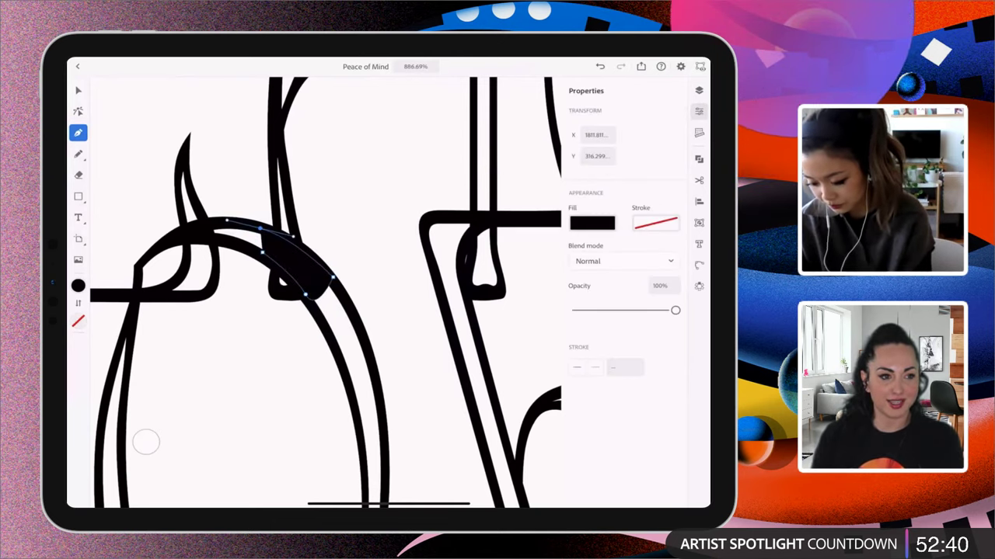
Subtract the small shape from the tall vertical stroke with Minus front
{"action": "left_click", "coordinate": [78, 90]}
{"action": "left_click", "coordinate": [148, 444]}
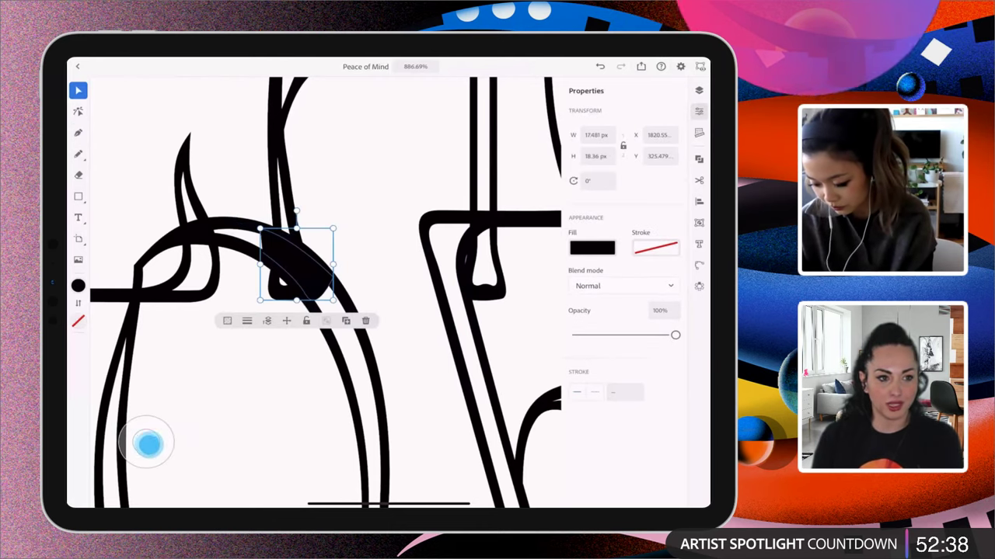
{"action": "left_click", "coordinate": [486, 264], "text": "shift"}
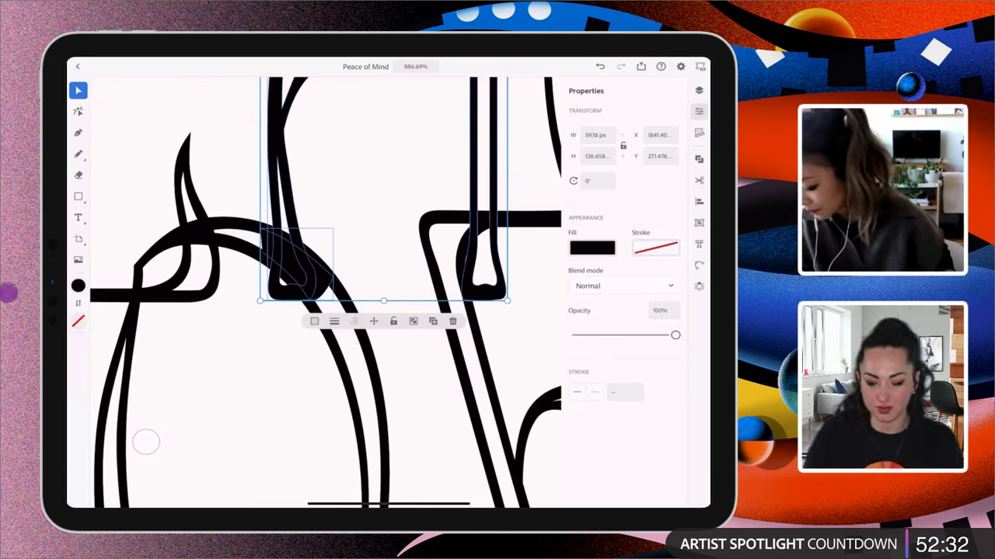
{"action": "left_click", "coordinate": [699, 158]}
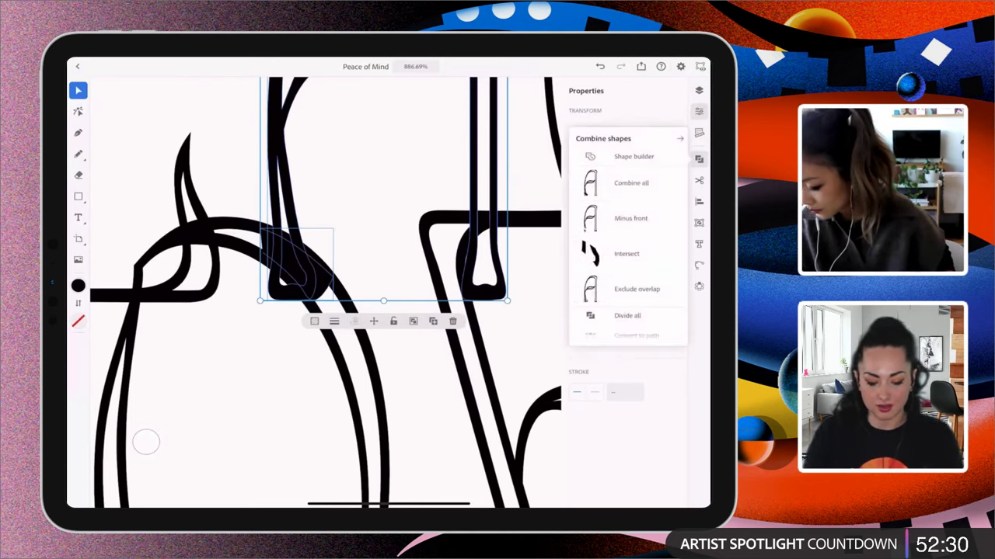
{"action": "left_click", "coordinate": [614, 218]}
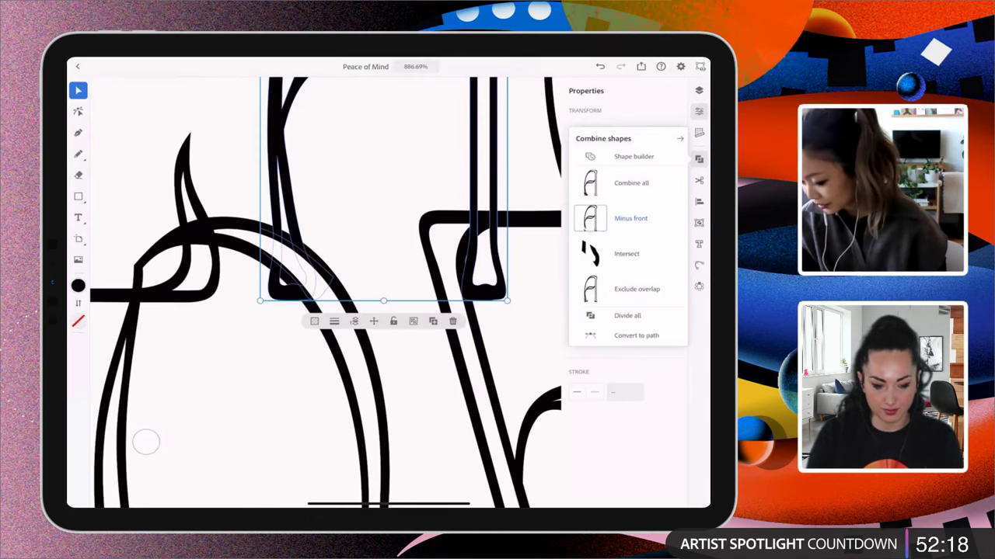
{"action": "left_click", "coordinate": [657, 200]}
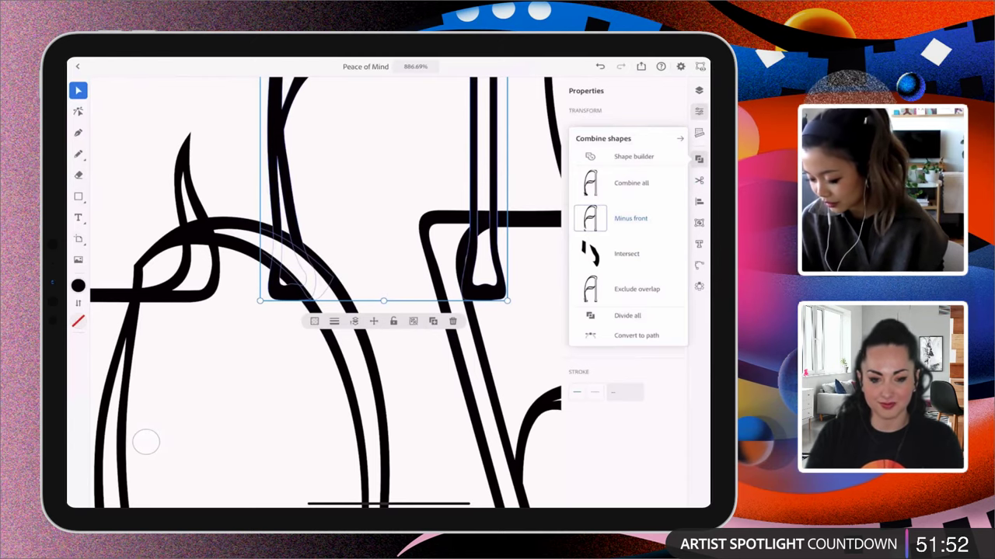
Select the arch and begin a Pen shape at the spike junction, undoing the stray anchors
{"action": "left_click", "coordinate": [146, 442]}
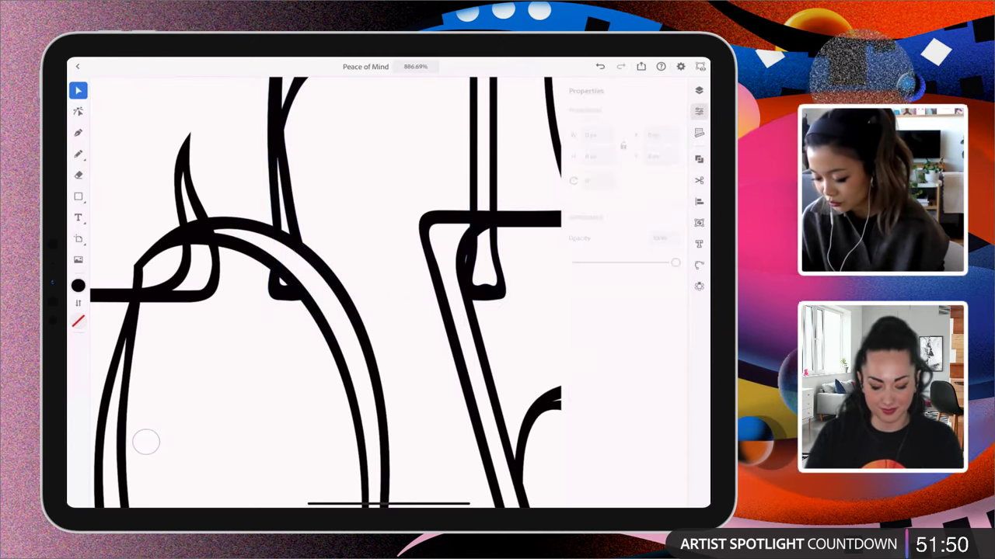
{"action": "scroll", "coordinate": [147, 443], "scroll_direction": "down", "scroll_amount": 5}
{"action": "scroll", "coordinate": [146, 442], "scroll_direction": "down", "scroll_amount": 5}
{"action": "scroll", "coordinate": [146, 442], "scroll_direction": "up", "scroll_amount": 8}
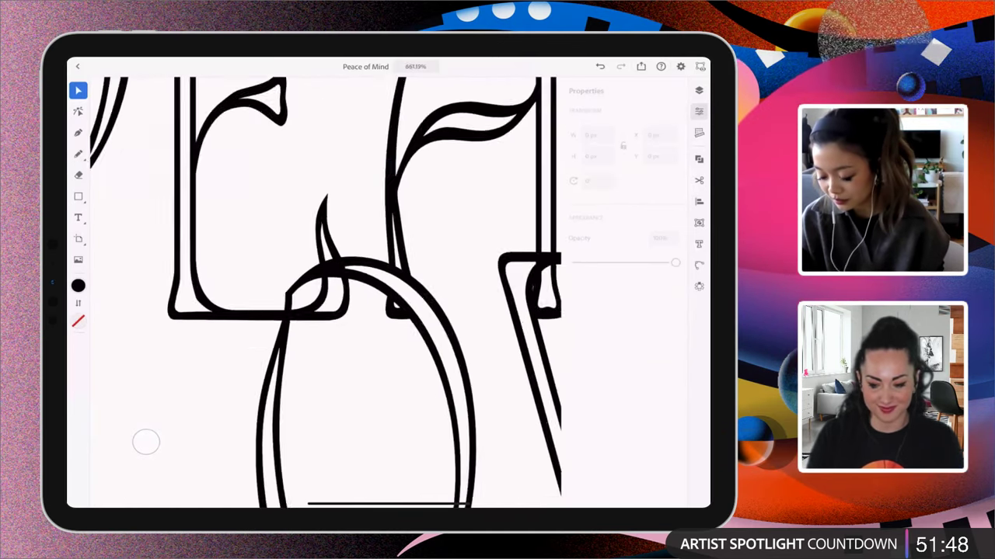
{"action": "scroll", "coordinate": [311, 295], "scroll_direction": "up", "scroll_amount": 2}
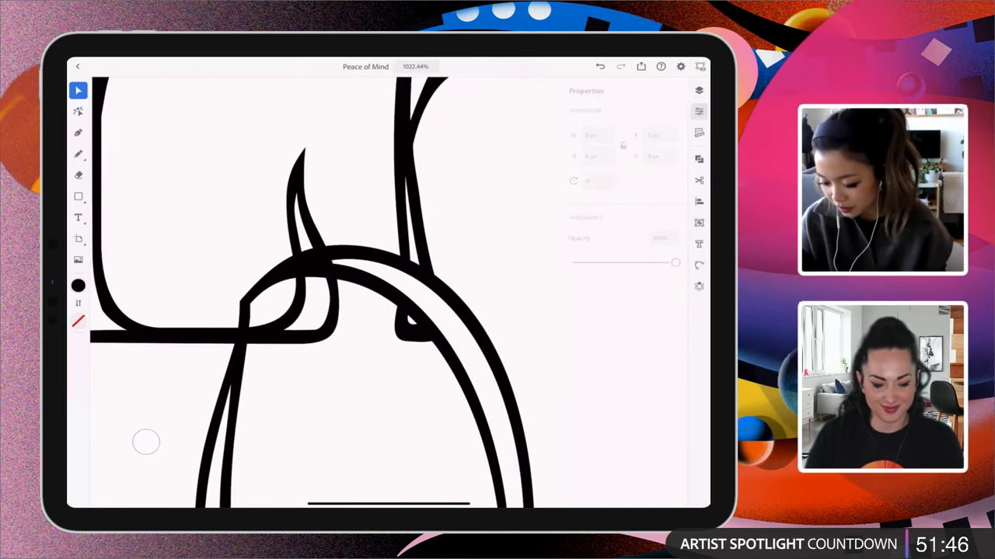
{"action": "left_click", "coordinate": [366, 255]}
{"action": "left_click", "coordinate": [78, 132]}
{"action": "left_click", "coordinate": [296, 238]}
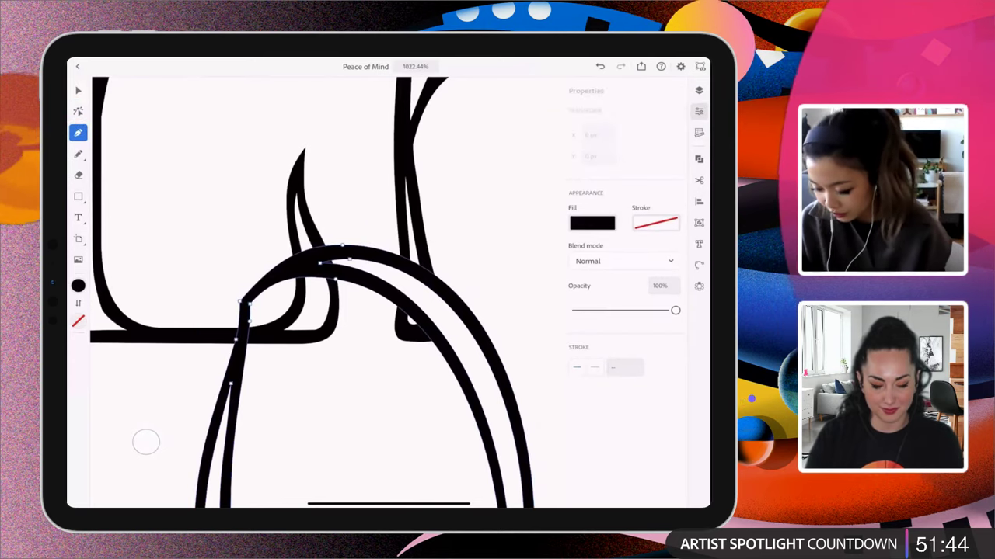
{"action": "left_click", "coordinate": [302, 284]}
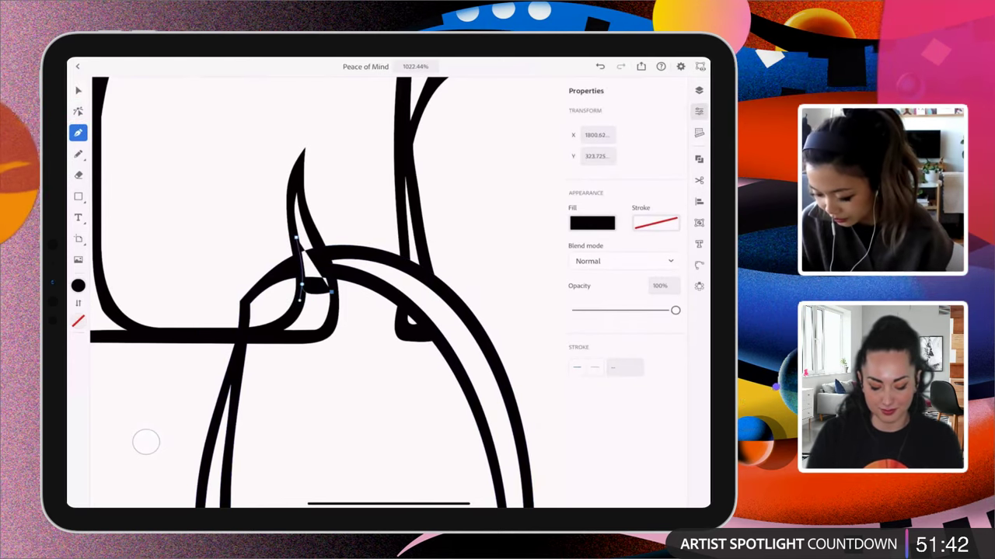
{"action": "left_click", "coordinate": [319, 239]}
{"action": "key", "text": "ctrl+z"}
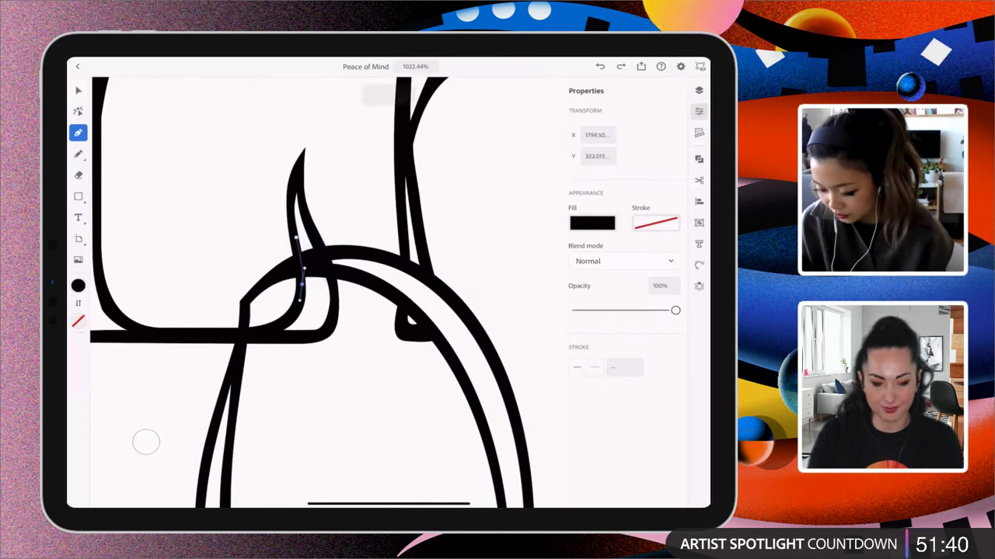
{"action": "key", "text": "ctrl+z"}
{"action": "key", "text": "ctrl+z"}
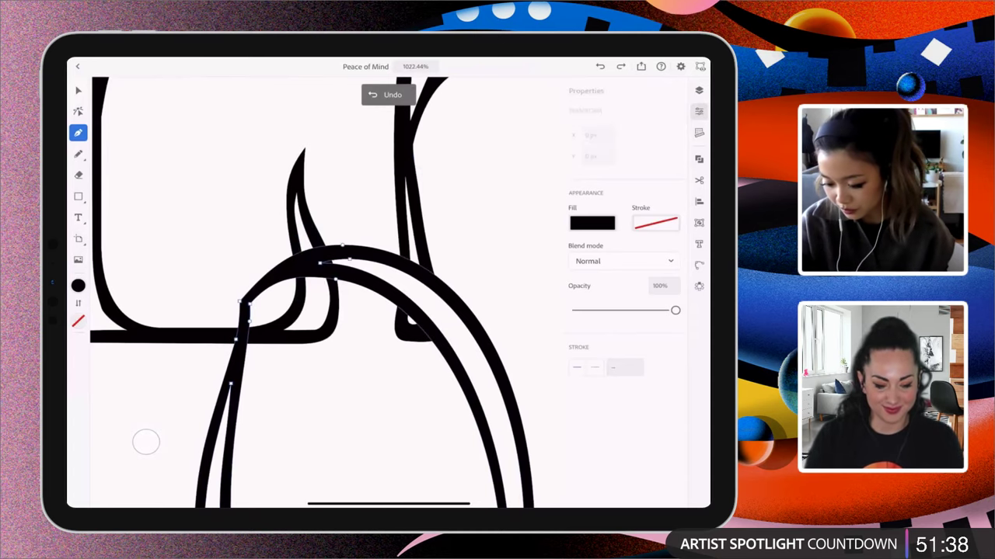
{"action": "key", "text": "v"}
{"action": "key", "text": "ctrl+shift+a"}
{"action": "key", "text": "ctrl+z"}
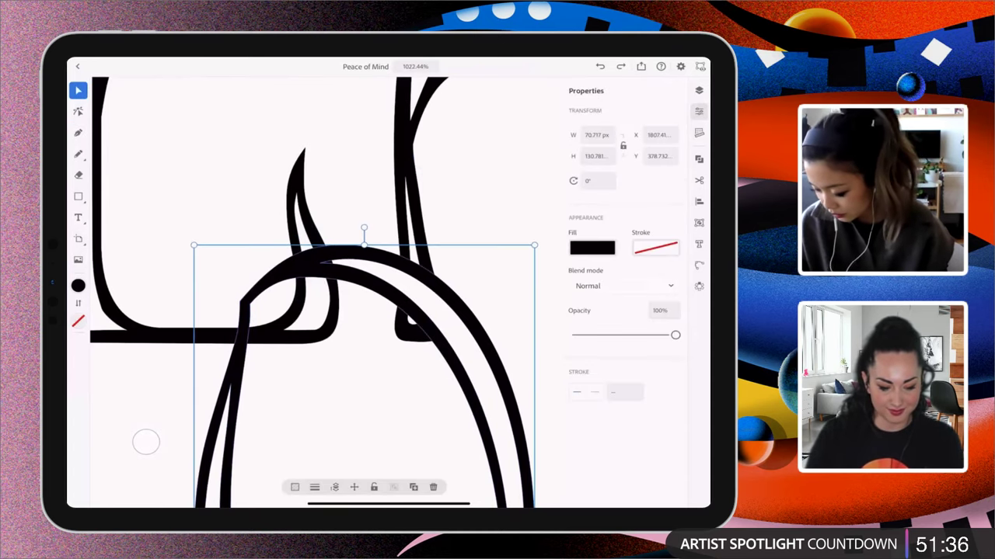
{"action": "key", "text": "ctrl+shift+a"}
Draw a closed shape over the spike/arch junction and select it with the spike stroke
{"action": "key", "text": "p"}
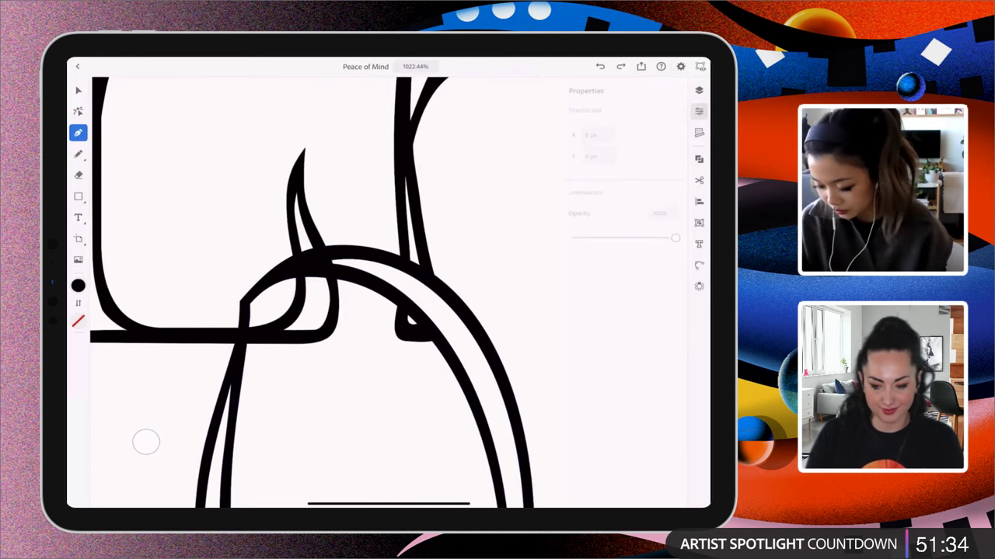
{"action": "left_click", "coordinate": [301, 293]}
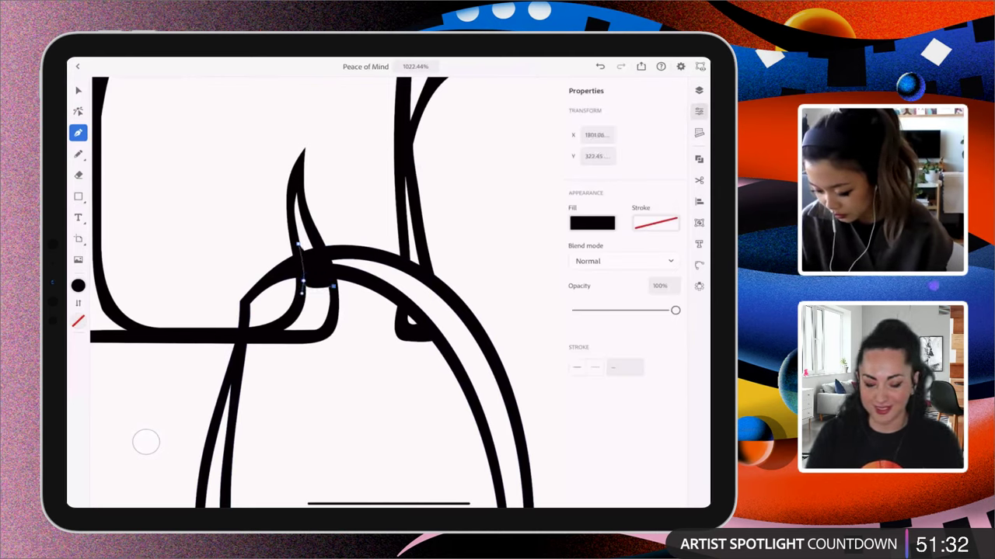
{"action": "left_click", "coordinate": [311, 229]}
{"action": "key", "text": "v"}
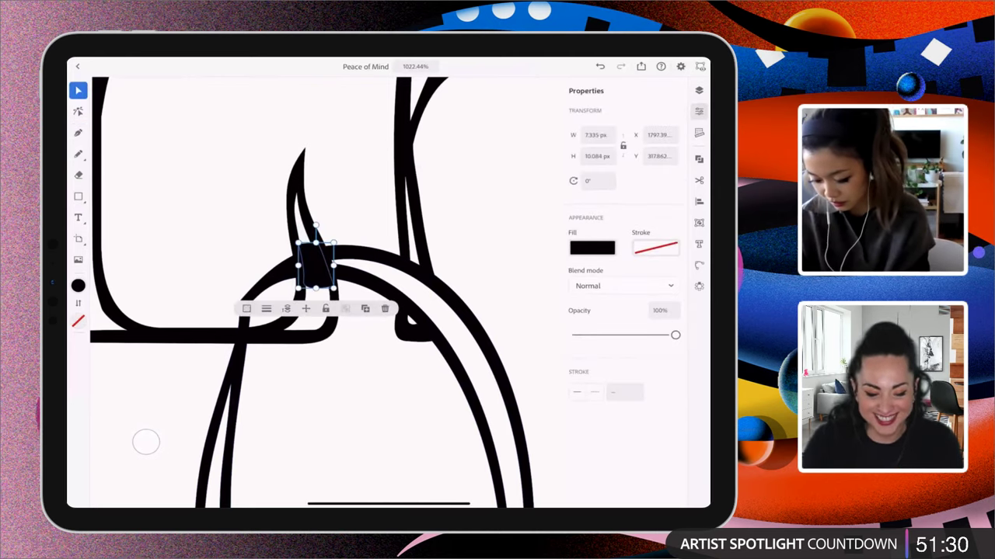
{"action": "left_click", "coordinate": [300, 171], "text": "shift"}
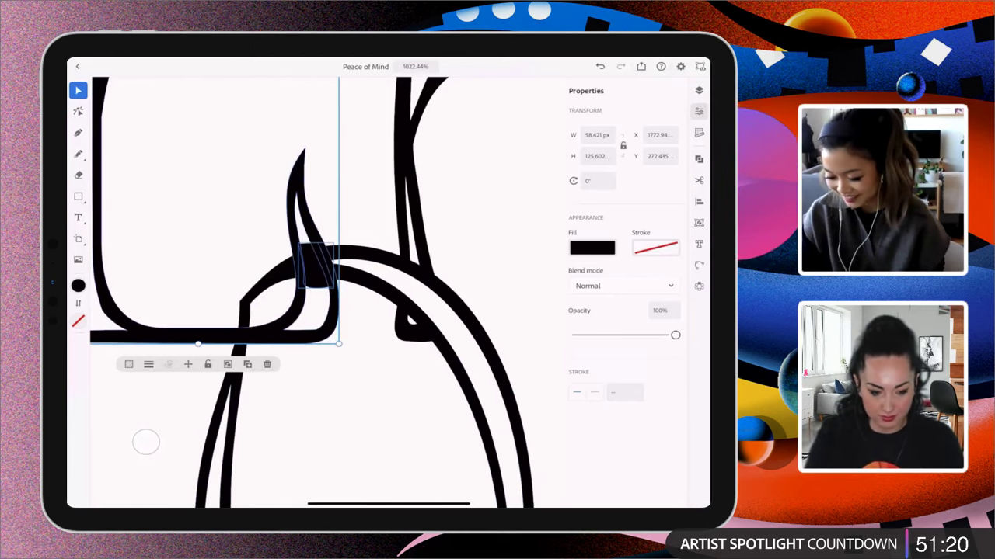
{"action": "scroll", "coordinate": [428, 365], "scroll_direction": "down", "scroll_amount": 3}
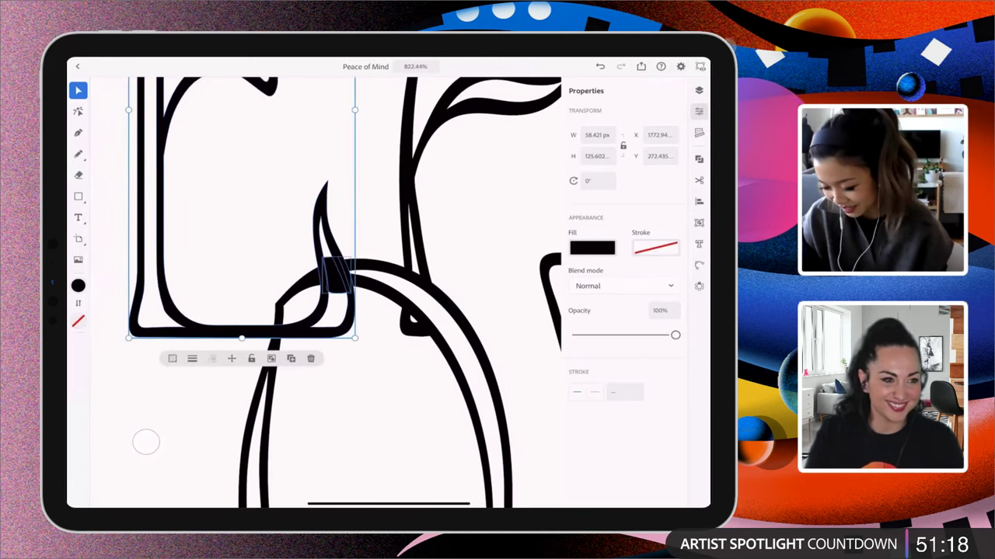
{"action": "scroll", "coordinate": [443, 366], "scroll_direction": "up", "scroll_amount": 2}
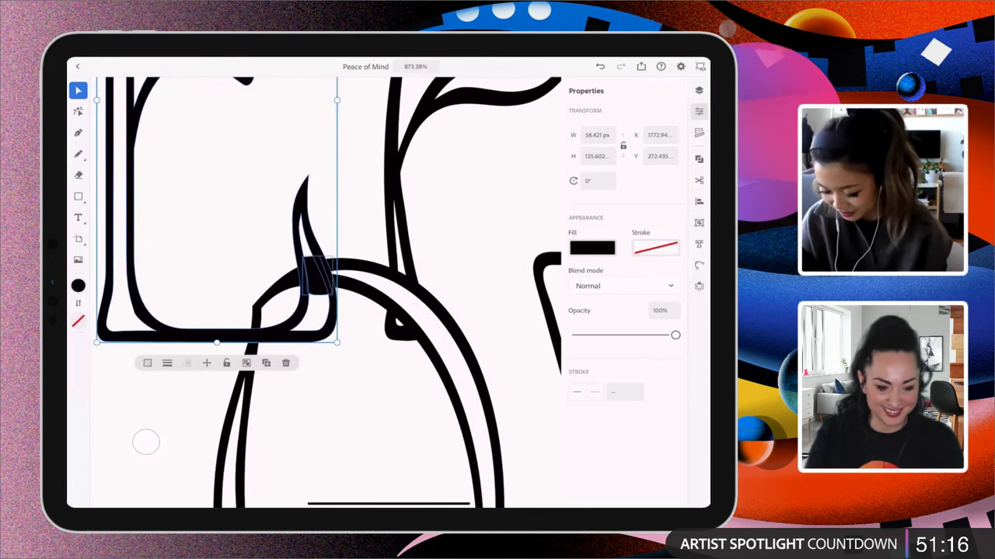
Undo a first subtraction attempt, then cut the small shape from the arch with Minus front
{"action": "left_click", "coordinate": [698, 158]}
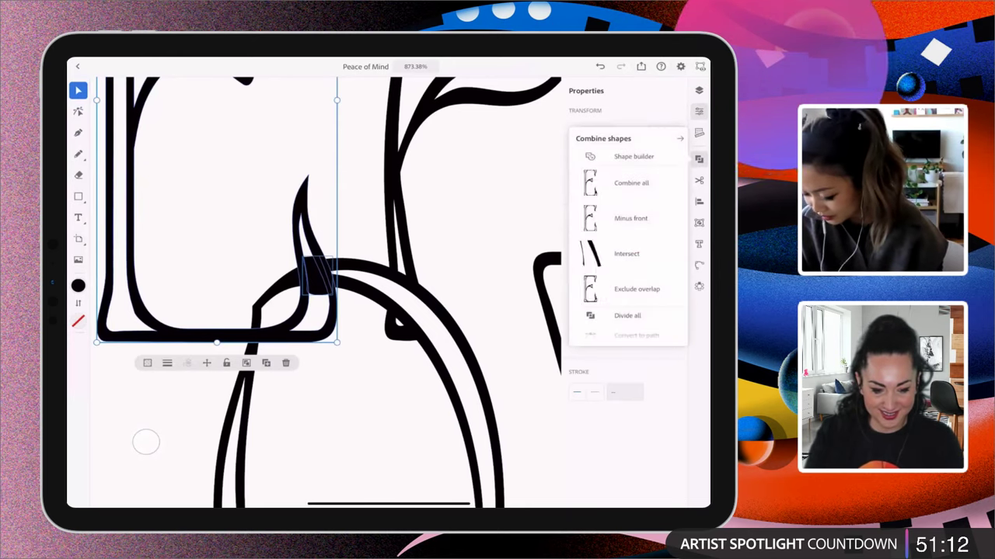
{"action": "key", "text": "Escape"}
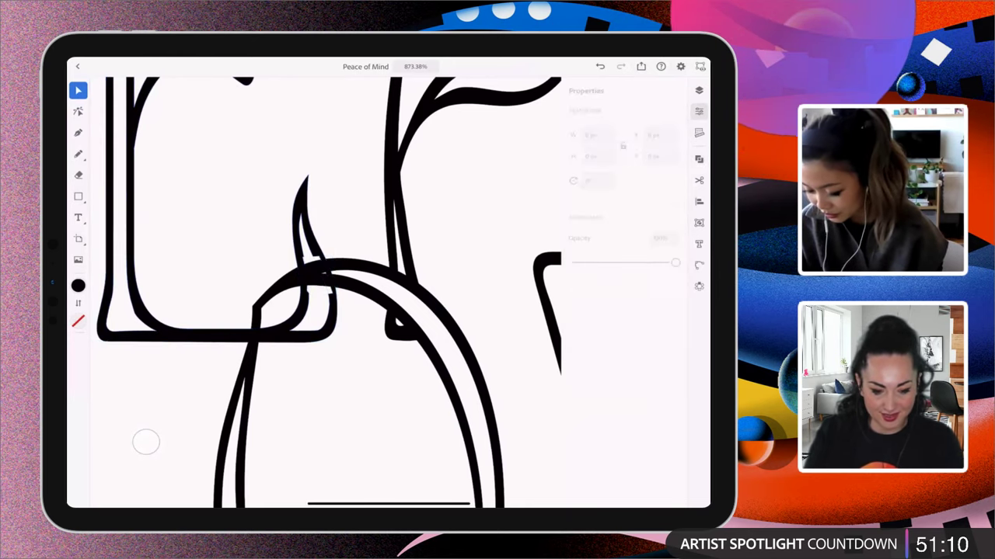
{"action": "key", "text": "ctrl+z"}
{"action": "key", "text": "ctrl+z"}
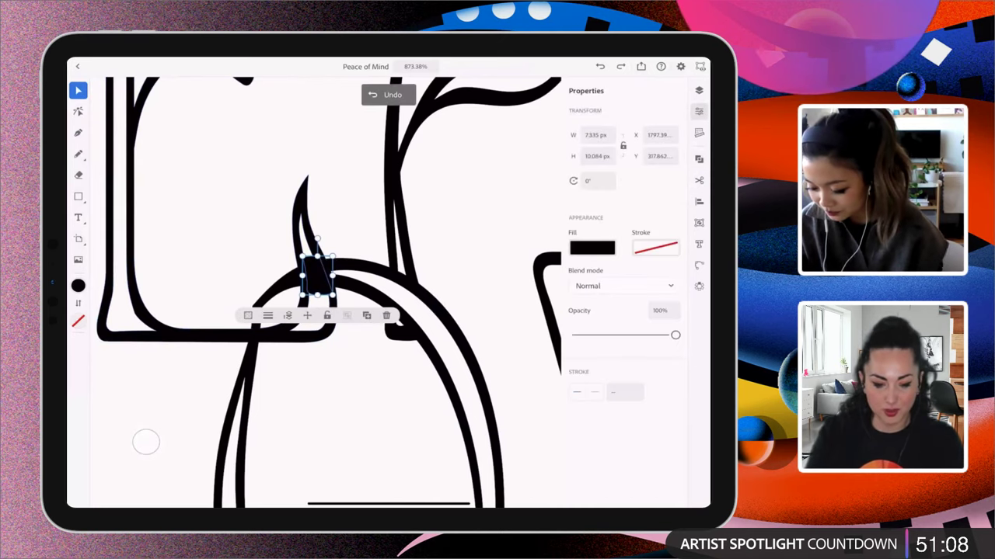
{"action": "key", "text": "ctrl+z"}
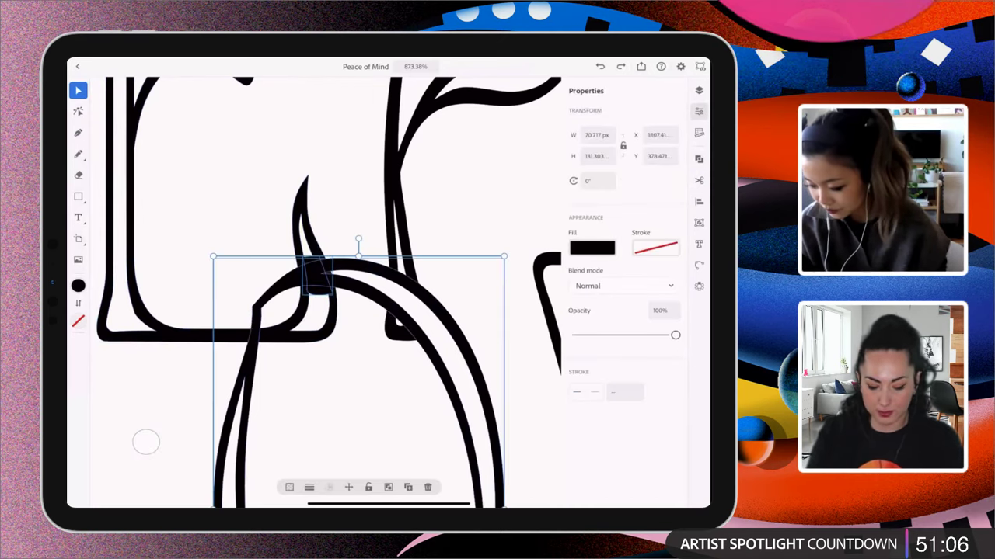
{"action": "left_click", "coordinate": [697, 160]}
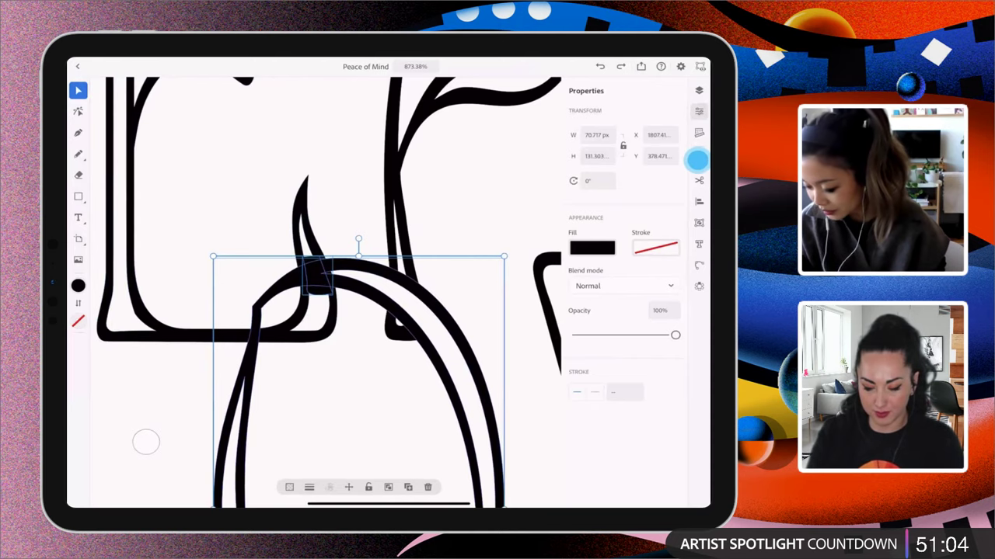
{"action": "left_click", "coordinate": [614, 215]}
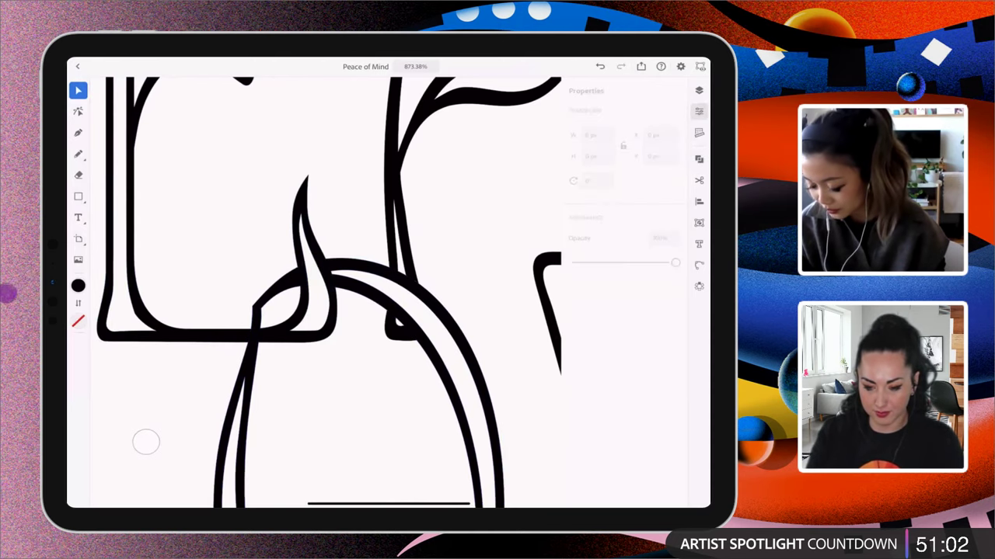
Trace a closed filled shape around the junction where the vertical strokes meet the crossbar
{"action": "scroll", "coordinate": [435, 295], "scroll_direction": "down", "scroll_amount": 5}
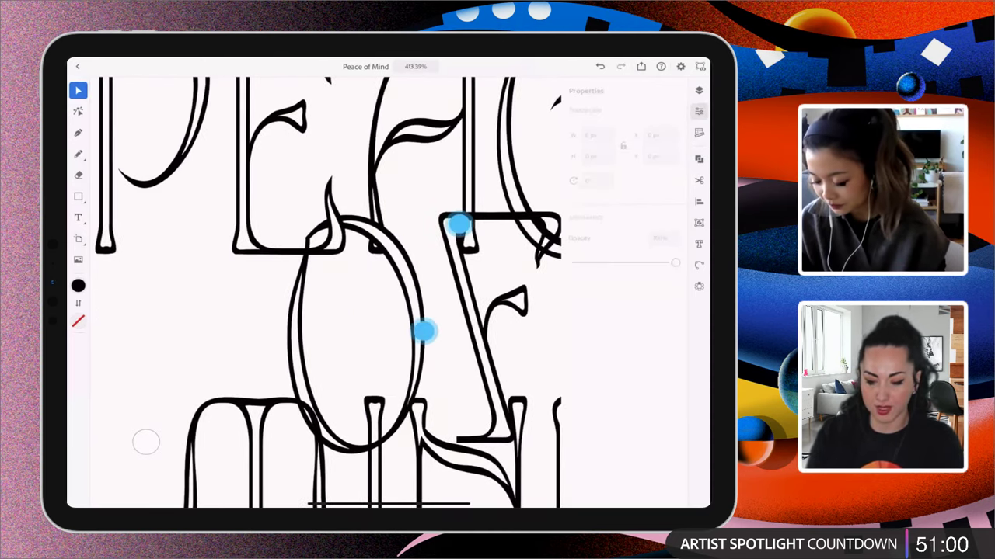
{"action": "scroll", "coordinate": [440, 278], "scroll_direction": "down", "scroll_amount": 2}
{"action": "scroll", "coordinate": [398, 281], "scroll_direction": "up", "scroll_amount": 5}
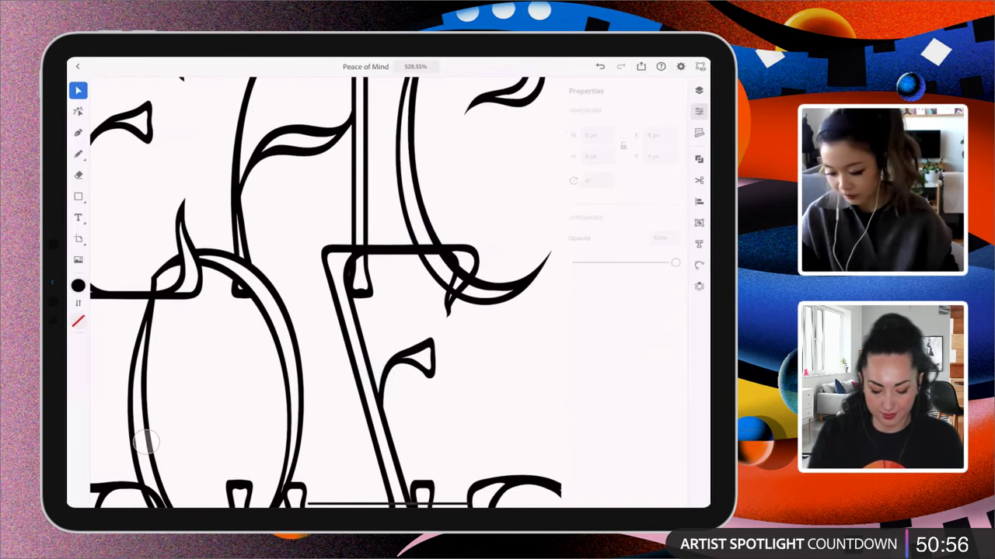
{"action": "scroll", "coordinate": [404, 280], "scroll_direction": "up", "scroll_amount": 2}
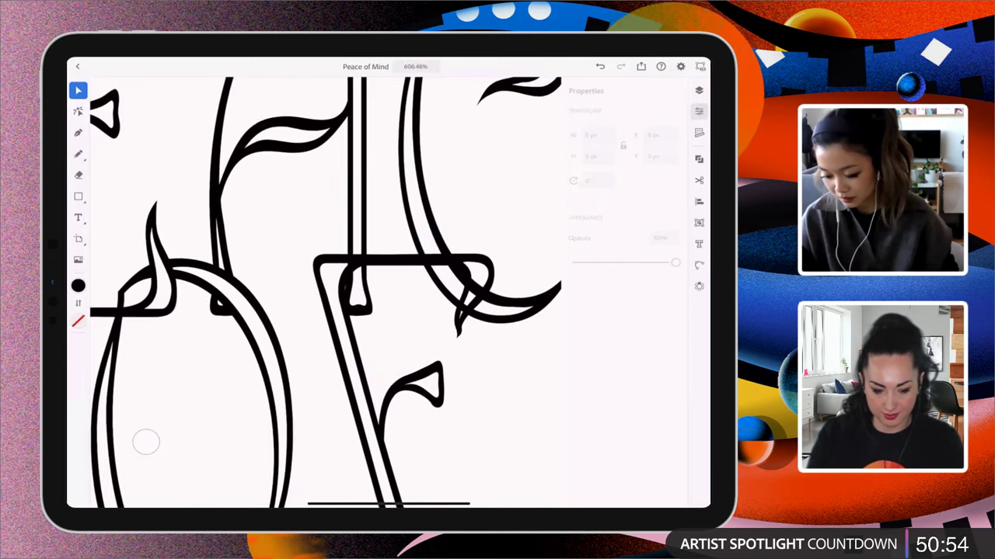
{"action": "scroll", "coordinate": [413, 303], "scroll_direction": "up", "scroll_amount": 3}
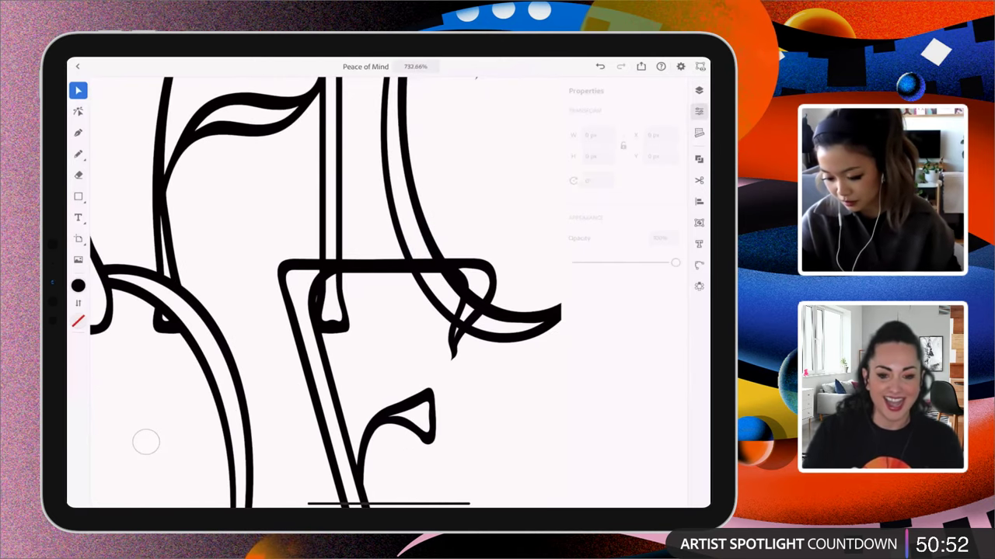
{"action": "left_click", "coordinate": [78, 132]}
{"action": "scroll", "coordinate": [326, 295], "scroll_direction": "up", "scroll_amount": 3}
{"action": "left_click", "coordinate": [247, 231]}
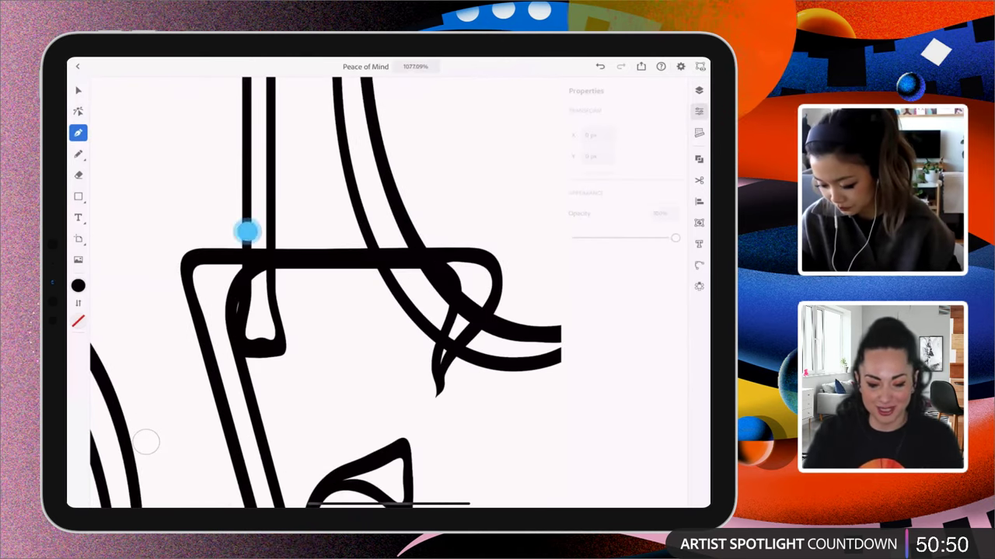
{"action": "left_click", "coordinate": [244, 284]}
{"action": "left_click", "coordinate": [271, 300]}
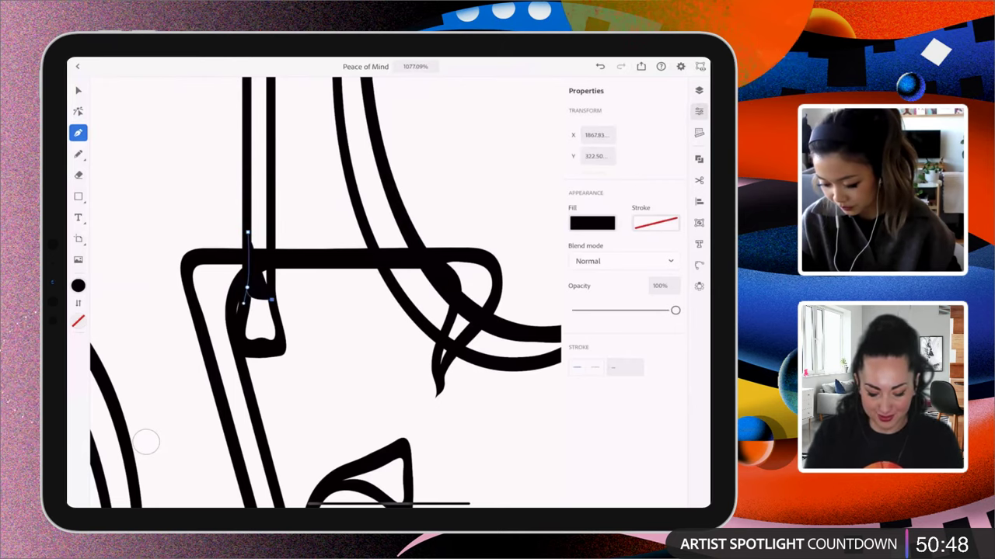
{"action": "left_click", "coordinate": [269, 235]}
{"action": "left_click", "coordinate": [247, 231]}
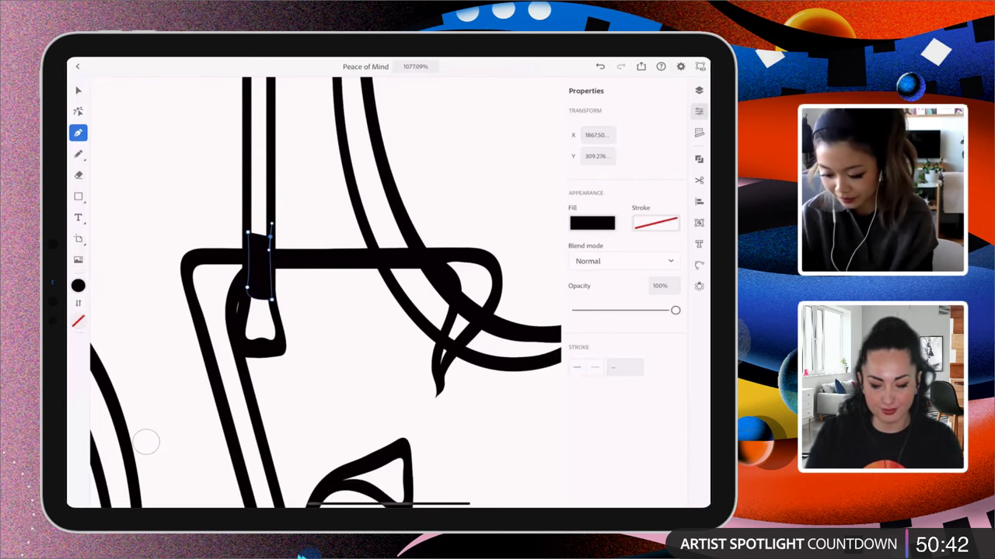
Test Minus front between the junction shape and lower bracket, undo it, and select the curved stroke
{"action": "key", "text": "v"}
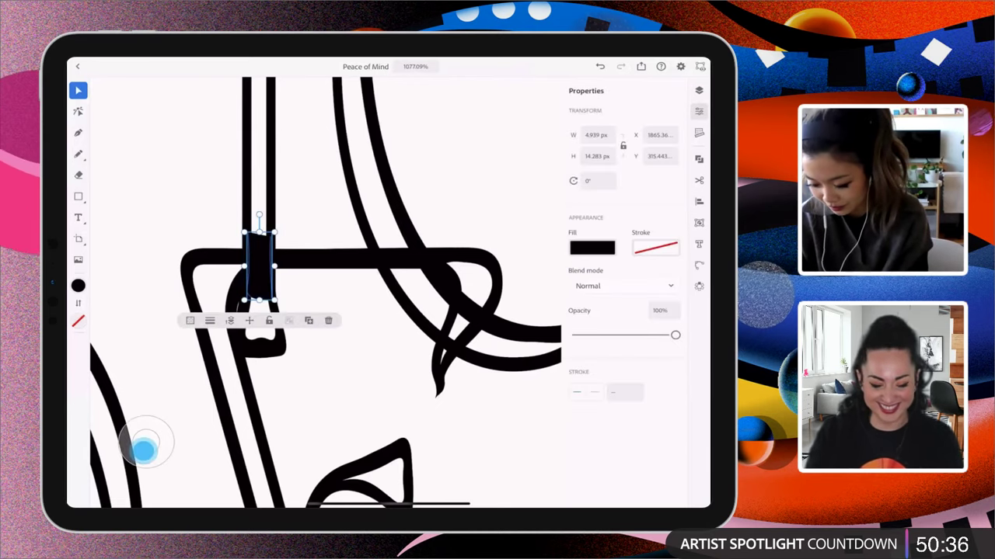
{"action": "left_click", "coordinate": [268, 342], "text": "shift"}
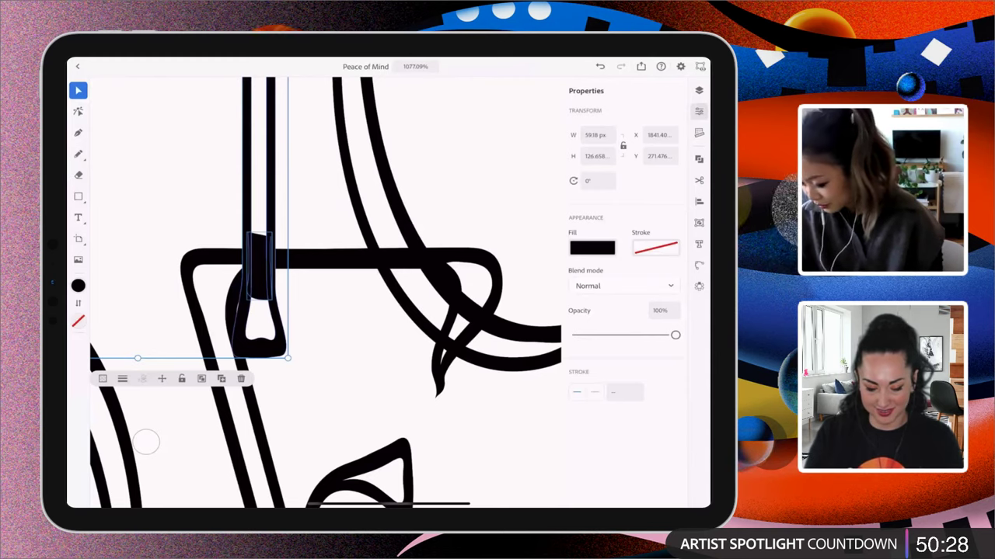
{"action": "left_click", "coordinate": [700, 158]}
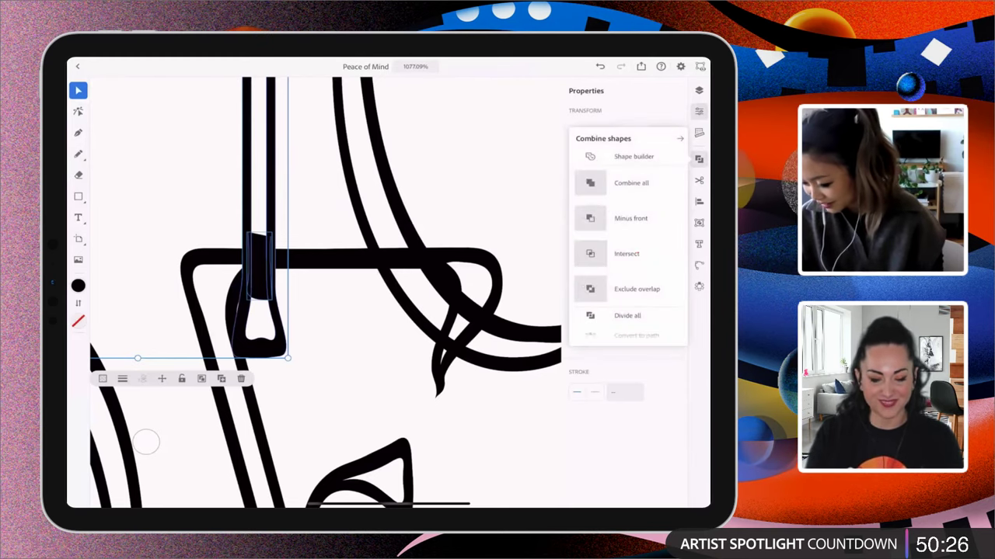
{"action": "left_click", "coordinate": [630, 219]}
{"action": "key", "text": "ctrl+z"}
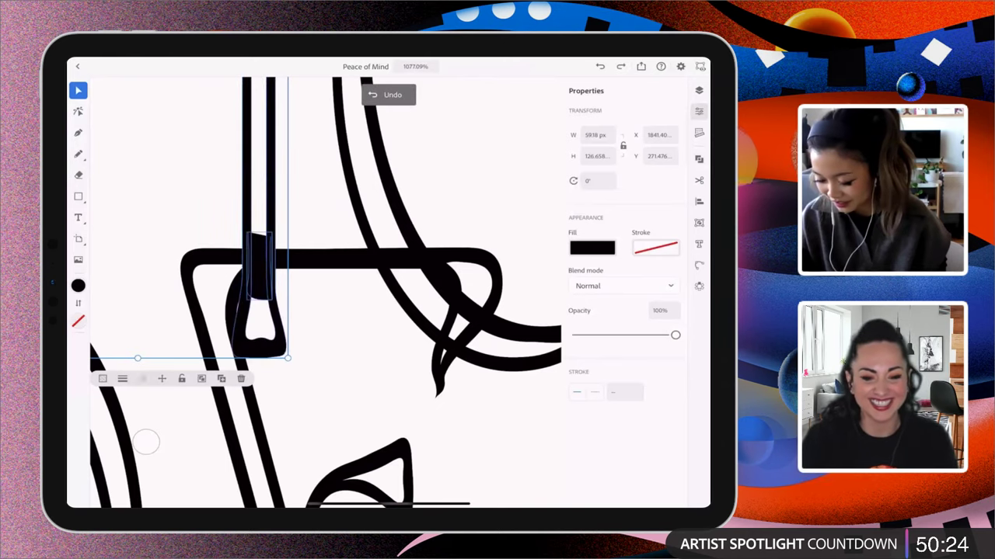
{"action": "left_click", "coordinate": [147, 442]}
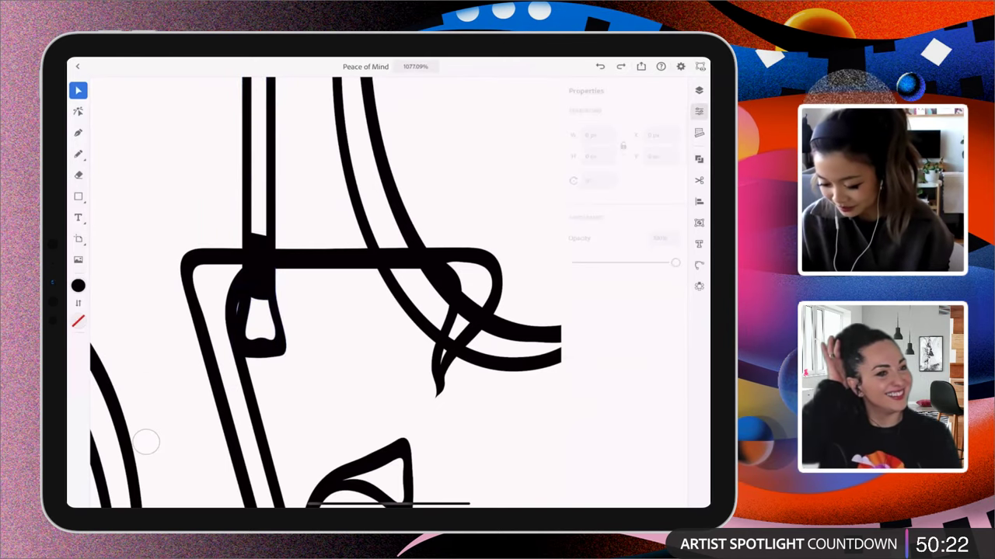
{"action": "left_click", "coordinate": [198, 311]}
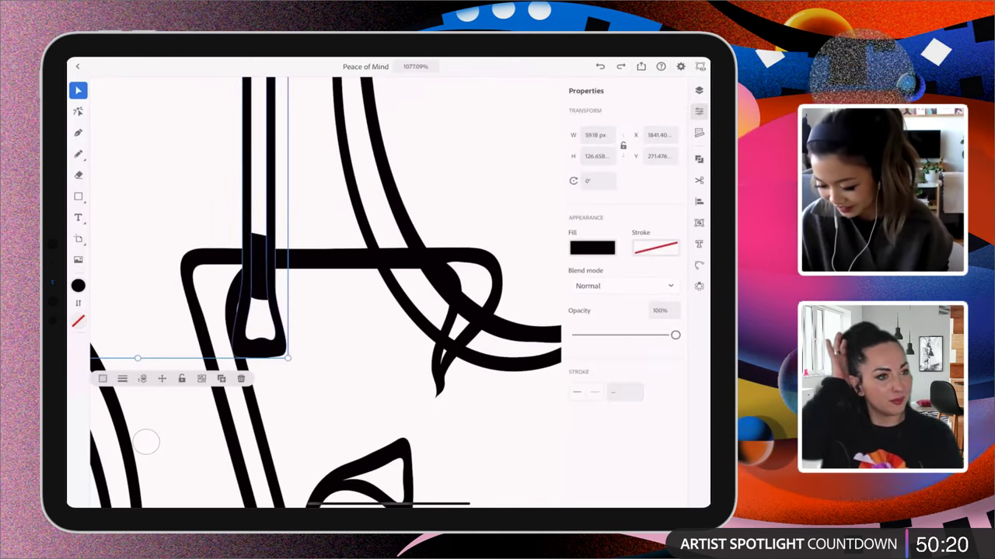
Select the junction shape with the bracket and apply Exclude overlap to cut the crossing
{"action": "scroll", "coordinate": [327, 292], "scroll_direction": "down", "scroll_amount": 5}
{"action": "scroll", "coordinate": [402, 327], "scroll_direction": "up", "scroll_amount": 3}
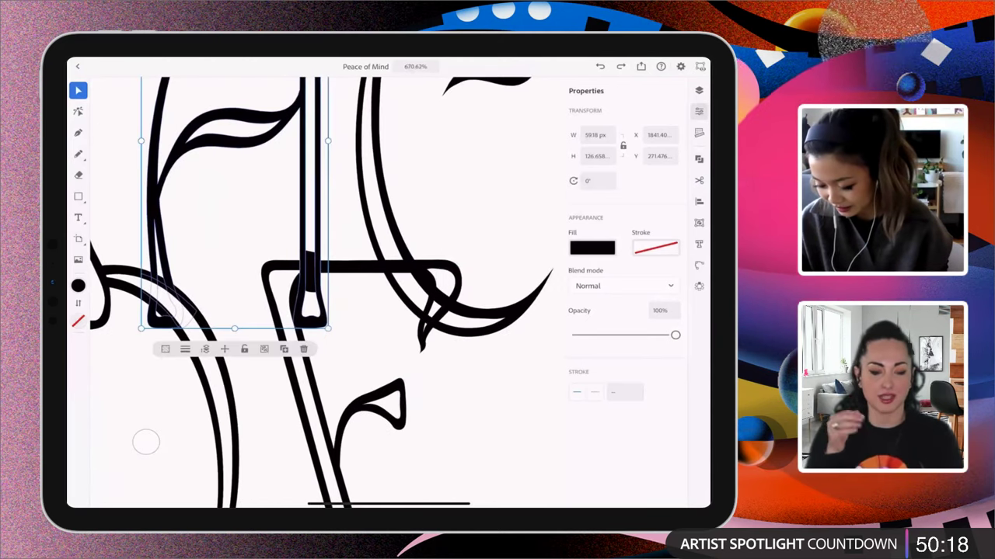
{"action": "scroll", "coordinate": [402, 326], "scroll_direction": "up", "scroll_amount": 2}
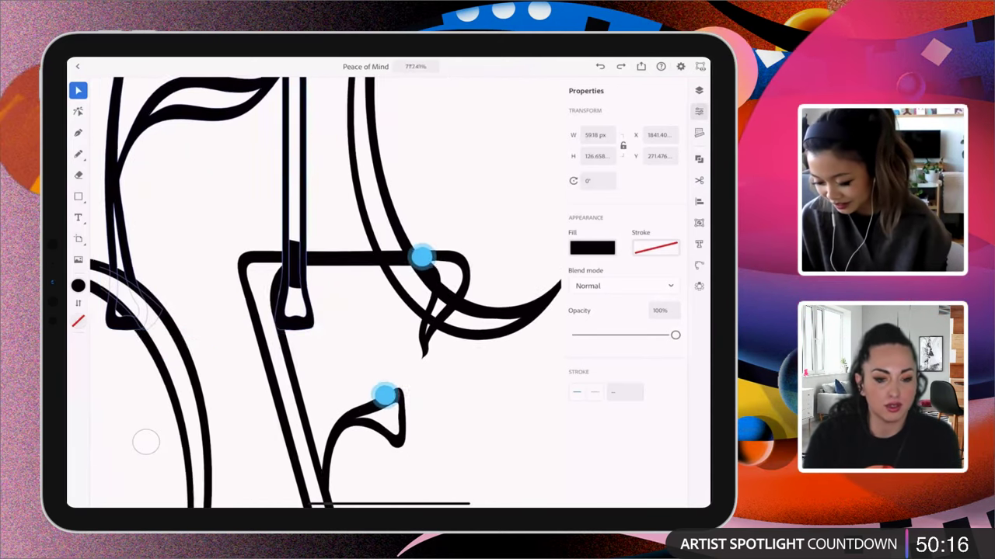
{"action": "scroll", "coordinate": [400, 324], "scroll_direction": "up", "scroll_amount": 2}
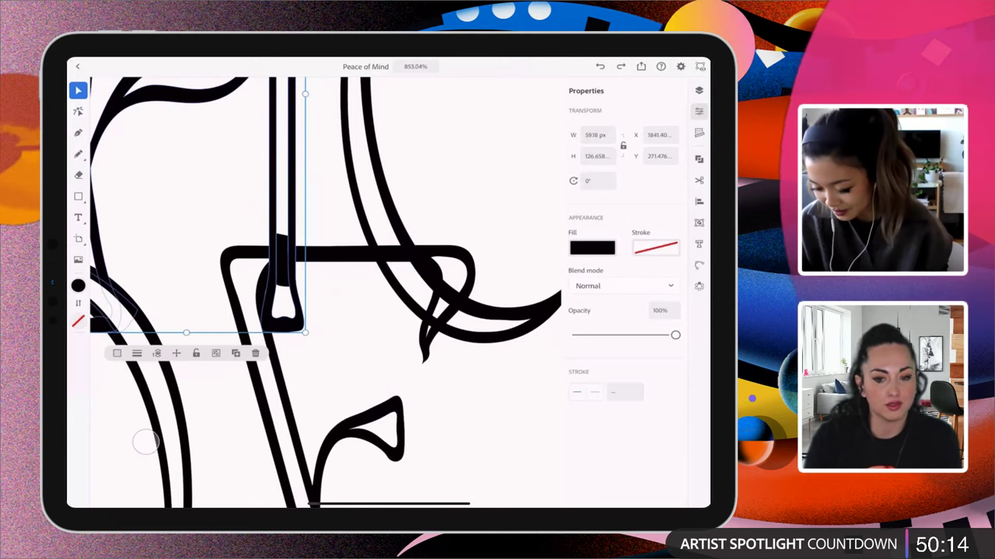
{"action": "scroll", "coordinate": [384, 293], "scroll_direction": "up", "scroll_amount": 1}
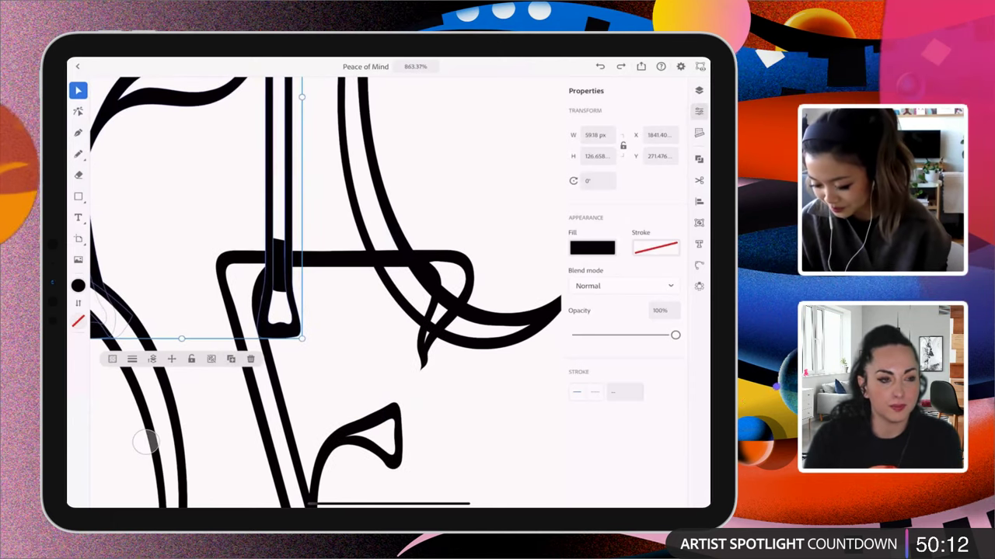
{"action": "left_click", "coordinate": [277, 265]}
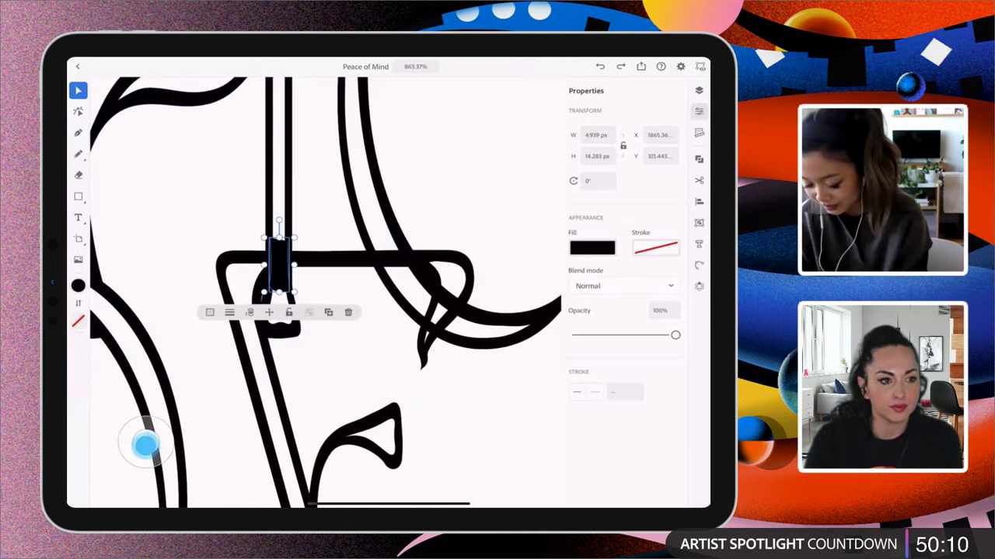
{"action": "left_click", "coordinate": [277, 265]}
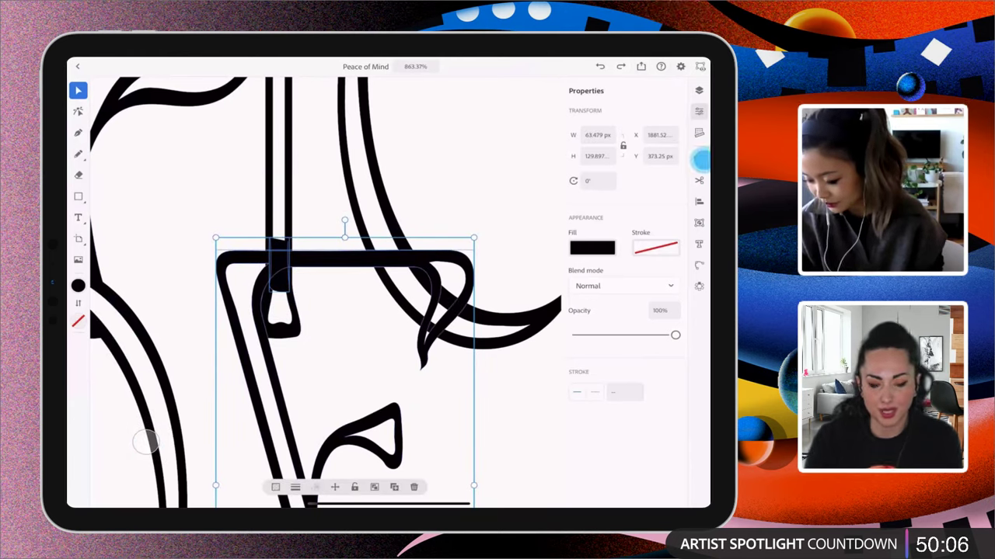
{"action": "left_click", "coordinate": [700, 159]}
{"action": "left_click", "coordinate": [590, 289]}
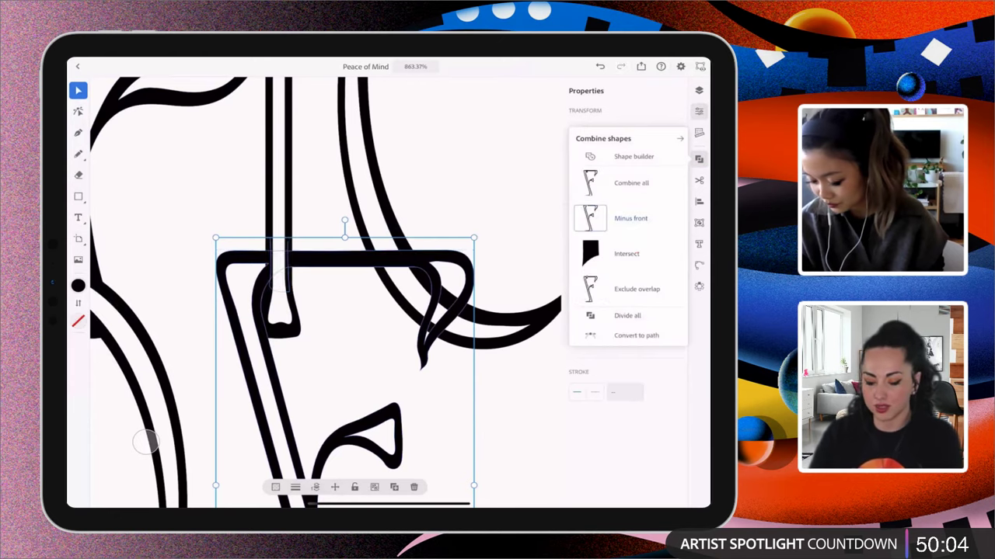
{"action": "left_click", "coordinate": [513, 435]}
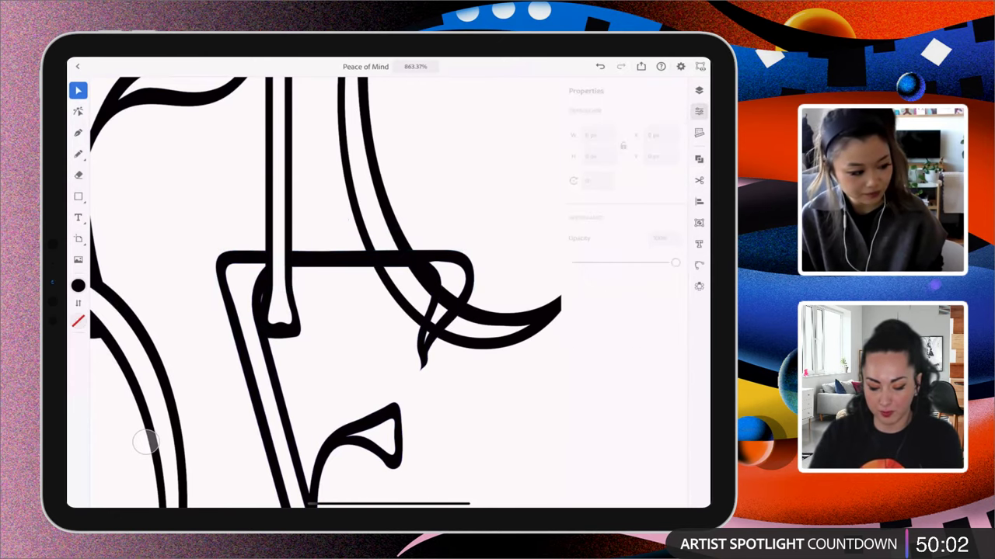
{"action": "scroll", "coordinate": [146, 442], "scroll_direction": "up", "scroll_amount": 2}
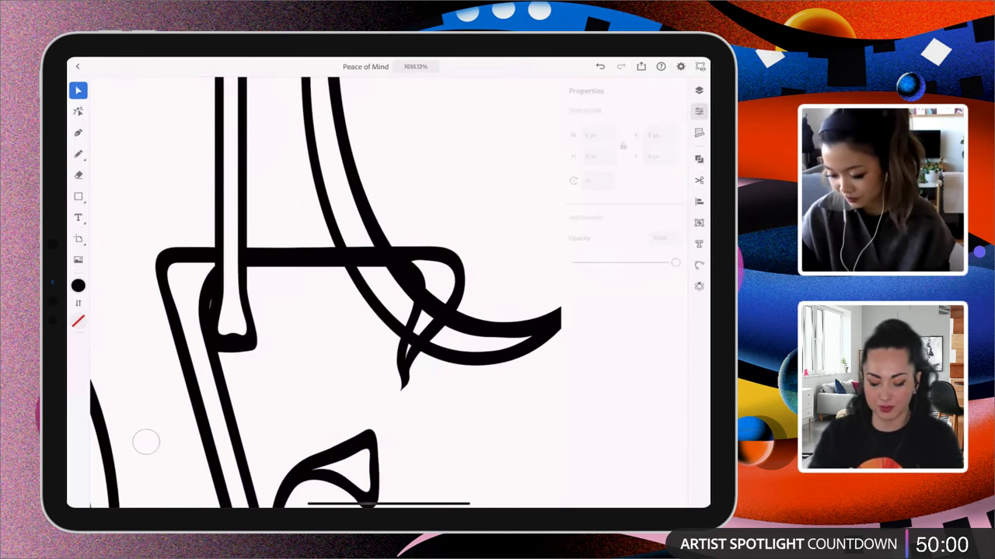
{"action": "scroll", "coordinate": [465, 327], "scroll_direction": "down", "scroll_amount": 1}
{"action": "scroll", "coordinate": [454, 308], "scroll_direction": "down", "scroll_amount": 1}
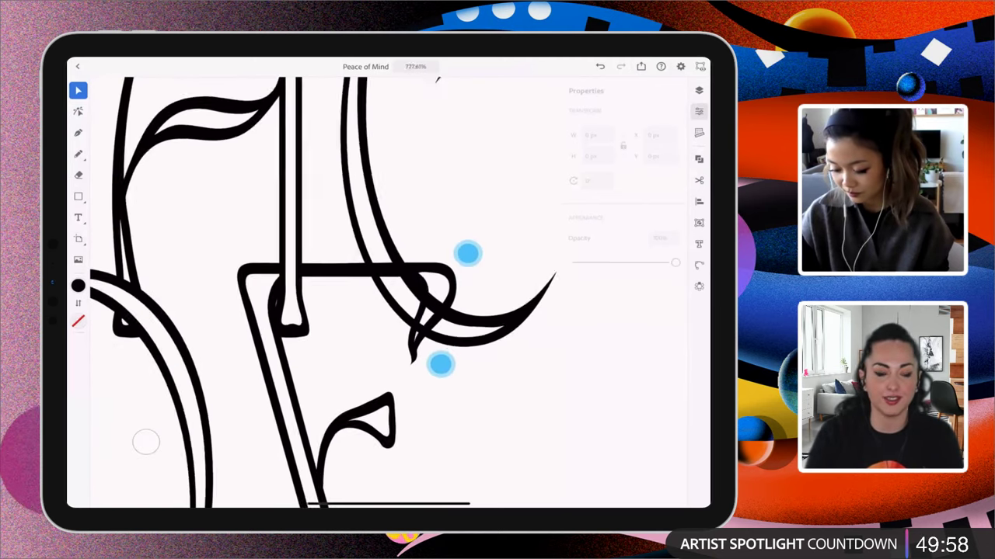
{"action": "scroll", "coordinate": [455, 348], "scroll_direction": "up", "scroll_amount": 1}
Draw a small closed knot shape at the lower curve crossing
{"action": "left_click", "coordinate": [77, 133]}
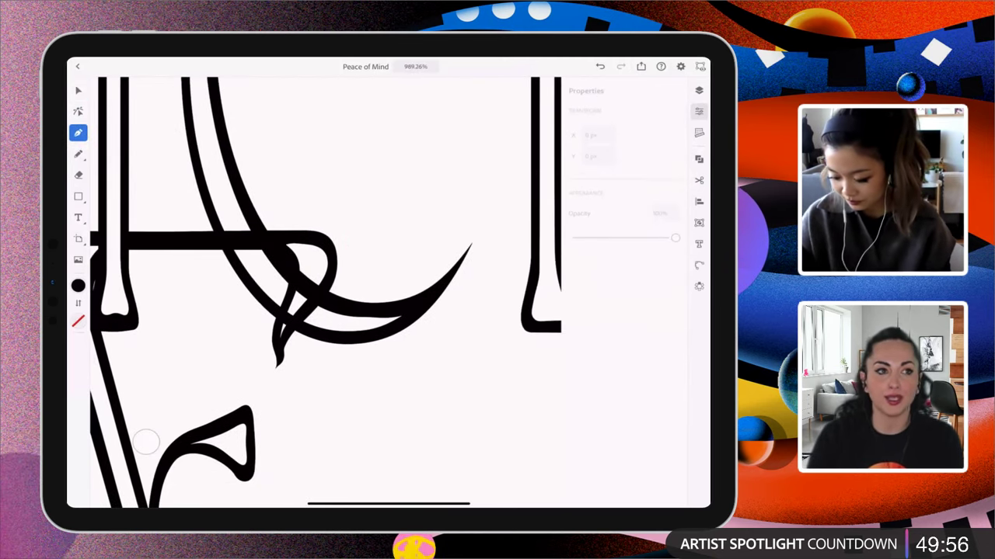
{"action": "left_click", "coordinate": [263, 300]}
{"action": "left_click_drag", "start_coordinate": [308, 324], "coordinate": [333, 336]}
{"action": "left_click", "coordinate": [284, 263]}
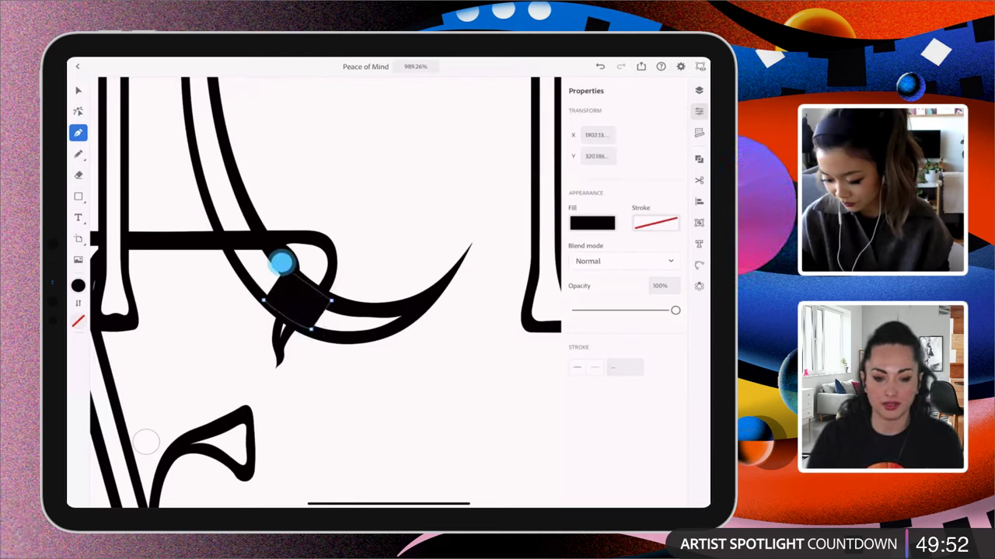
{"action": "left_click", "coordinate": [277, 254]}
Apply Minus front between the knot shape and the left stroke
{"action": "left_click", "coordinate": [78, 90]}
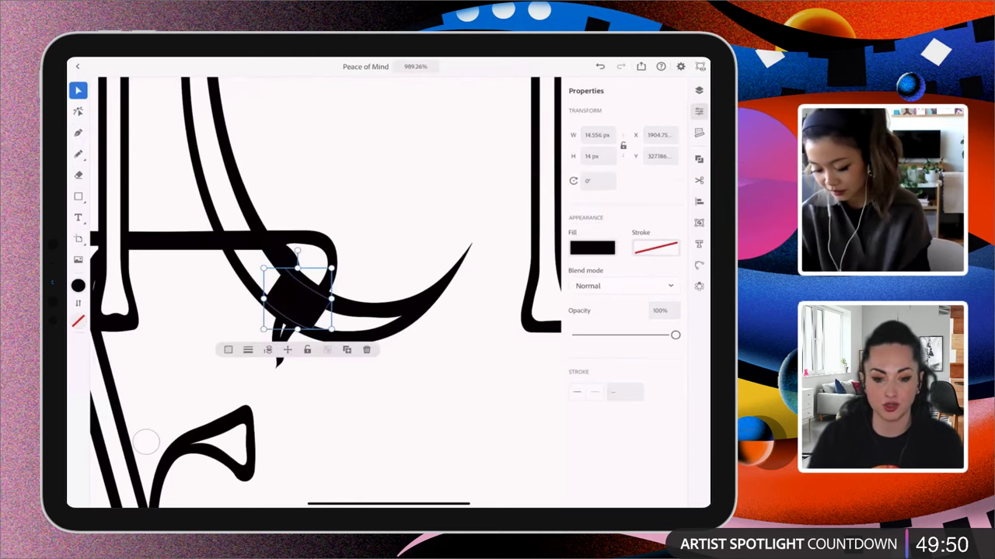
{"action": "left_click", "coordinate": [350, 306], "text": "shift"}
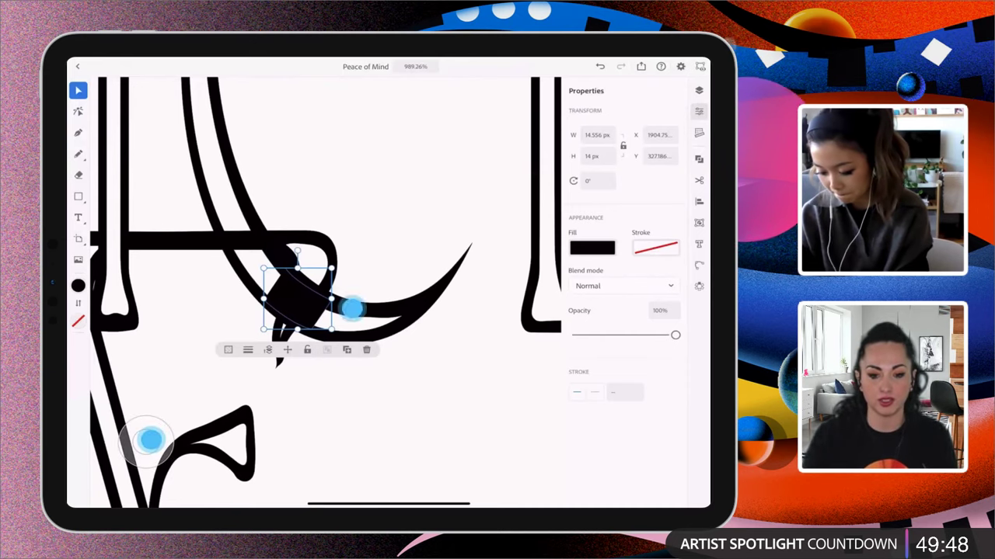
{"action": "left_click", "coordinate": [699, 161]}
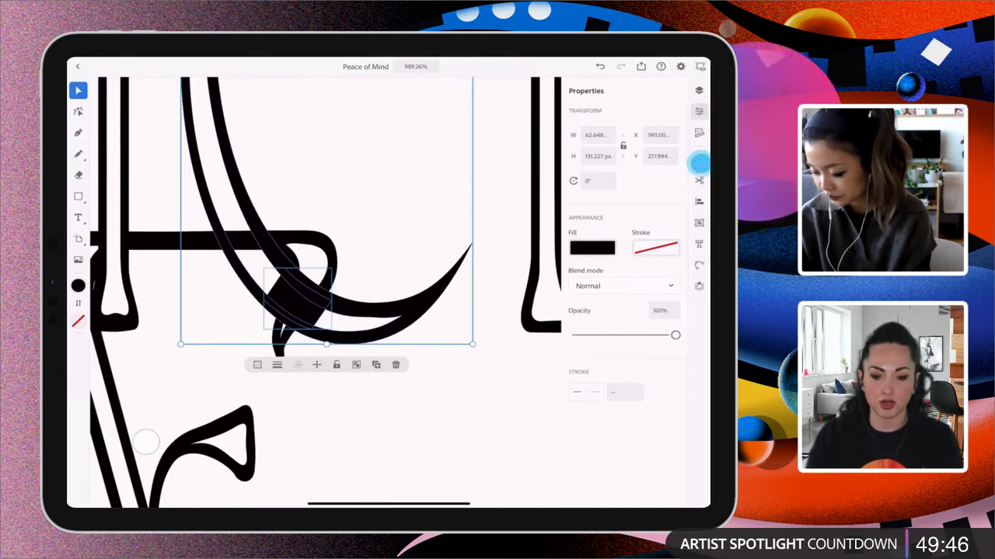
{"action": "left_click", "coordinate": [146, 441]}
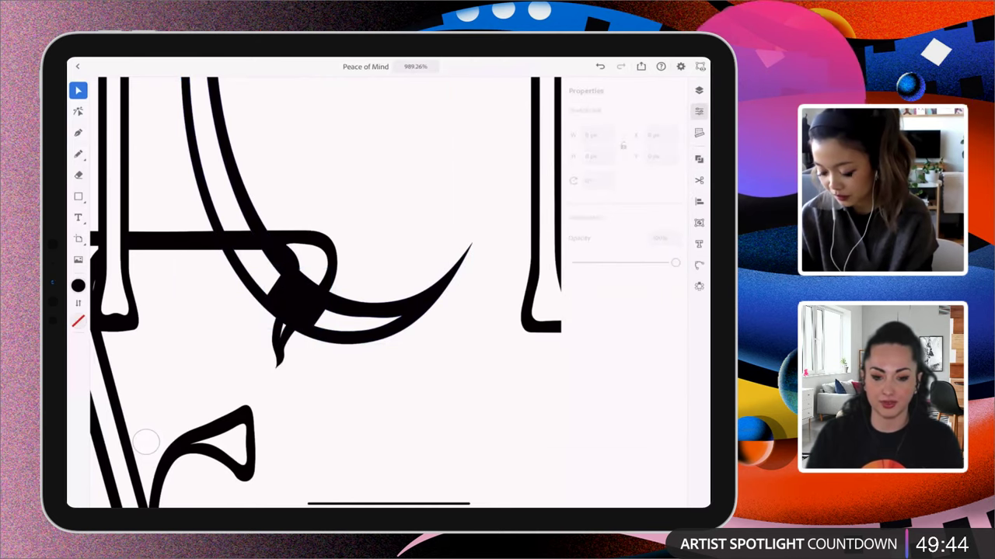
{"action": "scroll", "coordinate": [373, 309], "scroll_direction": "down", "scroll_amount": 2}
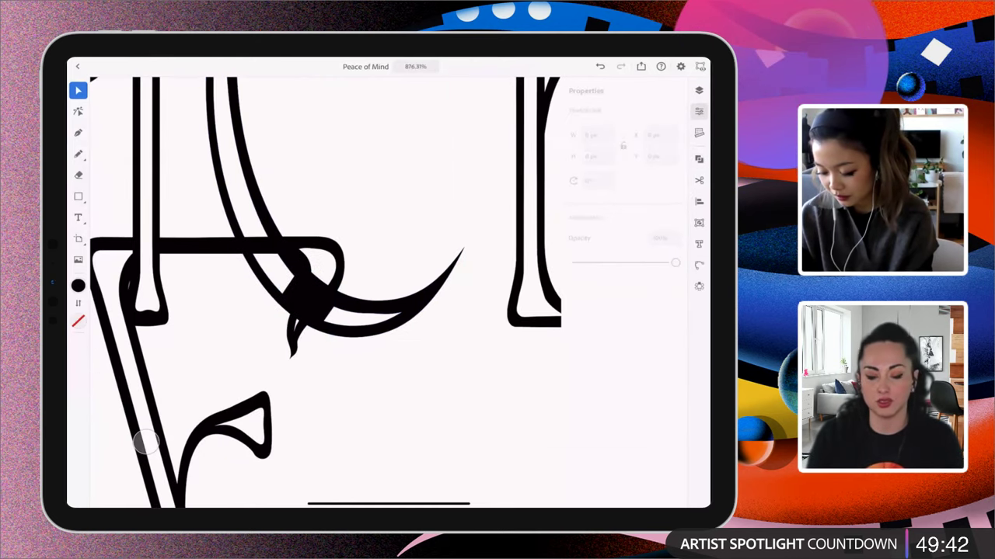
{"action": "left_click", "coordinate": [308, 297]}
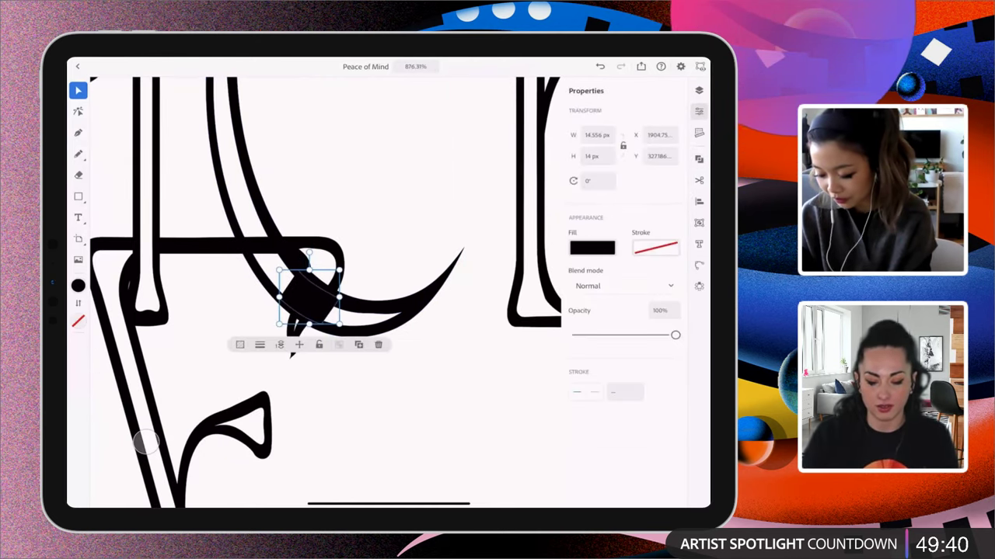
{"action": "left_click", "coordinate": [233, 246], "text": "shift"}
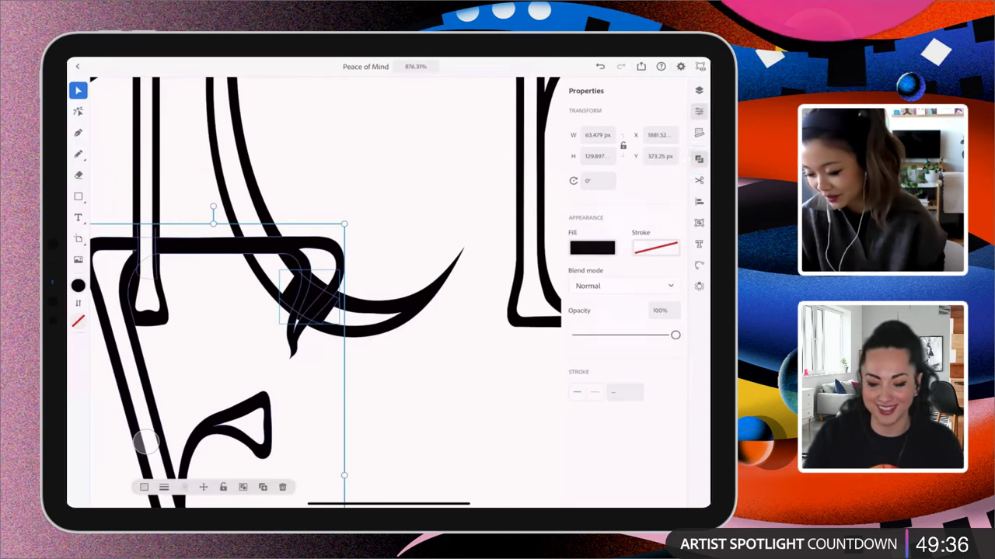
{"action": "left_click", "coordinate": [699, 159]}
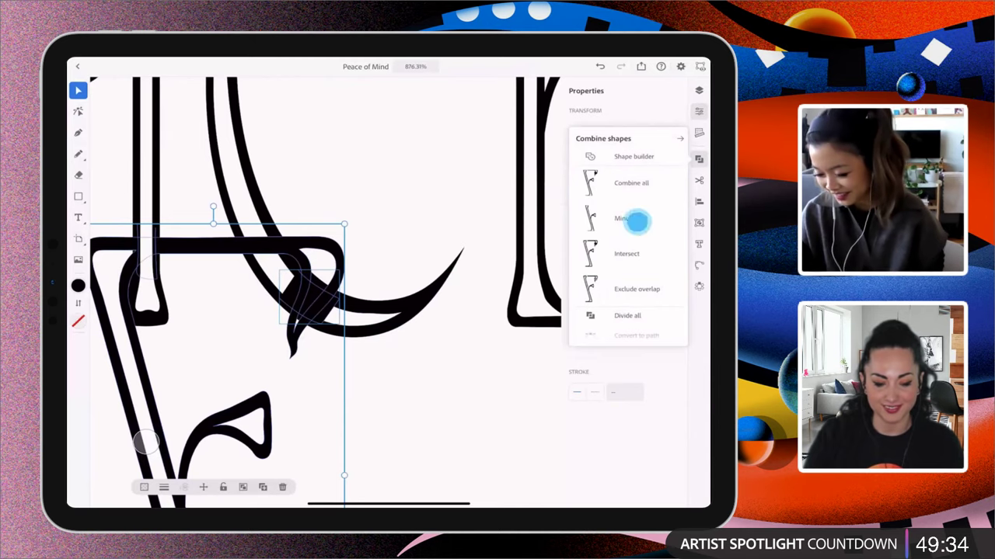
{"action": "left_click", "coordinate": [636, 221]}
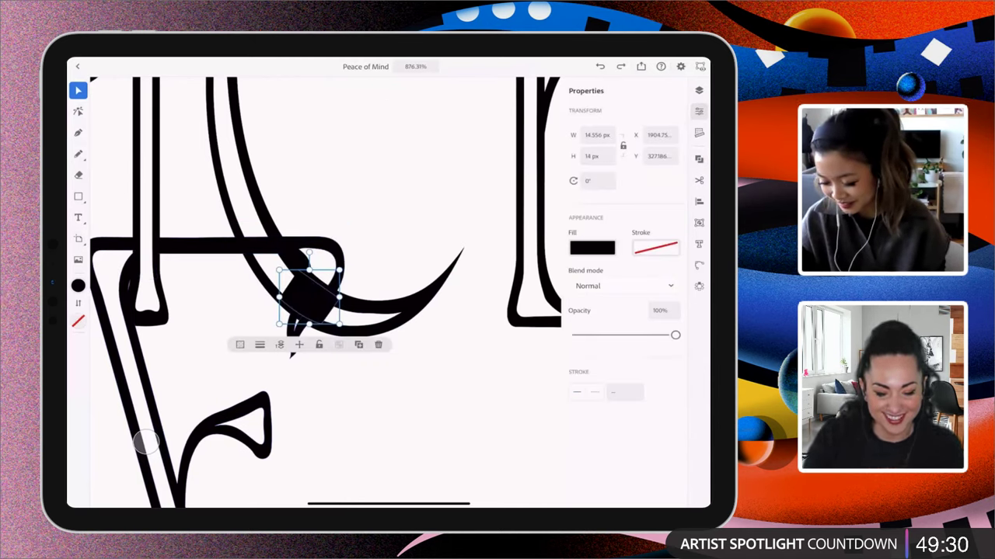
{"action": "scroll", "coordinate": [146, 441], "scroll_direction": "up", "scroll_amount": 2}
Cut the knot shape out of the F's top bar with Minus front
{"action": "left_click", "coordinate": [146, 442]}
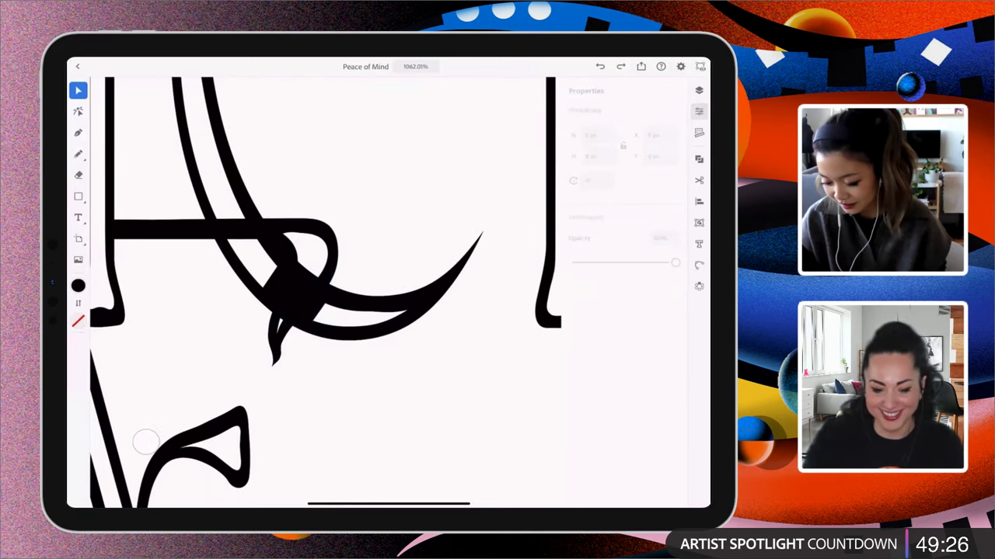
{"action": "left_click", "coordinate": [295, 288]}
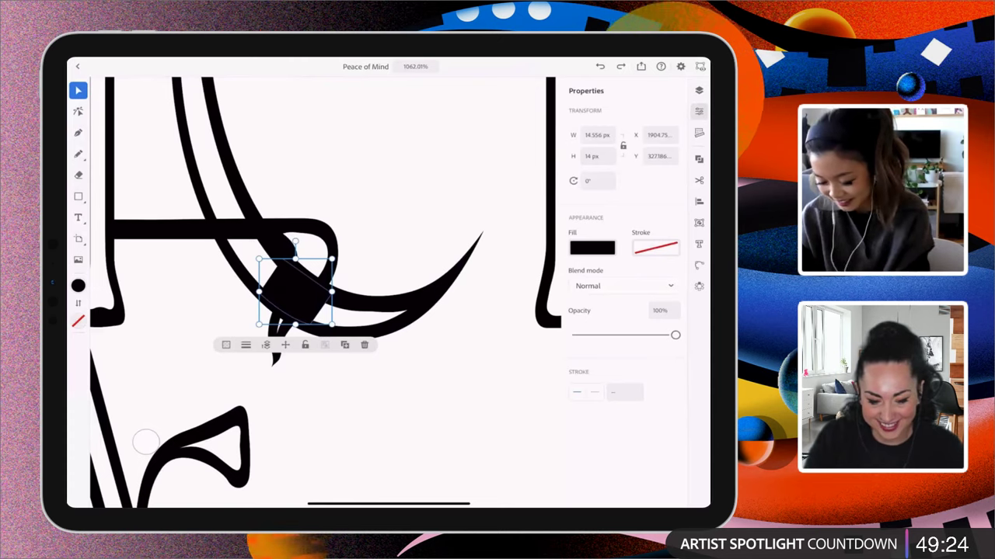
{"action": "left_click", "coordinate": [217, 226], "text": "shift"}
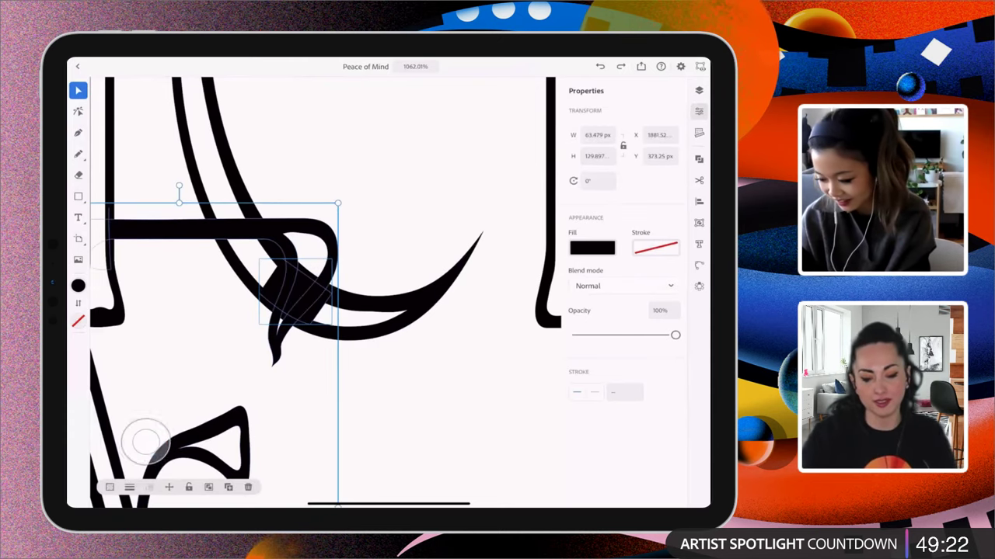
{"action": "left_click", "coordinate": [698, 160]}
{"action": "left_click", "coordinate": [591, 219]}
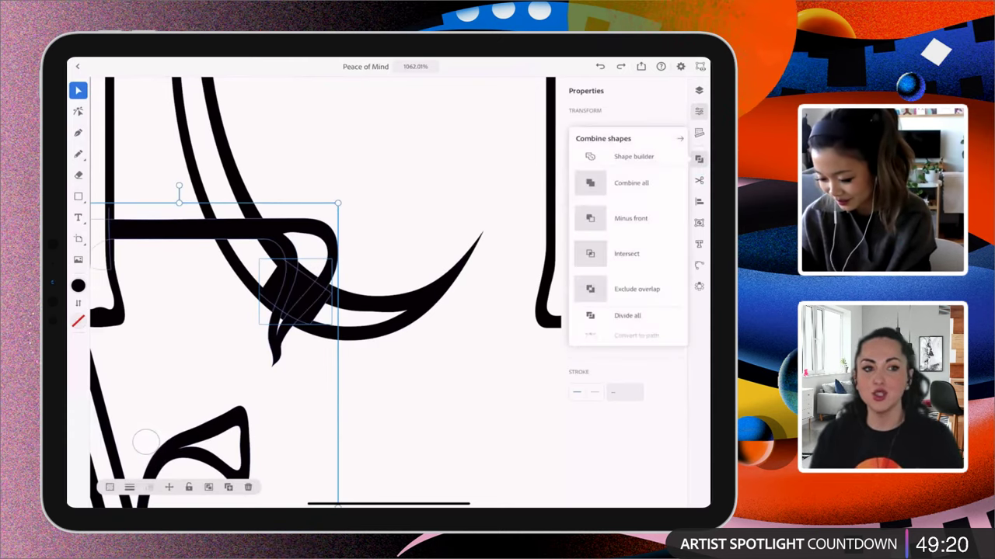
{"action": "scroll", "coordinate": [417, 317], "scroll_direction": "down", "scroll_amount": 5}
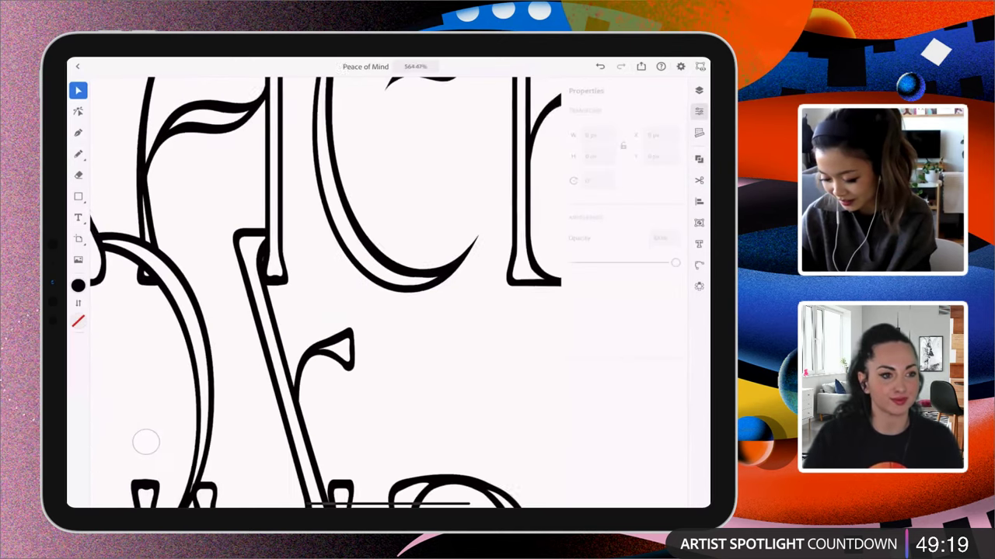
{"action": "key", "text": "ctrl+z"}
{"action": "left_click_drag", "start_coordinate": [416, 317], "coordinate": [411, 316]}
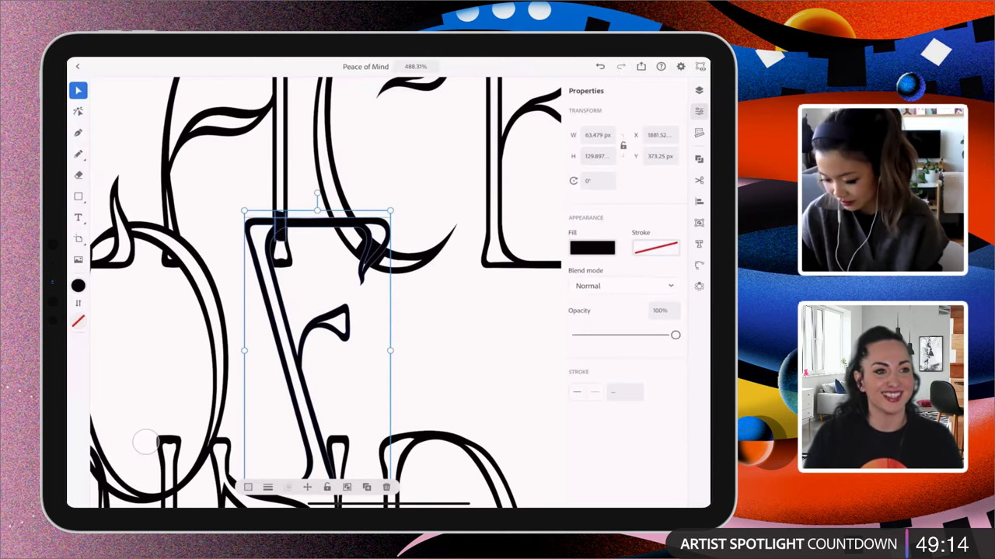
{"action": "scroll", "coordinate": [404, 255], "scroll_direction": "up", "scroll_amount": 3}
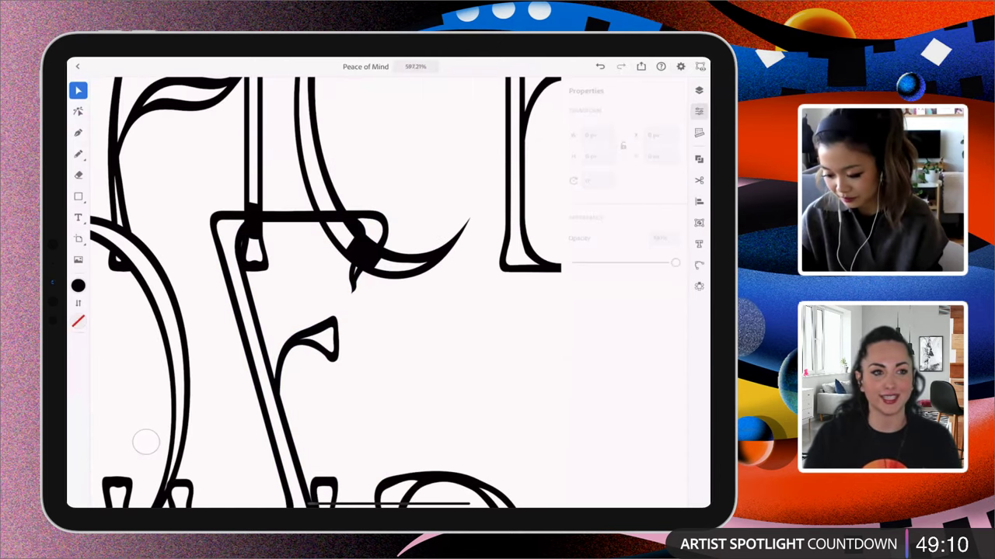
{"action": "scroll", "coordinate": [423, 299], "scroll_direction": "down", "scroll_amount": 4}
{"action": "scroll", "coordinate": [419, 303], "scroll_direction": "up", "scroll_amount": 5}
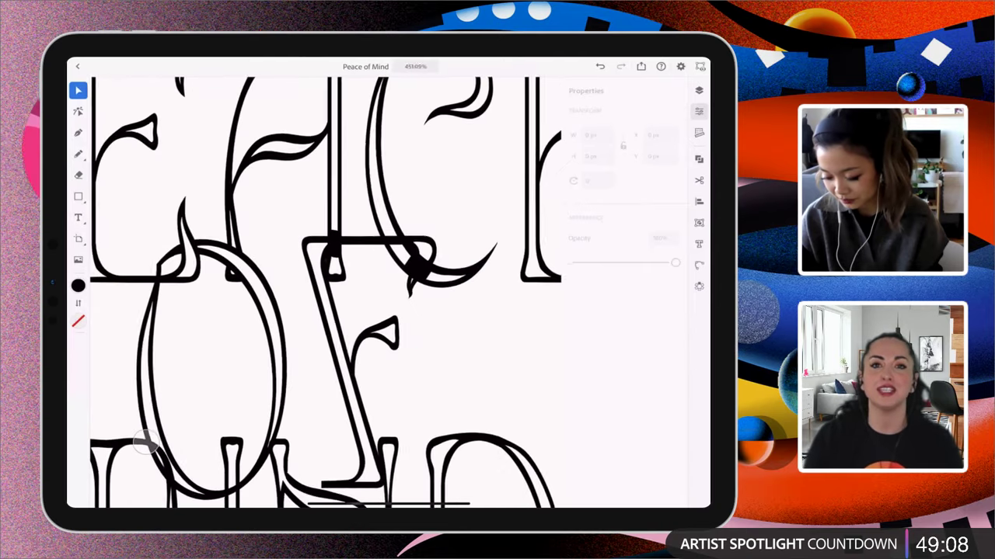
{"action": "key", "text": "ctrl+z"}
{"action": "scroll", "coordinate": [439, 293], "scroll_direction": "up", "scroll_amount": 2}
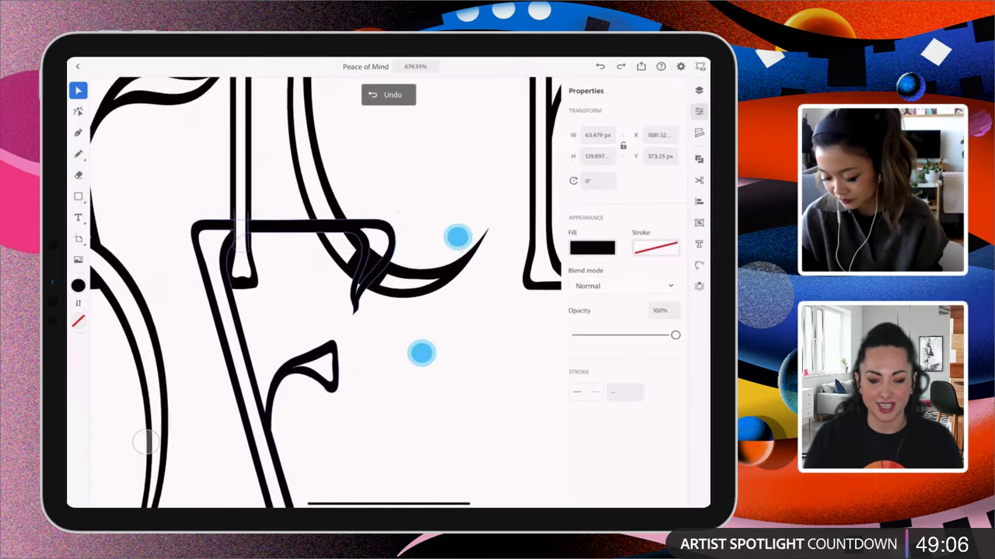
{"action": "key", "text": "Escape"}
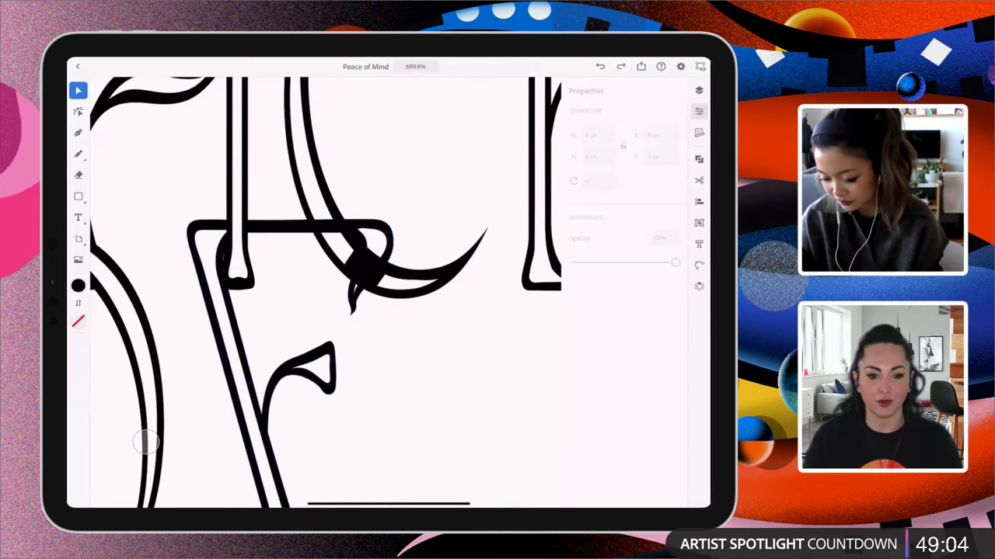
{"action": "scroll", "coordinate": [326, 296], "scroll_direction": "down", "scroll_amount": 3}
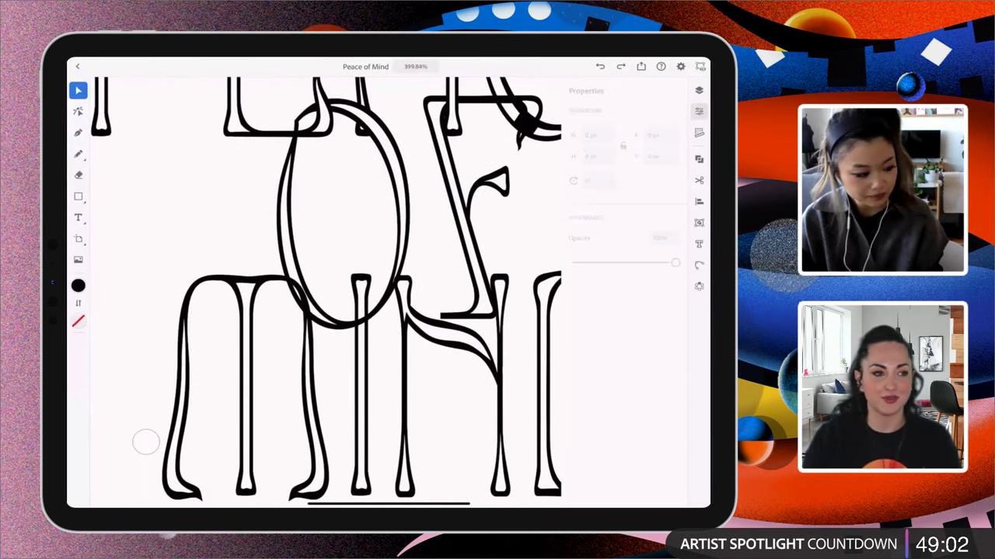
{"action": "scroll", "coordinate": [361, 288], "scroll_direction": "down", "scroll_amount": 2}
{"action": "scroll", "coordinate": [366, 280], "scroll_direction": "up", "scroll_amount": 2}
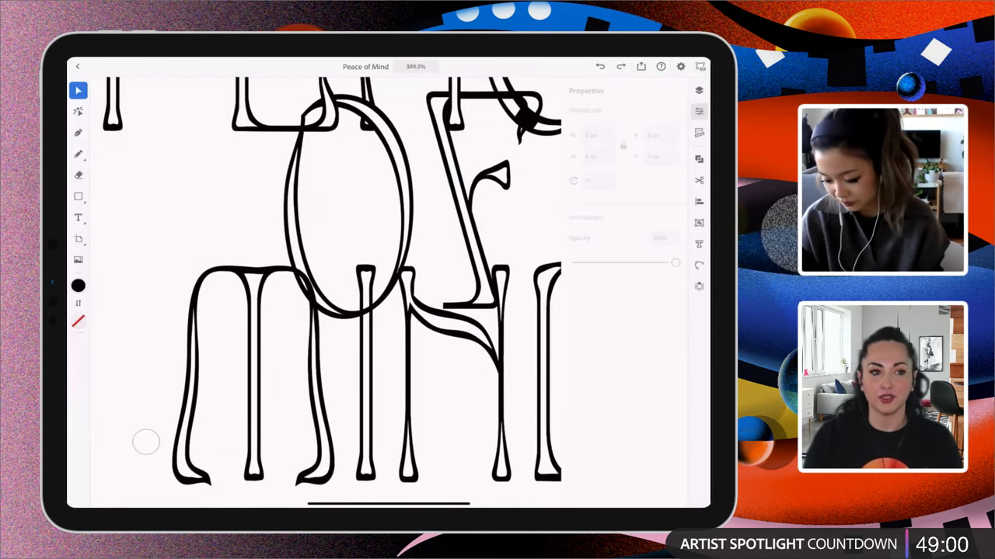
Move the M 6.5 px right with constrained dragging, then deselect and zoom in
{"action": "left_click", "coordinate": [254, 349]}
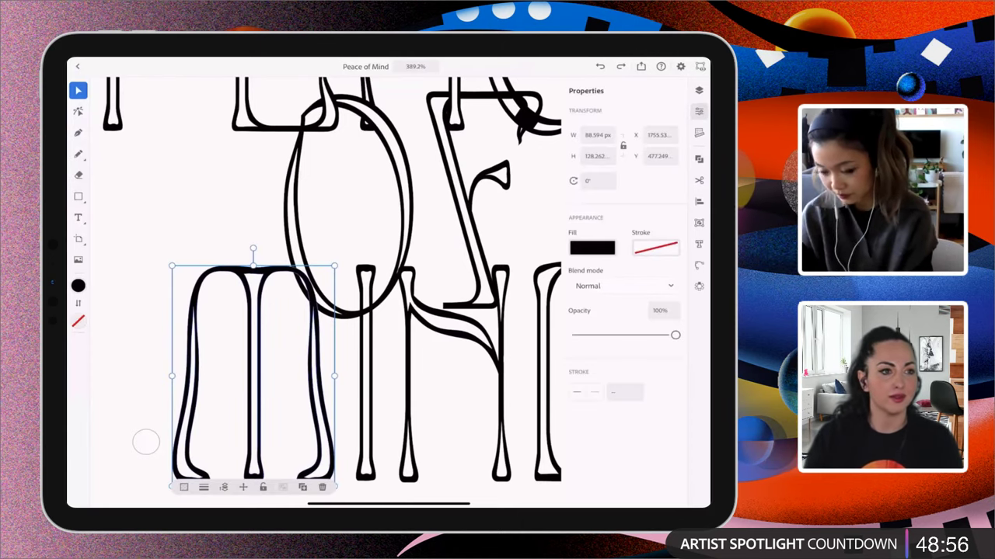
{"action": "left_click", "coordinate": [146, 442]}
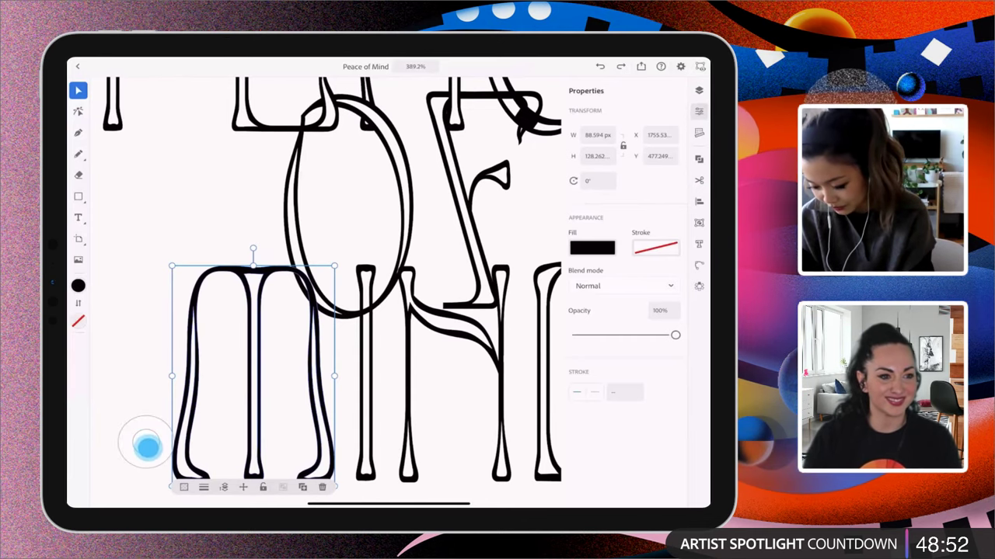
{"action": "left_click_drag", "start_coordinate": [311, 399], "coordinate": [328, 399]}
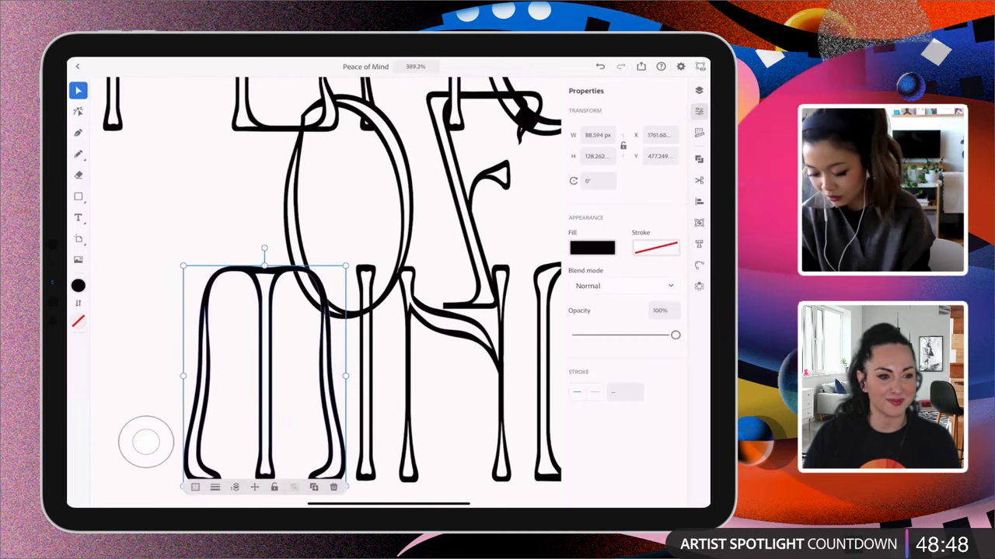
{"action": "left_click", "coordinate": [145, 443]}
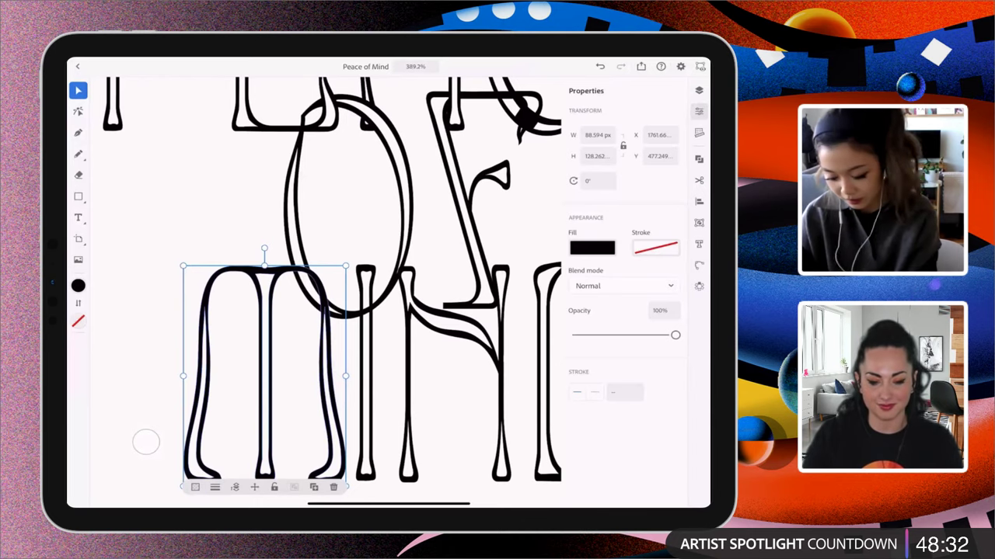
{"action": "left_click", "coordinate": [520, 372], "text": "shift"}
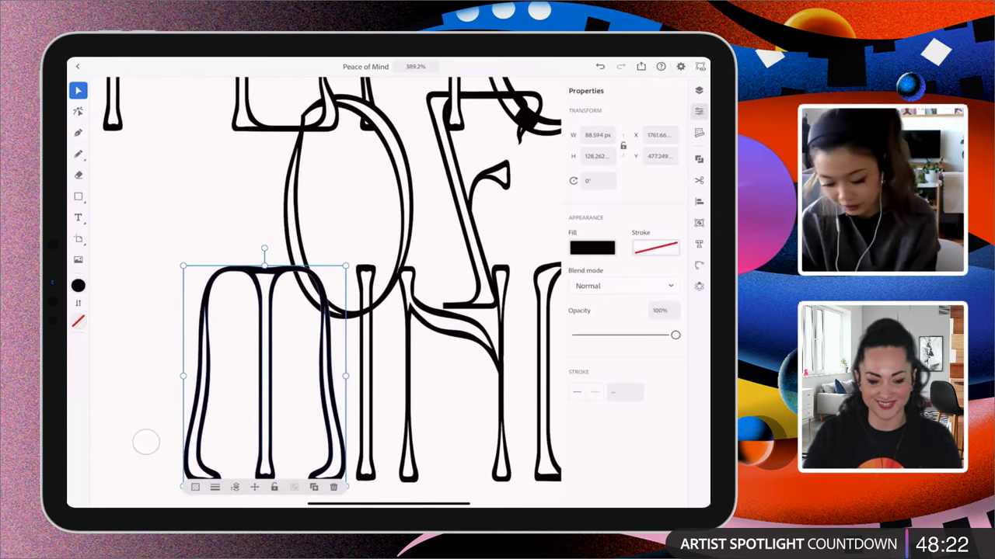
{"action": "key", "text": "Escape"}
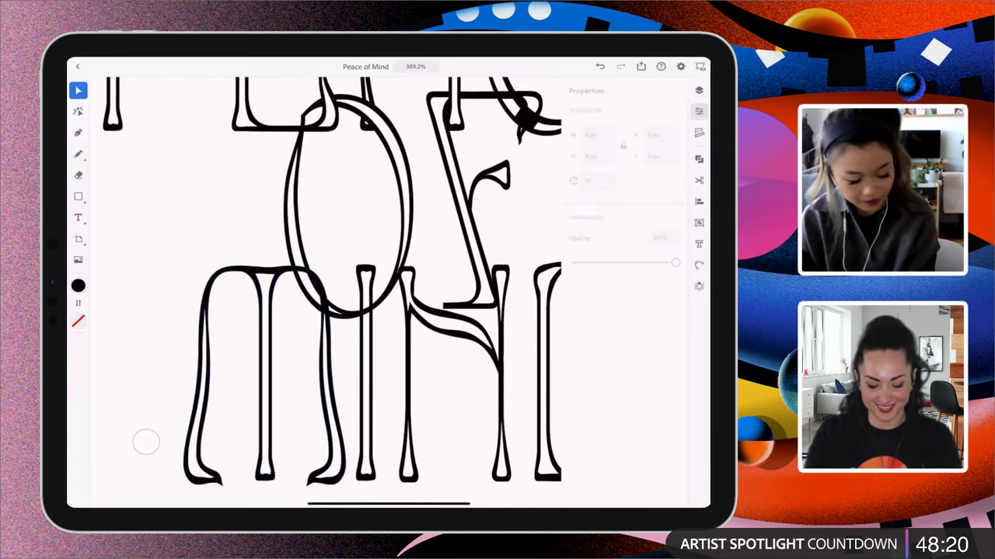
{"action": "scroll", "coordinate": [381, 280], "scroll_direction": "up", "scroll_amount": 5}
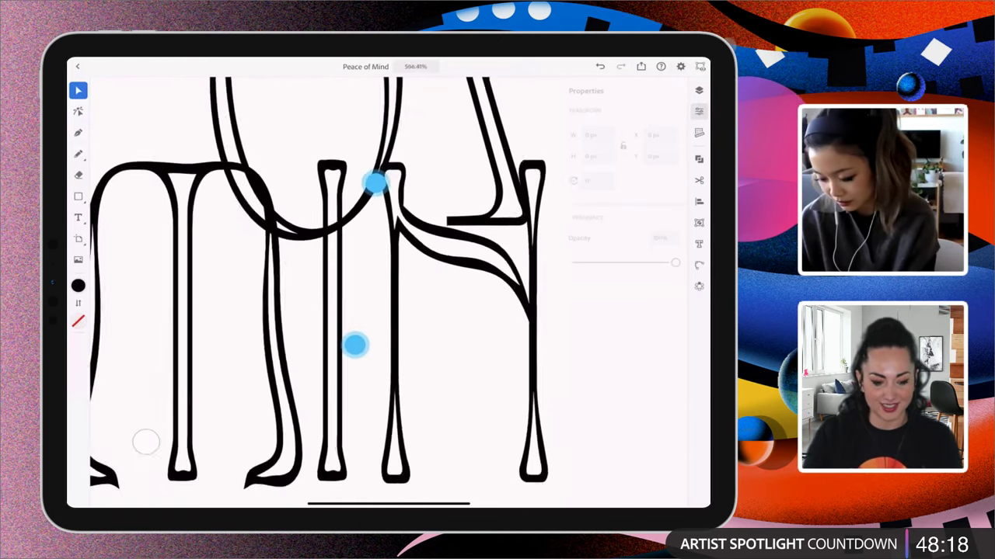
{"action": "scroll", "coordinate": [362, 281], "scroll_direction": "up", "scroll_amount": 1}
Draw a small three-point junction shape with the Pen tool where the O meets the I
{"action": "key", "text": "p"}
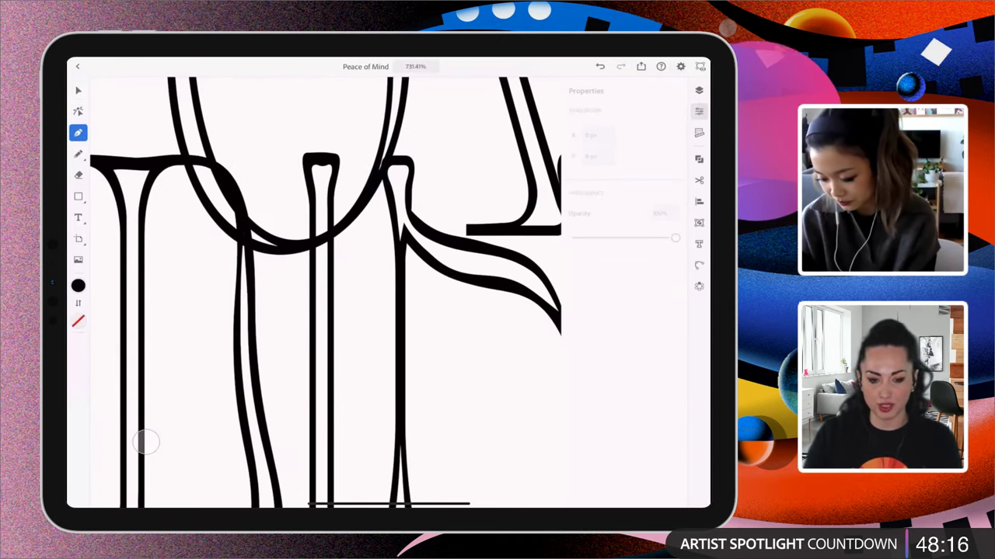
{"action": "left_click", "coordinate": [332, 225]}
{"action": "left_click", "coordinate": [332, 249]}
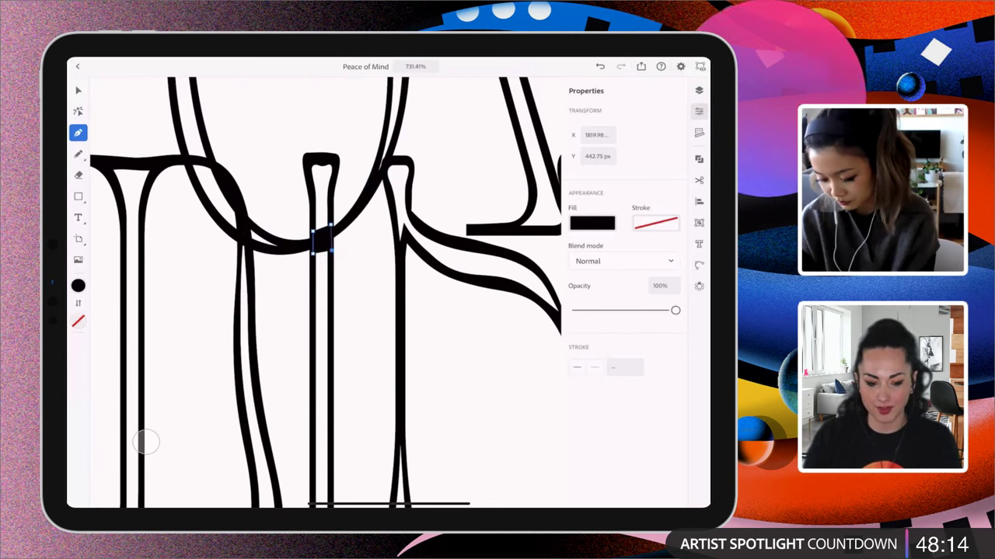
{"action": "left_click", "coordinate": [313, 252]}
{"action": "key", "text": "v"}
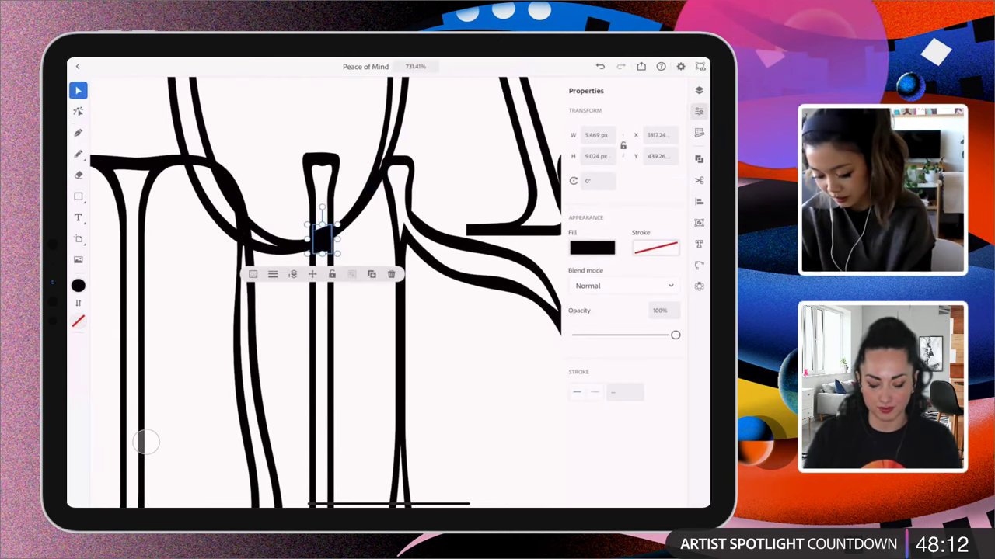
Try subtracting the junction shape from the I's stem with Minus front, then undo it
{"action": "left_click", "coordinate": [315, 349], "text": "shift"}
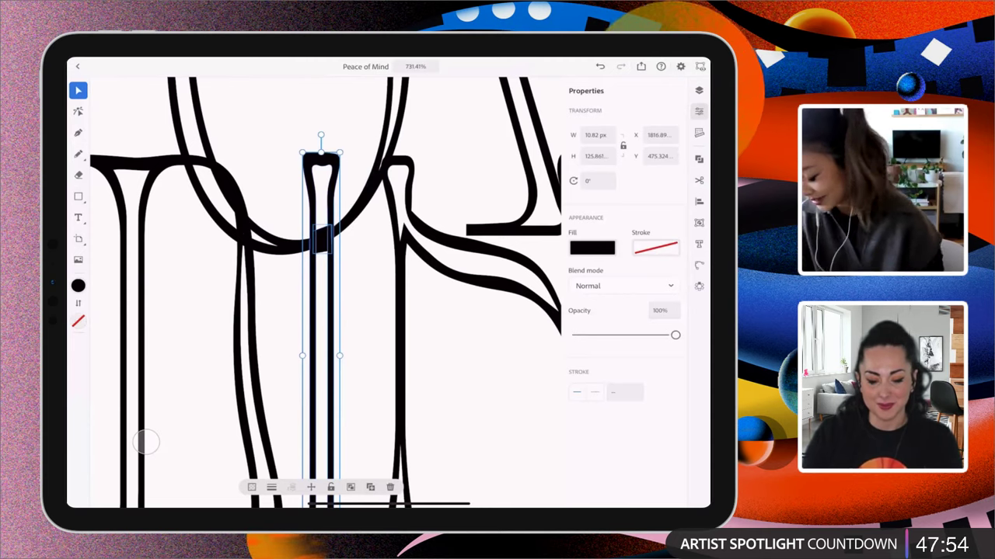
{"action": "left_click", "coordinate": [699, 159]}
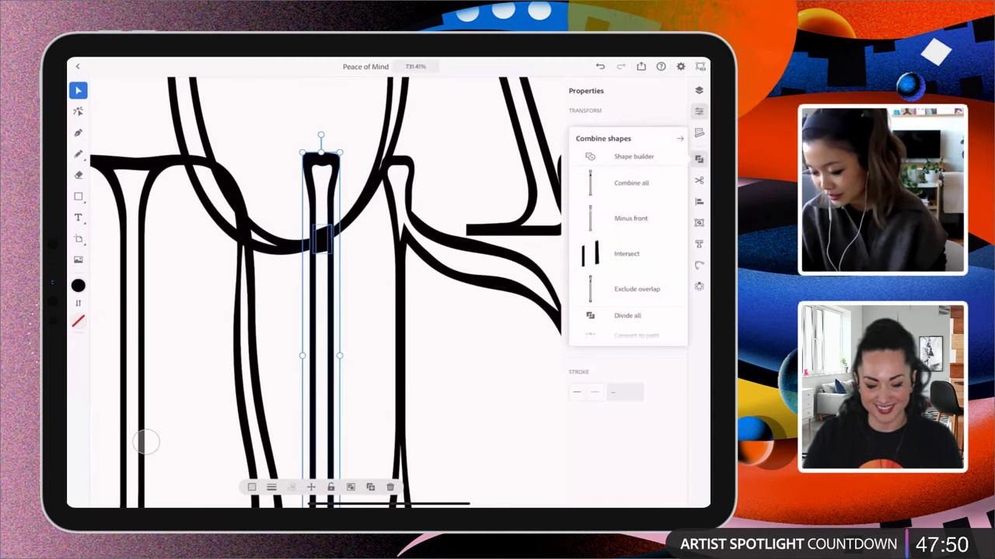
{"action": "left_click", "coordinate": [590, 219]}
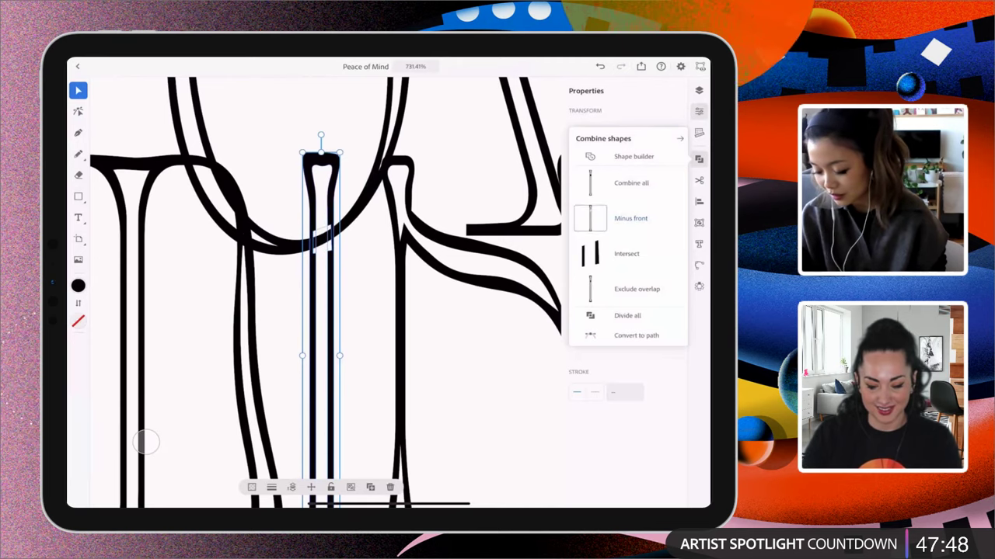
{"action": "key", "text": "ctrl+z"}
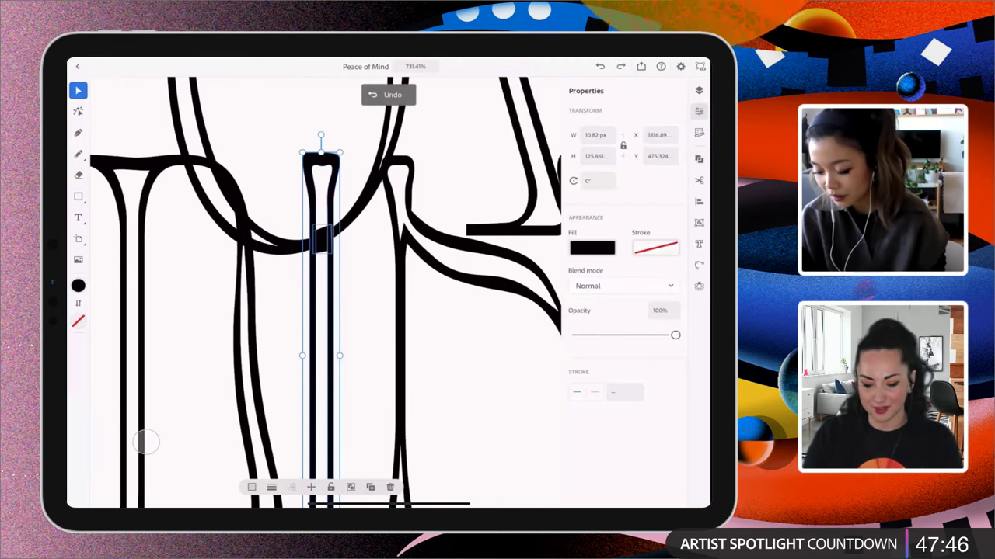
Cut the junction shape out of the O's lower curve using Minus front
{"action": "left_click", "coordinate": [321, 240]}
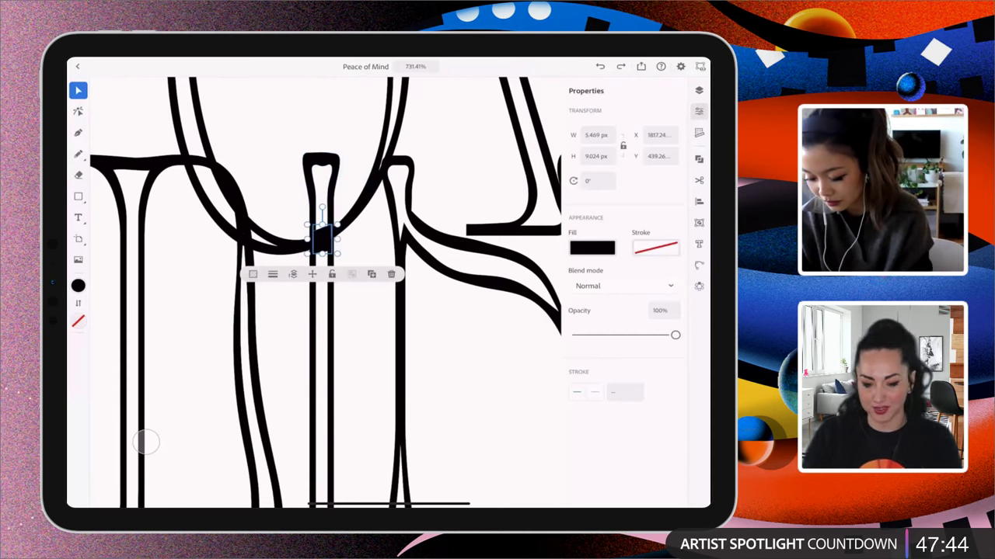
{"action": "left_click", "coordinate": [347, 216], "text": "shift"}
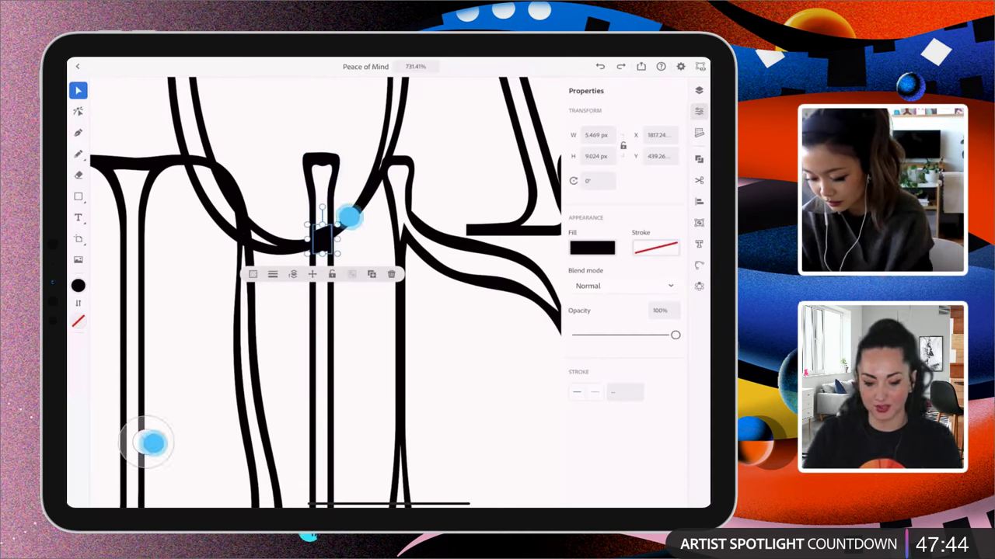
{"action": "left_click", "coordinate": [699, 158]}
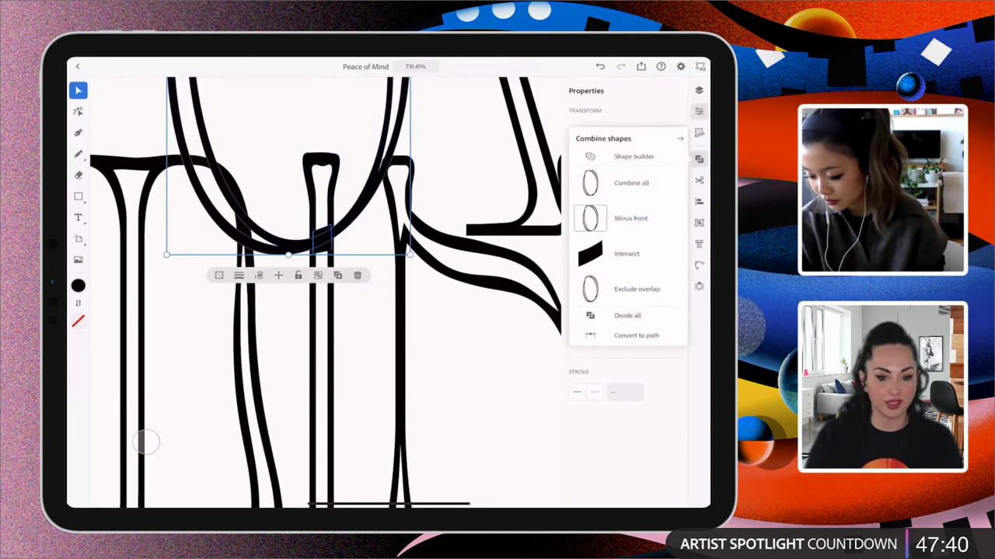
{"action": "left_click", "coordinate": [622, 218]}
{"action": "left_click", "coordinate": [480, 170]}
{"action": "scroll", "coordinate": [467, 311], "scroll_direction": "down", "scroll_amount": 5}
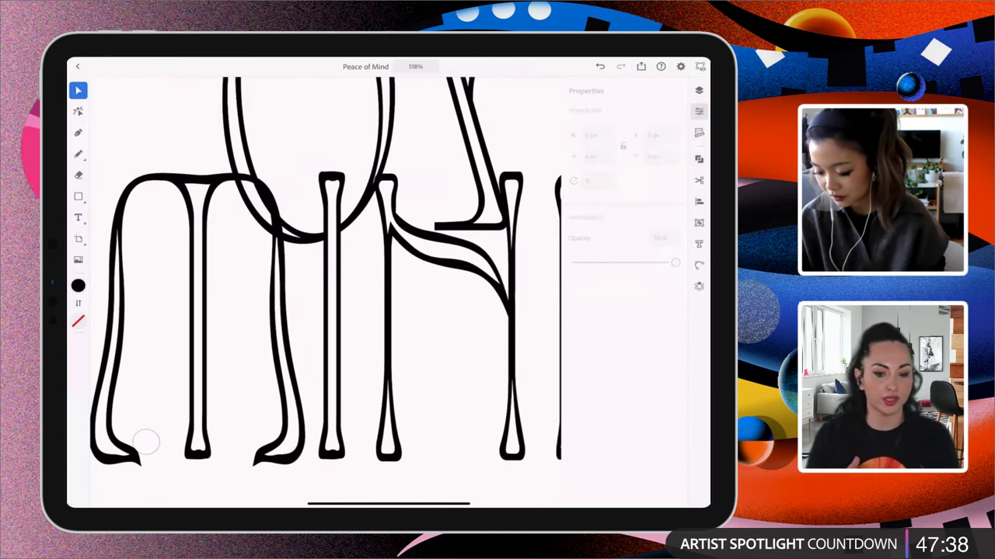
Zoom in and draw a curved filled wedge with the Pen tool under the F's bar at the N's stem
{"action": "scroll", "coordinate": [466, 307], "scroll_direction": "down", "scroll_amount": 3}
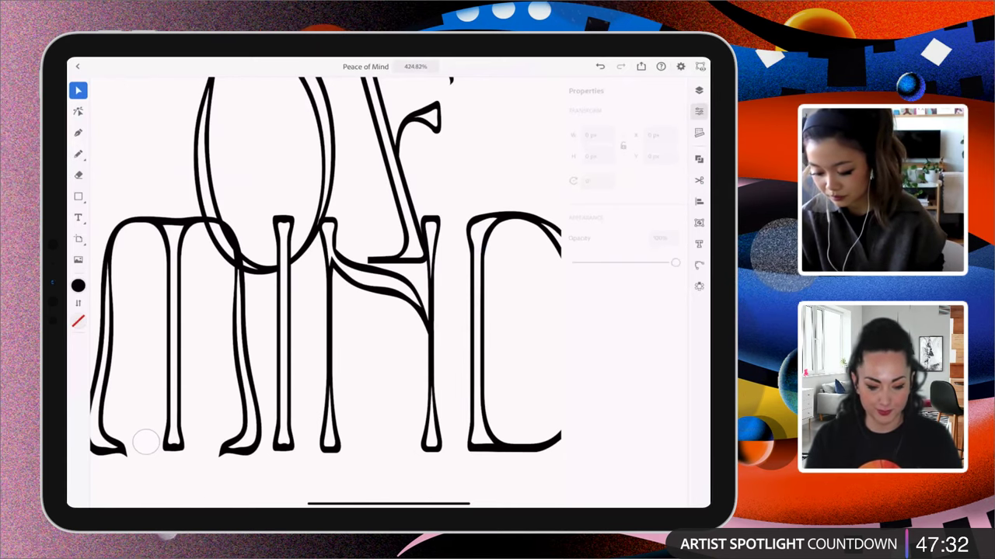
{"action": "scroll", "coordinate": [345, 264], "scroll_direction": "up", "scroll_amount": 2}
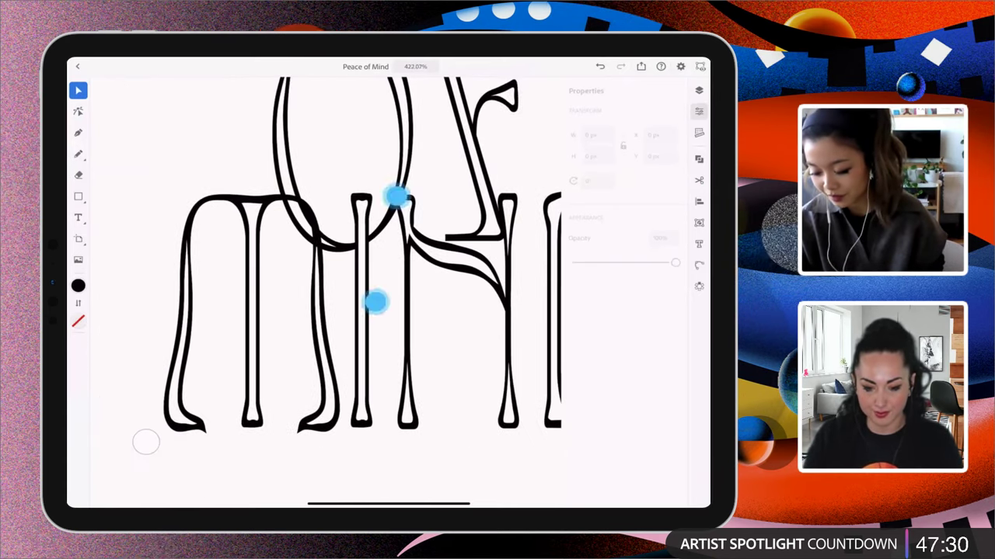
{"action": "scroll", "coordinate": [342, 253], "scroll_direction": "right", "scroll_amount": 10}
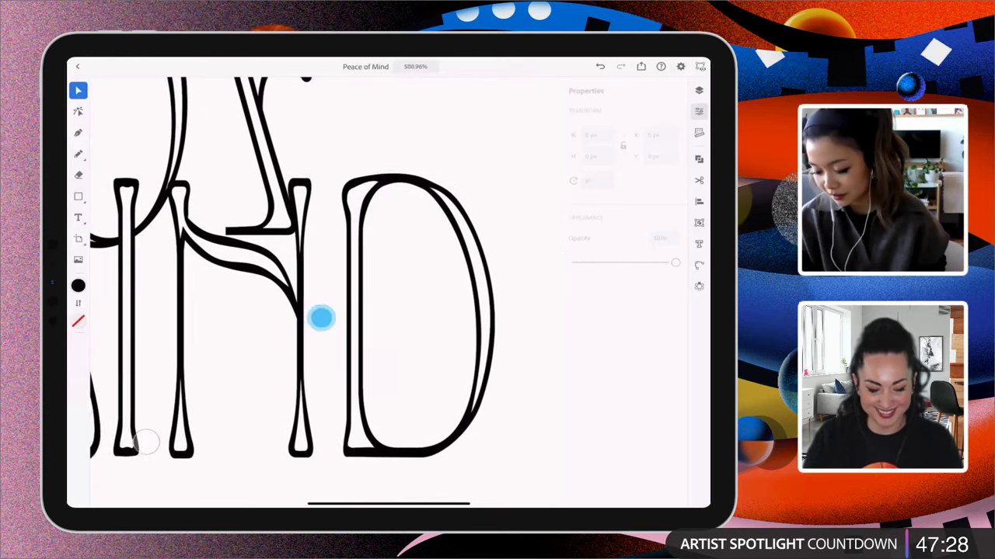
{"action": "scroll", "coordinate": [334, 268], "scroll_direction": "up", "scroll_amount": 3}
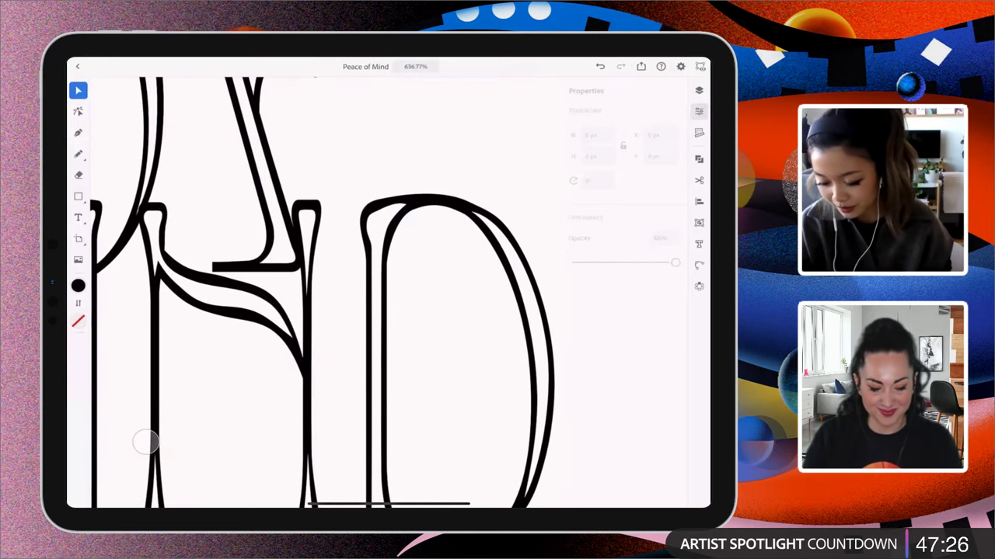
{"action": "scroll", "coordinate": [271, 228], "scroll_direction": "up", "scroll_amount": 1}
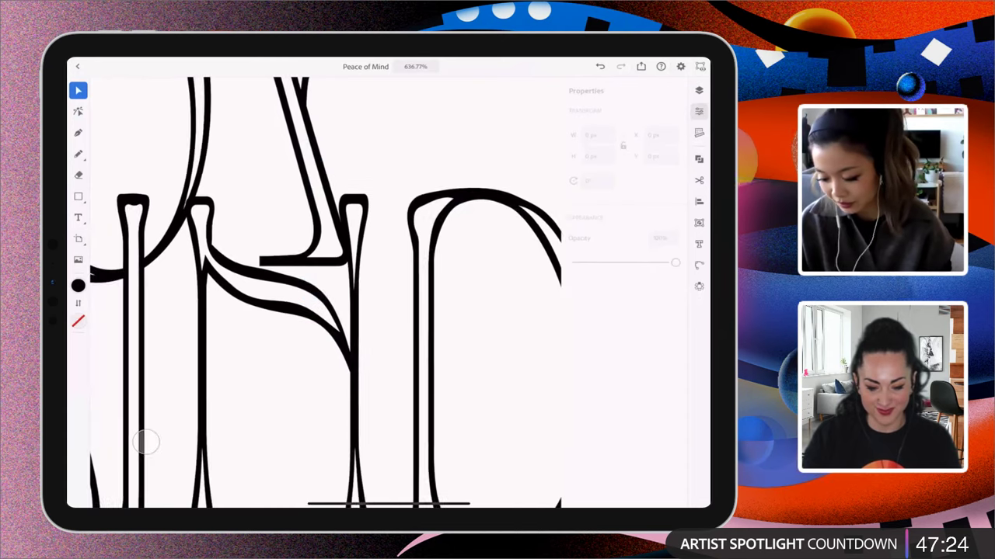
{"action": "left_click", "coordinate": [77, 132]}
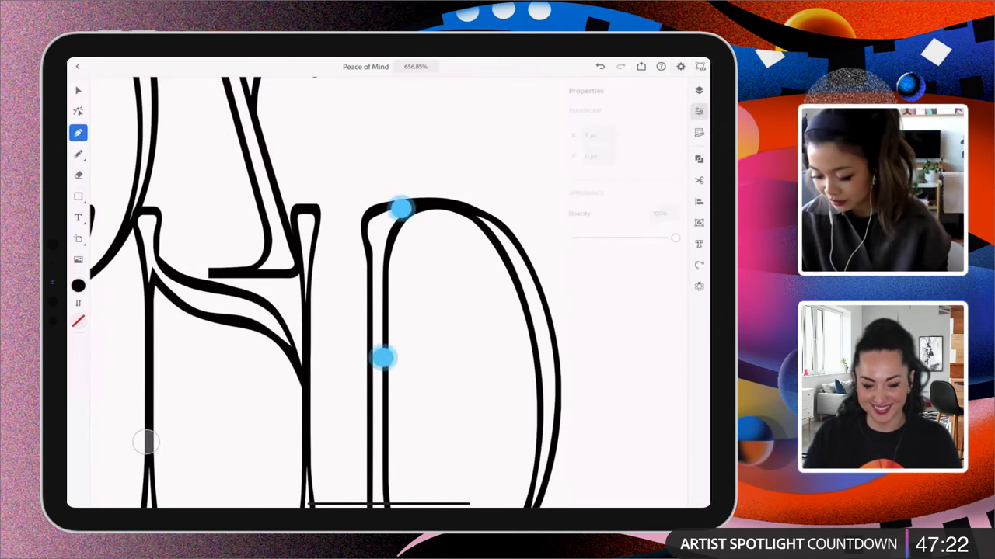
{"action": "scroll", "coordinate": [390, 280], "scroll_direction": "up", "scroll_amount": 3}
{"action": "left_click", "coordinate": [267, 222]}
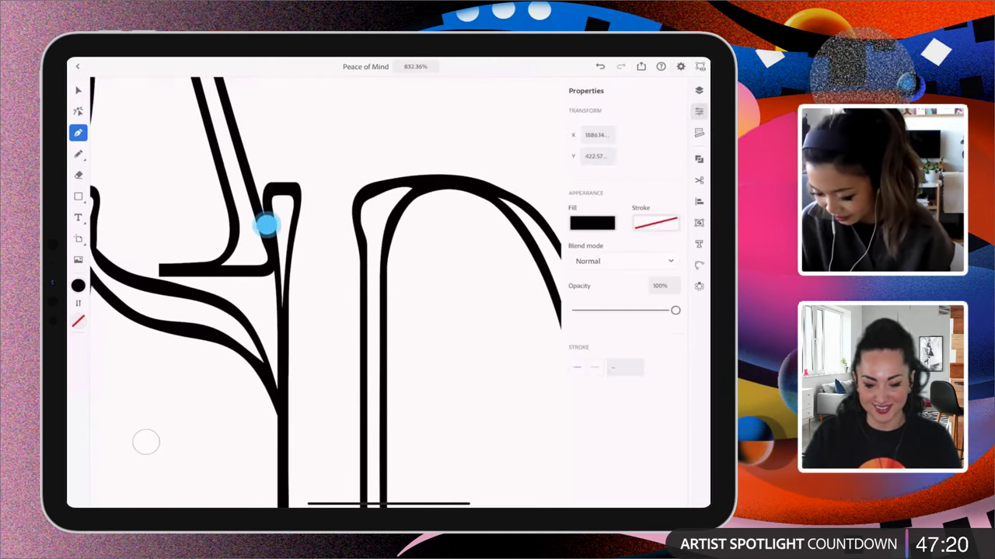
{"action": "mouse_move", "coordinate": [323, 263]}
{"action": "left_mouse_down"}
{"action": "mouse_move", "coordinate": [356, 266]}
{"action": "mouse_move", "coordinate": [324, 265]}
{"action": "mouse_move", "coordinate": [342, 267]}
{"action": "left_mouse_up"}
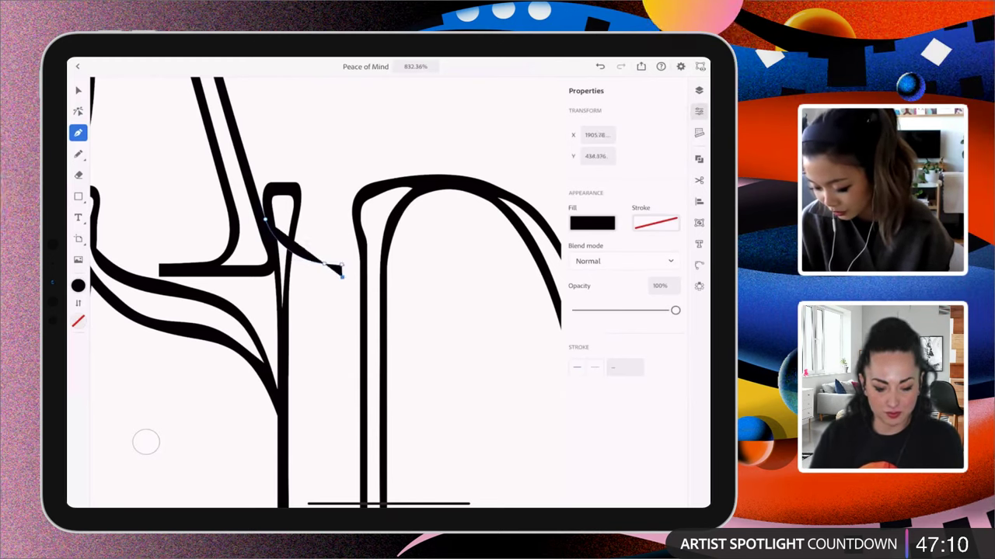
{"action": "left_click", "coordinate": [243, 274]}
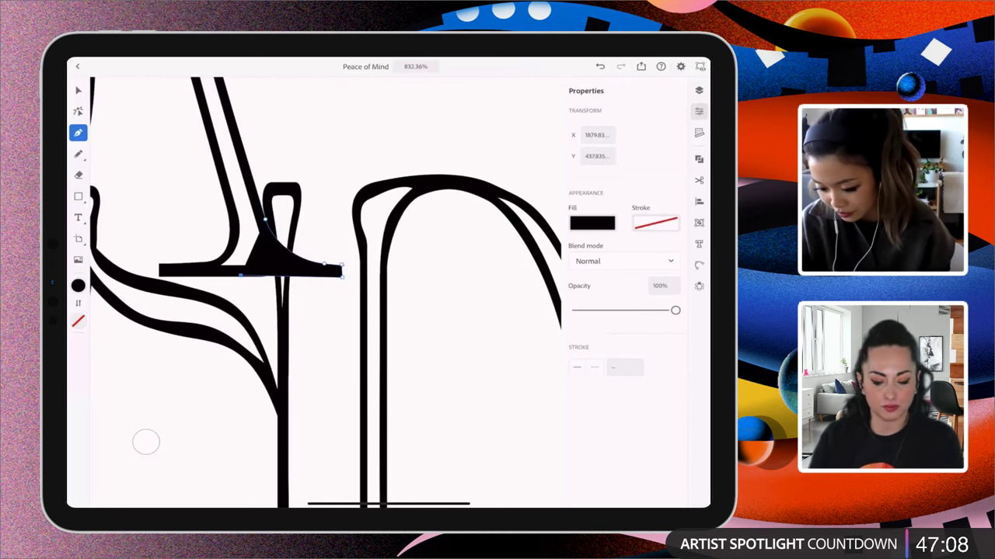
Widen the wedge along the bar and bend its curve upward, then deselect it
{"action": "key", "text": "a"}
{"action": "left_click_drag", "start_coordinate": [240, 275], "coordinate": [213, 276]}
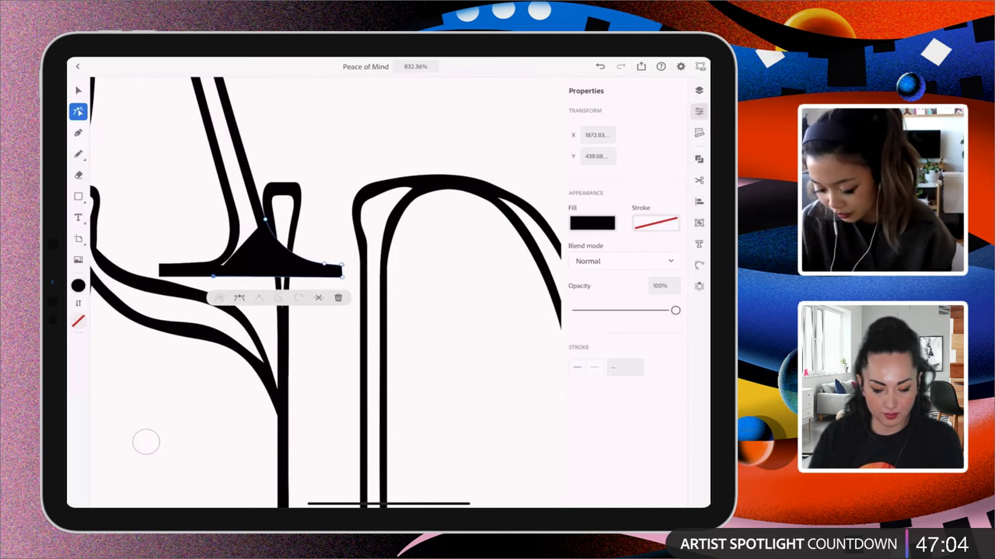
{"action": "key", "text": "p"}
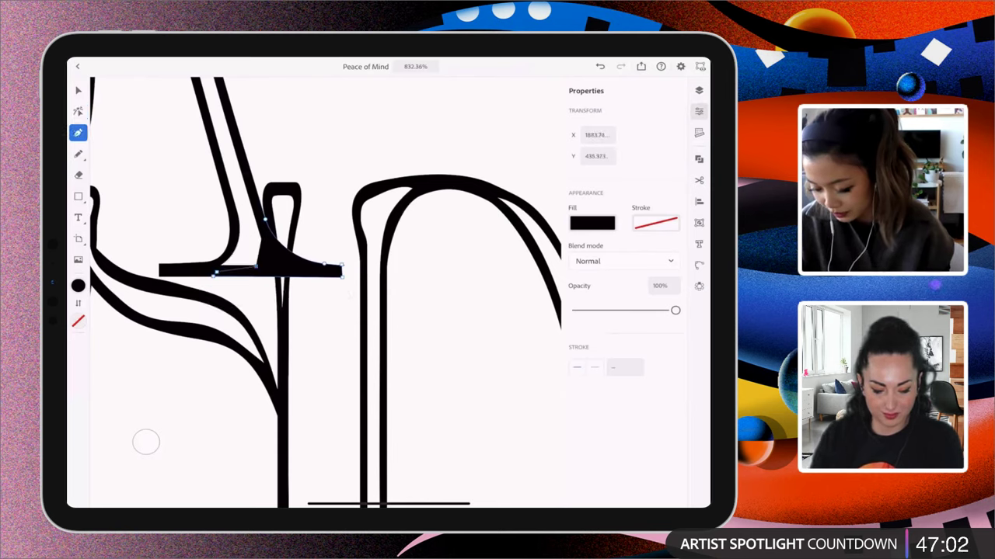
{"action": "left_click_drag", "start_coordinate": [262, 237], "coordinate": [257, 221]}
{"action": "key", "text": "v"}
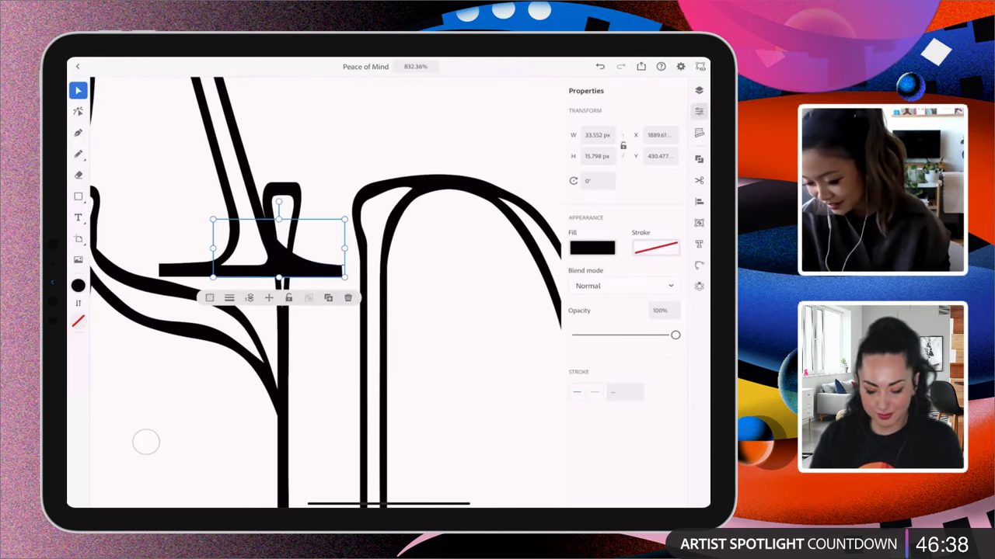
{"action": "left_click", "coordinate": [146, 442]}
Drag the end anchor of the F's bar down slightly to lower its tip
{"action": "scroll", "coordinate": [442, 287], "scroll_direction": "up", "scroll_amount": 5}
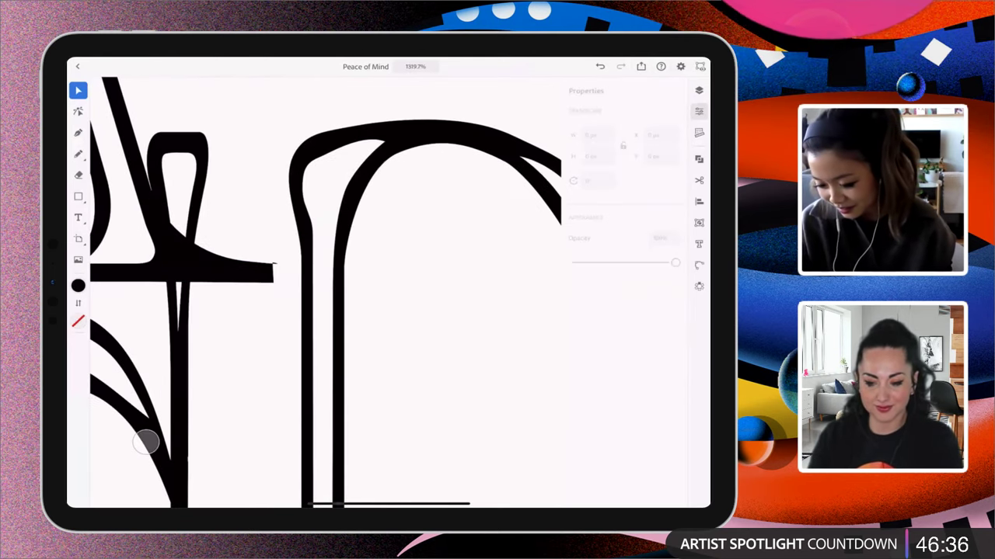
{"action": "left_click", "coordinate": [77, 111]}
{"action": "left_click", "coordinate": [278, 266]}
{"action": "left_click", "coordinate": [278, 267]}
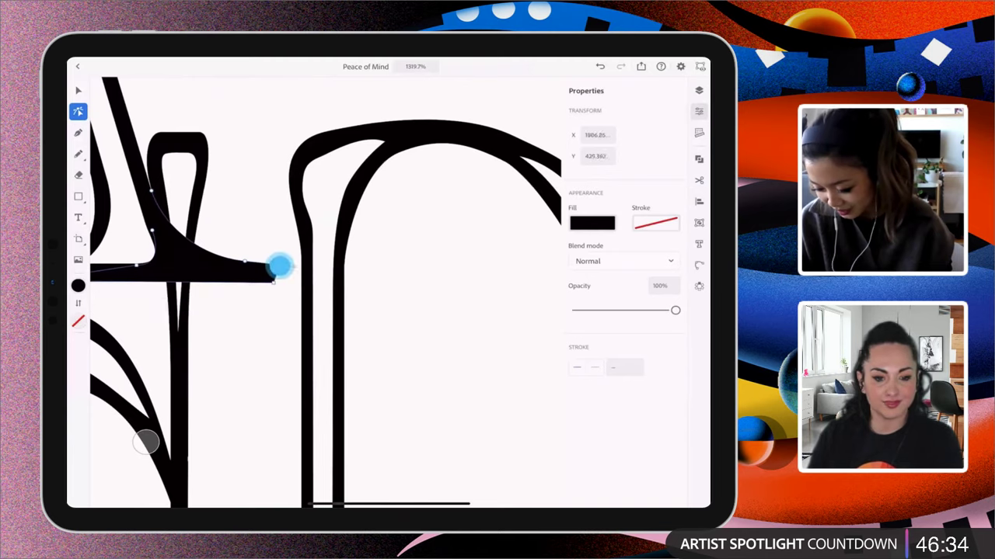
{"action": "left_click_drag", "start_coordinate": [279, 267], "coordinate": [279, 284]}
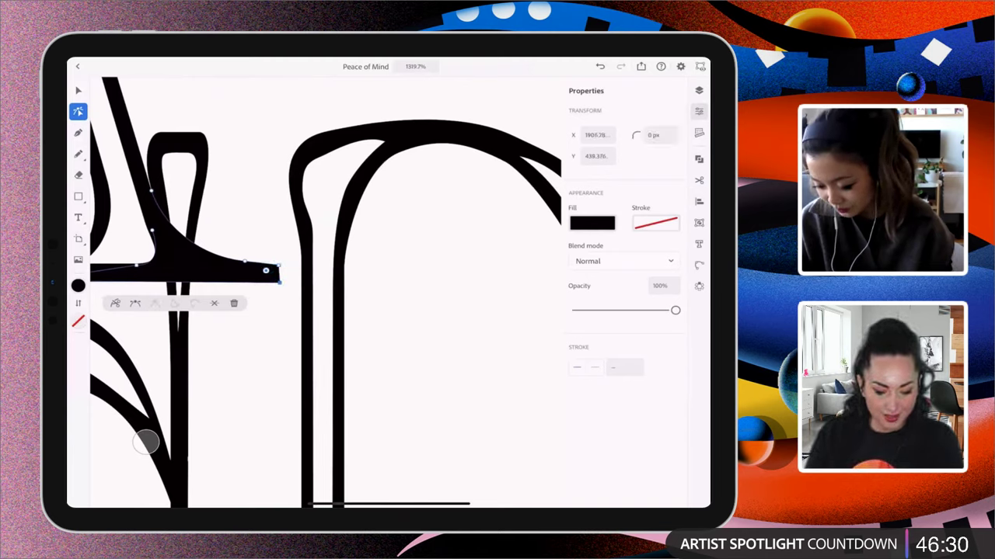
{"action": "left_click", "coordinate": [275, 278]}
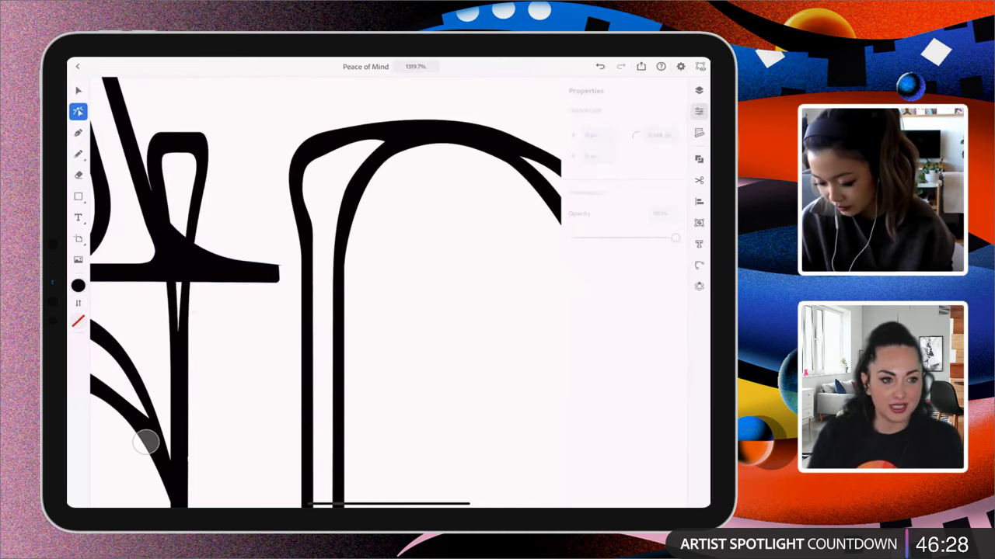
{"action": "scroll", "coordinate": [404, 310], "scroll_direction": "down", "scroll_amount": 10}
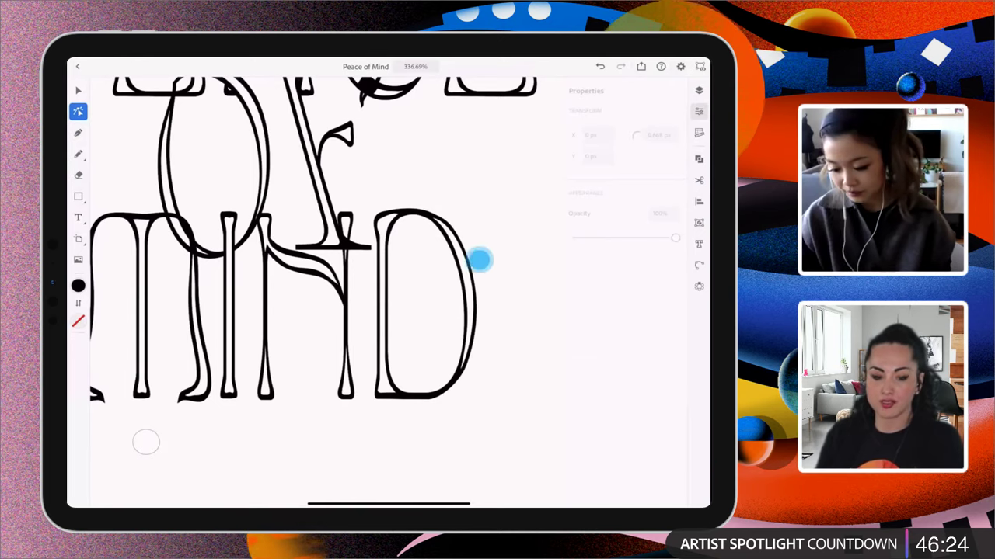
Draw a small curved fill where the O meets the stem and merge it into the stem with Combine all
{"action": "scroll", "coordinate": [477, 262], "scroll_direction": "down", "scroll_amount": 3}
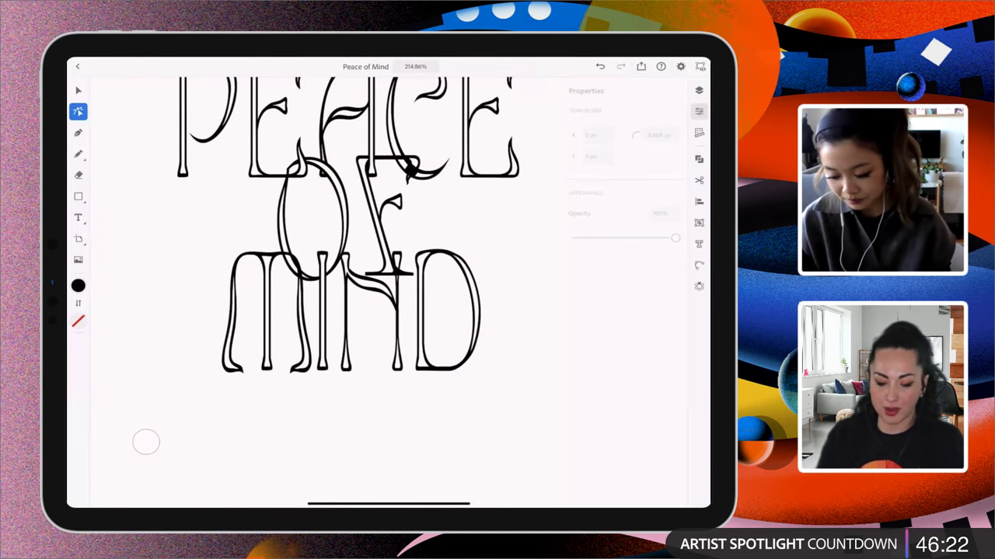
{"action": "scroll", "coordinate": [314, 280], "scroll_direction": "up", "scroll_amount": 5}
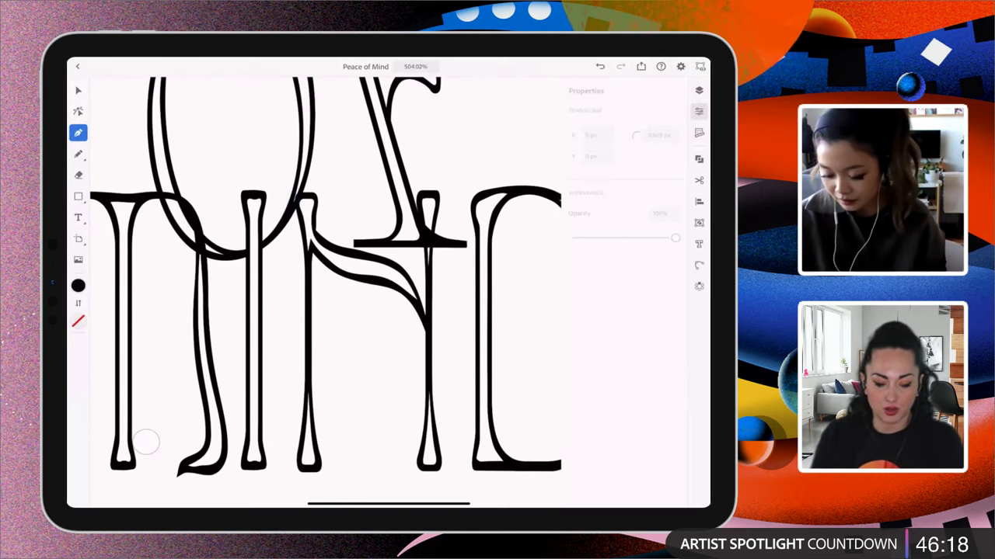
{"action": "scroll", "coordinate": [237, 233], "scroll_direction": "up", "scroll_amount": 3}
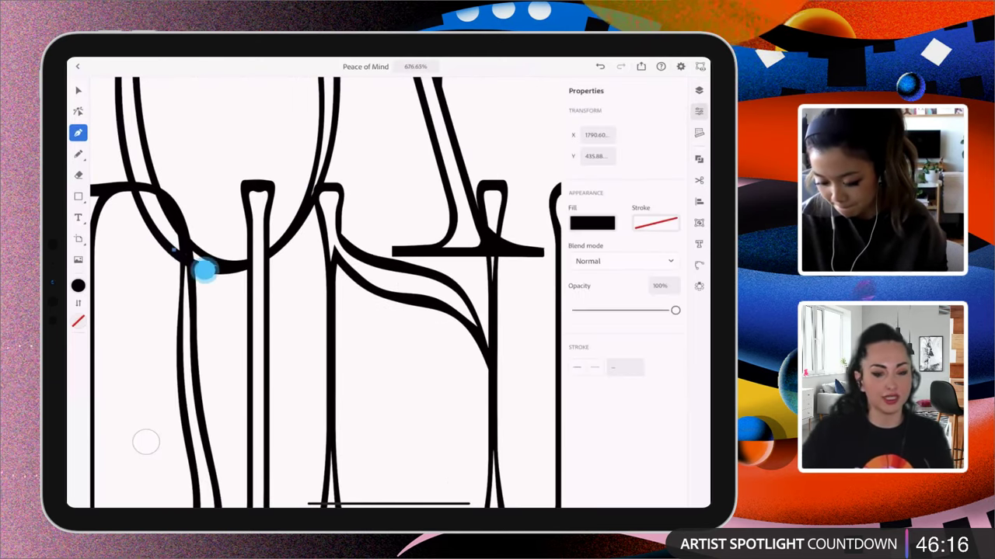
{"action": "left_click_drag", "start_coordinate": [204, 269], "coordinate": [169, 222]}
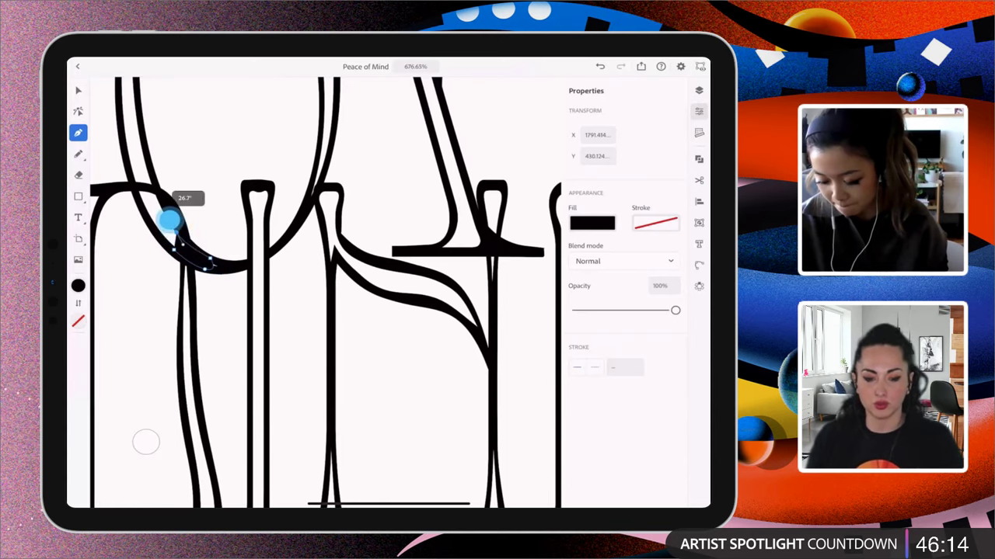
{"action": "key", "text": "v"}
{"action": "scroll", "coordinate": [406, 311], "scroll_direction": "down", "scroll_amount": 1}
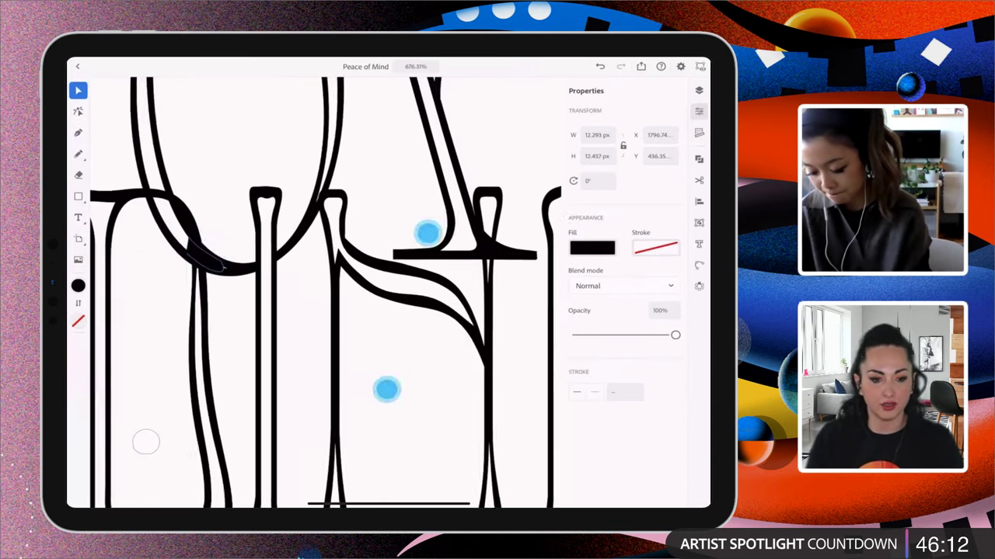
{"action": "left_click", "coordinate": [206, 355], "text": "shift"}
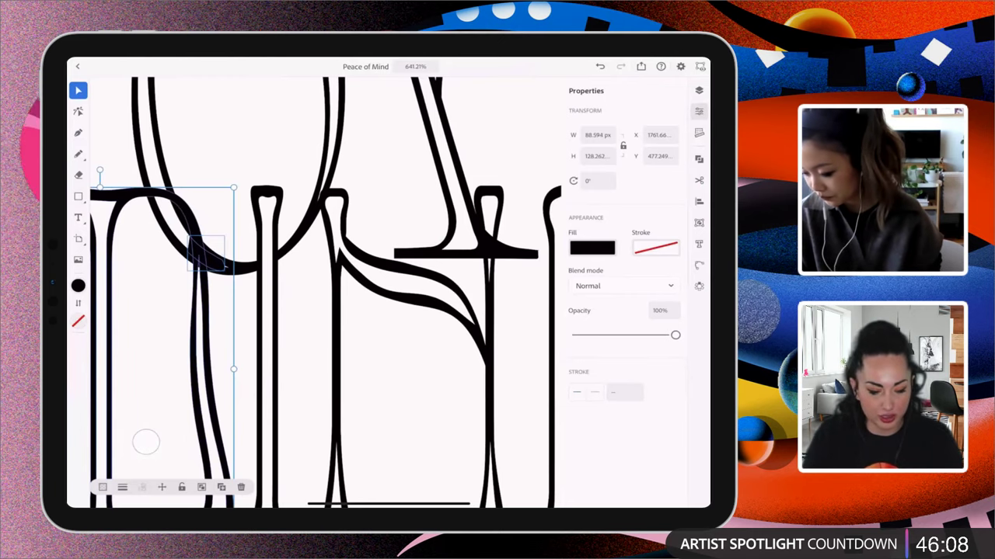
{"action": "left_click", "coordinate": [699, 157]}
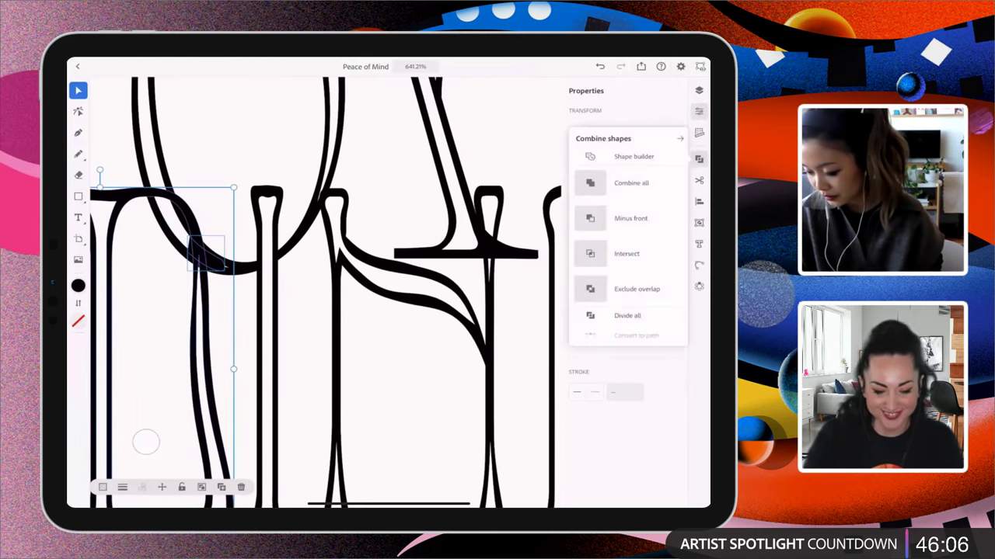
{"action": "left_click", "coordinate": [591, 191]}
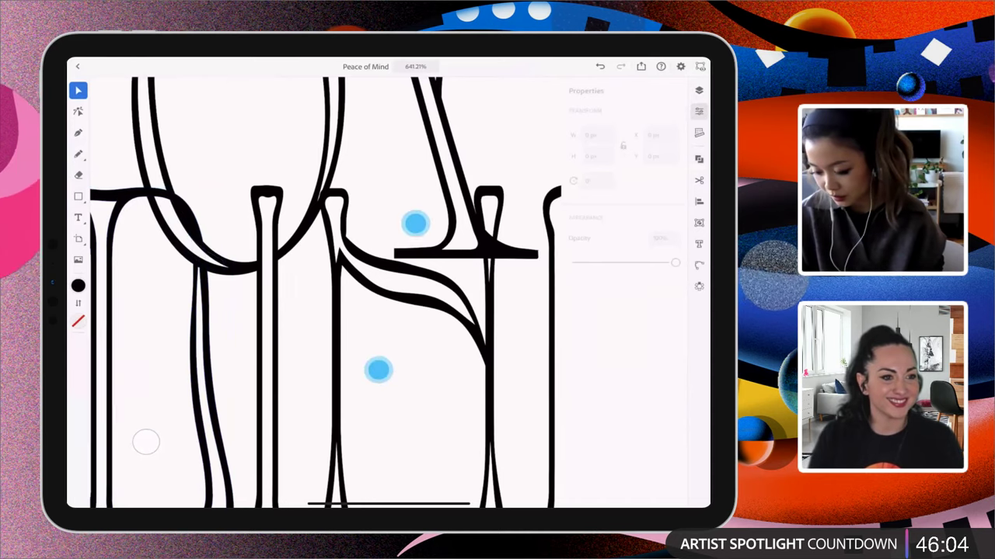
{"action": "scroll", "coordinate": [394, 296], "scroll_direction": "down", "scroll_amount": 5}
{"action": "scroll", "coordinate": [388, 233], "scroll_direction": "up", "scroll_amount": 5}
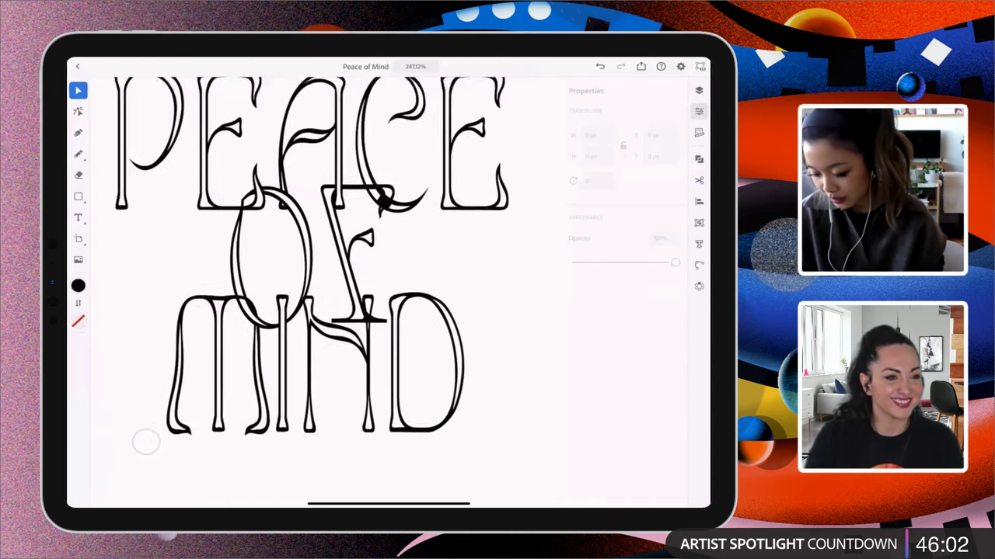
{"action": "left_click", "coordinate": [351, 226]}
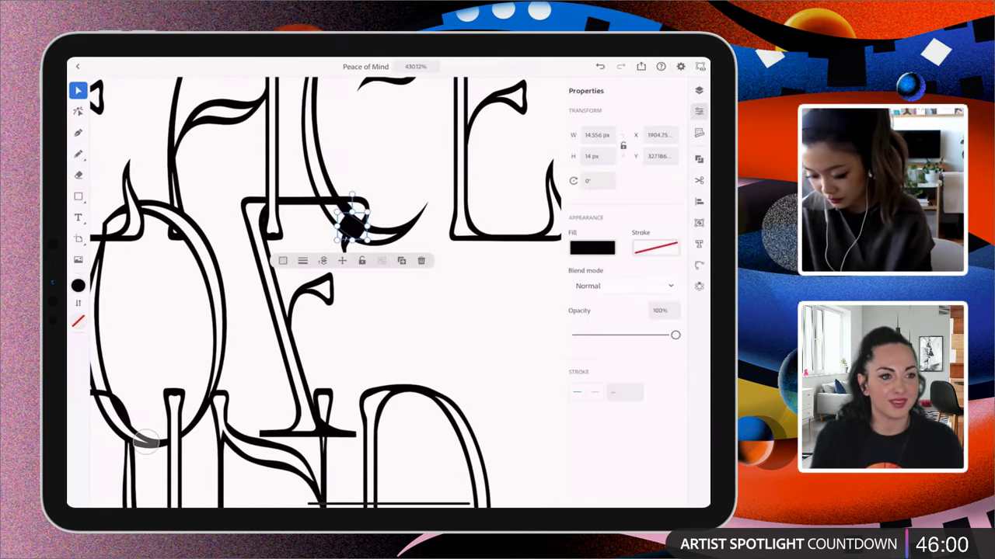
{"action": "scroll", "coordinate": [425, 261], "scroll_direction": "up", "scroll_amount": 3}
{"action": "left_click", "coordinate": [148, 441]}
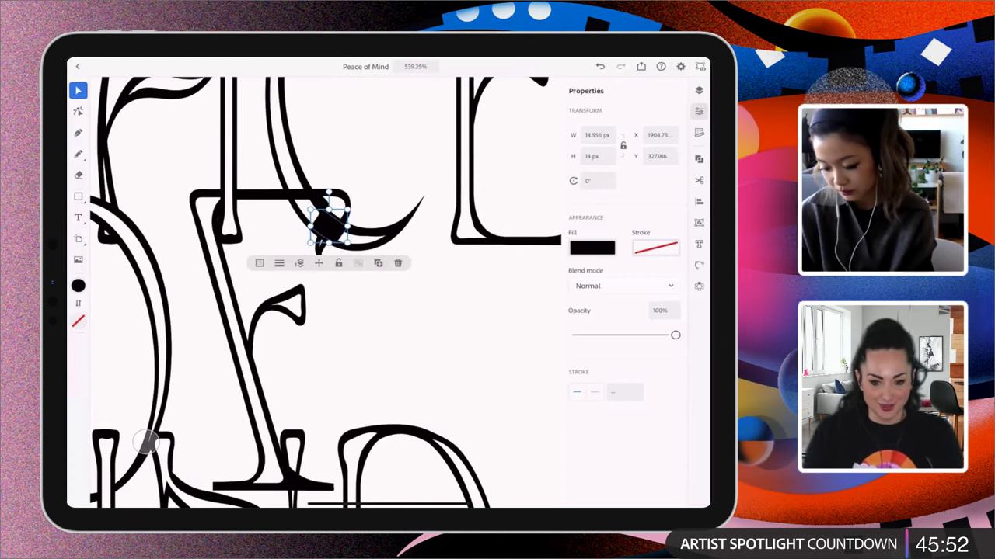
{"action": "left_click_drag", "start_coordinate": [330, 226], "coordinate": [342, 319]}
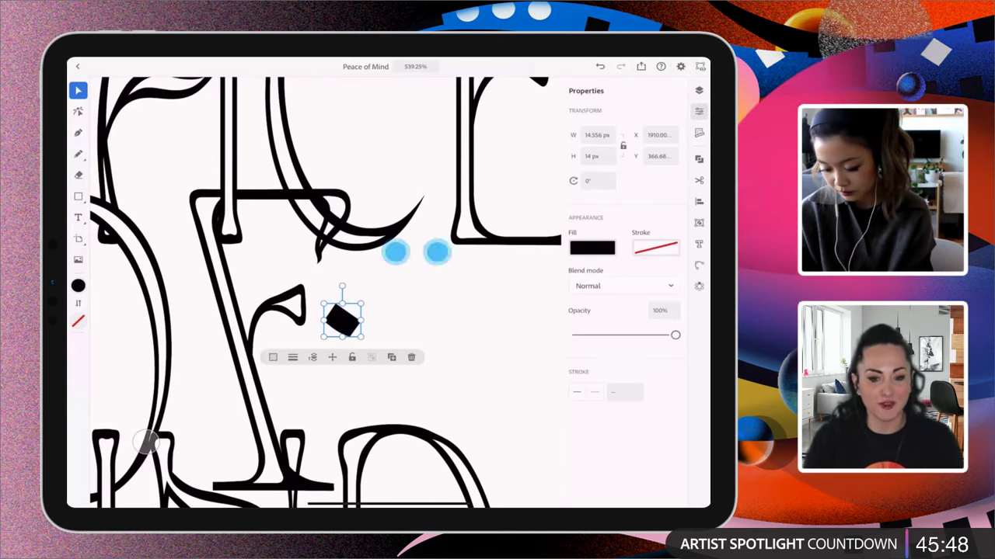
{"action": "key", "text": "ctrl+z"}
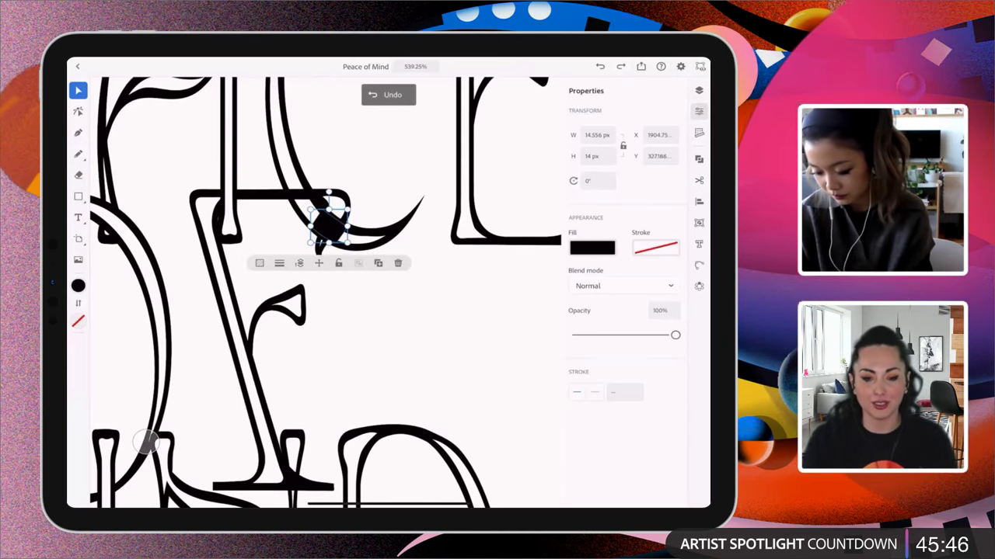
{"action": "left_click", "coordinate": [355, 223], "text": "shift"}
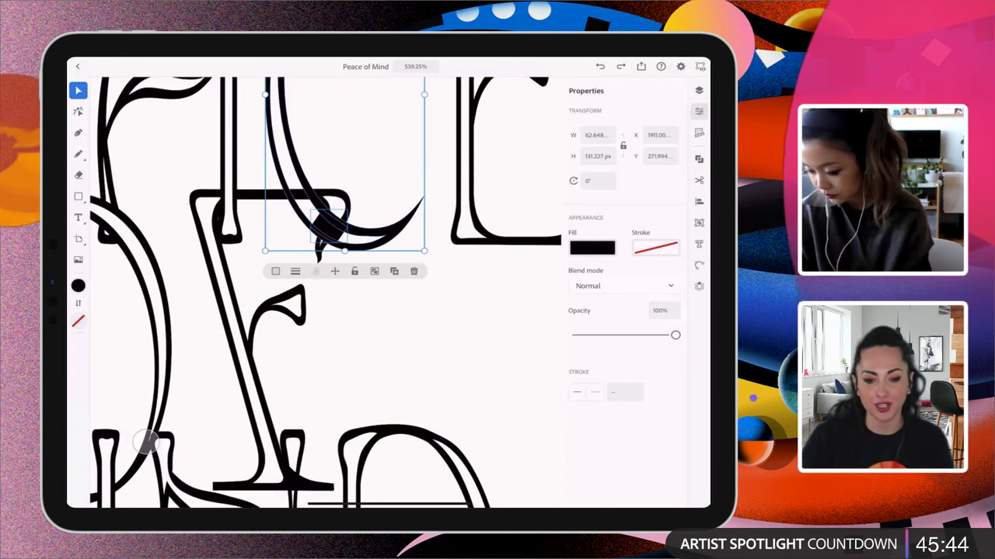
{"action": "left_click", "coordinate": [698, 159]}
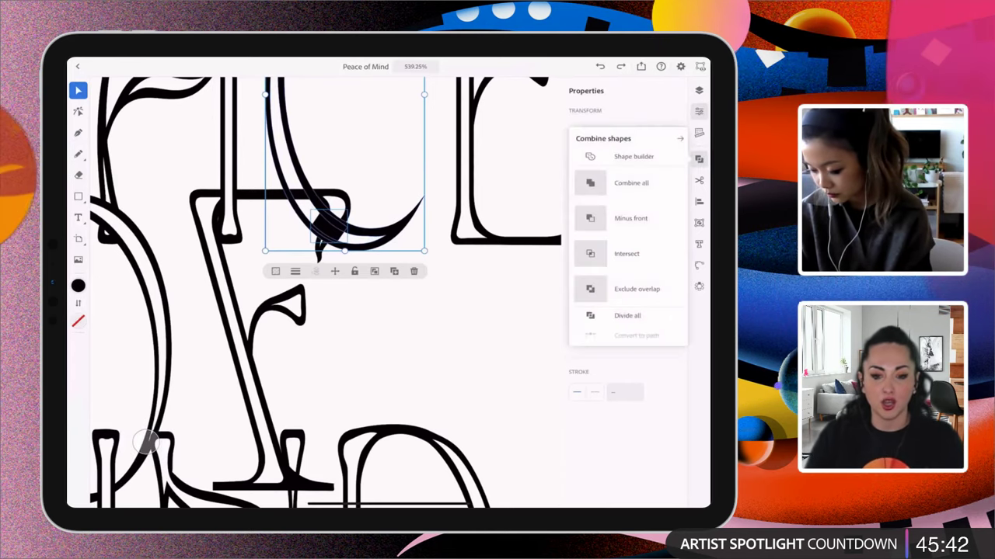
{"action": "left_click", "coordinate": [631, 218]}
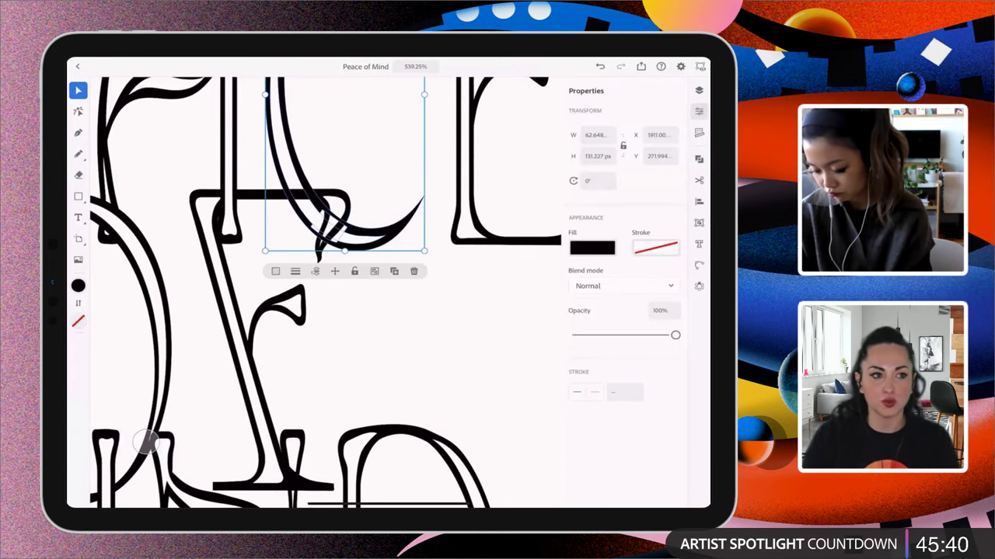
{"action": "key", "text": "ctrl+z"}
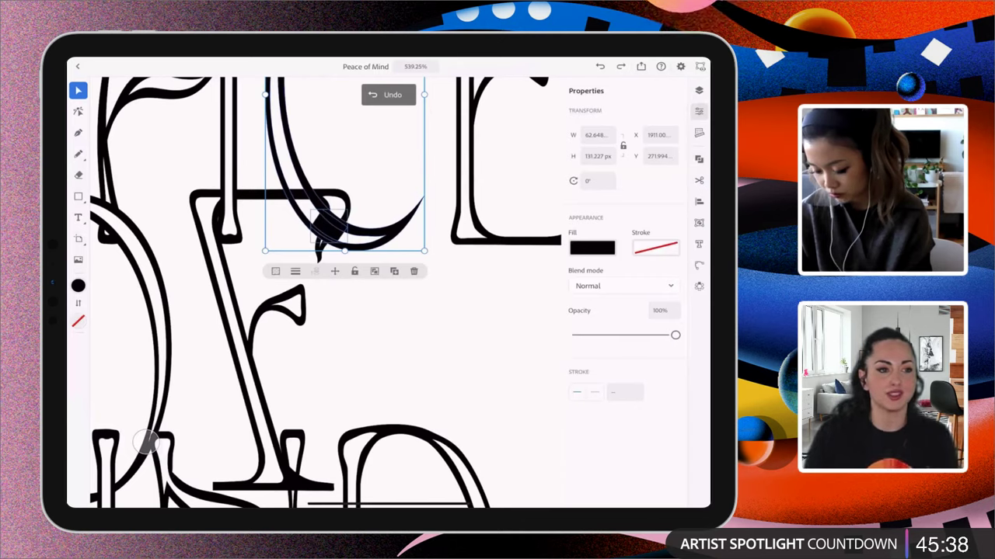
{"action": "left_click", "coordinate": [328, 223]}
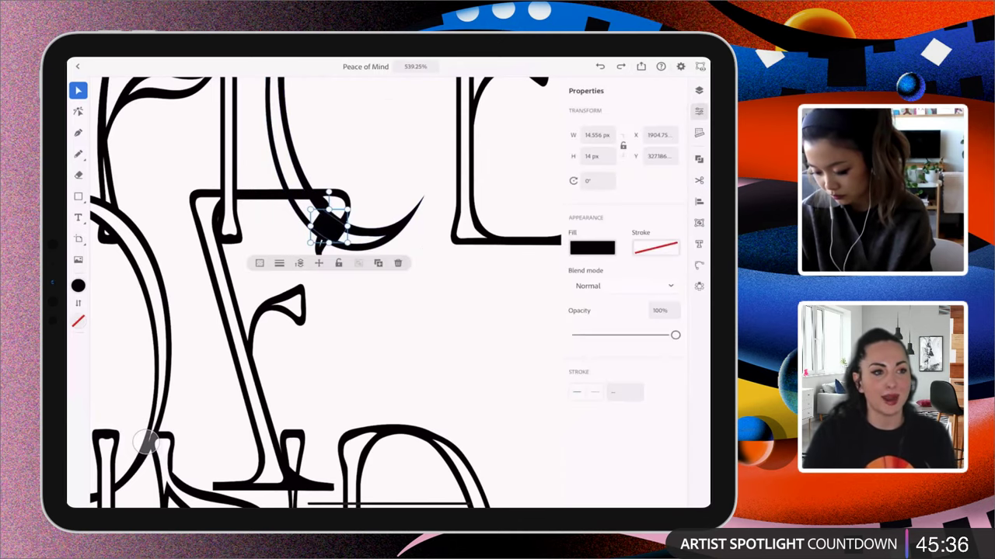
{"action": "key", "text": "Delete"}
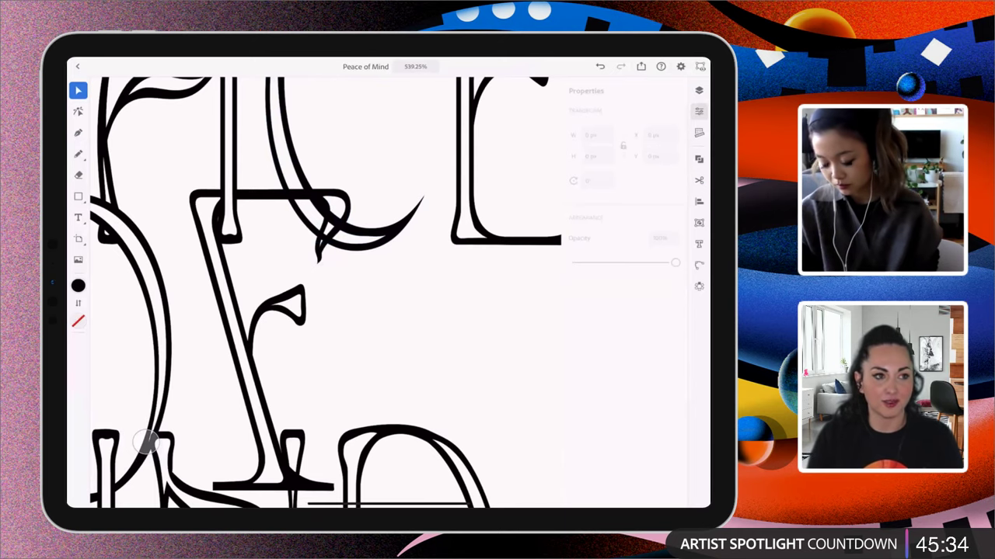
{"action": "scroll", "coordinate": [400, 334], "scroll_direction": "up", "scroll_amount": 2}
{"action": "key", "text": "ctrl+z"}
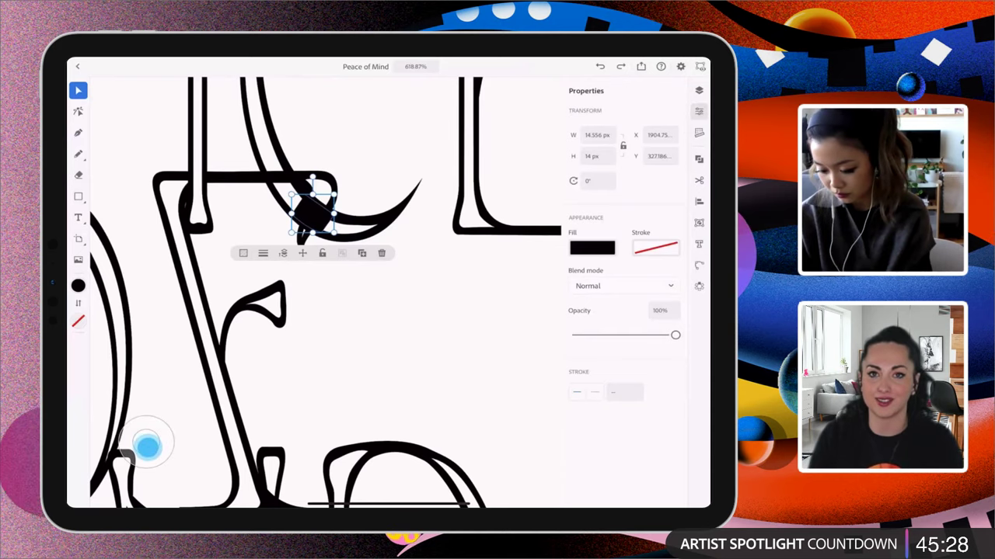
Subtract the knot shape from the F with Minus front where it crosses the A
{"action": "left_click", "coordinate": [233, 179], "text": "shift"}
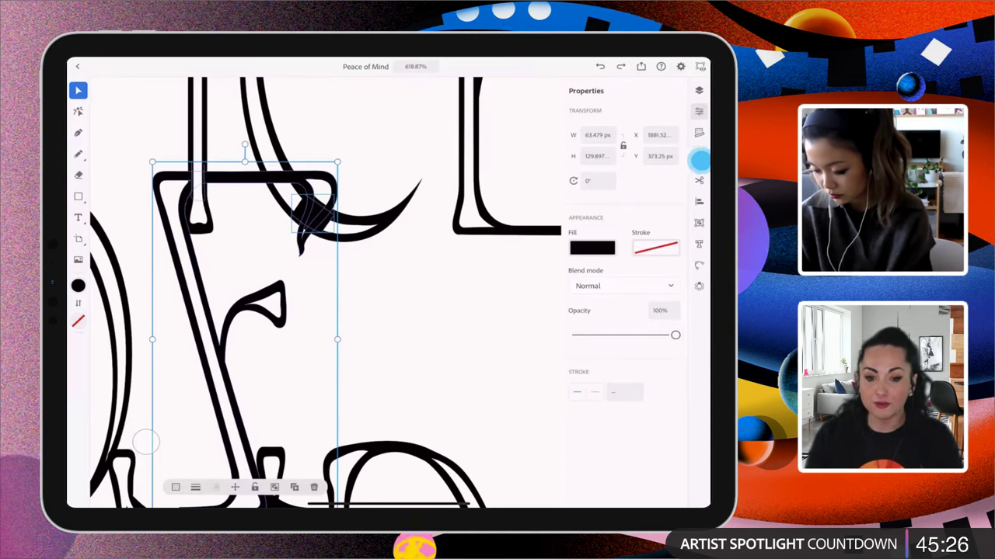
{"action": "left_click", "coordinate": [698, 158]}
{"action": "left_click", "coordinate": [640, 221]}
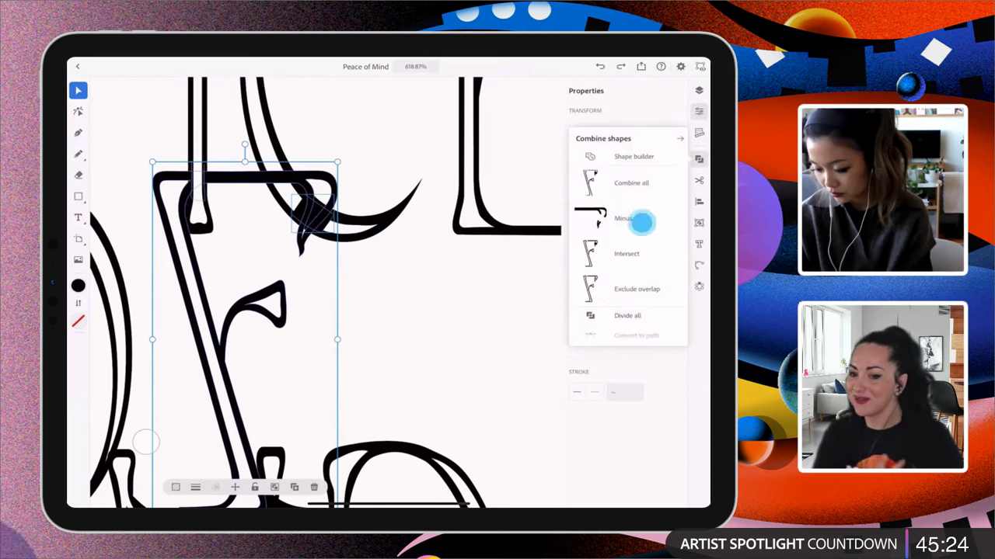
{"action": "scroll", "coordinate": [435, 327], "scroll_direction": "down", "scroll_amount": 5}
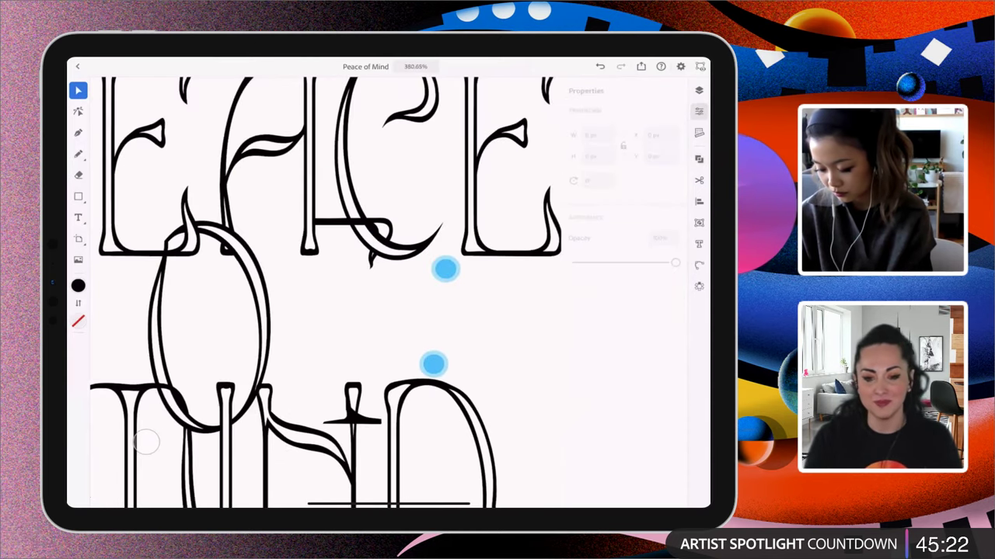
Try changing the F's stacking order, undo the change, and deselect everything
{"action": "left_click", "coordinate": [342, 326]}
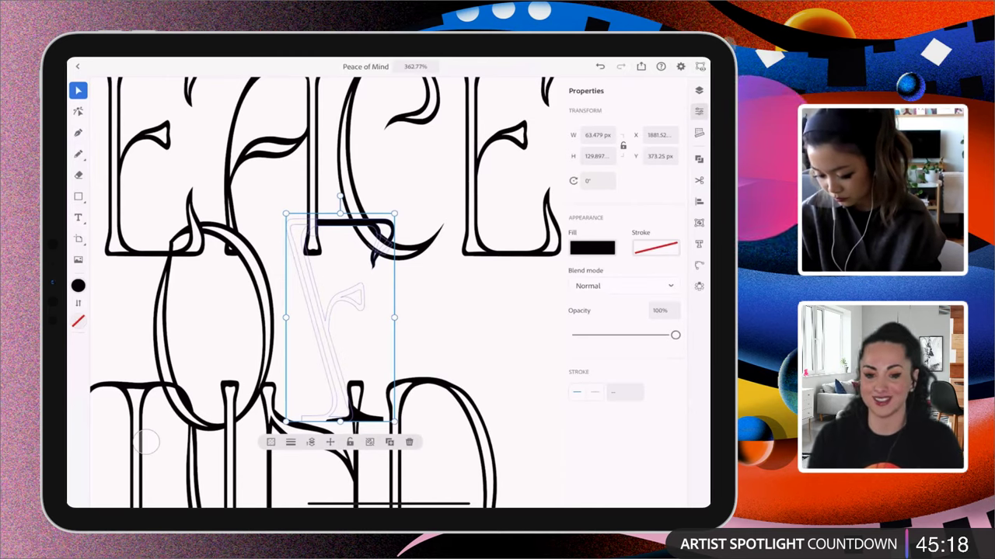
{"action": "left_click", "coordinate": [310, 442]}
{"action": "left_click_drag", "start_coordinate": [383, 440], "coordinate": [365, 439]}
{"action": "scroll", "coordinate": [467, 313], "scroll_direction": "down", "scroll_amount": 3}
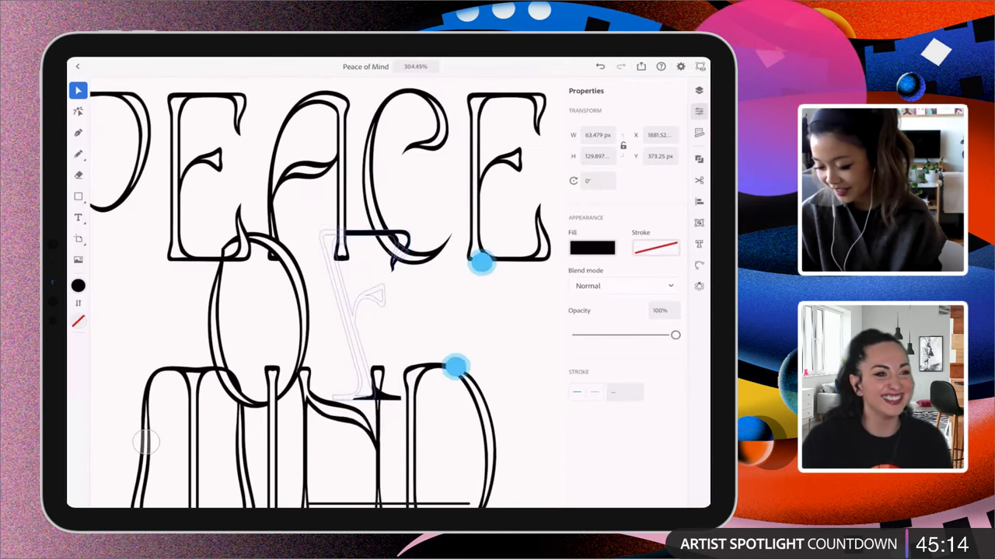
{"action": "key", "text": "ctrl+z"}
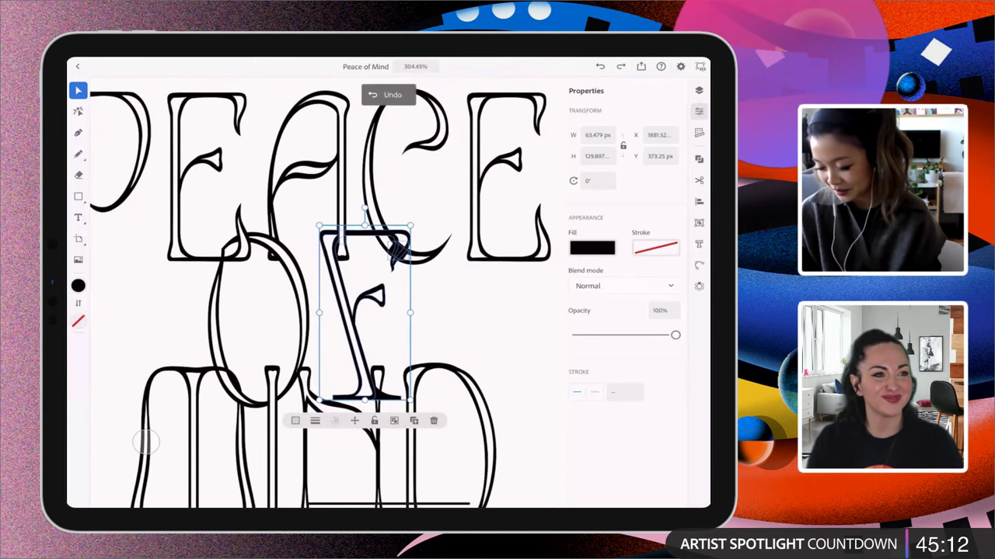
{"action": "scroll", "coordinate": [458, 319], "scroll_direction": "up", "scroll_amount": 5}
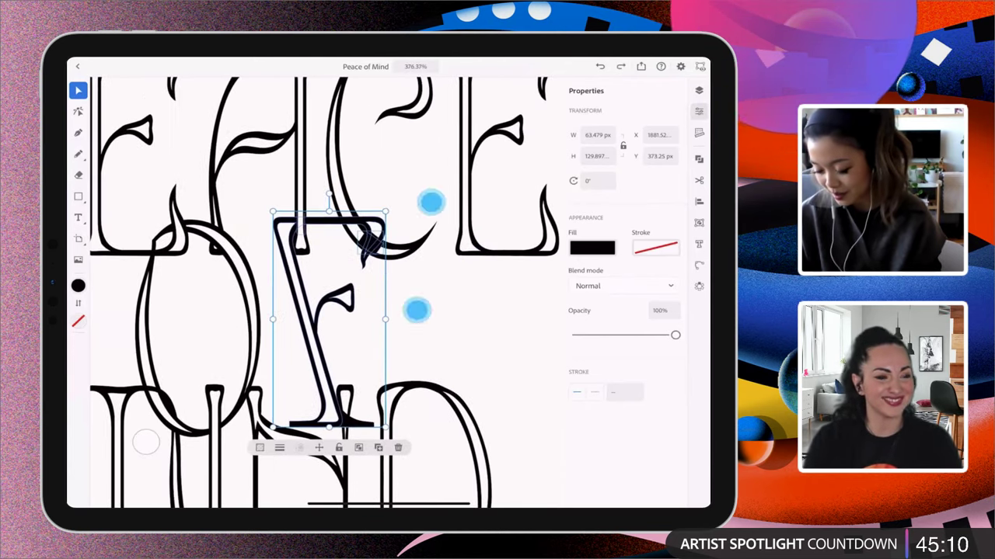
{"action": "key", "text": "Escape"}
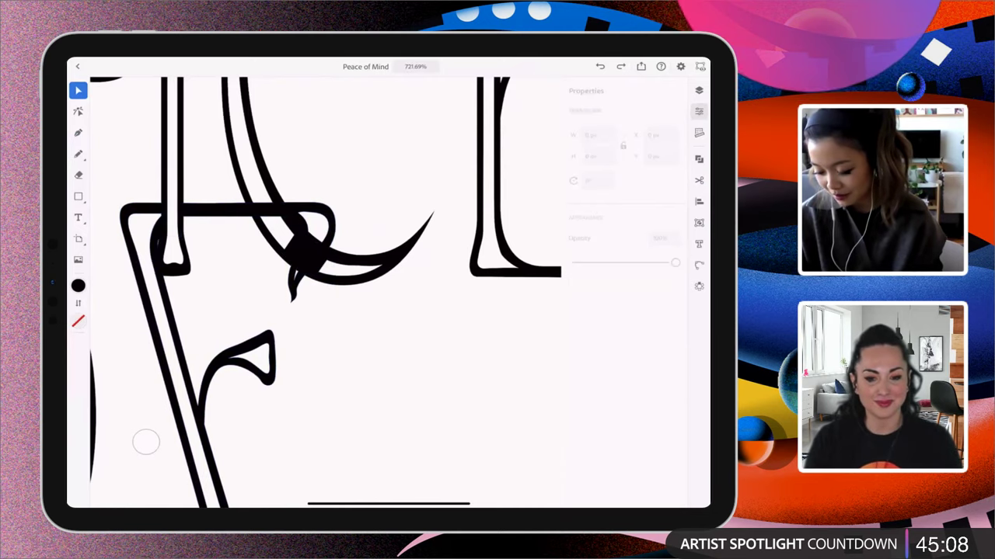
Zoom out until the whole PEACE OF MIND lettering and the pink t-shirt mockup are visible
{"action": "scroll", "coordinate": [363, 272], "scroll_direction": "up", "scroll_amount": 3}
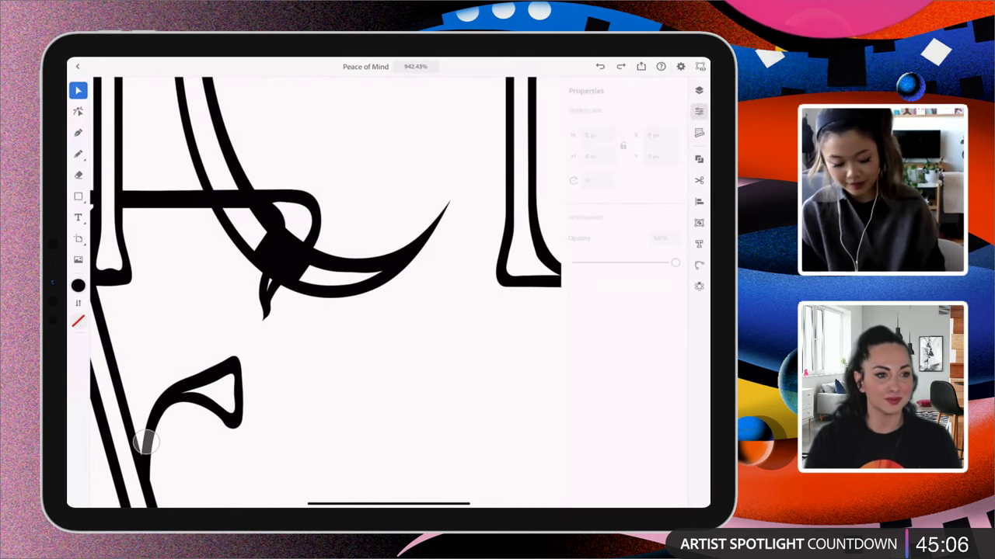
{"action": "scroll", "coordinate": [361, 334], "scroll_direction": "down", "scroll_amount": 5}
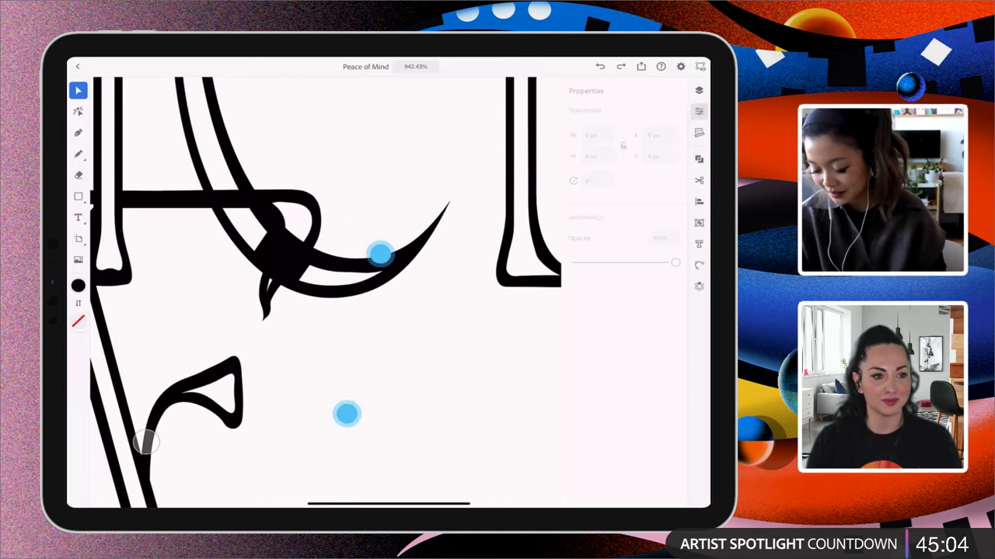
{"action": "scroll", "coordinate": [413, 306], "scroll_direction": "down", "scroll_amount": 2}
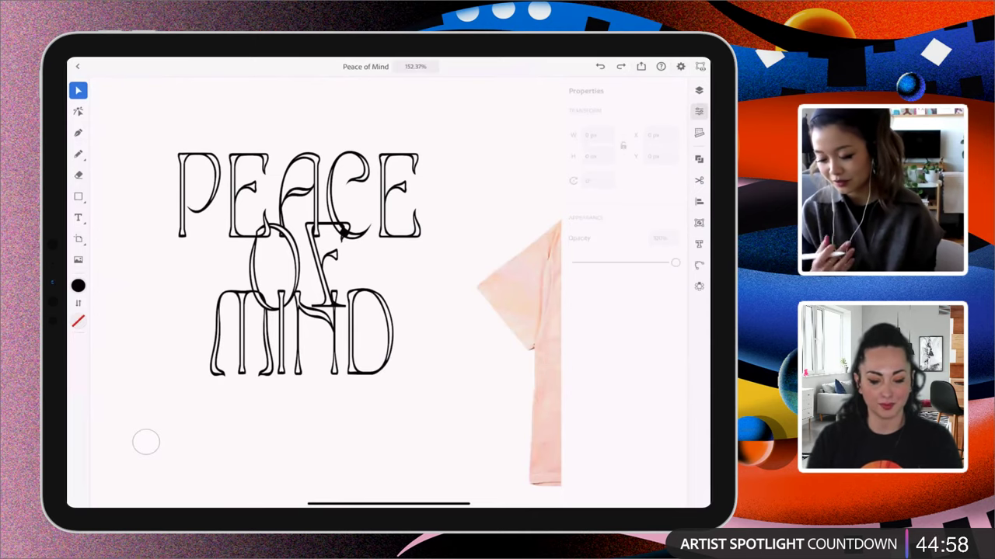
{"action": "scroll", "coordinate": [358, 321], "scroll_direction": "down", "scroll_amount": 1}
{"action": "scroll", "coordinate": [395, 360], "scroll_direction": "down", "scroll_amount": 1}
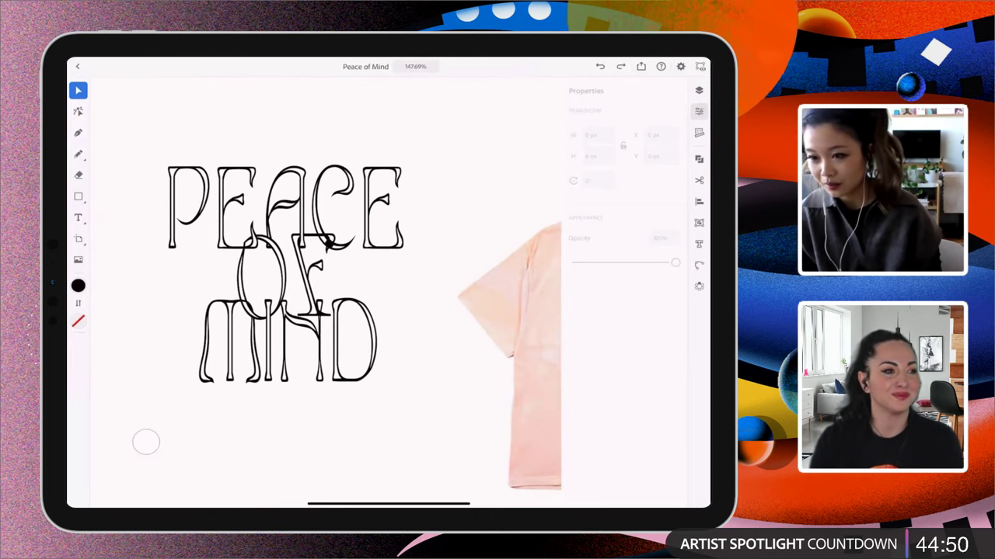
{"action": "scroll", "coordinate": [455, 299], "scroll_direction": "up", "scroll_amount": 1}
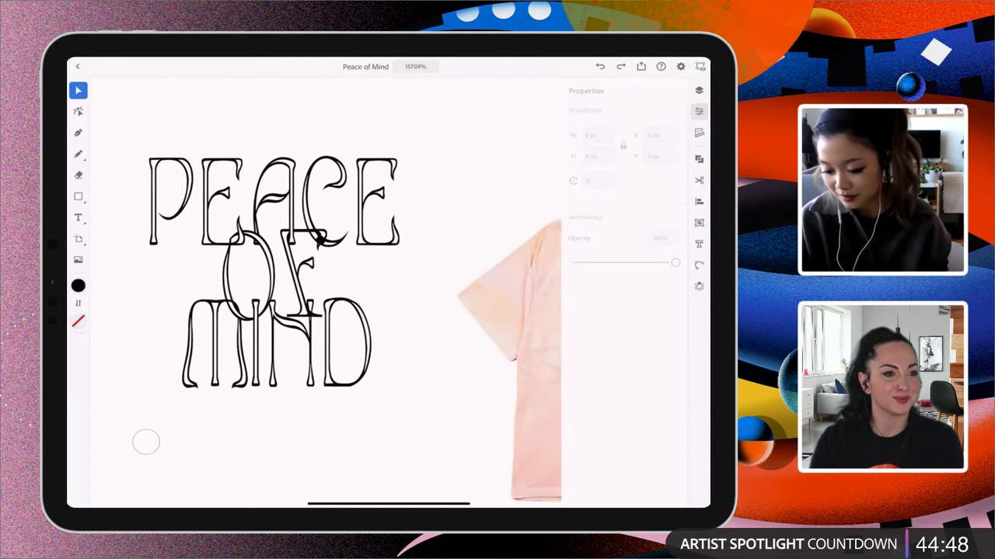
Try shrinking the P, undo it, and nudge the P slightly to the right instead
{"action": "left_click", "coordinate": [78, 111]}
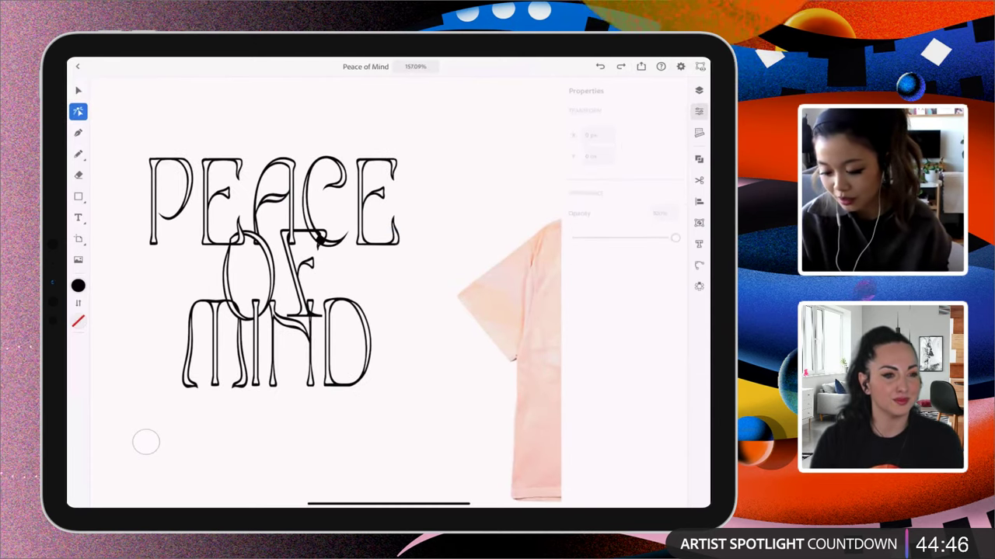
{"action": "left_click_drag", "start_coordinate": [133, 148], "coordinate": [195, 266]}
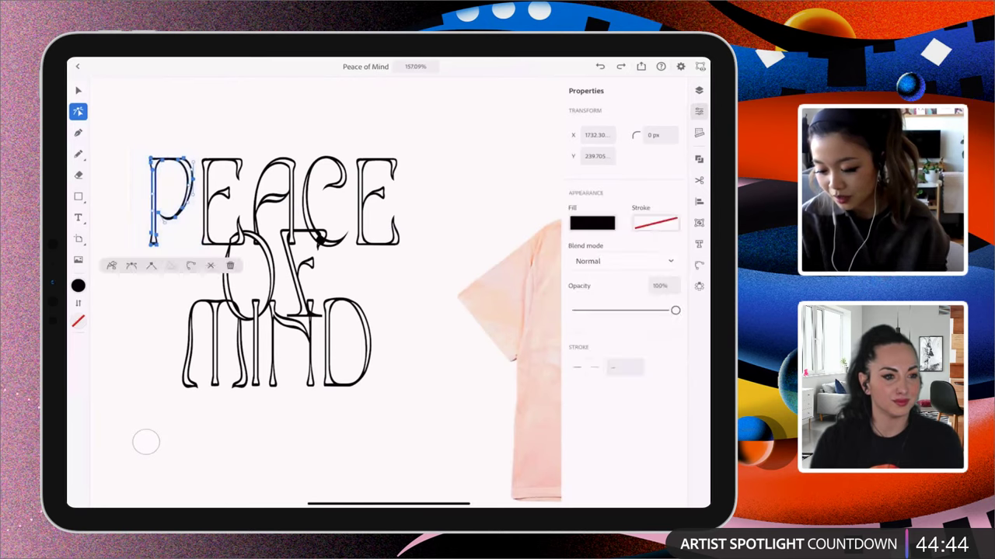
{"action": "key", "text": "v"}
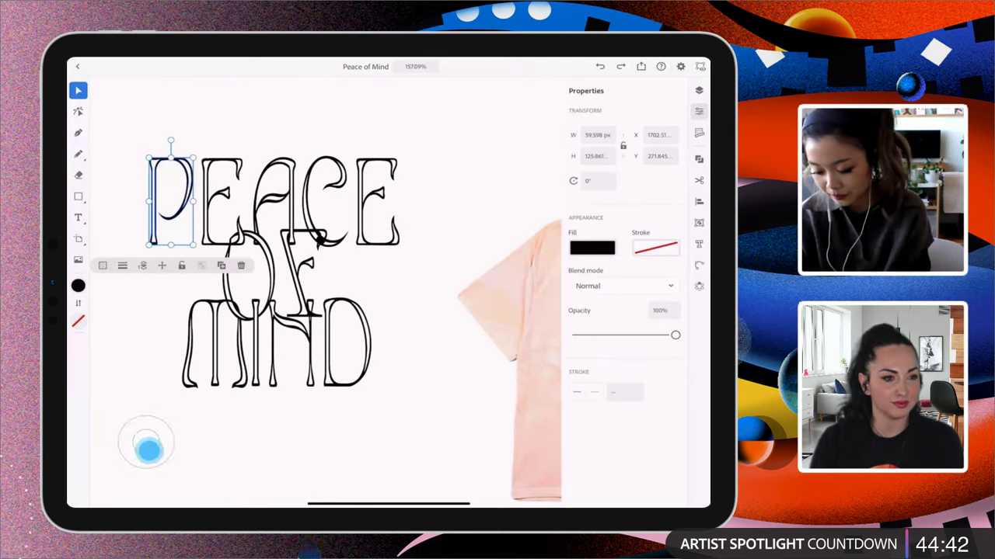
{"action": "left_click_drag", "start_coordinate": [193, 201], "coordinate": [191, 200]}
{"action": "key", "text": "ctrl+z"}
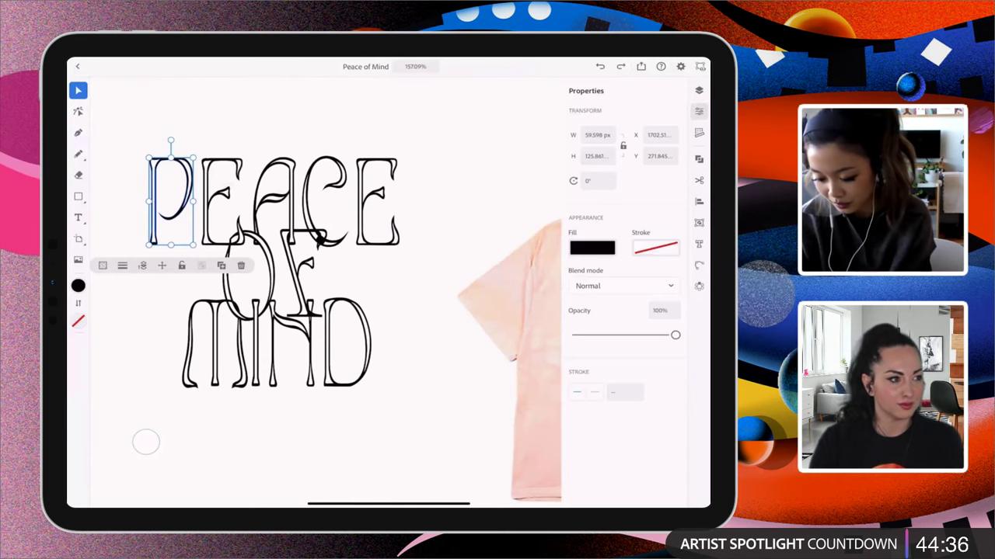
{"action": "left_click_drag", "start_coordinate": [157, 180], "coordinate": [163, 182]}
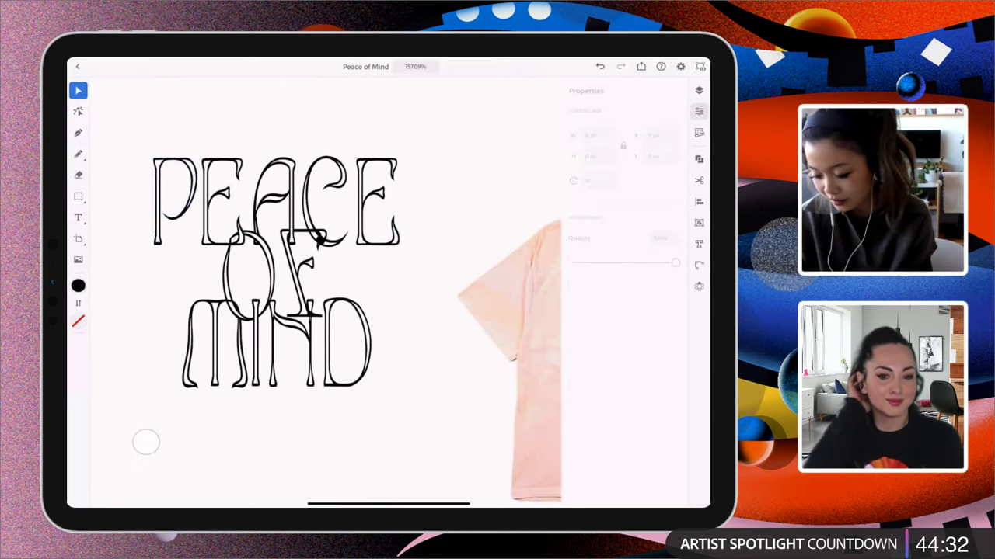
Nudge the last E of PEACE slightly left and review the spacing
{"action": "scroll", "coordinate": [409, 274], "scroll_direction": "up", "scroll_amount": 3}
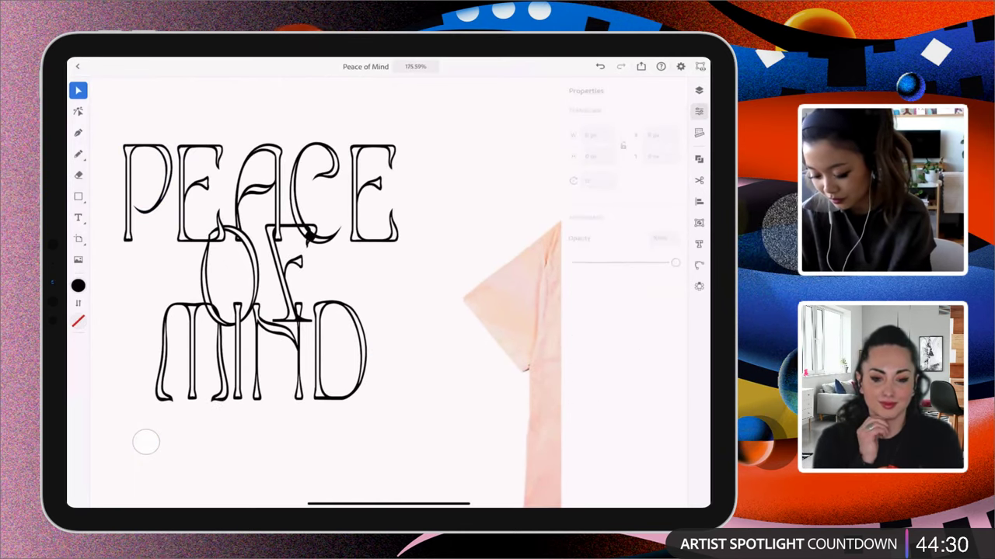
{"action": "left_click_drag", "start_coordinate": [357, 194], "coordinate": [350, 195]}
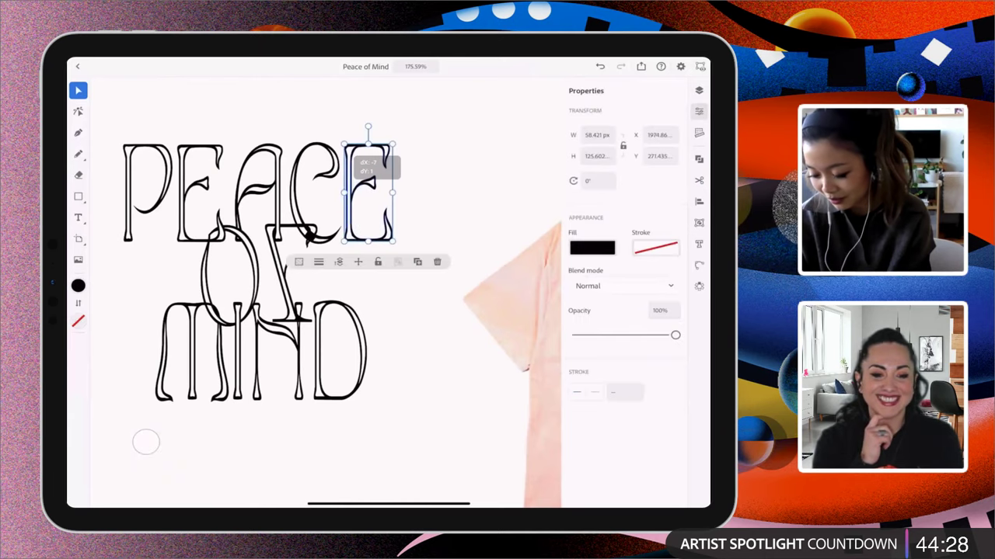
{"action": "scroll", "coordinate": [435, 245], "scroll_direction": "down", "scroll_amount": 3}
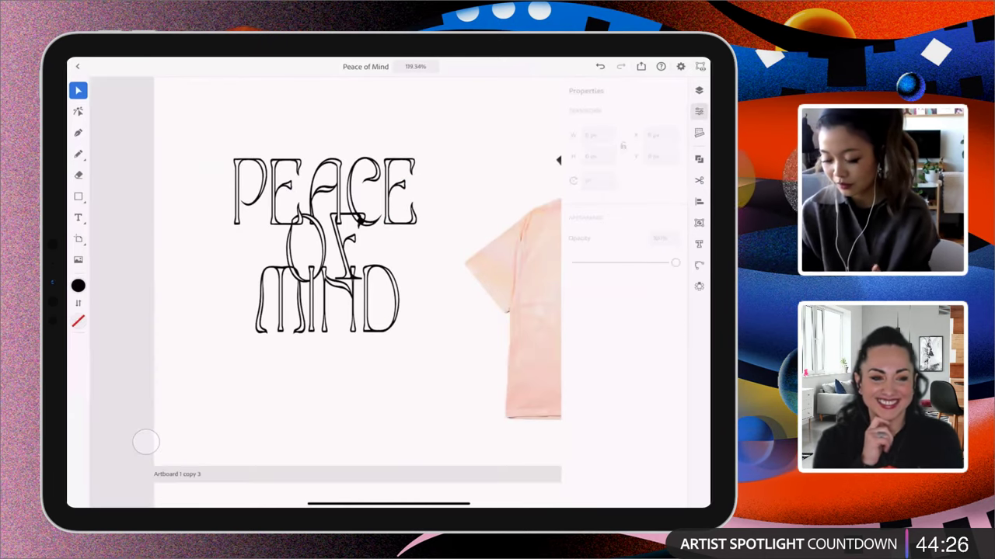
{"action": "scroll", "coordinate": [416, 291], "scroll_direction": "down", "scroll_amount": 2}
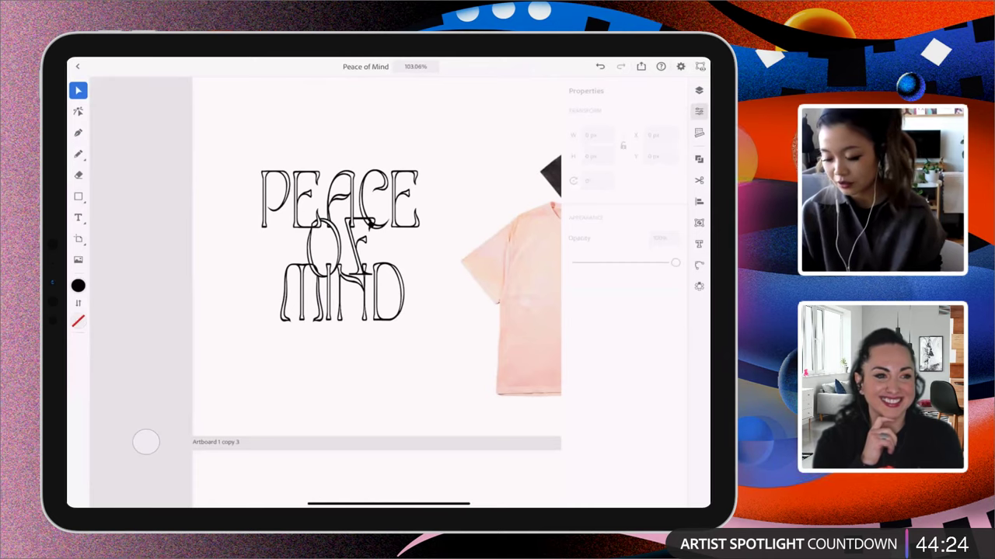
{"action": "scroll", "coordinate": [357, 248], "scroll_direction": "up", "scroll_amount": 1}
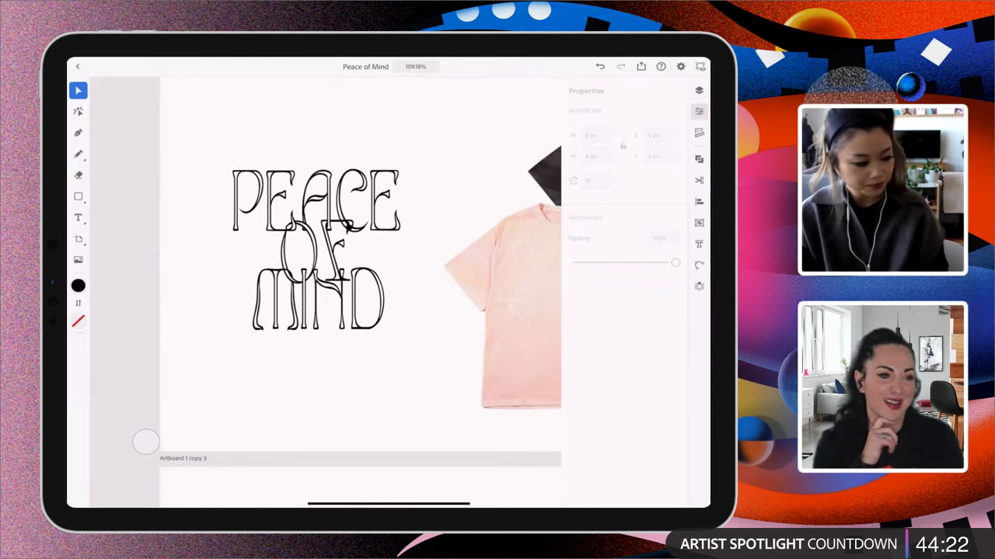
{"action": "scroll", "coordinate": [443, 337], "scroll_direction": "up", "scroll_amount": 1}
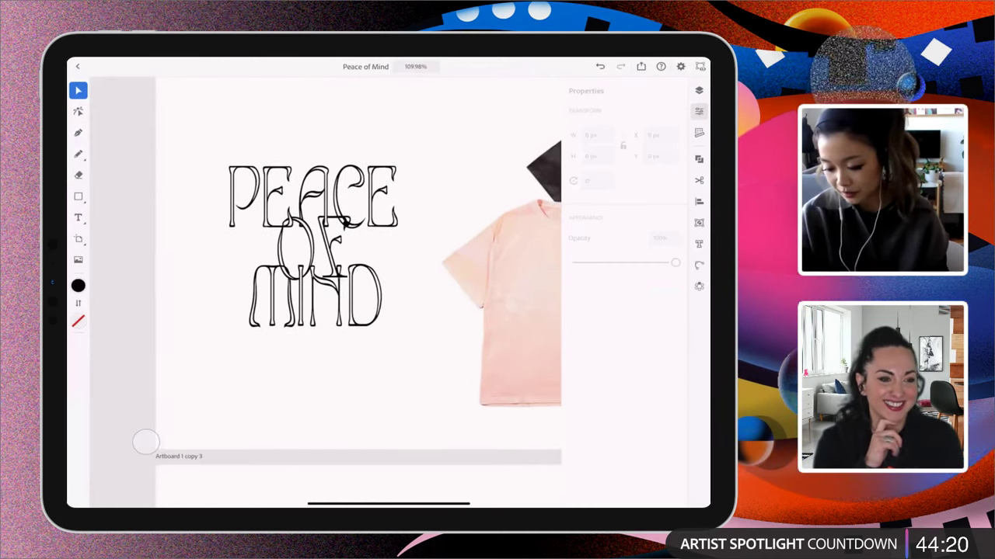
{"action": "scroll", "coordinate": [432, 281], "scroll_direction": "down", "scroll_amount": 2}
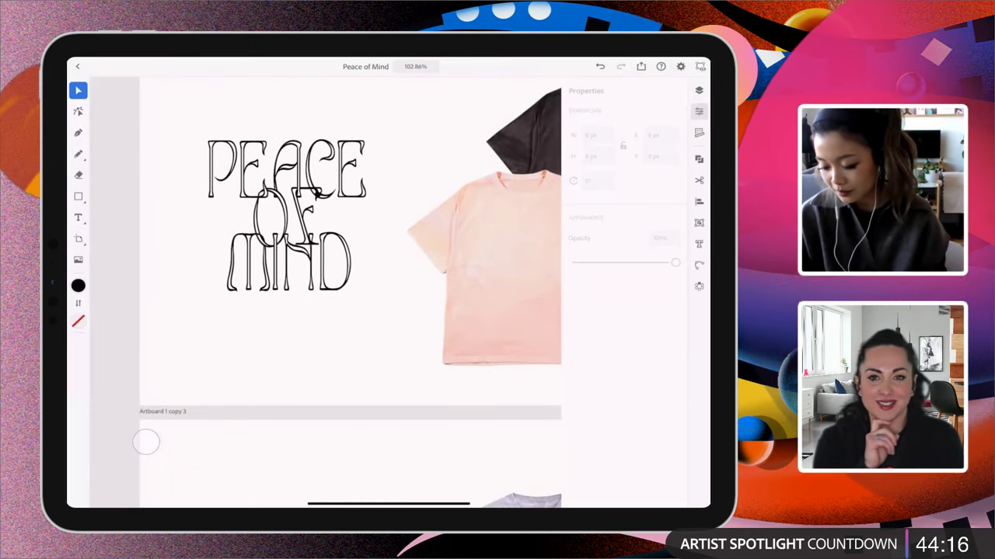
{"action": "scroll", "coordinate": [435, 295], "scroll_direction": "up", "scroll_amount": 1}
{"action": "scroll", "coordinate": [434, 310], "scroll_direction": "down", "scroll_amount": 1}
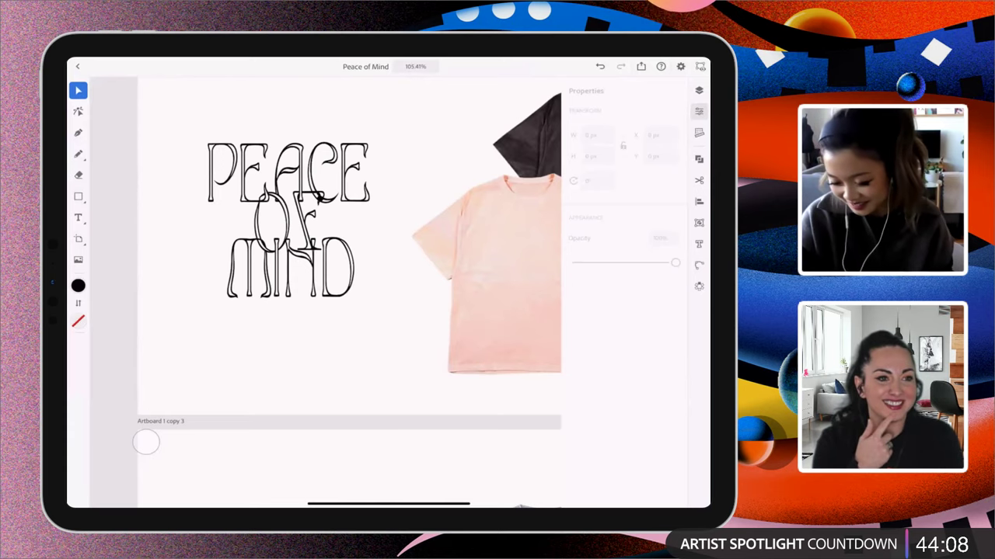
Switch to the Pencil tool and zoom in on the lettering
{"action": "left_click", "coordinate": [77, 155]}
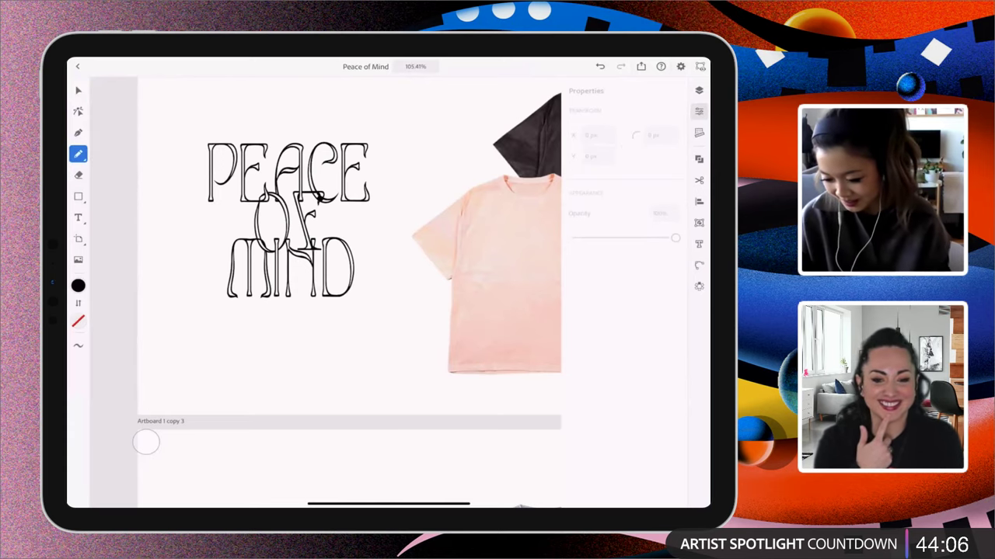
{"action": "scroll", "coordinate": [393, 276], "scroll_direction": "up", "scroll_amount": 1}
{"action": "scroll", "coordinate": [437, 215], "scroll_direction": "up", "scroll_amount": 2}
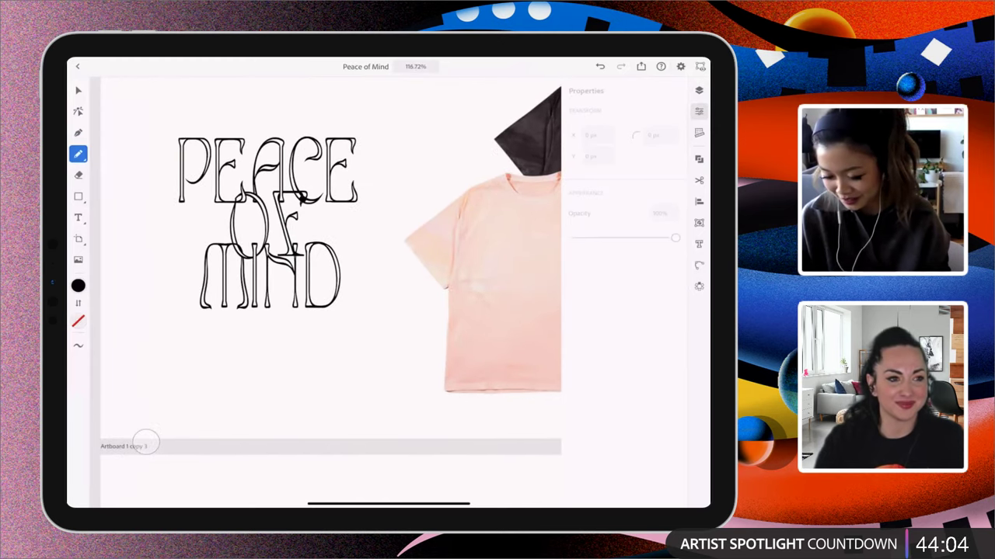
{"action": "scroll", "coordinate": [356, 211], "scroll_direction": "up", "scroll_amount": 2}
{"action": "scroll", "coordinate": [404, 228], "scroll_direction": "down", "scroll_amount": 2}
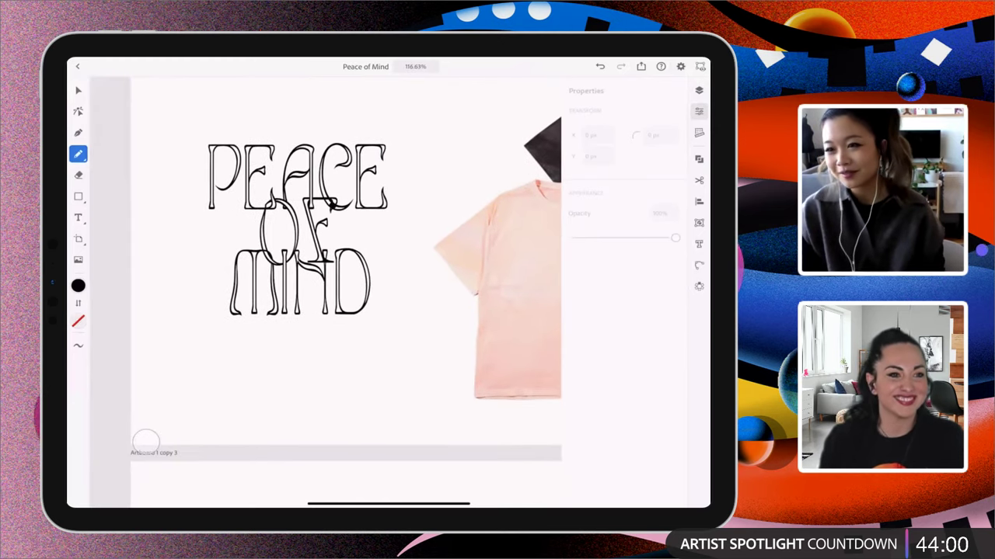
{"action": "scroll", "coordinate": [424, 338], "scroll_direction": "down", "scroll_amount": 3}
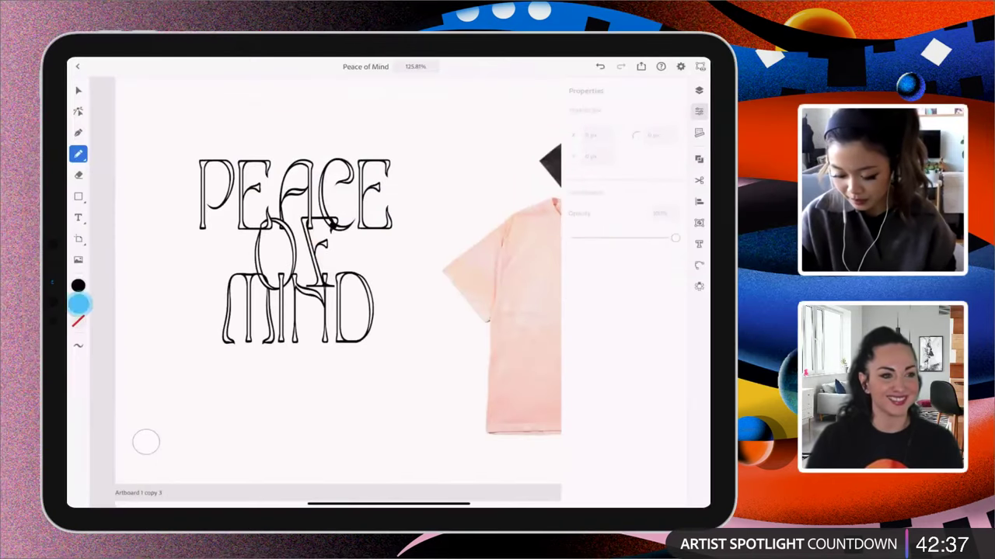
Swap fill and stroke so new strokes are black with no fill, and reposition the view of the lettering
{"action": "left_click", "coordinate": [78, 305]}
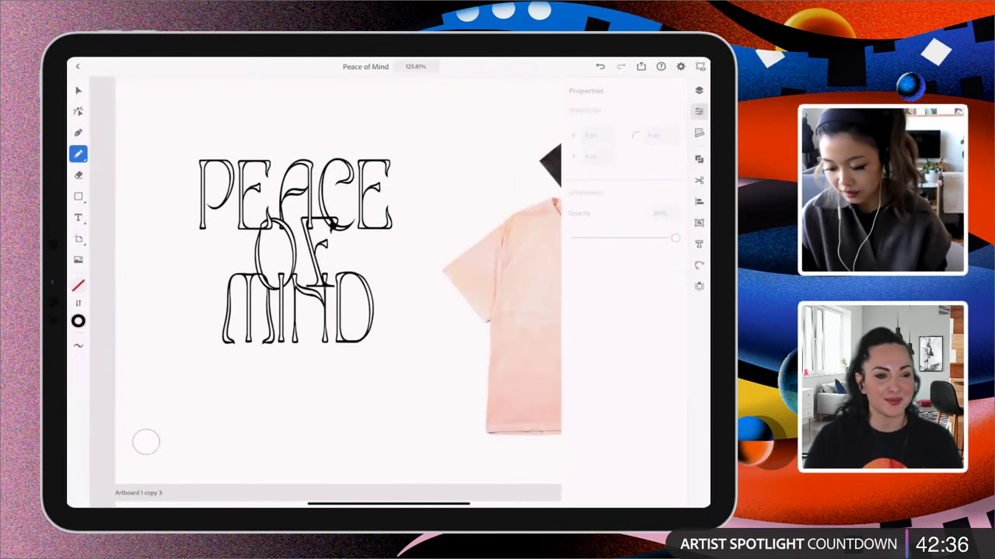
{"action": "left_click_drag", "start_coordinate": [337, 256], "coordinate": [371, 236]}
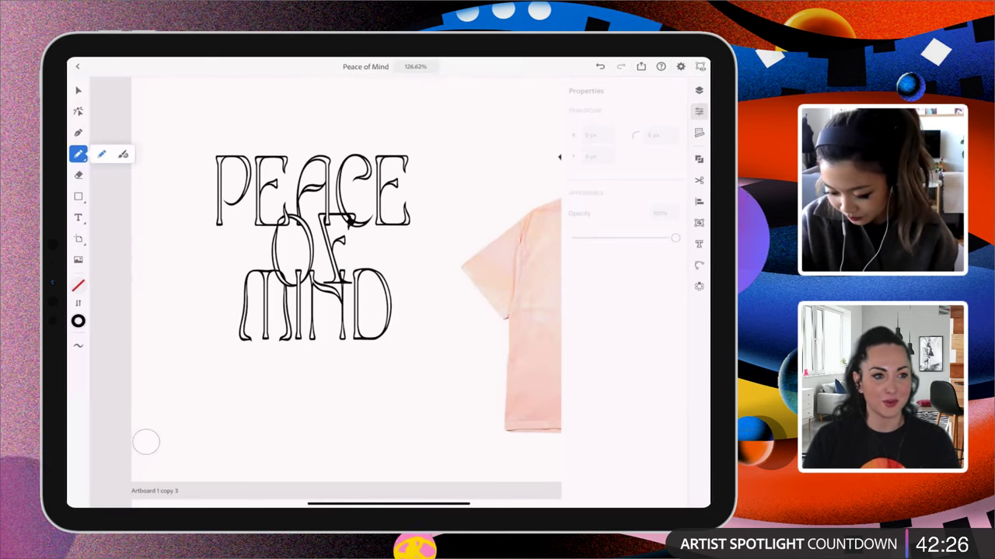
{"action": "left_click_drag", "start_coordinate": [382, 314], "coordinate": [382, 312]}
{"action": "scroll", "coordinate": [381, 313], "scroll_direction": "down", "scroll_amount": 1}
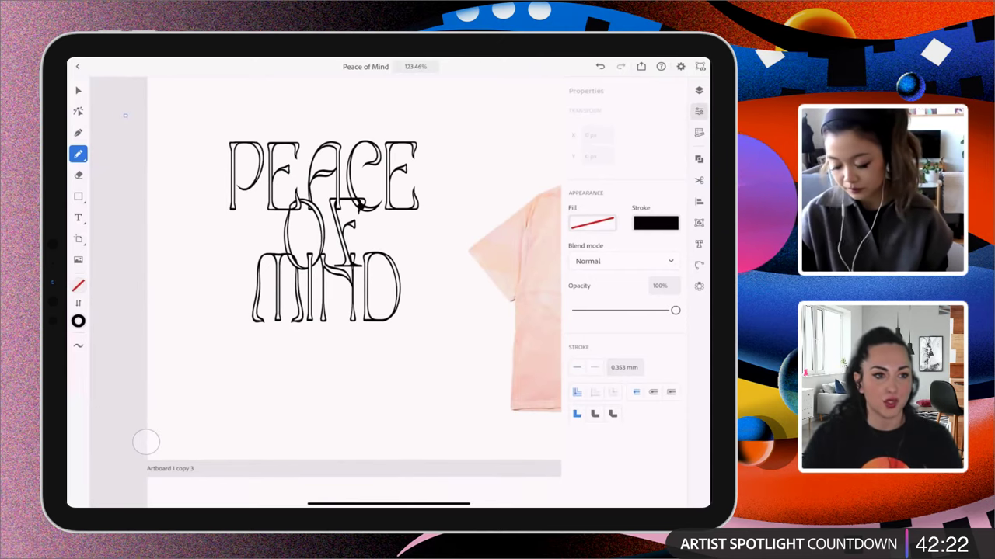
{"action": "left_click_drag", "start_coordinate": [371, 357], "coordinate": [353, 372]}
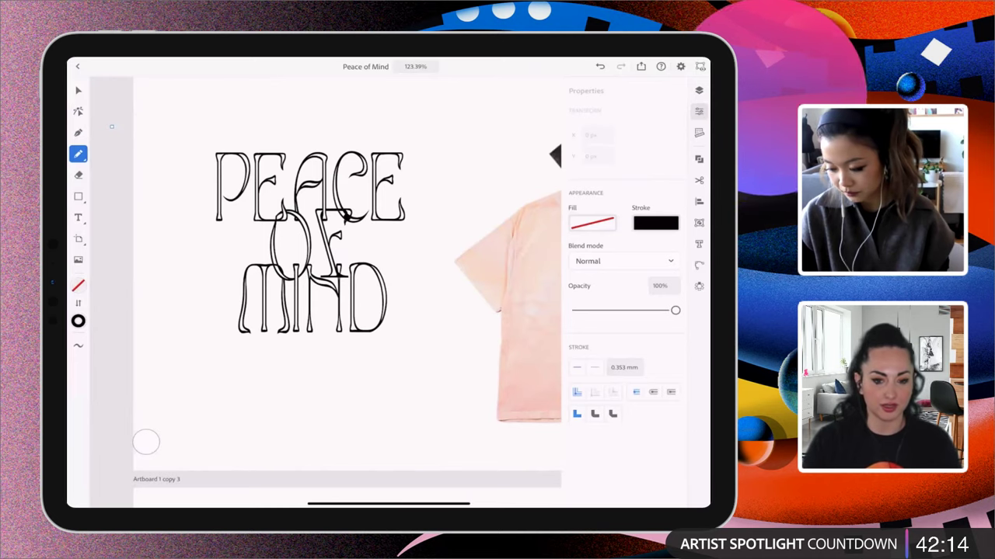
{"action": "scroll", "coordinate": [342, 202], "scroll_direction": "up", "scroll_amount": 5}
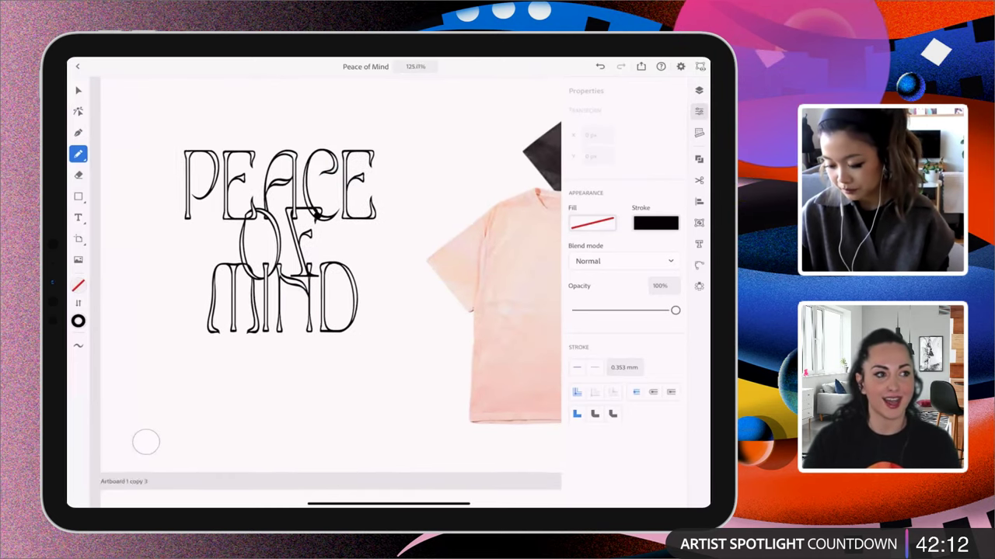
{"action": "scroll", "coordinate": [432, 311], "scroll_direction": "down", "scroll_amount": 3}
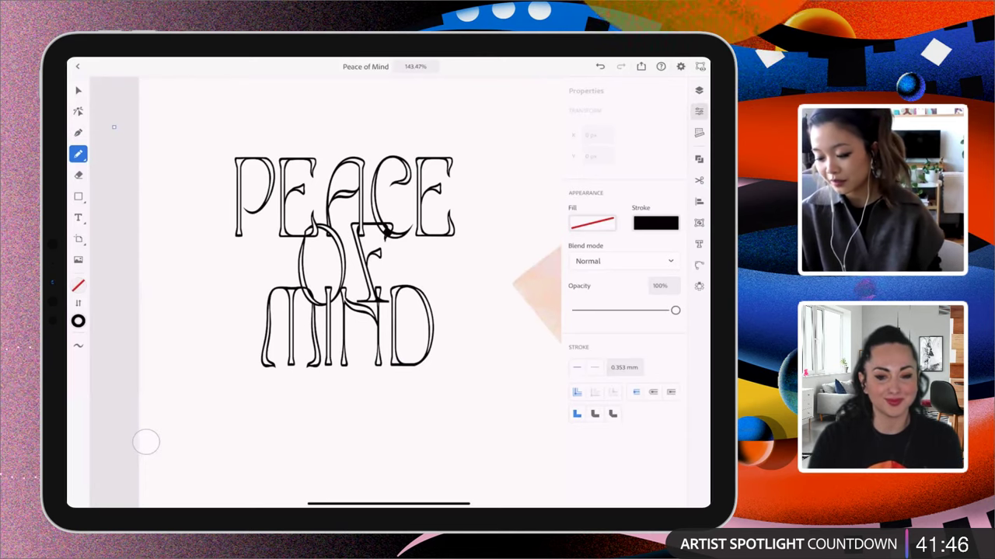
Zoom in on the O and F junction and bring up the Combine shapes options
{"action": "scroll", "coordinate": [357, 248], "scroll_direction": "up", "scroll_amount": 10}
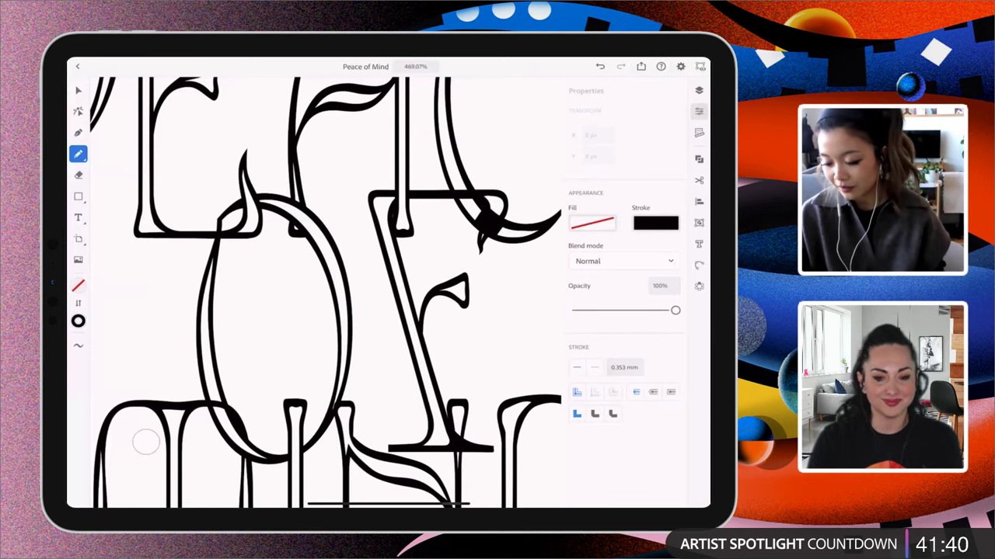
{"action": "scroll", "coordinate": [389, 280], "scroll_direction": "down", "scroll_amount": 10}
{"action": "scroll", "coordinate": [389, 280], "scroll_direction": "up", "scroll_amount": 6}
{"action": "scroll", "coordinate": [358, 279], "scroll_direction": "up", "scroll_amount": 4}
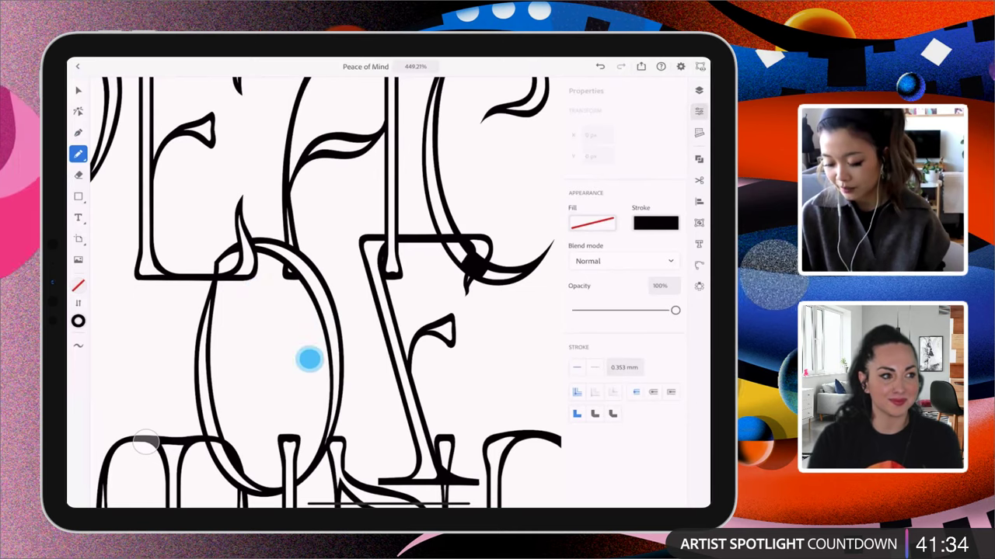
{"action": "scroll", "coordinate": [348, 256], "scroll_direction": "up", "scroll_amount": 3}
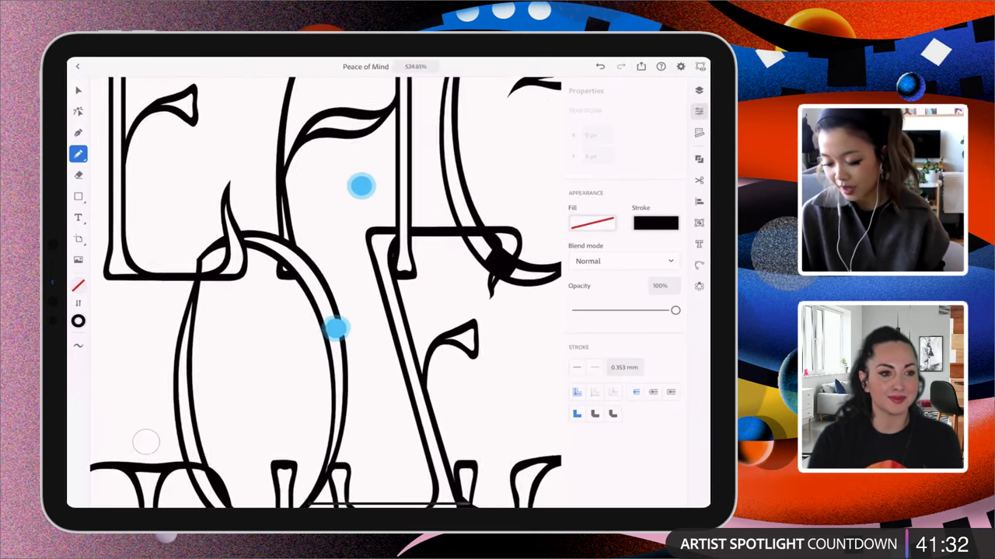
{"action": "scroll", "coordinate": [348, 257], "scroll_direction": "down", "scroll_amount": 3}
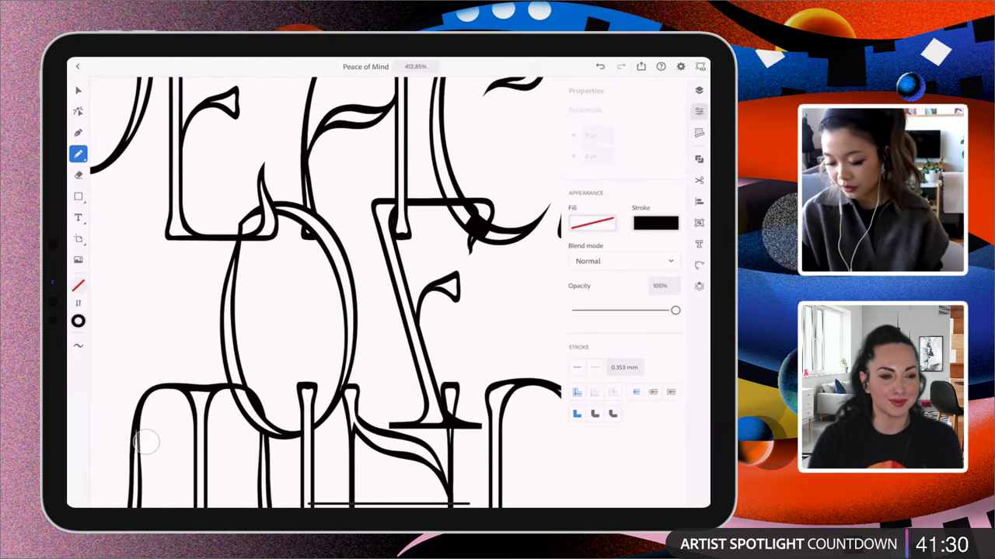
{"action": "scroll", "coordinate": [417, 307], "scroll_direction": "down", "scroll_amount": 1}
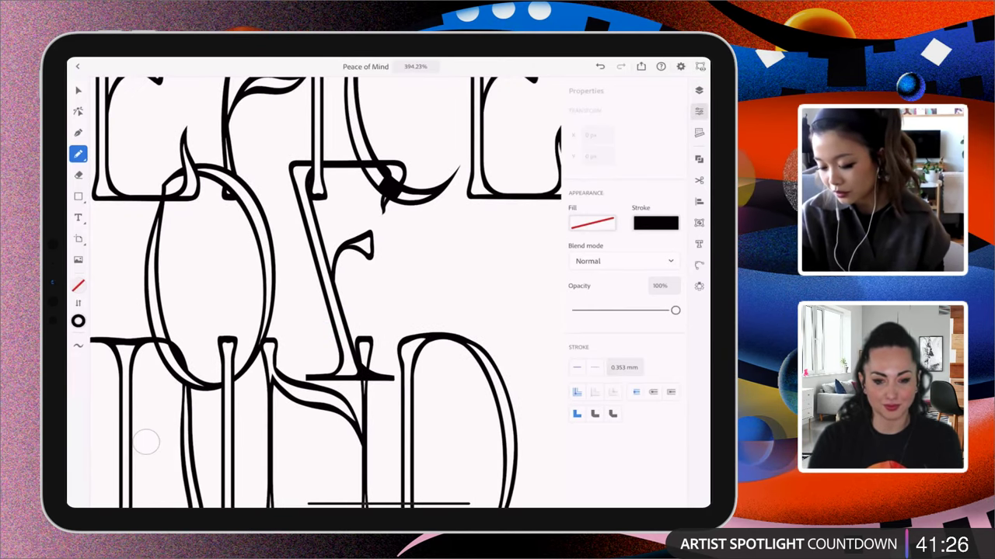
{"action": "scroll", "coordinate": [146, 441], "scroll_direction": "down", "scroll_amount": 2}
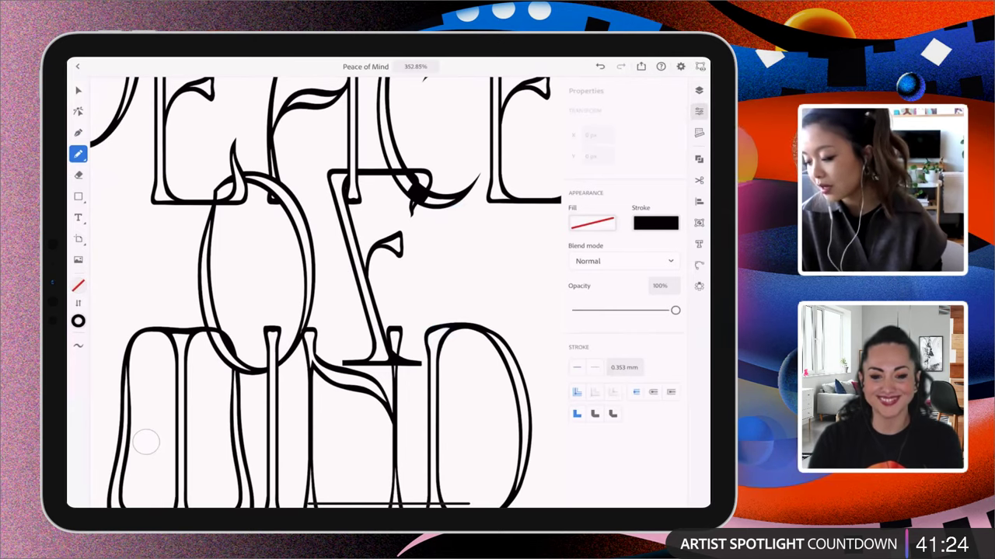
{"action": "left_click", "coordinate": [699, 160]}
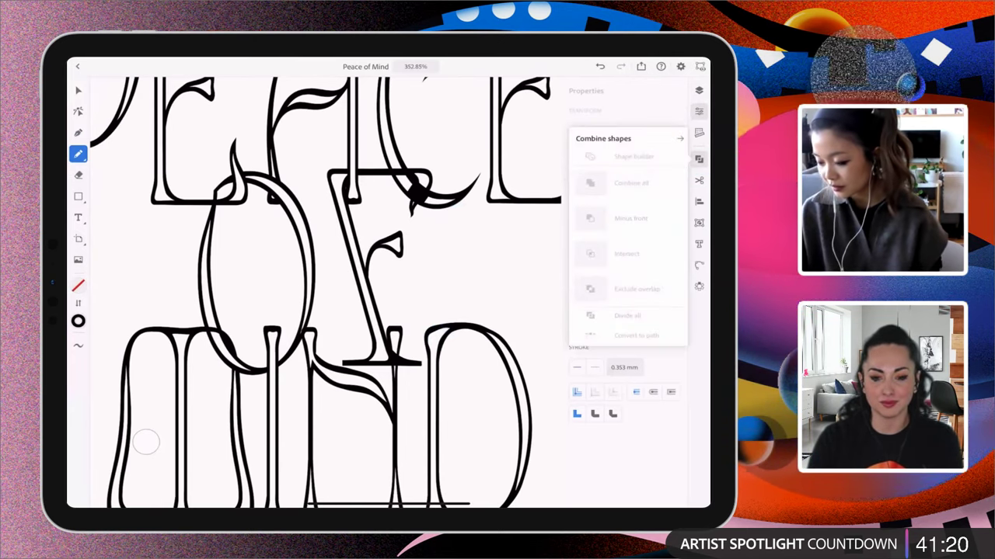
Close Combine shapes and undo the stray straight pencil line across the lettering
{"action": "left_click", "coordinate": [699, 160]}
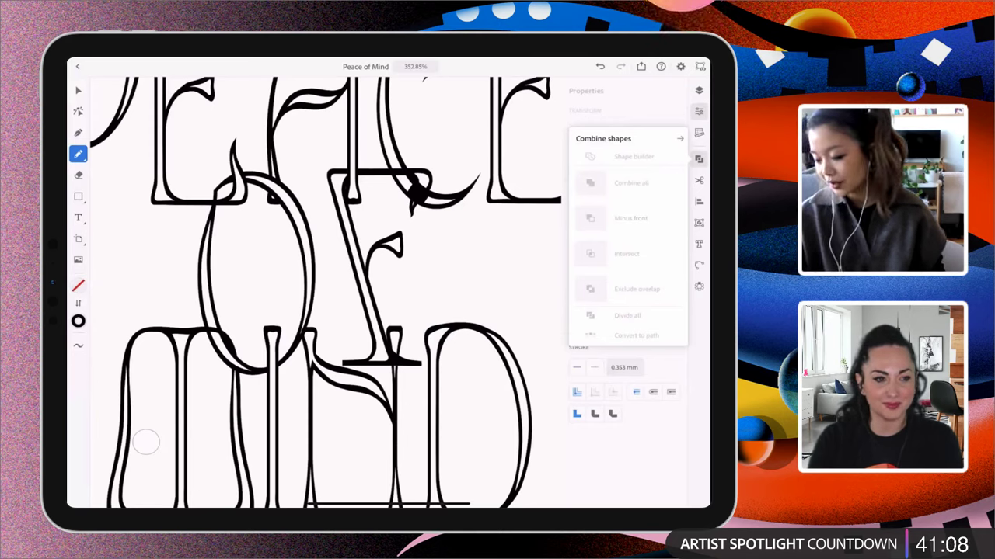
{"action": "left_click_drag", "start_coordinate": [522, 251], "coordinate": [93, 77]}
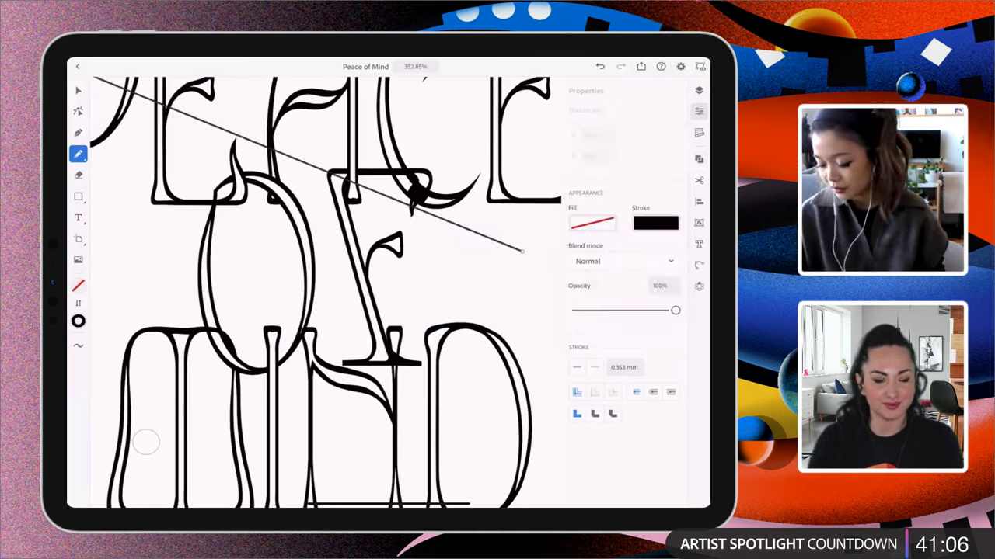
{"action": "key", "text": "ctrl+z"}
{"action": "scroll", "coordinate": [439, 247], "scroll_direction": "down", "scroll_amount": 4}
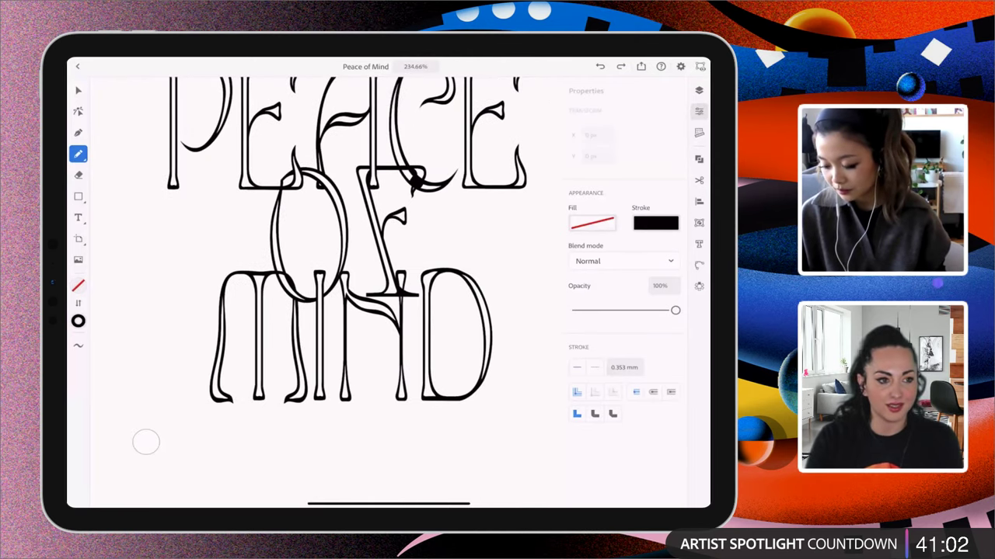
{"action": "scroll", "coordinate": [420, 291], "scroll_direction": "down", "scroll_amount": 2}
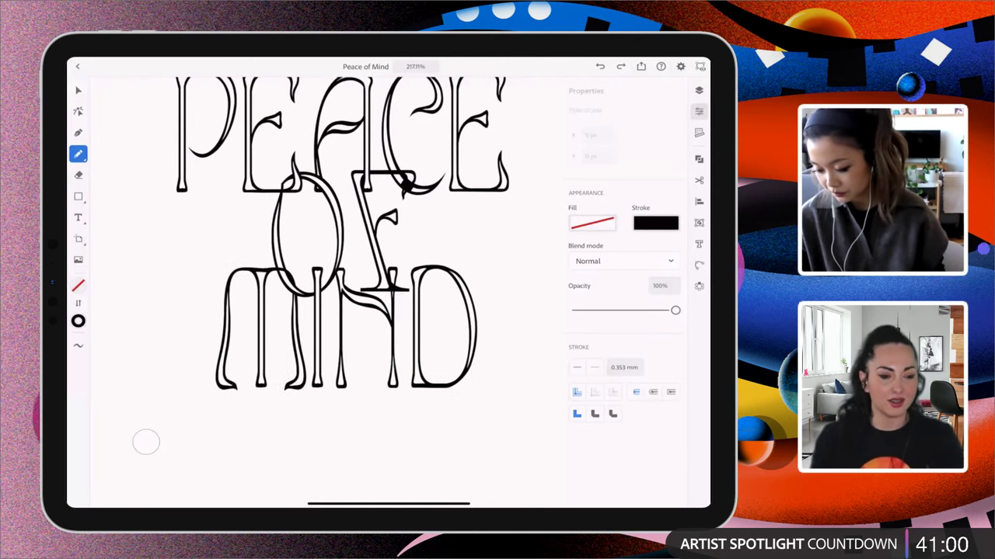
{"action": "scroll", "coordinate": [374, 293], "scroll_direction": "up", "scroll_amount": 2}
Hide the Properties panel, undo a second stray stroke near the C, and return to the Selection tool
{"action": "left_click", "coordinate": [699, 111]}
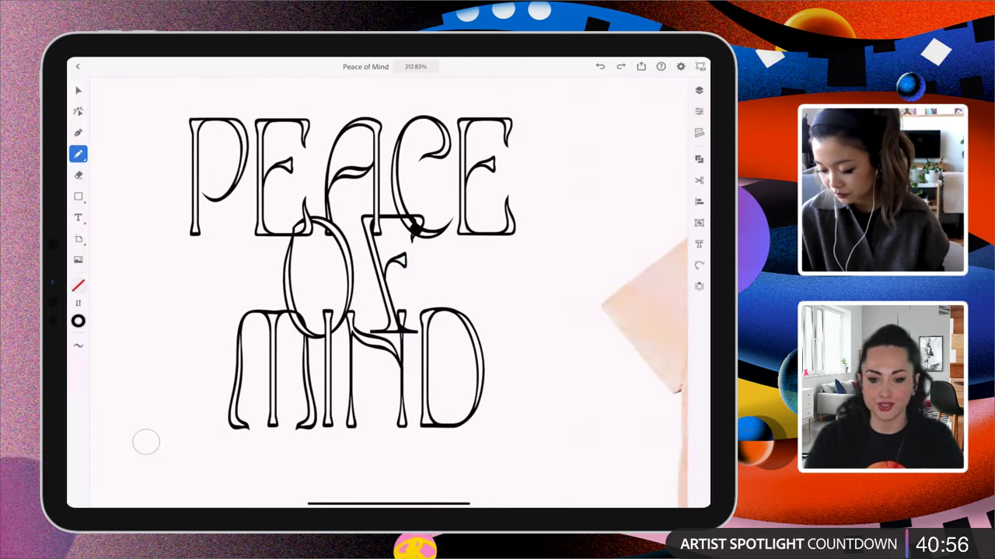
{"action": "scroll", "coordinate": [478, 280], "scroll_direction": "up", "scroll_amount": 2}
{"action": "left_click_drag", "start_coordinate": [89, 99], "coordinate": [408, 222]}
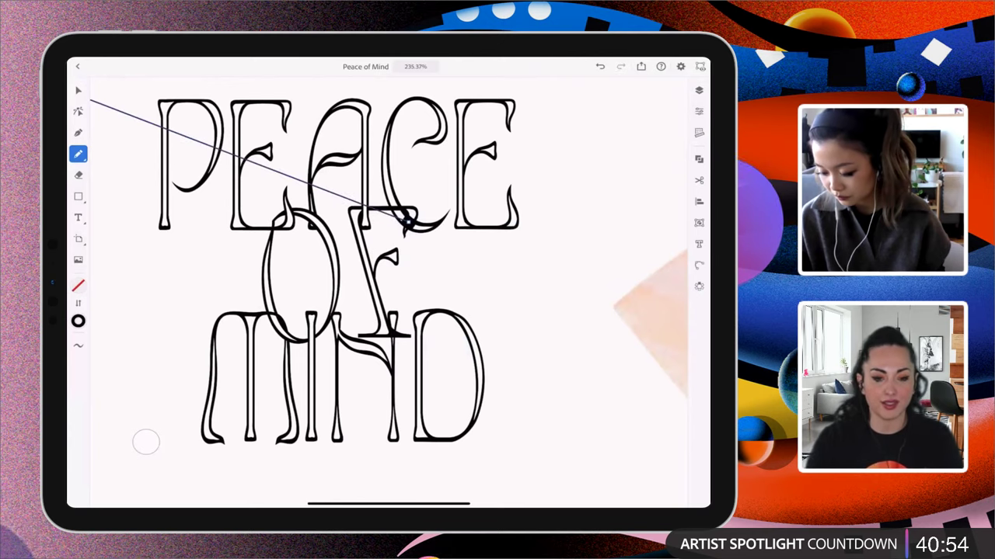
{"action": "key", "text": "ctrl+z"}
{"action": "left_click", "coordinate": [77, 87]}
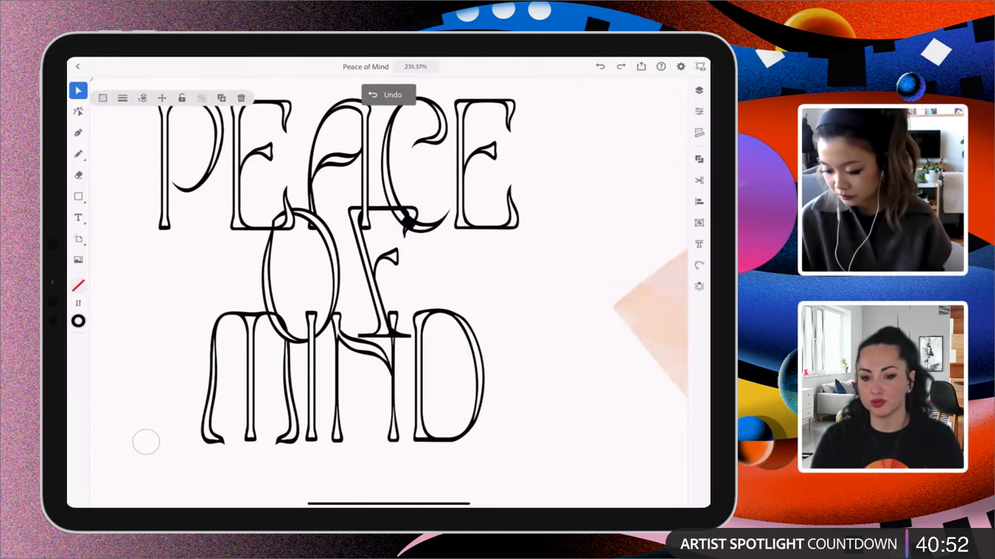
{"action": "scroll", "coordinate": [435, 240], "scroll_direction": "down", "scroll_amount": 2}
Select the C/F junction piece, then zoom out to show the lettering beside the peach and black t-shirt mockups
{"action": "left_click", "coordinate": [78, 303]}
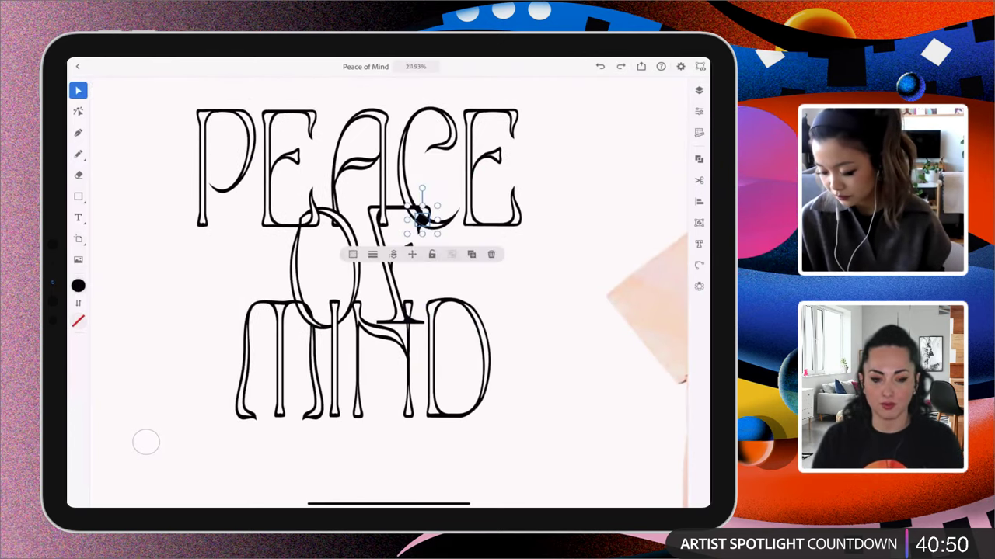
{"action": "scroll", "coordinate": [469, 306], "scroll_direction": "down", "scroll_amount": 1}
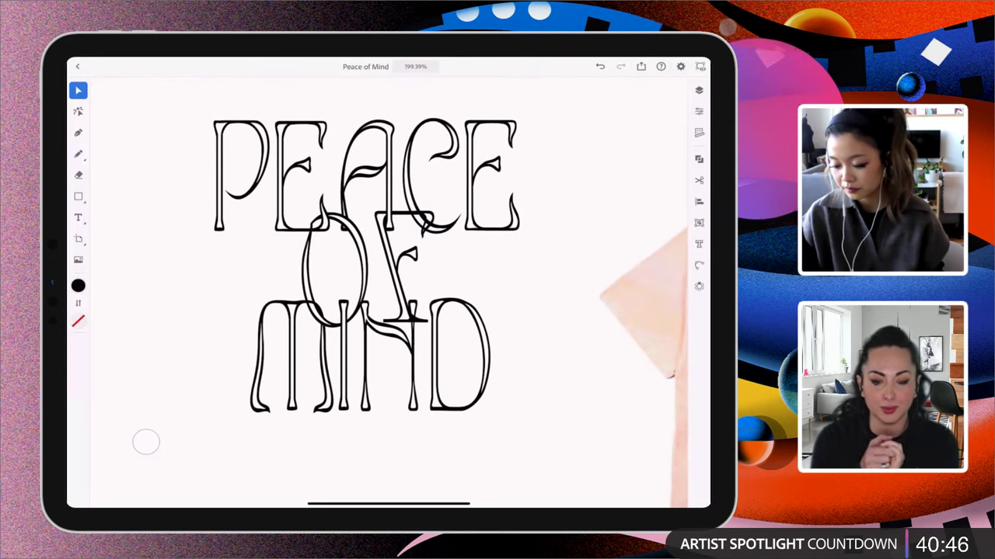
{"action": "scroll", "coordinate": [486, 303], "scroll_direction": "down", "scroll_amount": 1}
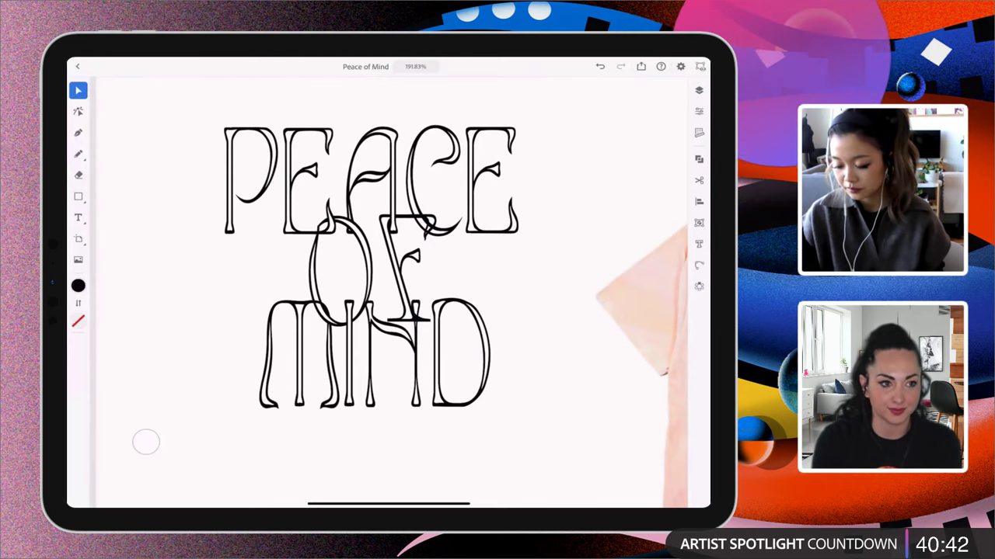
{"action": "scroll", "coordinate": [483, 300], "scroll_direction": "down", "scroll_amount": 1}
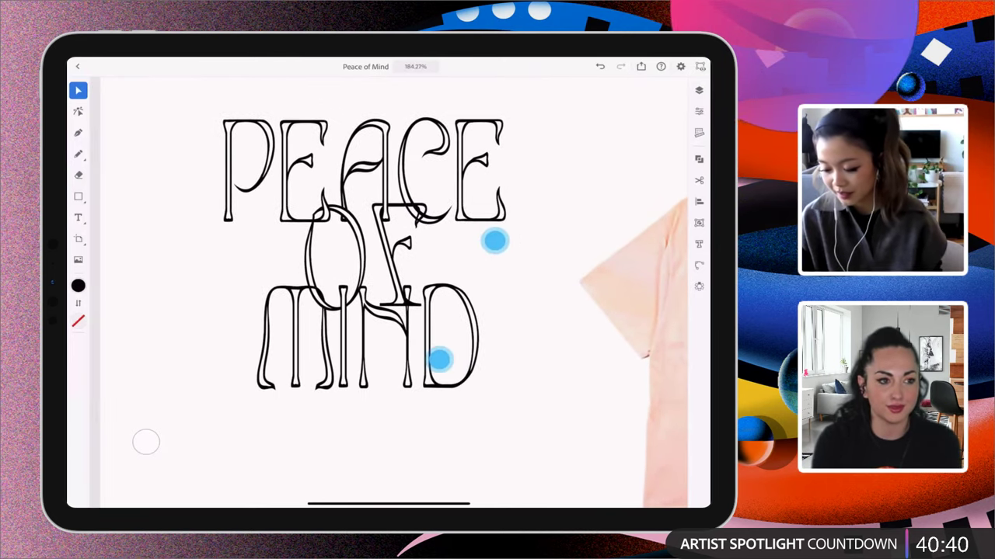
{"action": "scroll", "coordinate": [490, 308], "scroll_direction": "up", "scroll_amount": 2}
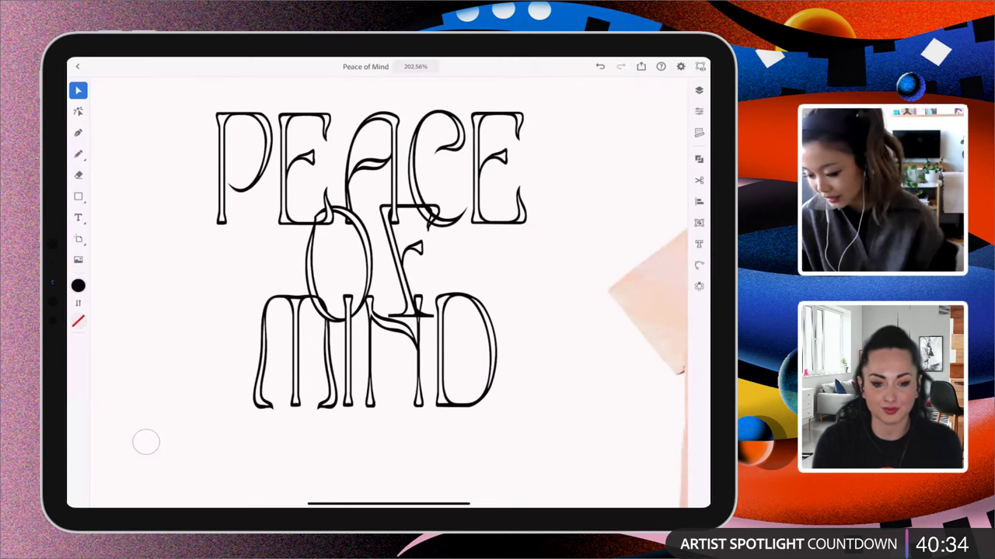
{"action": "scroll", "coordinate": [430, 303], "scroll_direction": "down", "scroll_amount": 1}
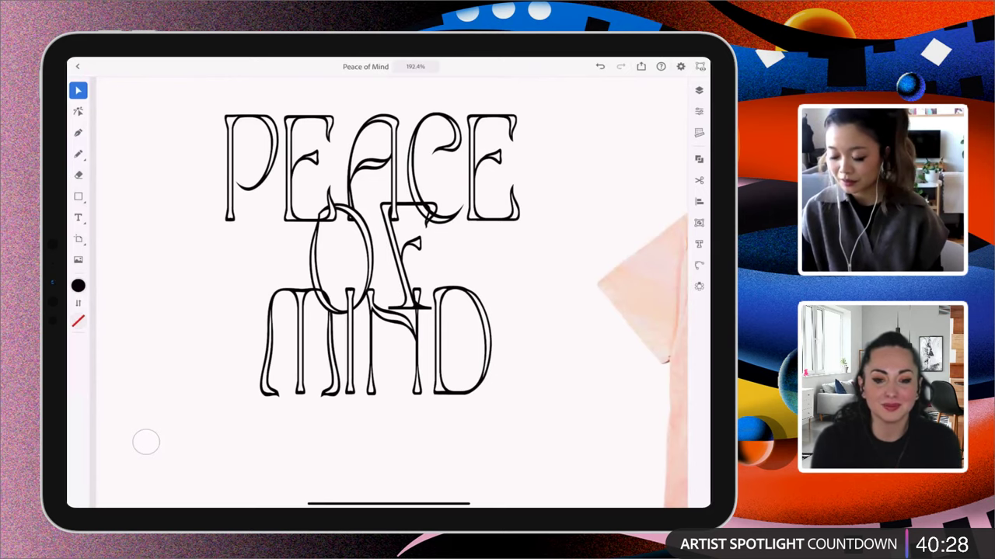
{"action": "scroll", "coordinate": [457, 295], "scroll_direction": "down", "scroll_amount": 1}
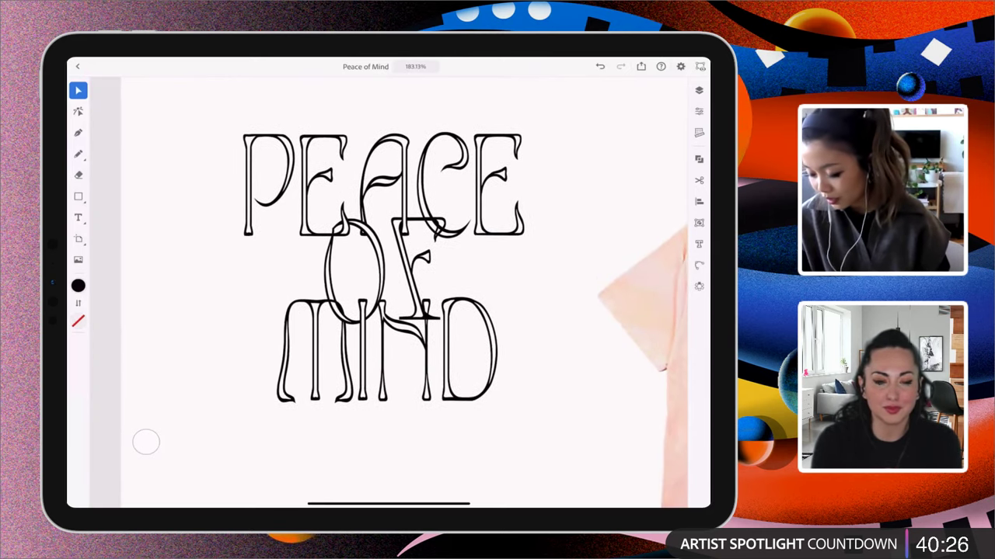
{"action": "scroll", "coordinate": [506, 339], "scroll_direction": "down", "scroll_amount": 1}
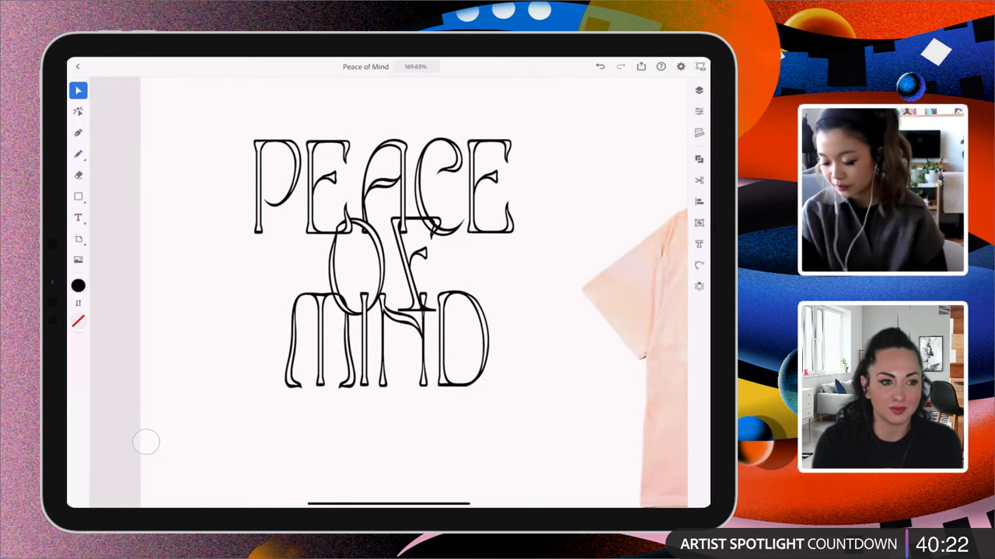
{"action": "scroll", "coordinate": [489, 329], "scroll_direction": "down", "scroll_amount": 1}
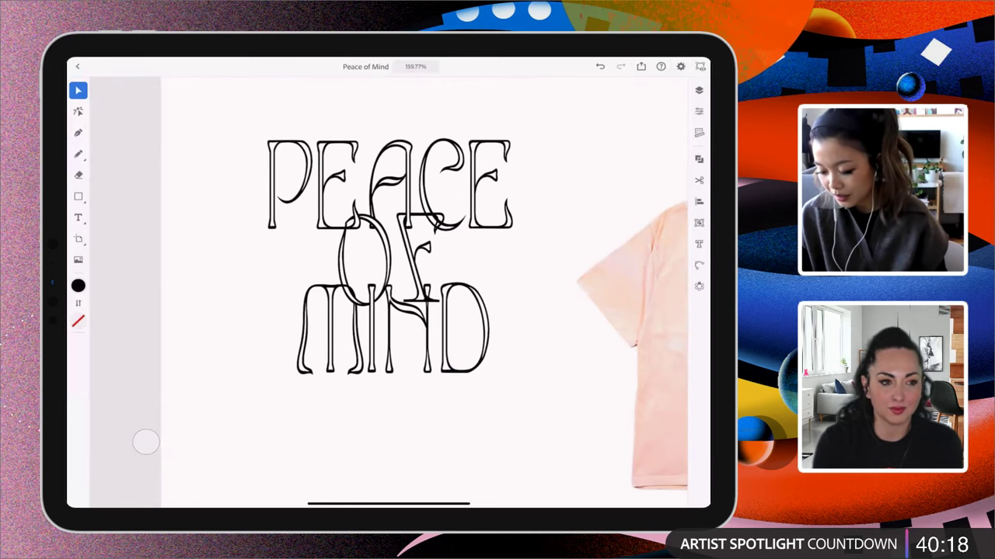
{"action": "scroll", "coordinate": [512, 345], "scroll_direction": "up", "scroll_amount": 1}
{"action": "scroll", "coordinate": [562, 282], "scroll_direction": "up", "scroll_amount": 1}
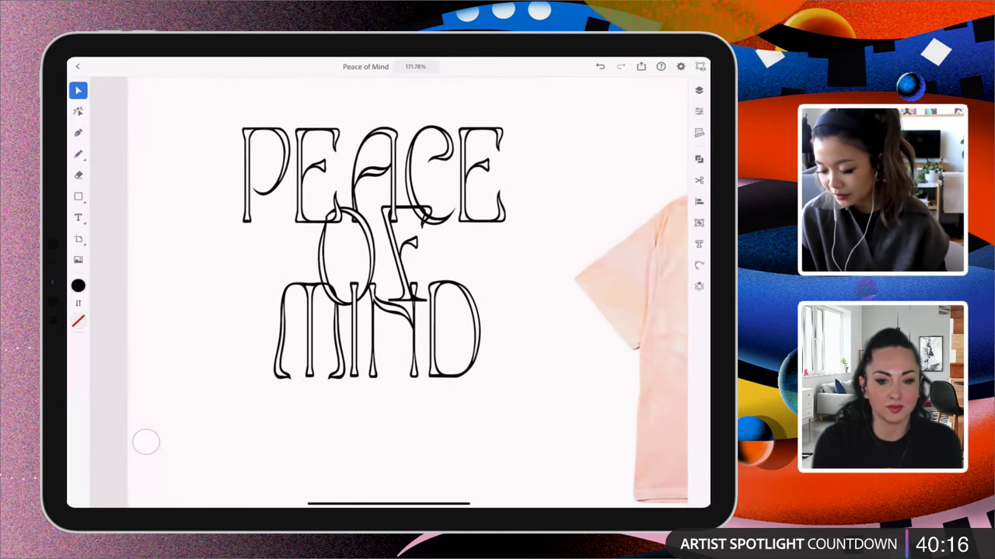
{"action": "scroll", "coordinate": [479, 316], "scroll_direction": "down", "scroll_amount": 1}
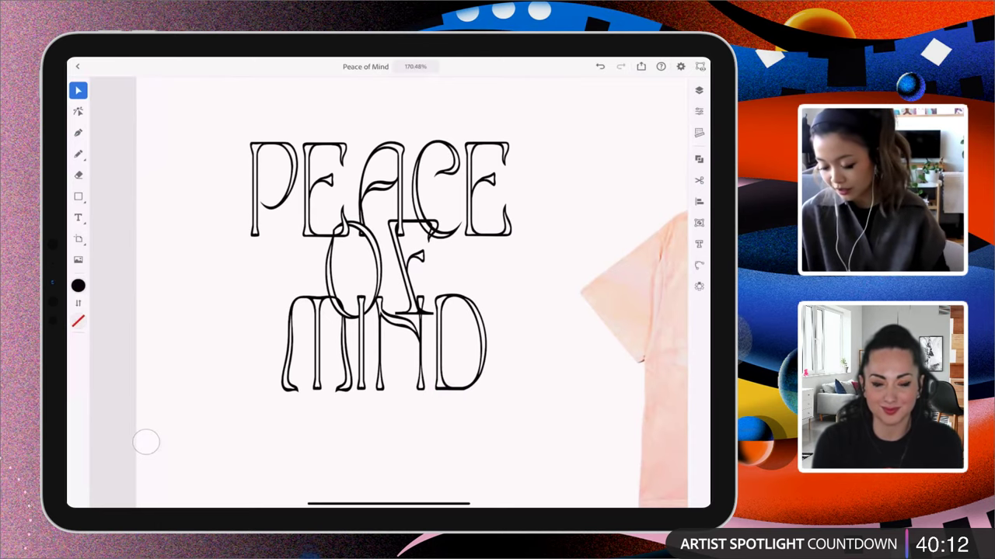
{"action": "scroll", "coordinate": [392, 305], "scroll_direction": "down", "scroll_amount": 5}
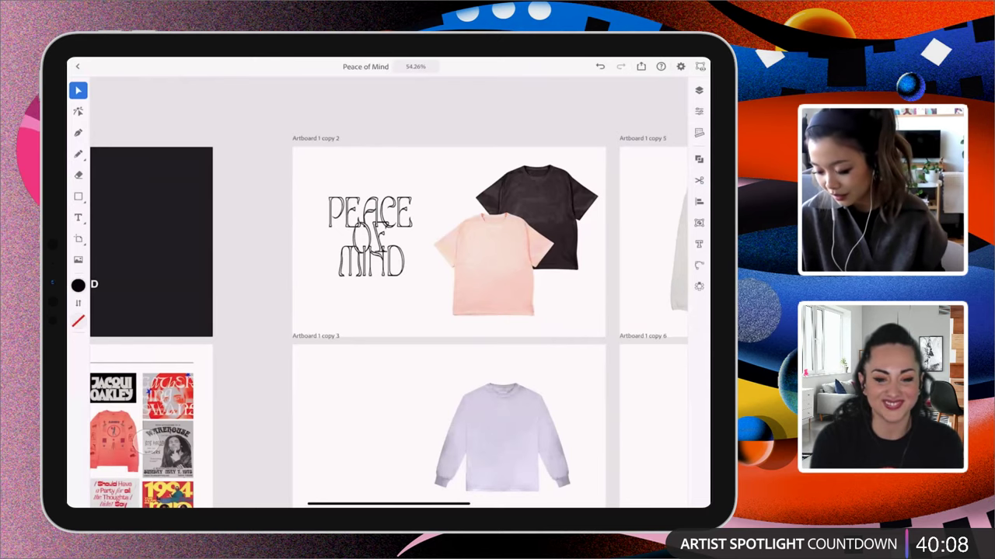
Zoom in and draw a freehand heart-shaped Pencil curl left of PEACE's P, discarding a trial mark
{"action": "scroll", "coordinate": [429, 225], "scroll_direction": "up", "scroll_amount": 3}
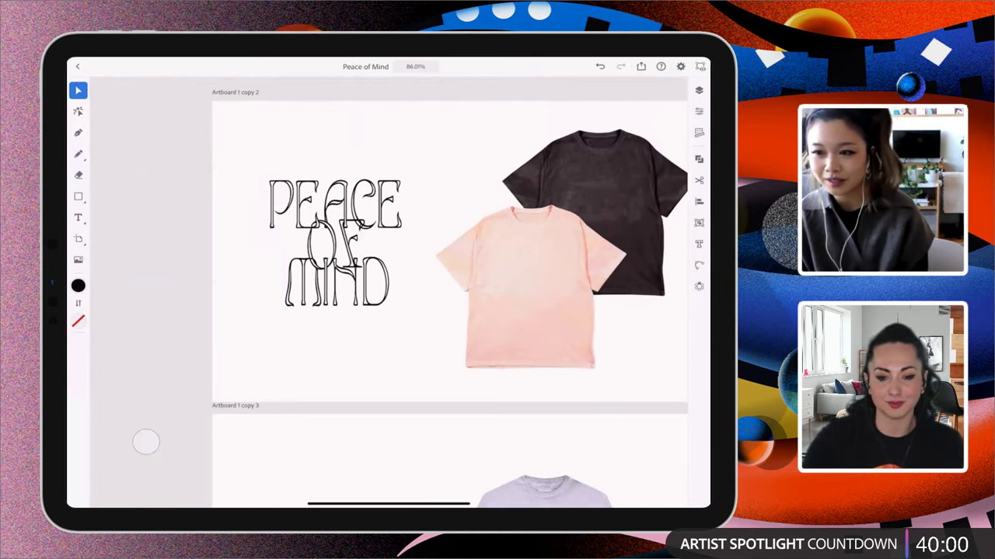
{"action": "scroll", "coordinate": [410, 273], "scroll_direction": "up", "scroll_amount": 3}
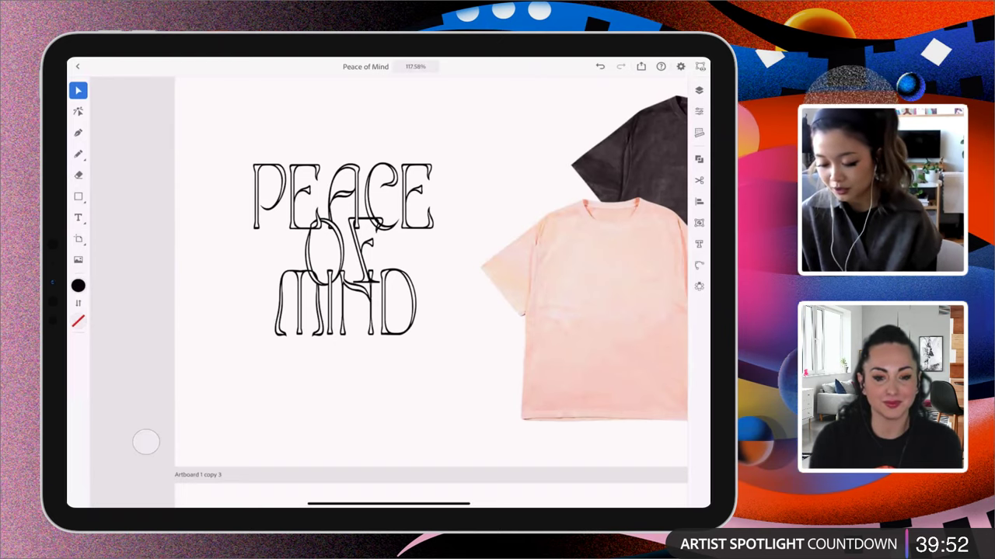
{"action": "left_click", "coordinate": [78, 154]}
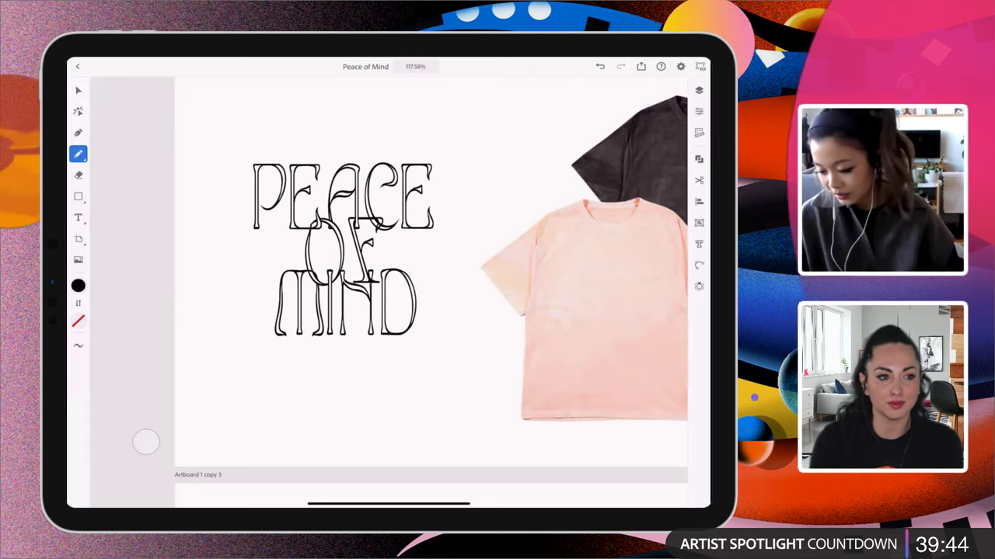
{"action": "scroll", "coordinate": [428, 284], "scroll_direction": "down", "scroll_amount": 2}
{"action": "scroll", "coordinate": [428, 283], "scroll_direction": "right", "scroll_amount": 1}
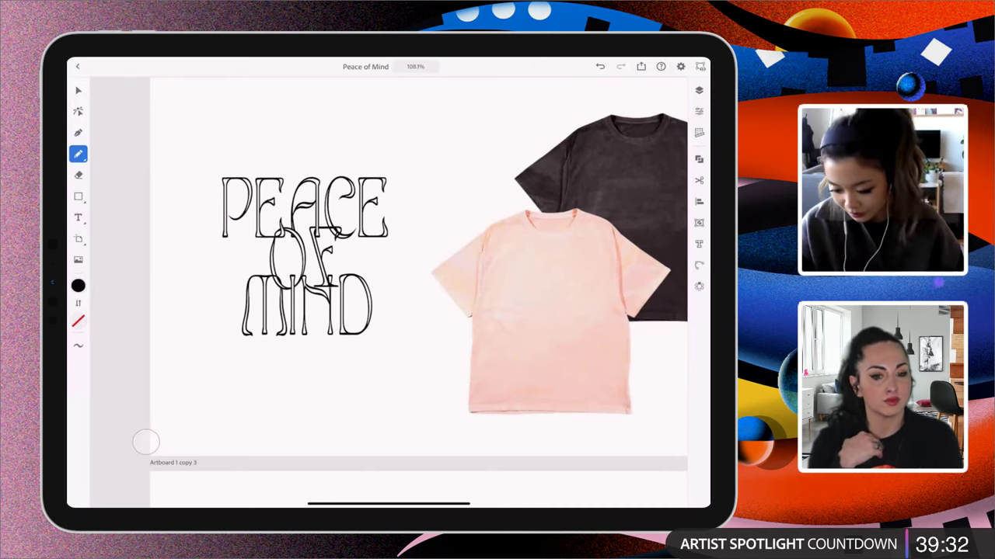
{"action": "left_click_drag", "start_coordinate": [206, 253], "coordinate": [216, 244]}
{"action": "key", "text": "ctrl+z"}
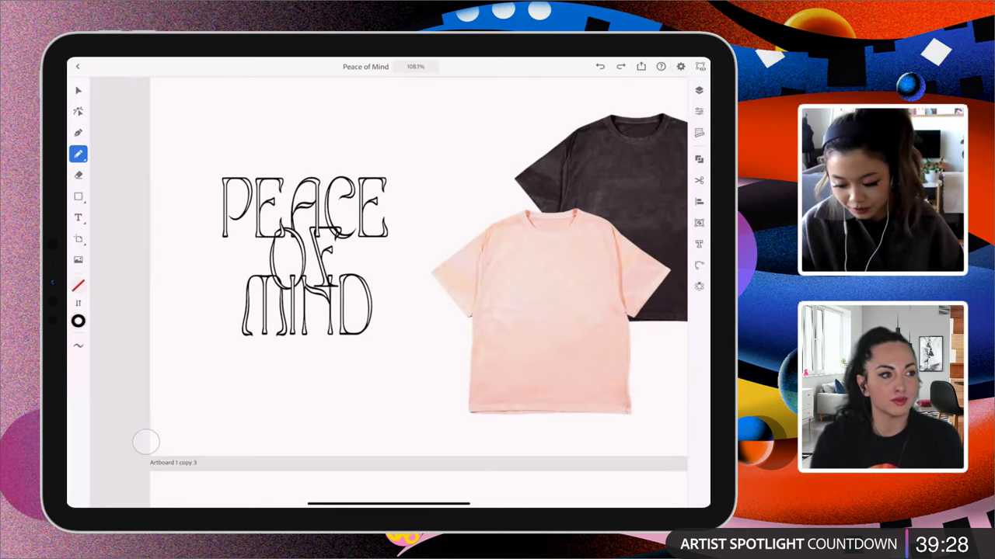
{"action": "scroll", "coordinate": [376, 243], "scroll_direction": "up", "scroll_amount": 2}
{"action": "scroll", "coordinate": [377, 242], "scroll_direction": "up", "scroll_amount": 1}
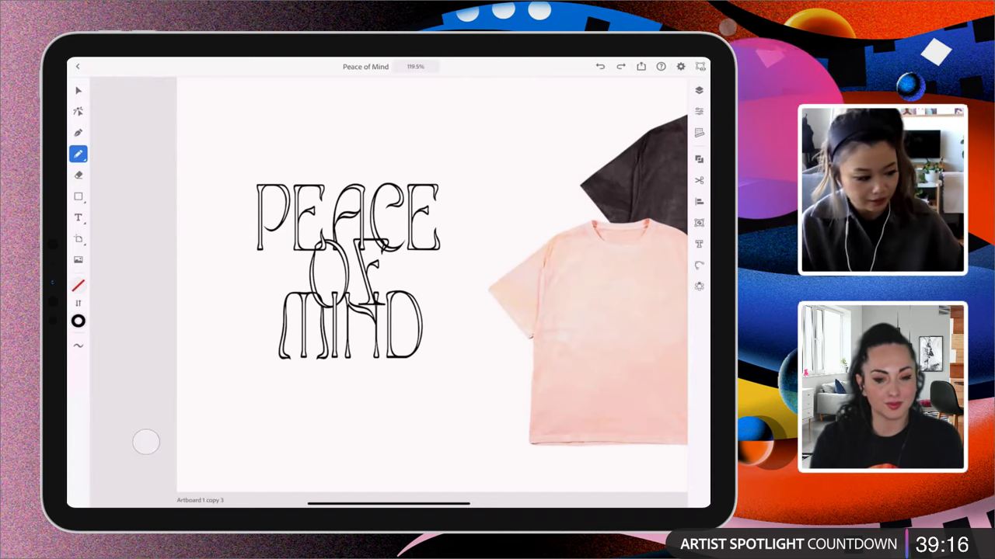
{"action": "mouse_move", "coordinate": [247, 262]}
{"action": "left_mouse_down"}
{"action": "mouse_move", "coordinate": [257, 231]}
{"action": "mouse_move", "coordinate": [228, 194]}
{"action": "mouse_move", "coordinate": [261, 199]}
{"action": "mouse_move", "coordinate": [281, 174]}
{"action": "left_mouse_up"}
Reshape the heart curve by dragging one of its anchors with Direct Selection
{"action": "scroll", "coordinate": [326, 216], "scroll_direction": "up", "scroll_amount": 5}
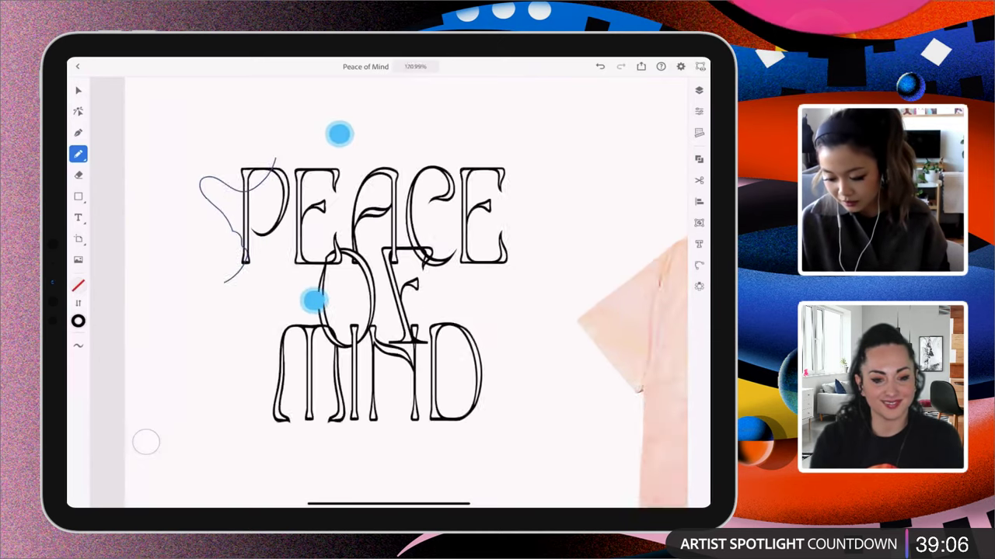
{"action": "scroll", "coordinate": [283, 209], "scroll_direction": "up", "scroll_amount": 4}
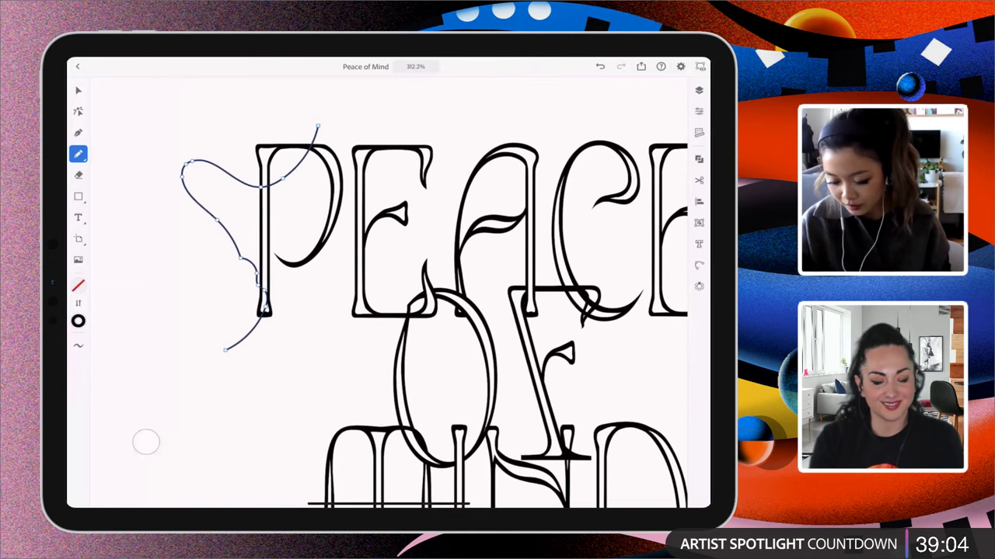
{"action": "left_click", "coordinate": [78, 111]}
{"action": "left_click", "coordinate": [240, 258]}
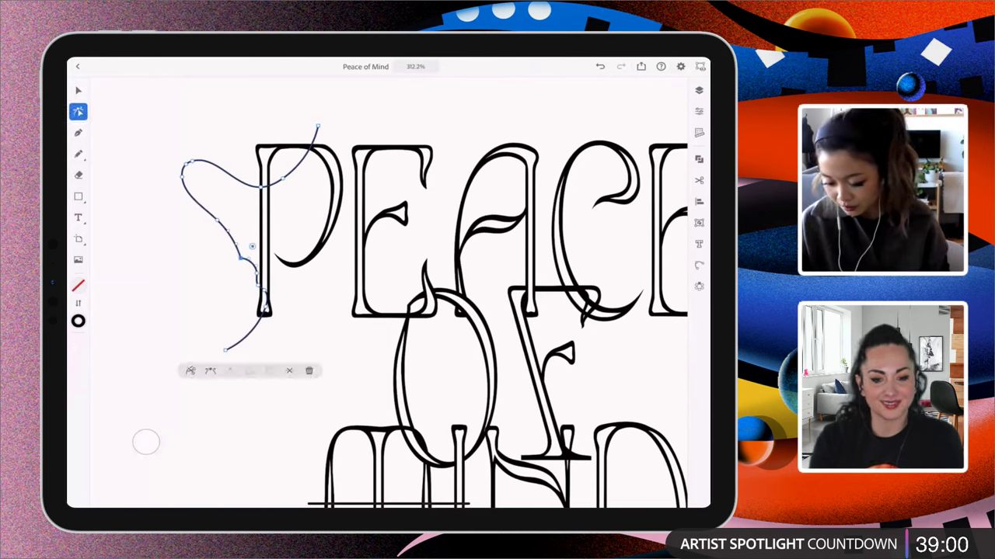
{"action": "left_click_drag", "start_coordinate": [237, 245], "coordinate": [245, 270]}
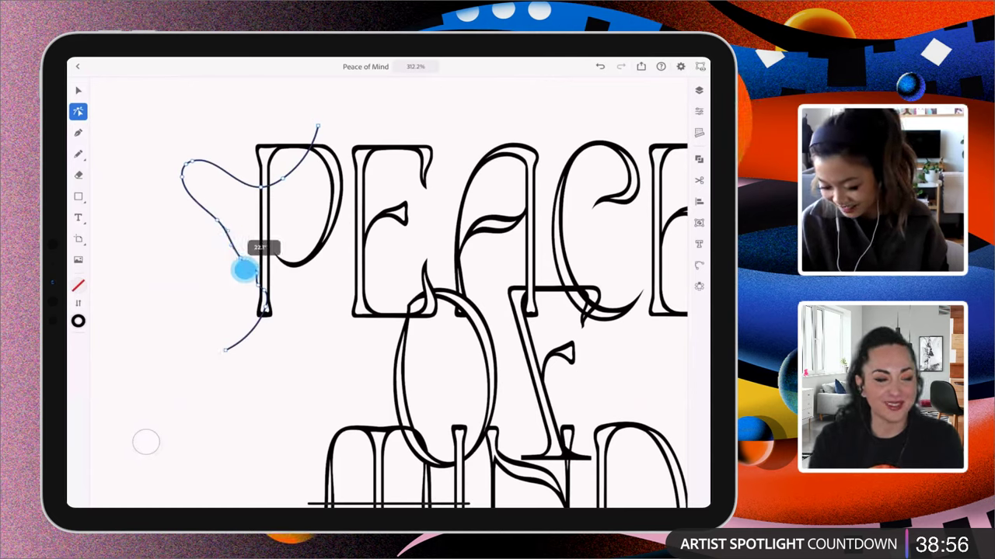
{"action": "scroll", "coordinate": [289, 278], "scroll_direction": "down", "scroll_amount": 3}
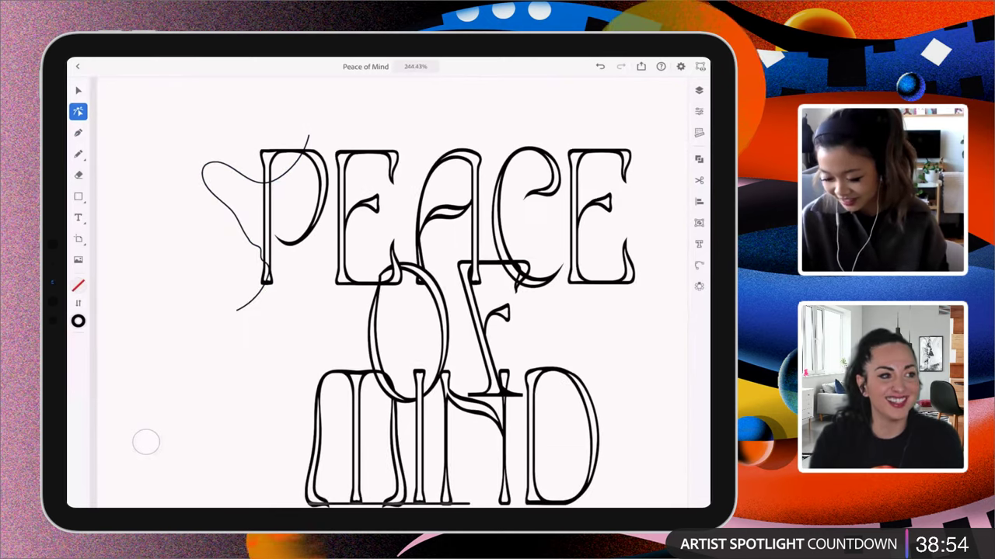
{"action": "left_click", "coordinate": [230, 208]}
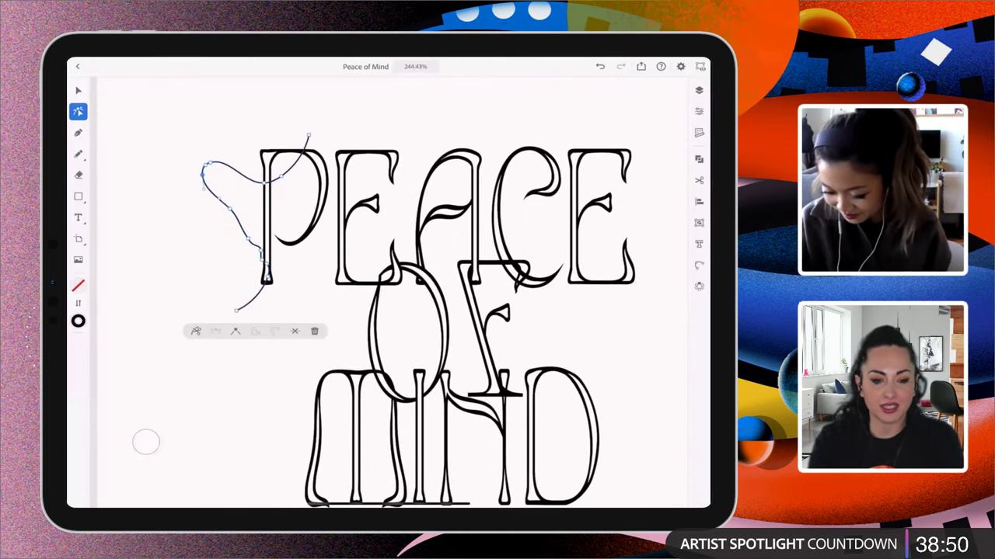
{"action": "left_click", "coordinate": [78, 132]}
{"action": "key", "text": "ctrl+z"}
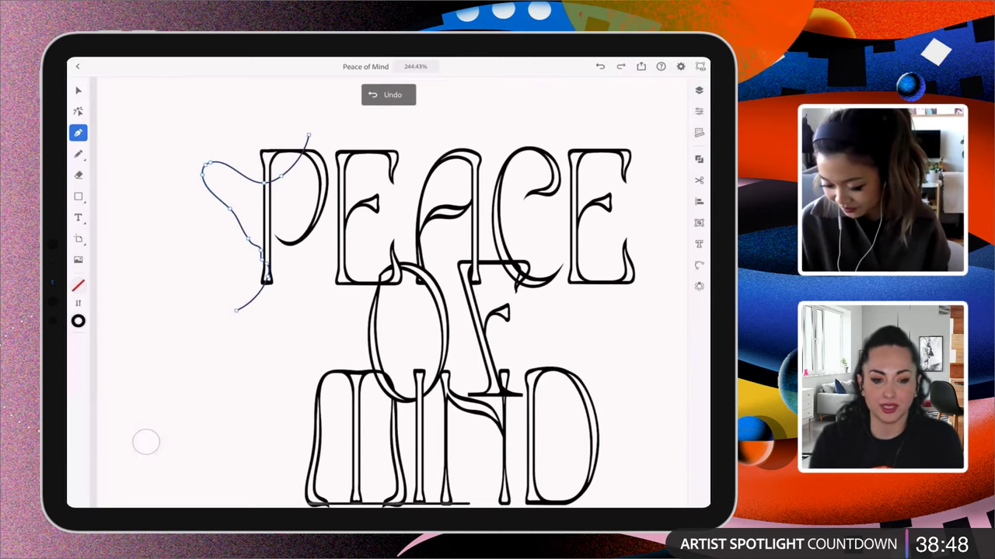
With the Pencil, extend the swirl into a long line arcing over PEACE and down past MIND
{"action": "scroll", "coordinate": [415, 311], "scroll_direction": "down", "scroll_amount": 3}
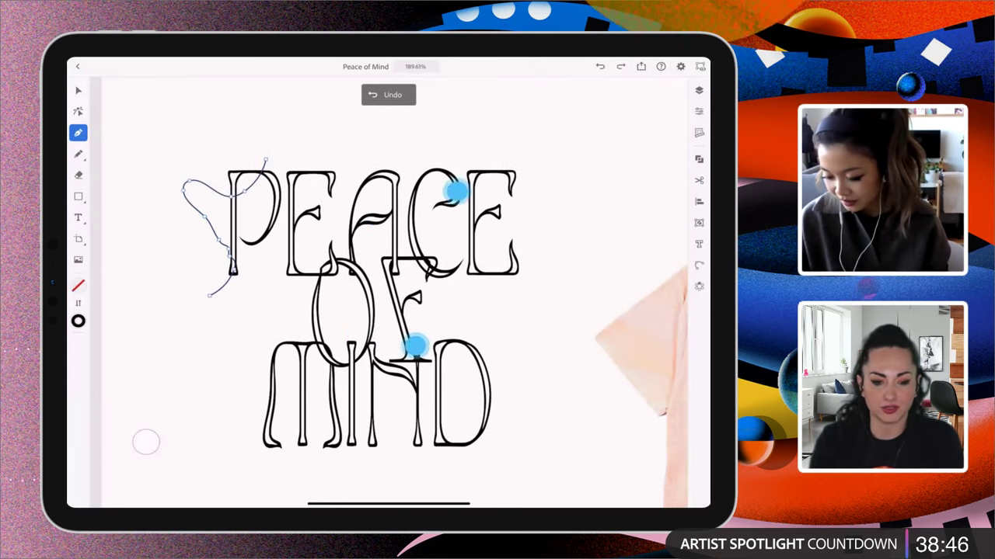
{"action": "scroll", "coordinate": [408, 241], "scroll_direction": "up", "scroll_amount": 2}
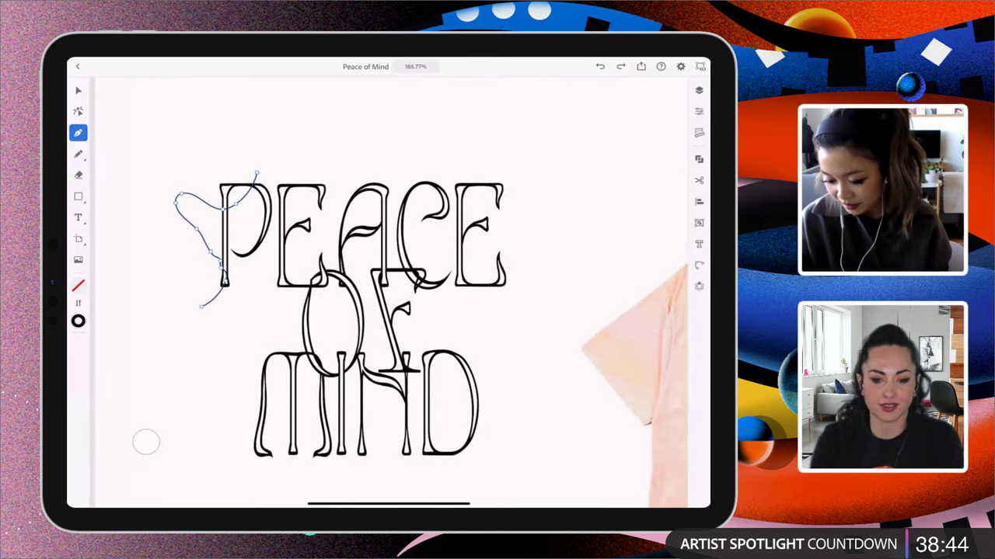
{"action": "left_click", "coordinate": [77, 154]}
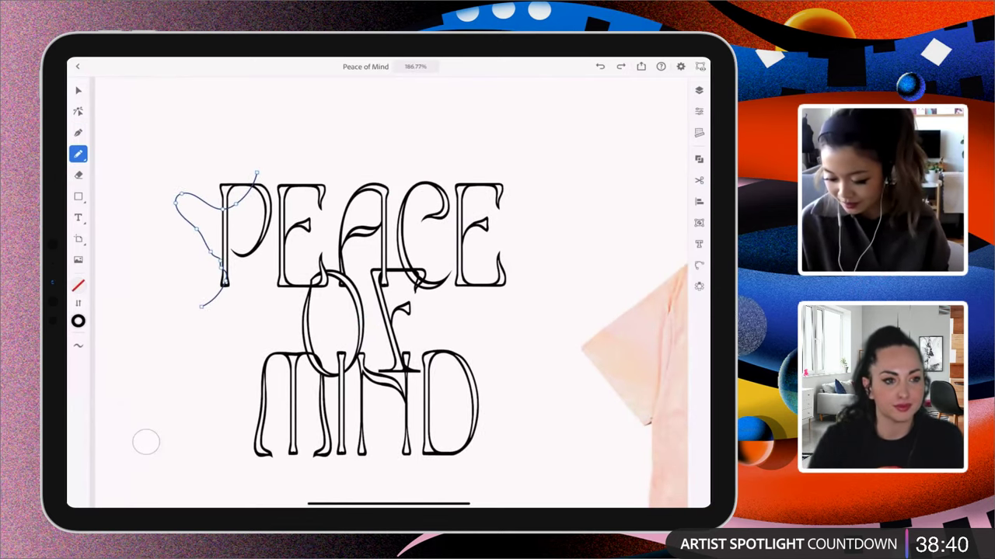
{"action": "scroll", "coordinate": [318, 218], "scroll_direction": "down", "scroll_amount": 2}
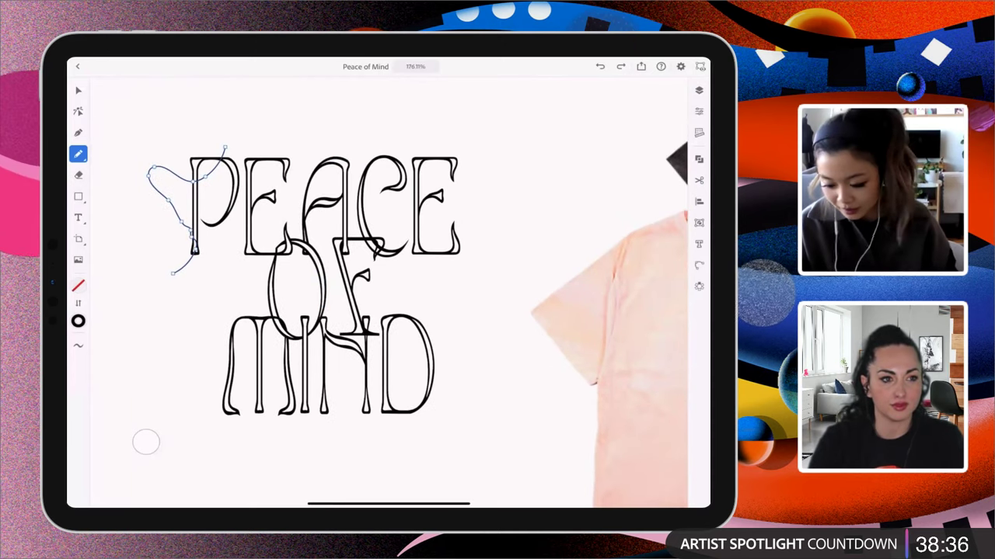
{"action": "scroll", "coordinate": [365, 240], "scroll_direction": "down", "scroll_amount": 1}
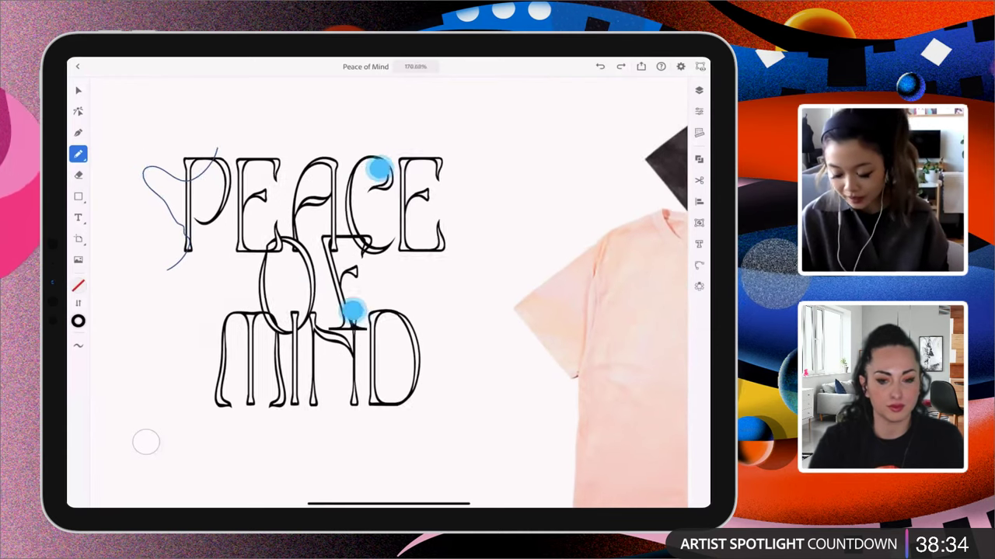
{"action": "scroll", "coordinate": [365, 240], "scroll_direction": "down", "scroll_amount": 1}
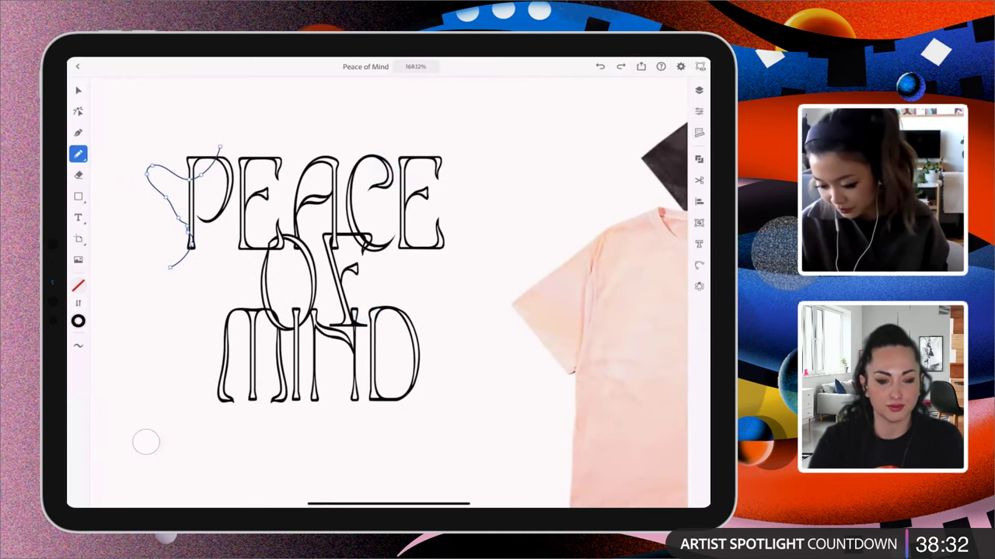
{"action": "mouse_move", "coordinate": [220, 147]}
{"action": "left_mouse_down"}
{"action": "mouse_move", "coordinate": [226, 129]}
{"action": "mouse_move", "coordinate": [268, 112]}
{"action": "mouse_move", "coordinate": [327, 124]}
{"action": "mouse_move", "coordinate": [394, 182]}
{"action": "mouse_move", "coordinate": [429, 243]}
{"action": "mouse_move", "coordinate": [471, 282]}
{"action": "mouse_move", "coordinate": [480, 314]}
{"action": "mouse_move", "coordinate": [464, 342]}
{"action": "mouse_move", "coordinate": [435, 358]}
{"action": "mouse_move", "coordinate": [417, 350]}
{"action": "mouse_move", "coordinate": [398, 367]}
{"action": "mouse_move", "coordinate": [420, 418]}
{"action": "left_mouse_up"}
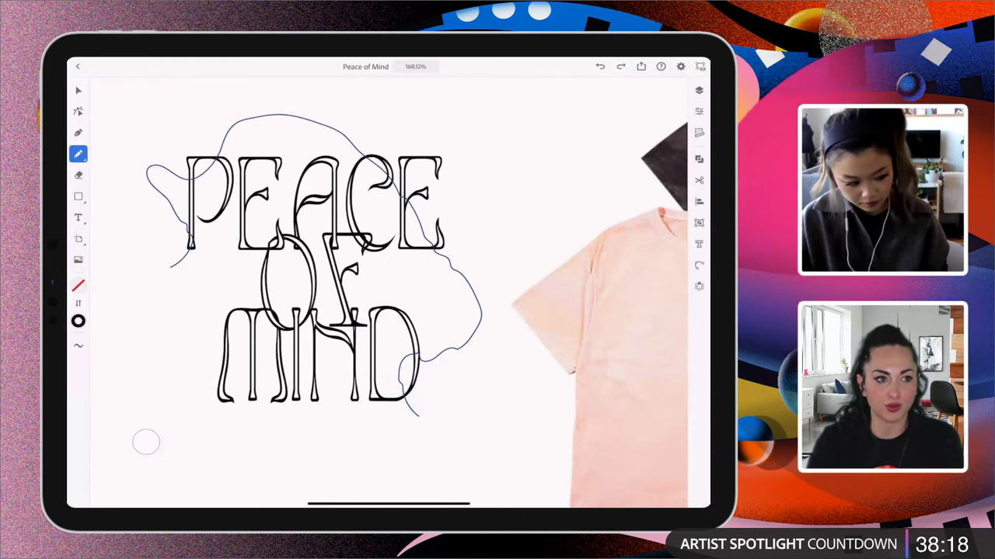
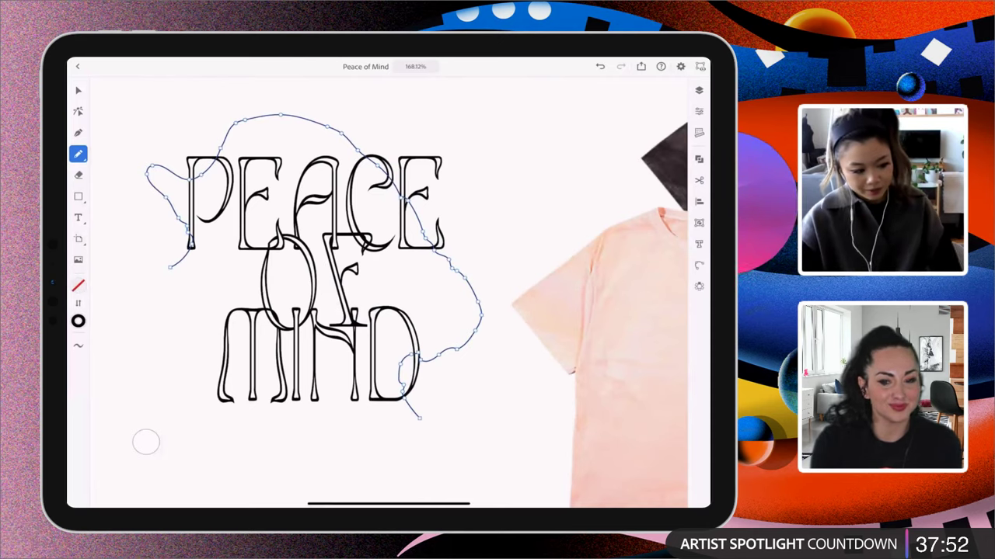
Extend the wavy pencil line downward and draw a new wavy stroke below-left of MIND
{"action": "mouse_move", "coordinate": [420, 418]}
{"action": "left_mouse_down"}
{"action": "mouse_move", "coordinate": [422, 427]}
{"action": "mouse_move", "coordinate": [393, 430]}
{"action": "mouse_move", "coordinate": [313, 358]}
{"action": "mouse_move", "coordinate": [272, 355]}
{"action": "mouse_move", "coordinate": [267, 371]}
{"action": "mouse_move", "coordinate": [314, 396]}
{"action": "mouse_move", "coordinate": [377, 468]}
{"action": "left_mouse_up"}
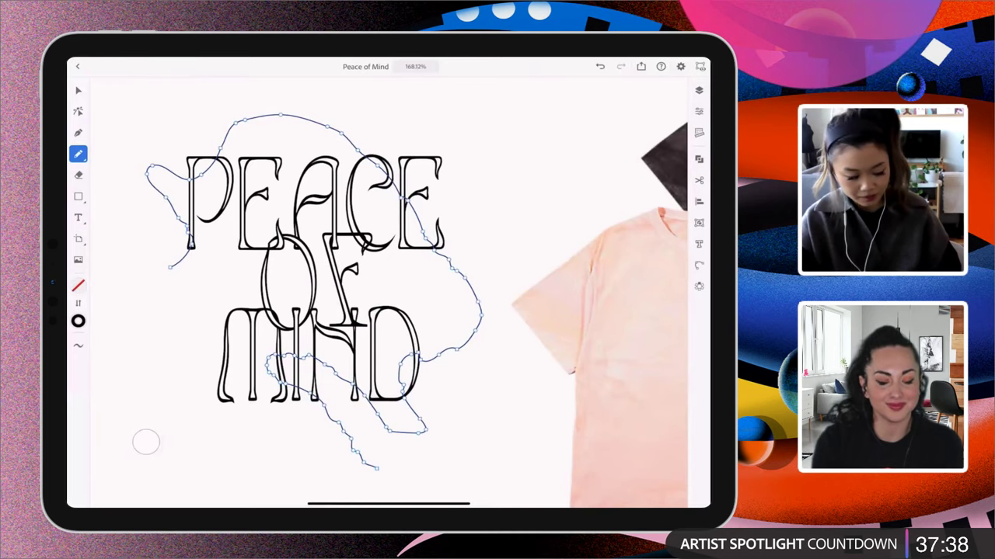
{"action": "mouse_move", "coordinate": [171, 382]}
{"action": "left_mouse_down"}
{"action": "mouse_move", "coordinate": [172, 353]}
{"action": "mouse_move", "coordinate": [184, 341]}
{"action": "mouse_move", "coordinate": [199, 348]}
{"action": "left_mouse_up"}
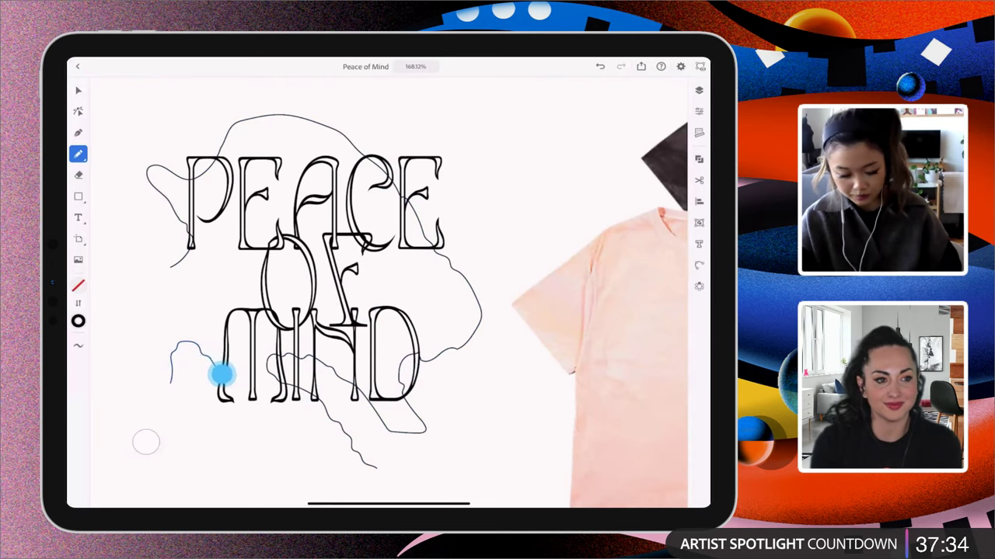
{"action": "mouse_move", "coordinate": [231, 379]}
{"action": "left_mouse_down"}
{"action": "mouse_move", "coordinate": [264, 416]}
{"action": "mouse_move", "coordinate": [258, 453]}
{"action": "mouse_move", "coordinate": [286, 462]}
{"action": "left_mouse_up"}
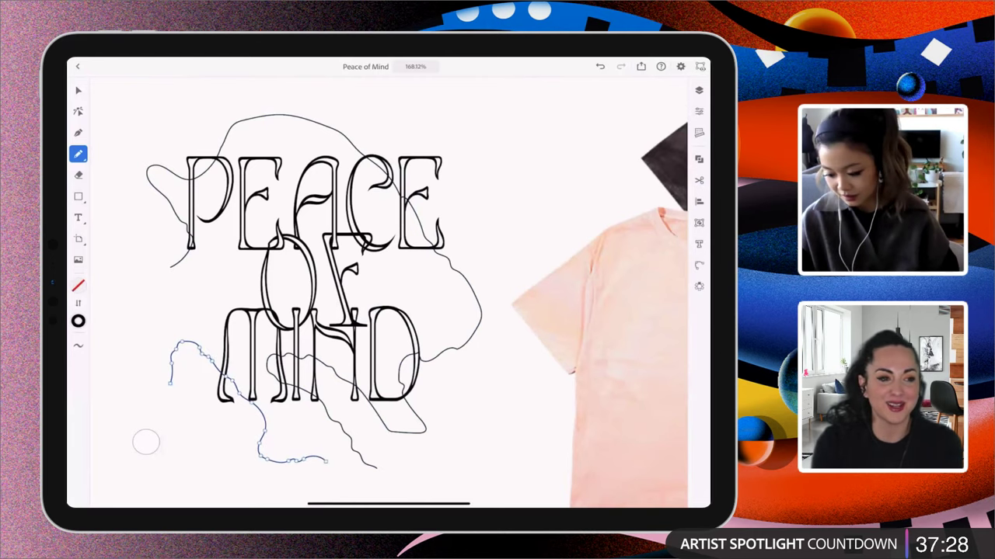
Deselect the new stroke, then select the large wavy outline to view its anchors, and clear the selection
{"action": "left_click", "coordinate": [77, 88]}
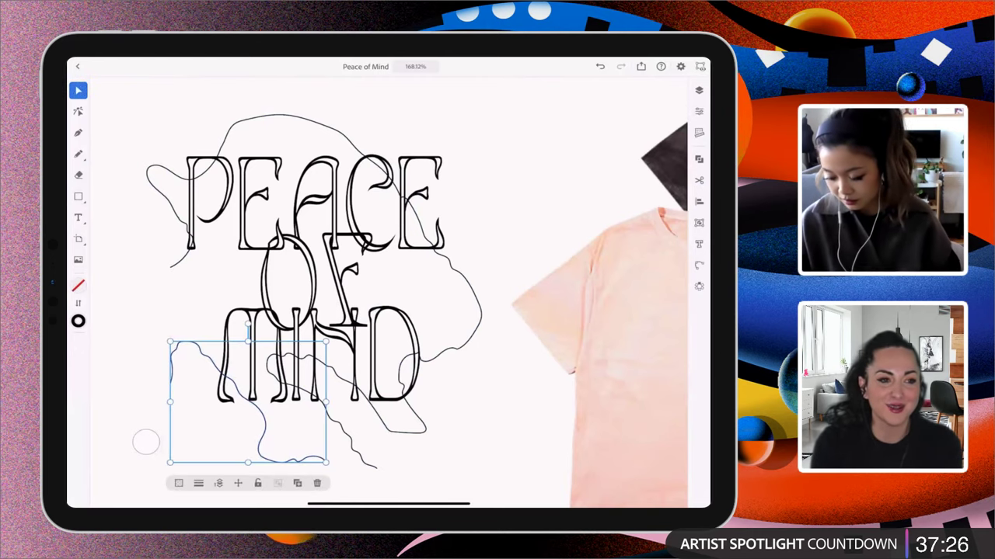
{"action": "left_click", "coordinate": [486, 162]}
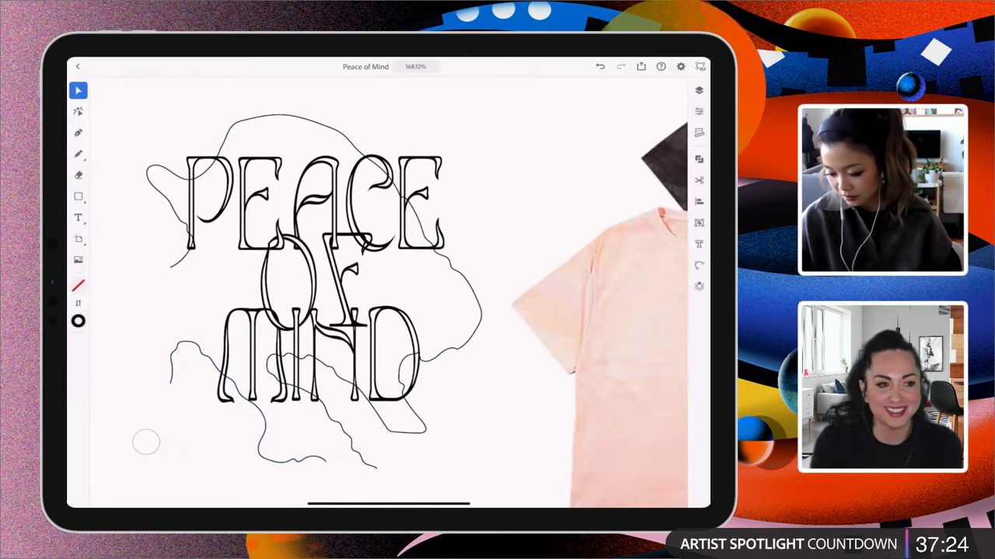
{"action": "scroll", "coordinate": [505, 295], "scroll_direction": "down", "scroll_amount": 2}
{"action": "scroll", "coordinate": [486, 272], "scroll_direction": "up", "scroll_amount": 2}
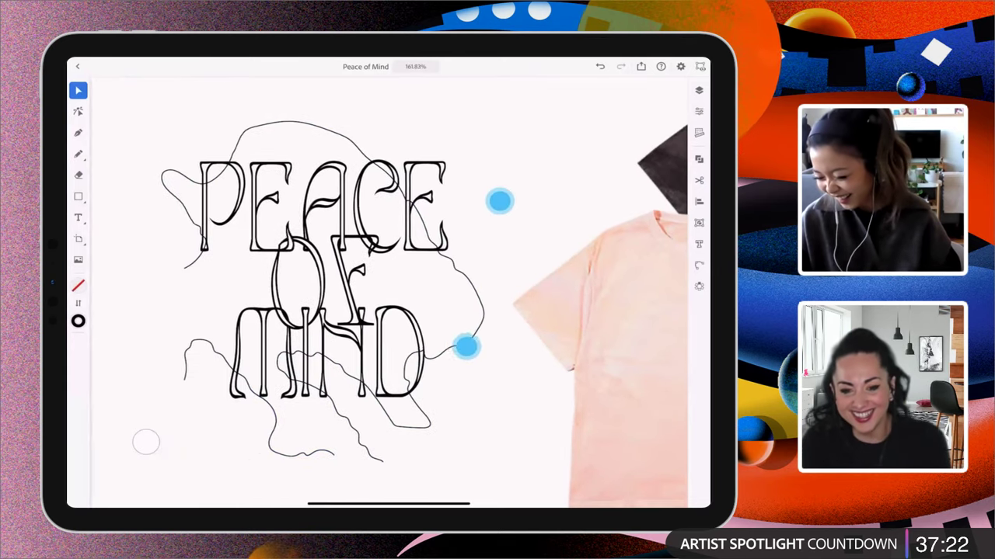
{"action": "scroll", "coordinate": [499, 276], "scroll_direction": "down", "scroll_amount": 2}
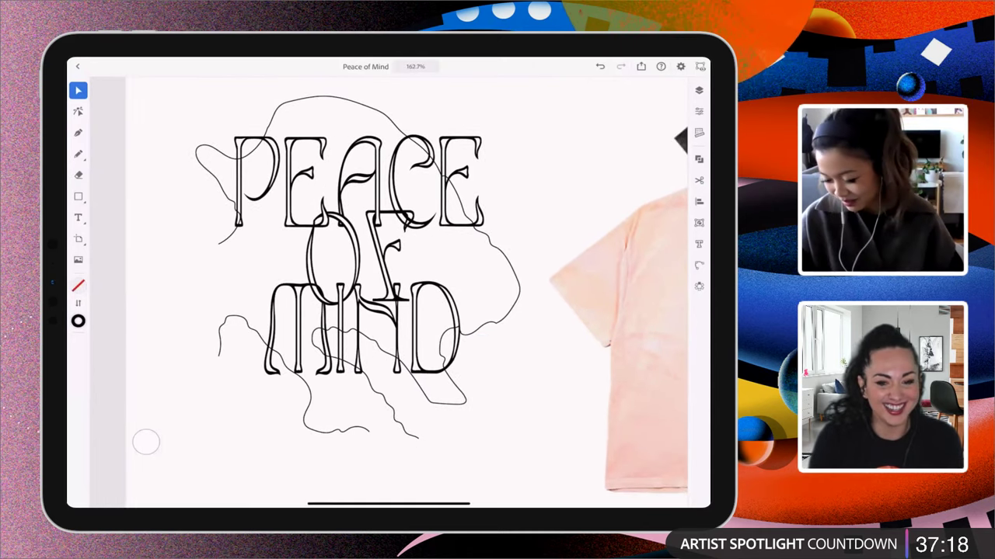
{"action": "scroll", "coordinate": [528, 315], "scroll_direction": "down", "scroll_amount": 2}
{"action": "scroll", "coordinate": [516, 293], "scroll_direction": "up", "scroll_amount": 2}
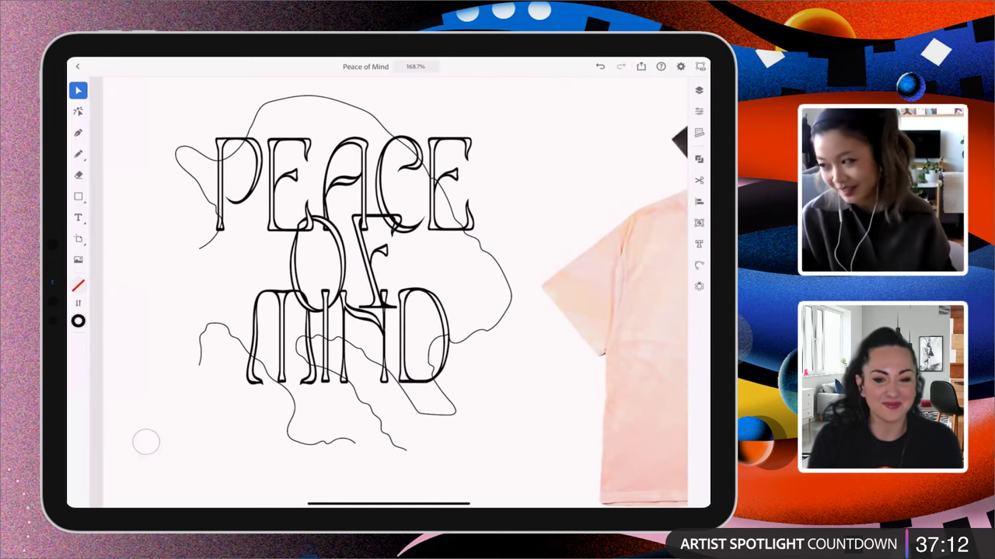
{"action": "scroll", "coordinate": [505, 292], "scroll_direction": "down", "scroll_amount": 1}
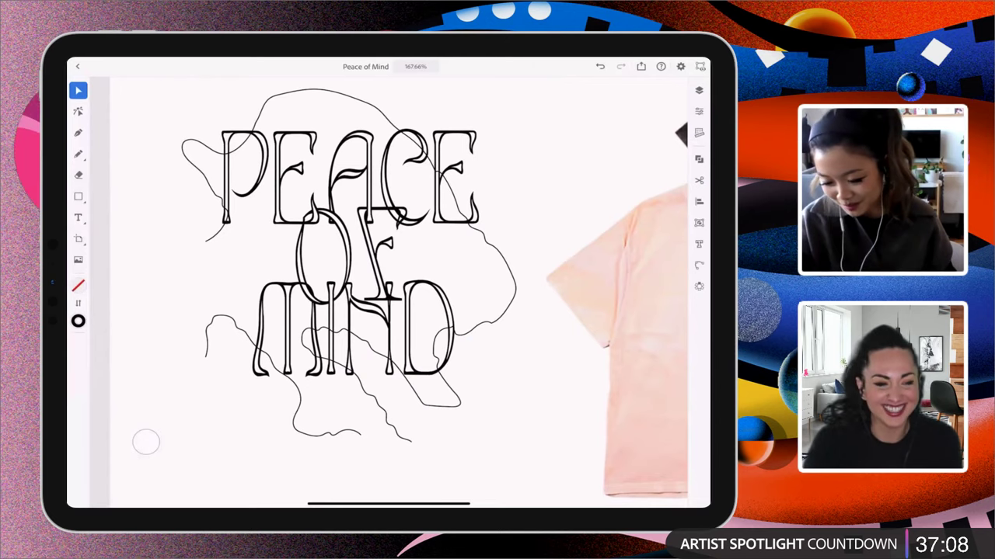
{"action": "left_click", "coordinate": [365, 103]}
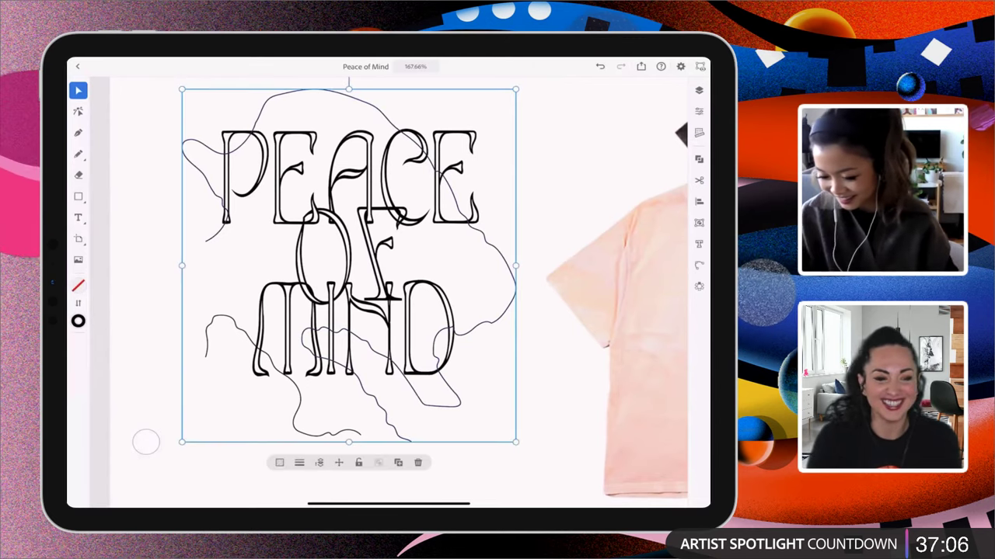
{"action": "left_click", "coordinate": [365, 103]}
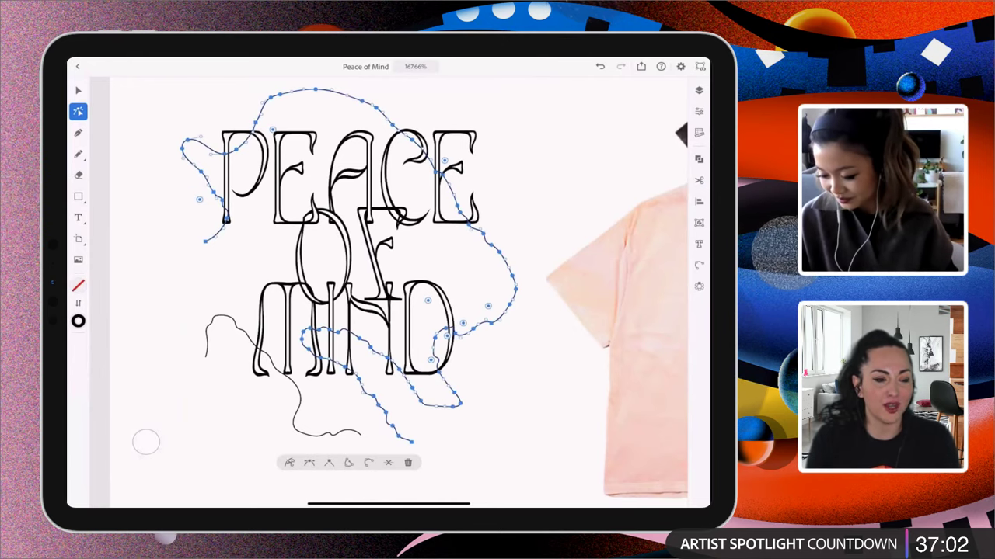
{"action": "key", "text": "Escape"}
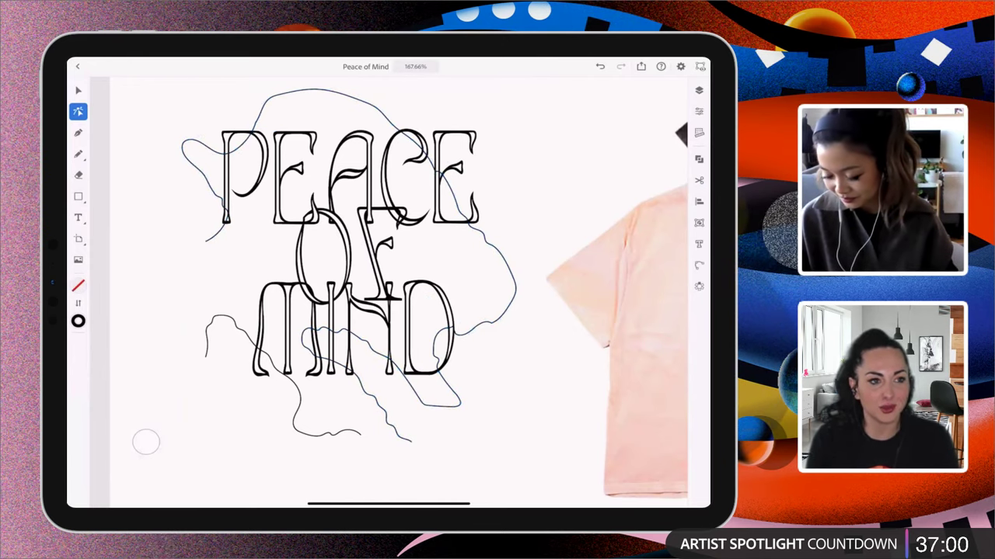
Reselect the large wavy outline with the Pen tool active, zoomed in on its top edge
{"action": "scroll", "coordinate": [520, 272], "scroll_direction": "up", "scroll_amount": 2}
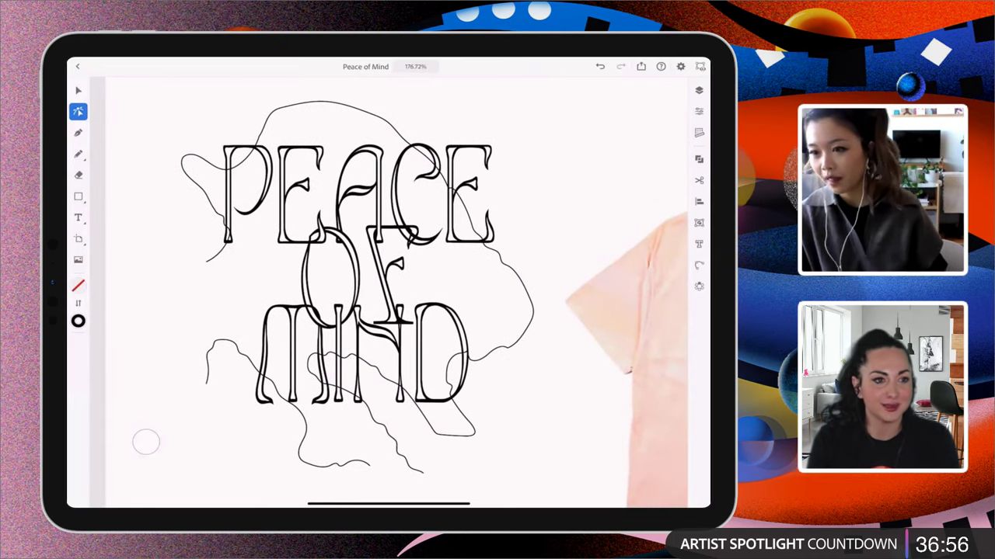
{"action": "scroll", "coordinate": [520, 272], "scroll_direction": "up", "scroll_amount": 1}
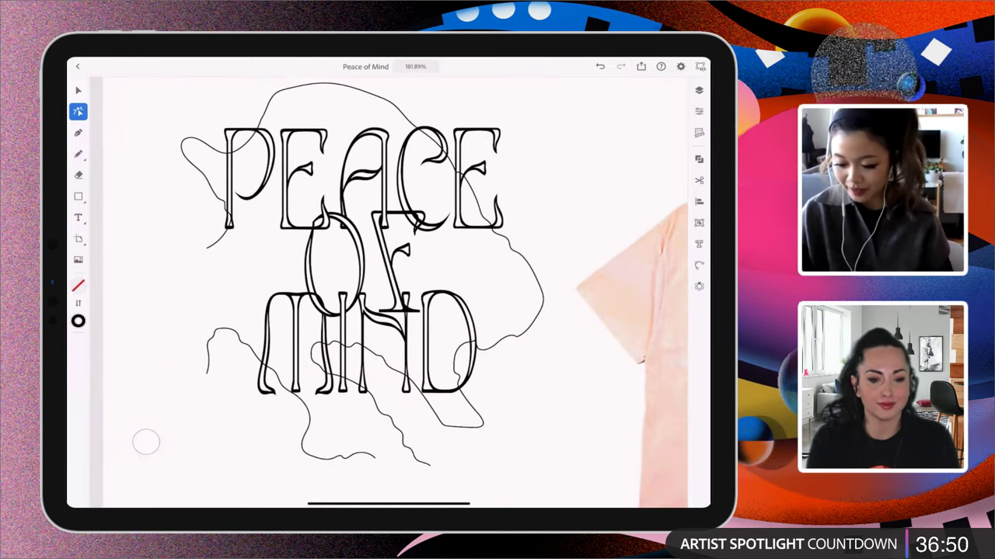
{"action": "scroll", "coordinate": [350, 256], "scroll_direction": "up", "scroll_amount": 3}
{"action": "left_click", "coordinate": [78, 90]}
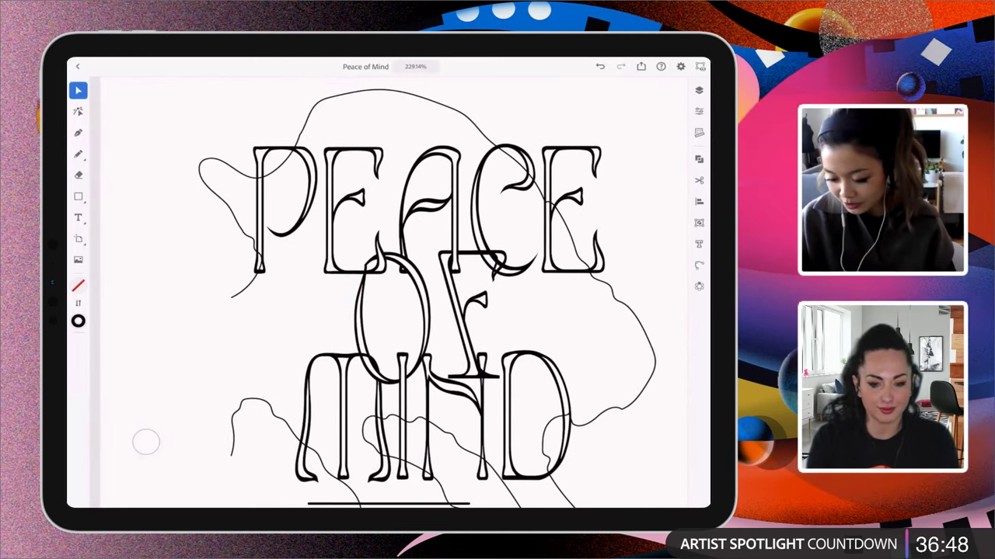
{"action": "left_click", "coordinate": [278, 160]}
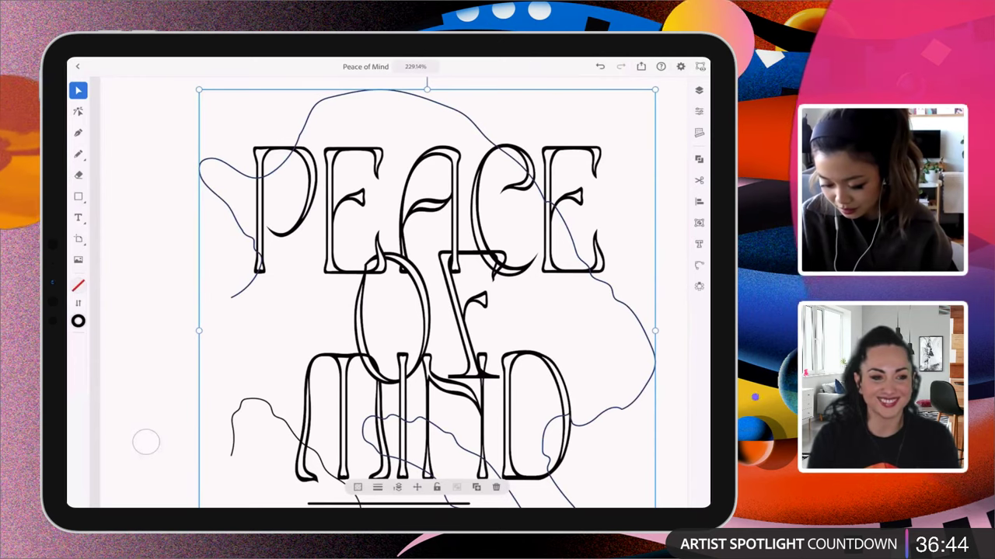
{"action": "left_click", "coordinate": [78, 133]}
{"action": "scroll", "coordinate": [342, 125], "scroll_direction": "up", "scroll_amount": 3}
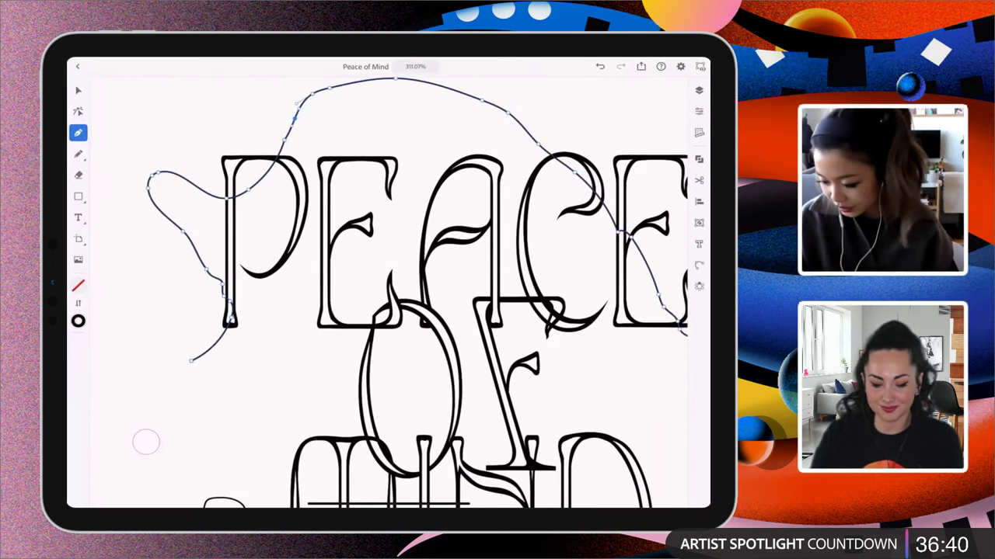
Add and undo an anchor on the outline's top, then nudge and select upper-left anchors
{"action": "left_click", "coordinate": [363, 80]}
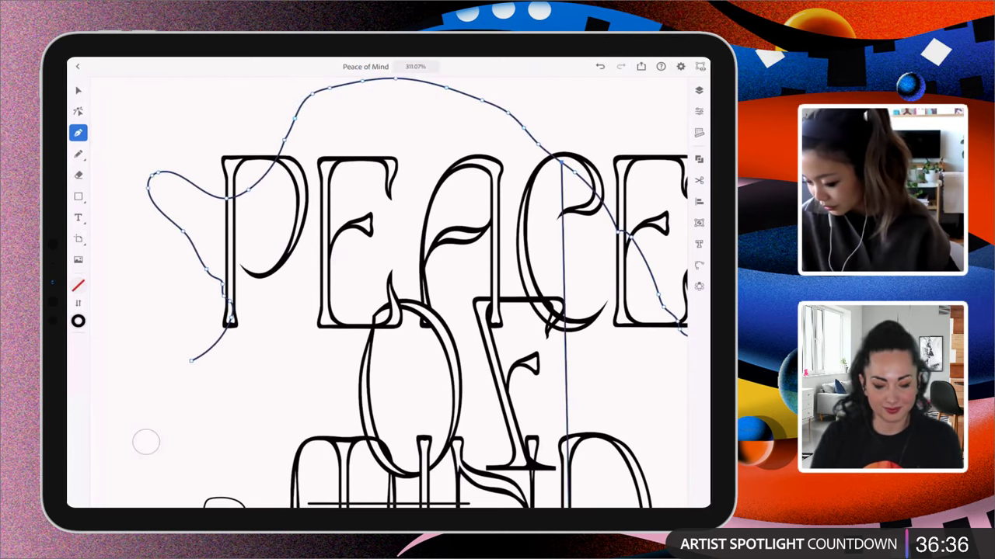
{"action": "key", "text": "ctrl+z"}
{"action": "scroll", "coordinate": [497, 259], "scroll_direction": "down", "scroll_amount": 1}
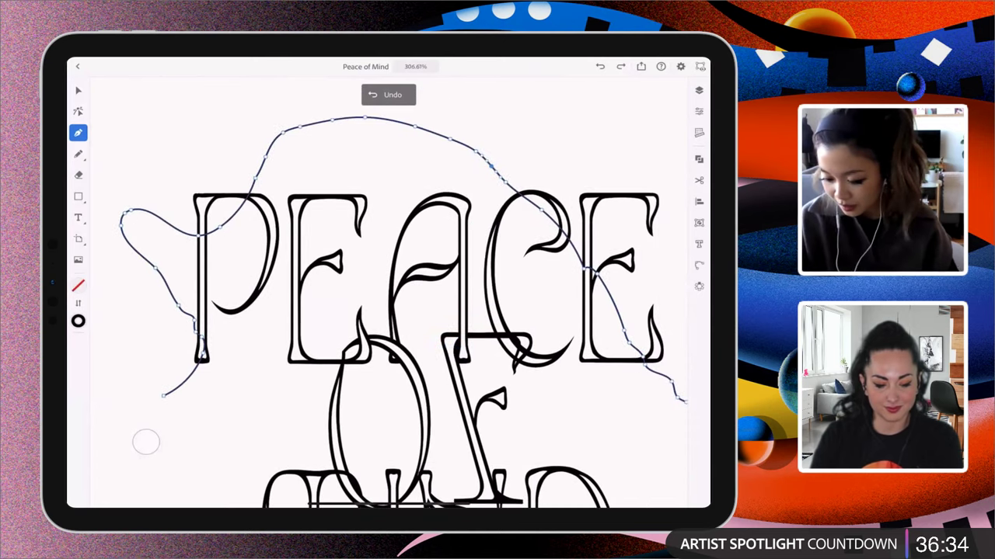
{"action": "left_click", "coordinate": [78, 111]}
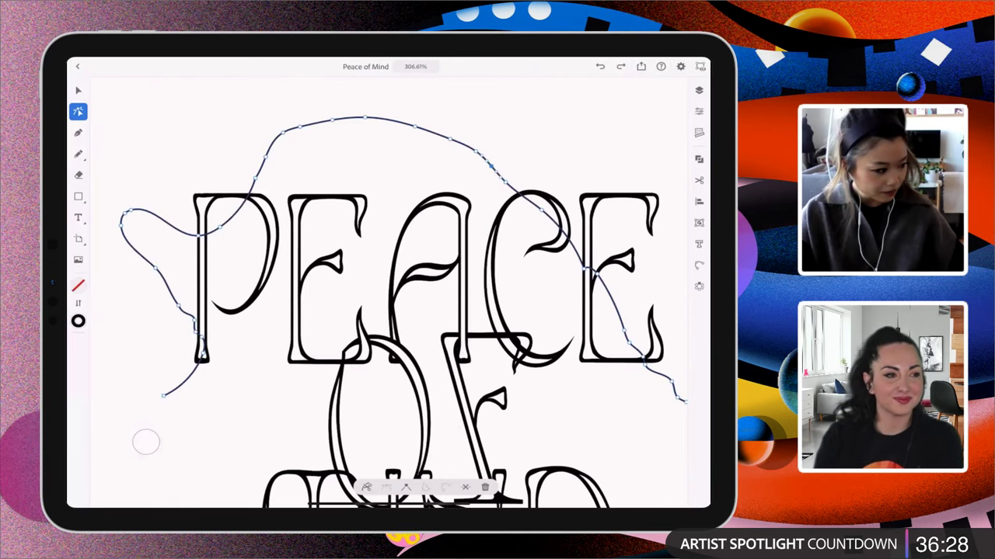
{"action": "left_click_drag", "start_coordinate": [262, 148], "coordinate": [264, 148]}
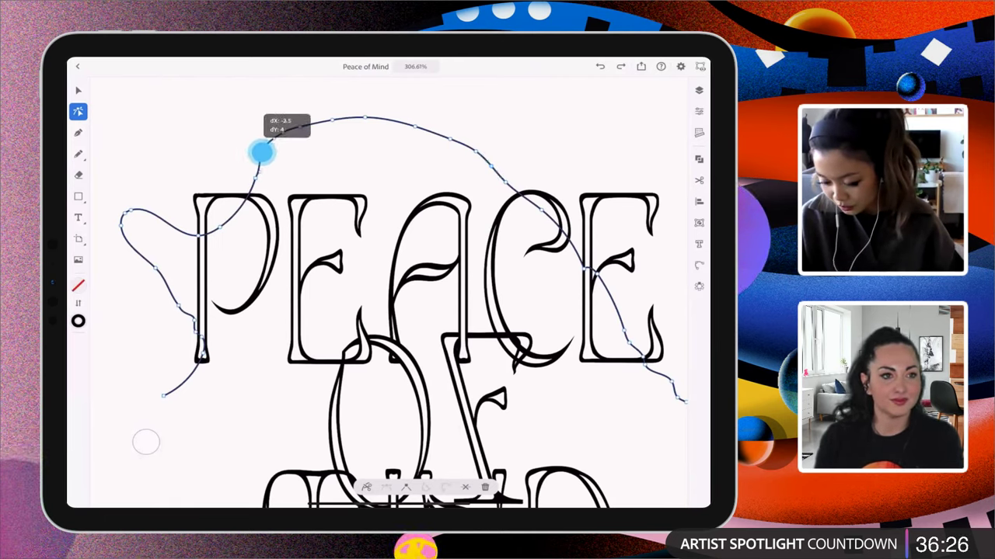
{"action": "left_click", "coordinate": [263, 152]}
{"action": "left_click", "coordinate": [269, 146]}
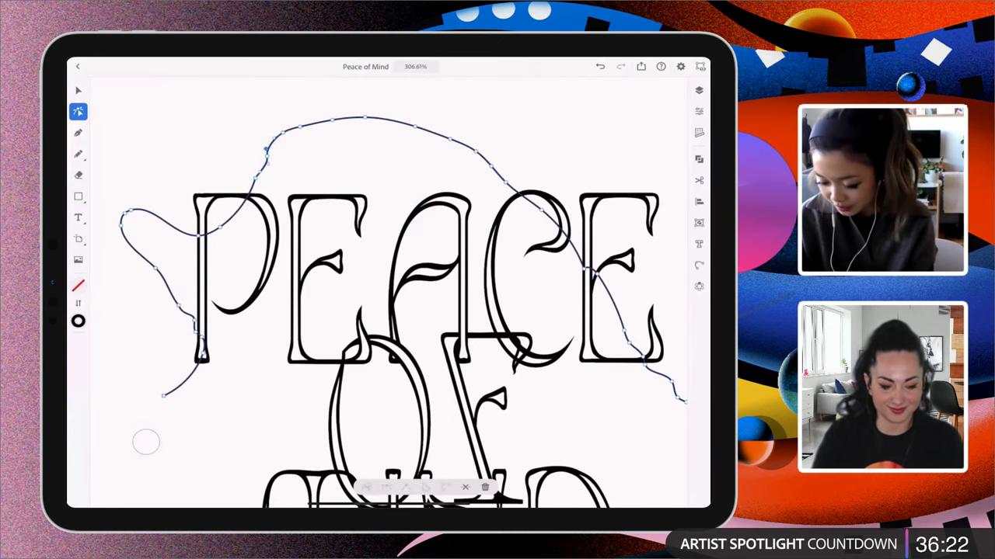
{"action": "left_click", "coordinate": [245, 188]}
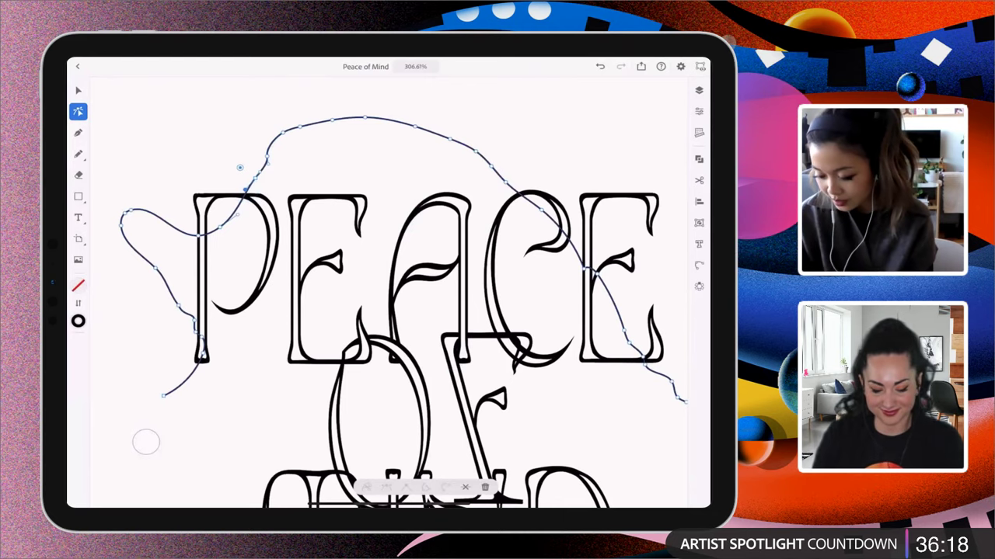
Zoom out to the whole design, undo the last outline edit, and deselect the artwork
{"action": "left_click", "coordinate": [78, 90]}
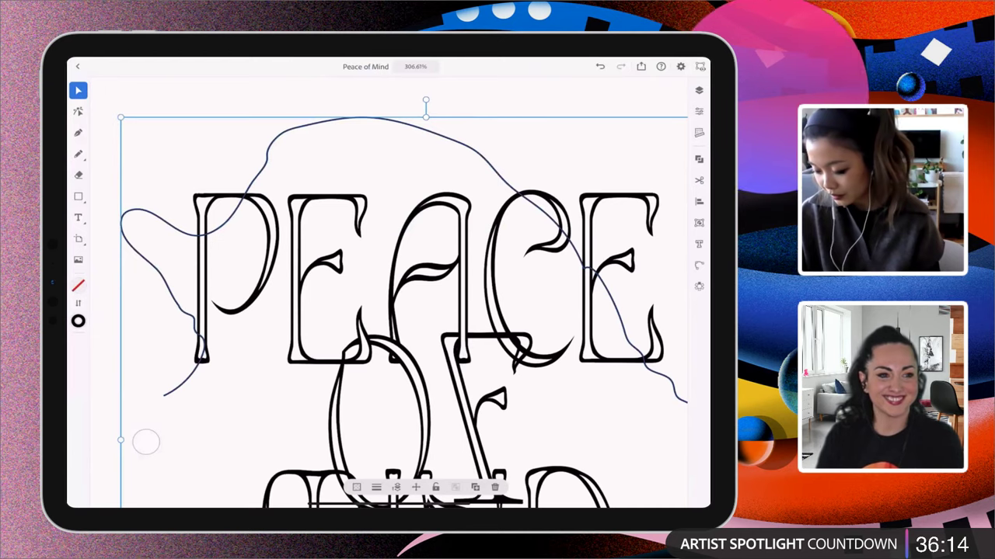
{"action": "scroll", "coordinate": [497, 280], "scroll_direction": "down", "scroll_amount": 3}
{"action": "scroll", "coordinate": [388, 311], "scroll_direction": "down", "scroll_amount": 2}
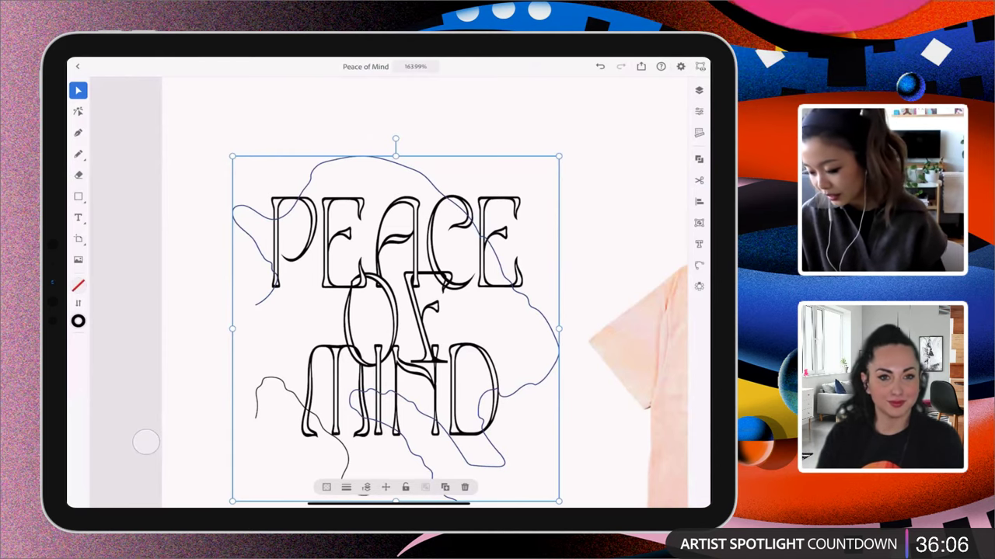
{"action": "scroll", "coordinate": [620, 315], "scroll_direction": "down", "scroll_amount": 2}
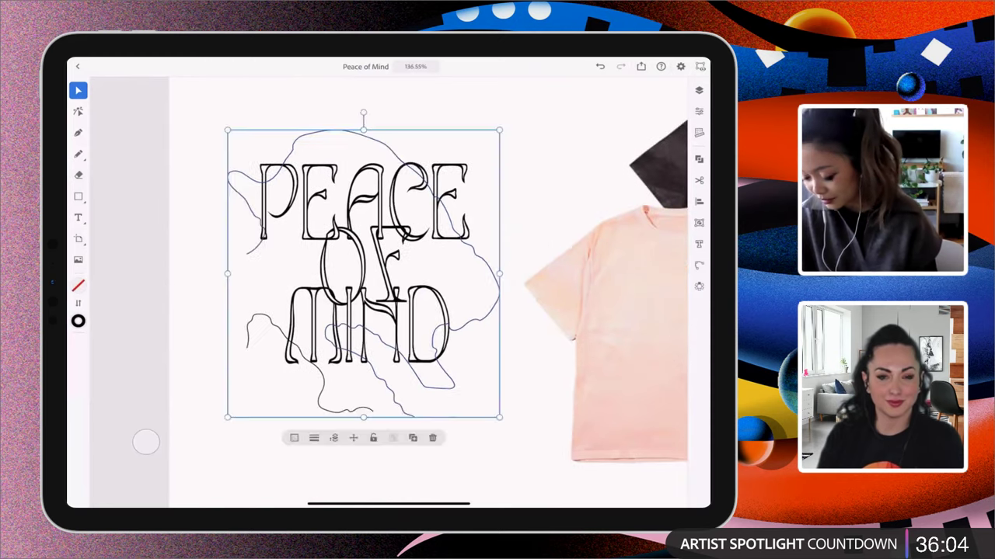
{"action": "key", "text": "ctrl+z"}
{"action": "left_click", "coordinate": [199, 100]}
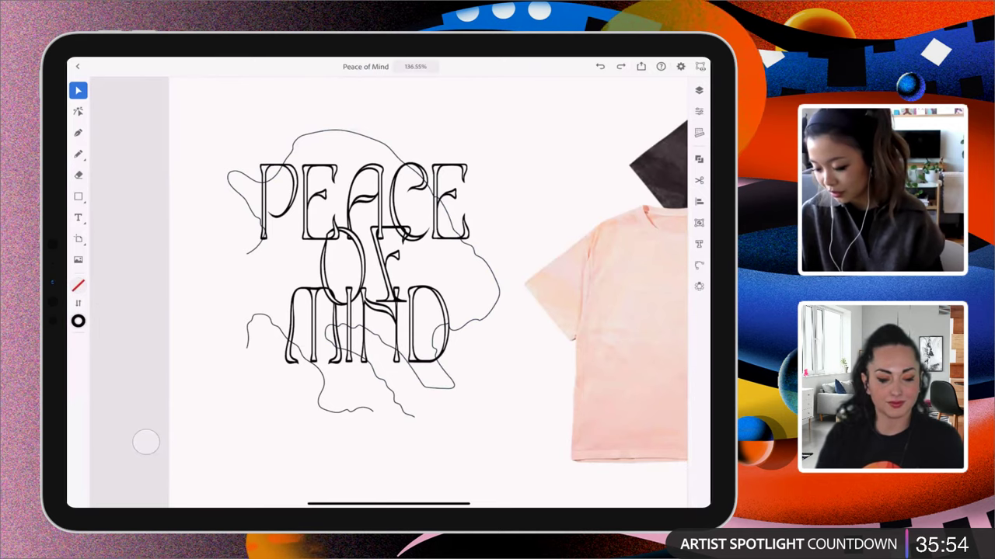
Zoom in on the lettering, undo a stray pen point, and briefly select all artwork
{"action": "scroll", "coordinate": [474, 264], "scroll_direction": "up", "scroll_amount": 5}
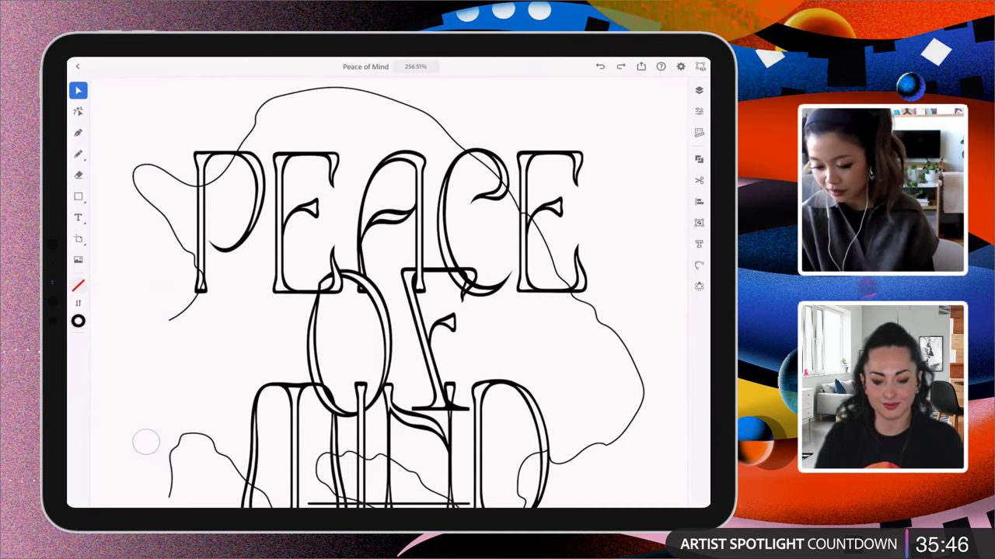
{"action": "scroll", "coordinate": [371, 261], "scroll_direction": "up", "scroll_amount": 2}
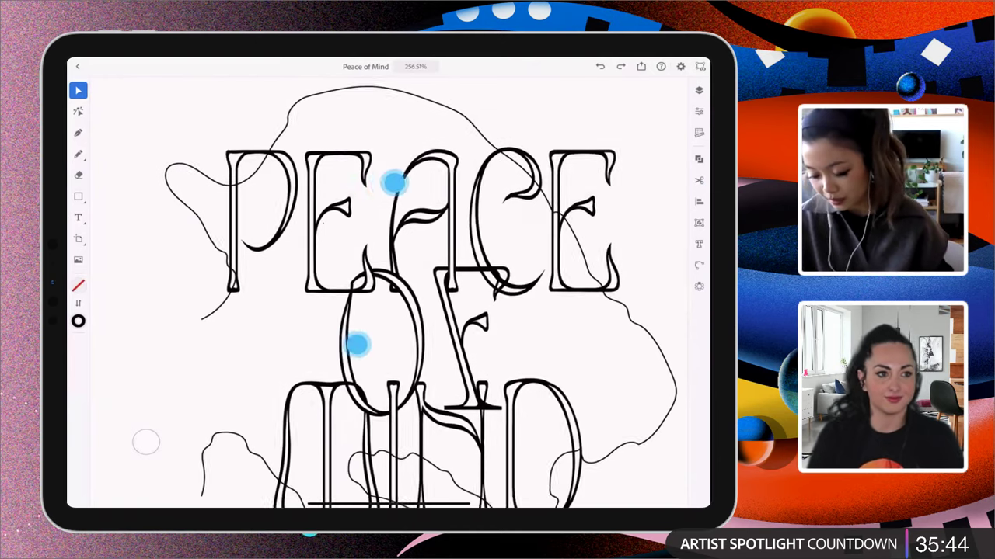
{"action": "scroll", "coordinate": [416, 175], "scroll_direction": "down", "scroll_amount": 2}
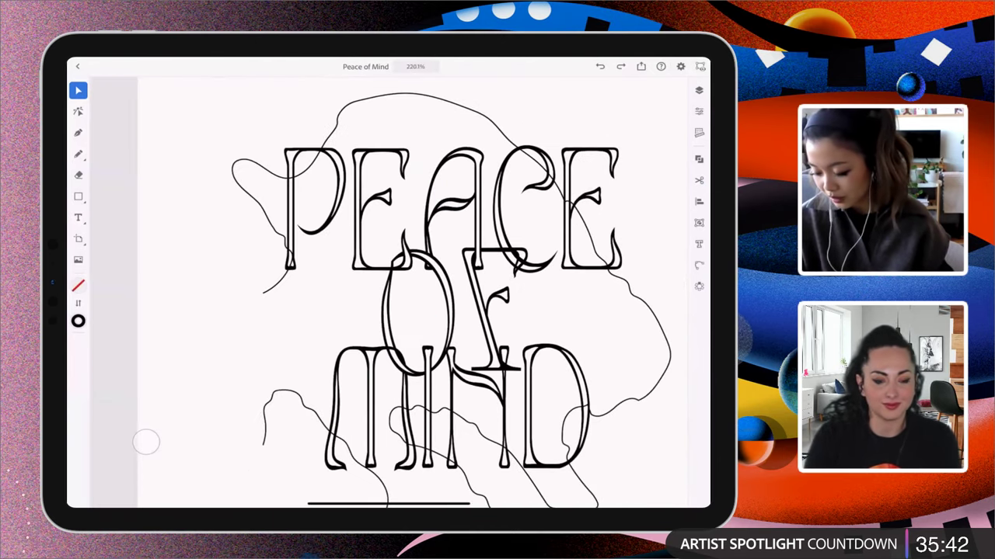
{"action": "scroll", "coordinate": [388, 215], "scroll_direction": "up", "scroll_amount": 2}
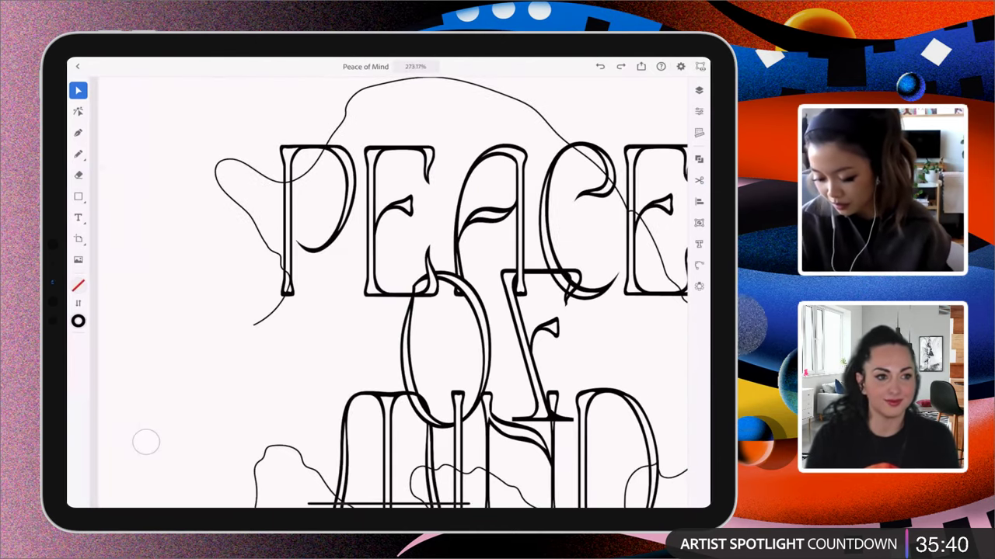
{"action": "key", "text": "a"}
{"action": "key", "text": "p"}
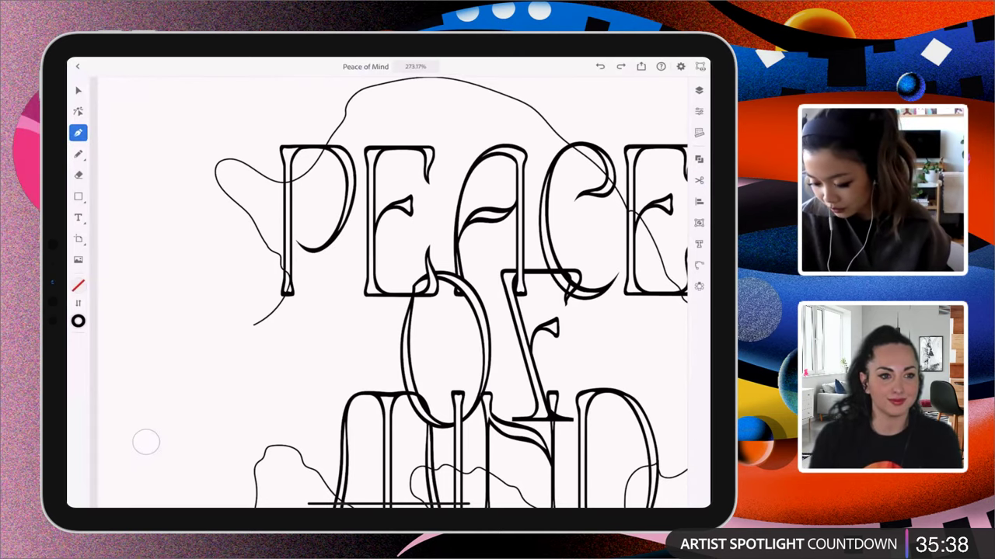
{"action": "left_click", "coordinate": [214, 173]}
{"action": "key", "text": "ctrl+z"}
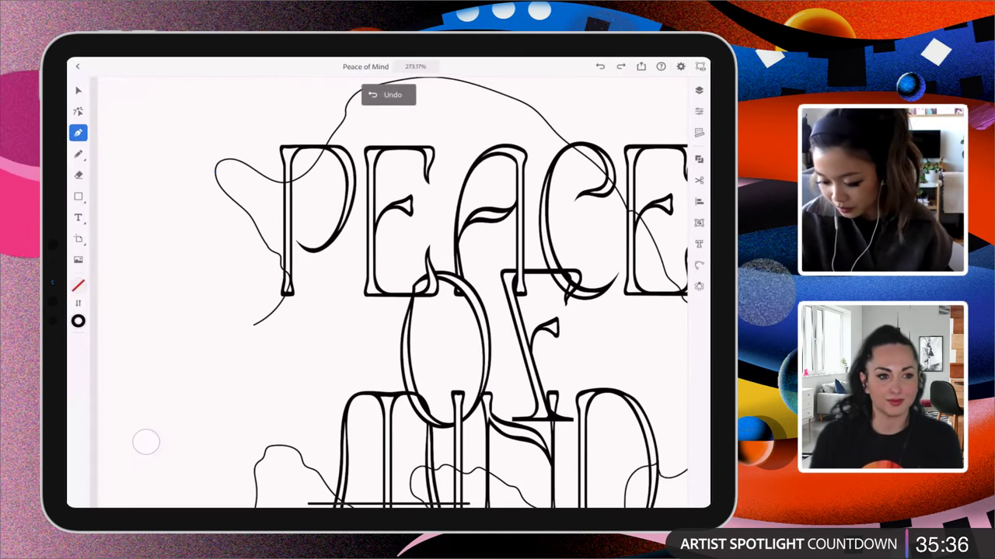
{"action": "key", "text": "v"}
{"action": "key", "text": "ctrl+a"}
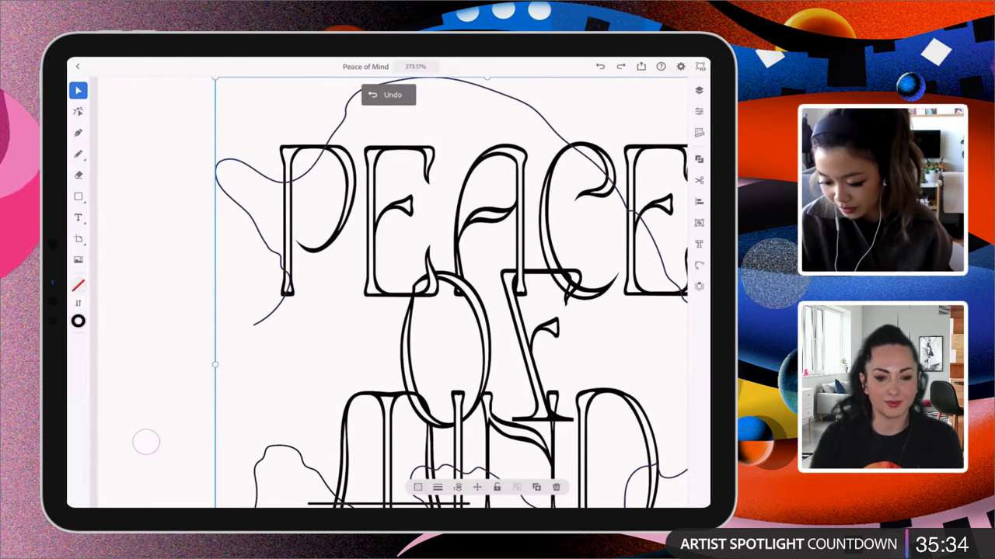
{"action": "key", "text": "p"}
Reshape the left curve of the wavy line by dragging its anchor
{"action": "left_click", "coordinate": [222, 184]}
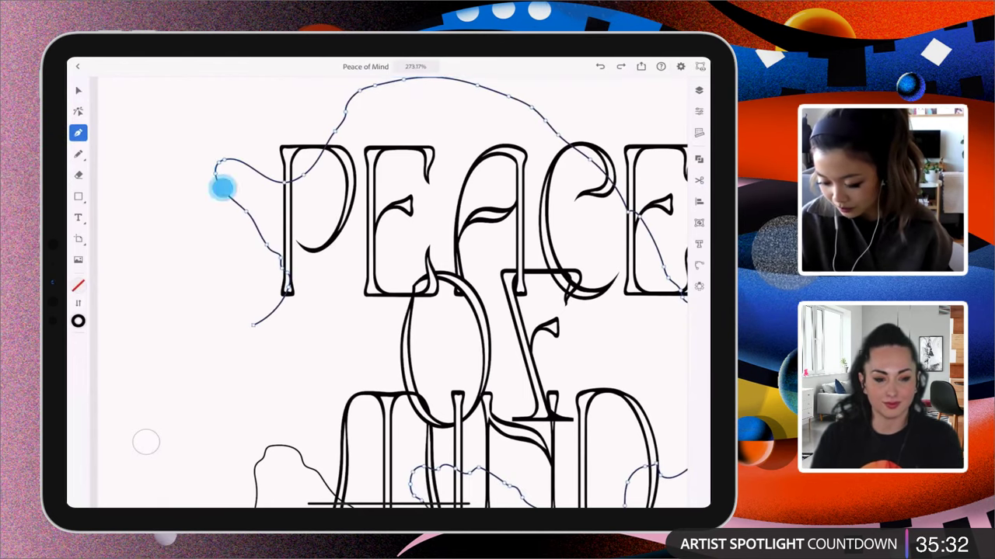
{"action": "key", "text": "a"}
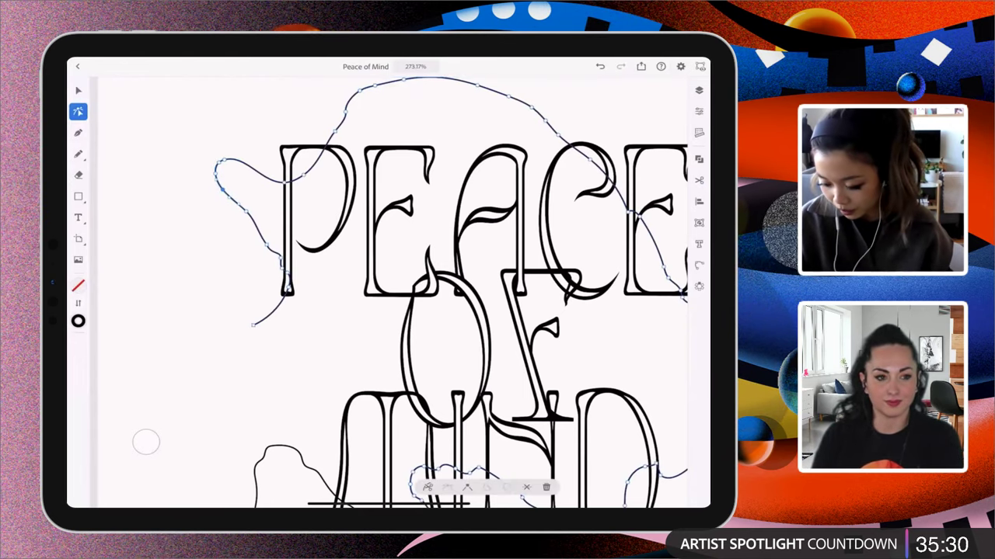
{"action": "left_click_drag", "start_coordinate": [226, 196], "coordinate": [211, 184]}
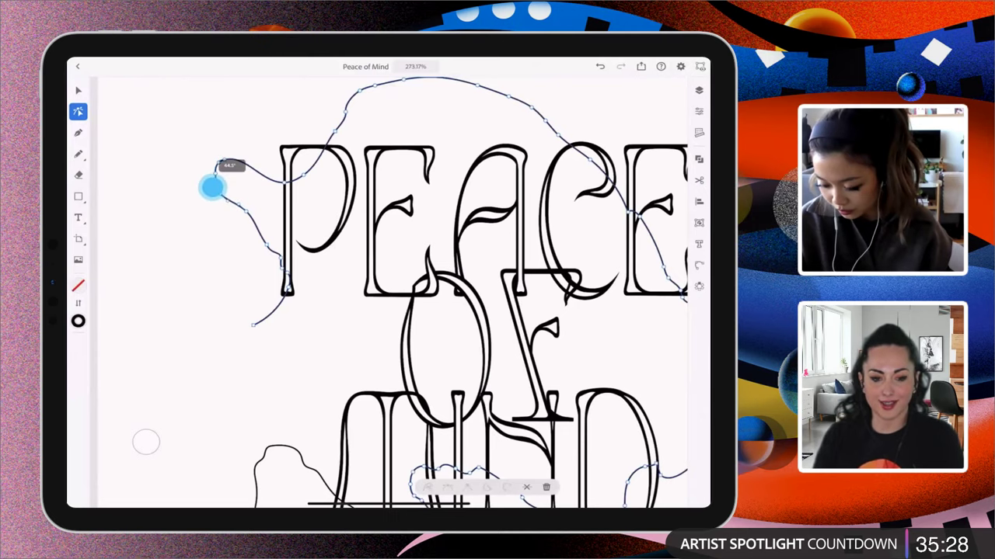
{"action": "left_click", "coordinate": [228, 205]}
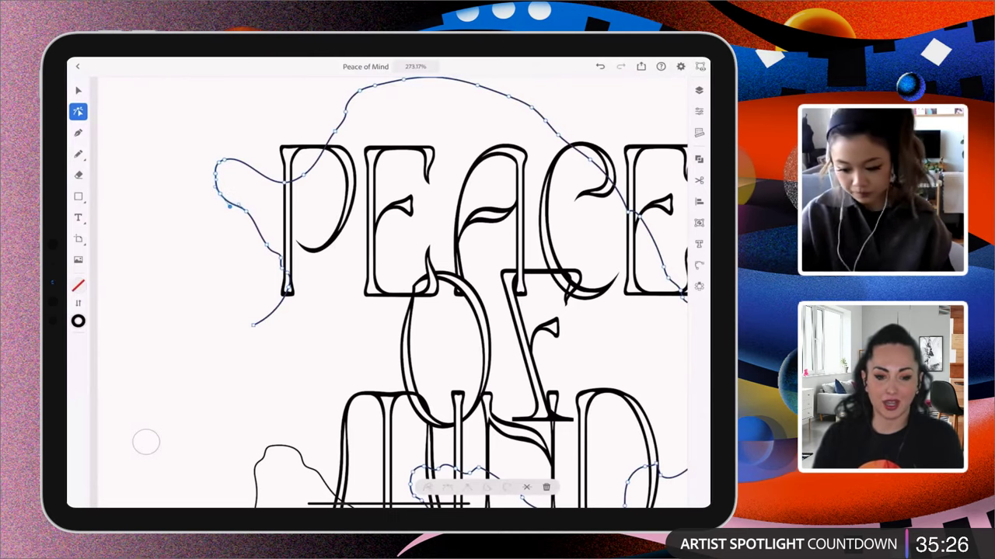
{"action": "left_click", "coordinate": [78, 90]}
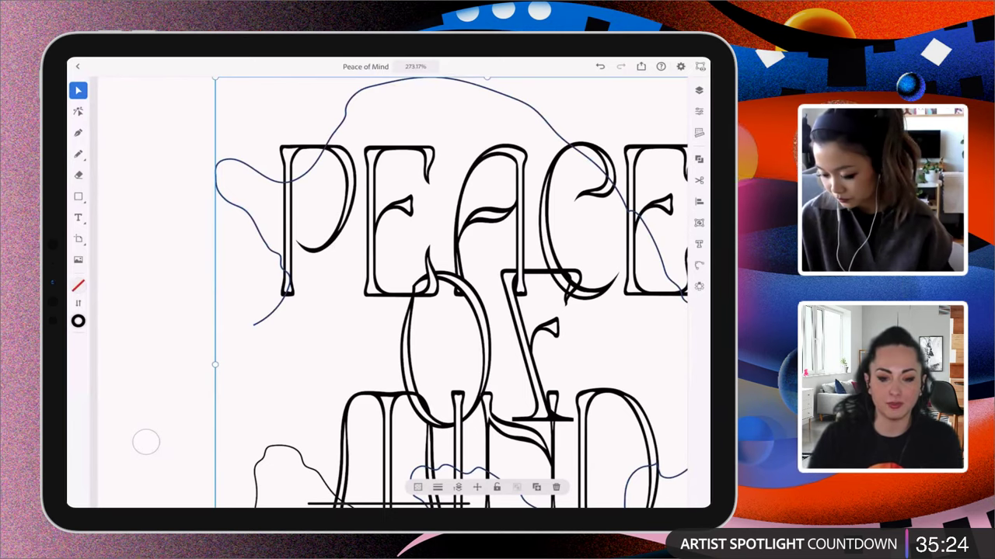
{"action": "left_click", "coordinate": [173, 333]}
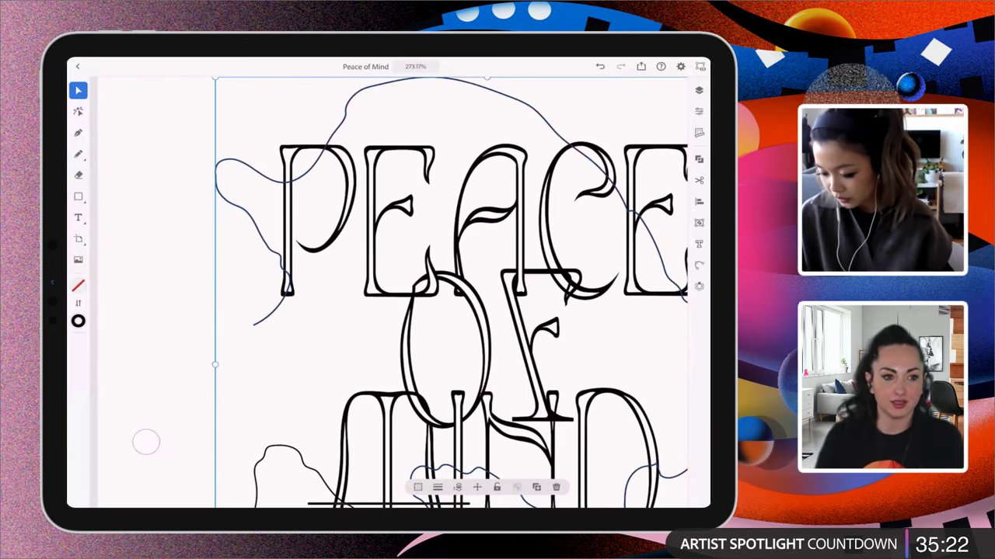
Select the wavy line beside the D and adjust the anchors where it joins the letter
{"action": "scroll", "coordinate": [498, 278], "scroll_direction": "down", "scroll_amount": 3}
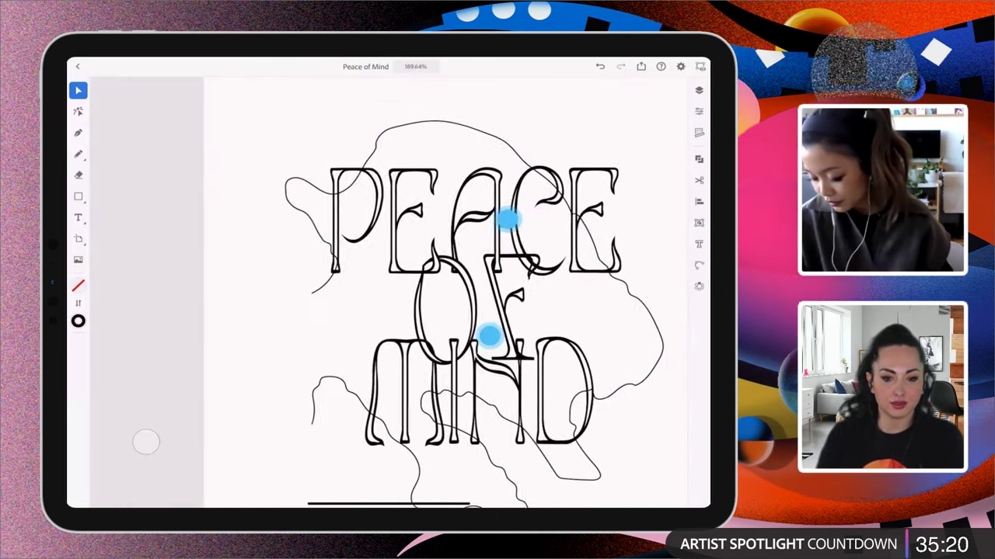
{"action": "scroll", "coordinate": [498, 277], "scroll_direction": "up", "scroll_amount": 2}
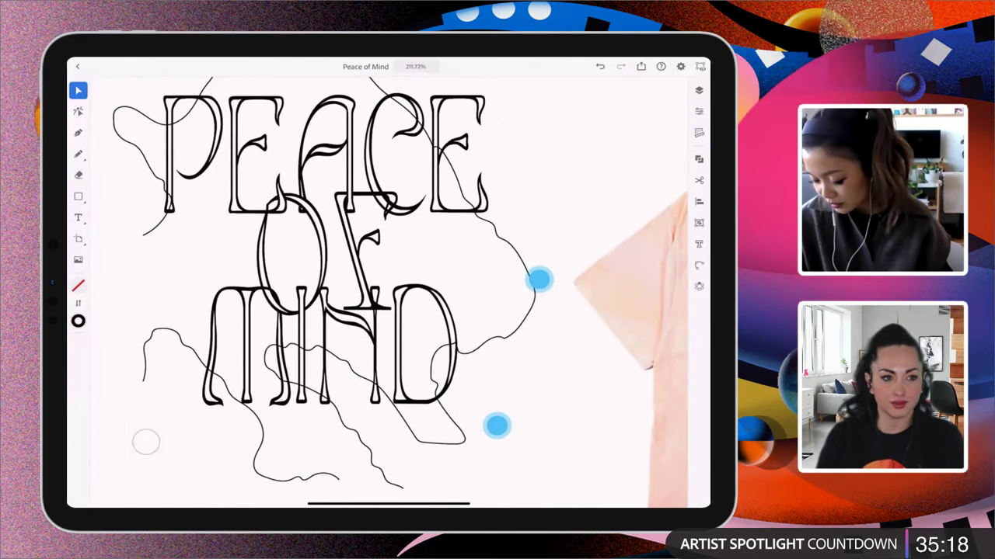
{"action": "scroll", "coordinate": [518, 352], "scroll_direction": "up", "scroll_amount": 2}
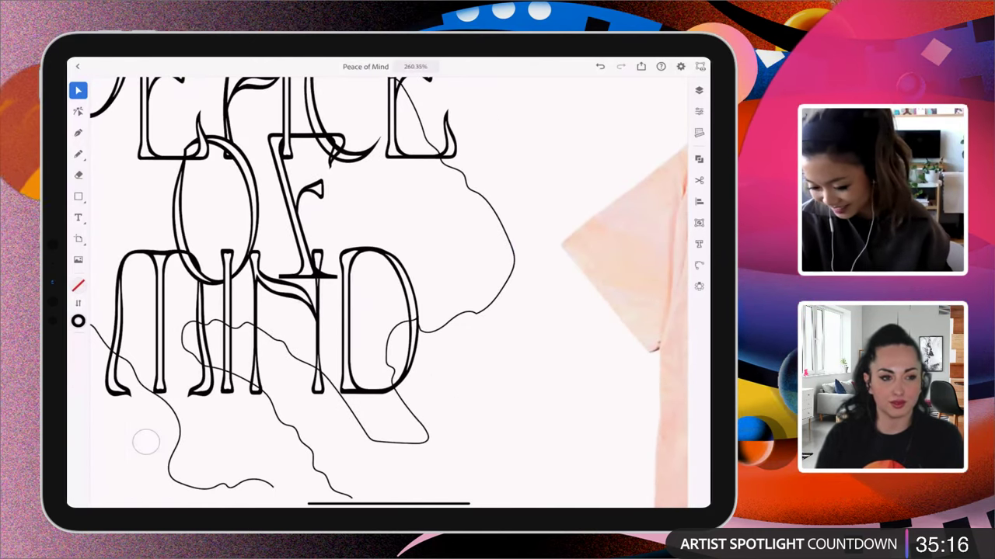
{"action": "left_click", "coordinate": [424, 331]}
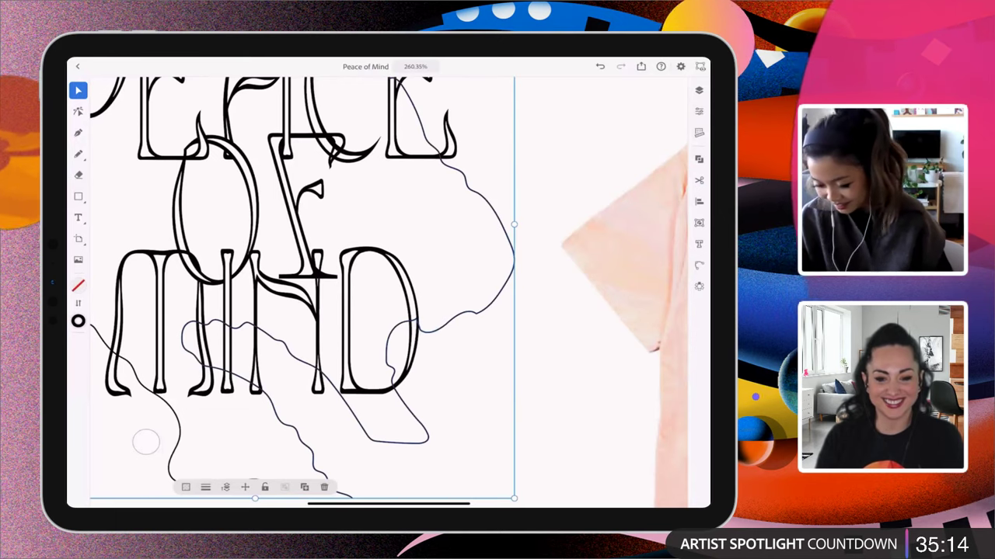
{"action": "left_click", "coordinate": [78, 111]}
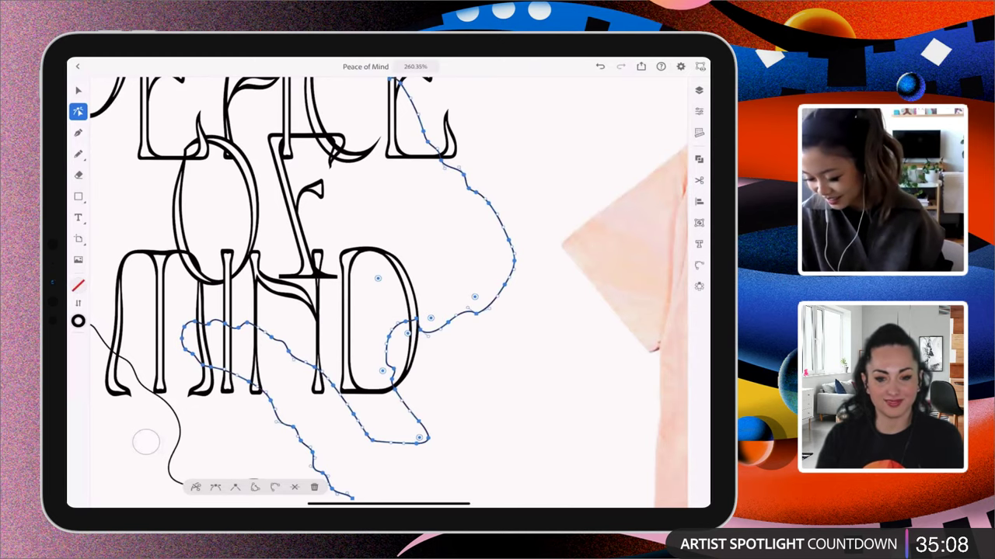
{"action": "left_click", "coordinate": [455, 262]}
{"action": "scroll", "coordinate": [462, 334], "scroll_direction": "up", "scroll_amount": 5}
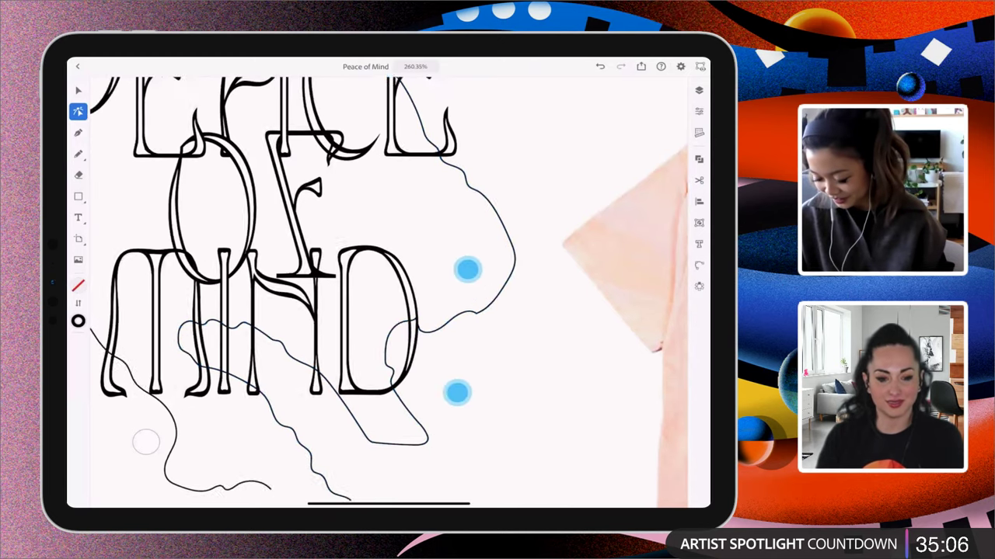
{"action": "left_click", "coordinate": [407, 305]}
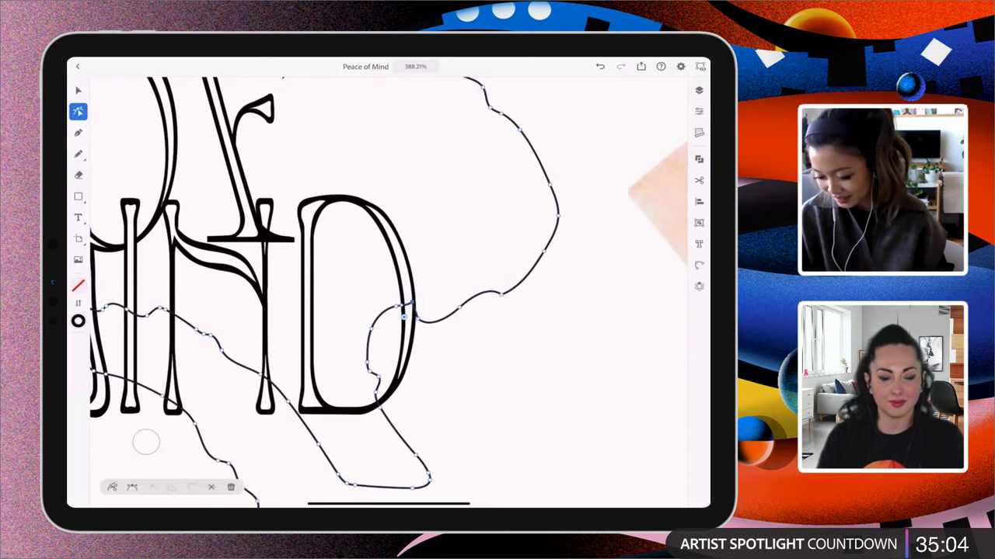
{"action": "left_click", "coordinate": [415, 313]}
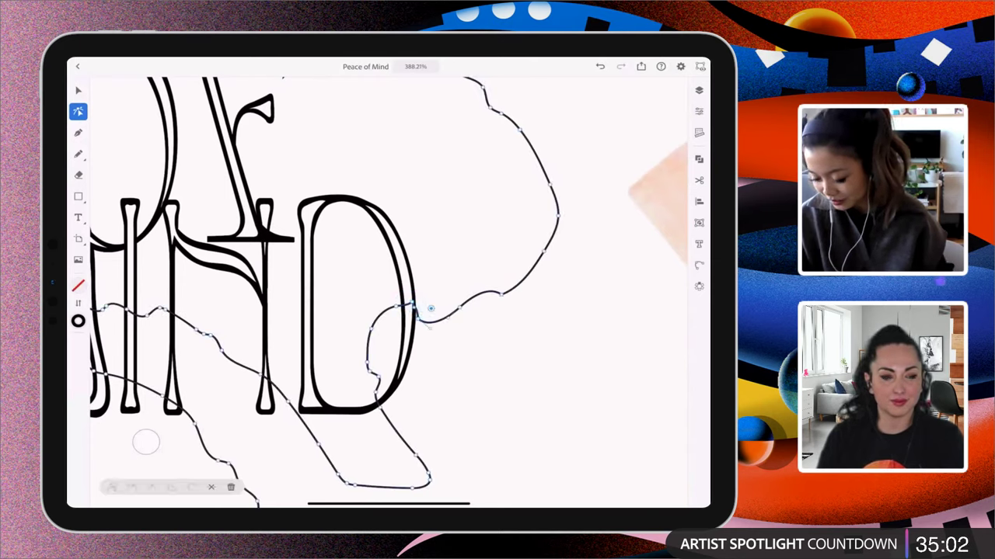
{"action": "left_click", "coordinate": [413, 306]}
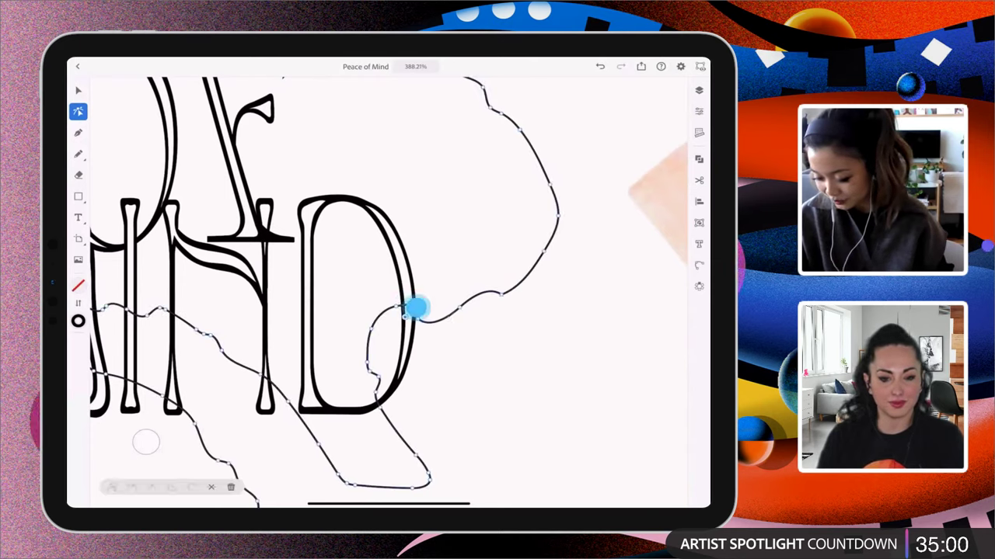
{"action": "left_click", "coordinate": [419, 301]}
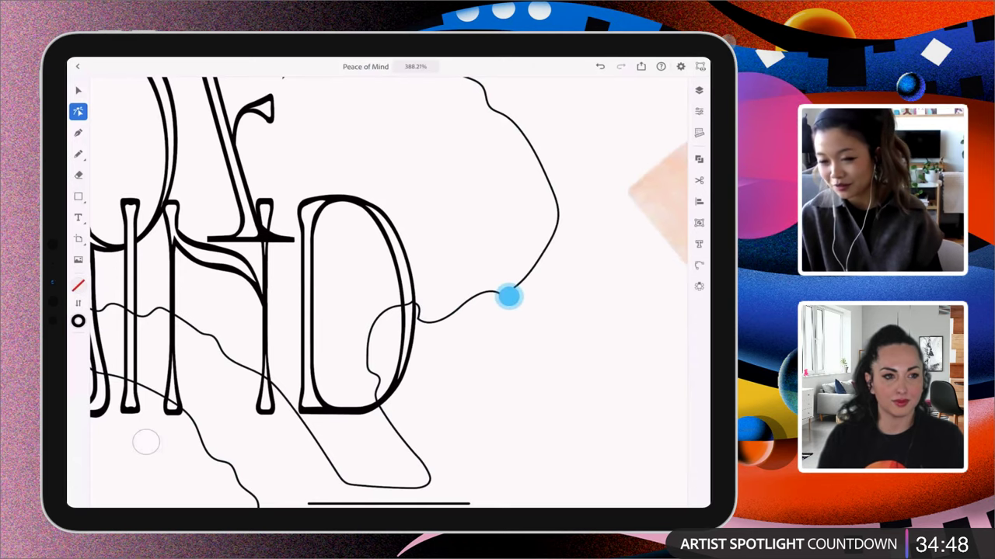
{"action": "scroll", "coordinate": [509, 293], "scroll_direction": "down", "scroll_amount": 2}
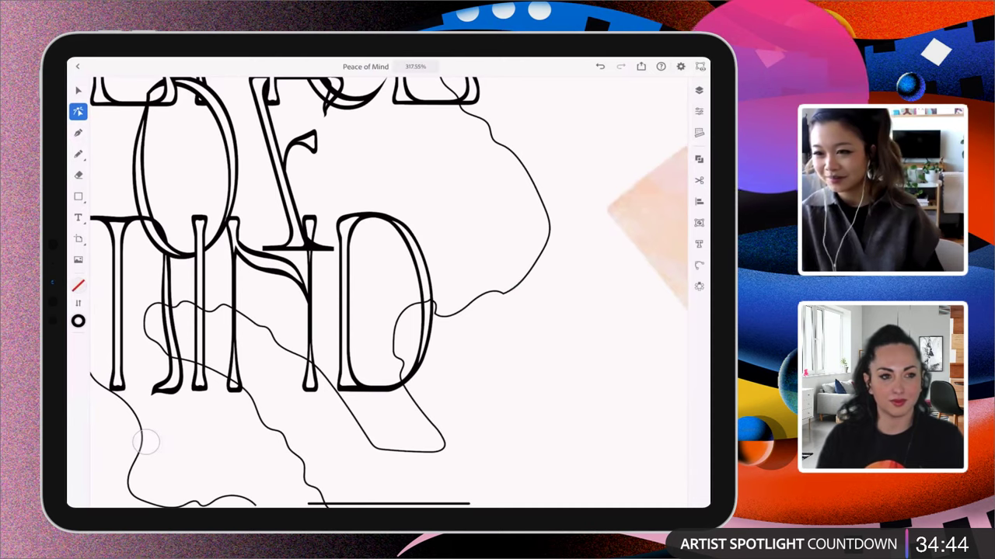
Zoom to the wavy line crossing MIND, select it, and display its anchor points
{"action": "scroll", "coordinate": [146, 442], "scroll_direction": "down", "scroll_amount": 1}
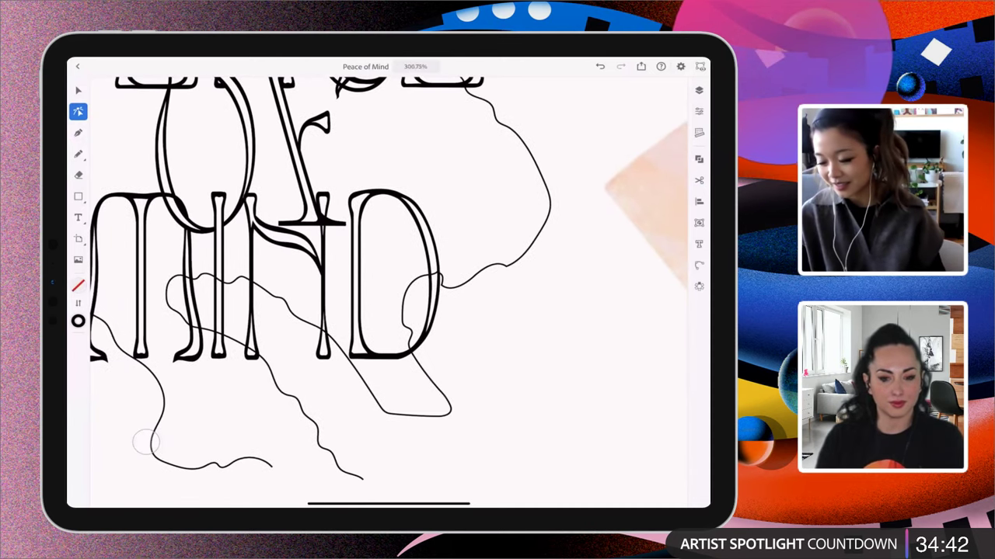
{"action": "scroll", "coordinate": [487, 362], "scroll_direction": "down", "scroll_amount": 2}
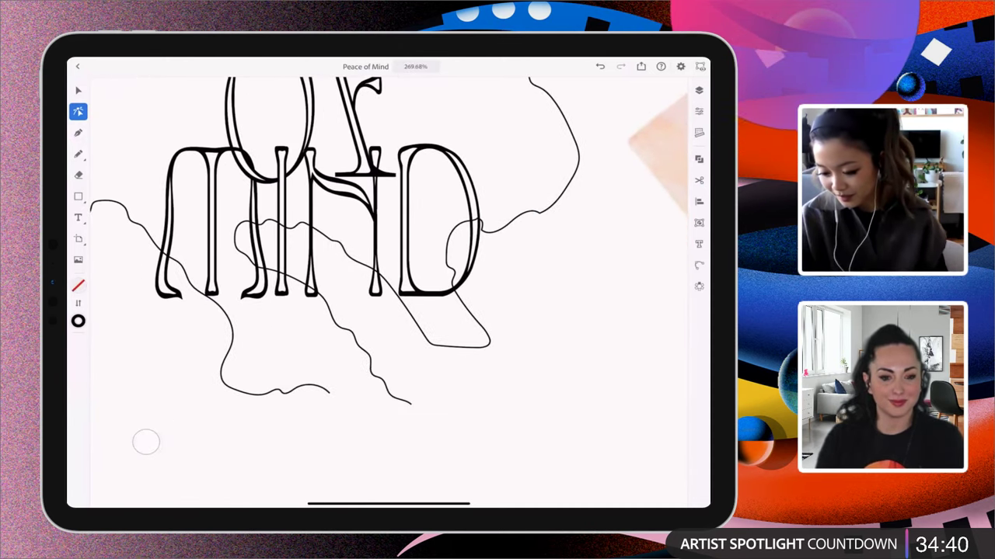
{"action": "left_click", "coordinate": [78, 132]}
{"action": "scroll", "coordinate": [369, 241], "scroll_direction": "down", "scroll_amount": 1}
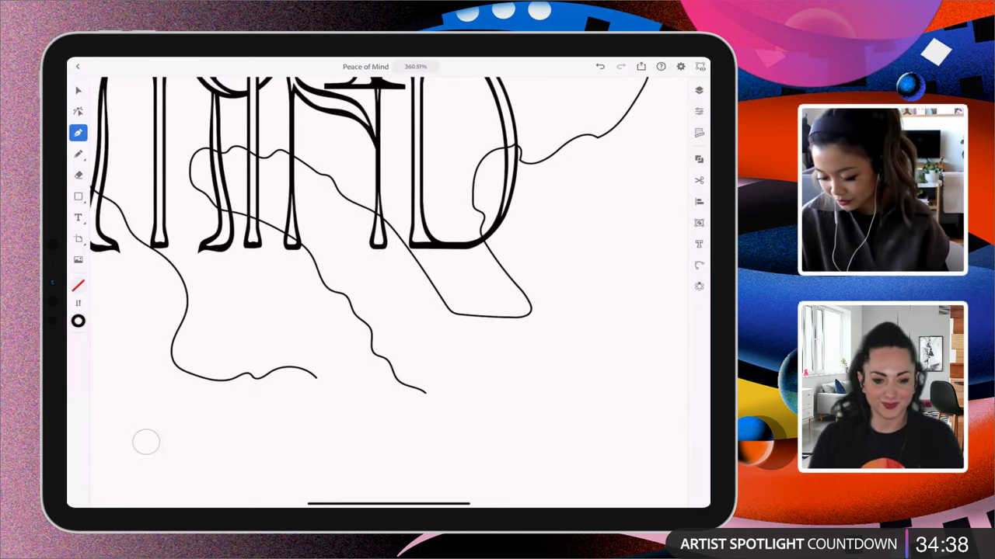
{"action": "scroll", "coordinate": [369, 240], "scroll_direction": "down", "scroll_amount": 3}
{"action": "scroll", "coordinate": [481, 303], "scroll_direction": "down", "scroll_amount": 2}
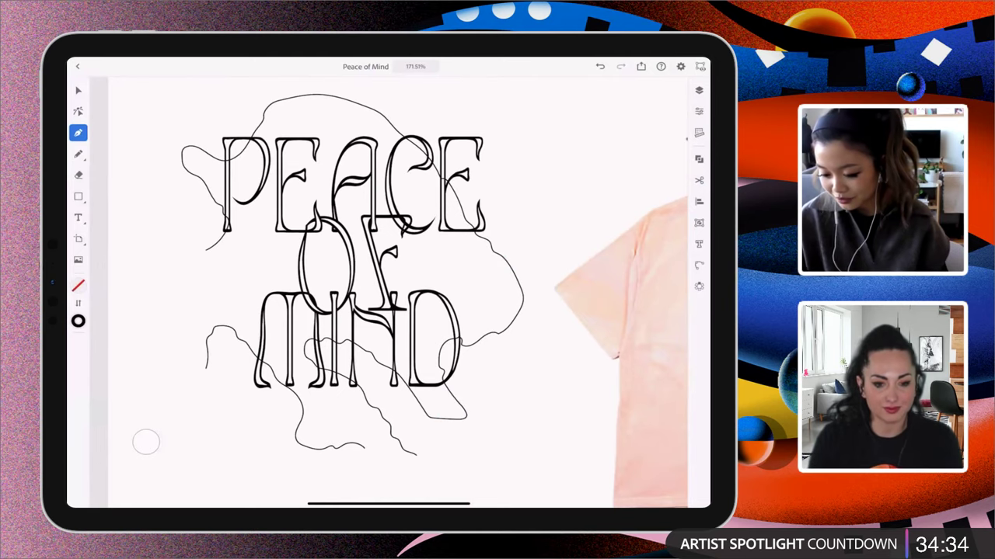
{"action": "scroll", "coordinate": [390, 354], "scroll_direction": "up", "scroll_amount": 3}
{"action": "left_click", "coordinate": [78, 111]}
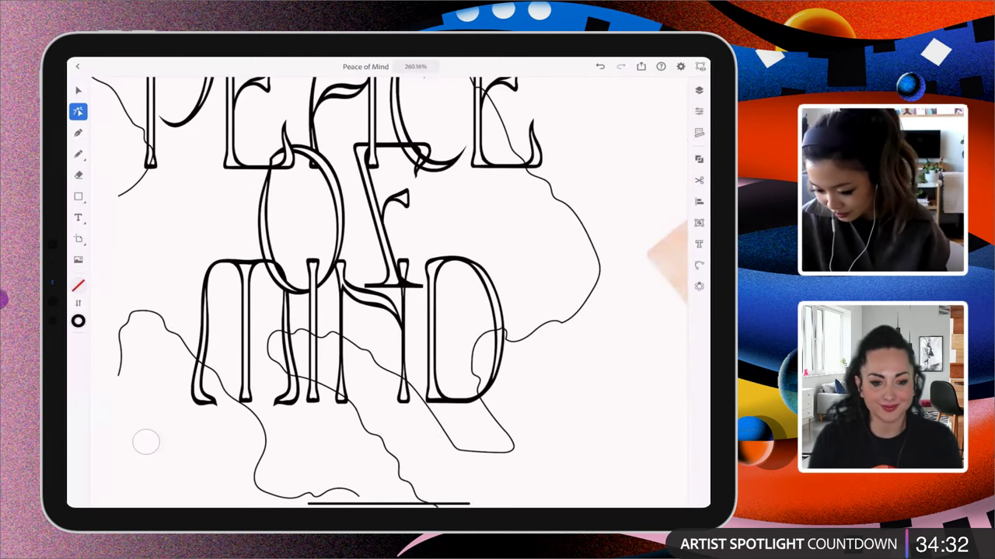
{"action": "left_click", "coordinate": [301, 329]}
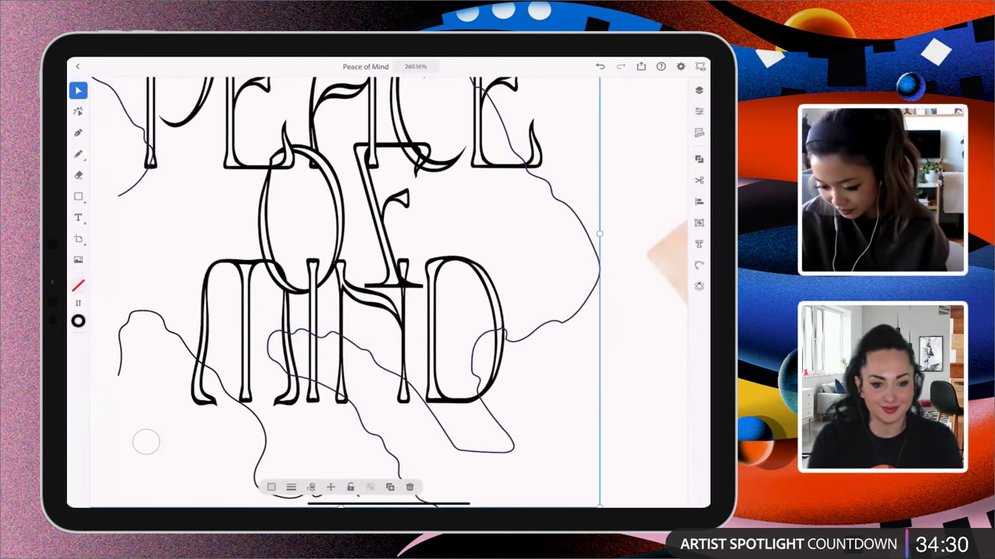
{"action": "left_click", "coordinate": [78, 112]}
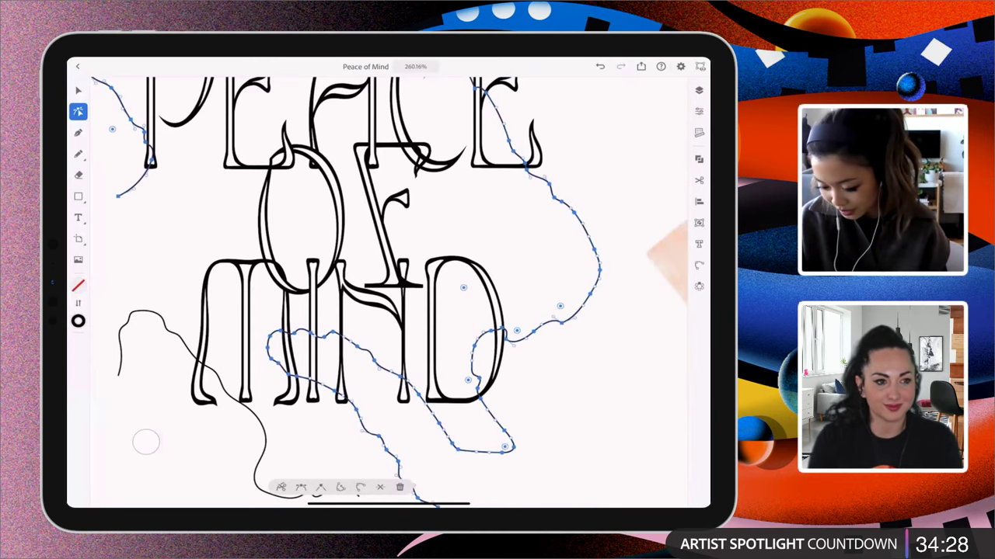
Adjust several anchors along the wavy line to refine its curve across the MIND stems
{"action": "scroll", "coordinate": [383, 324], "scroll_direction": "up", "scroll_amount": 5}
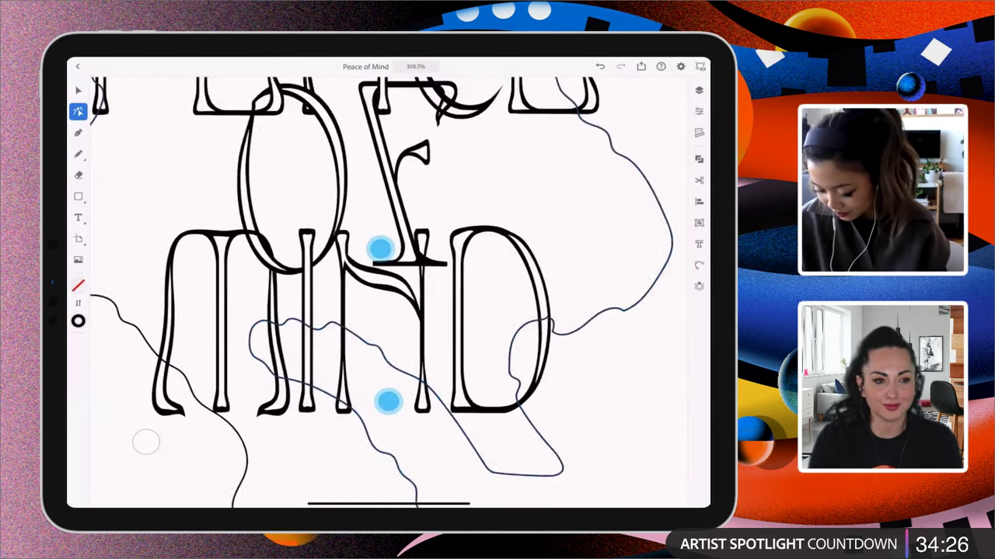
{"action": "left_click", "coordinate": [306, 328]}
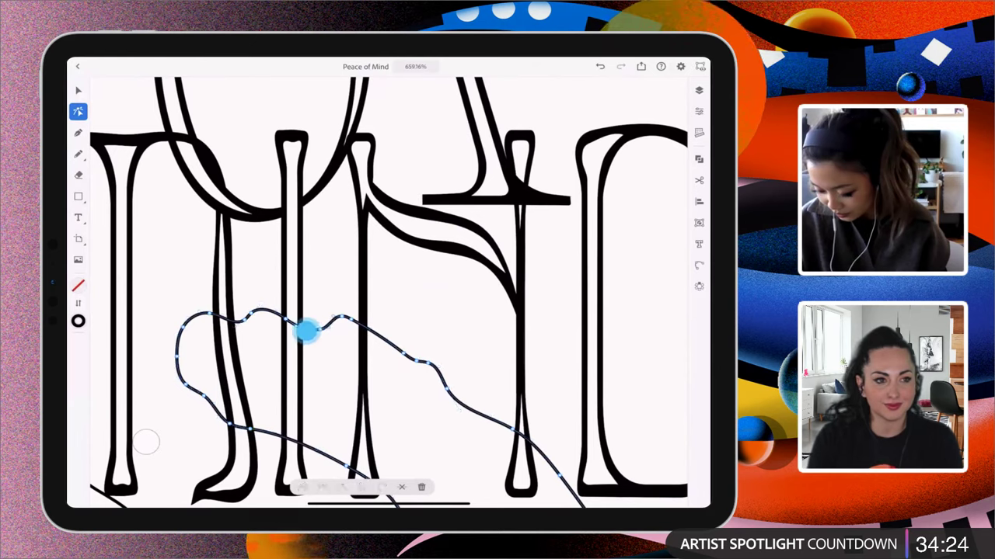
{"action": "left_click", "coordinate": [379, 330]}
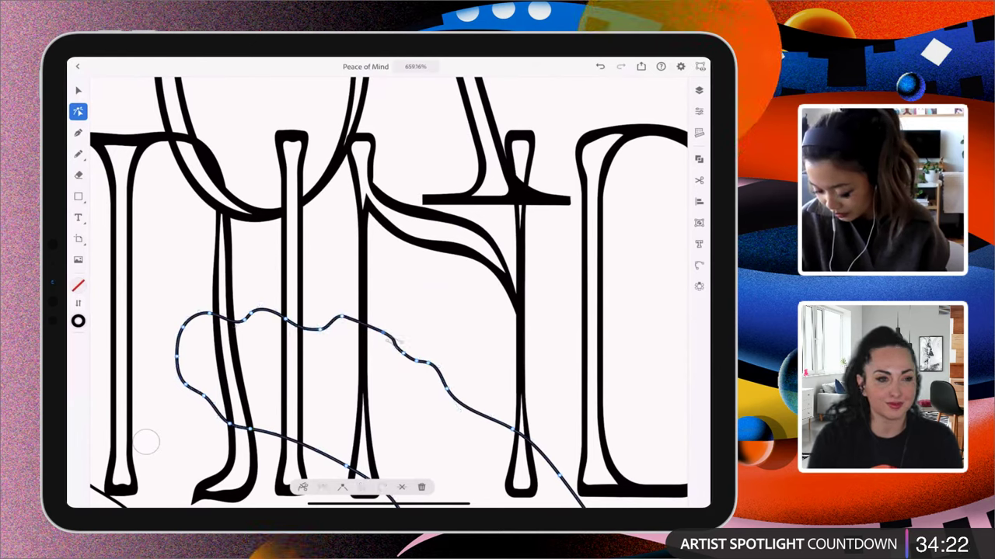
{"action": "left_click", "coordinate": [350, 326]}
{"action": "left_click", "coordinate": [344, 329]}
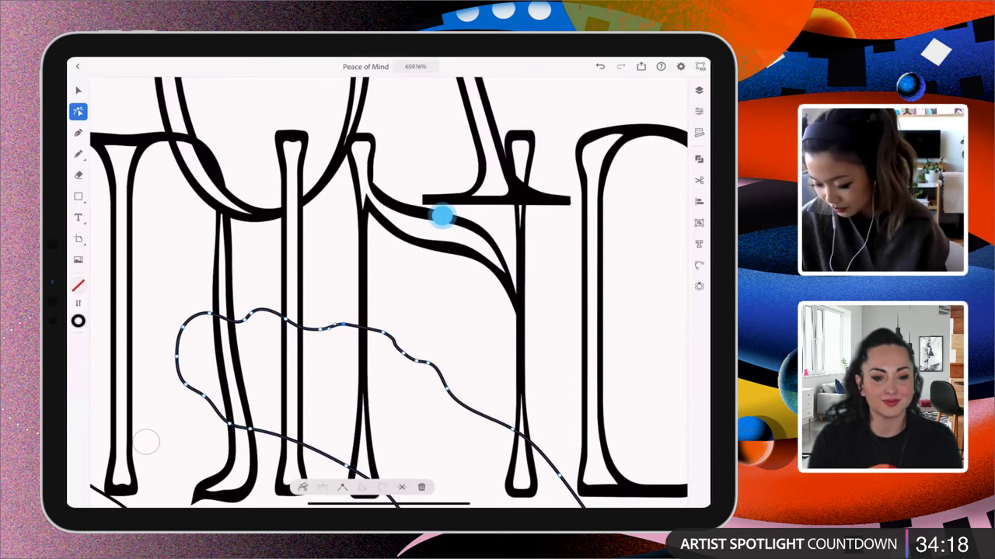
Nudge one anchor on the wavy line slightly downward to smooth the curve
{"action": "scroll", "coordinate": [502, 378], "scroll_direction": "up", "scroll_amount": 2}
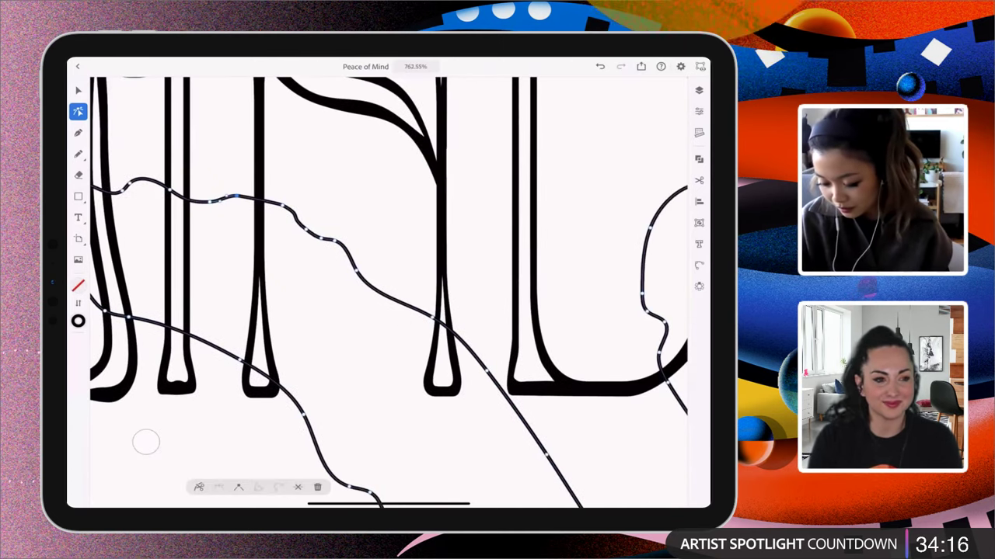
{"action": "left_click", "coordinate": [78, 133]}
{"action": "left_click", "coordinate": [370, 289]}
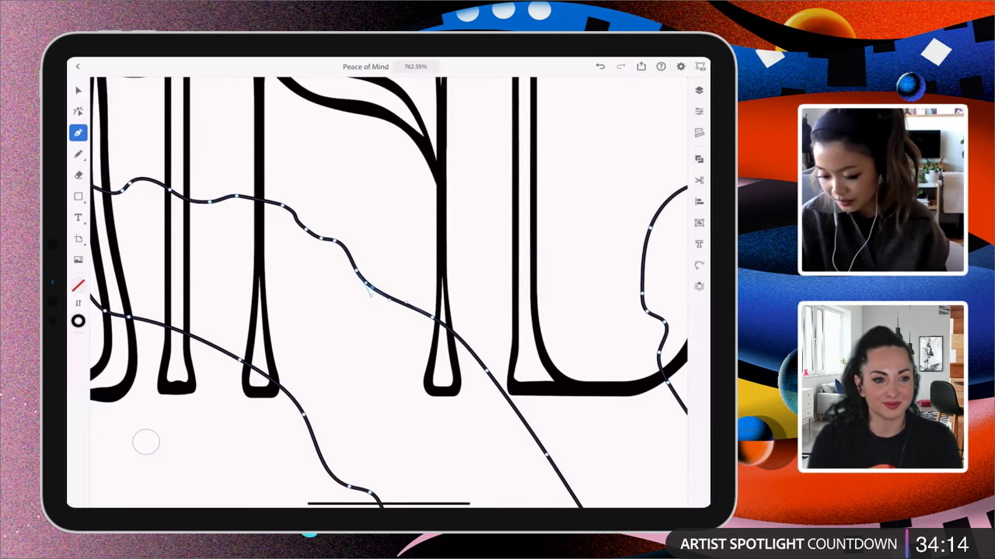
{"action": "left_click", "coordinate": [77, 111]}
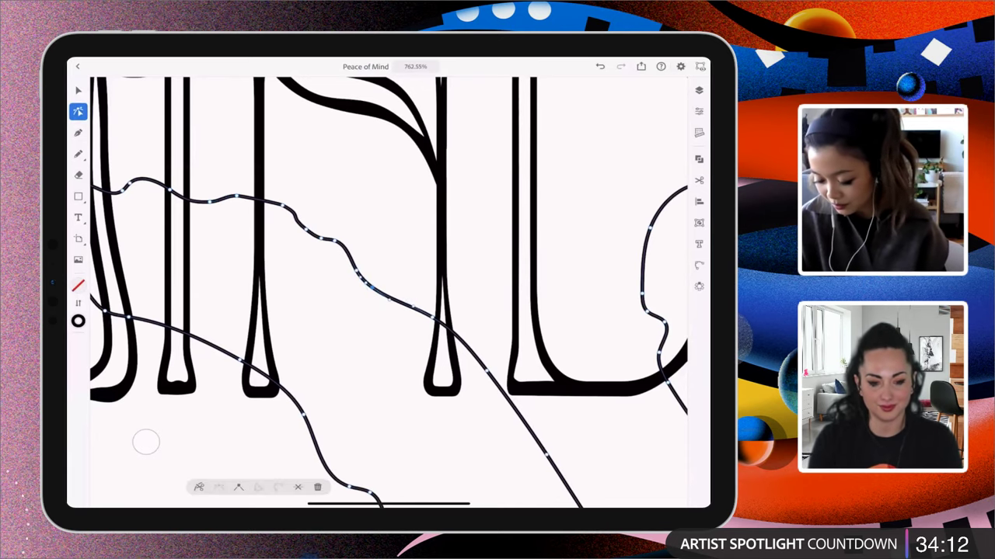
{"action": "left_click_drag", "start_coordinate": [378, 278], "coordinate": [373, 284]}
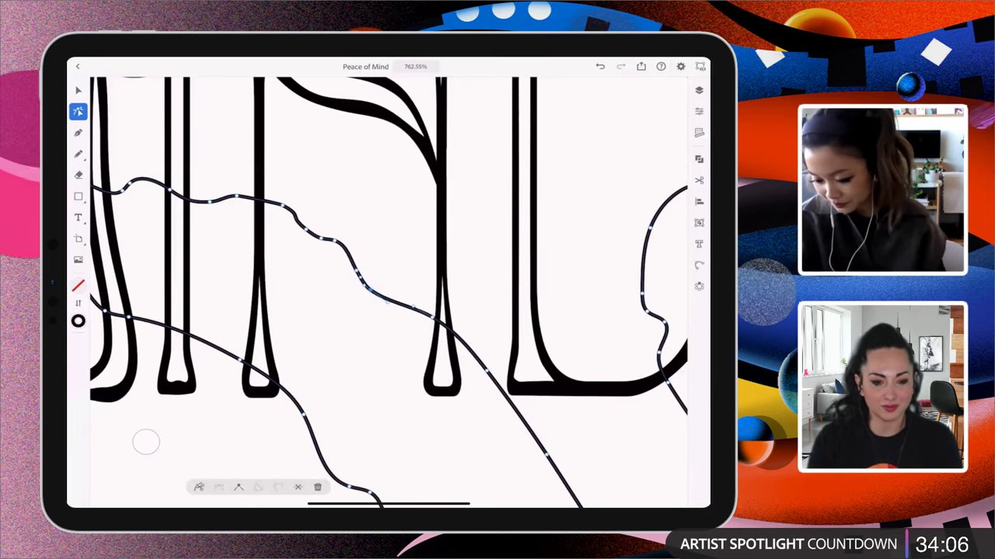
{"action": "left_click", "coordinate": [78, 91]}
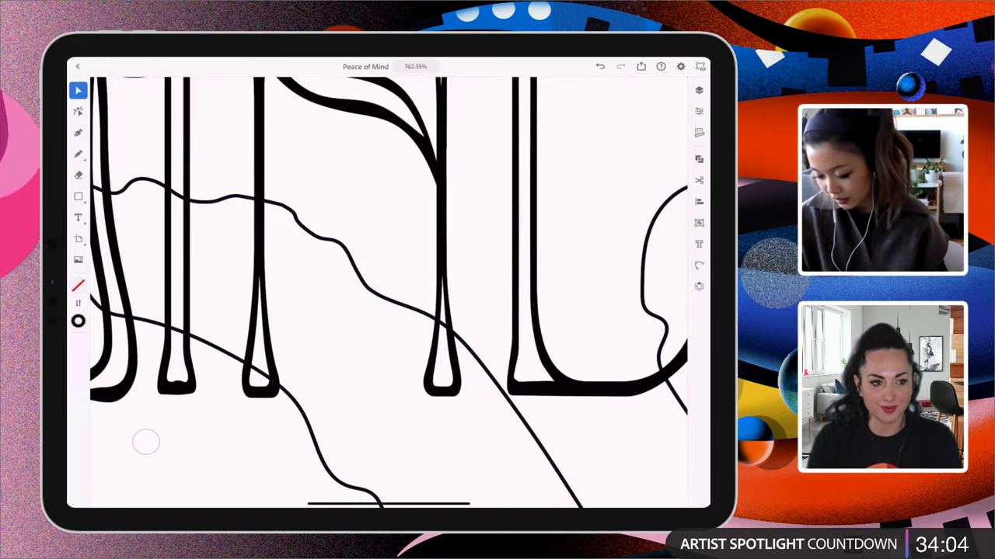
{"action": "scroll", "coordinate": [466, 337], "scroll_direction": "down", "scroll_amount": 5}
{"action": "scroll", "coordinate": [466, 336], "scroll_direction": "down", "scroll_amount": 5}
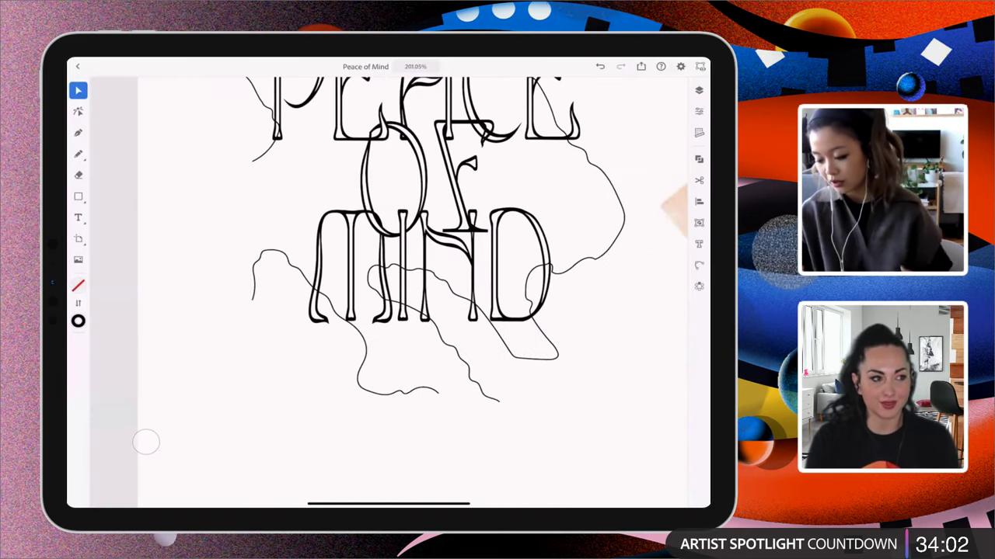
{"action": "scroll", "coordinate": [451, 375], "scroll_direction": "down", "scroll_amount": 3}
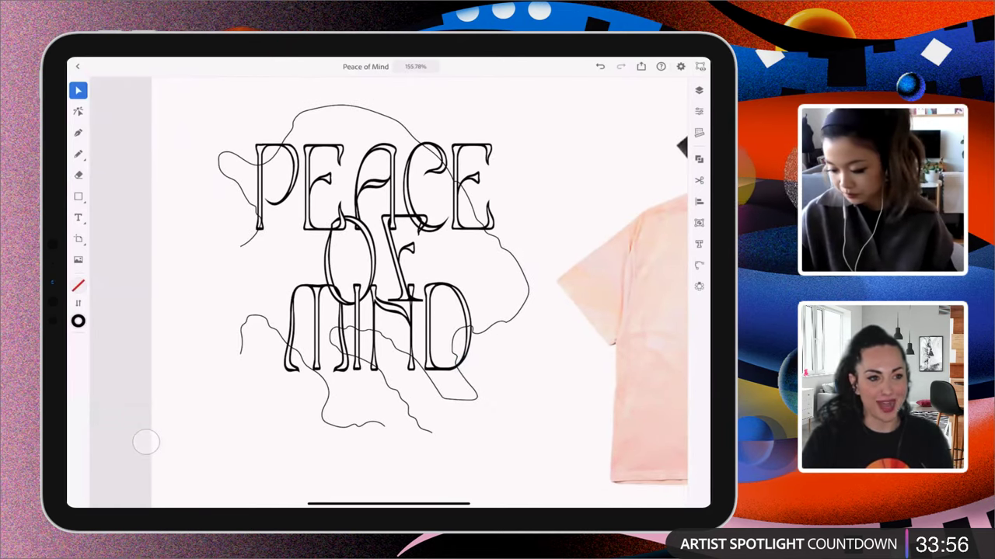
{"action": "scroll", "coordinate": [548, 267], "scroll_direction": "up", "scroll_amount": 1}
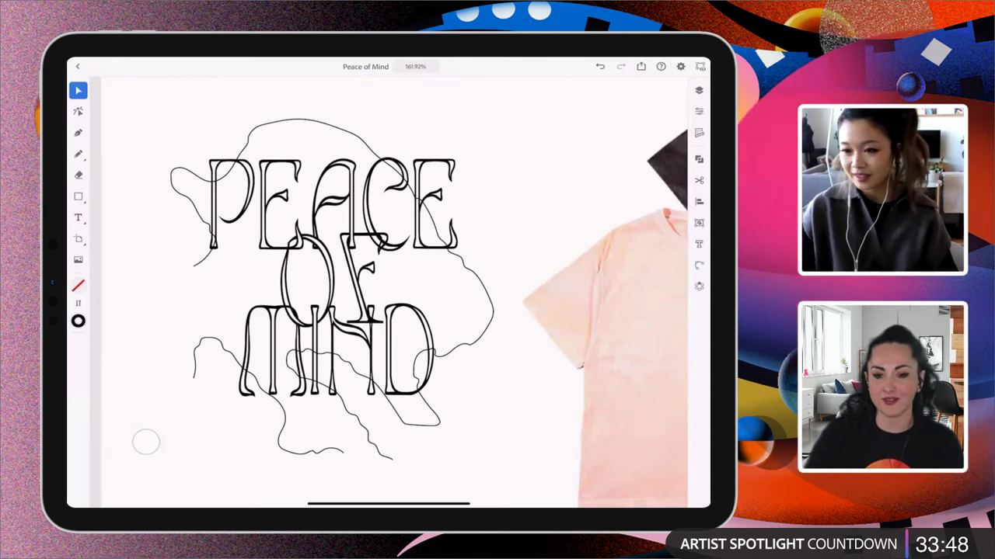
{"action": "scroll", "coordinate": [517, 304], "scroll_direction": "down", "scroll_amount": 2}
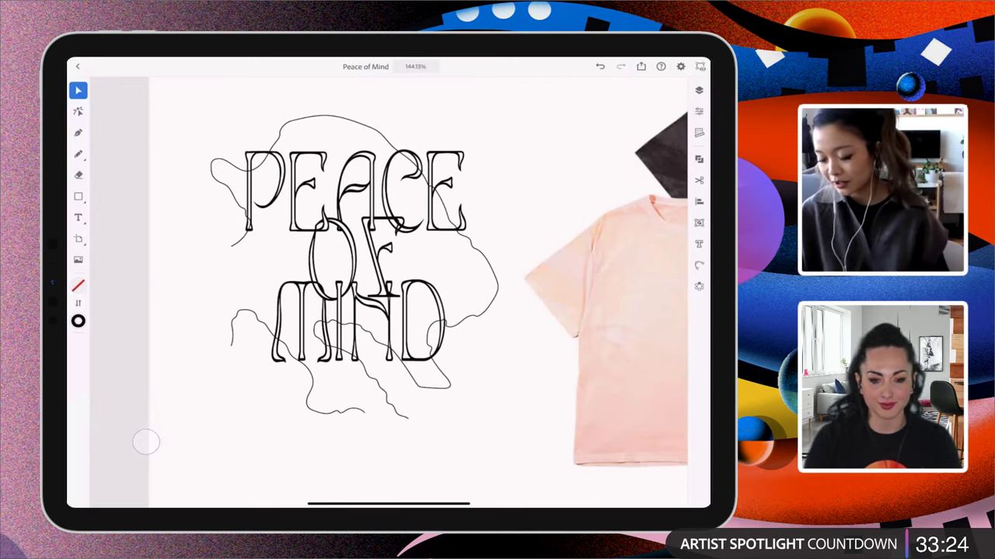
{"action": "scroll", "coordinate": [508, 303], "scroll_direction": "up", "scroll_amount": 3}
{"action": "scroll", "coordinate": [508, 303], "scroll_direction": "down", "scroll_amount": 3}
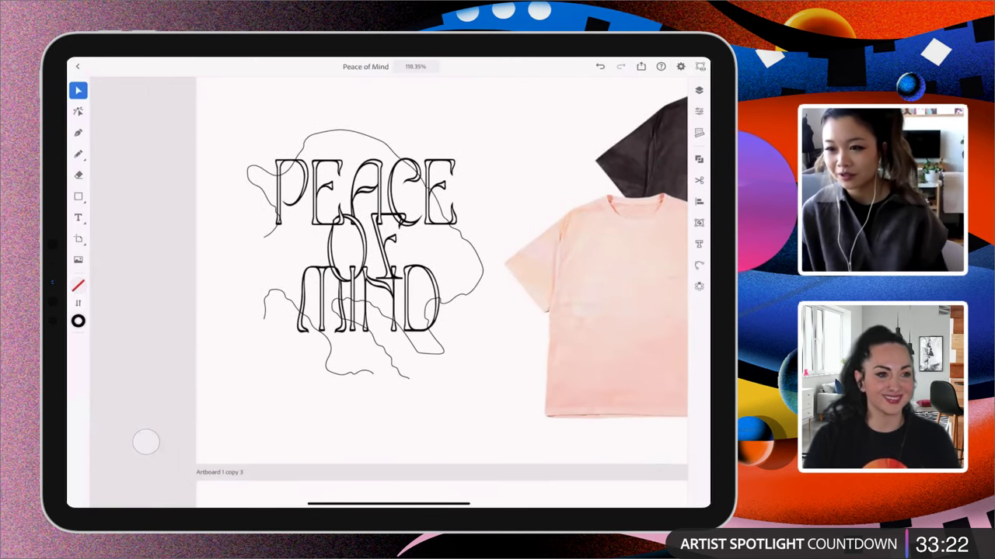
{"action": "scroll", "coordinate": [443, 272], "scroll_direction": "down", "scroll_amount": 2}
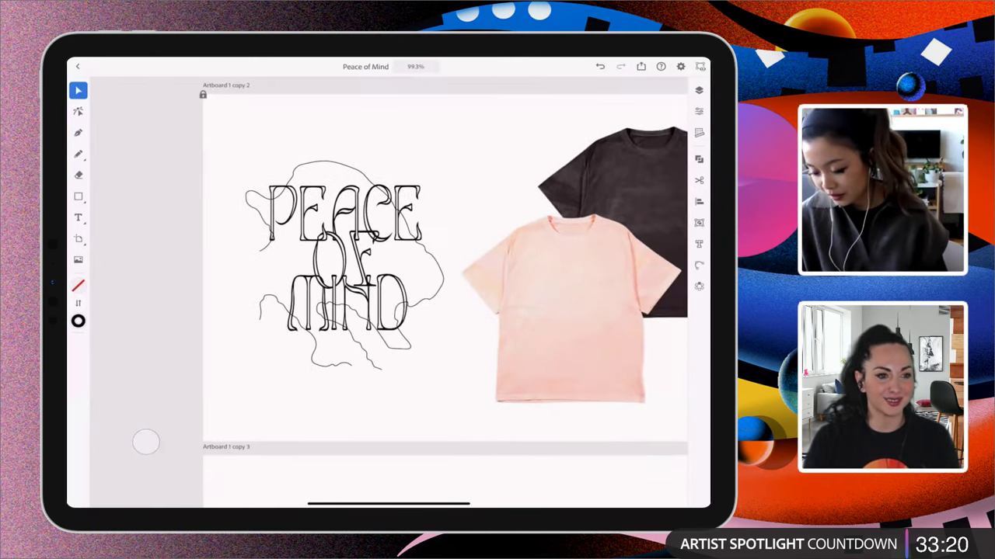
{"action": "scroll", "coordinate": [531, 337], "scroll_direction": "up", "scroll_amount": 2}
{"action": "scroll", "coordinate": [472, 328], "scroll_direction": "up", "scroll_amount": 2}
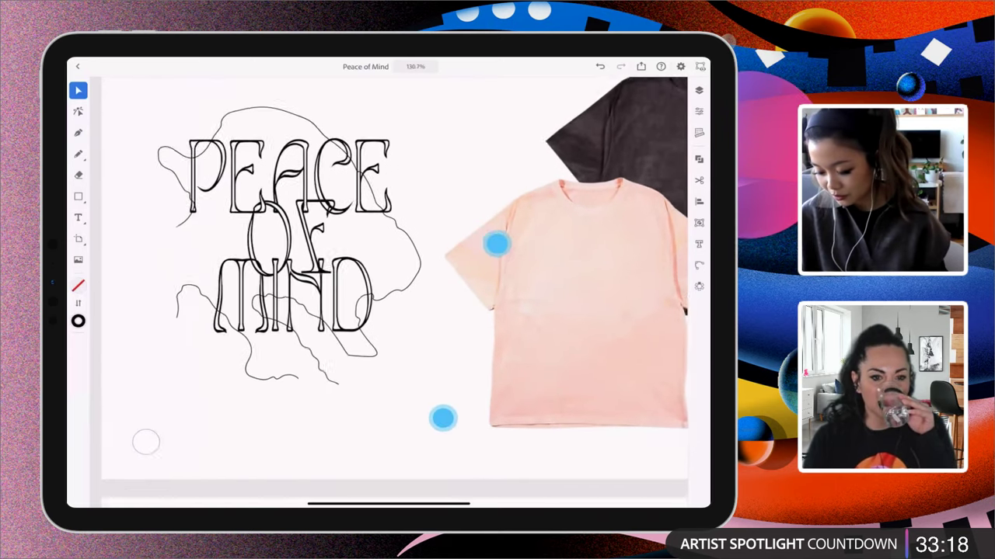
{"action": "scroll", "coordinate": [275, 323], "scroll_direction": "up", "scroll_amount": 2}
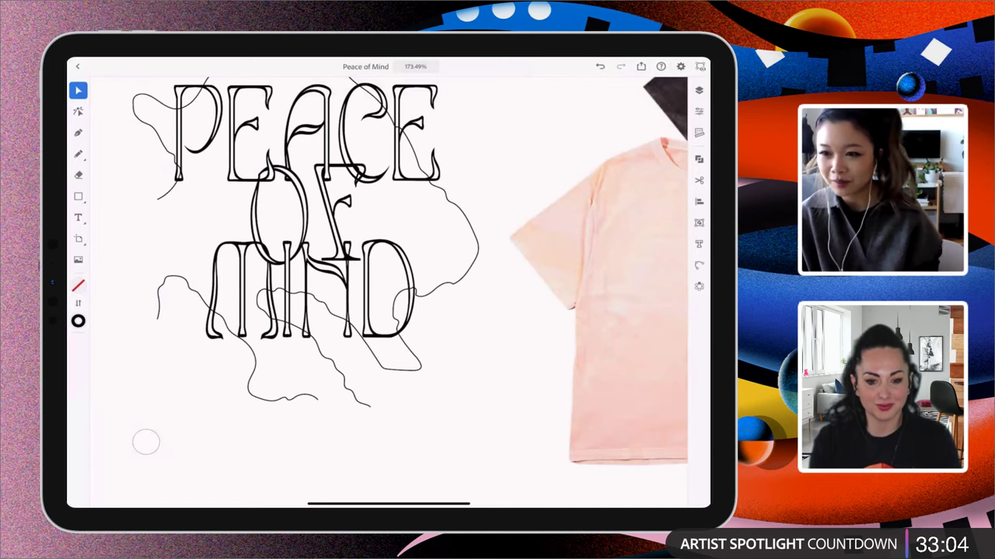
{"action": "scroll", "coordinate": [463, 355], "scroll_direction": "up", "scroll_amount": 3}
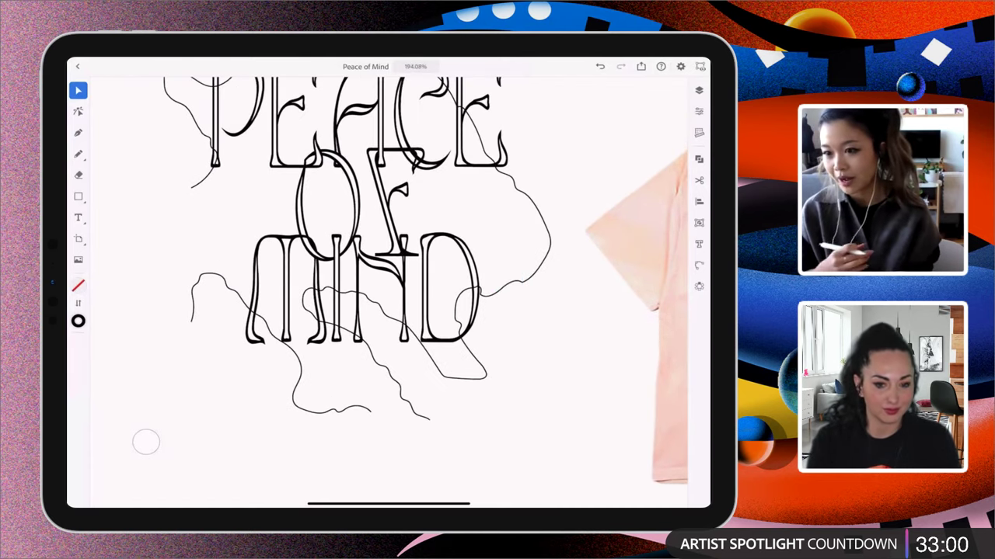
{"action": "scroll", "coordinate": [434, 325], "scroll_direction": "up", "scroll_amount": 3}
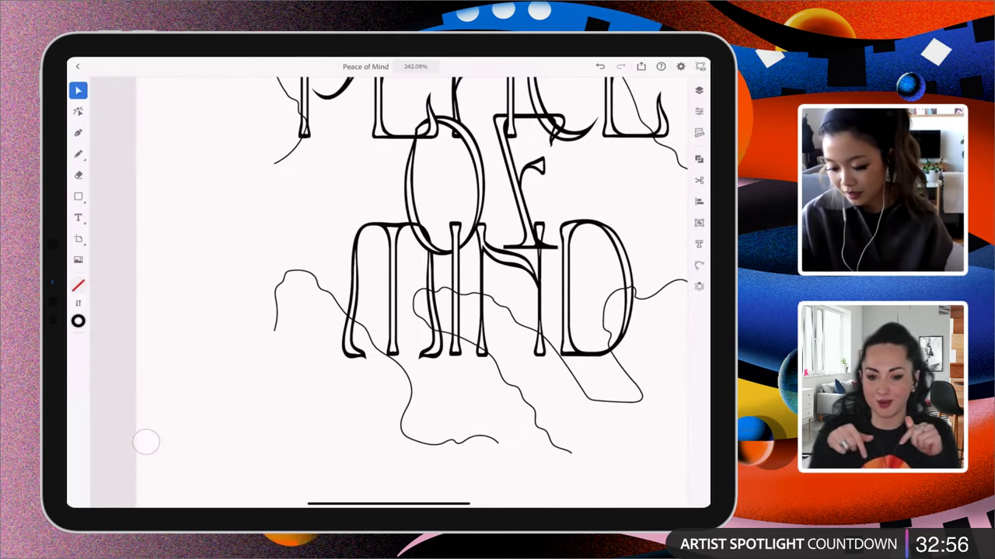
Drag the lower-left wavy line left beneath MIND, undo the move, and deselect it
{"action": "key", "text": "a"}
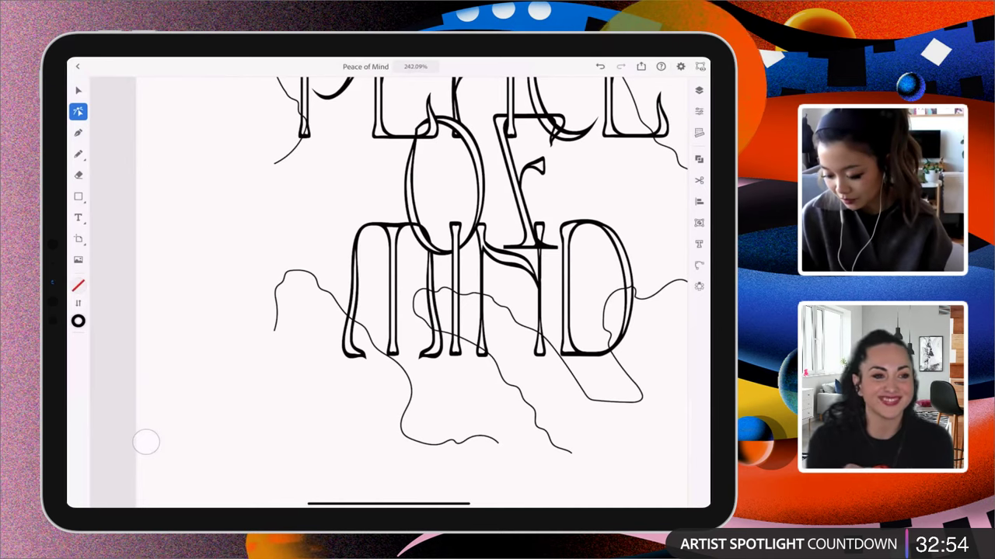
{"action": "key", "text": "v"}
{"action": "left_click", "coordinate": [400, 420]}
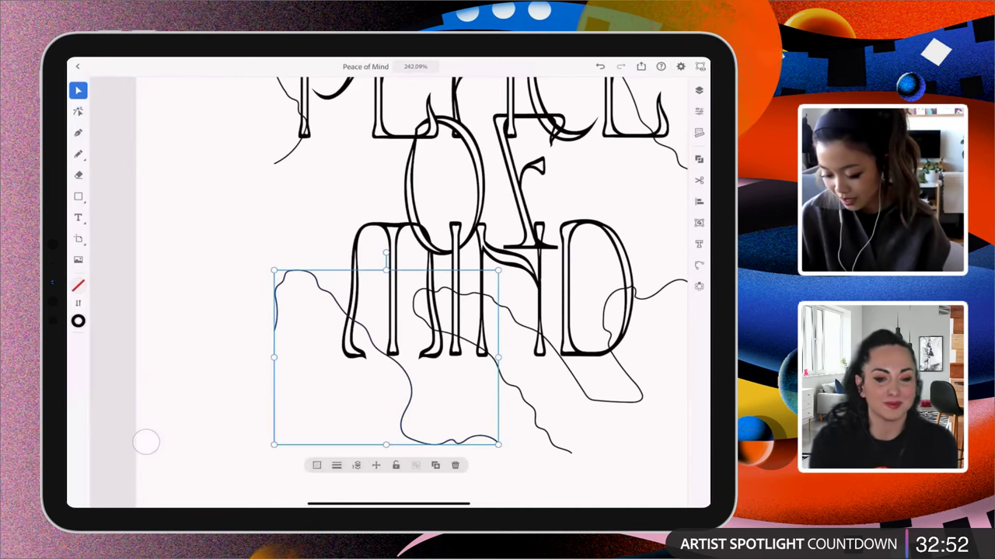
{"action": "key", "text": "a"}
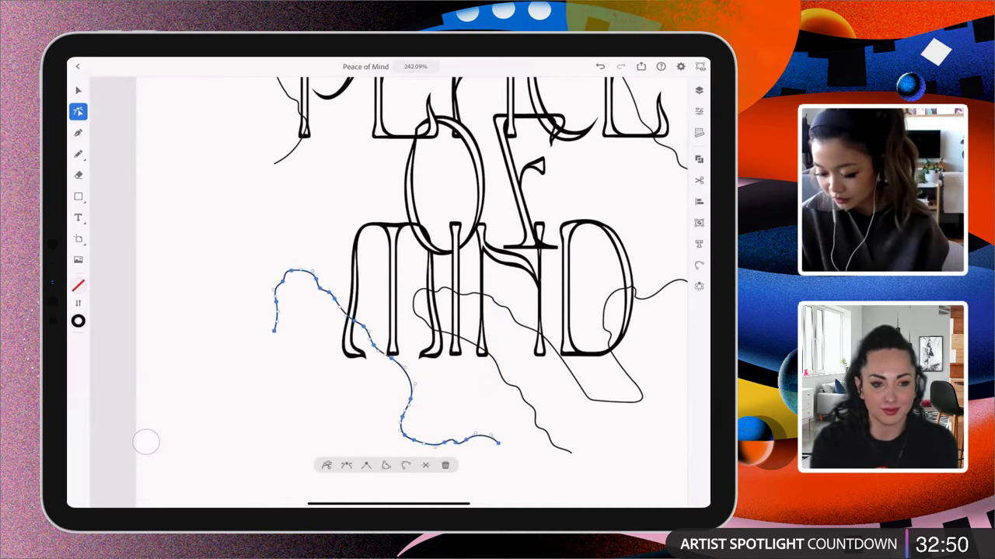
{"action": "left_click_drag", "start_coordinate": [274, 330], "coordinate": [251, 337]}
{"action": "key", "text": "ctrl+z"}
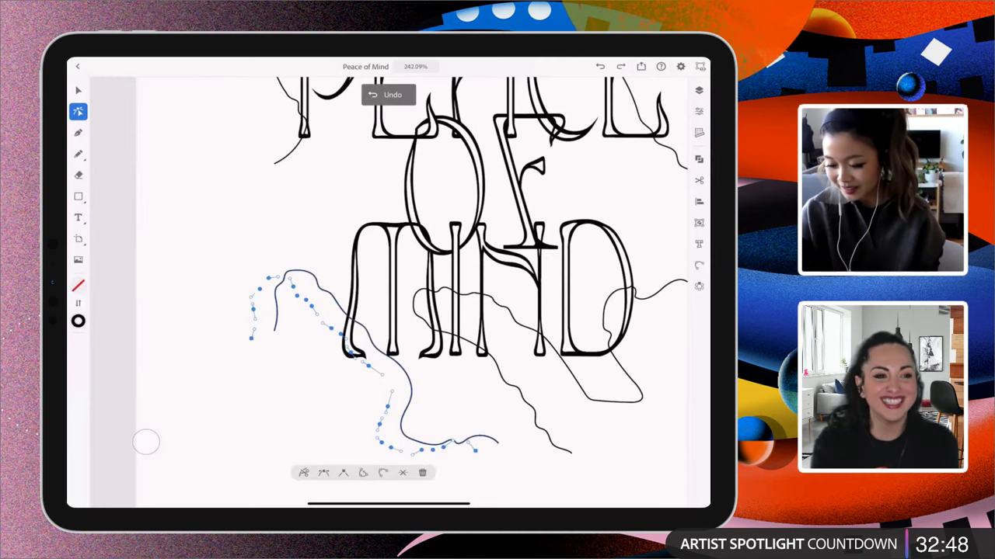
{"action": "key", "text": "v"}
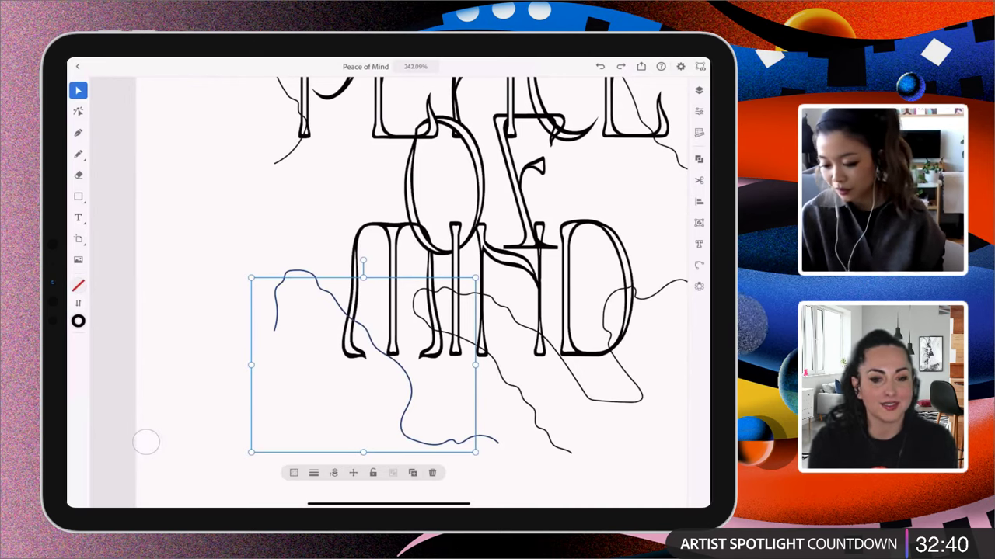
{"action": "left_click", "coordinate": [195, 107]}
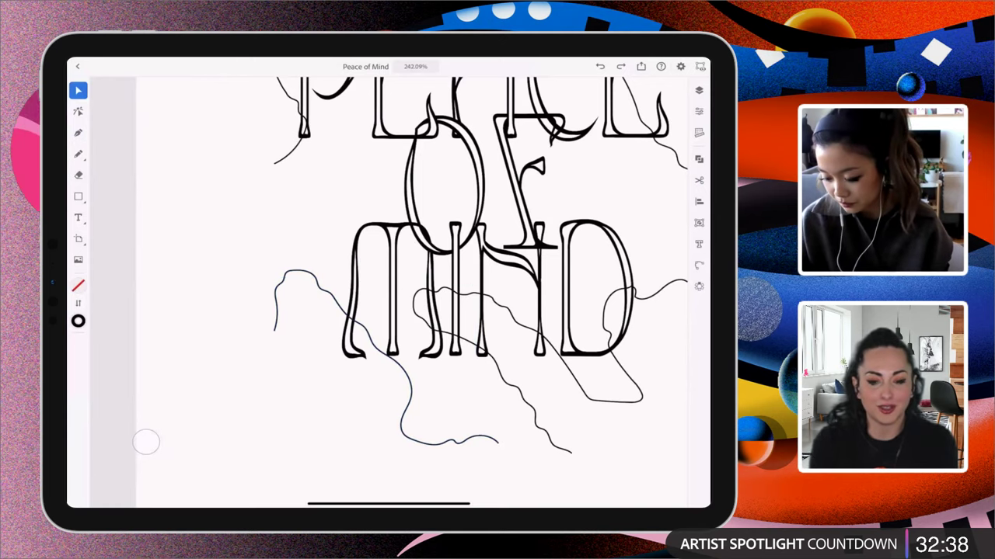
{"action": "scroll", "coordinate": [480, 306], "scroll_direction": "down", "scroll_amount": 2}
{"action": "scroll", "coordinate": [481, 307], "scroll_direction": "down", "scroll_amount": 3}
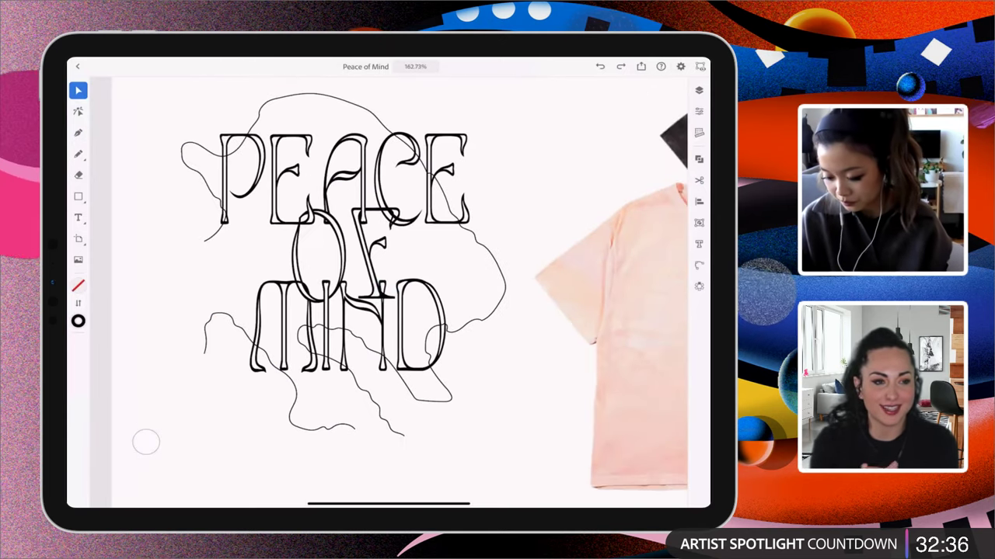
Select the wavy shapes including the lower-left wave, duplicate them, and swap stroke to black fill
{"action": "left_click", "coordinate": [202, 173]}
{"action": "left_click_drag", "start_coordinate": [146, 441], "coordinate": [146, 442]}
{"action": "left_click", "coordinate": [208, 327]}
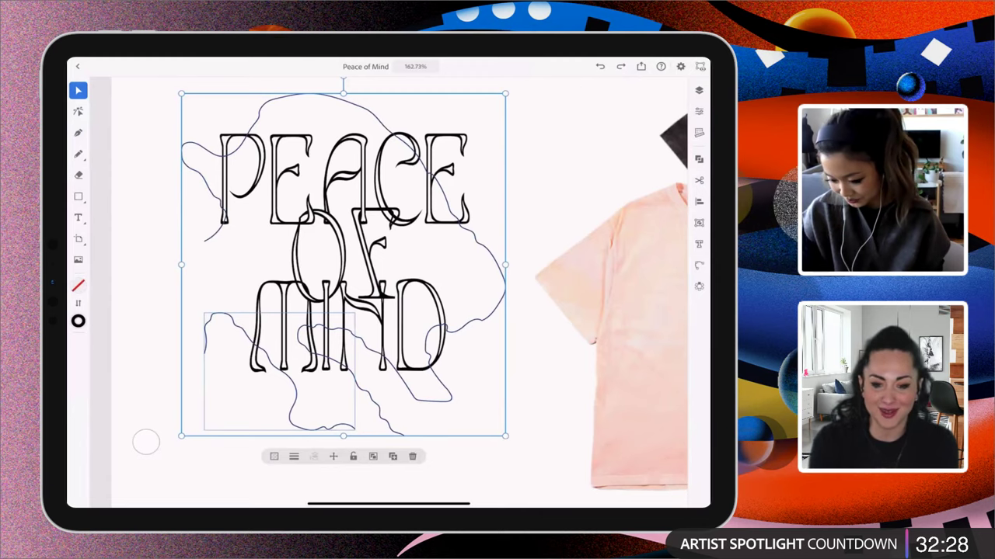
{"action": "left_click", "coordinate": [393, 456]}
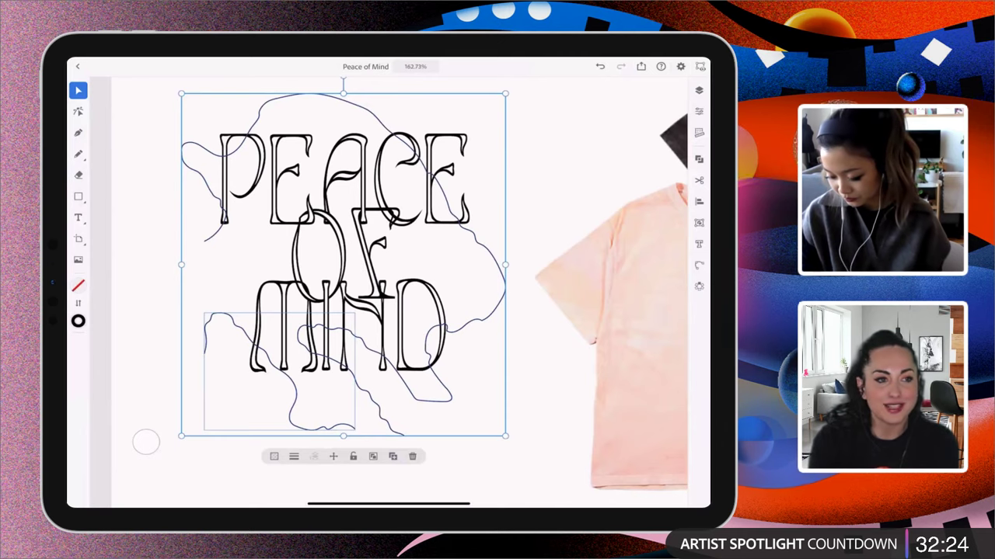
{"action": "left_click", "coordinate": [374, 457]}
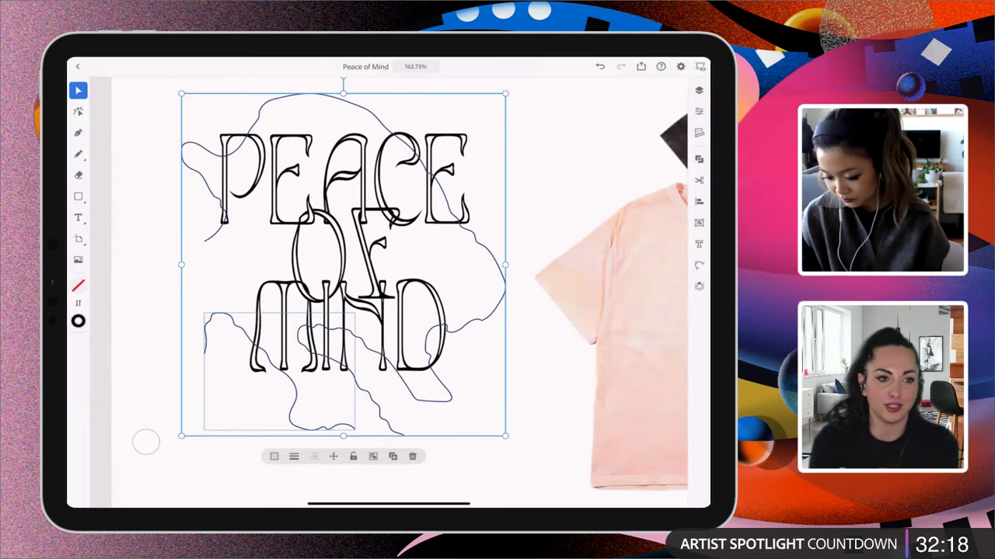
{"action": "left_click", "coordinate": [82, 303]}
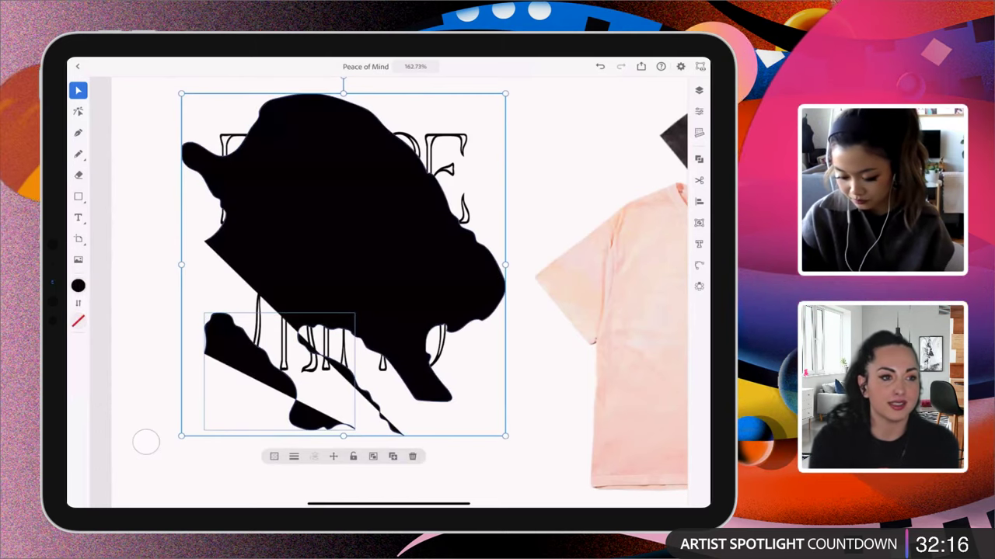
Fill the big black wavy shape with the off-white colour sampled from the background
{"action": "left_click", "coordinate": [78, 285]}
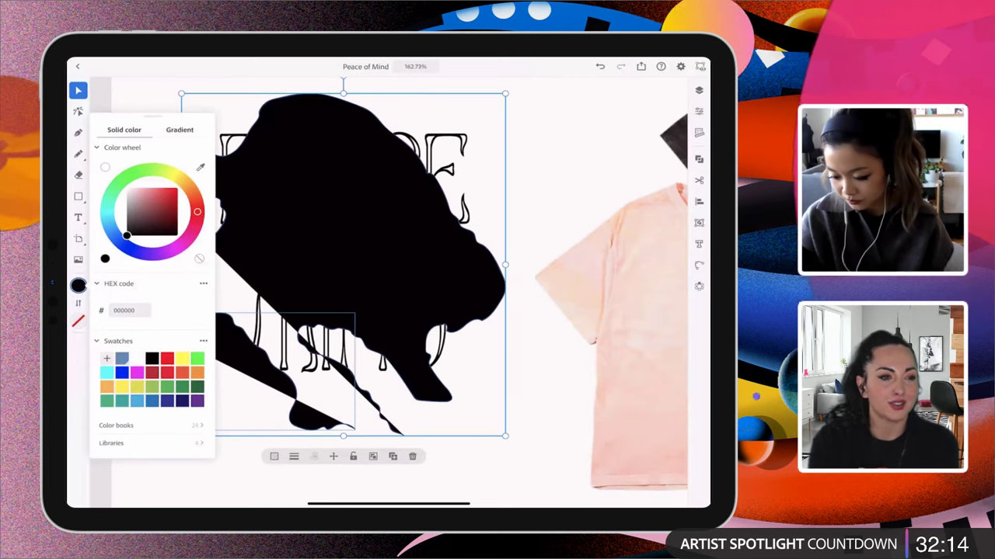
{"action": "left_click", "coordinate": [201, 167]}
{"action": "left_click", "coordinate": [389, 293]}
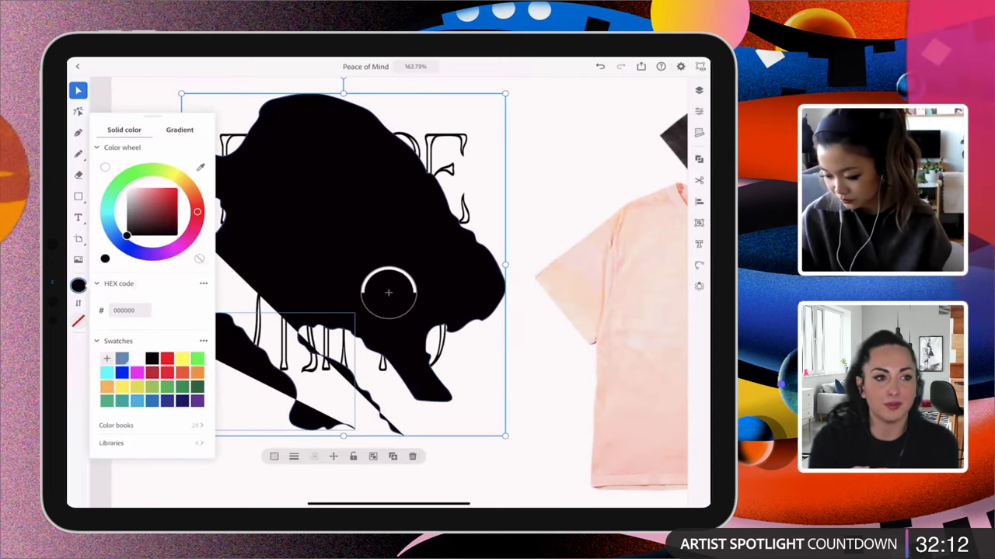
{"action": "left_click", "coordinate": [146, 442]}
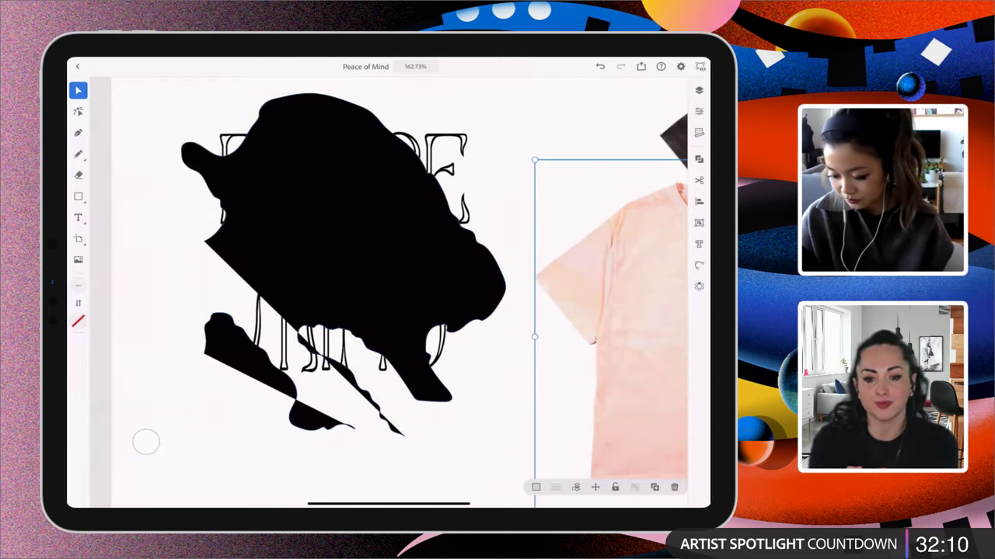
{"action": "left_click", "coordinate": [342, 233]}
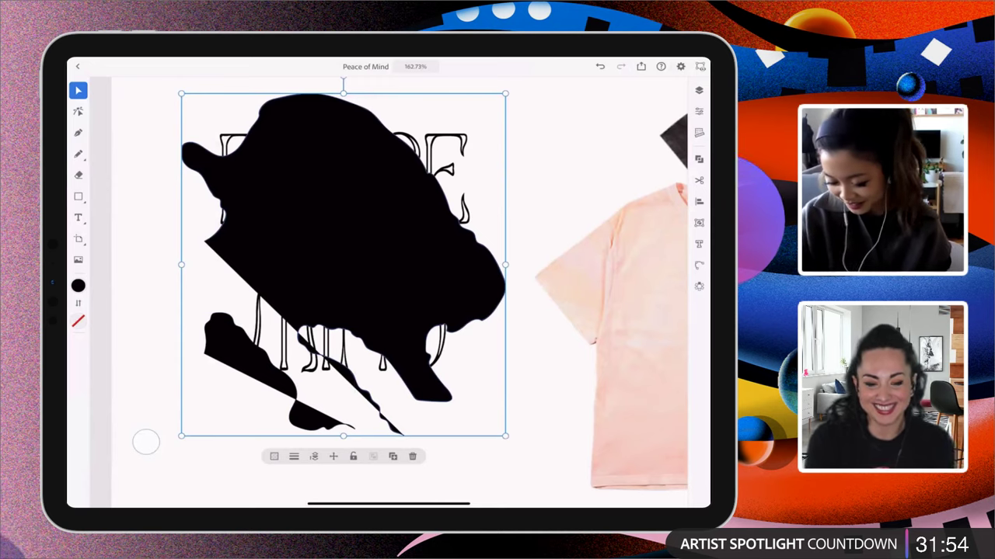
{"action": "left_click", "coordinate": [78, 285]}
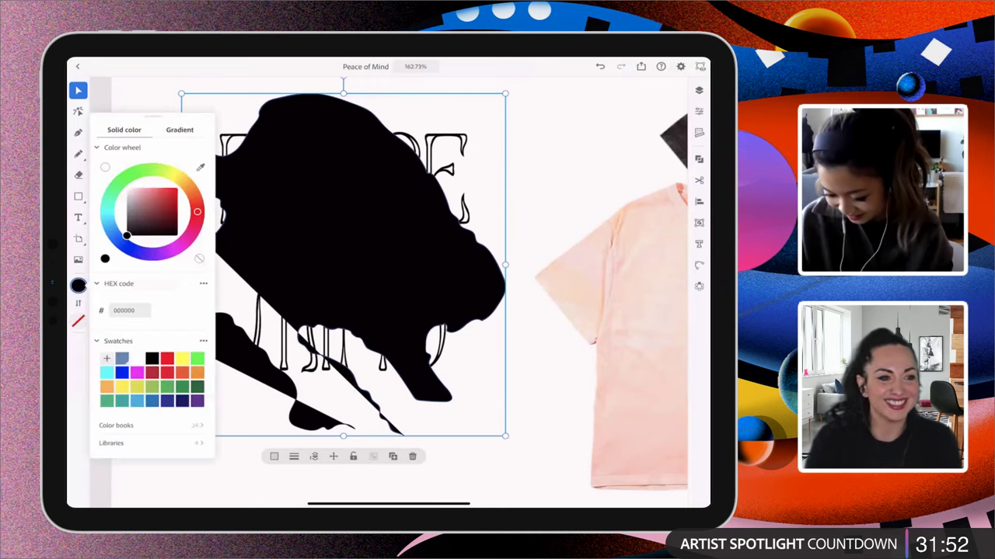
{"action": "left_click", "coordinate": [201, 167]}
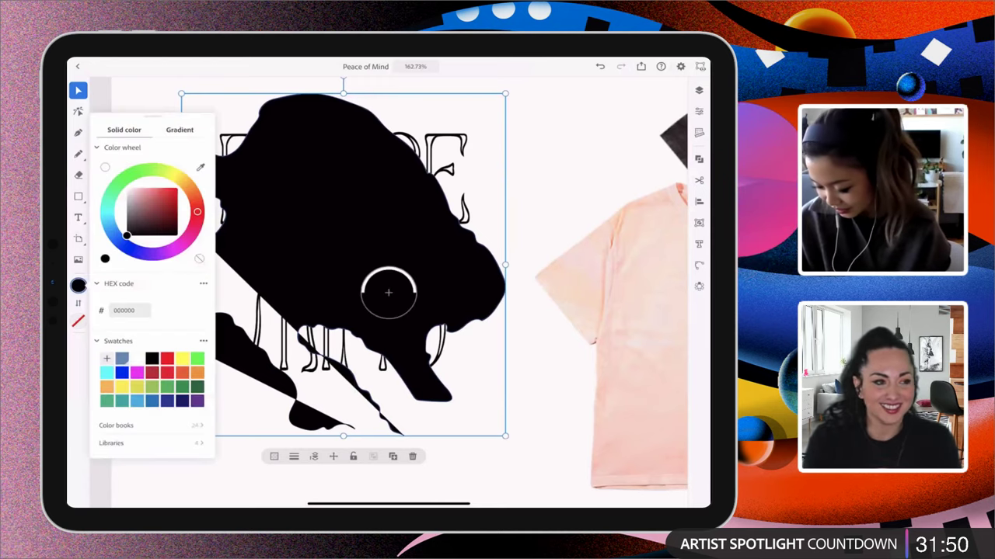
{"action": "left_click_drag", "start_coordinate": [389, 292], "coordinate": [561, 174]}
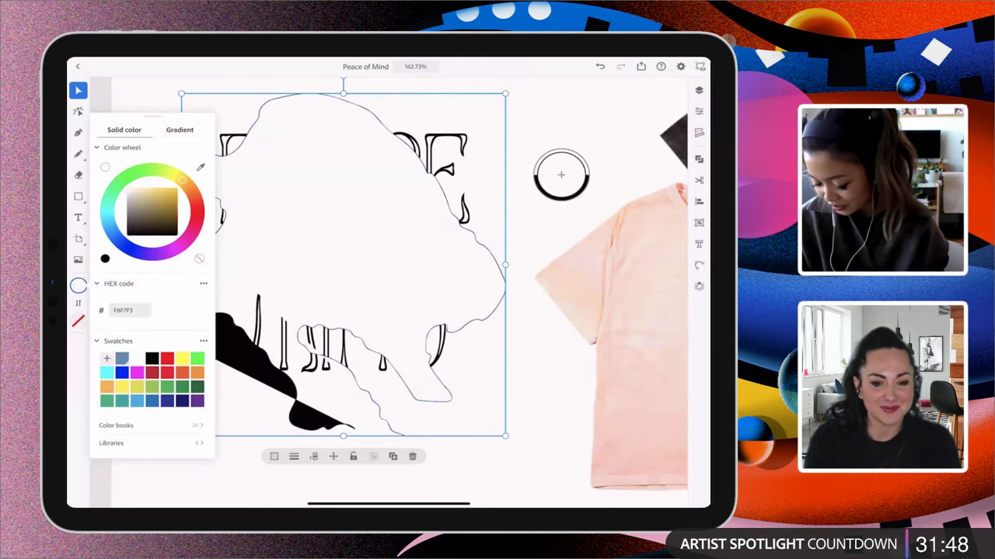
{"action": "left_click", "coordinate": [146, 442]}
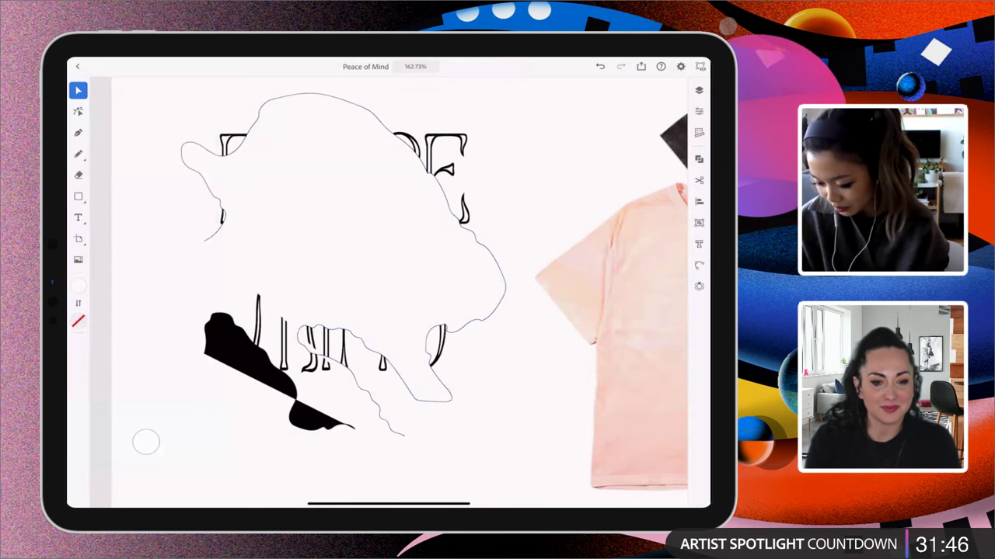
Fill the lower-left black wave with the sampled off-white background colour, then deselect it
{"action": "left_click", "coordinate": [249, 349]}
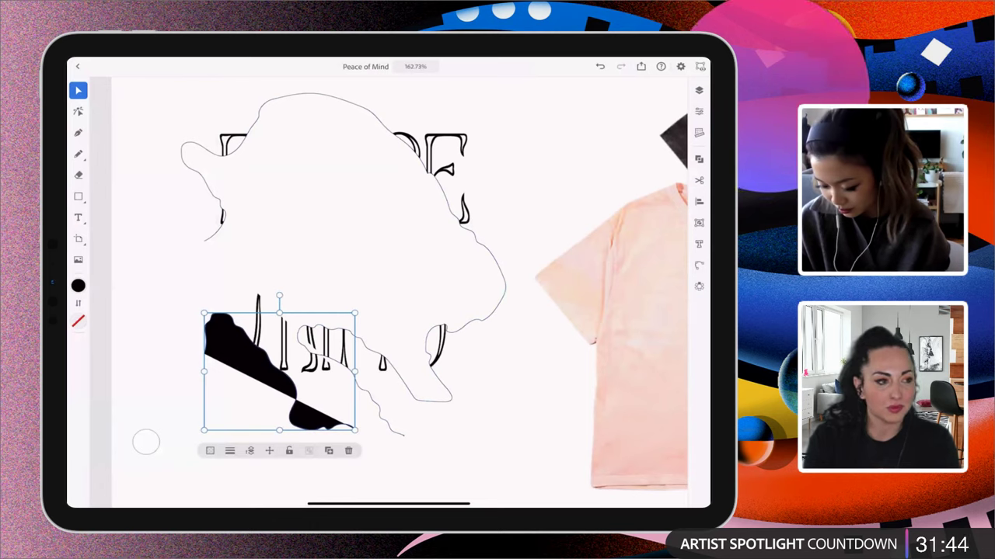
{"action": "left_click", "coordinate": [78, 285]}
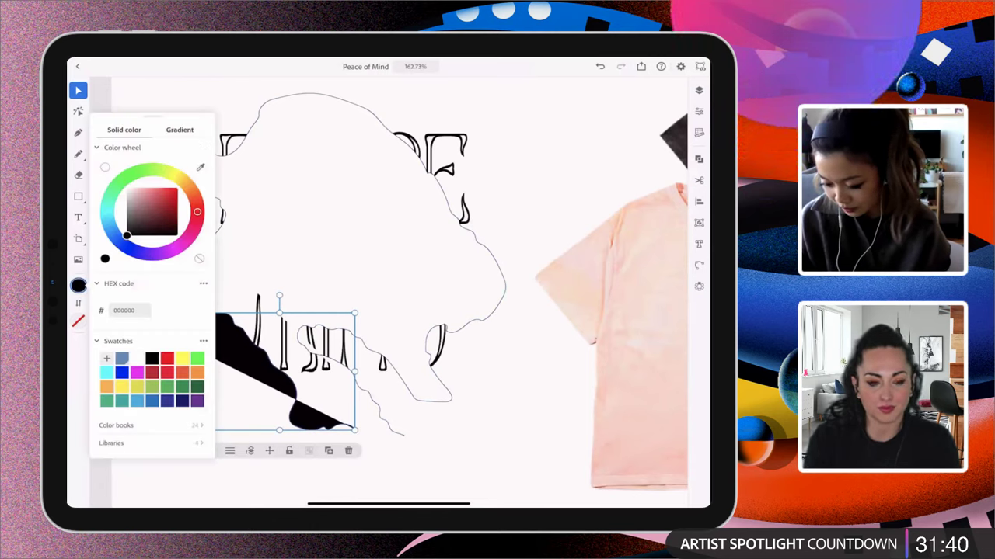
{"action": "left_click", "coordinate": [200, 167]}
{"action": "left_click_drag", "start_coordinate": [389, 293], "coordinate": [528, 168]}
{"action": "left_click", "coordinate": [147, 442]}
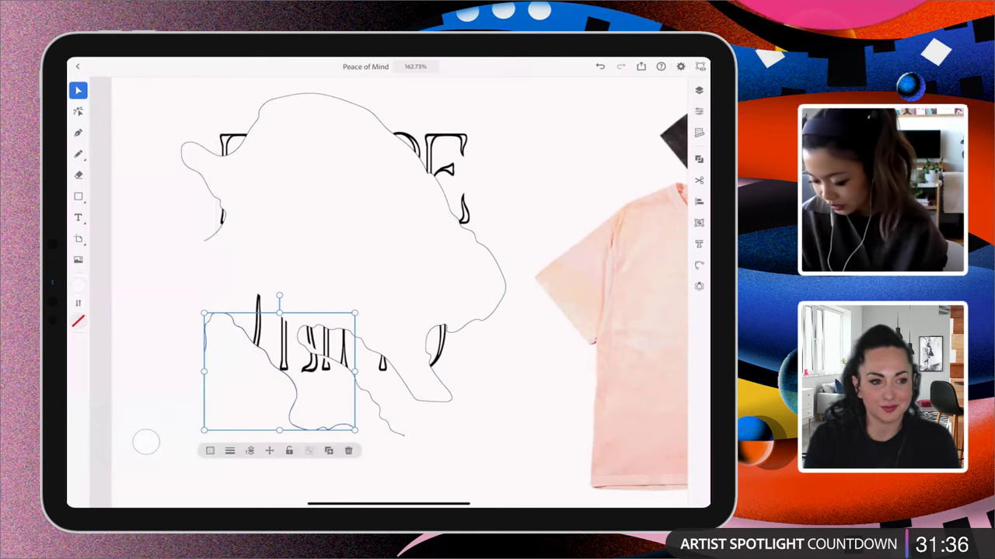
{"action": "left_click", "coordinate": [614, 327]}
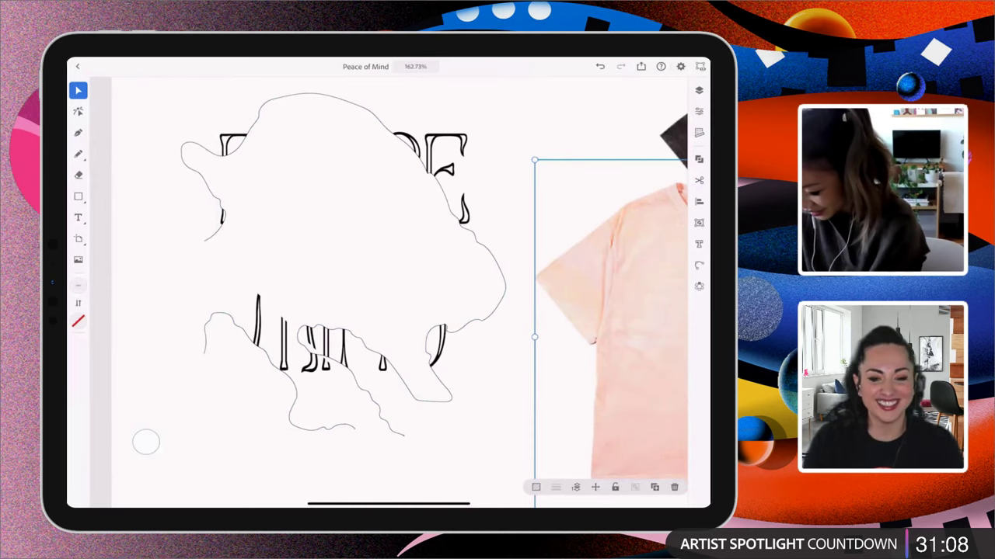
Select the large off-white wavy-shape artwork after clearing an earlier lower-left marquee selection
{"action": "left_click", "coordinate": [453, 240]}
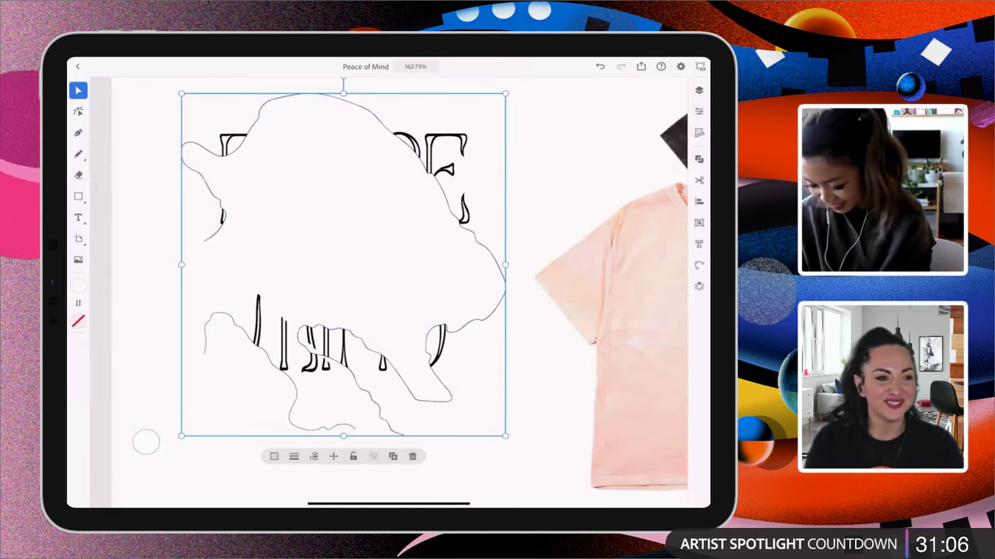
{"action": "left_click_drag", "start_coordinate": [204, 314], "coordinate": [356, 430]}
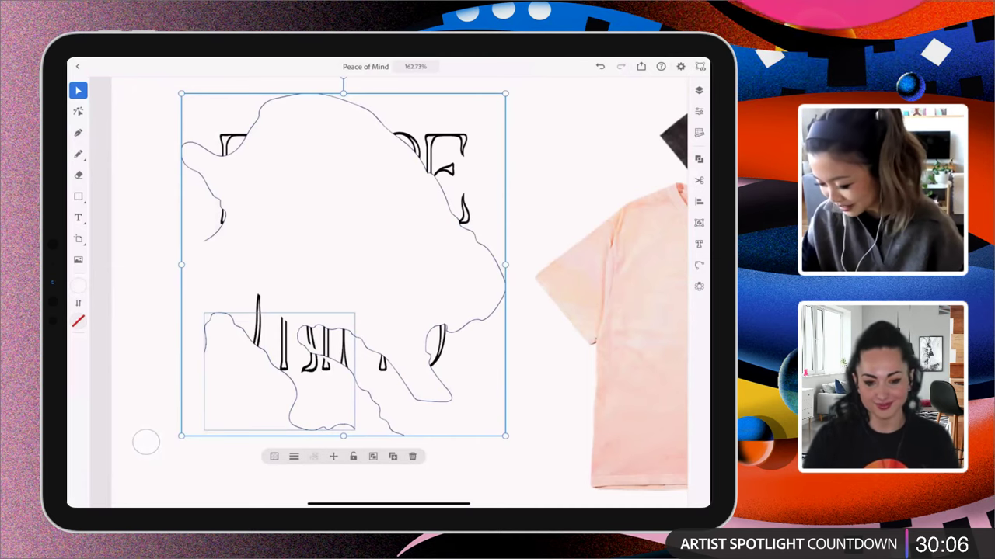
{"action": "left_click", "coordinate": [146, 441]}
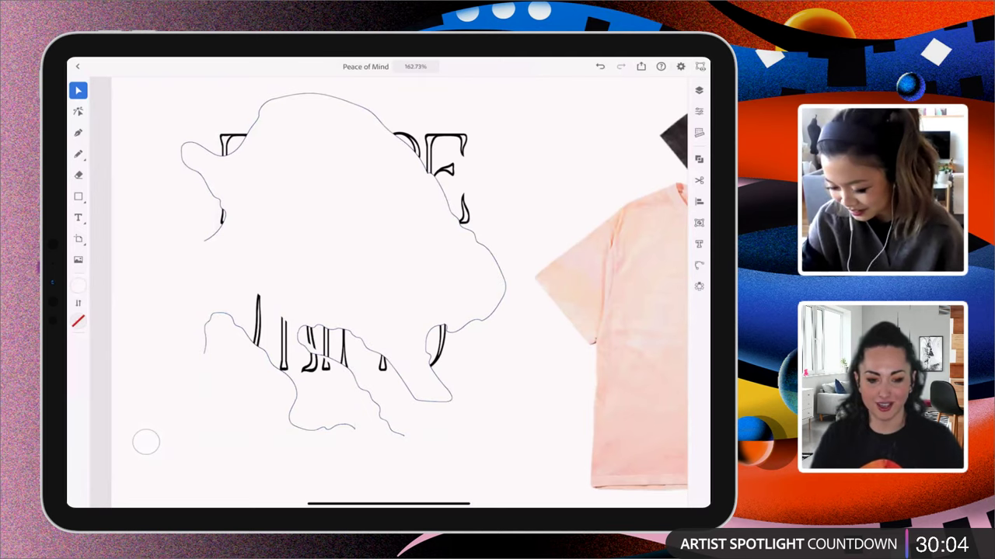
{"action": "scroll", "coordinate": [500, 337], "scroll_direction": "down", "scroll_amount": 2}
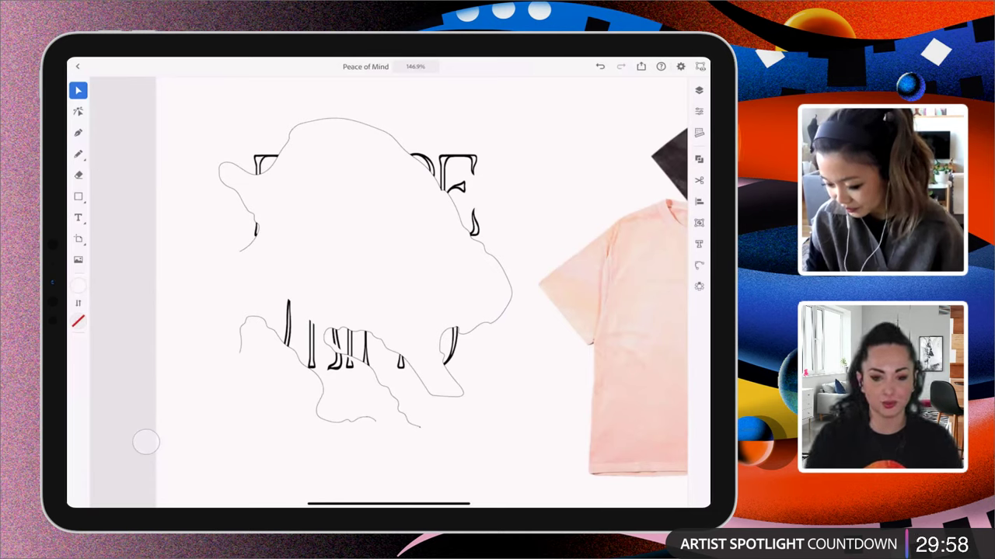
{"action": "left_click", "coordinate": [366, 150]}
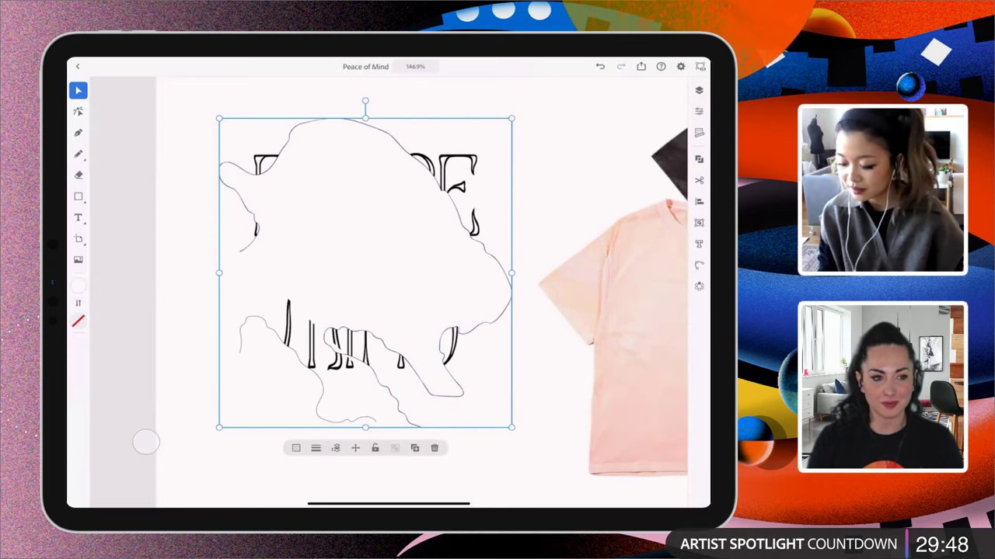
Undo the accidental duplicate, then drag the wavy outline's loose end out to the left
{"action": "left_click", "coordinate": [414, 448]}
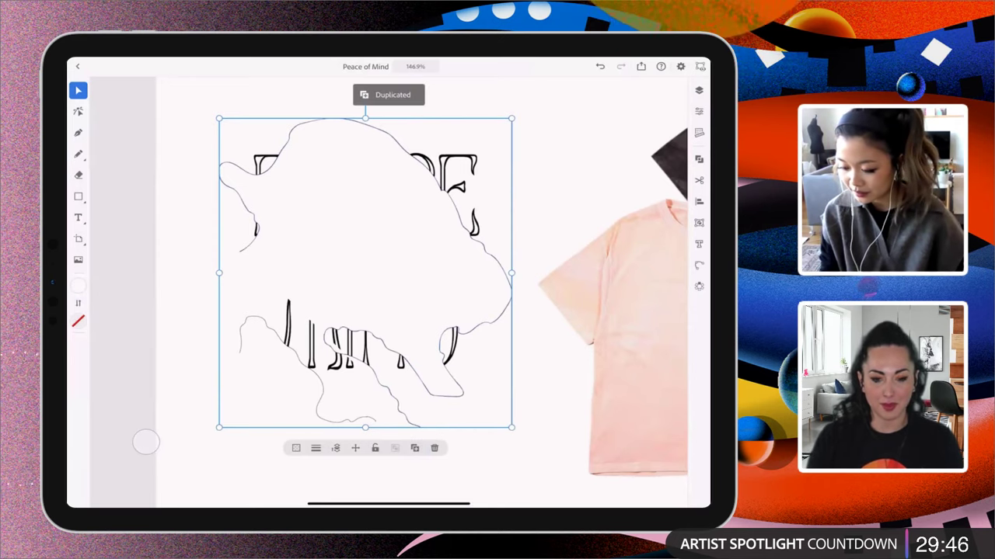
{"action": "key", "text": "ctrl+z"}
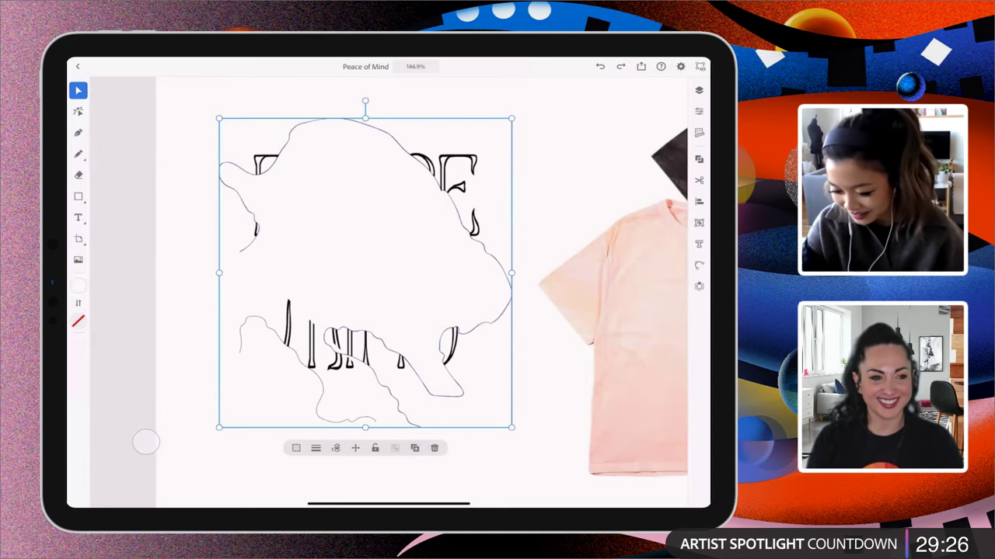
{"action": "key", "text": "p"}
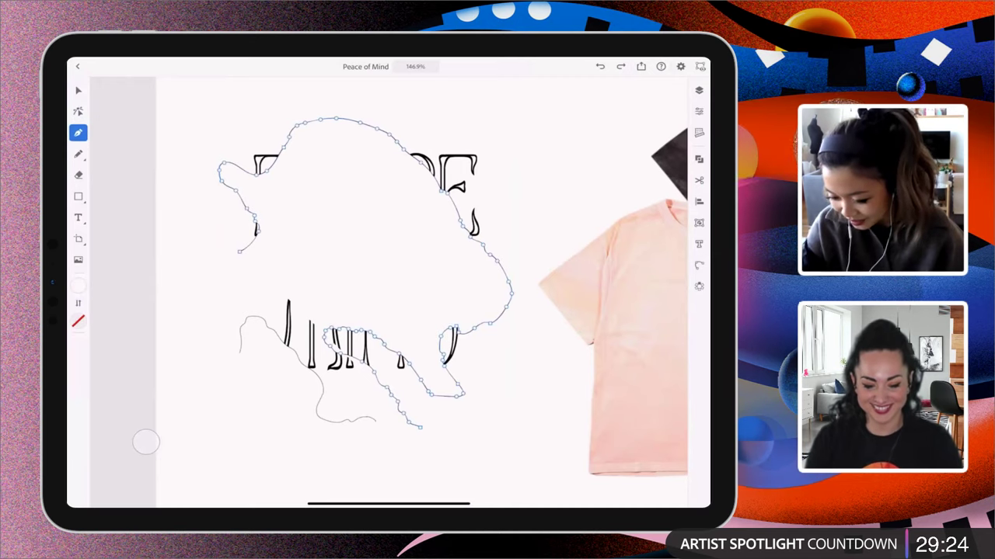
{"action": "key", "text": "a"}
{"action": "left_click", "coordinate": [239, 251]}
{"action": "left_click_drag", "start_coordinate": [239, 251], "coordinate": [181, 251]}
{"action": "mouse_move", "coordinate": [255, 238]}
{"action": "left_mouse_down"}
{"action": "mouse_move", "coordinate": [253, 262]}
{"action": "mouse_move", "coordinate": [253, 252]}
{"action": "left_mouse_up"}
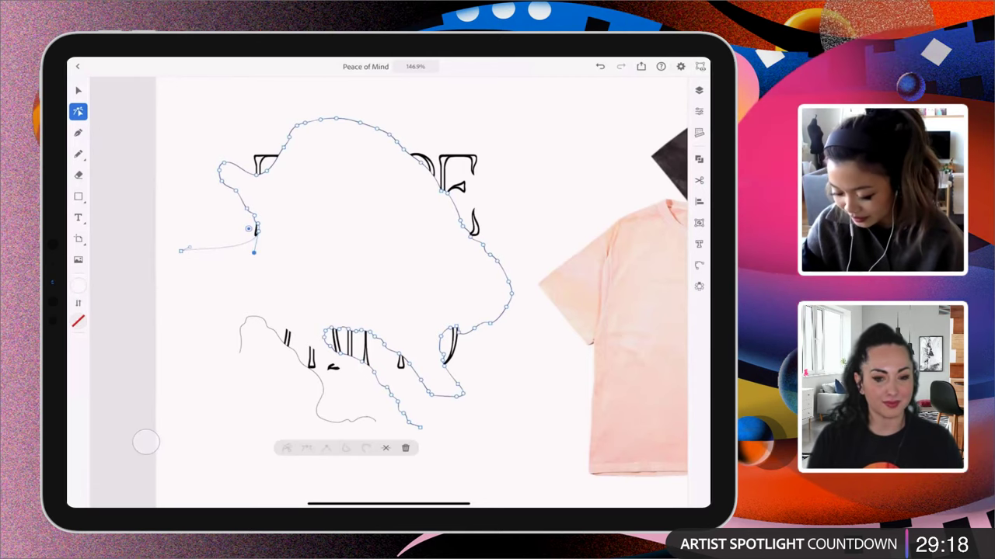
Continue the path with the Pen from the left endpoint, adding corner points up the left side and across the top
{"action": "left_click", "coordinate": [78, 132]}
{"action": "left_click", "coordinate": [181, 250]}
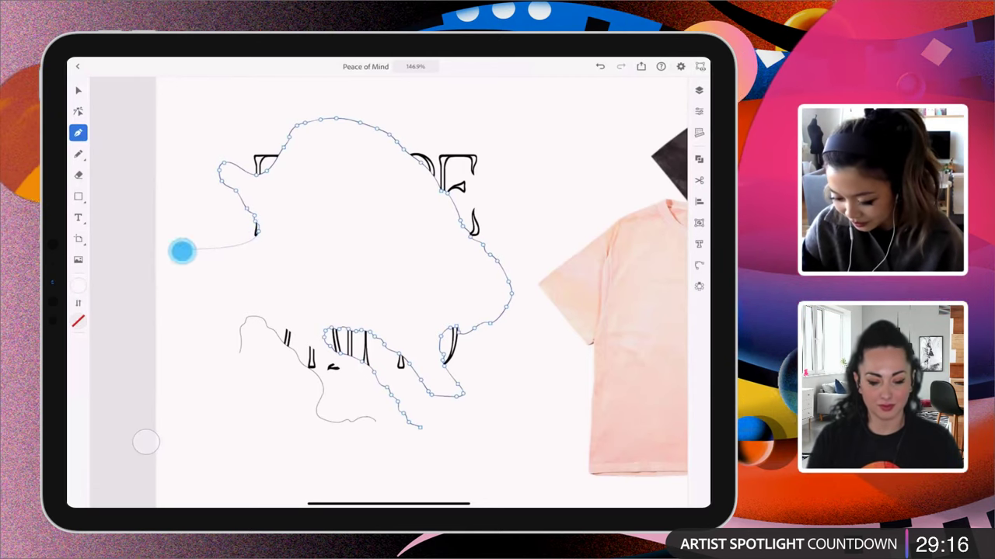
{"action": "left_click", "coordinate": [187, 174]}
{"action": "left_click", "coordinate": [197, 116]}
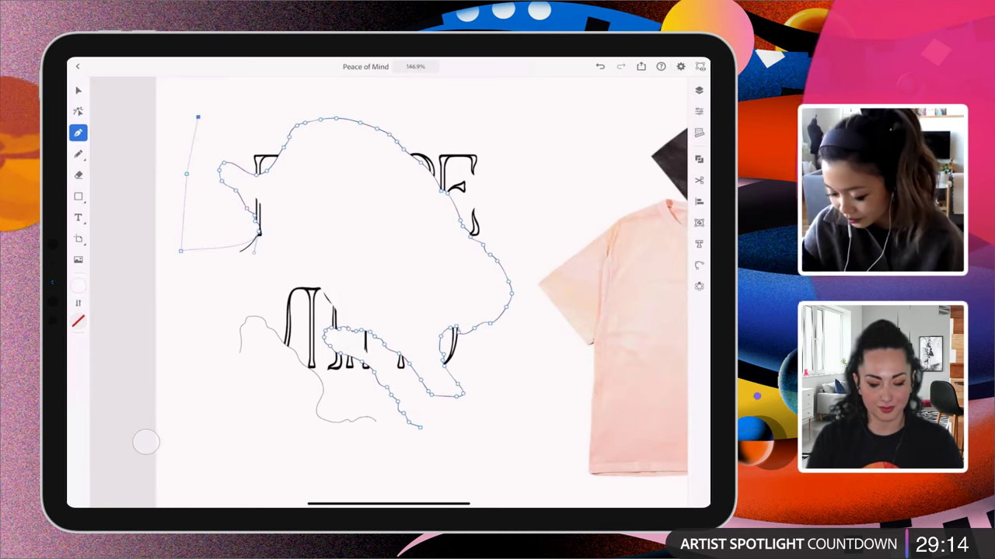
{"action": "left_click", "coordinate": [268, 97]}
{"action": "left_click", "coordinate": [392, 105]}
{"action": "left_click", "coordinate": [487, 122]}
Add corner points down the right side and bottom, then close the polygon back onto the wavy outline
{"action": "left_click", "coordinate": [526, 128]}
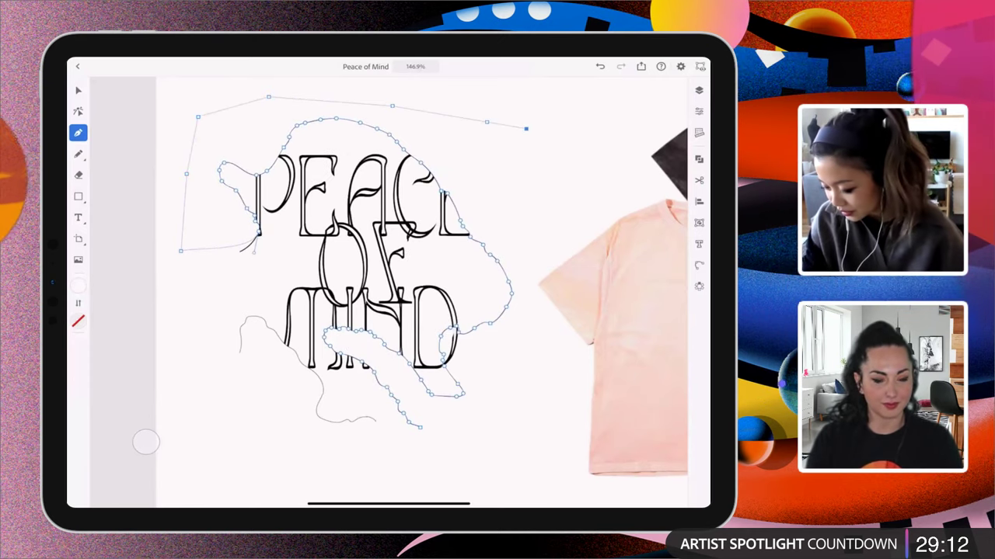
{"action": "left_click", "coordinate": [521, 398]}
{"action": "left_click", "coordinate": [511, 445]}
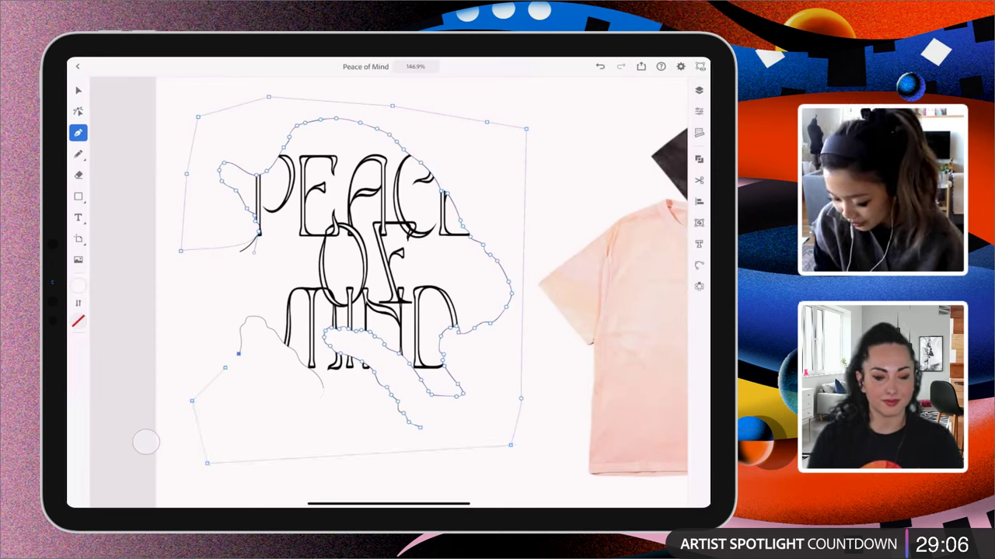
{"action": "key", "text": "ctrl+z"}
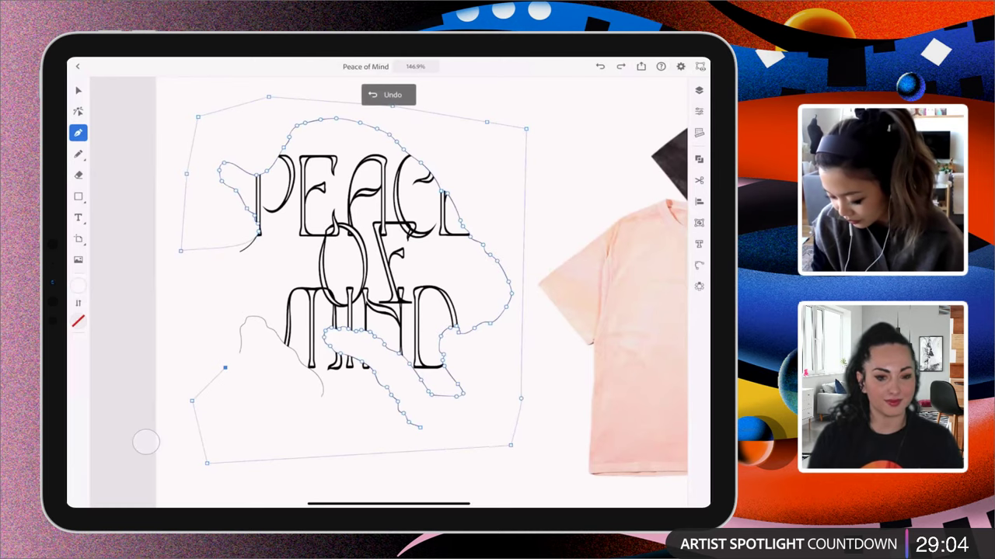
{"action": "left_click", "coordinate": [420, 426]}
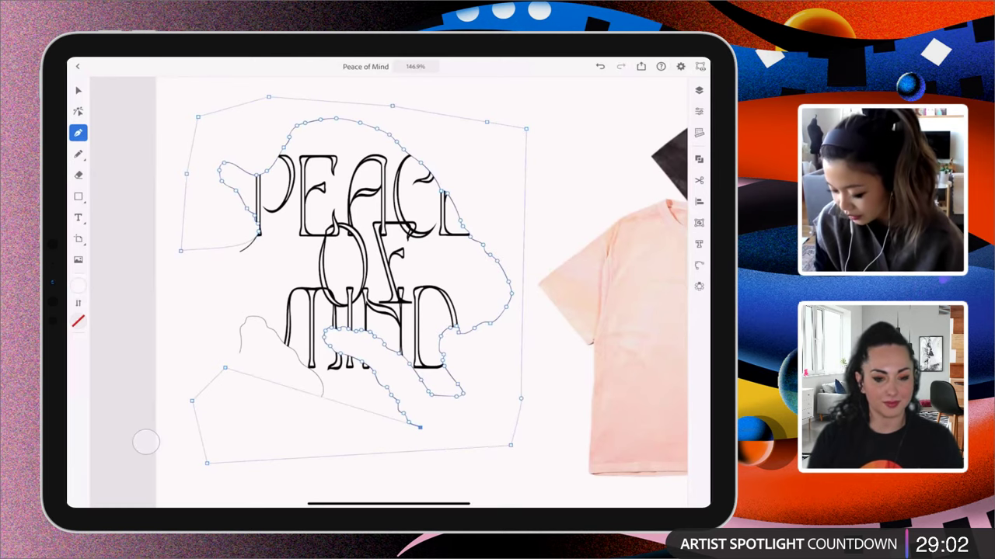
{"action": "left_click", "coordinate": [525, 99]}
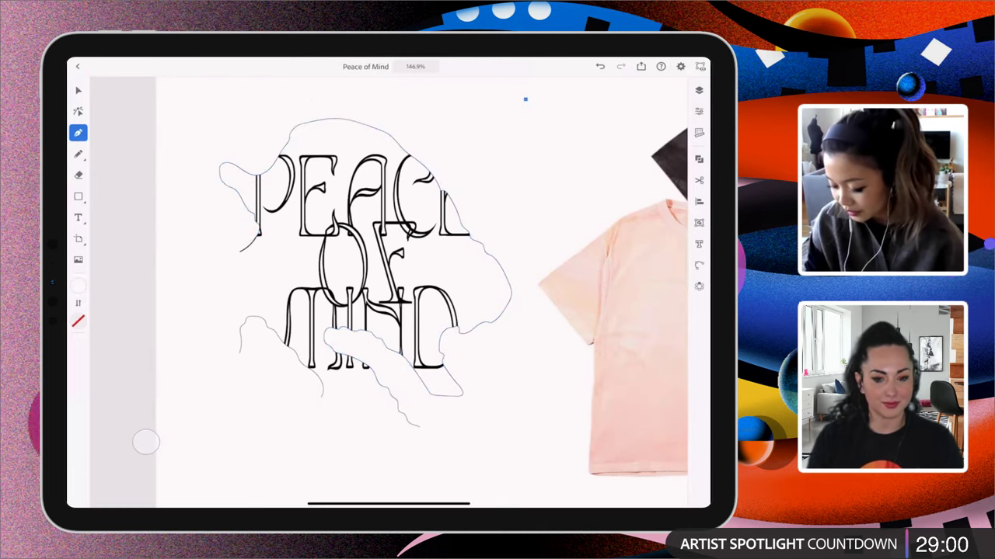
{"action": "scroll", "coordinate": [466, 280], "scroll_direction": "down", "scroll_amount": 2}
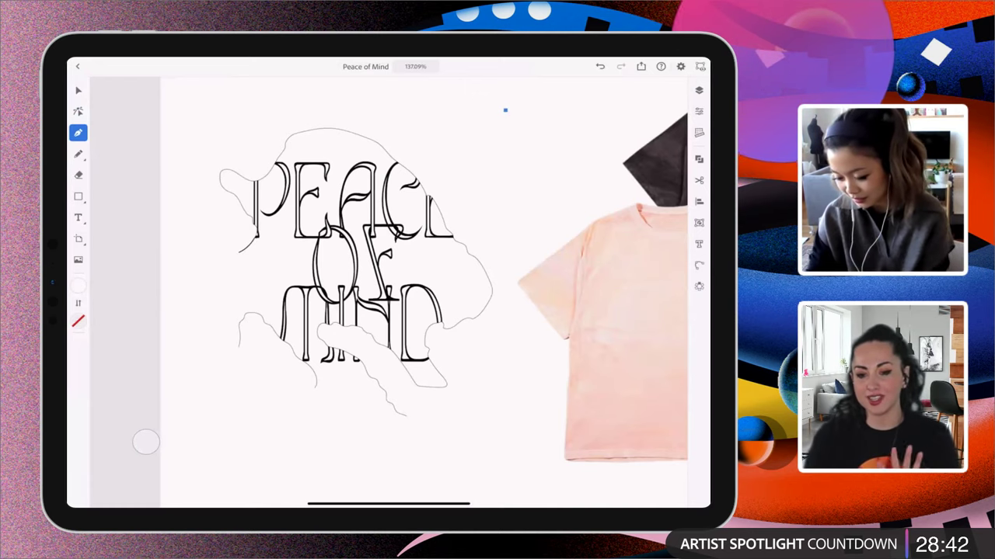
Undo the stray pen point and handle edit, deselect everything, then reselect the lettering artwork
{"action": "scroll", "coordinate": [431, 342], "scroll_direction": "down", "scroll_amount": 1}
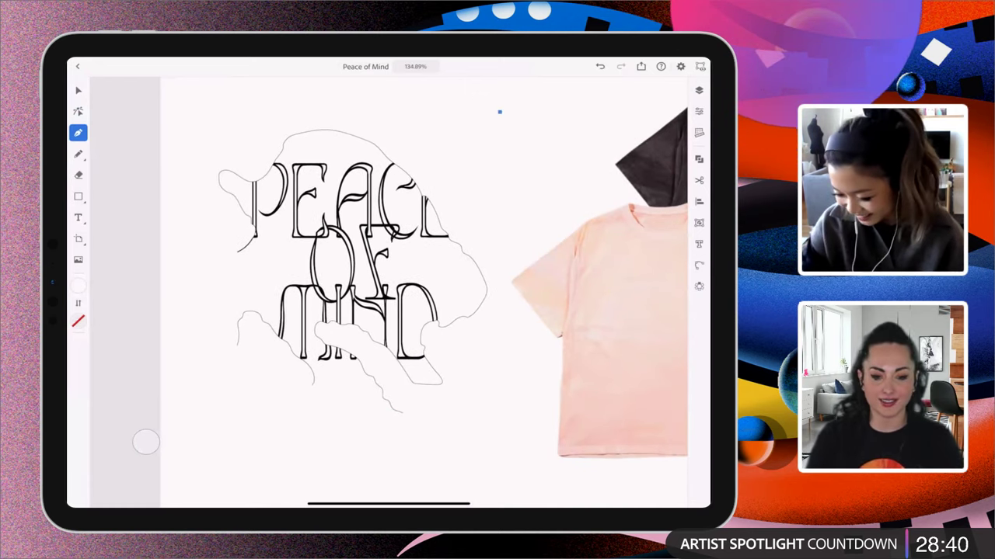
{"action": "key", "text": "ctrl+z"}
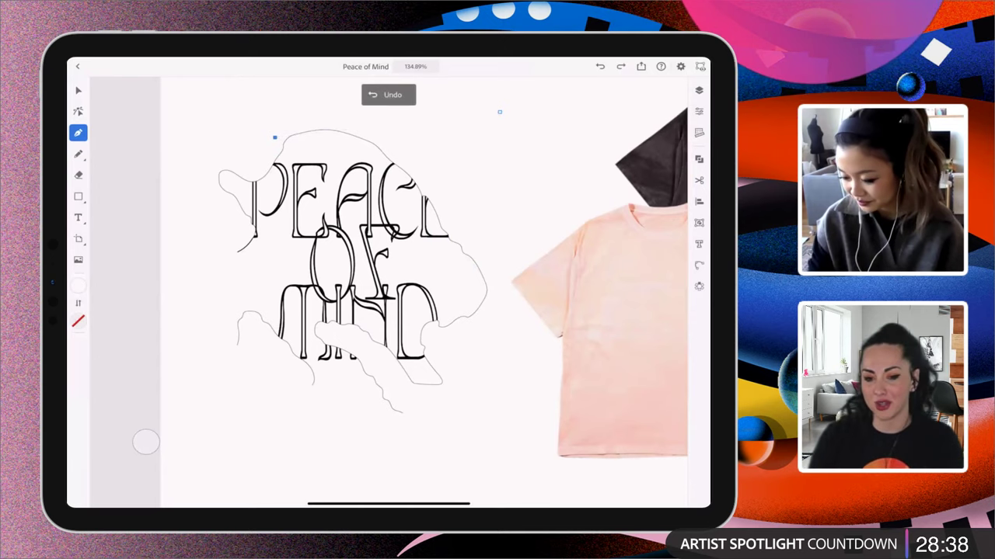
{"action": "key", "text": "v"}
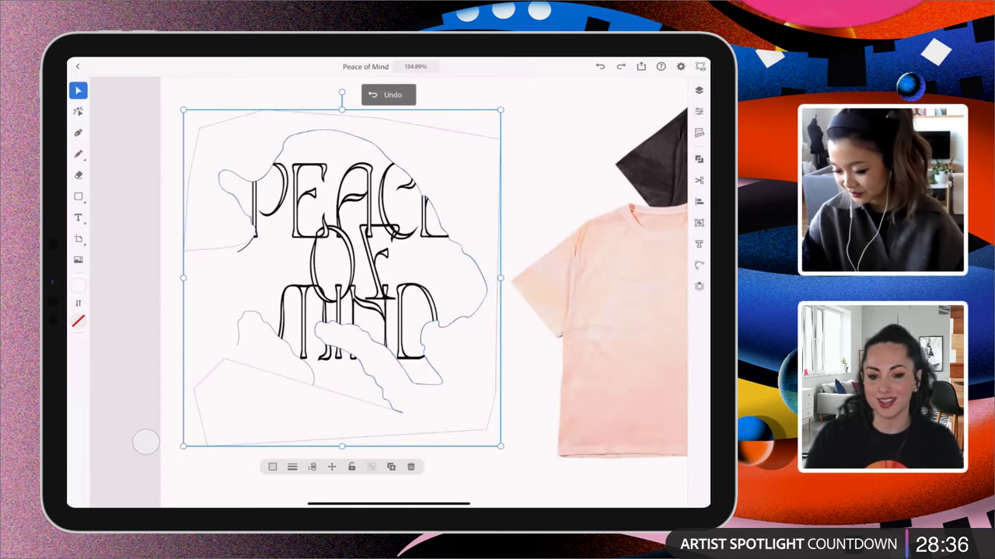
{"action": "key", "text": "ctrl+shift+a"}
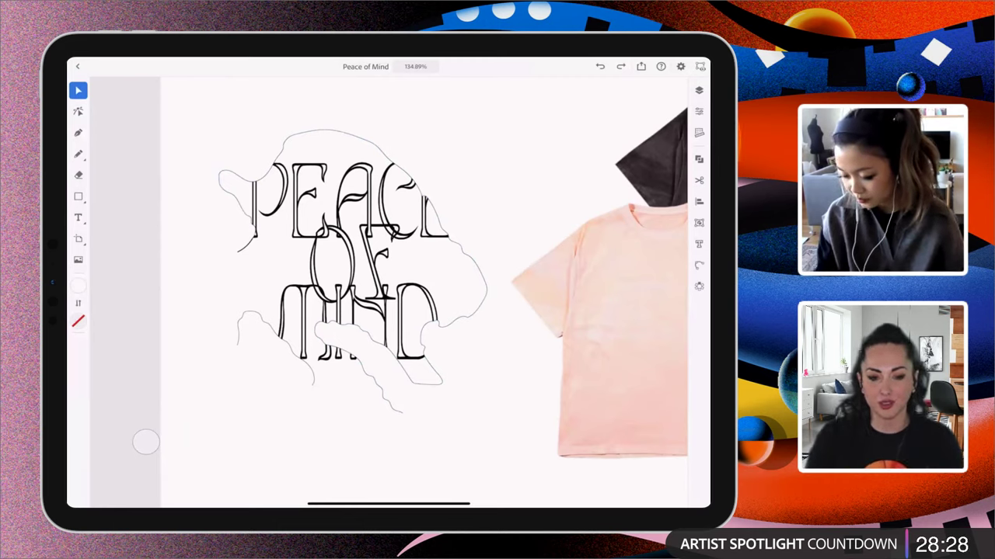
{"action": "key", "text": "ctrl+z"}
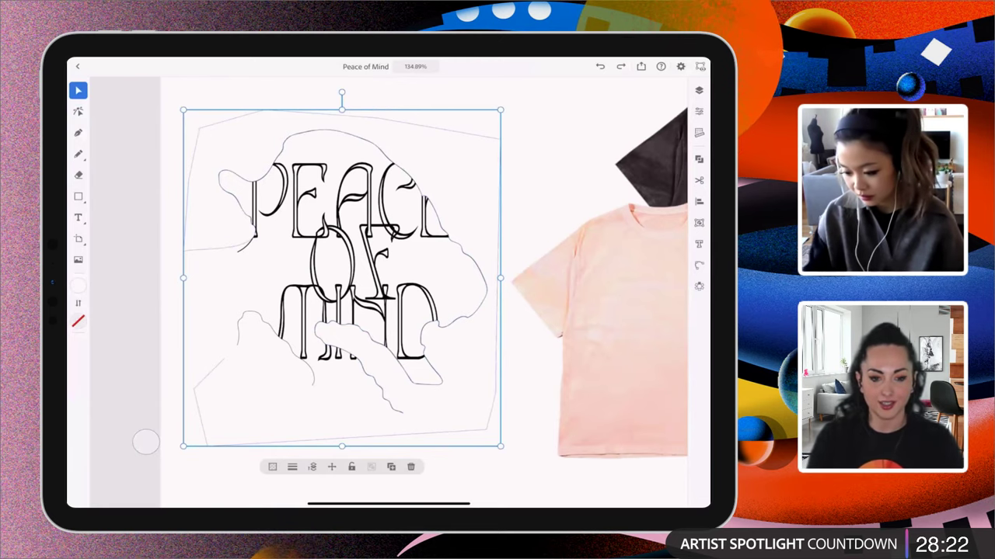
{"action": "key", "text": "Escape"}
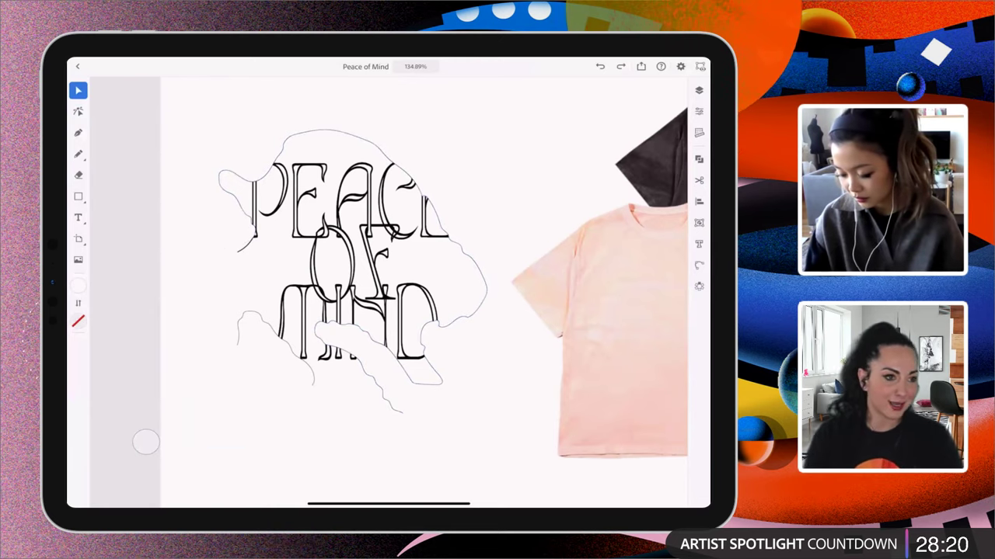
{"action": "scroll", "coordinate": [455, 286], "scroll_direction": "down", "scroll_amount": 1}
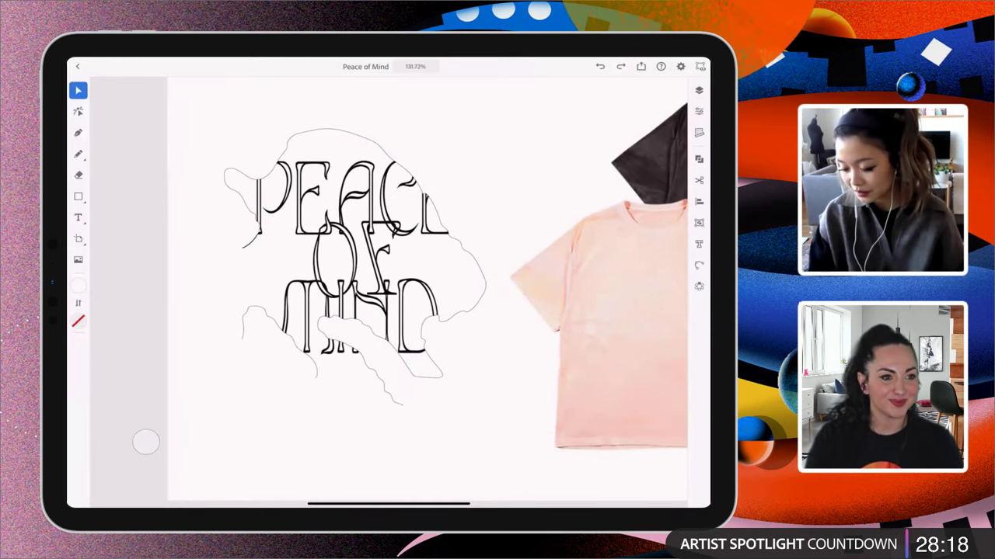
{"action": "scroll", "coordinate": [479, 334], "scroll_direction": "up", "scroll_amount": 2}
{"action": "left_click", "coordinate": [145, 441]}
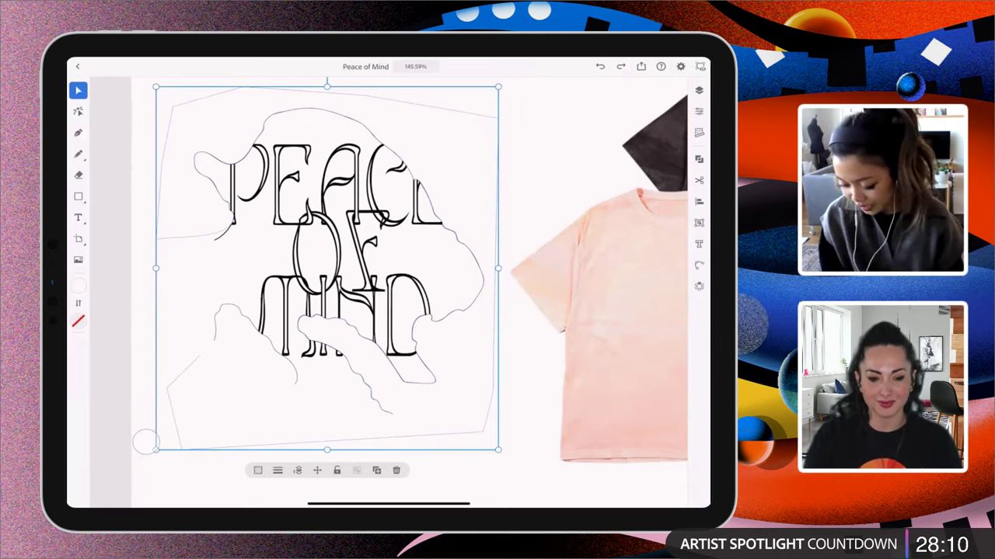
Move the lettering artwork to a different level with the Stacking order slider
{"action": "left_click", "coordinate": [294, 470]}
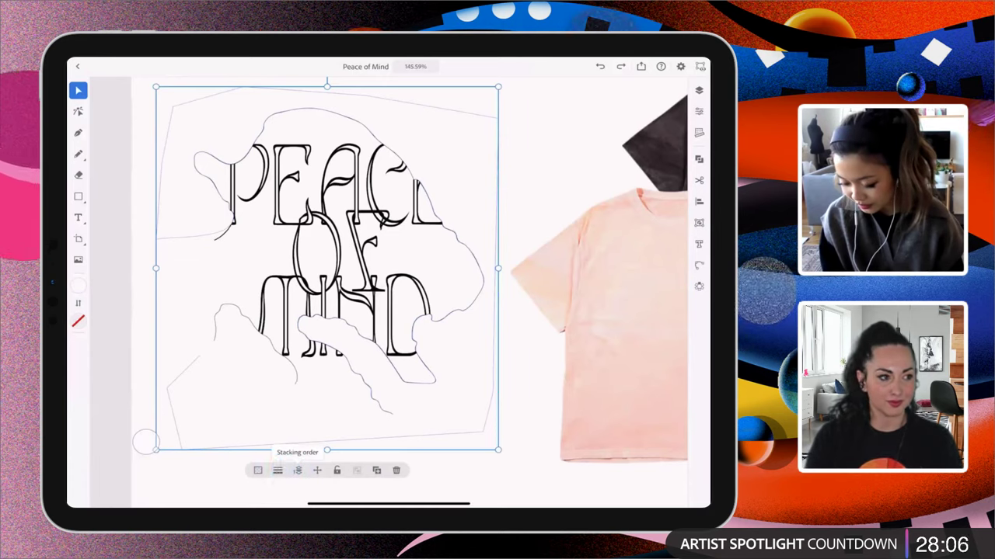
{"action": "left_click", "coordinate": [298, 471]}
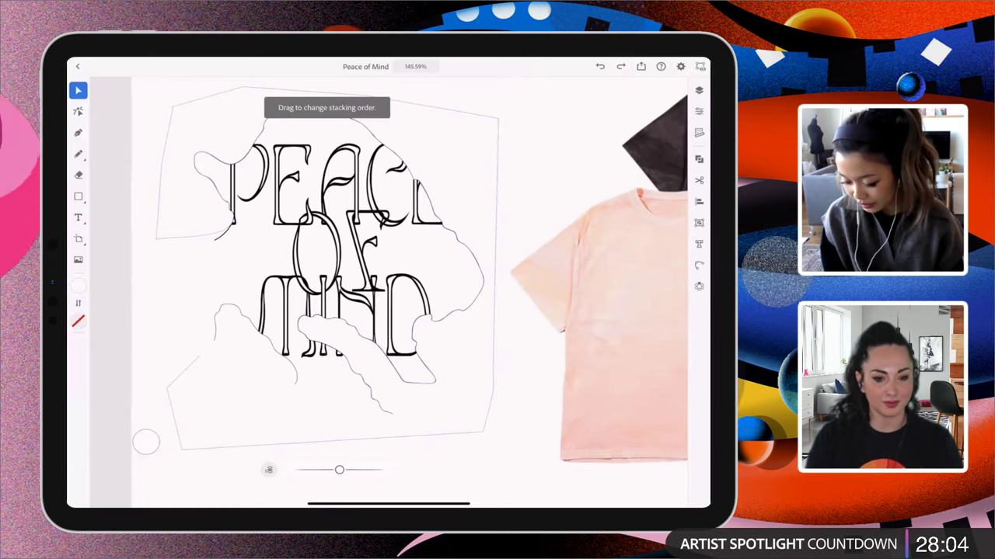
{"action": "left_click_drag", "start_coordinate": [339, 470], "coordinate": [317, 473]}
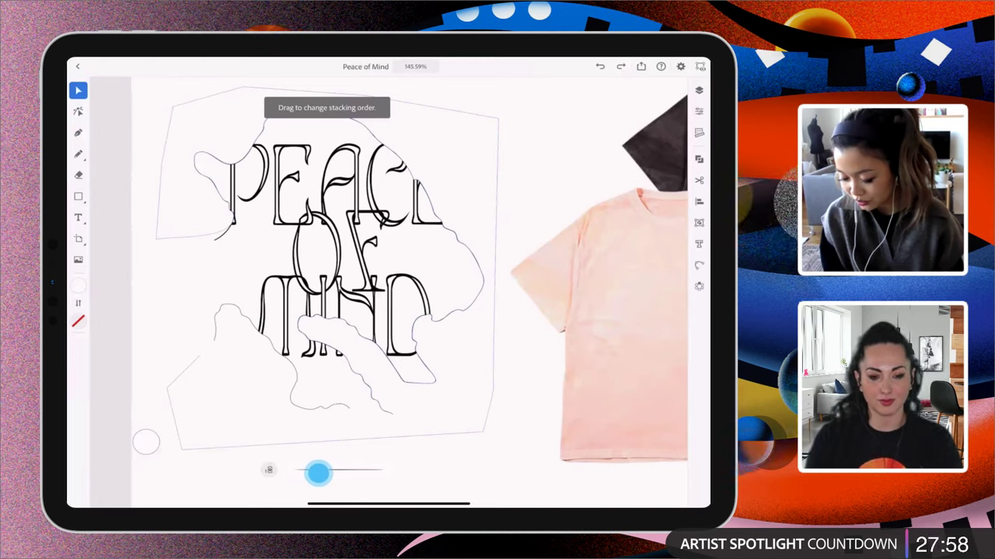
{"action": "left_click_drag", "start_coordinate": [317, 472], "coordinate": [339, 470]}
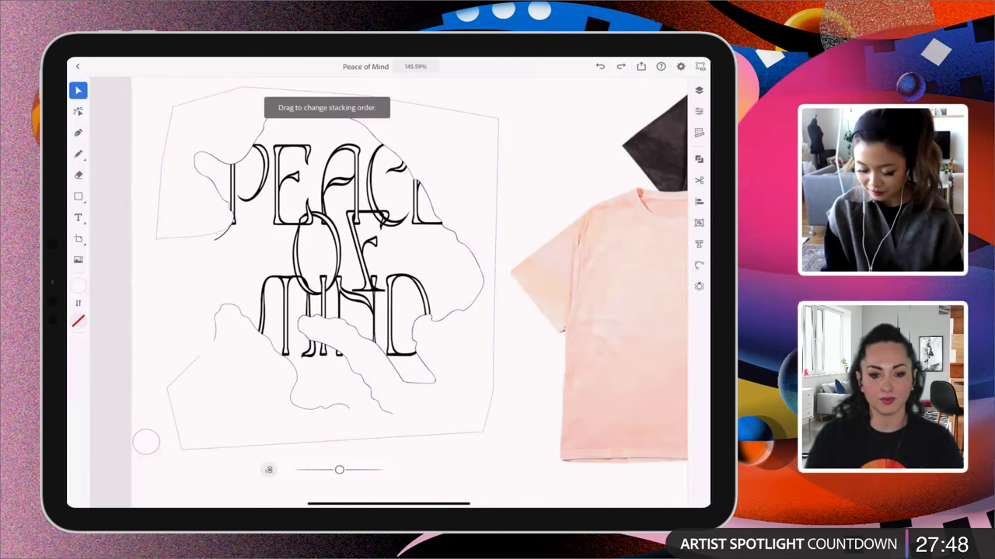
{"action": "left_click_drag", "start_coordinate": [338, 470], "coordinate": [339, 470]}
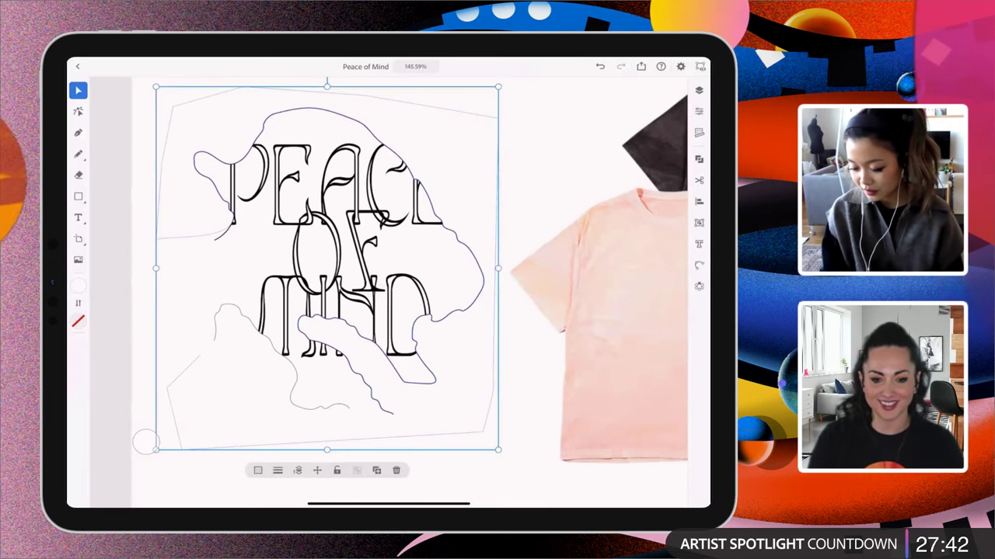
Move the small lower-left cloud shape to another stacking level, then deselect it
{"action": "left_click", "coordinate": [606, 327]}
{"action": "left_click", "coordinate": [327, 406]}
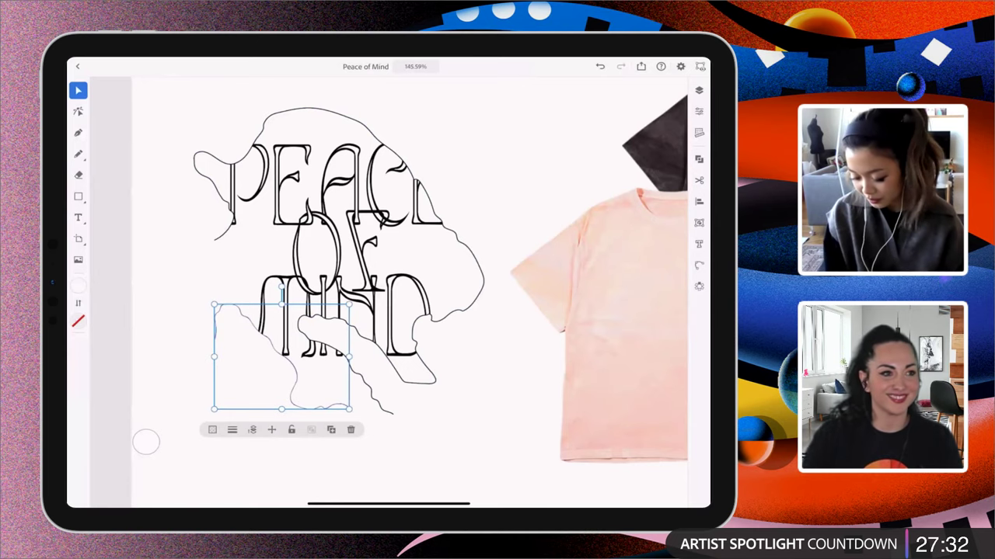
{"action": "left_click", "coordinate": [252, 430]}
{"action": "left_click_drag", "start_coordinate": [295, 429], "coordinate": [295, 429]}
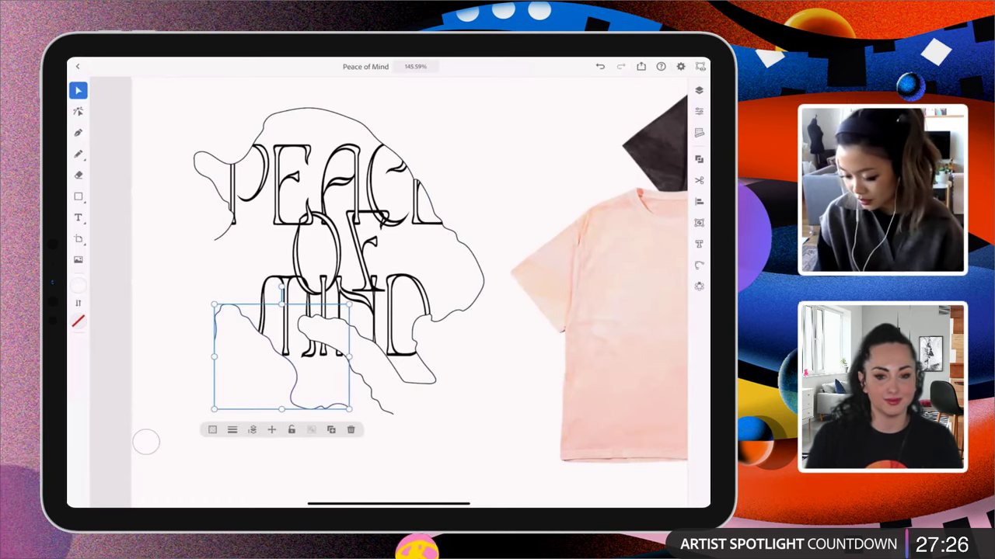
{"action": "left_click", "coordinate": [154, 385]}
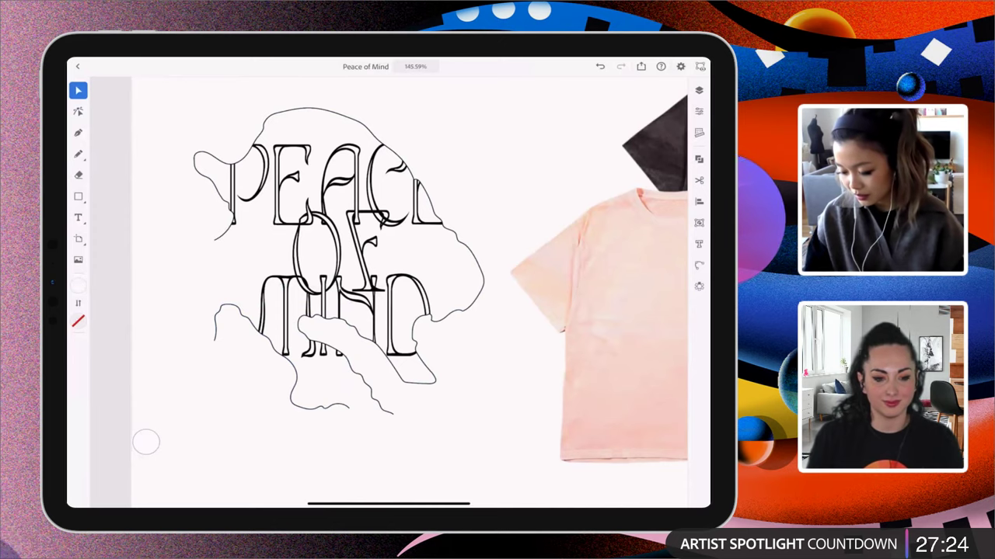
Place a new Lorem Ipsum text object at the top of the artboard with the Type tool
{"action": "scroll", "coordinate": [489, 354], "scroll_direction": "down", "scroll_amount": 2}
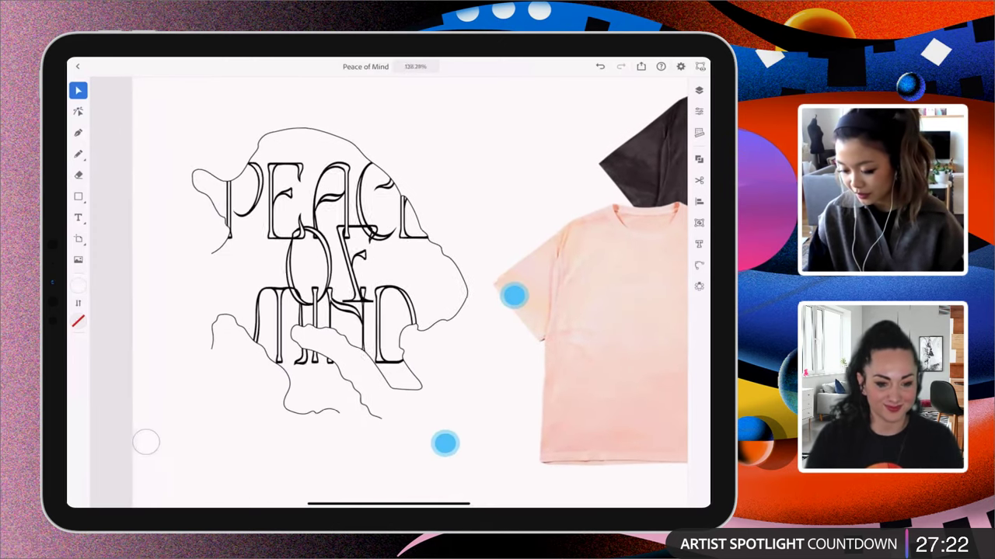
{"action": "scroll", "coordinate": [479, 369], "scroll_direction": "down", "scroll_amount": 3}
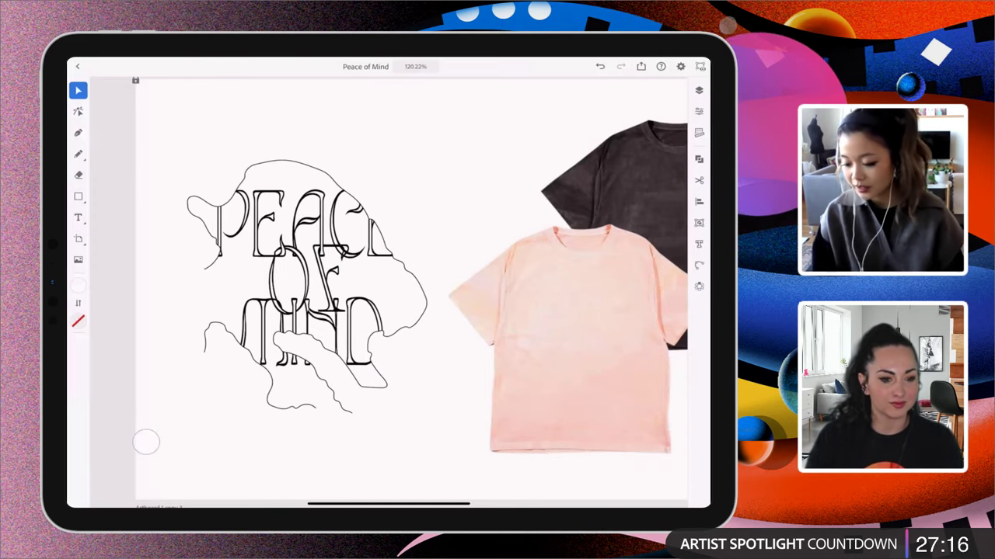
{"action": "scroll", "coordinate": [383, 270], "scroll_direction": "up", "scroll_amount": 2}
{"action": "scroll", "coordinate": [397, 283], "scroll_direction": "up", "scroll_amount": 2}
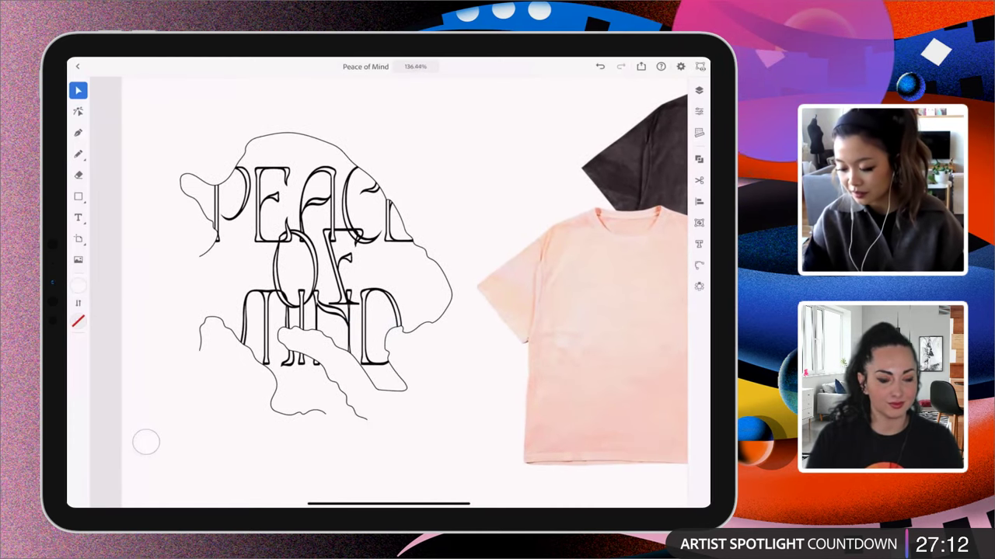
{"action": "left_click", "coordinate": [428, 189]}
{"action": "scroll", "coordinate": [455, 306], "scroll_direction": "down", "scroll_amount": 2}
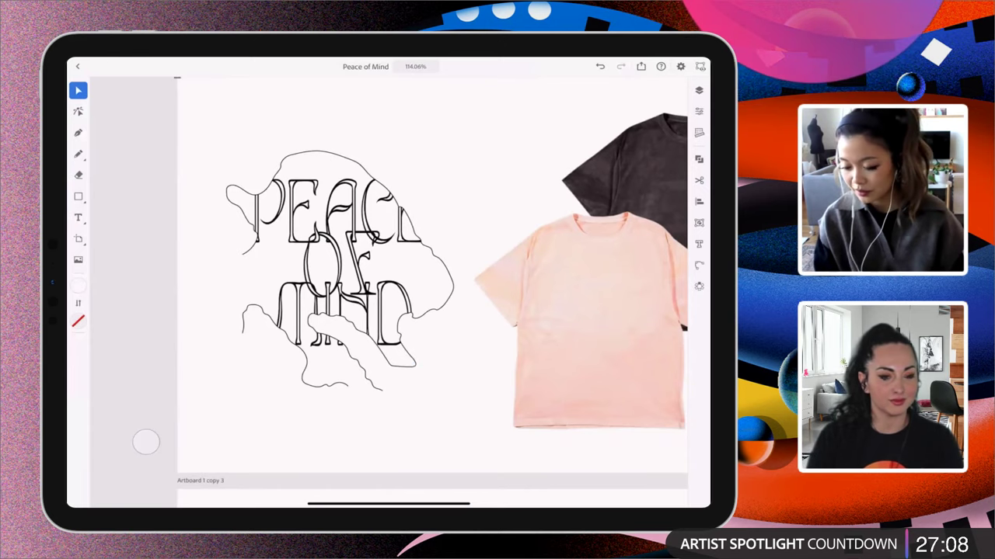
{"action": "scroll", "coordinate": [456, 350], "scroll_direction": "up", "scroll_amount": 2}
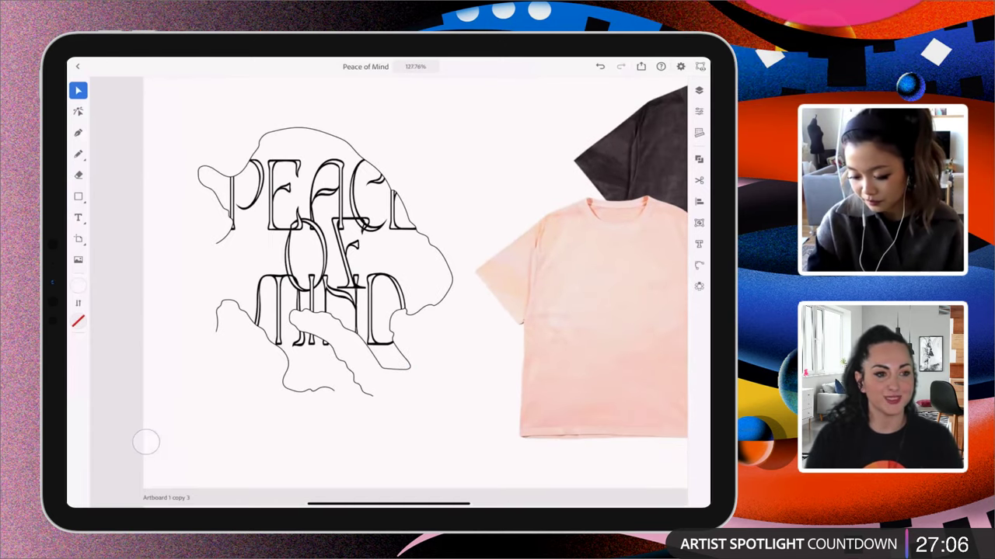
{"action": "scroll", "coordinate": [389, 292], "scroll_direction": "up", "scroll_amount": 3}
{"action": "left_click", "coordinate": [78, 218]}
{"action": "scroll", "coordinate": [482, 311], "scroll_direction": "down", "scroll_amount": 5}
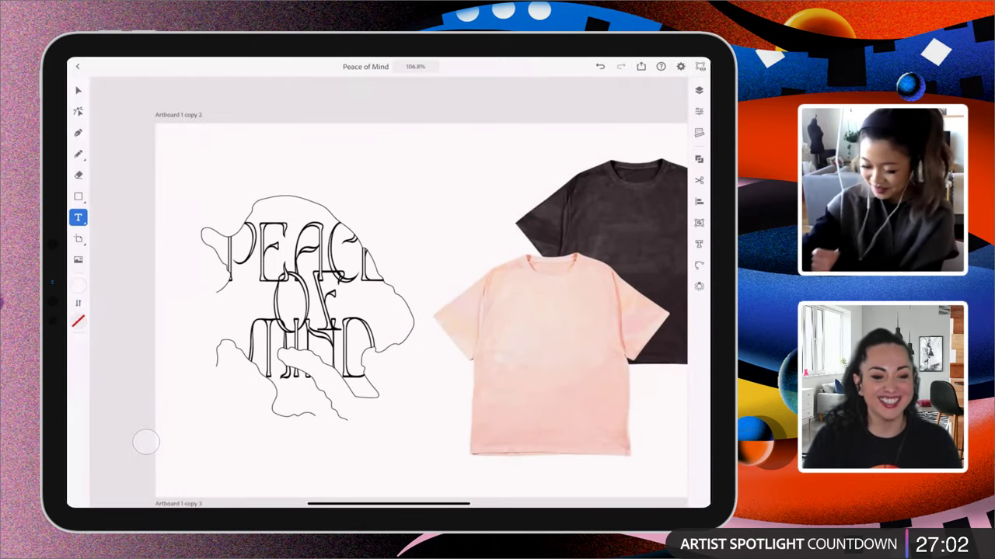
{"action": "scroll", "coordinate": [413, 281], "scroll_direction": "up", "scroll_amount": 1}
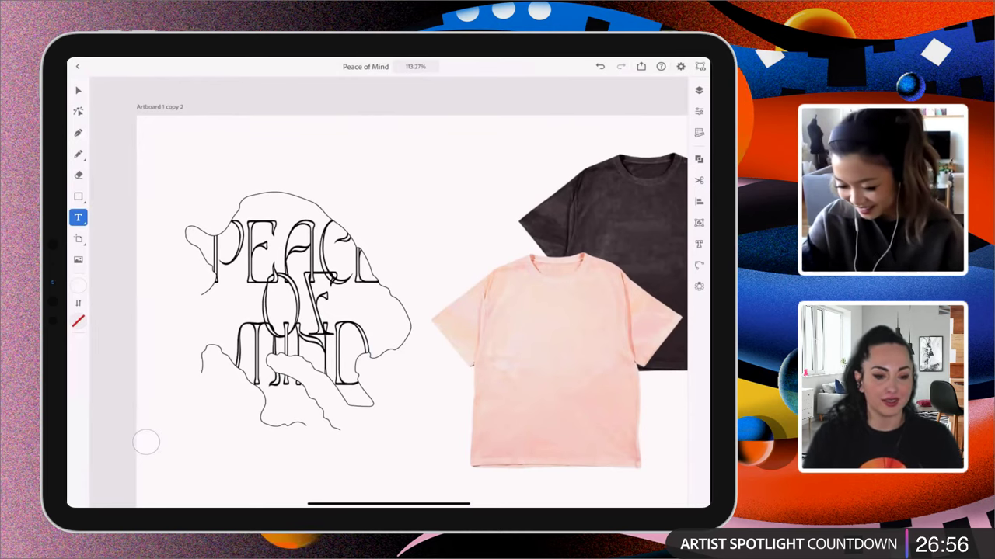
{"action": "left_click", "coordinate": [342, 148]}
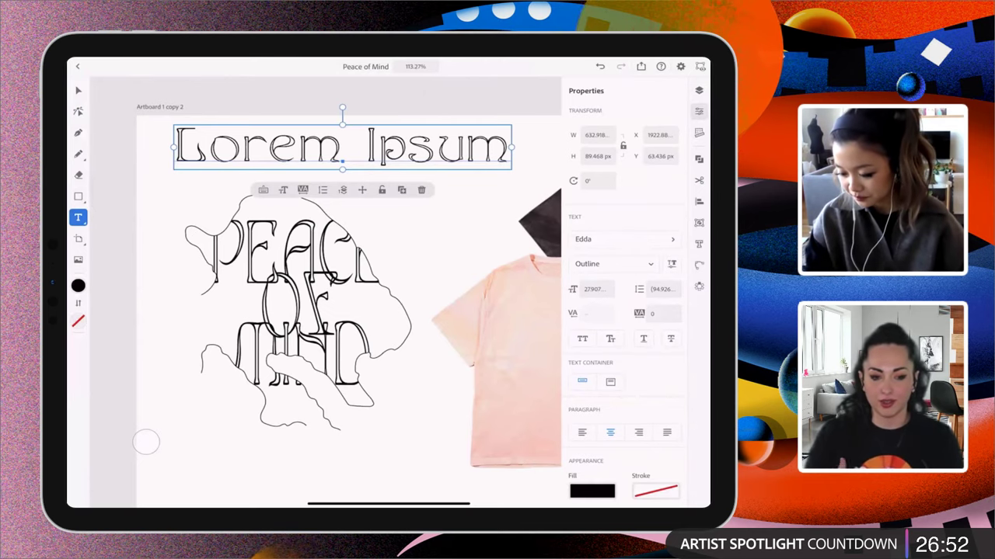
Replace the placeholder with 'PEACE' and 'EARTH' on two lines, then select both lines
{"action": "double_click", "coordinate": [290, 150]}
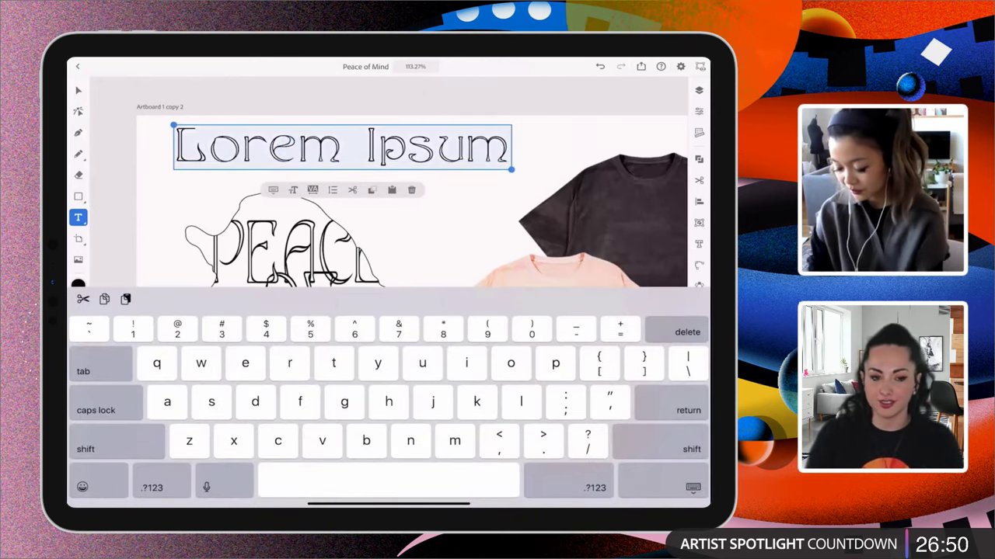
{"action": "type", "text": "p"}
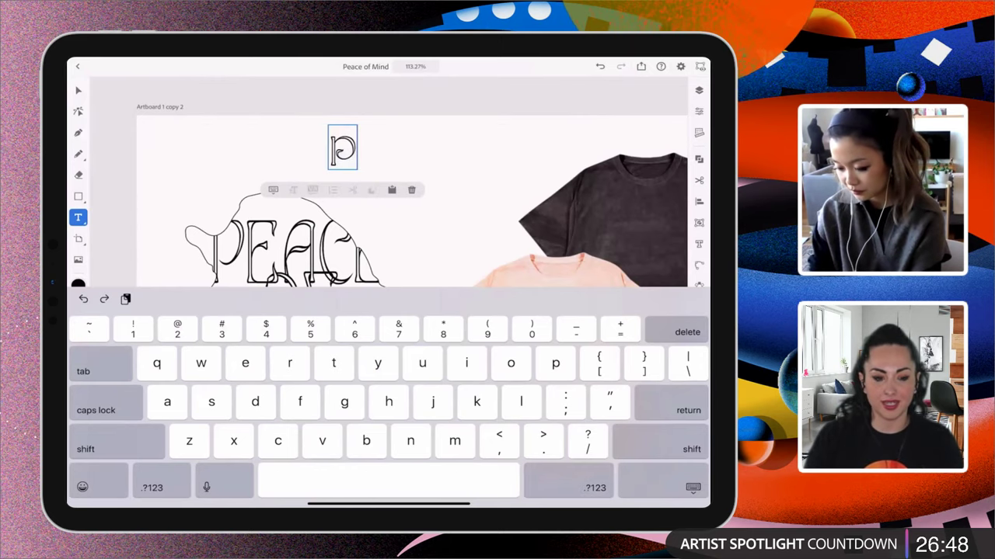
{"action": "key", "text": "BackSpace"}
{"action": "key", "text": "Caps_Lock"}
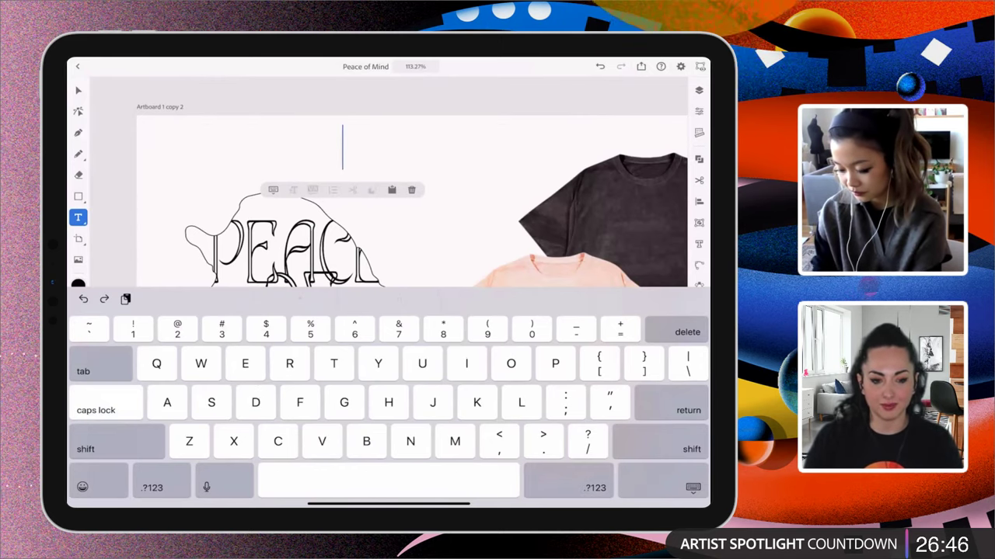
{"action": "type", "text": "PEACE"}
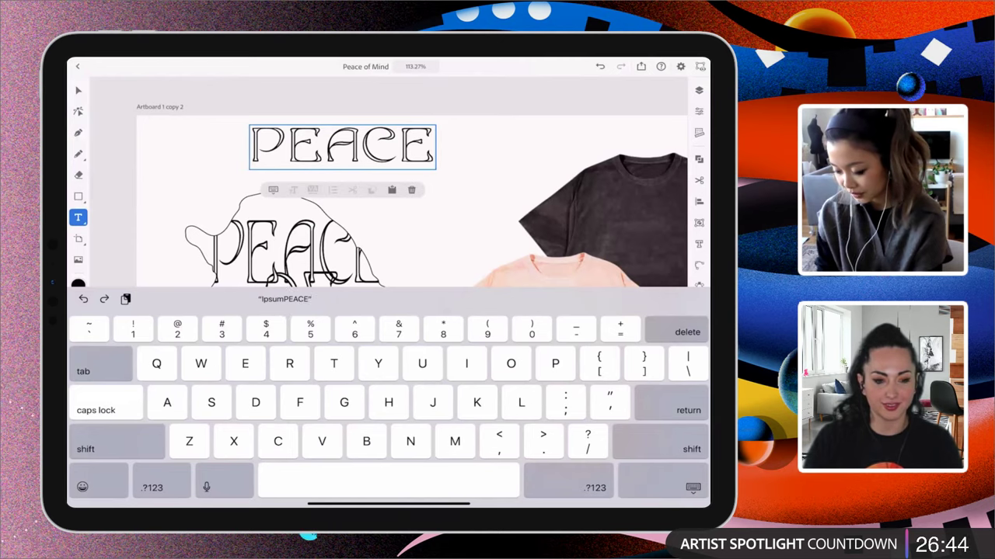
{"action": "key", "text": "Return"}
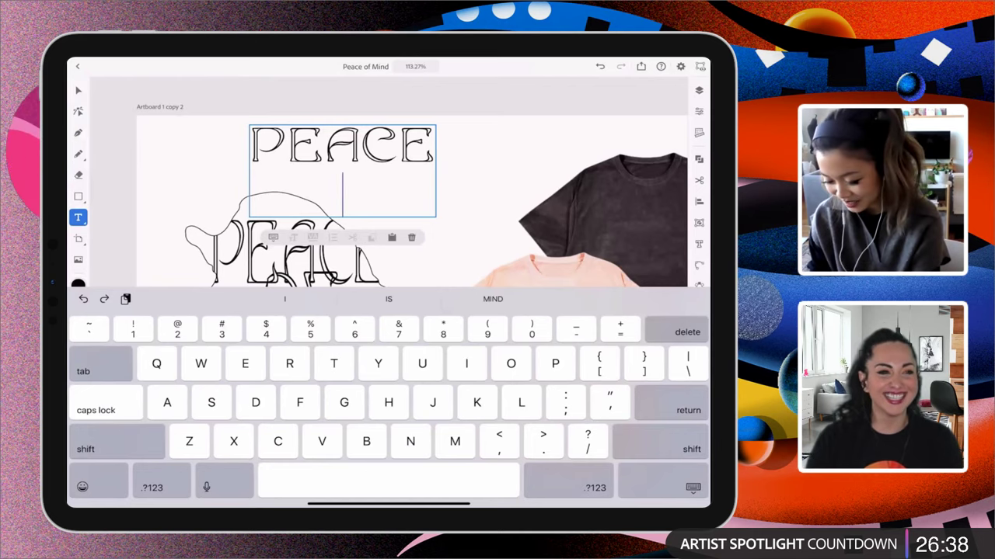
{"action": "type", "text": "EARTH"}
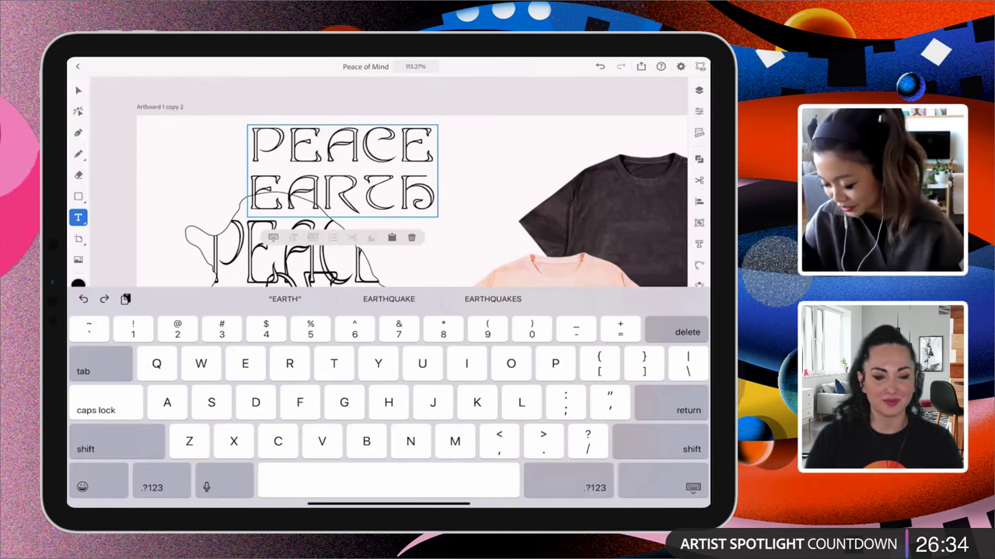
{"action": "double_click", "coordinate": [342, 193]}
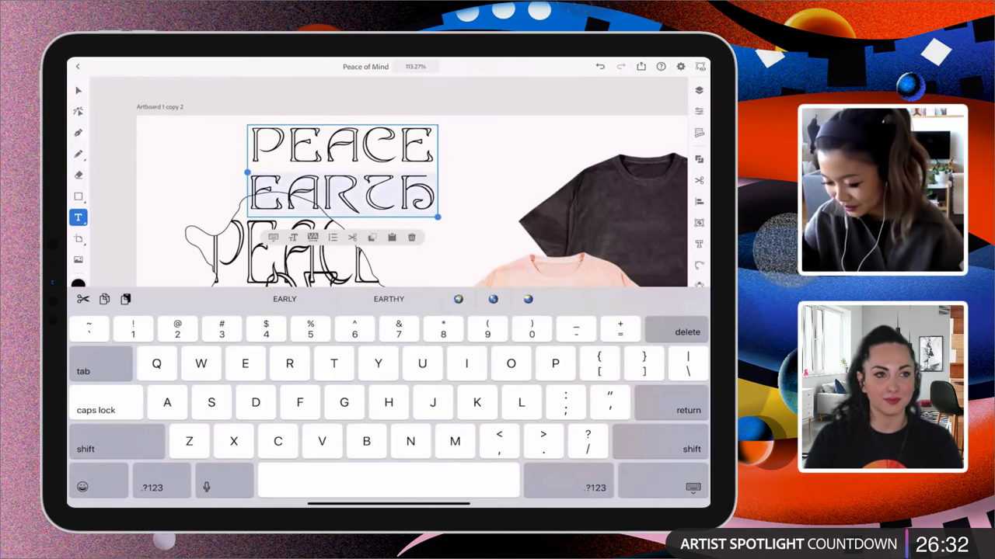
{"action": "left_click_drag", "start_coordinate": [247, 173], "coordinate": [247, 124]}
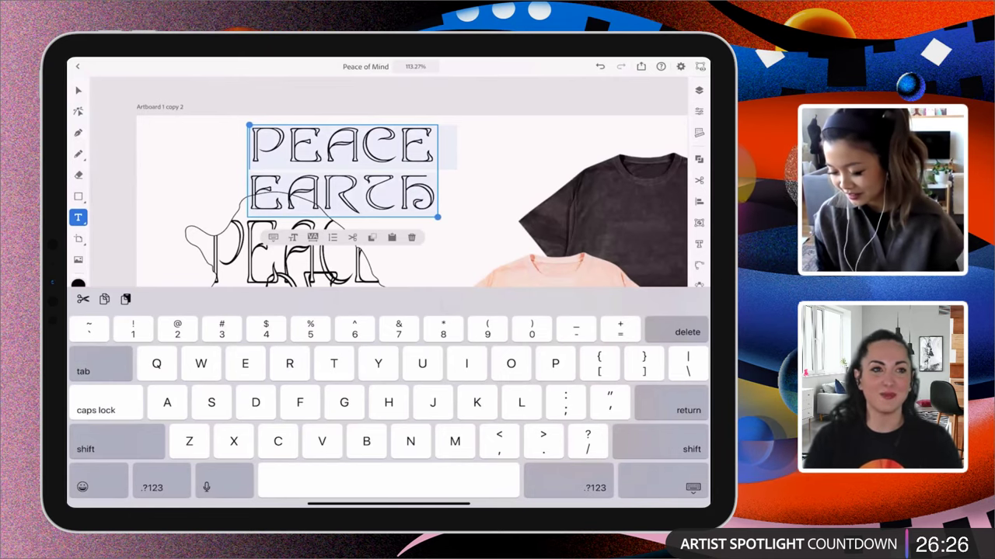
Replace the 'edda' font search with 'Windsor', then cancel back to the full Fonts list
{"action": "left_click", "coordinate": [77, 93]}
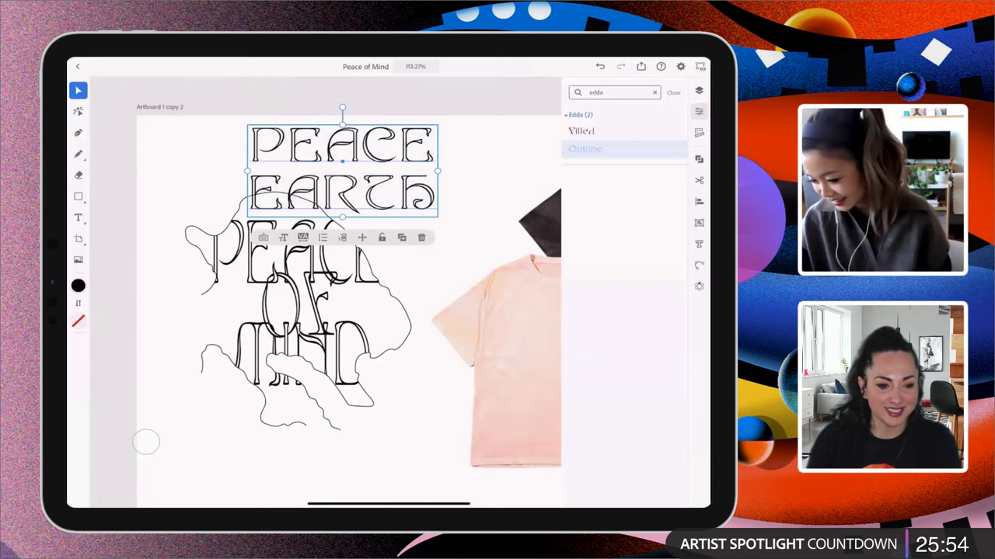
{"action": "left_click", "coordinate": [614, 91]}
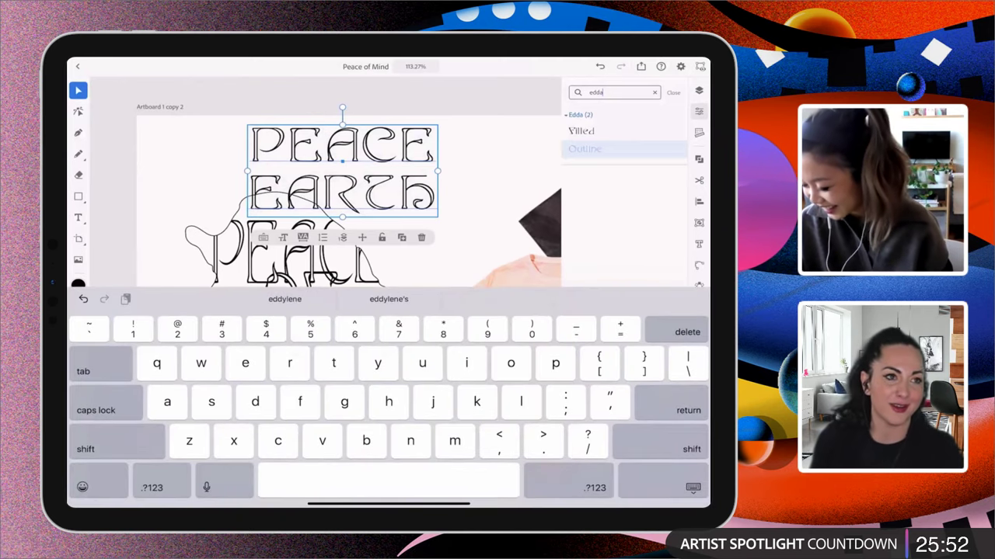
{"action": "key", "text": "BackSpace"}
{"action": "key", "text": "BackSpace"}
{"action": "key", "text": "BackSpace"}
{"action": "key", "text": "BackSpace"}
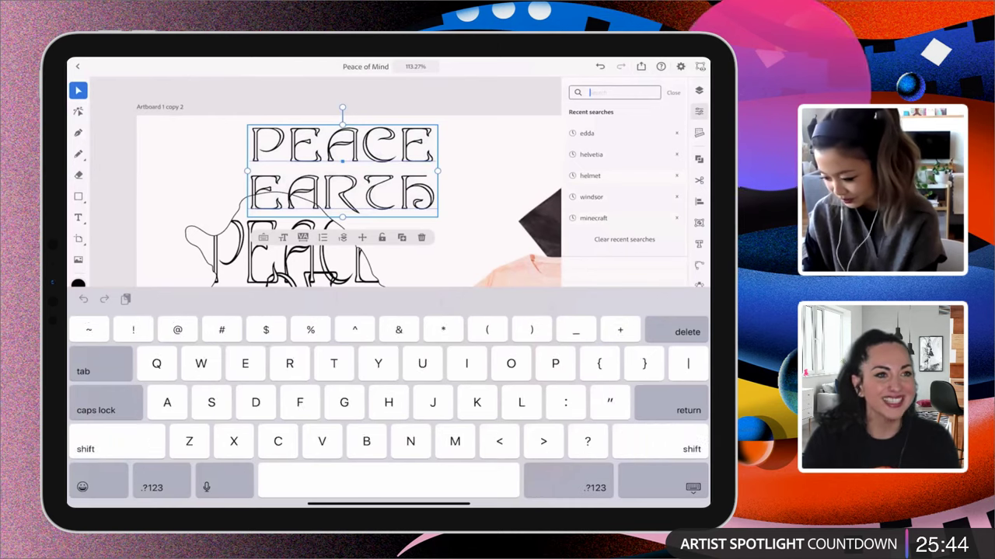
{"action": "type", "text": "Wind"}
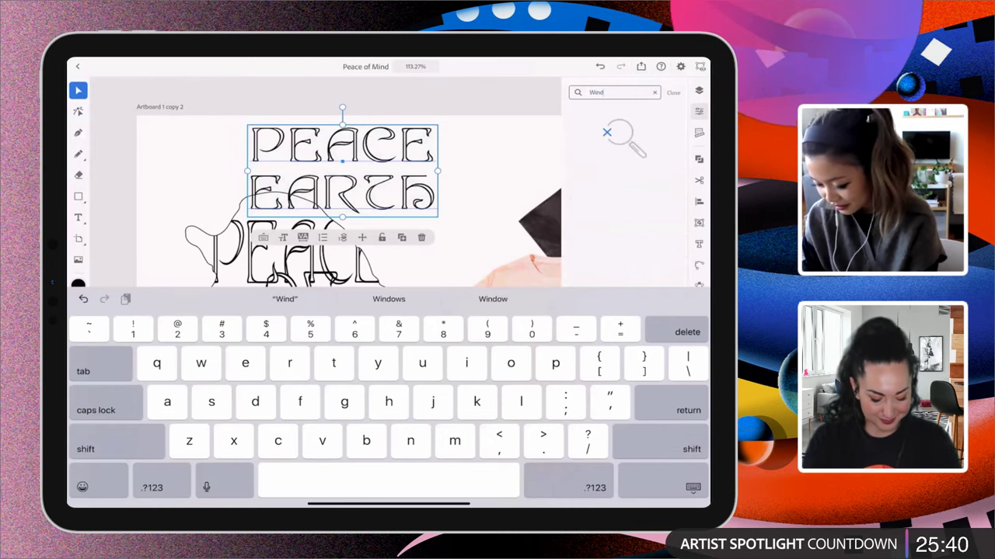
{"action": "type", "text": "sor"}
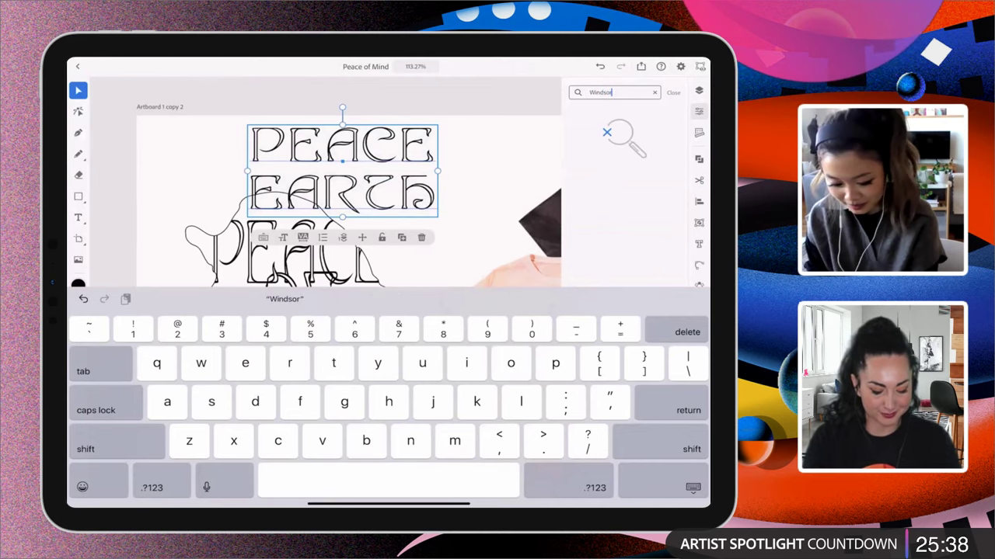
{"action": "key", "text": "BackSpace"}
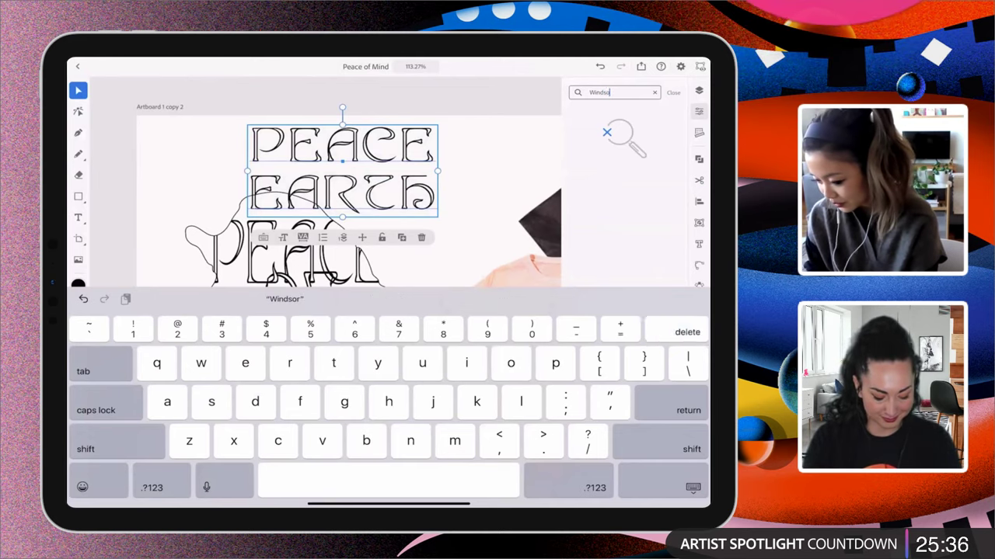
{"action": "key", "text": "BackSpace"}
{"action": "key", "text": "BackSpace"}
{"action": "left_click", "coordinate": [676, 88]}
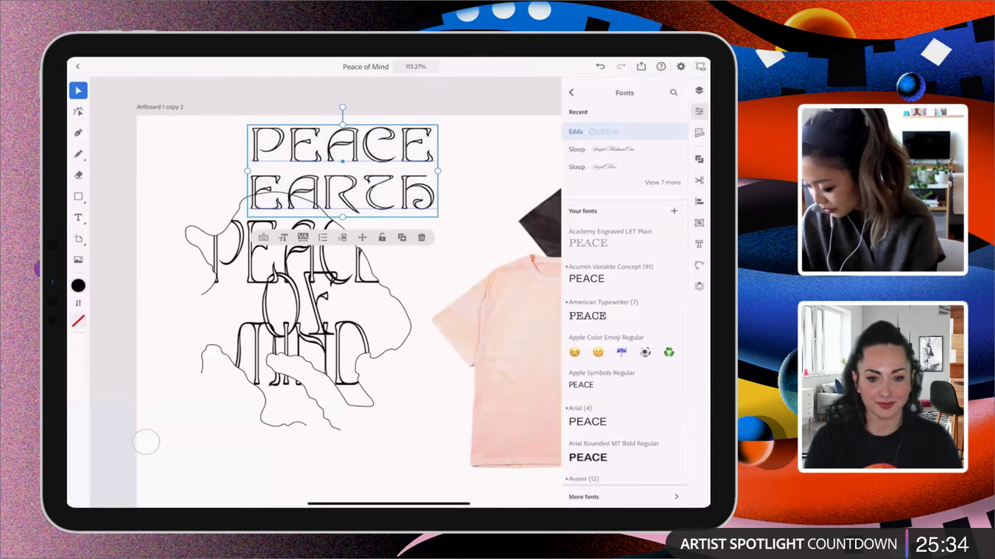
Browse the Recent and Your fonts lists, then delete the PEACE EARTH text object
{"action": "scroll", "coordinate": [655, 271], "scroll_direction": "down", "scroll_amount": 2}
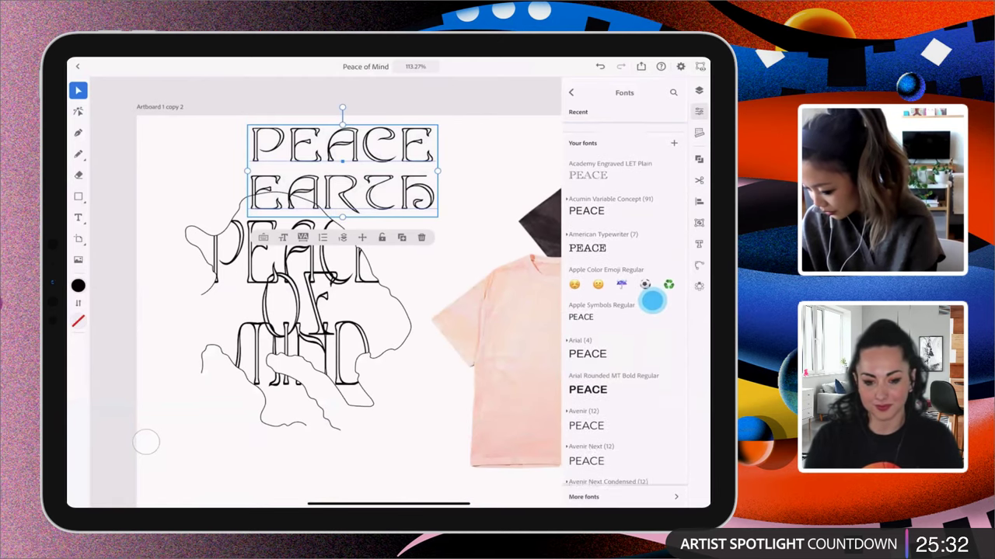
{"action": "left_click", "coordinate": [662, 182]}
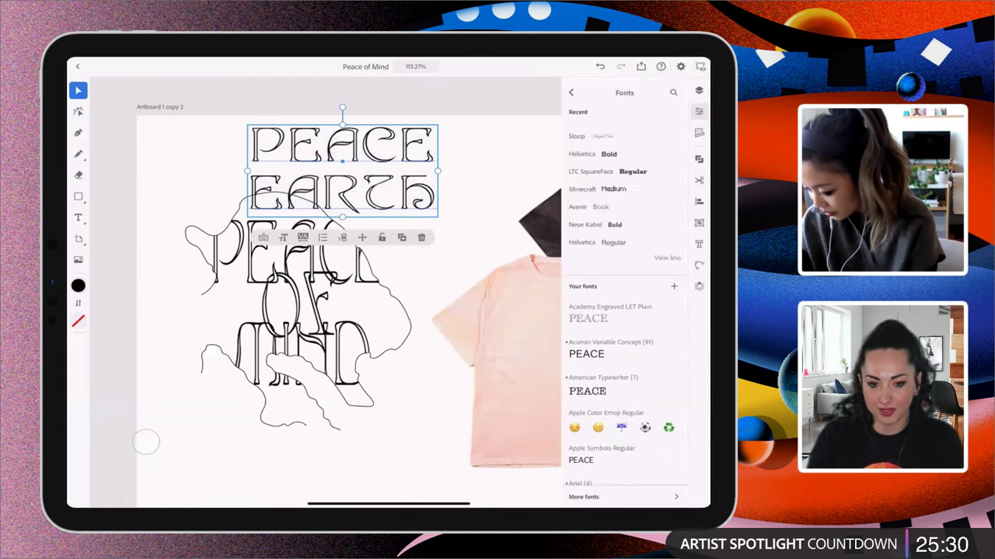
{"action": "scroll", "coordinate": [623, 311], "scroll_direction": "down", "scroll_amount": 10}
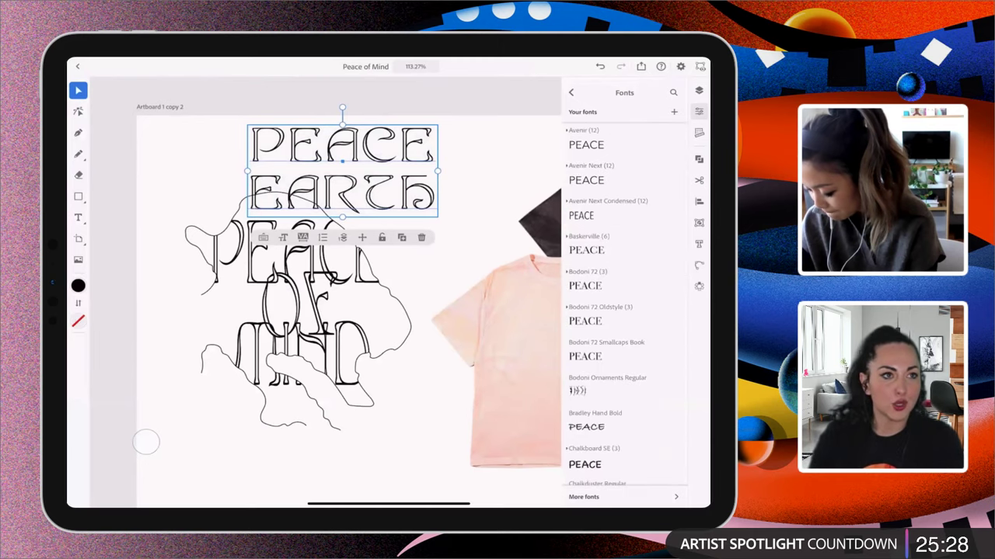
{"action": "scroll", "coordinate": [629, 311], "scroll_direction": "down", "scroll_amount": 15}
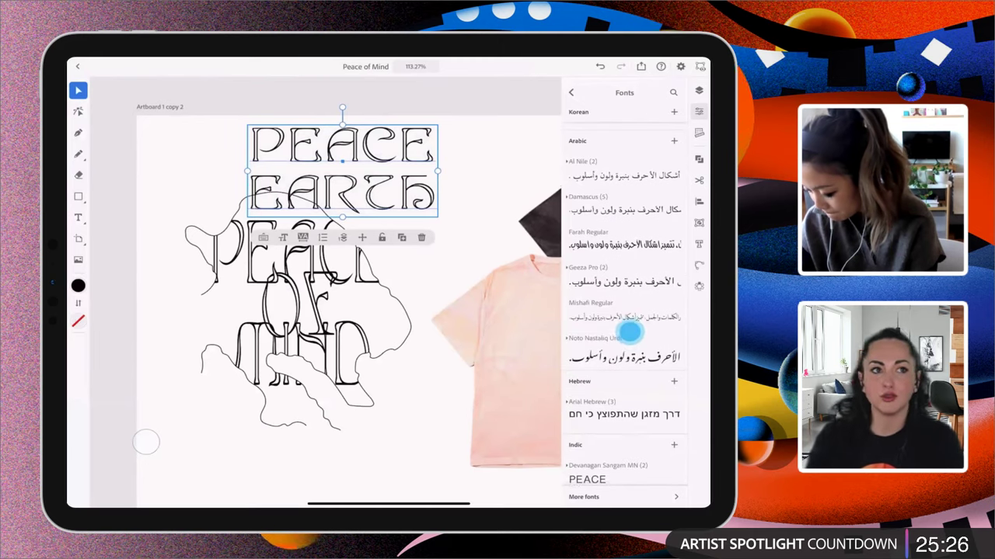
{"action": "scroll", "coordinate": [630, 295], "scroll_direction": "up", "scroll_amount": 5}
{"action": "scroll", "coordinate": [634, 300], "scroll_direction": "up", "scroll_amount": 10}
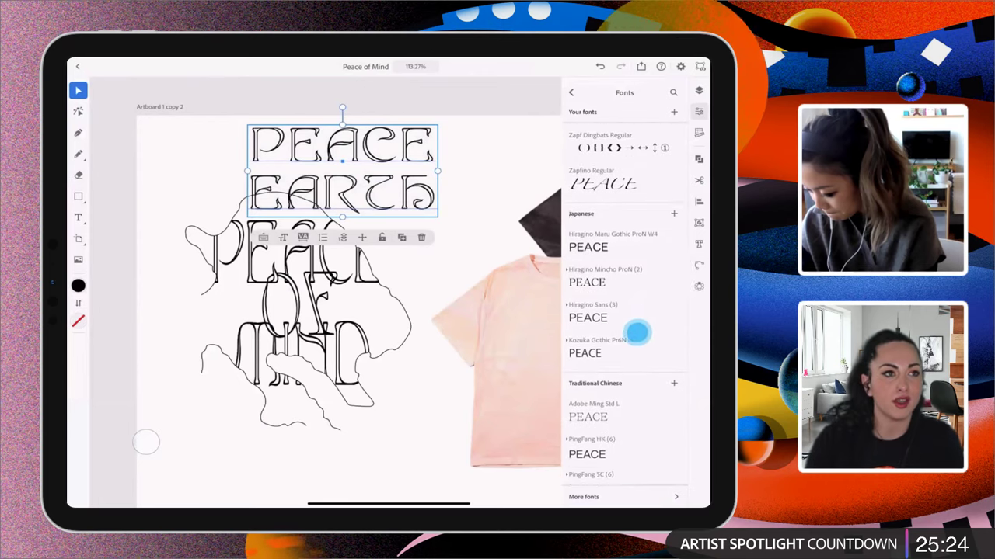
{"action": "scroll", "coordinate": [636, 290], "scroll_direction": "up", "scroll_amount": 8}
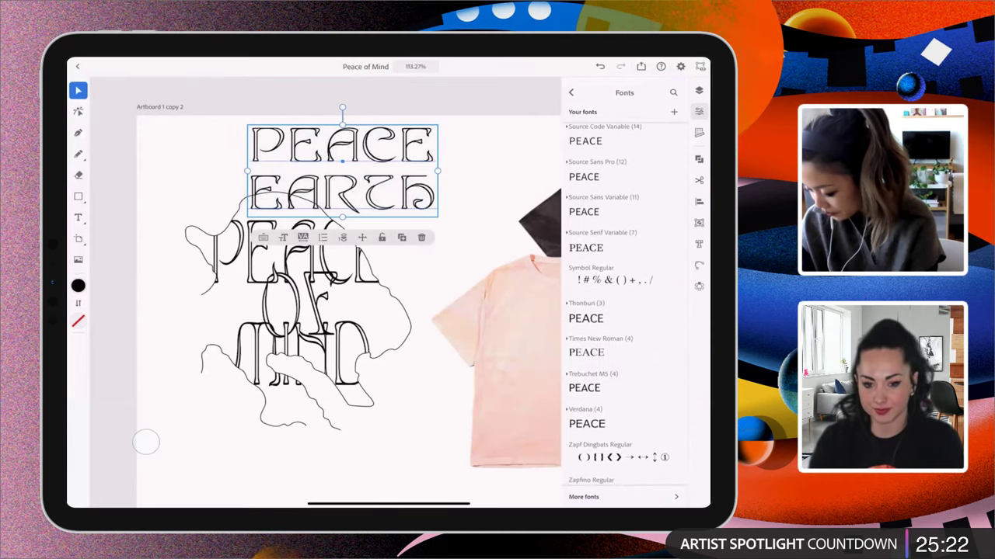
{"action": "scroll", "coordinate": [633, 324], "scroll_direction": "up", "scroll_amount": 3}
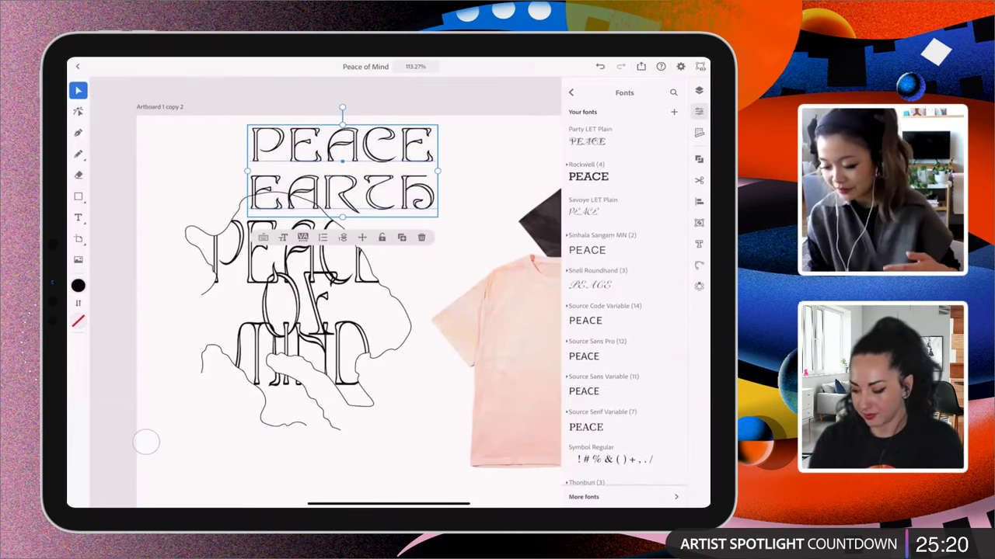
{"action": "scroll", "coordinate": [635, 311], "scroll_direction": "down", "scroll_amount": 6}
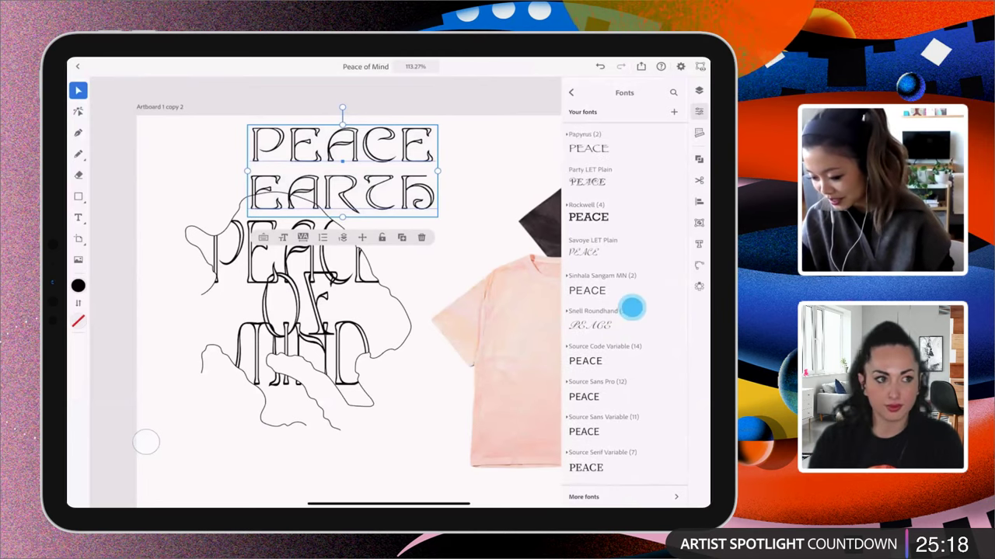
{"action": "scroll", "coordinate": [629, 288], "scroll_direction": "down", "scroll_amount": 15}
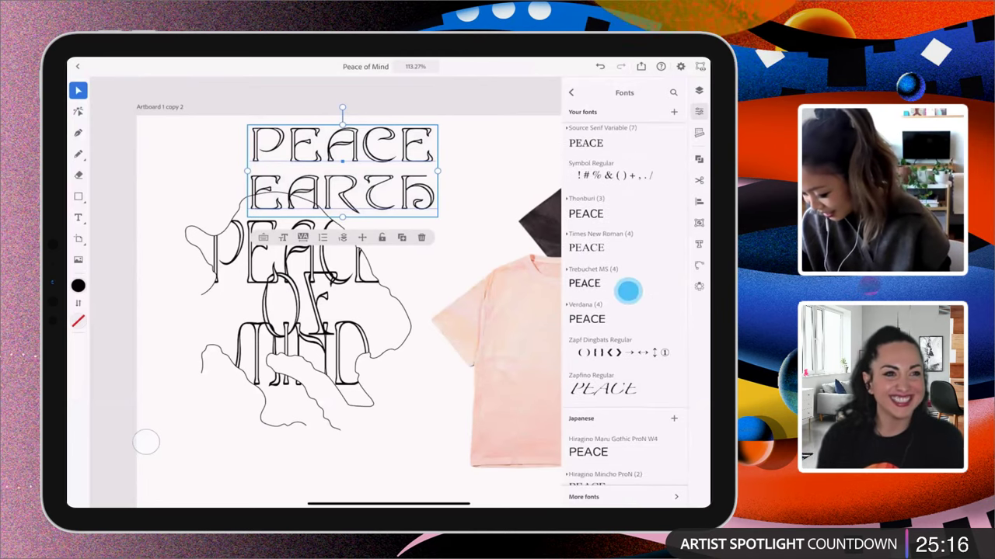
{"action": "scroll", "coordinate": [632, 288], "scroll_direction": "down", "scroll_amount": 15}
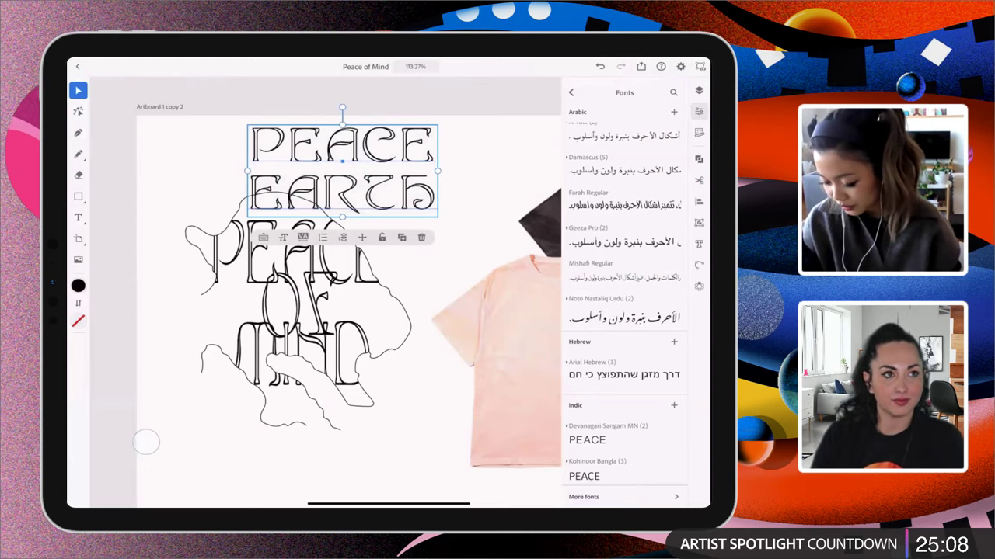
{"action": "left_click", "coordinate": [421, 237]}
{"action": "scroll", "coordinate": [387, 296], "scroll_direction": "down", "scroll_amount": 3}
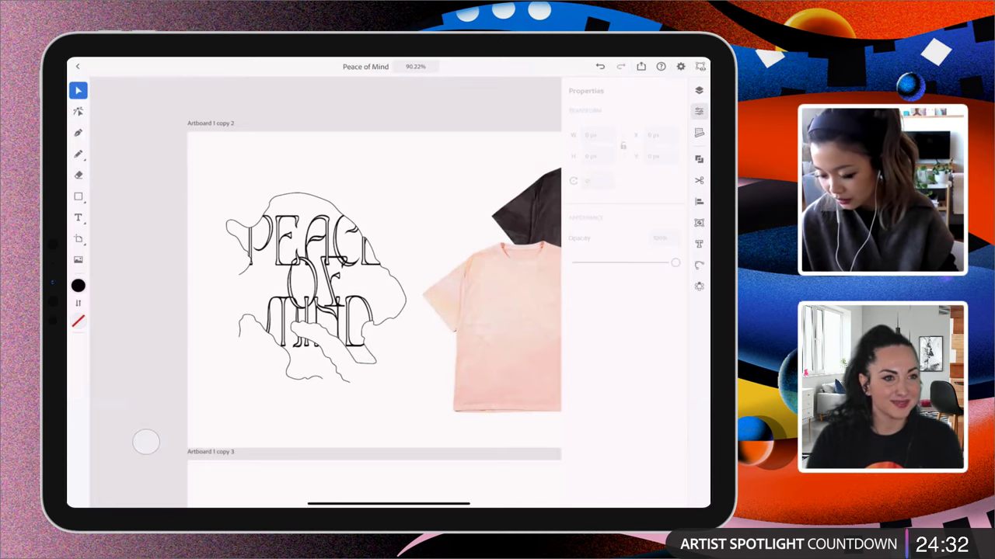
Zoom and pan the canvas to bring the whole T-shirt mockup artboard into view
{"action": "left_click_drag", "start_coordinate": [466, 401], "coordinate": [412, 366]}
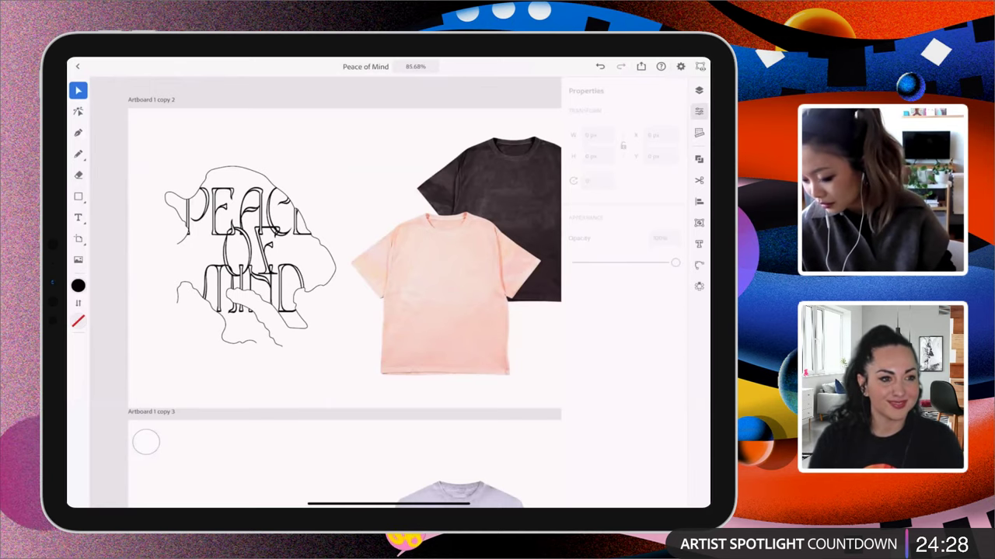
{"action": "left_click_drag", "start_coordinate": [447, 221], "coordinate": [456, 203]}
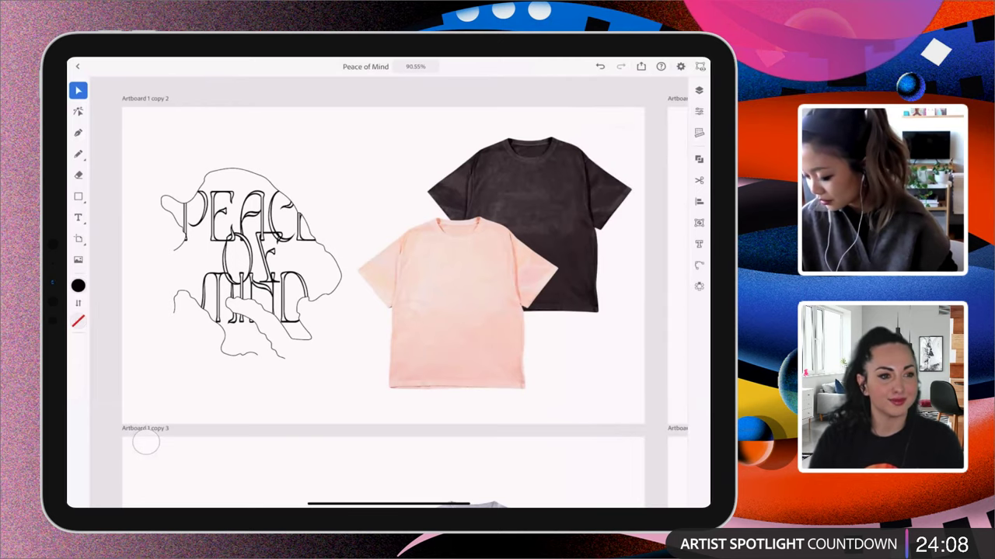
{"action": "scroll", "coordinate": [509, 311], "scroll_direction": "down", "scroll_amount": 3}
Scroll desktop Peace of Mind.aic to show the lettering beside the T-shirt mockups
{"action": "scroll", "coordinate": [509, 311], "scroll_direction": "up", "scroll_amount": 2}
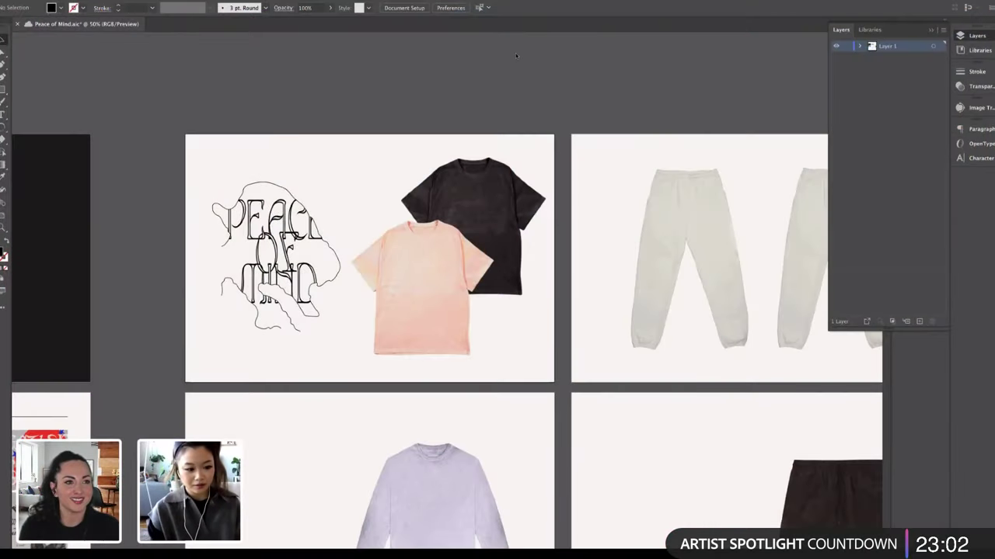
{"action": "scroll", "coordinate": [515, 65], "scroll_direction": "left", "scroll_amount": 5}
{"action": "scroll", "coordinate": [514, 66], "scroll_direction": "down", "scroll_amount": 1}
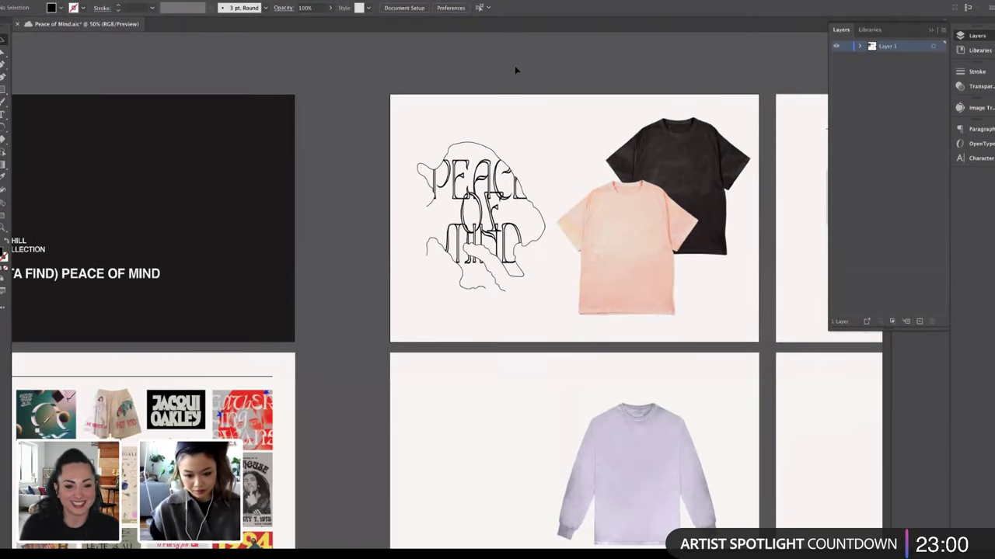
{"action": "scroll", "coordinate": [514, 65], "scroll_direction": "down", "scroll_amount": 1}
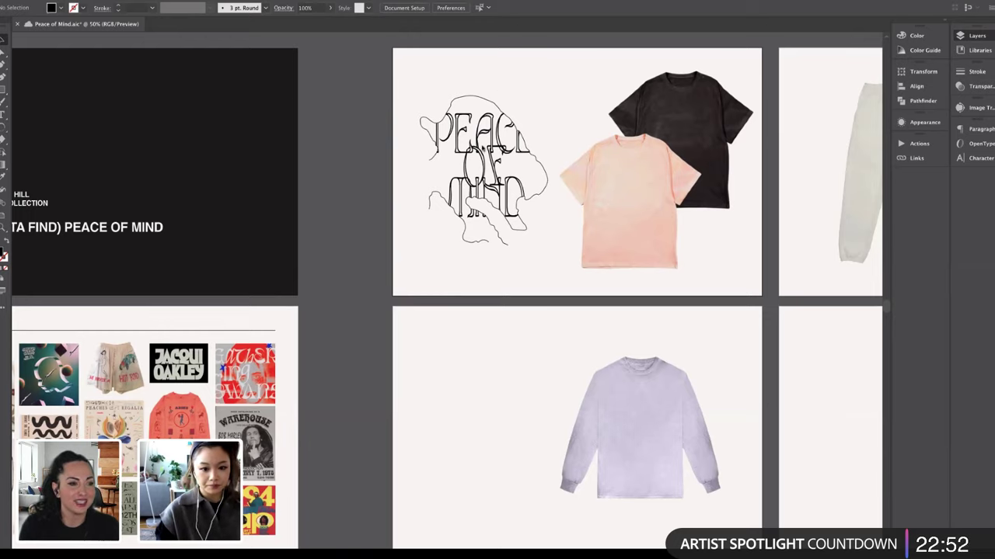
{"action": "key", "text": "F7"}
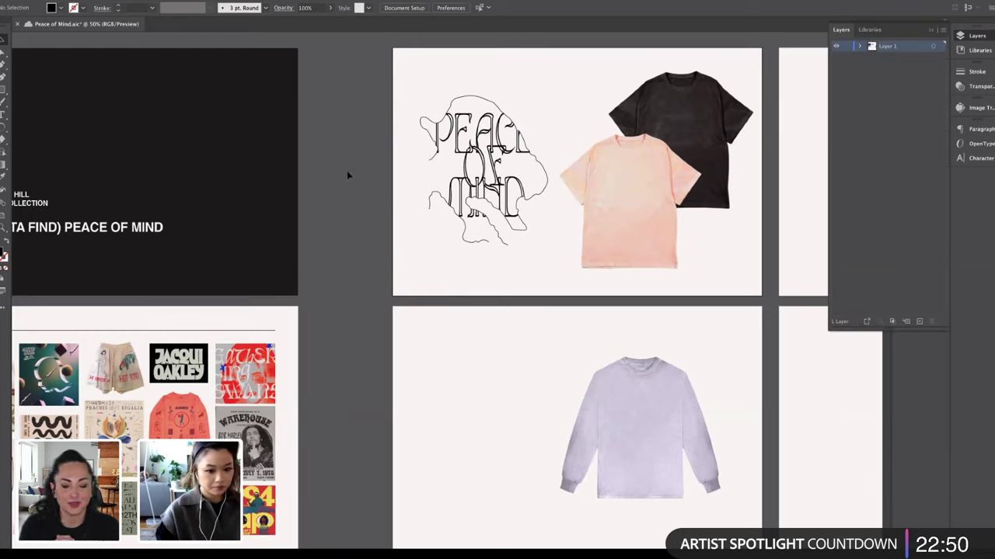
{"action": "left_click", "coordinate": [488, 220]}
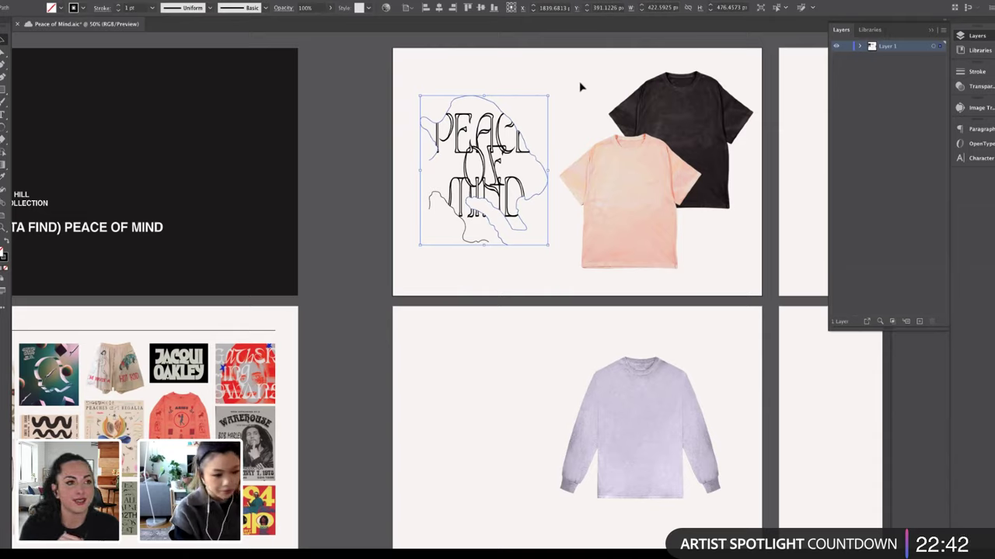
{"action": "left_click", "coordinate": [344, 170]}
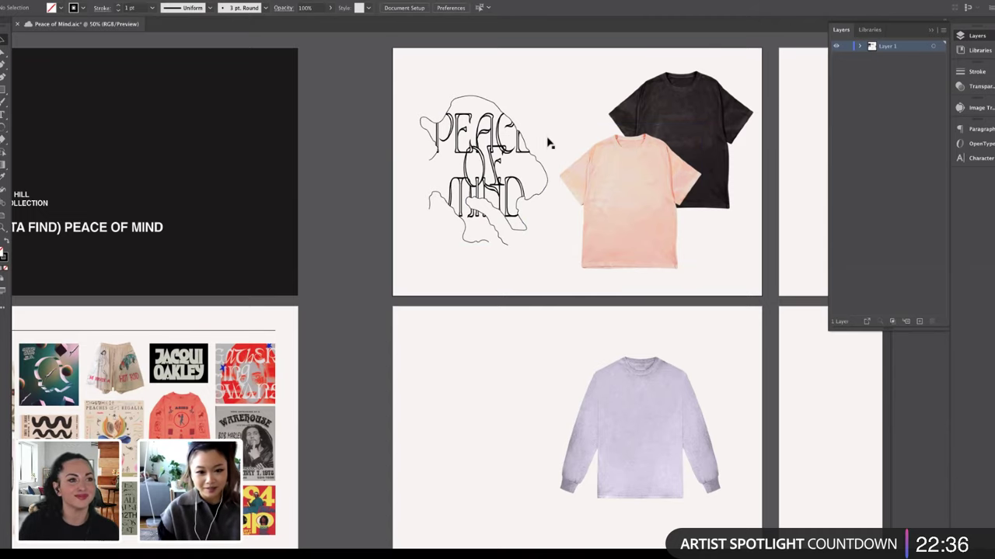
Show the polygon backing's anchors and pull its top-right corner further right
{"action": "left_click", "coordinate": [411, 97]}
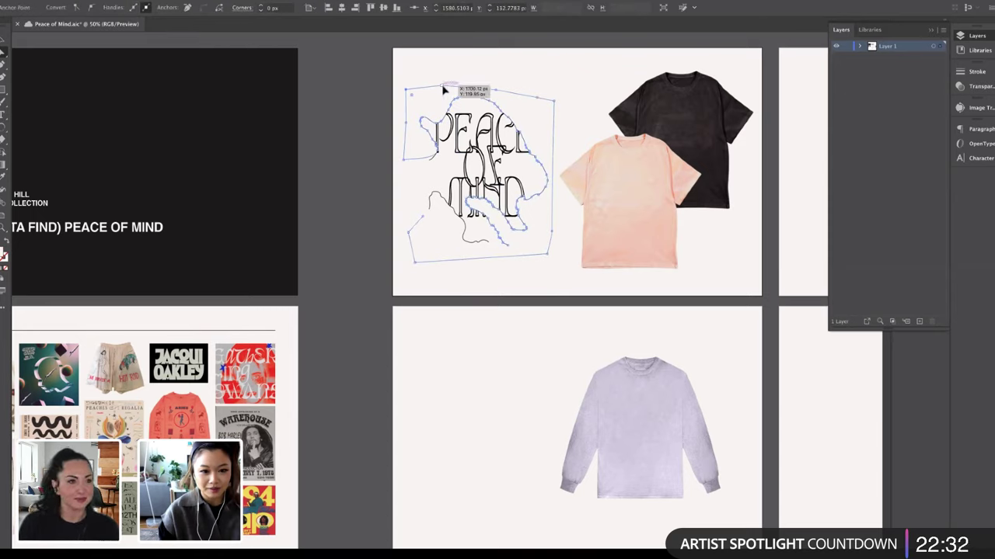
{"action": "left_click", "coordinate": [448, 89]}
{"action": "left_click_drag", "start_coordinate": [536, 99], "coordinate": [554, 99]}
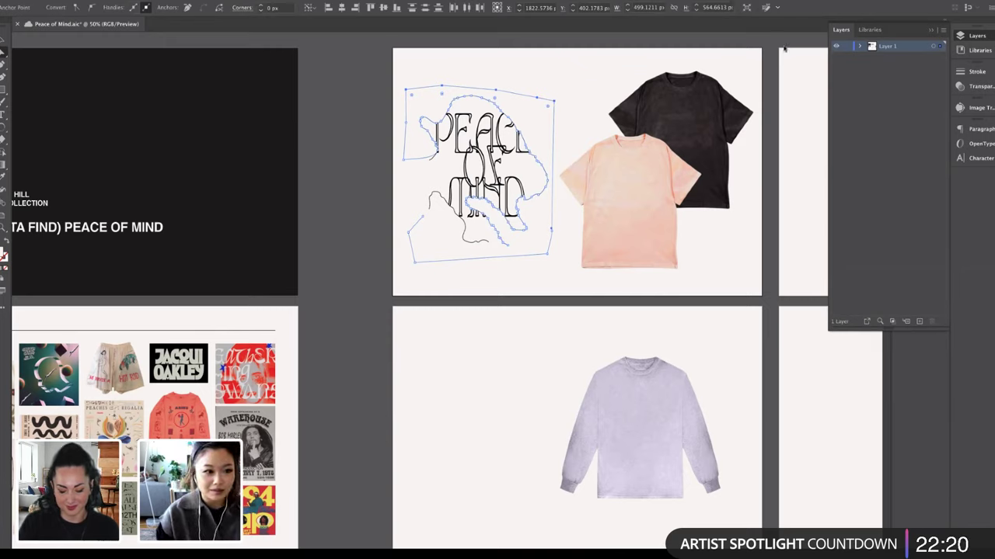
Dock the Align panel, align the frame's top anchors as selected anchor points, and raise them about 35 px
{"action": "left_click", "coordinate": [186, 1]}
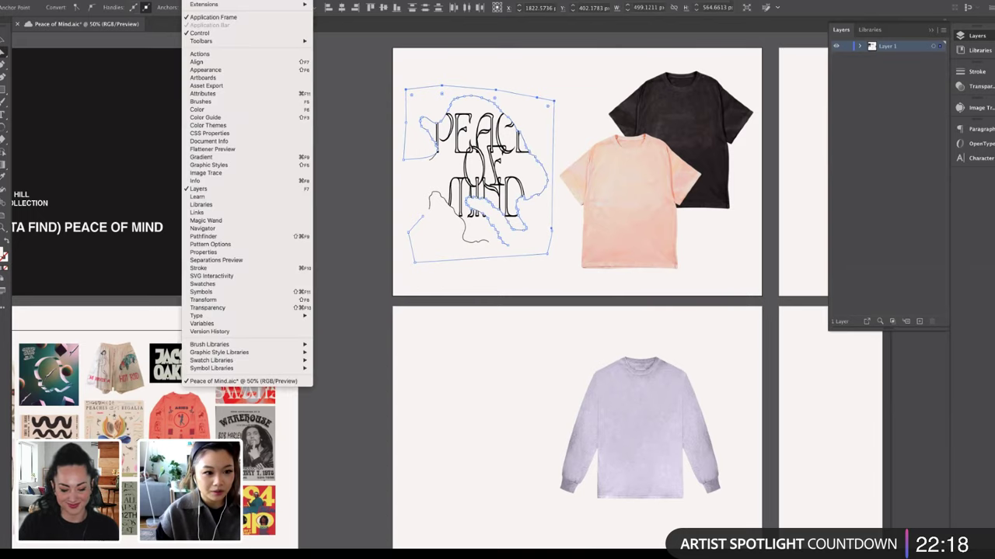
{"action": "left_click", "coordinate": [240, 64]}
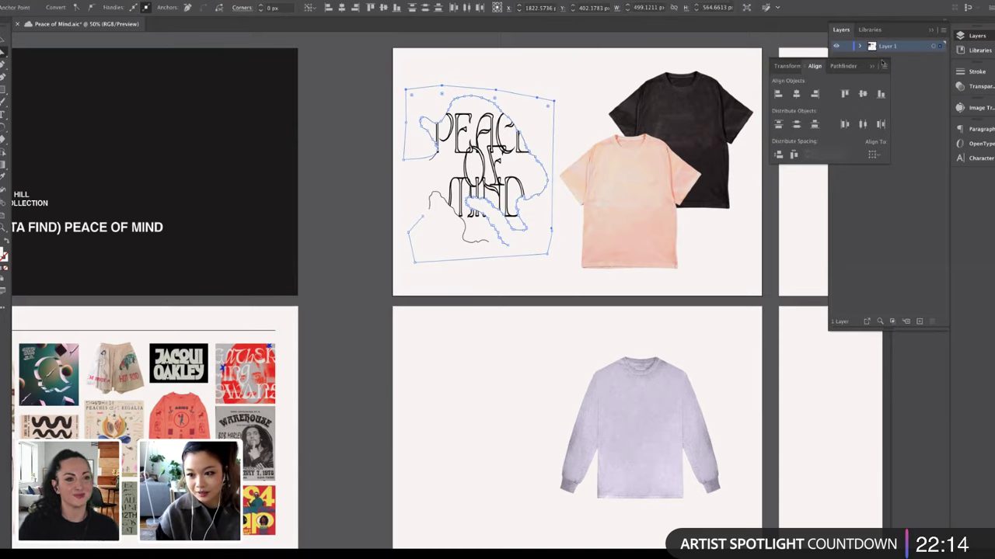
{"action": "left_click_drag", "start_coordinate": [883, 63], "coordinate": [989, 173]}
{"action": "left_click", "coordinate": [981, 194]}
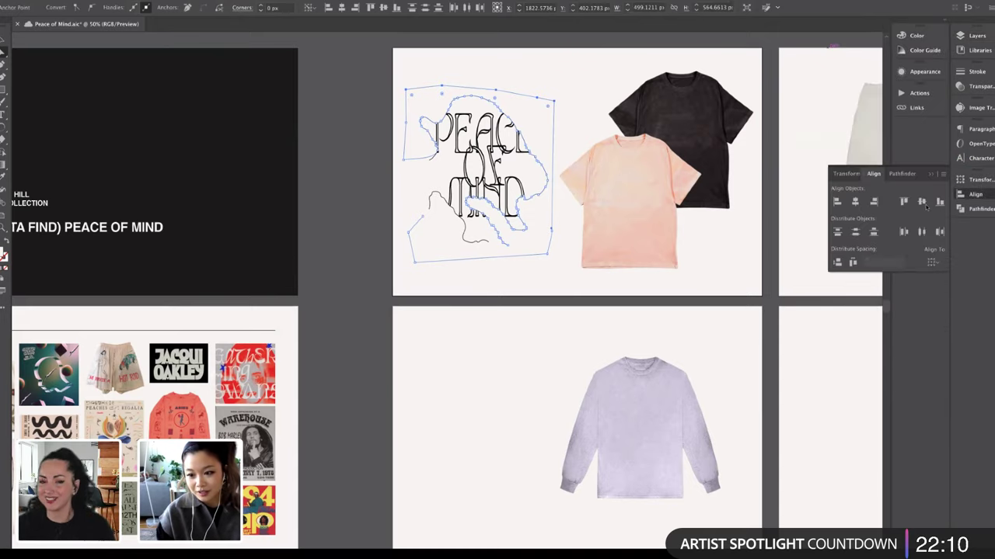
{"action": "left_click", "coordinate": [932, 262]}
{"action": "left_click", "coordinate": [893, 288]}
{"action": "left_click", "coordinate": [904, 202]}
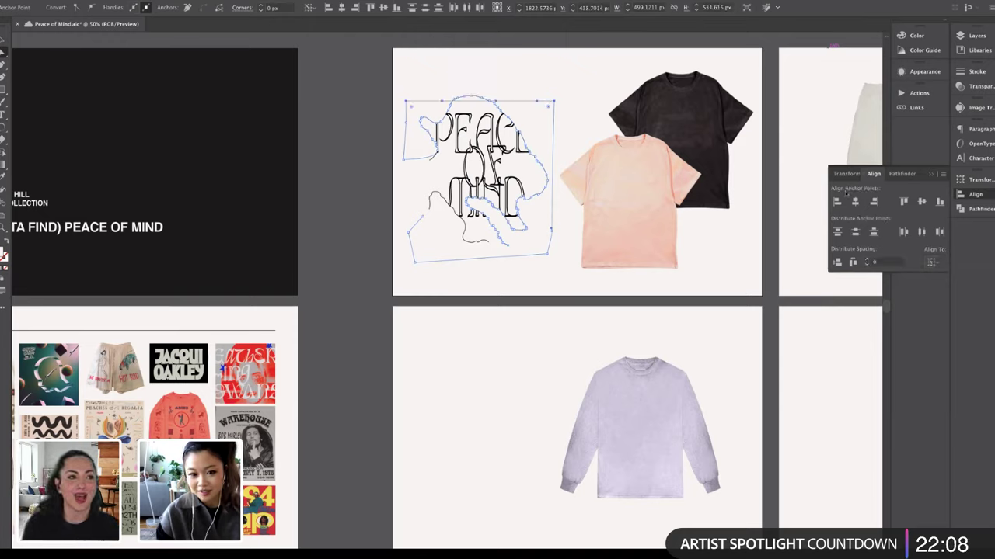
{"action": "left_click_drag", "start_coordinate": [551, 106], "coordinate": [551, 92]}
{"action": "left_click", "coordinate": [519, 46]}
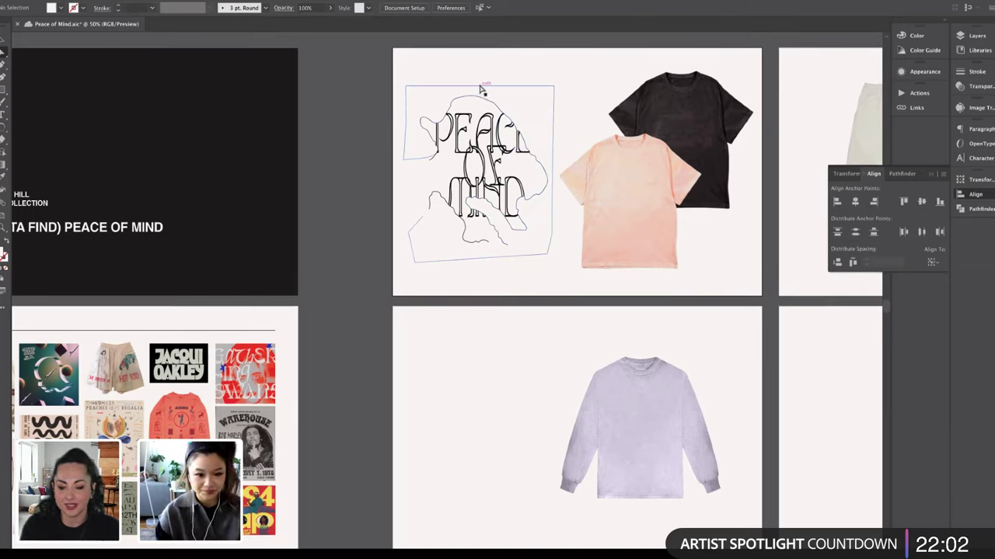
Type PEACE, centre-align it and set its font to Windsor Elongated
{"action": "key", "text": "t"}
{"action": "left_click", "coordinate": [492, 54]}
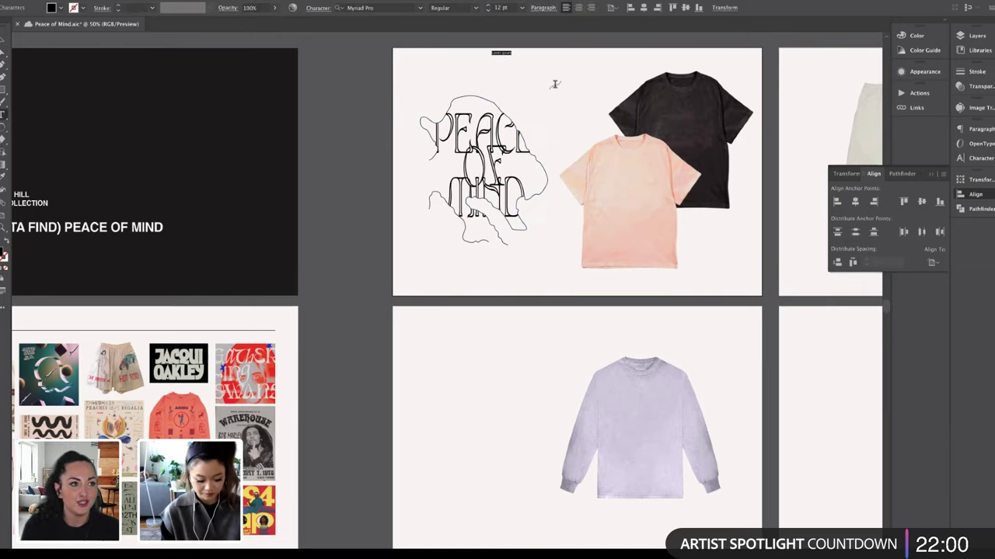
{"action": "type", "text": "PEACE"}
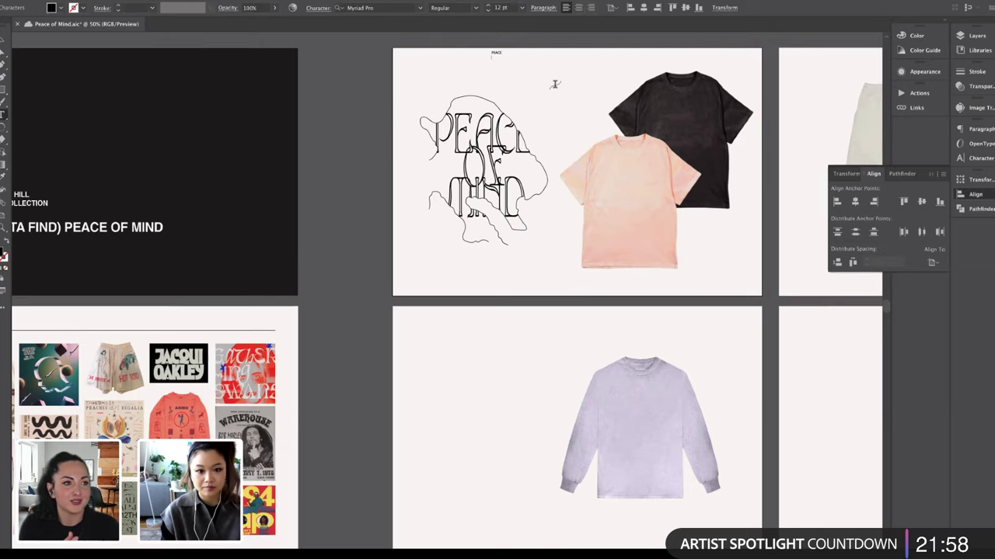
{"action": "key", "text": "ctrl+a"}
{"action": "key", "text": "ctrl+c"}
{"action": "left_click", "coordinate": [579, 8]}
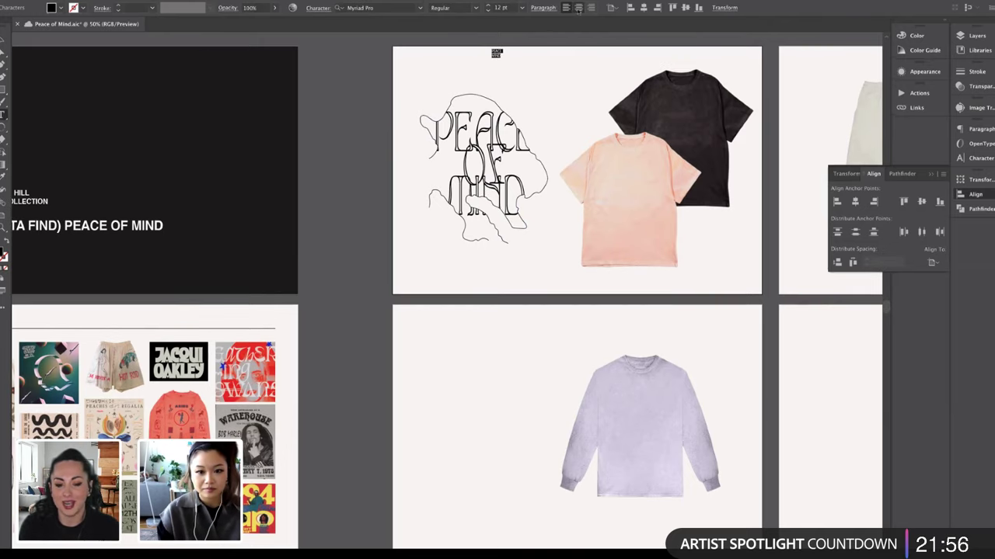
{"action": "left_click", "coordinate": [373, 8]}
{"action": "type", "text": "WINSO"}
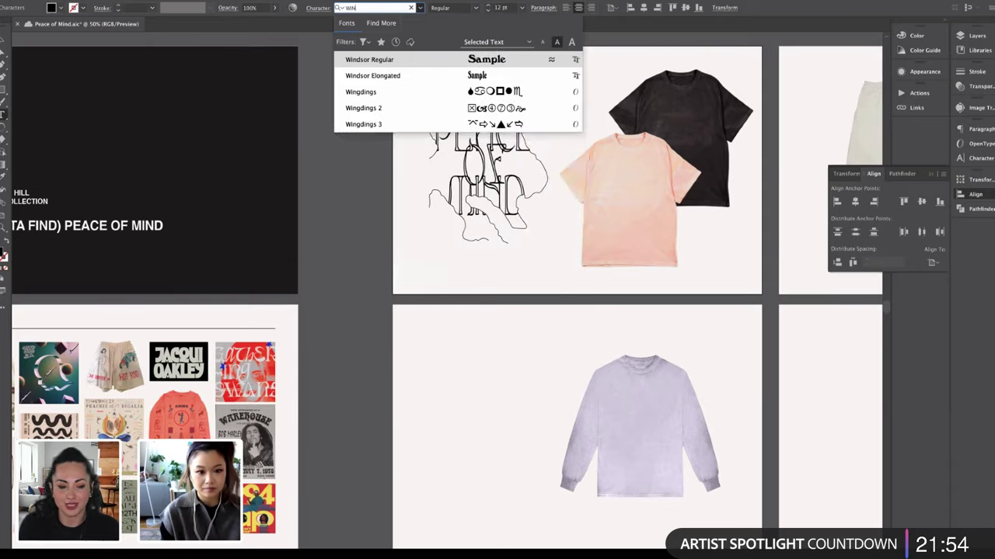
{"action": "key", "text": "BackSpace"}
{"action": "key", "text": "BackSpace"}
{"action": "type", "text": "D"}
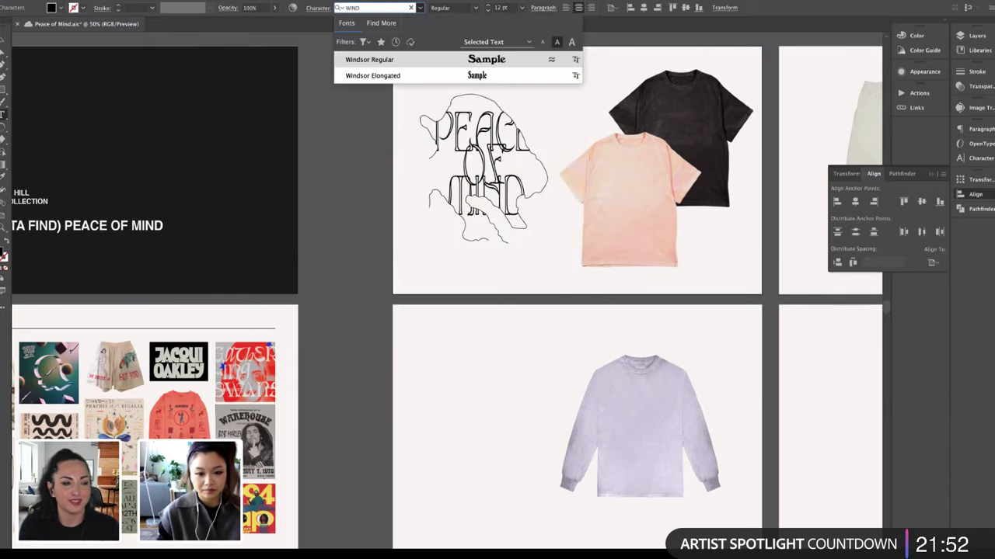
{"action": "key", "text": "Down"}
{"action": "key", "text": "Return"}
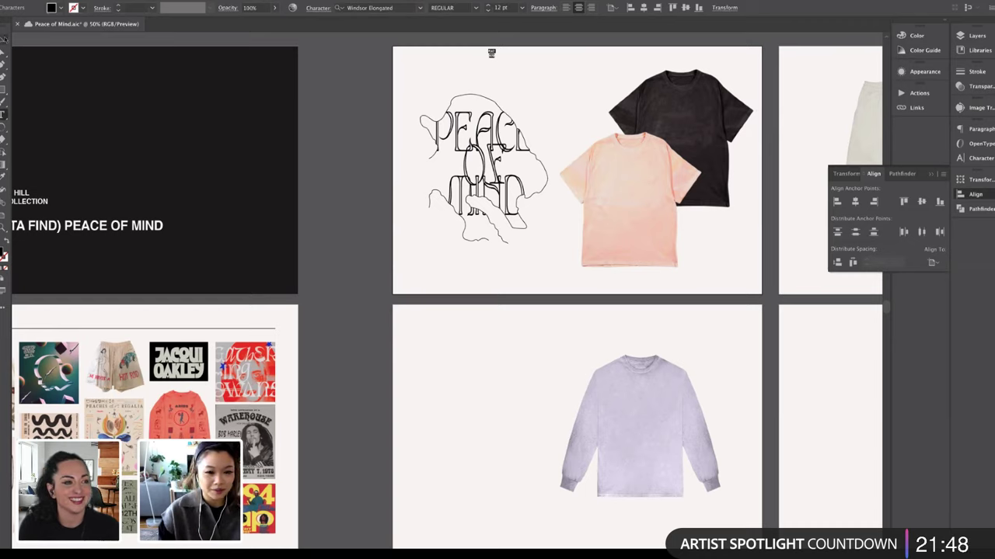
{"action": "key", "text": "Escape"}
{"action": "left_click", "coordinate": [485, 65]}
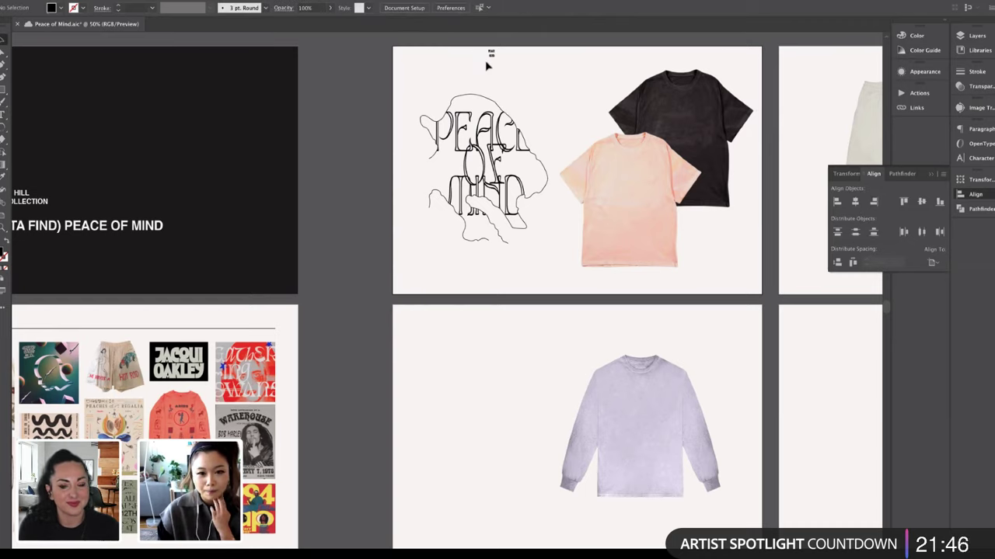
Paste the PEACE MIND text, then move and enlarge it to about 167.8 pt over the wavy lettering
{"action": "key", "text": "t"}
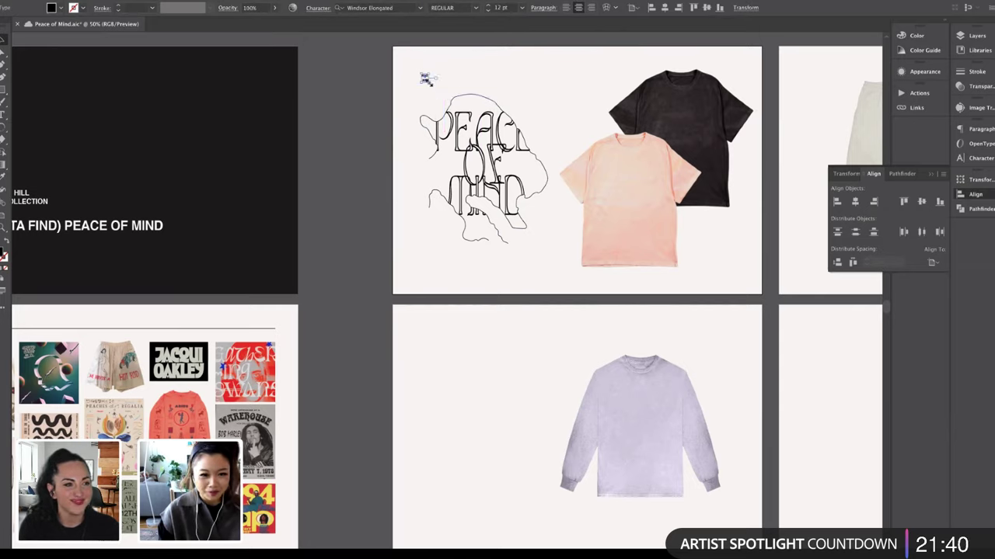
{"action": "left_click", "coordinate": [425, 78]}
{"action": "key", "text": "ctrl+v"}
{"action": "key", "text": "Escape"}
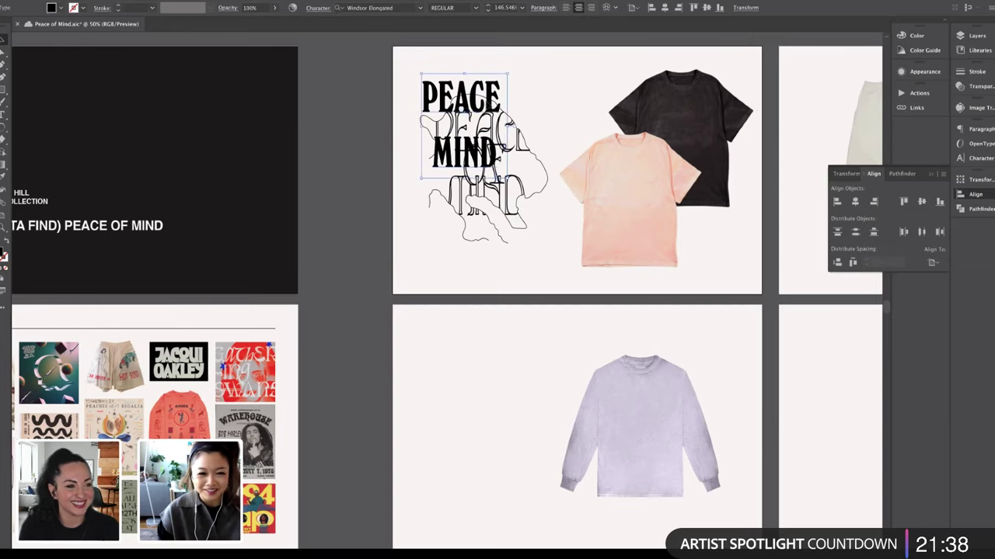
{"action": "left_click_drag", "start_coordinate": [498, 99], "coordinate": [506, 137]}
{"action": "left_click", "coordinate": [482, 140]}
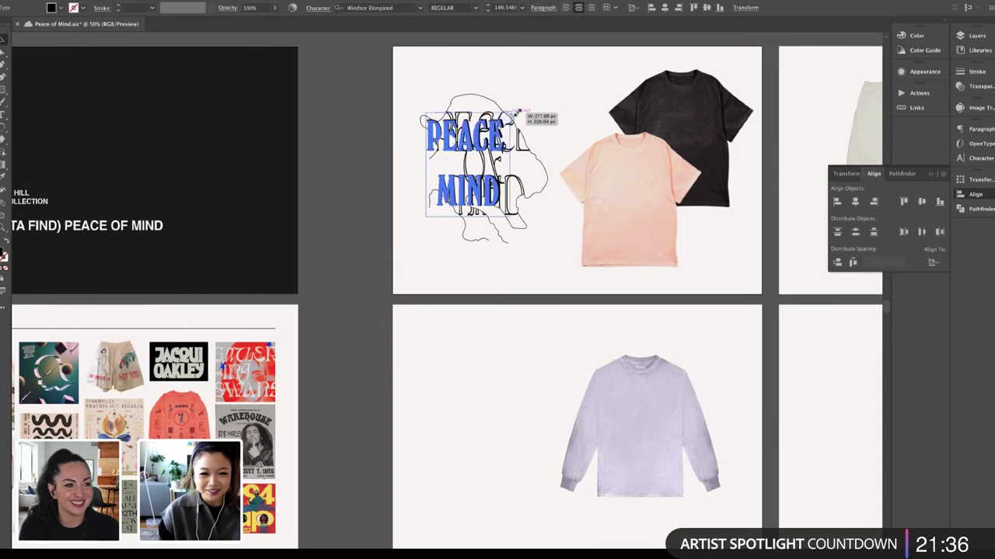
{"action": "left_click", "coordinate": [532, 105]}
{"action": "mouse_move", "coordinate": [487, 114]}
{"action": "left_mouse_down"}
{"action": "mouse_move", "coordinate": [530, 129]}
{"action": "mouse_move", "coordinate": [489, 115]}
{"action": "left_mouse_up"}
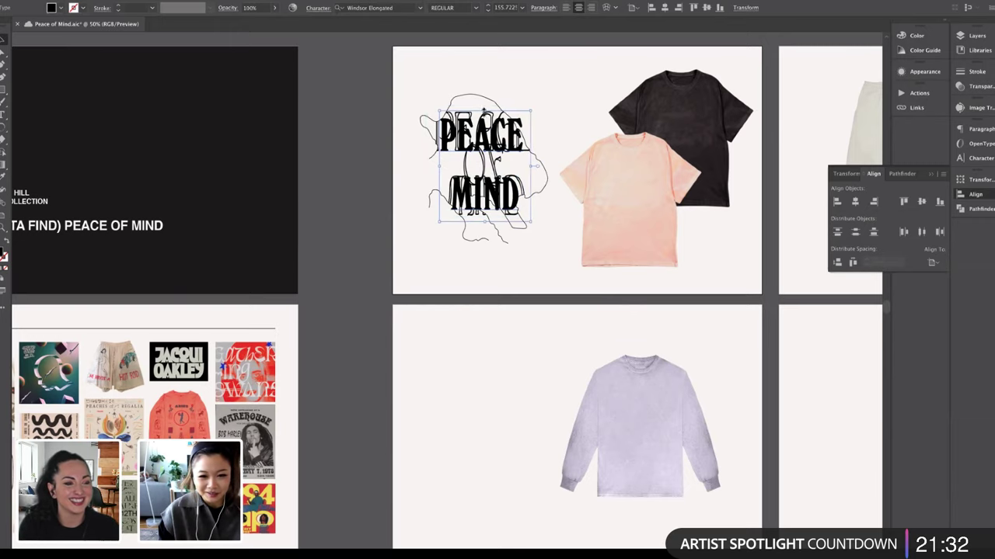
{"action": "left_click", "coordinate": [484, 106]}
{"action": "left_click", "coordinate": [466, 154]}
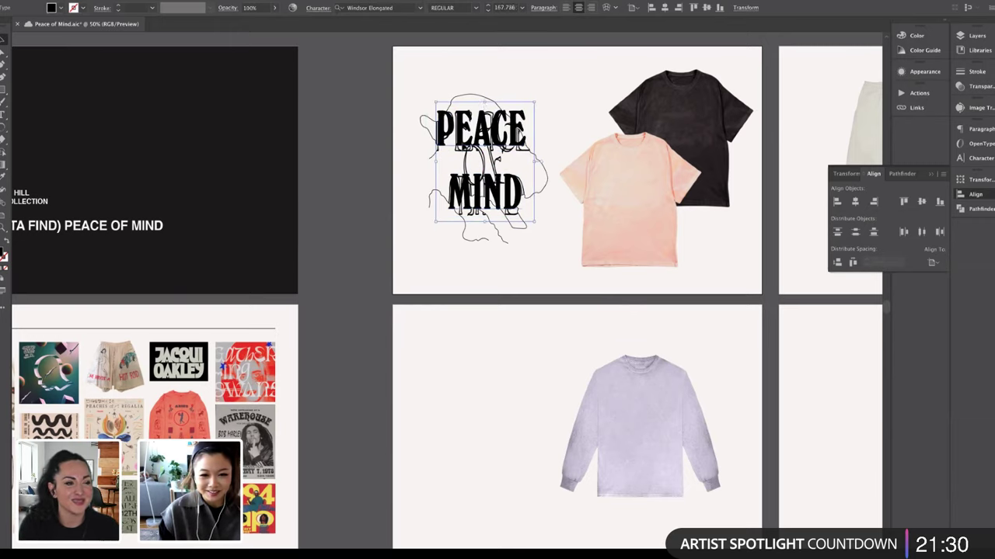
{"action": "left_click_drag", "start_coordinate": [465, 141], "coordinate": [465, 152]}
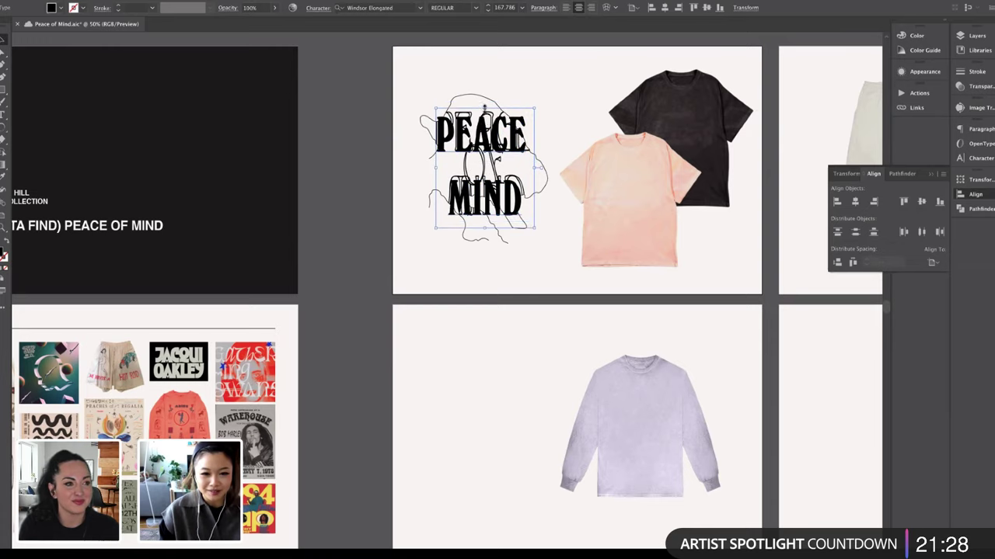
{"action": "left_click_drag", "start_coordinate": [484, 104], "coordinate": [514, 83]}
{"action": "left_click", "coordinate": [511, 69]}
Zoom in and reposition the PEACE MIND text slightly
{"action": "key", "text": "ctrl+plus"}
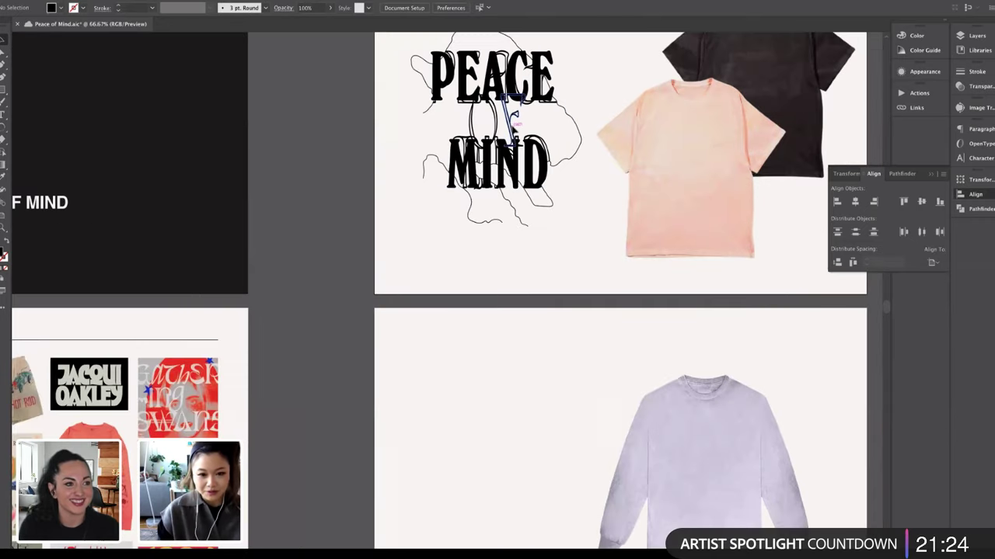
{"action": "left_click", "coordinate": [542, 126]}
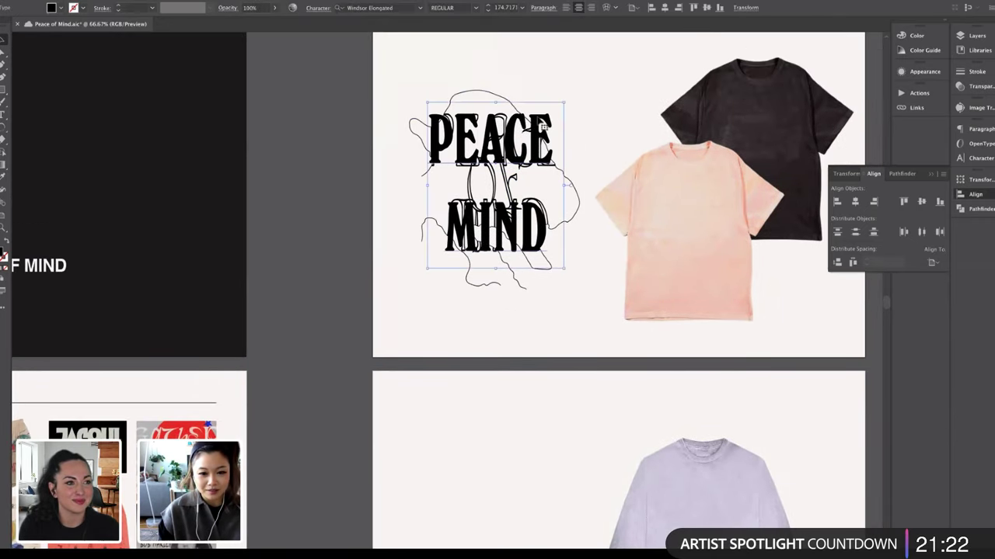
{"action": "left_click_drag", "start_coordinate": [542, 122], "coordinate": [543, 121]}
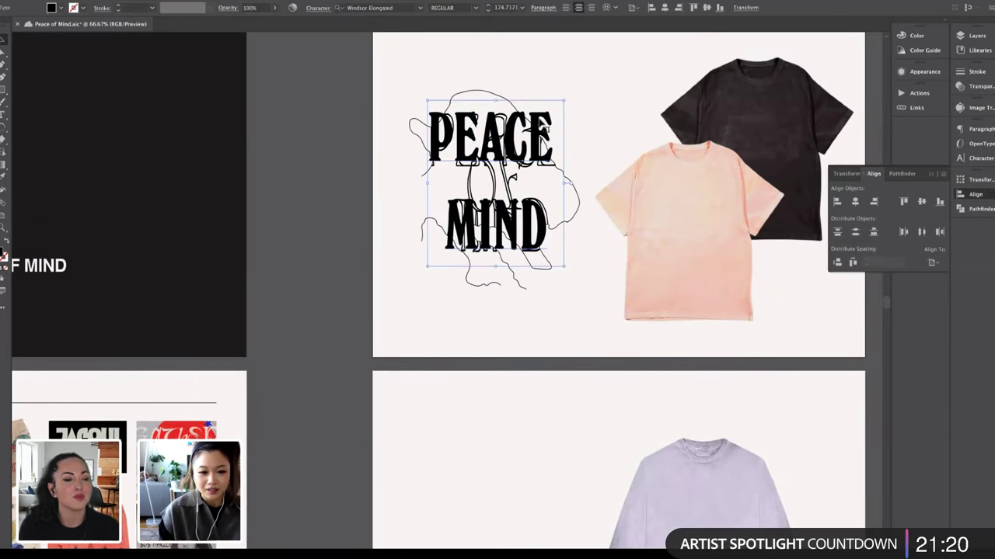
{"action": "key", "text": "ctrl+z"}
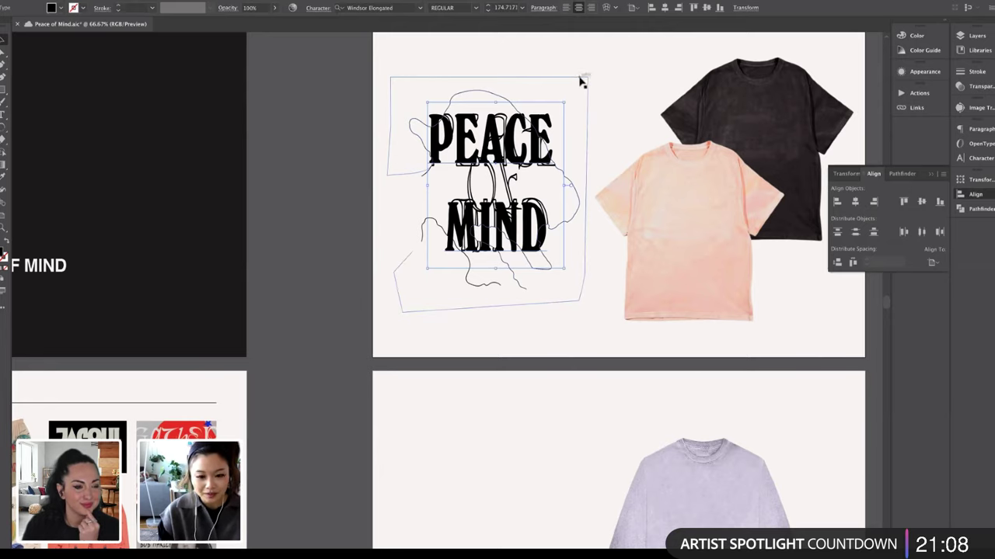
{"action": "left_click_drag", "start_coordinate": [530, 162], "coordinate": [532, 165]}
Stretch the text to about 183.5 pt and nudge it central over the lettering
{"action": "key", "text": "ctrl+="}
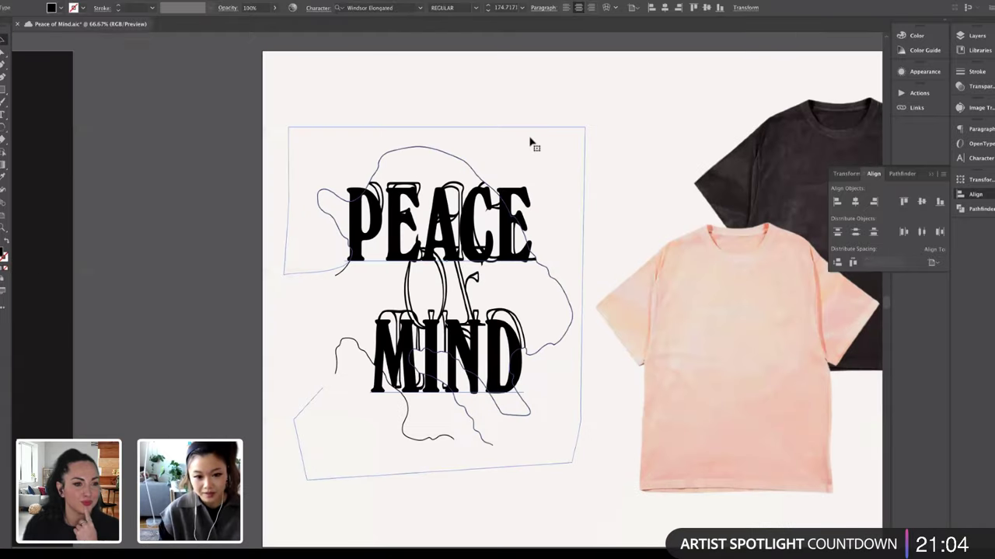
{"action": "key", "text": "ctrl+="}
{"action": "key", "text": "ctrl+="}
{"action": "left_click_drag", "start_coordinate": [529, 107], "coordinate": [532, 103]}
{"action": "left_click_drag", "start_coordinate": [489, 148], "coordinate": [489, 146]}
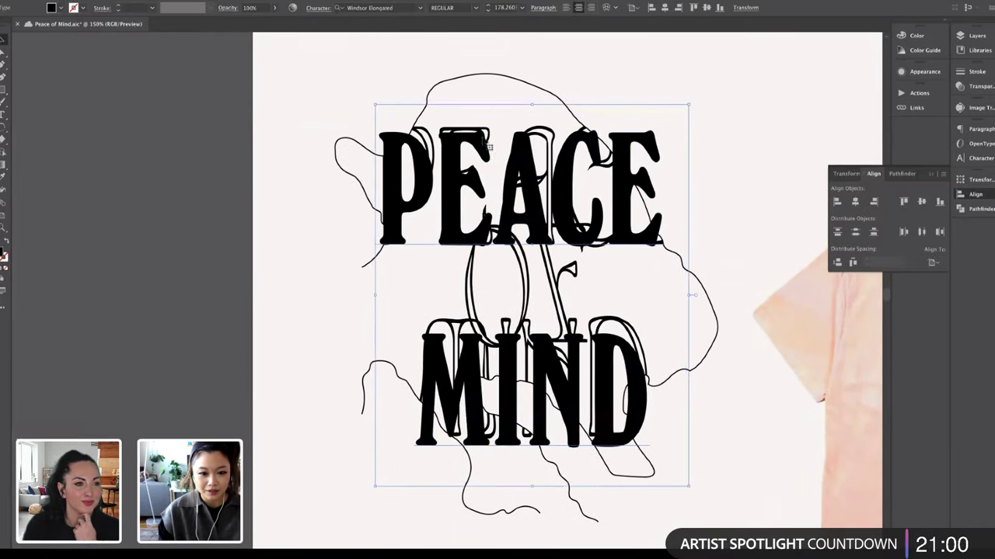
{"action": "left_click_drag", "start_coordinate": [531, 103], "coordinate": [532, 97]}
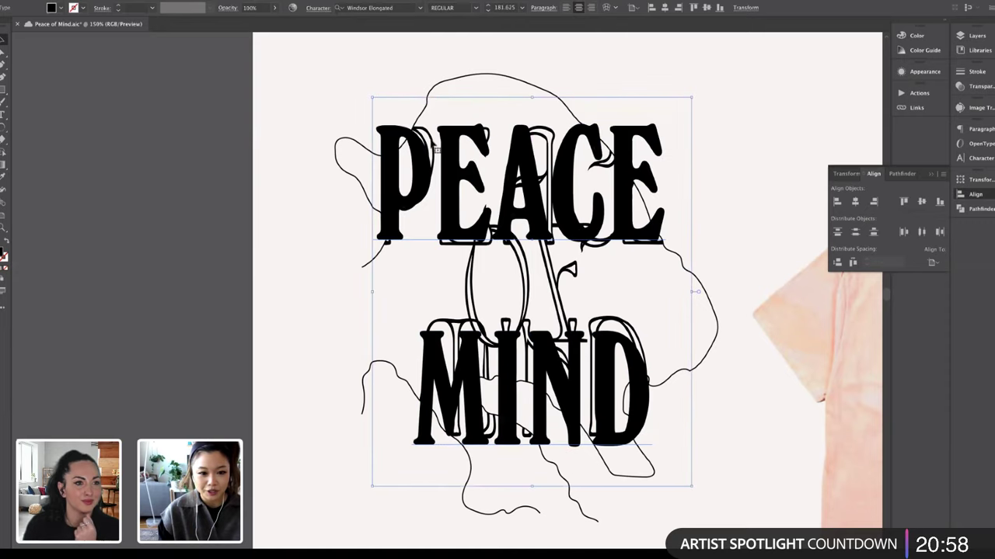
{"action": "left_click_drag", "start_coordinate": [437, 150], "coordinate": [442, 149]}
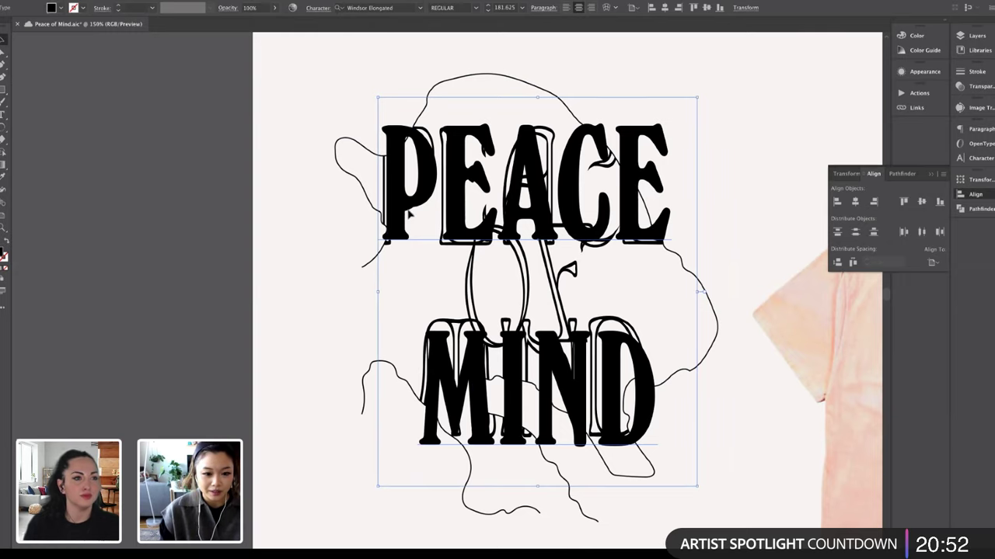
{"action": "left_click_drag", "start_coordinate": [408, 215], "coordinate": [404, 220]}
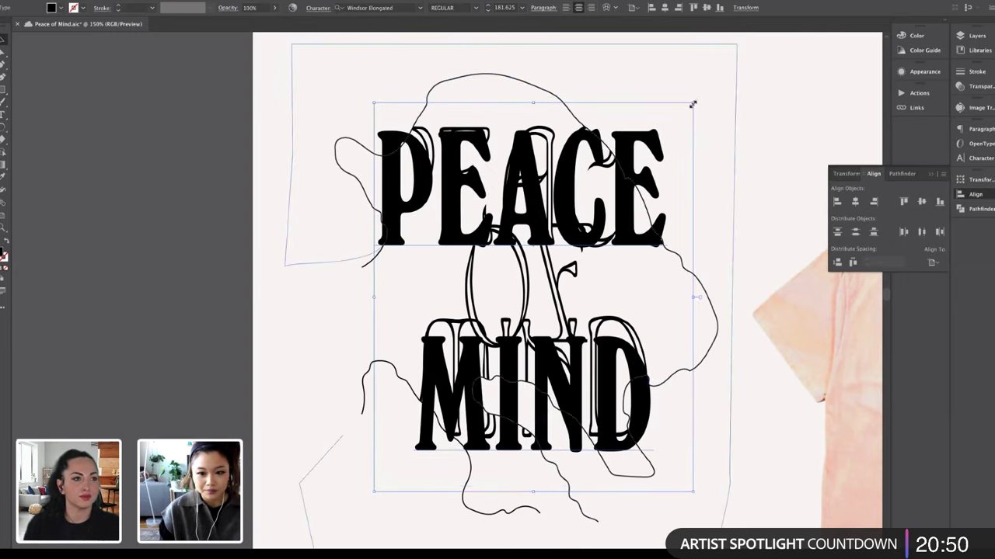
{"action": "left_click_drag", "start_coordinate": [692, 103], "coordinate": [695, 99]}
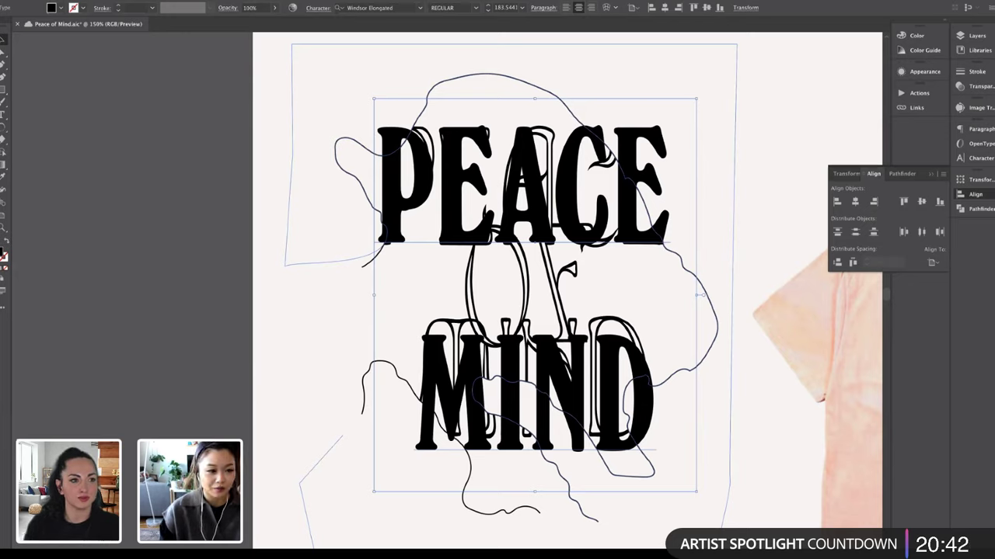
{"action": "left_click", "coordinate": [109, 0]}
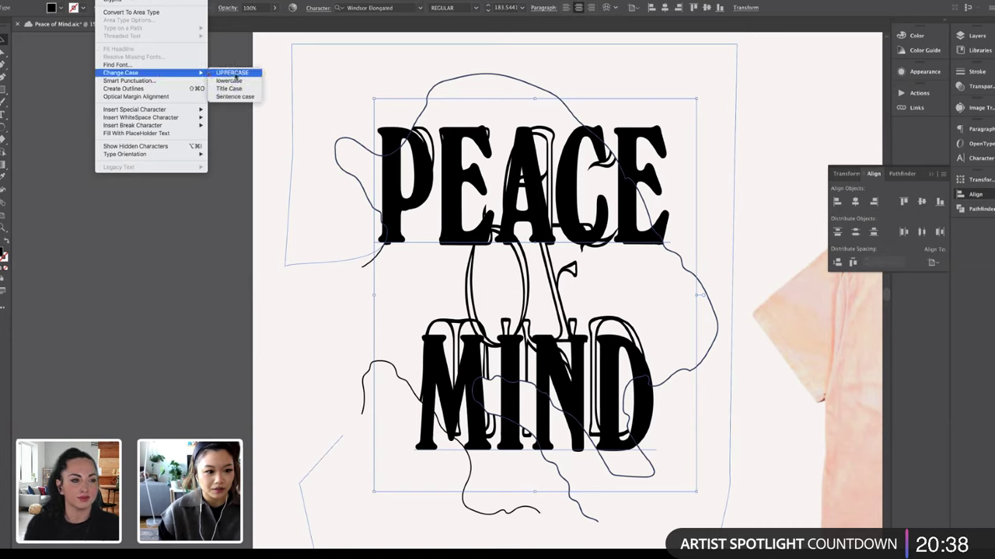
Convert the PEACE MIND text to outlines and delete the filled E and A of PEACE
{"action": "left_click", "coordinate": [186, 102]}
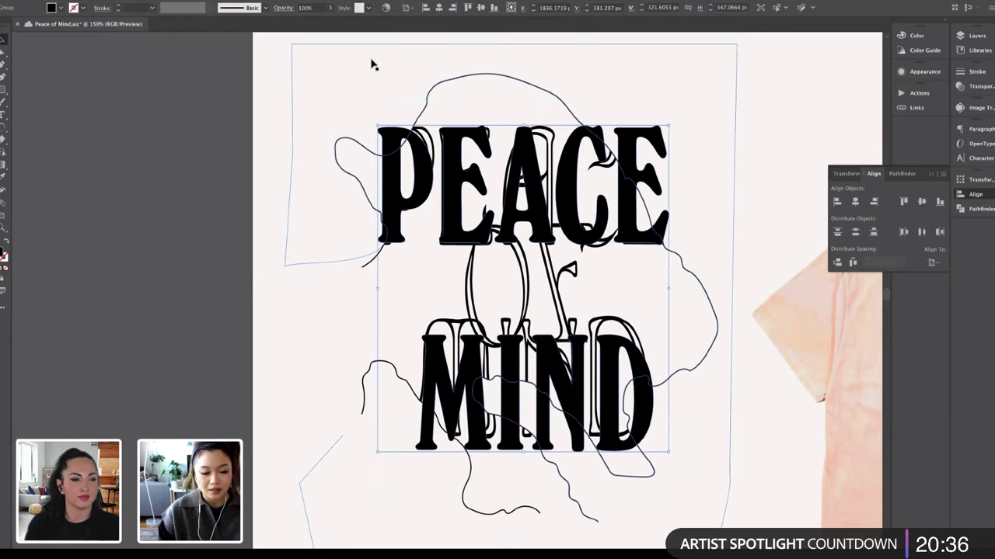
{"action": "left_click", "coordinate": [370, 108]}
{"action": "key", "text": "a"}
{"action": "left_click", "coordinate": [474, 194]}
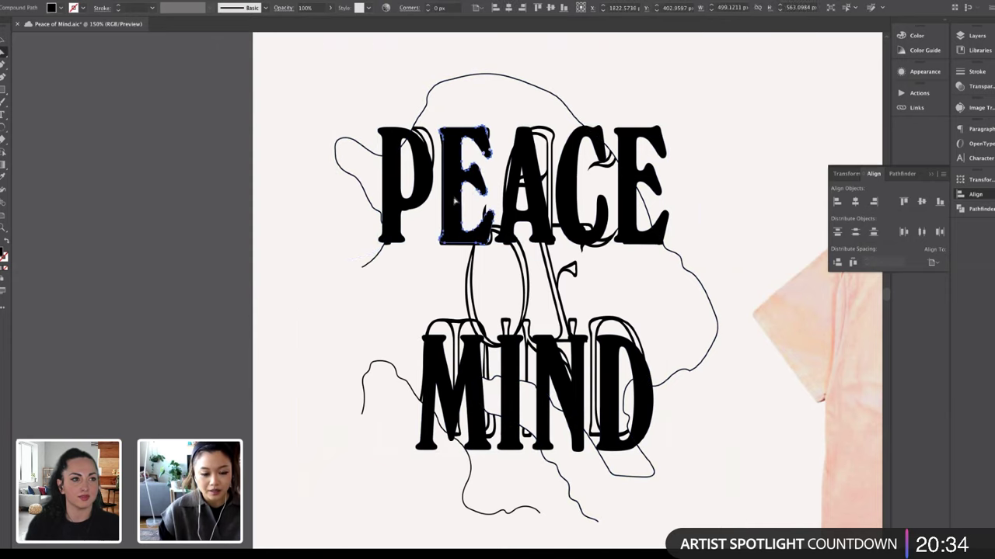
{"action": "left_click", "coordinate": [534, 204], "text": "shift"}
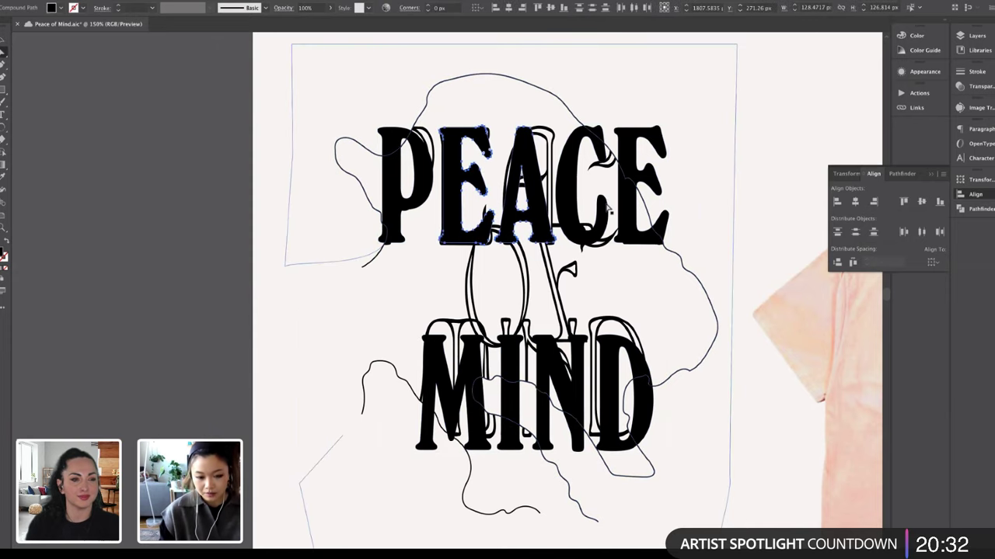
{"action": "key", "text": "Delete"}
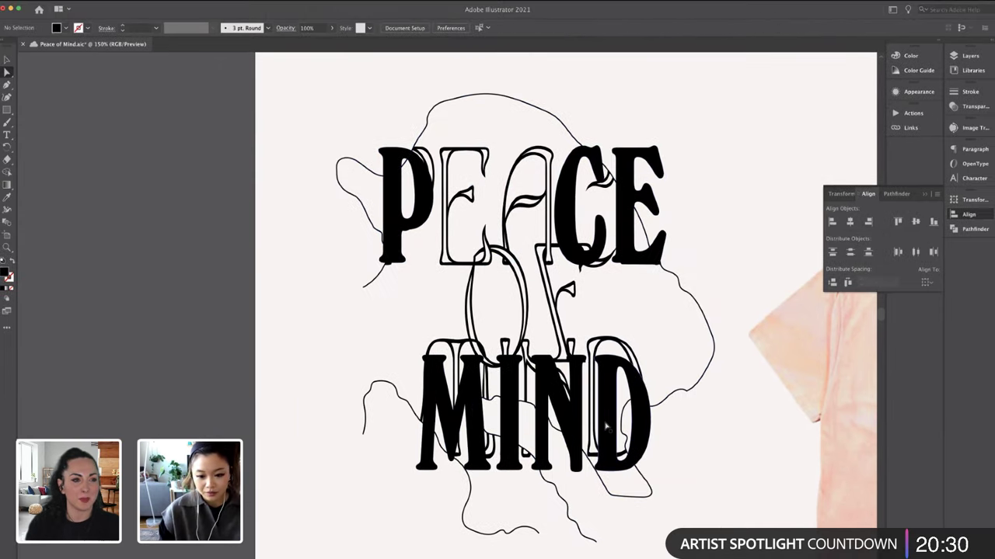
Move the M, I, N, D outlines up about 12 px, then select the wavy outline line
{"action": "left_click", "coordinate": [600, 408]}
{"action": "left_click", "coordinate": [567, 431], "text": "shift"}
{"action": "left_click", "coordinate": [514, 432], "text": "shift"}
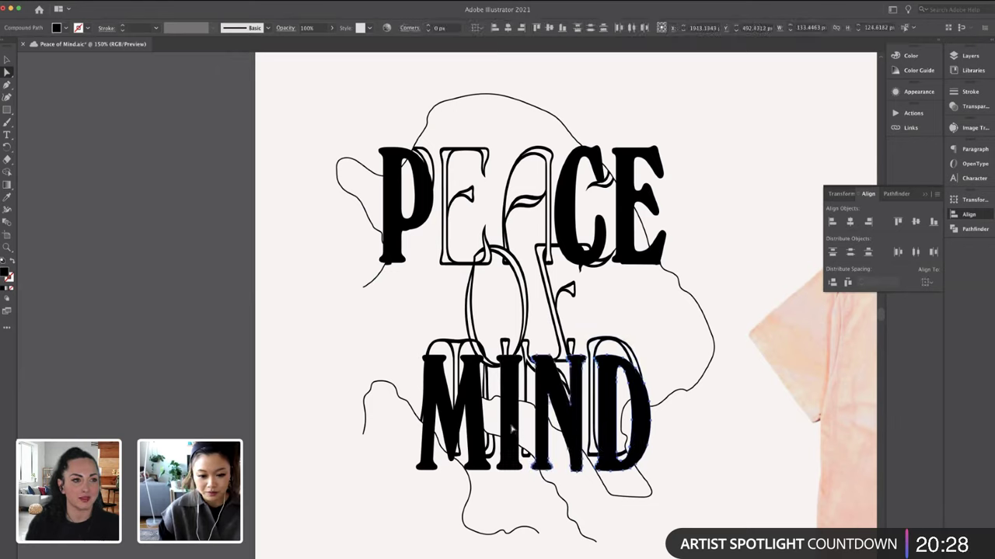
{"action": "left_click", "coordinate": [479, 427], "text": "shift"}
{"action": "left_click_drag", "start_coordinate": [479, 426], "coordinate": [479, 439]}
{"action": "left_click", "coordinate": [699, 417]}
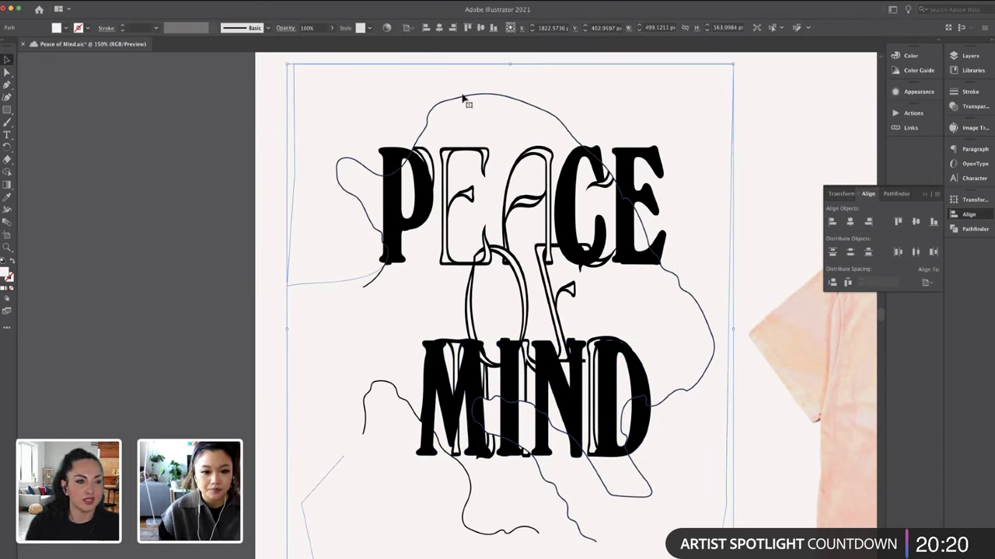
{"action": "left_click", "coordinate": [239, 323]}
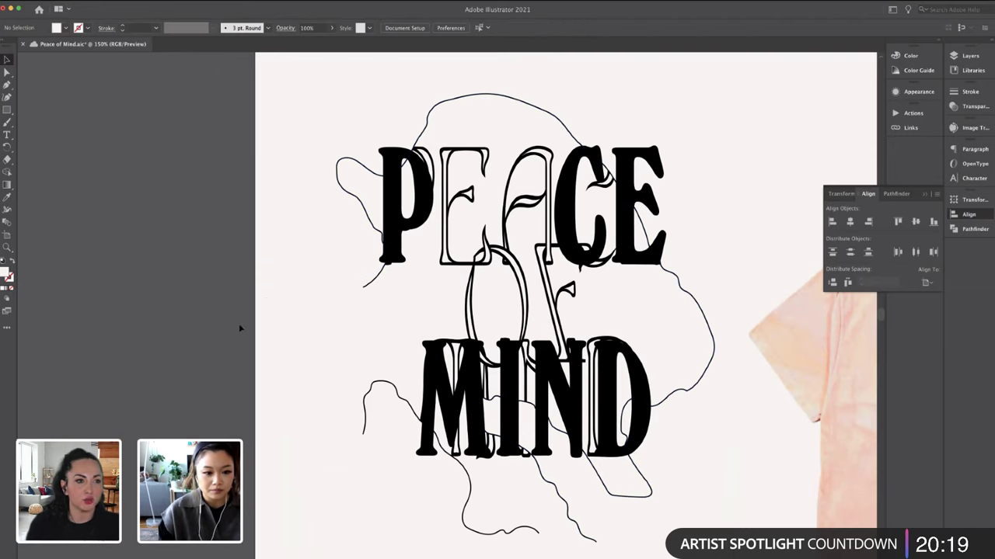
{"action": "left_click", "coordinate": [369, 287]}
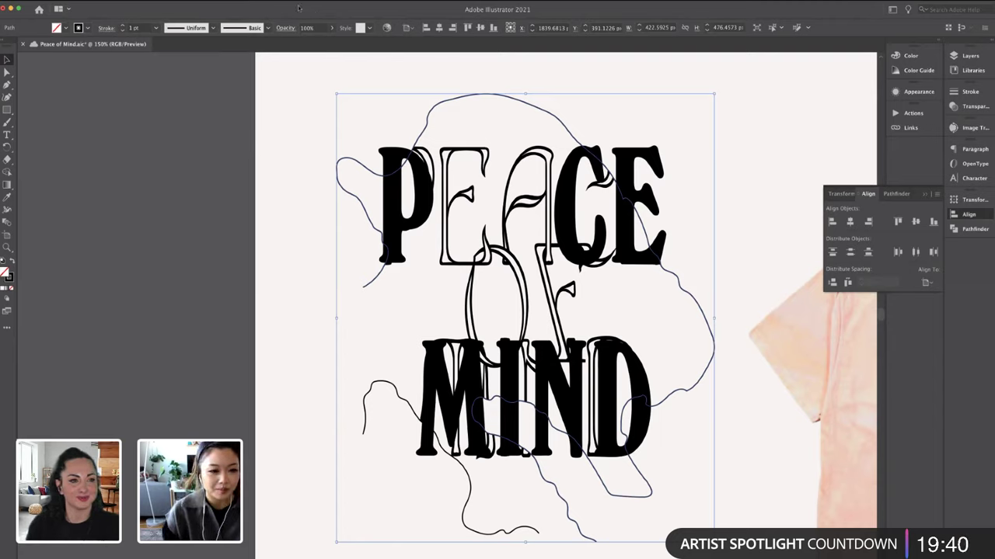
Try a different brush on the wavy frame lines and set their stroke weight to 0.5 pt
{"action": "left_click", "coordinate": [237, 30]}
{"action": "left_click", "coordinate": [235, 84]}
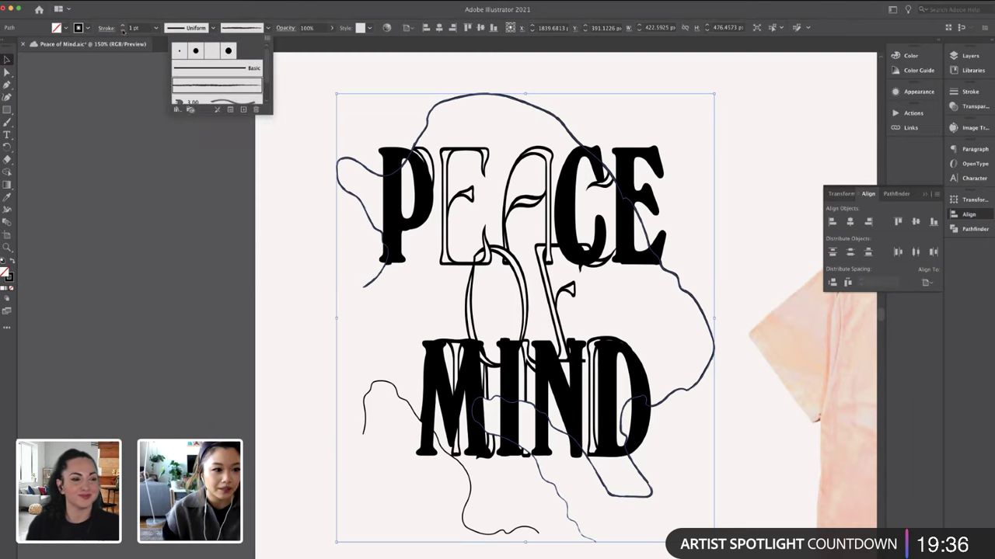
{"action": "left_click", "coordinate": [141, 31]}
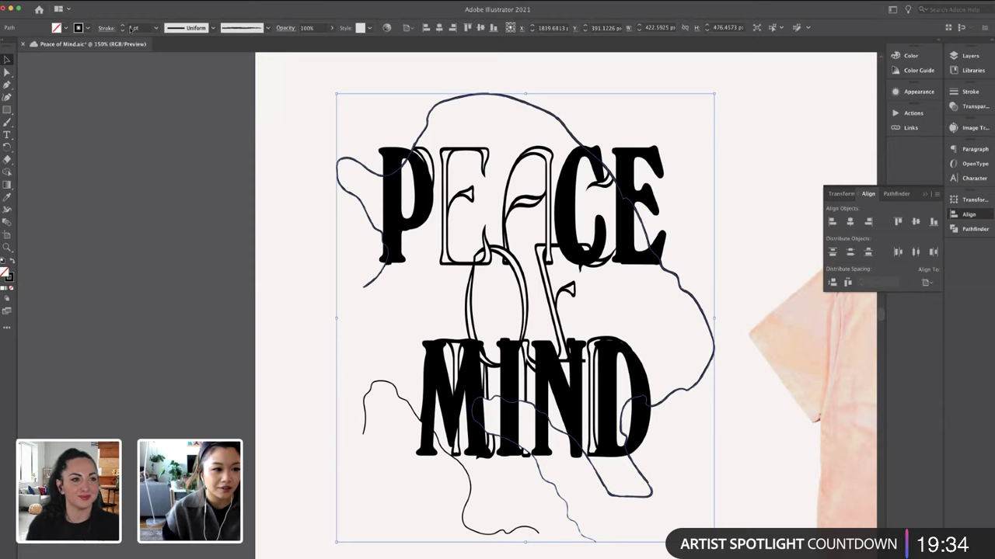
{"action": "type", "text": "0.5"}
{"action": "key", "text": "Return"}
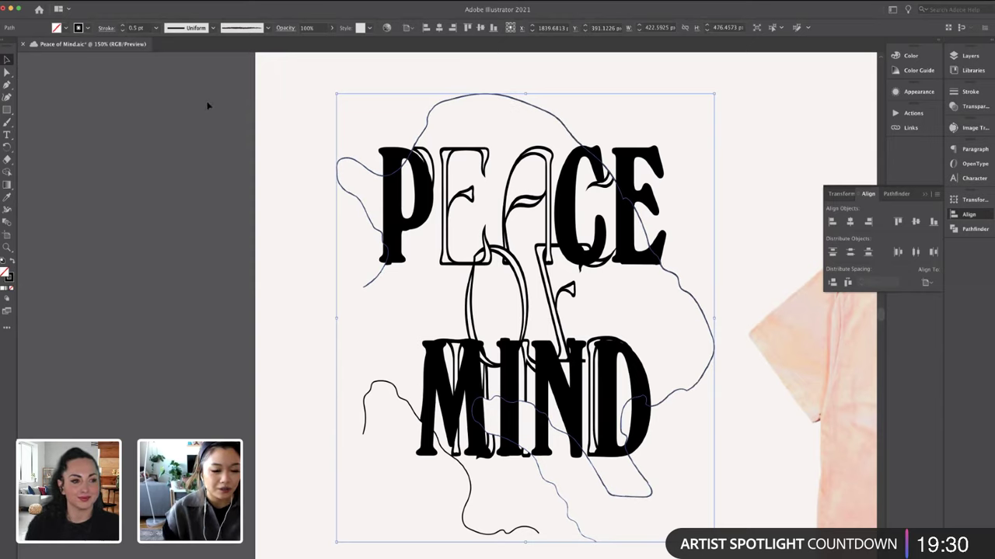
{"action": "left_click", "coordinate": [281, 76]}
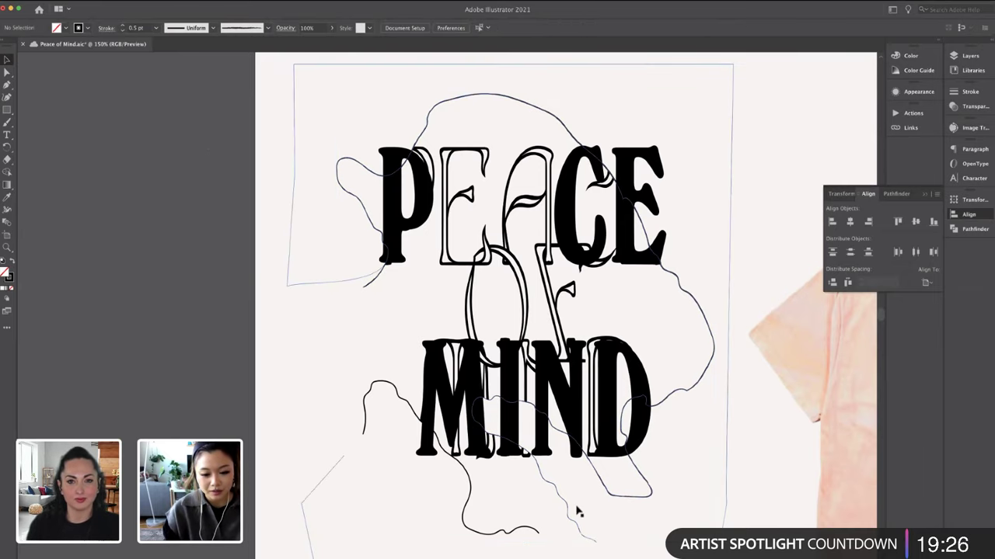
Lower the lower-left squiggle's stroke weight to 0.5 pt
{"action": "left_click", "coordinate": [414, 415]}
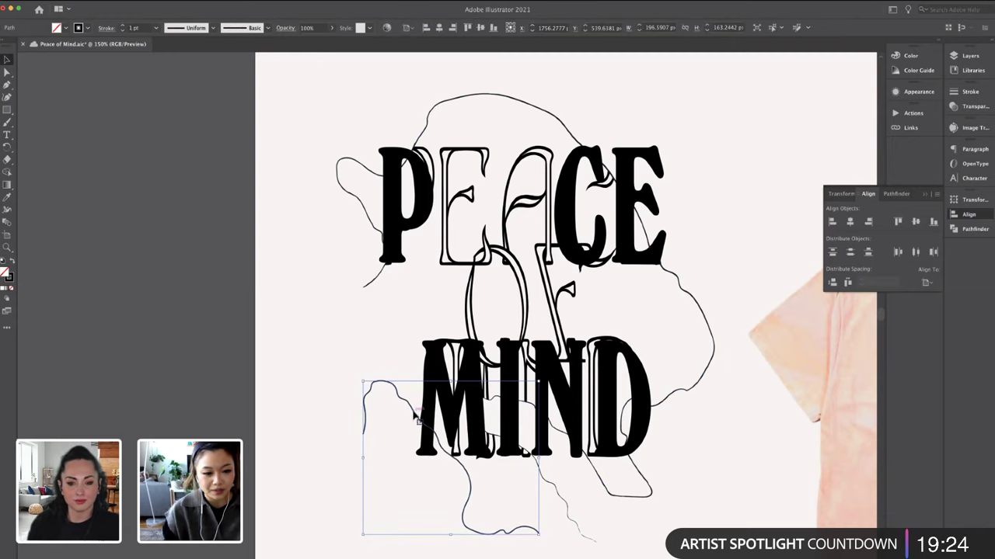
{"action": "left_click", "coordinate": [235, 30]}
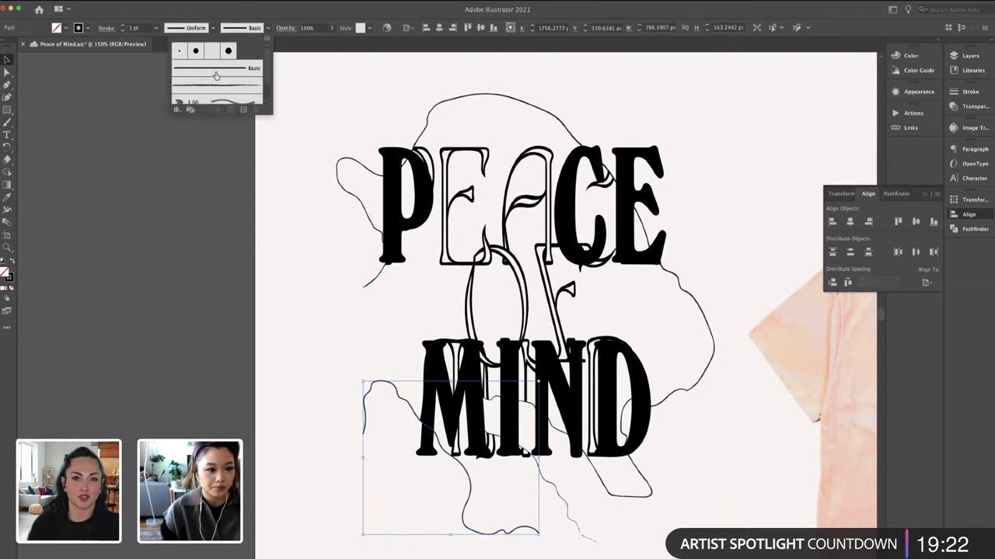
{"action": "left_click", "coordinate": [122, 31]}
{"action": "left_click", "coordinate": [122, 31]}
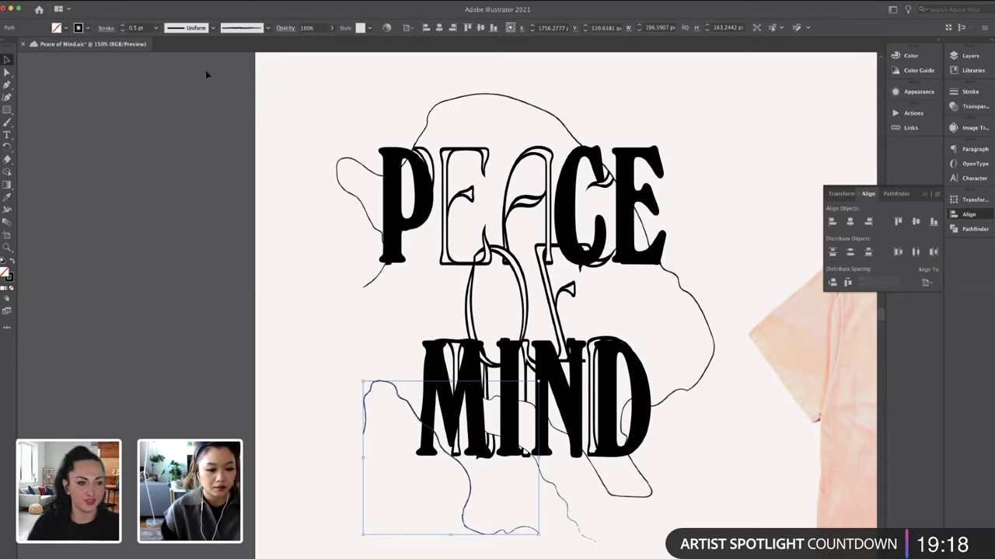
{"action": "left_click", "coordinate": [208, 75]}
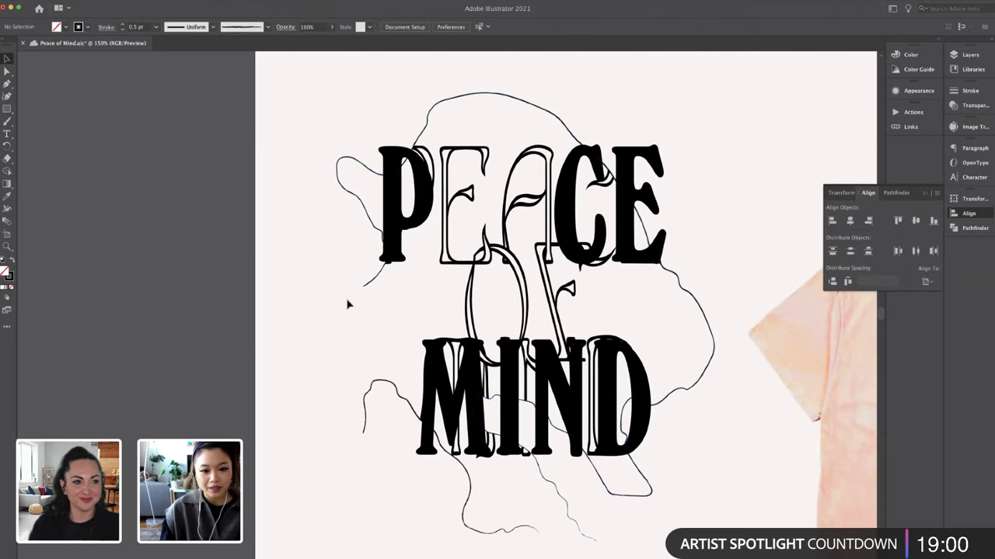
Copy and paste the squiggle line, aligning the copy with the original
{"action": "left_click", "coordinate": [426, 196]}
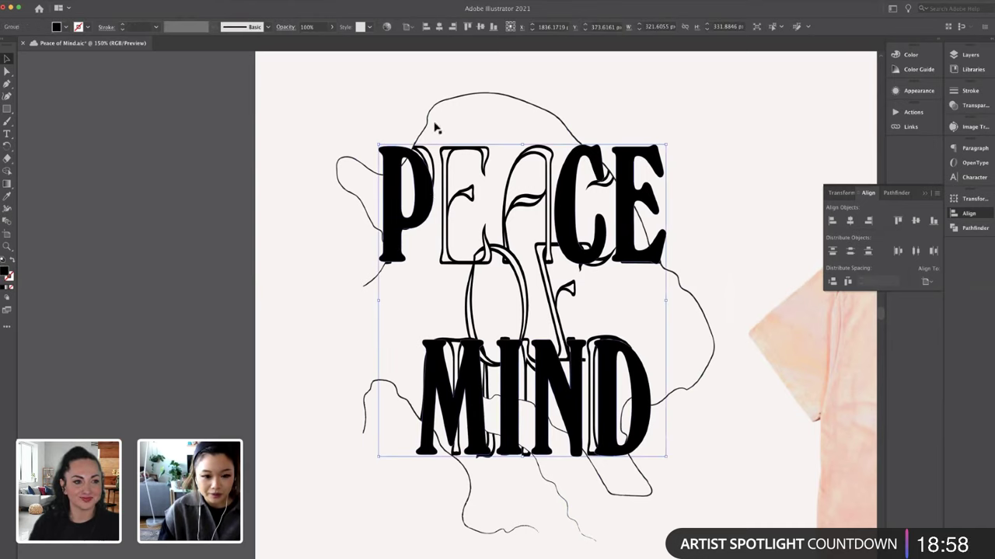
{"action": "left_click", "coordinate": [443, 181]}
{"action": "key", "text": "ctrl+c"}
{"action": "key", "text": "ctrl+v"}
{"action": "left_click_drag", "start_coordinate": [448, 177], "coordinate": [371, 285]}
Extend the copy with the Pen into a closed, straight-edged polygon around the lettering
{"action": "key", "text": "p"}
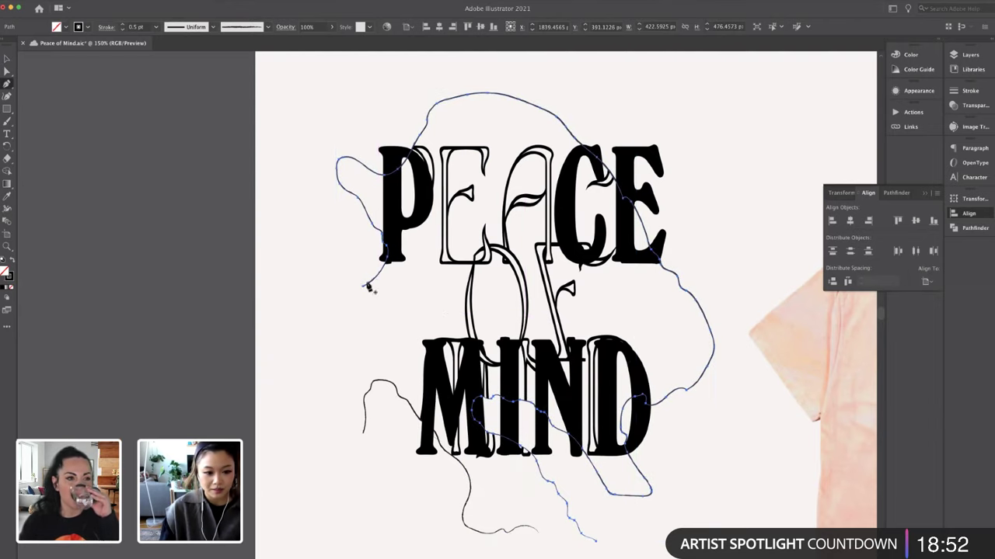
{"action": "left_click", "coordinate": [364, 288]}
{"action": "left_click", "coordinate": [282, 286]}
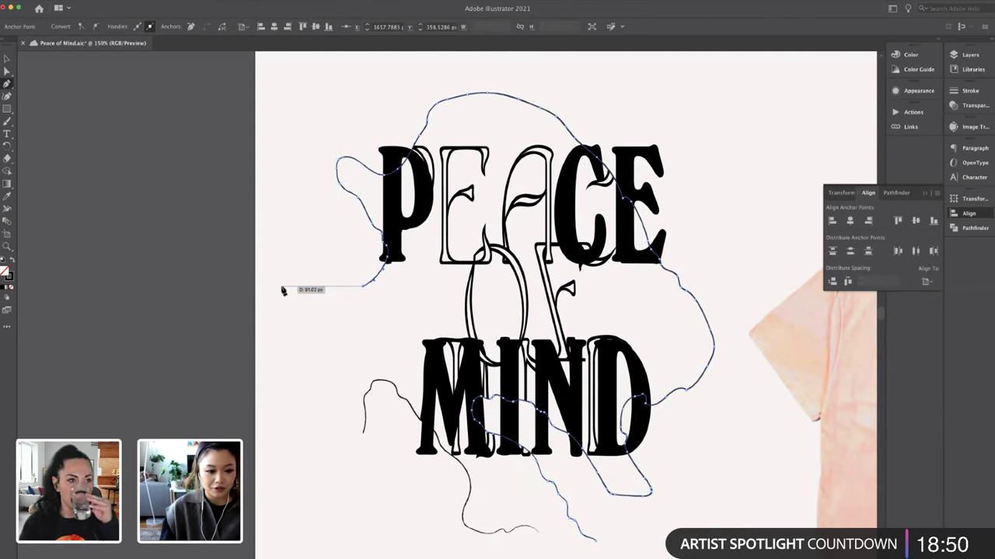
{"action": "left_click", "coordinate": [281, 100]}
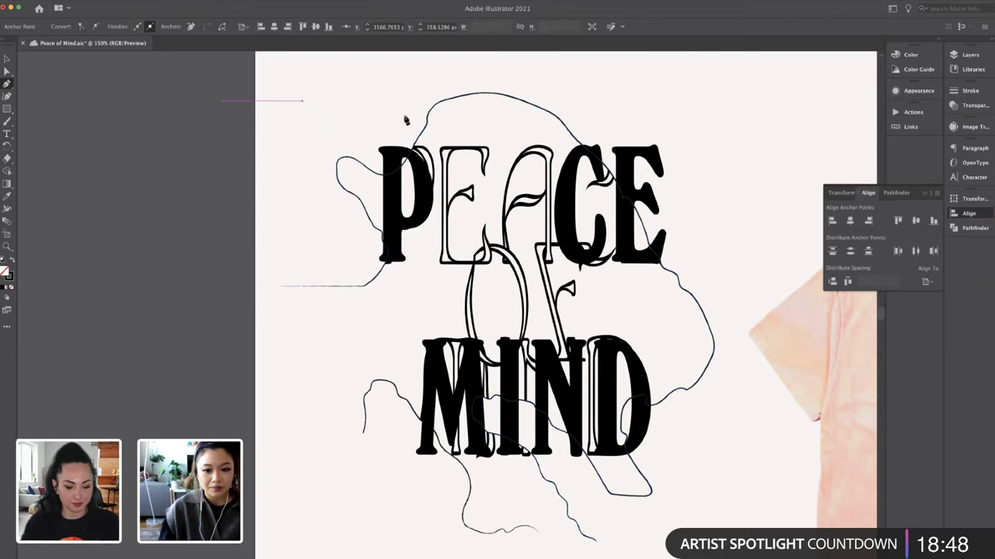
{"action": "left_click", "coordinate": [691, 100]}
{"action": "left_click", "coordinate": [714, 148], "text": "shift"}
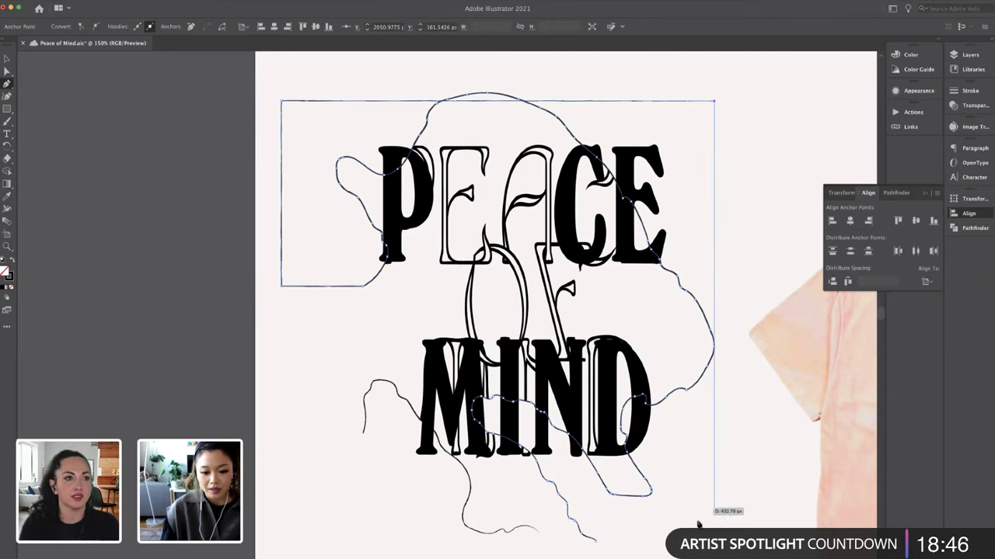
{"action": "left_click", "coordinate": [546, 509], "text": "shift"}
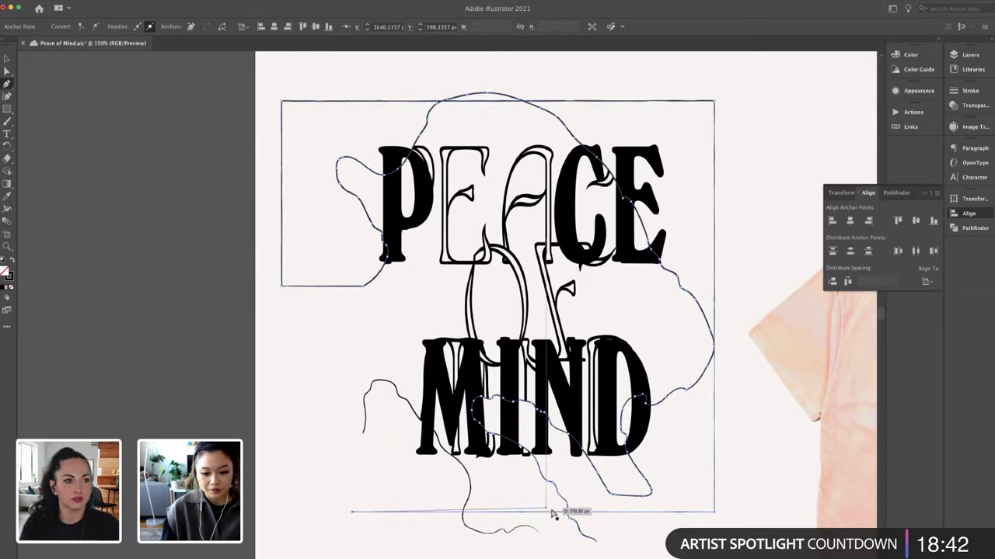
{"action": "left_click", "coordinate": [599, 539]}
{"action": "key", "text": "v"}
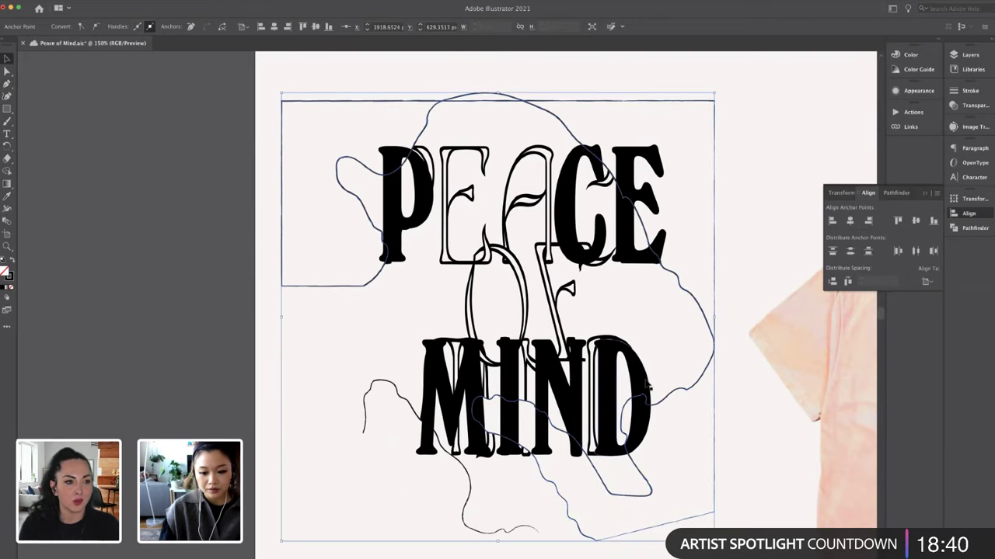
{"action": "left_click", "coordinate": [635, 379]}
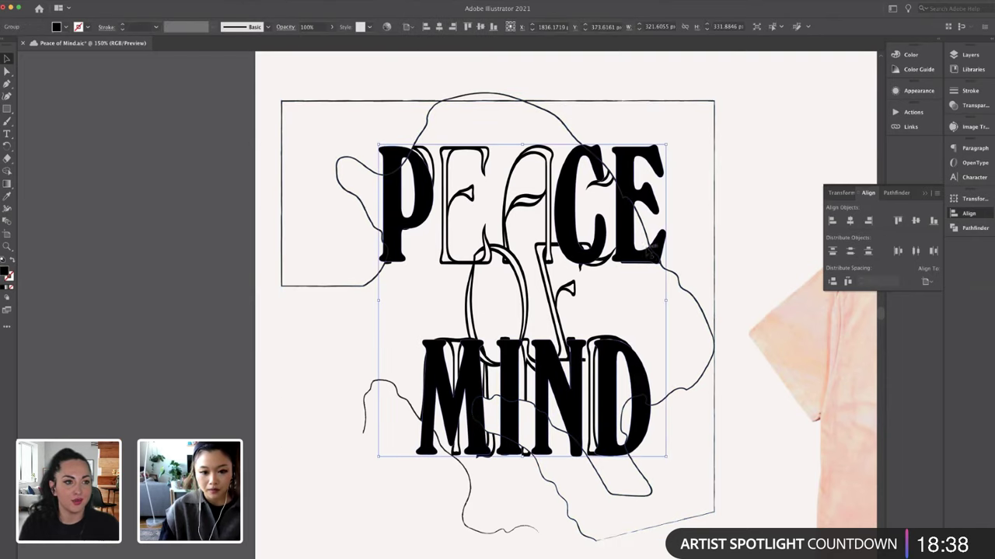
Save the design as the new cloud document Peace of Mind (1).aic and show Pathfinder
{"action": "key", "text": "super+s"}
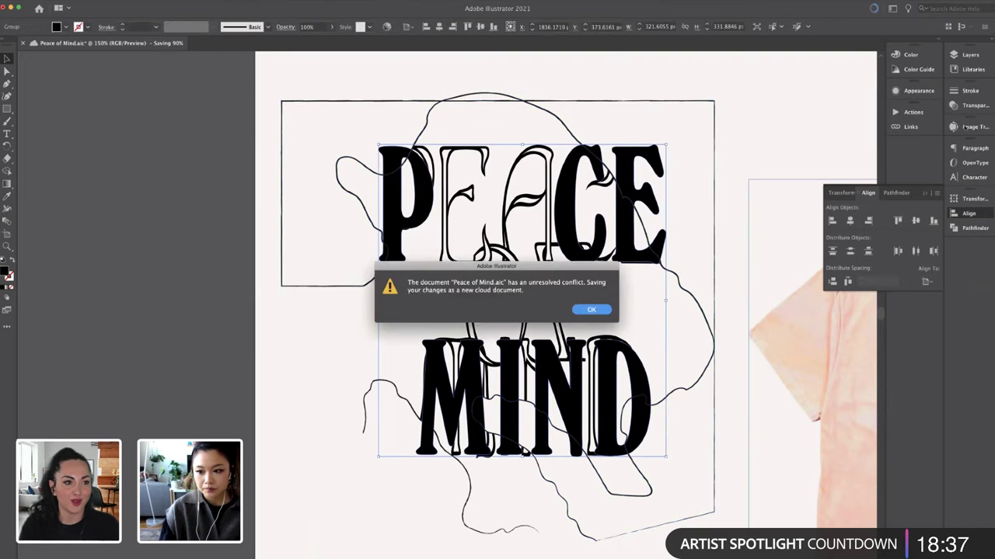
{"action": "left_click", "coordinate": [591, 309]}
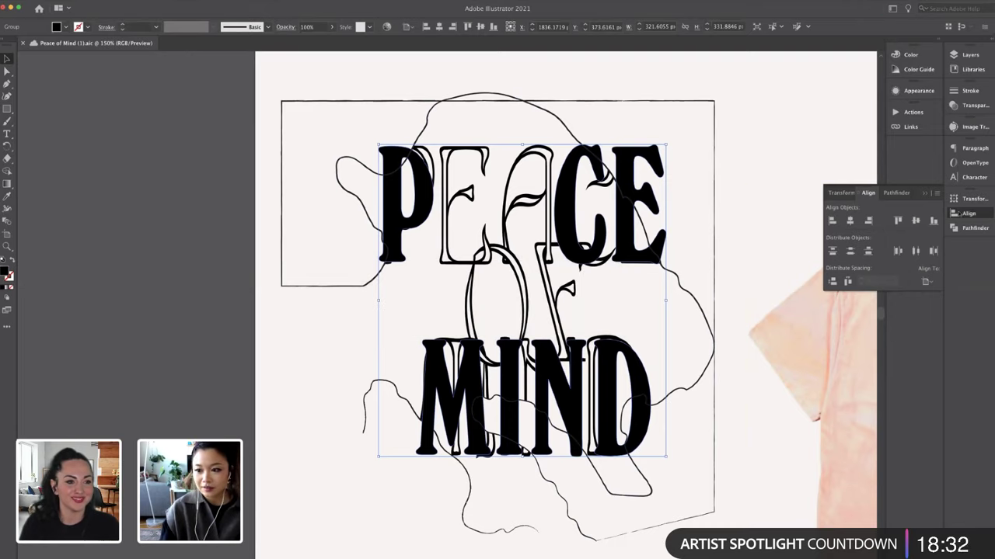
{"action": "left_click", "coordinate": [962, 227]}
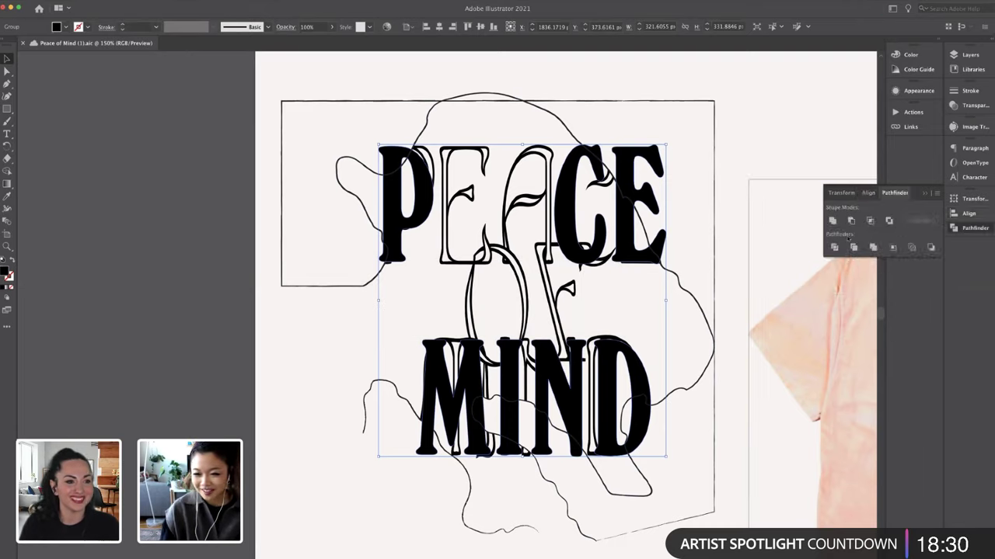
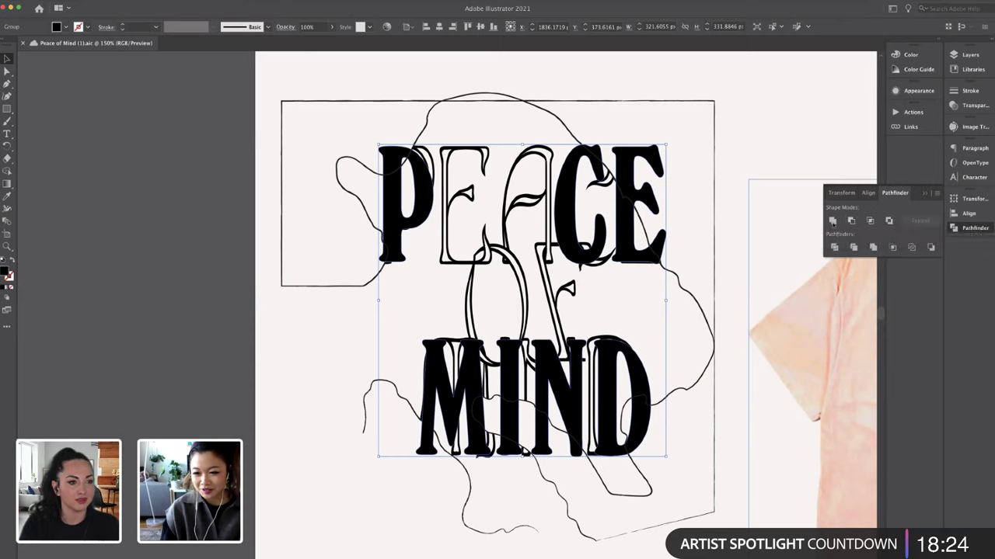
Ungroup the PEACE OF MIND lettering artwork and check the bold lettering selects separately
{"action": "key", "text": "super+8"}
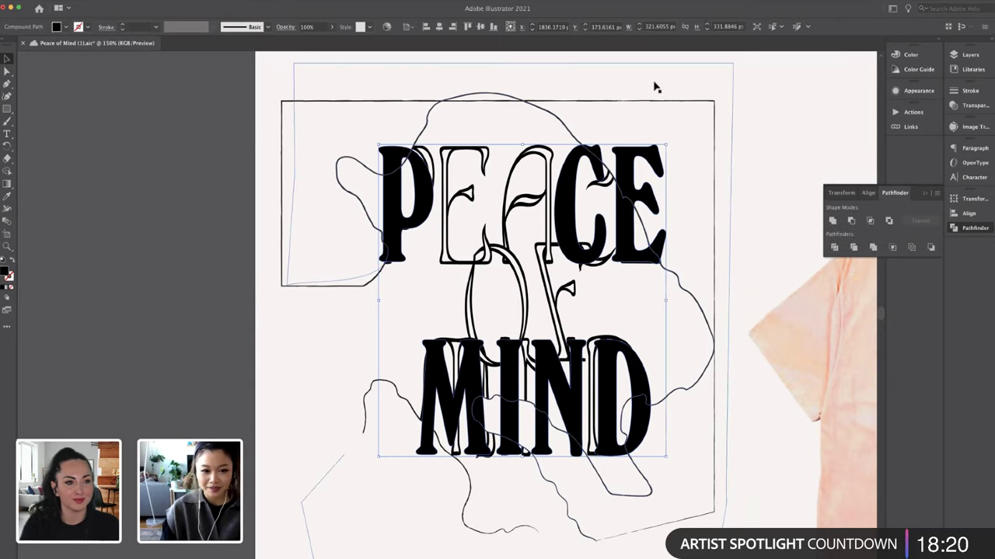
{"action": "left_click", "coordinate": [651, 87]}
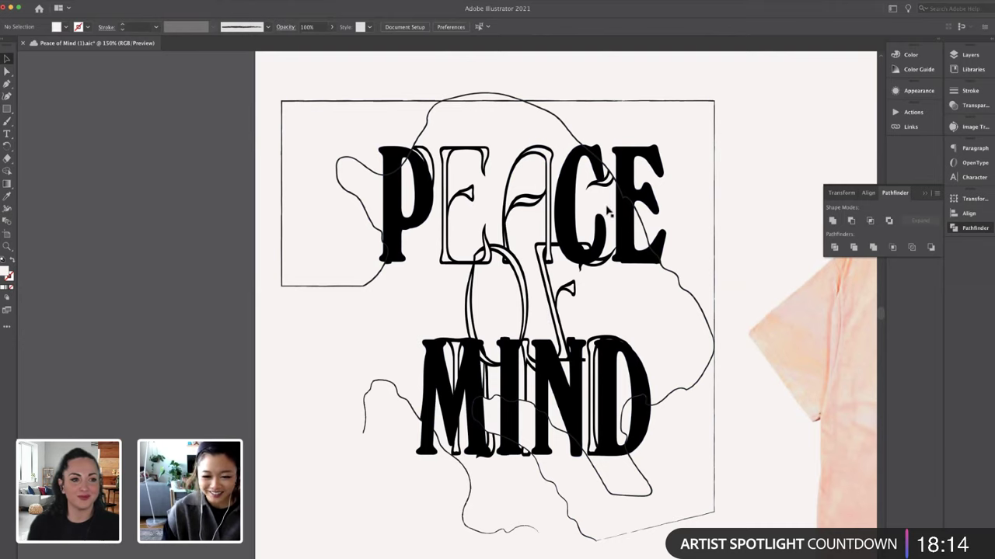
{"action": "left_click", "coordinate": [636, 196]}
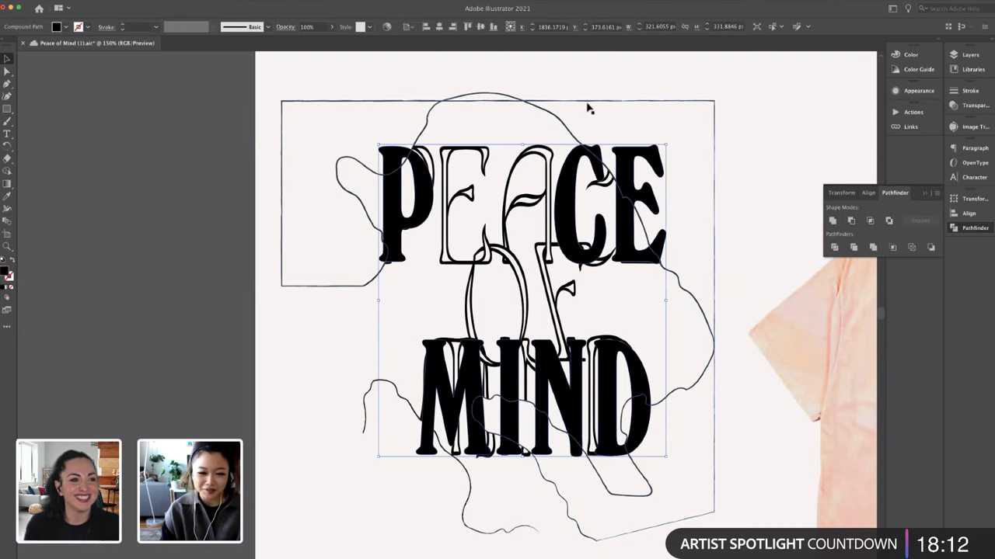
{"action": "left_click", "coordinate": [337, 451]}
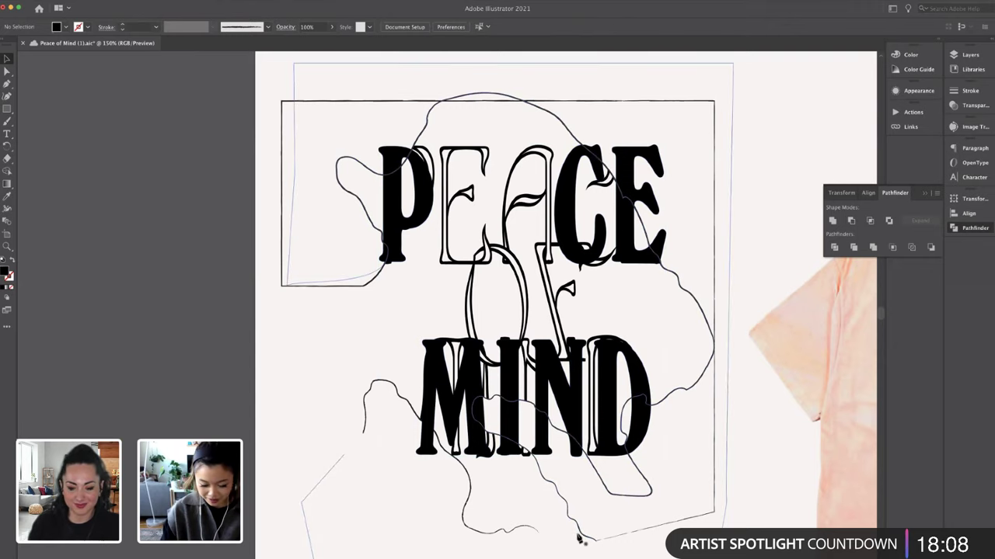
Delete the outline path's bottom segment with Direct Selection, then reselect the outline
{"action": "key", "text": "a"}
{"action": "left_click", "coordinate": [611, 537]}
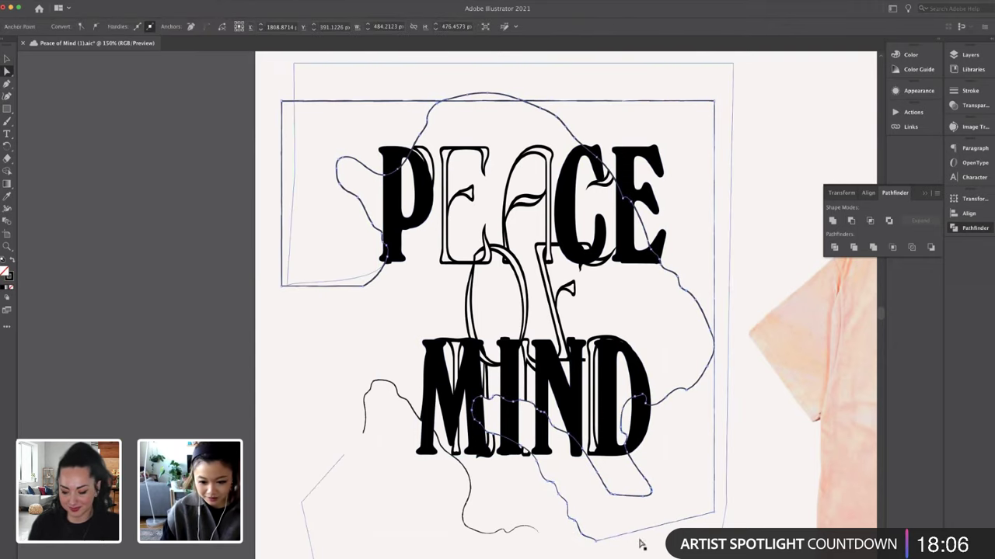
{"action": "key", "text": "Delete"}
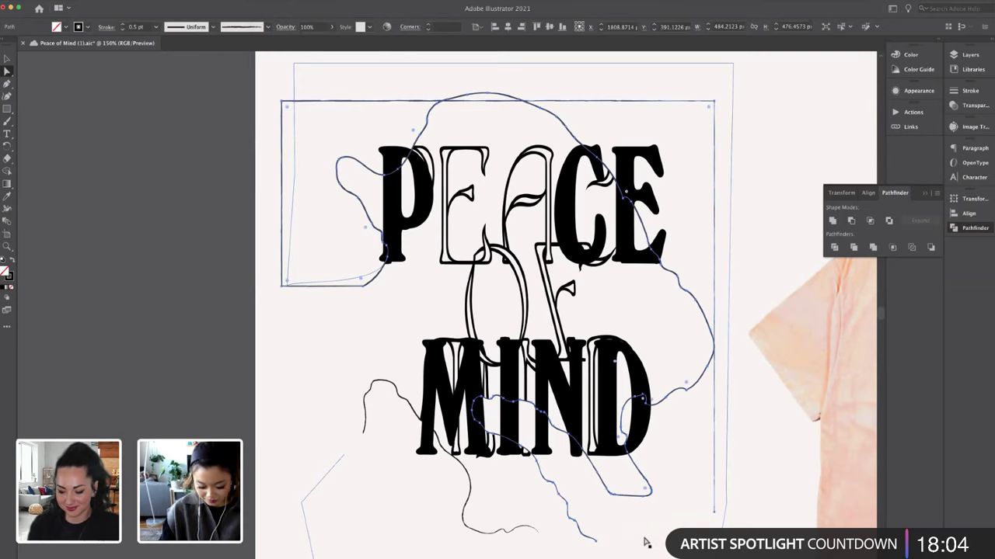
{"action": "key", "text": "v"}
{"action": "left_click", "coordinate": [642, 498]}
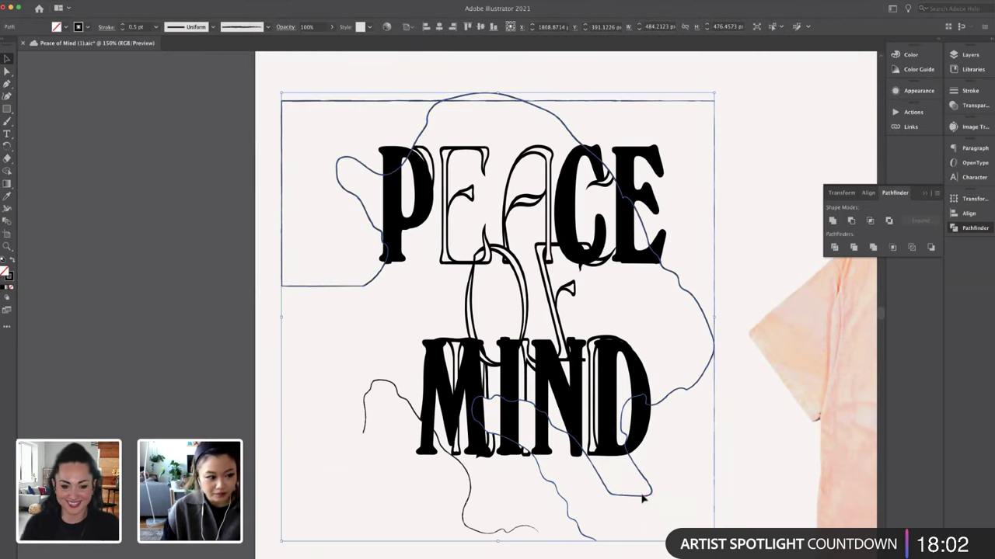
{"action": "left_click", "coordinate": [653, 431]}
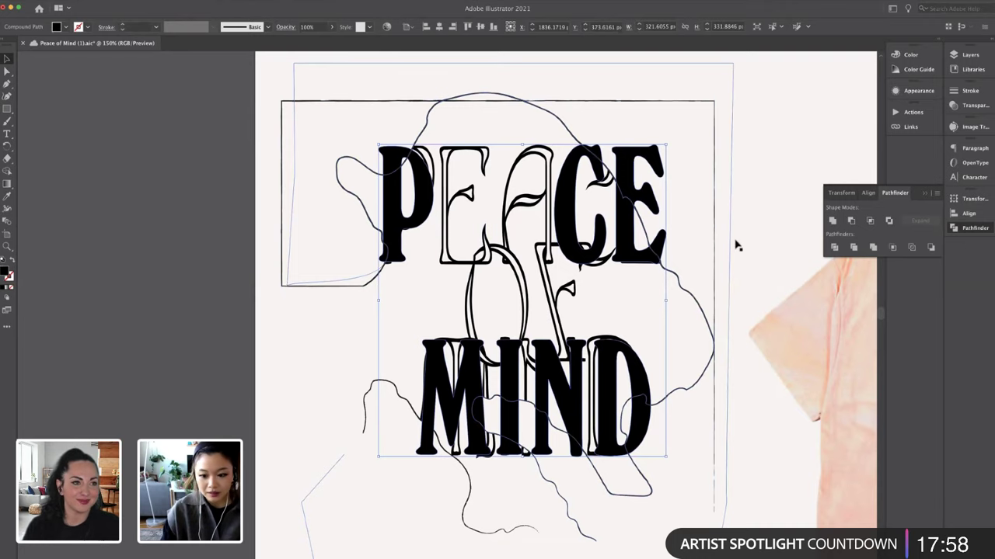
{"action": "left_click", "coordinate": [715, 505]}
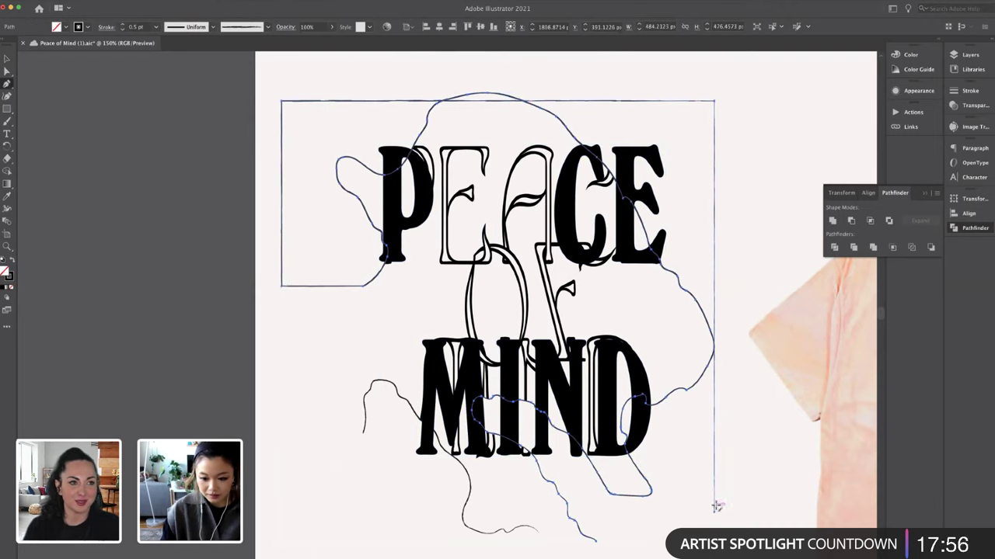
Stretch the outline's corner left and make a clipping mask of the lettering with it
{"action": "left_click_drag", "start_coordinate": [715, 511], "coordinate": [365, 437]}
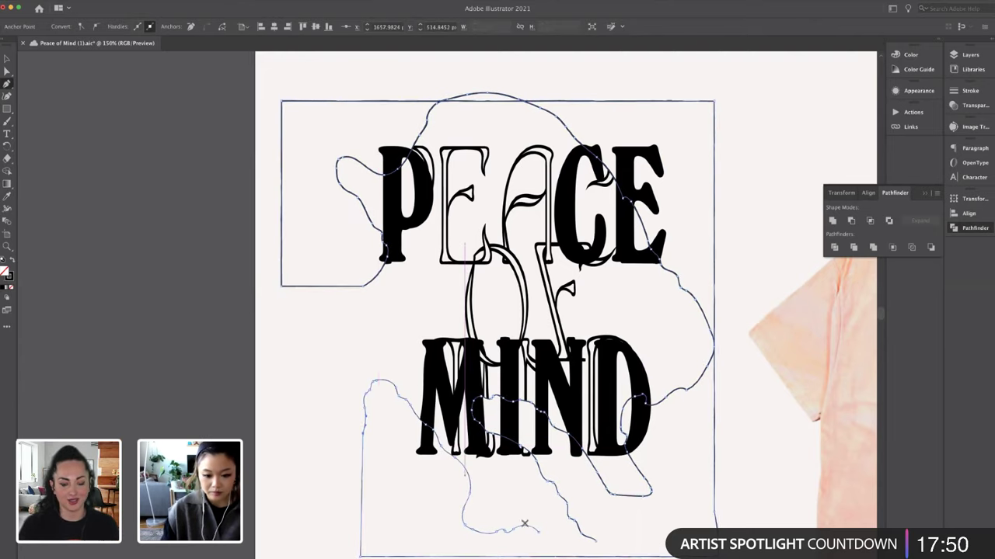
{"action": "key", "text": "v"}
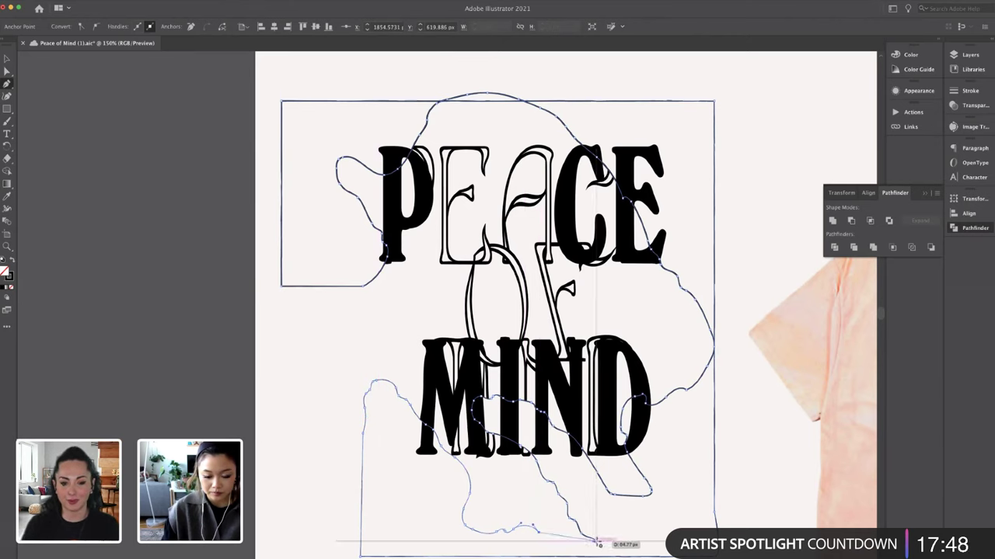
{"action": "left_click", "coordinate": [519, 485]}
{"action": "right_click", "coordinate": [451, 380]}
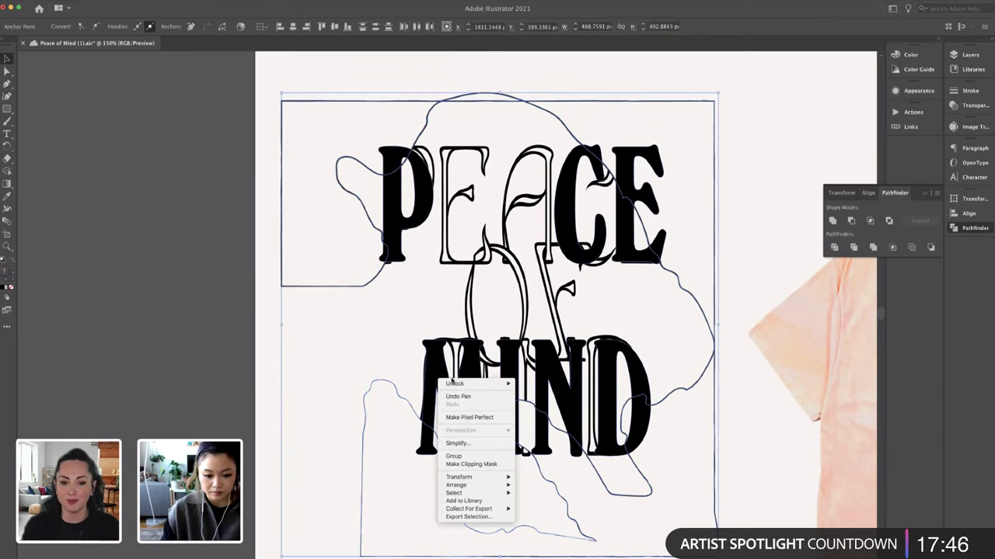
{"action": "left_click", "coordinate": [467, 465]}
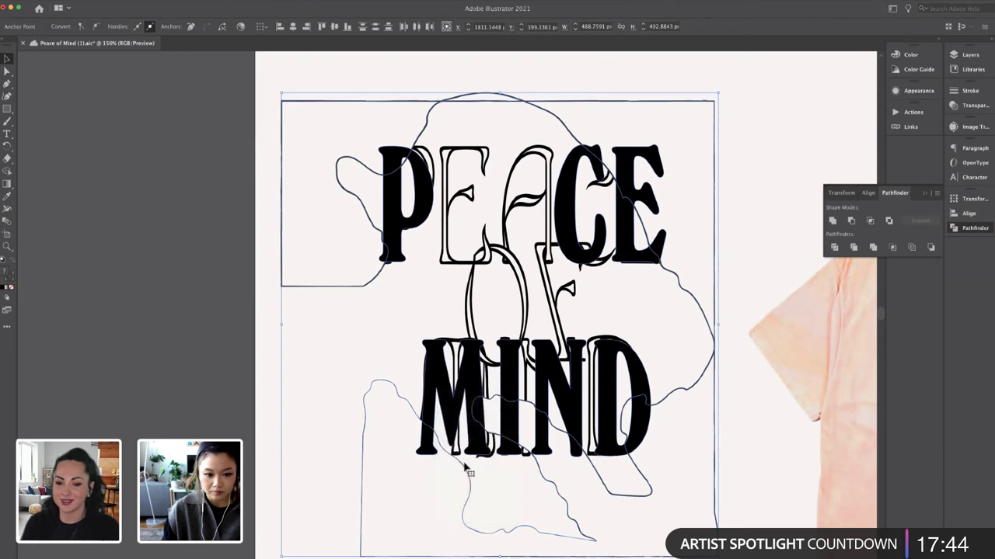
{"action": "left_click", "coordinate": [360, 349]}
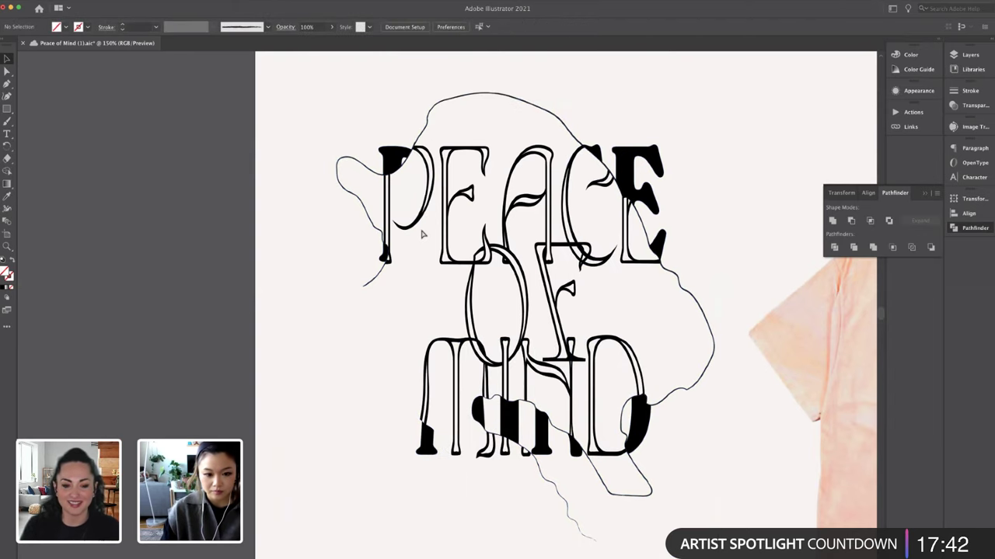
Zoom in to inspect the clipped PEACE letters and blob, then zoom back out
{"action": "key", "text": "ctrl+equal"}
{"action": "scroll", "coordinate": [422, 229], "scroll_direction": "up", "scroll_amount": 2}
{"action": "left_click", "coordinate": [372, 184]}
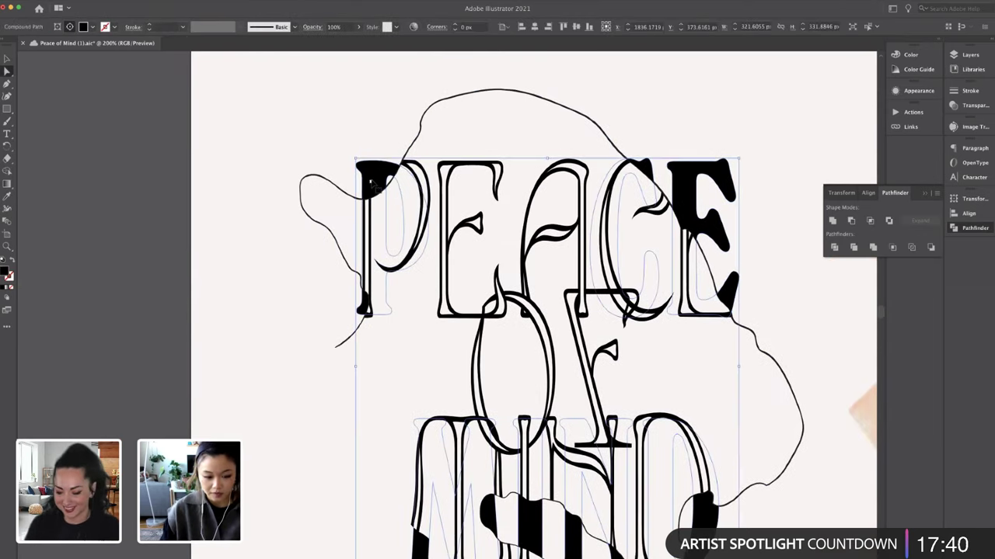
{"action": "scroll", "coordinate": [371, 184], "scroll_direction": "down", "scroll_amount": 3}
{"action": "key", "text": "ctrl+equal"}
{"action": "scroll", "coordinate": [373, 185], "scroll_direction": "up", "scroll_amount": 2}
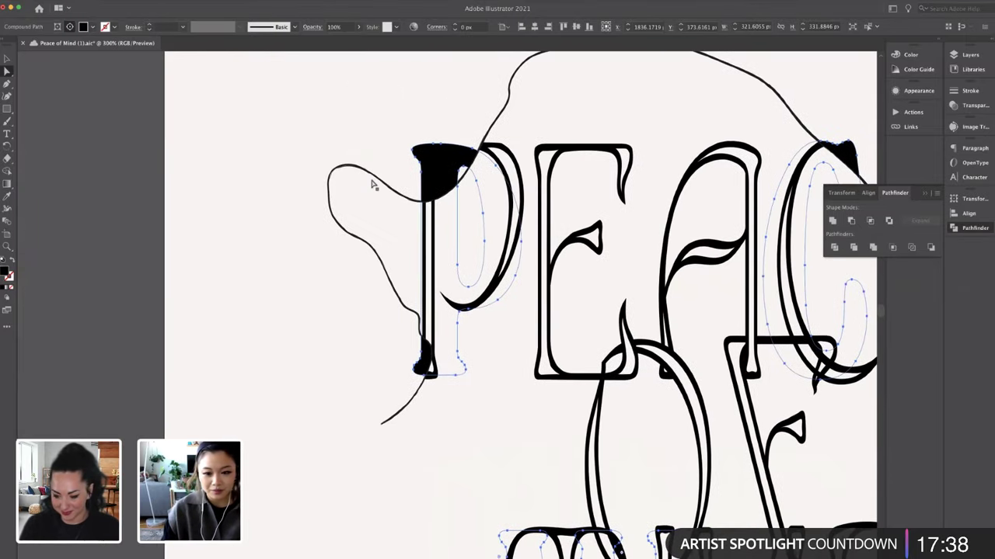
{"action": "scroll", "coordinate": [372, 184], "scroll_direction": "right", "scroll_amount": 2}
{"action": "left_click", "coordinate": [402, 177]}
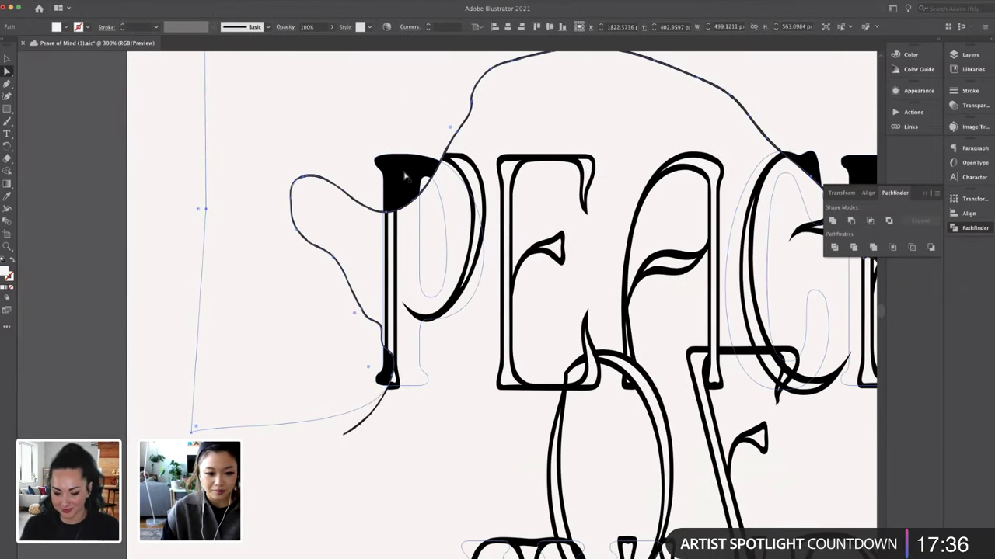
{"action": "left_click", "coordinate": [404, 177]}
{"action": "key", "text": "v"}
{"action": "key", "text": "ctrl+minus"}
{"action": "key", "text": "ctrl+minus"}
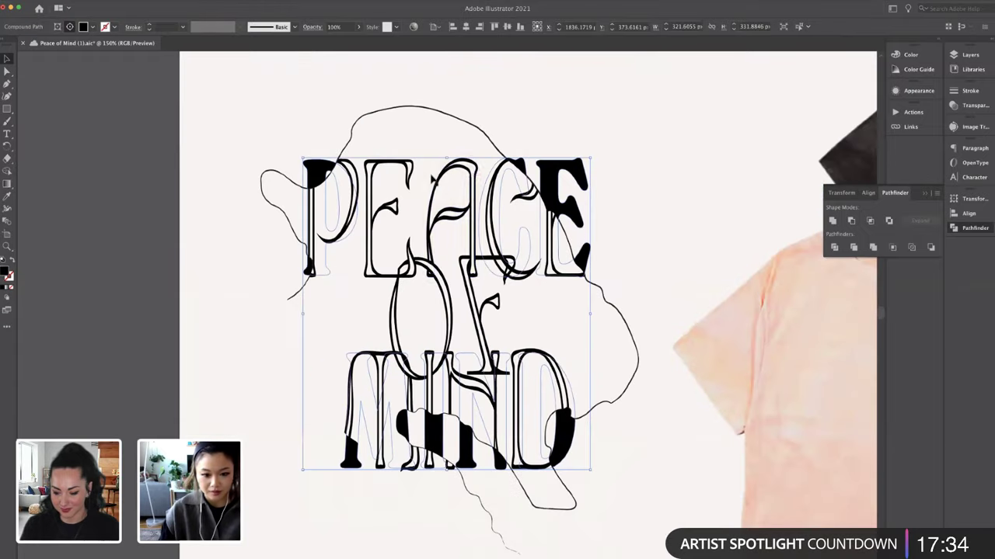
{"action": "left_click", "coordinate": [605, 143]}
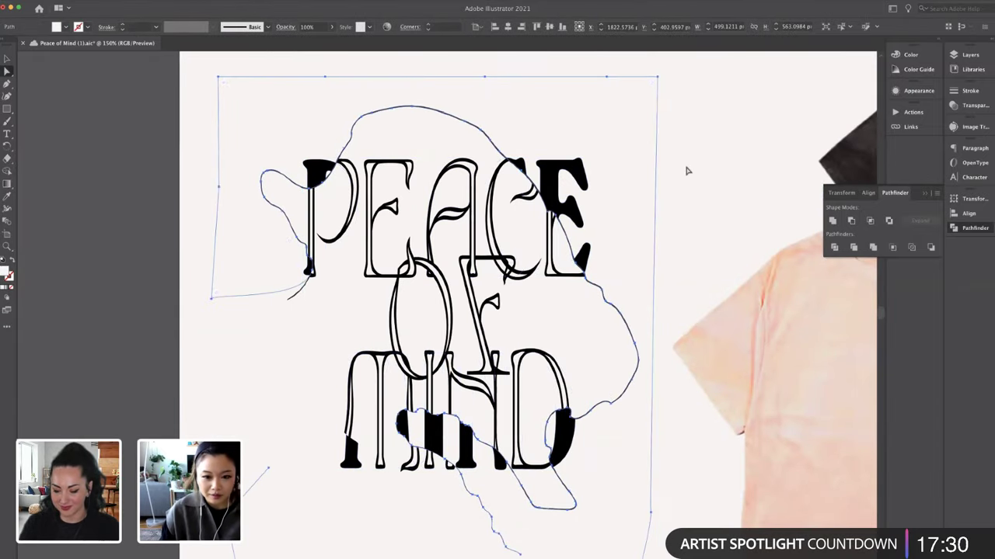
{"action": "left_click", "coordinate": [689, 168]}
{"action": "left_click", "coordinate": [611, 154]}
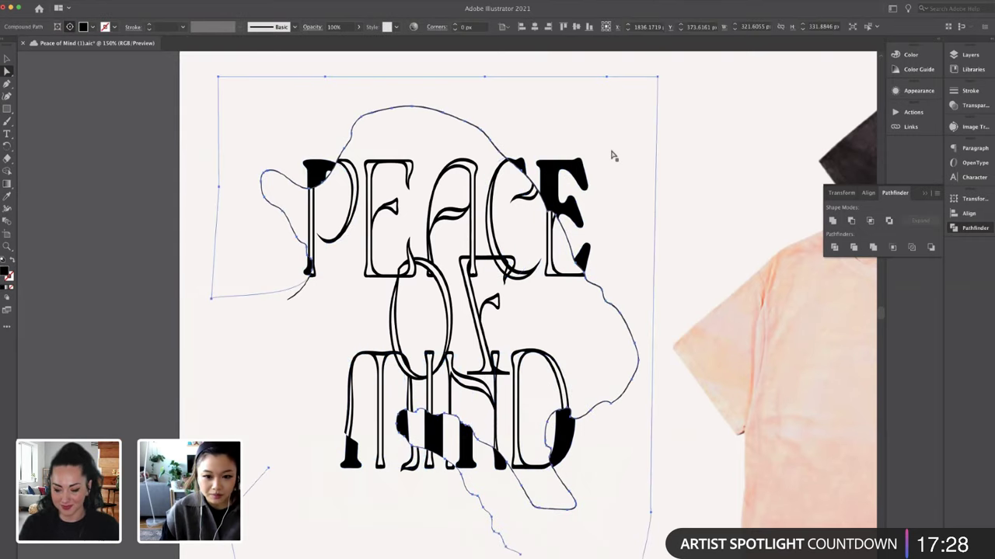
Inside the clip group, nudge the black E right and the black C about 20 px right
{"action": "double_click", "coordinate": [552, 179]}
{"action": "left_click", "coordinate": [552, 178]}
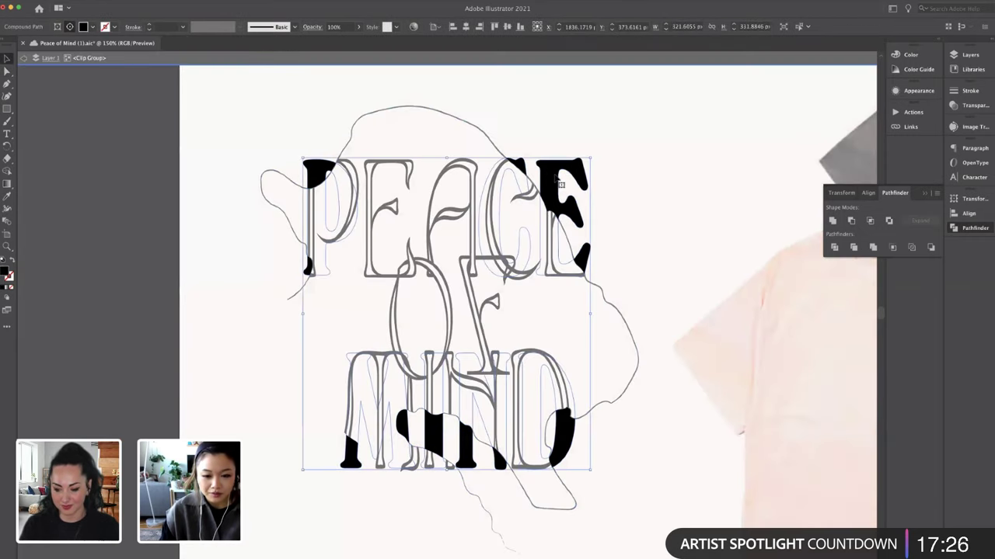
{"action": "key", "text": "super+equal"}
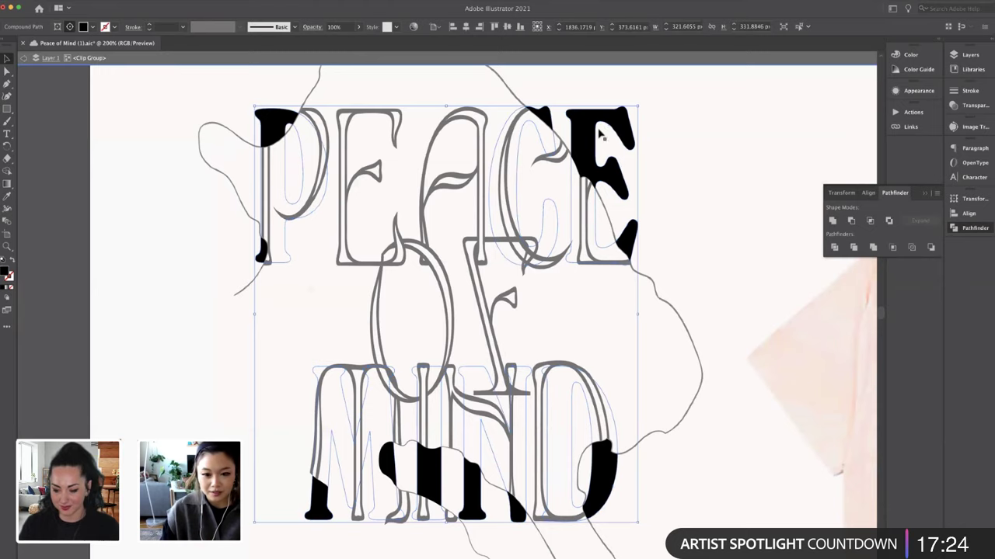
{"action": "key", "text": "a"}
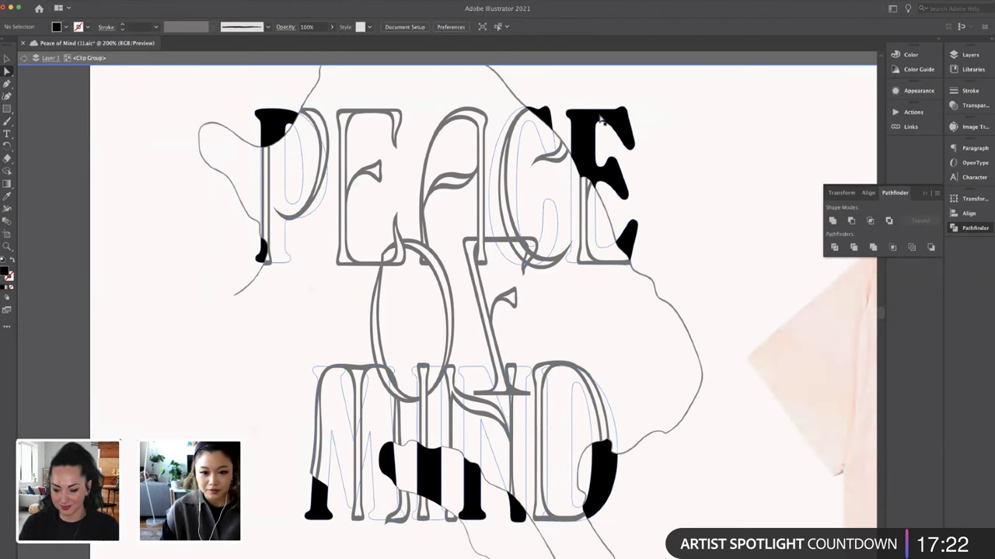
{"action": "double_click", "coordinate": [588, 137]}
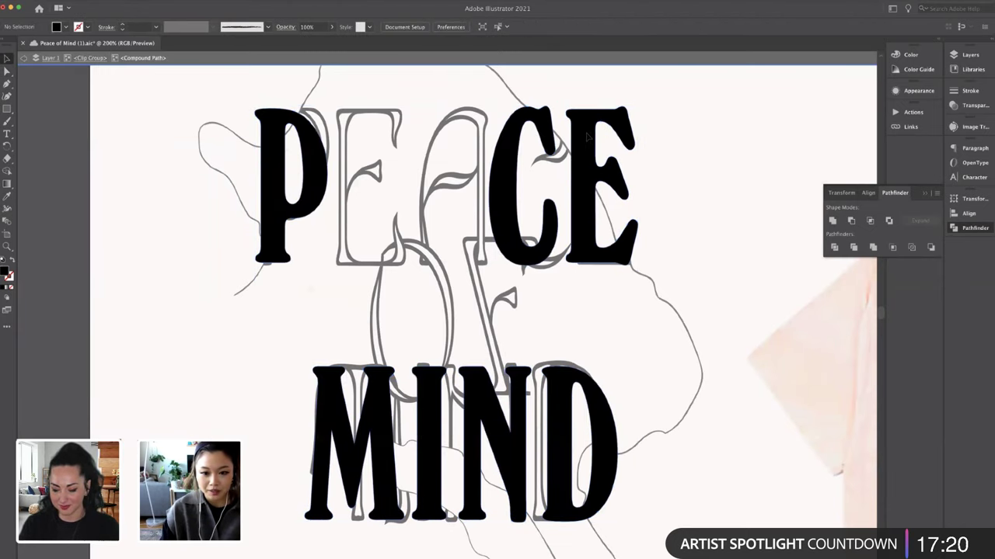
{"action": "left_click_drag", "start_coordinate": [588, 138], "coordinate": [595, 143]}
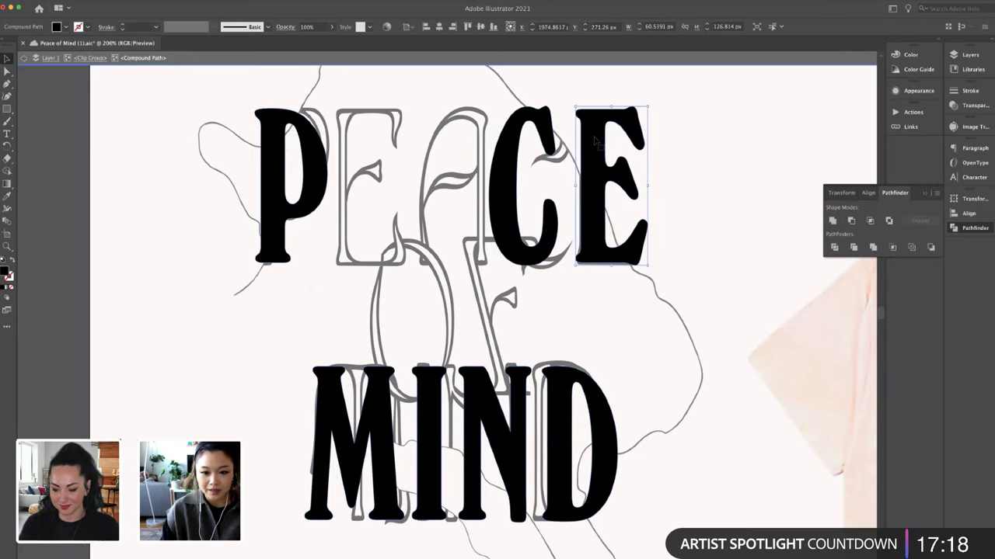
{"action": "key", "text": "a"}
{"action": "left_click_drag", "start_coordinate": [502, 225], "coordinate": [516, 224]}
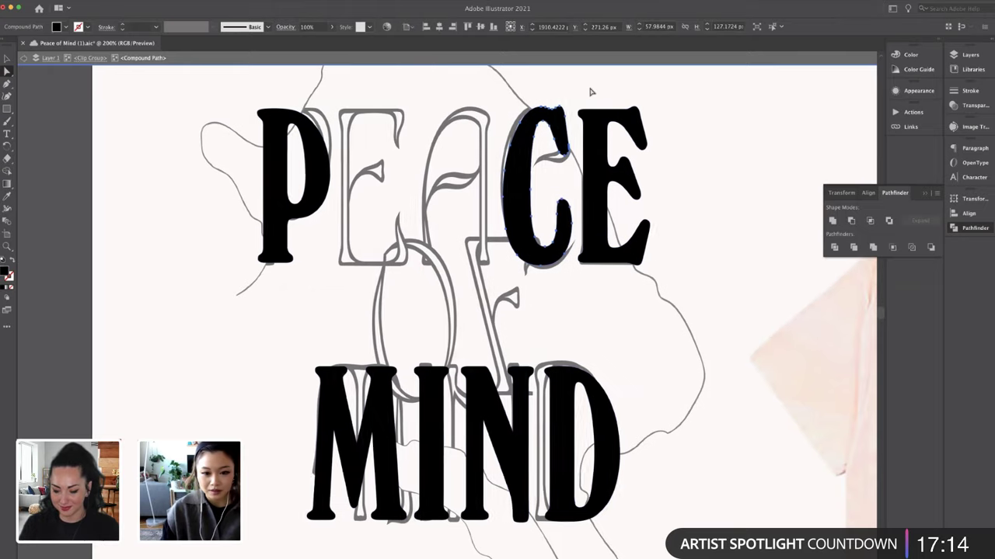
Stretch the bold P, C and E slightly taller and shift the bold P right
{"action": "scroll", "coordinate": [522, 187], "scroll_direction": "left", "scroll_amount": 5}
{"action": "key", "text": "v"}
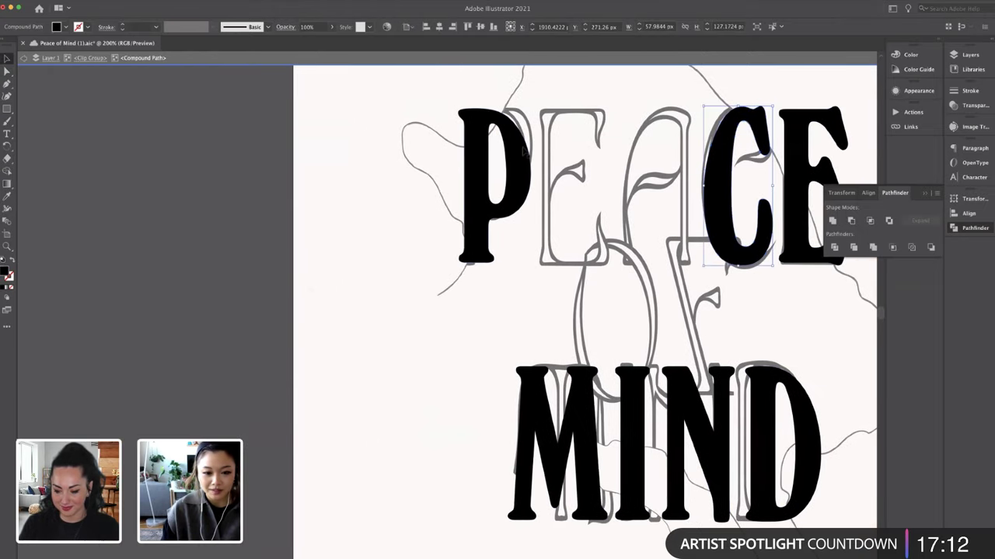
{"action": "left_click", "coordinate": [527, 153], "text": "shift"}
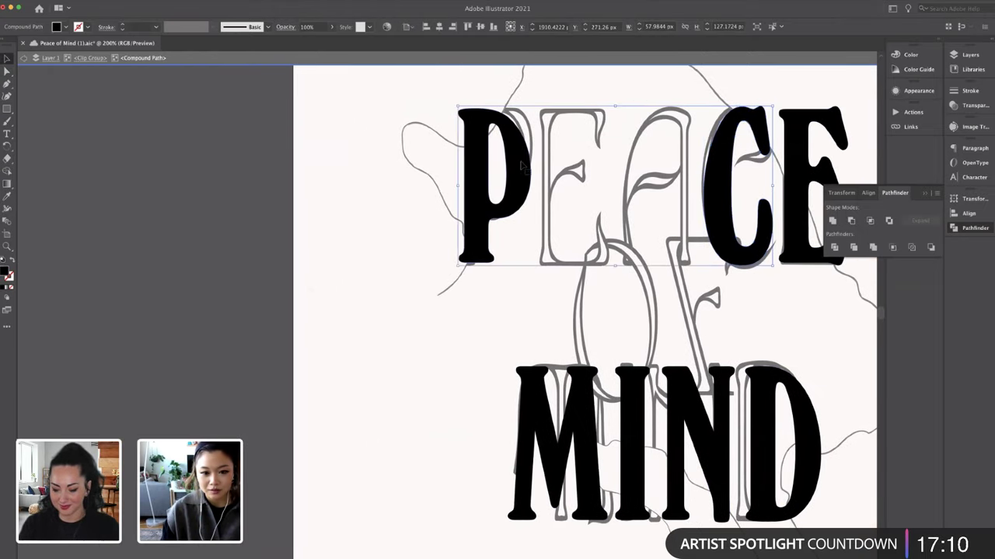
{"action": "scroll", "coordinate": [787, 155], "scroll_direction": "right", "scroll_amount": 1}
{"action": "left_click", "coordinate": [787, 155], "text": "shift"}
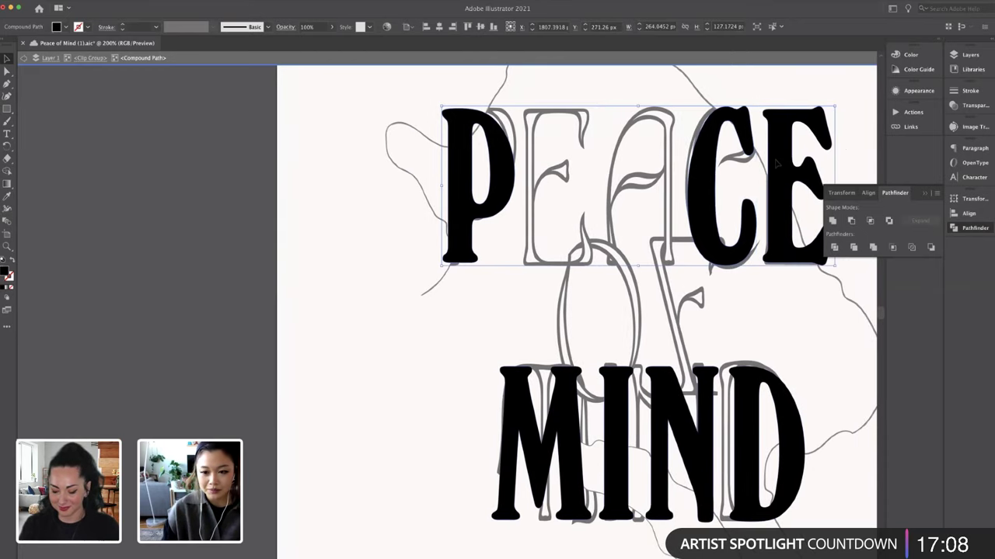
{"action": "left_click_drag", "start_coordinate": [638, 107], "coordinate": [637, 103]}
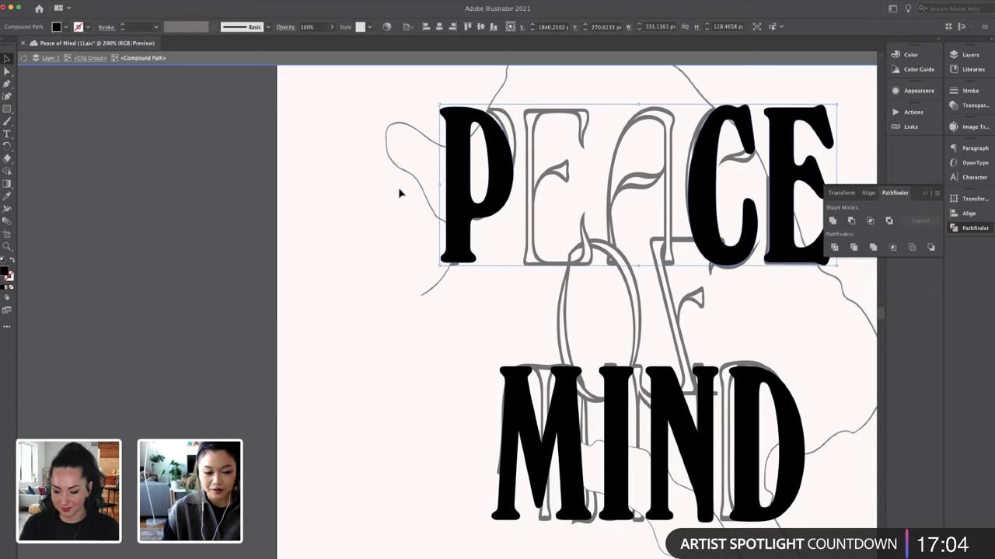
{"action": "left_click", "coordinate": [372, 211]}
{"action": "key", "text": "a"}
{"action": "mouse_move", "coordinate": [501, 169]}
{"action": "left_mouse_down"}
{"action": "mouse_move", "coordinate": [514, 168]}
{"action": "mouse_move", "coordinate": [506, 171]}
{"action": "left_mouse_up"}
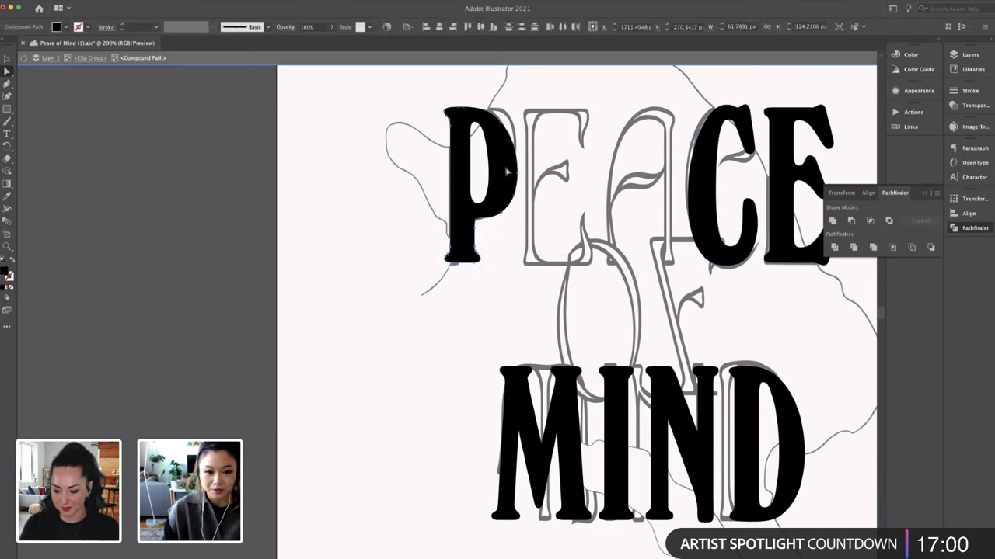
{"action": "left_click", "coordinate": [355, 249]}
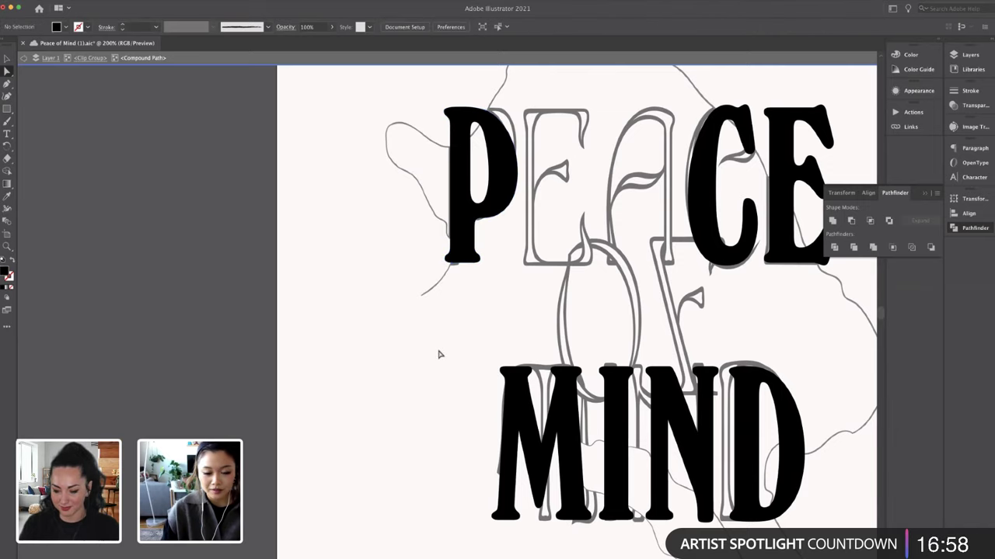
Realign the bold MIND letters by nudging M, N and D slightly left
{"action": "scroll", "coordinate": [484, 402], "scroll_direction": "down", "scroll_amount": 2}
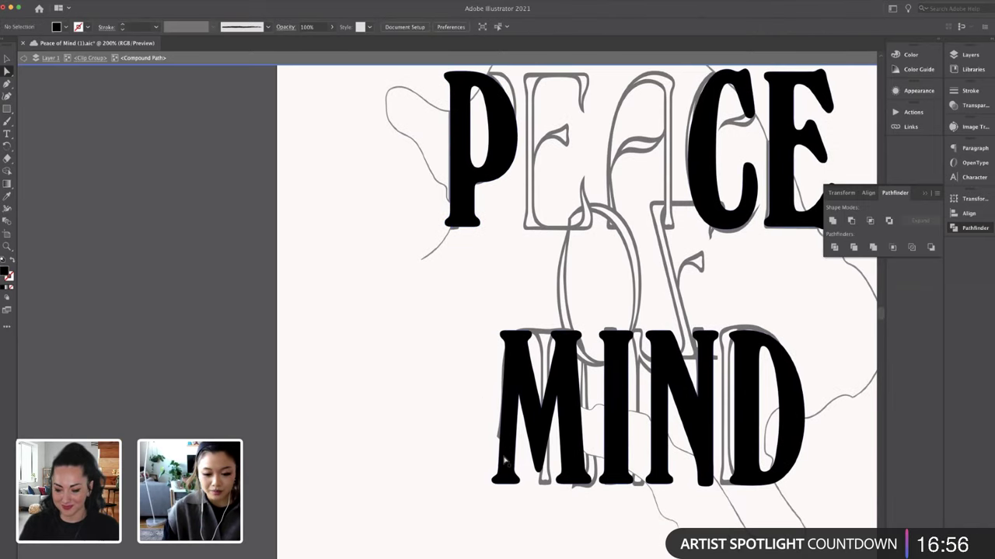
{"action": "left_click_drag", "start_coordinate": [571, 458], "coordinate": [576, 458]}
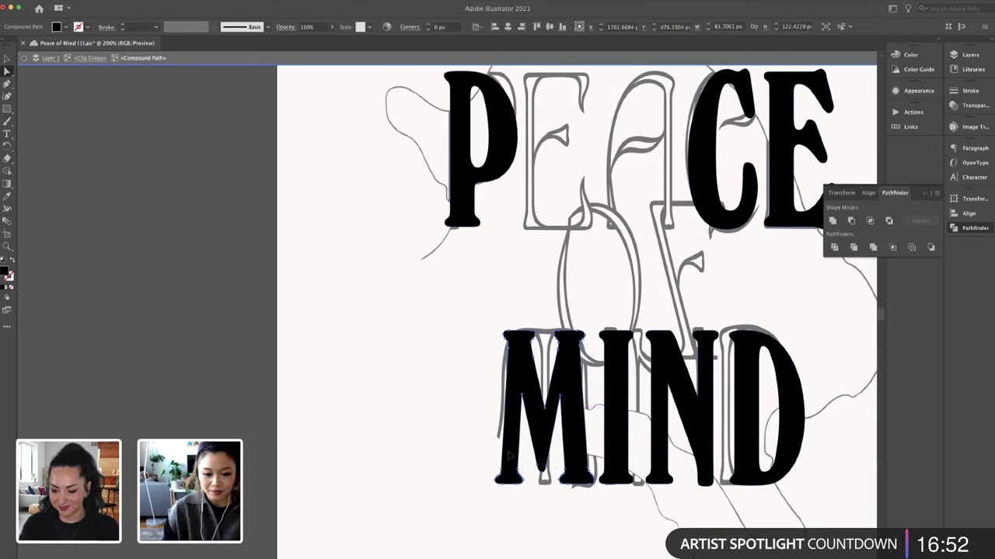
{"action": "left_click_drag", "start_coordinate": [512, 455], "coordinate": [507, 455]}
{"action": "left_click", "coordinate": [618, 459]}
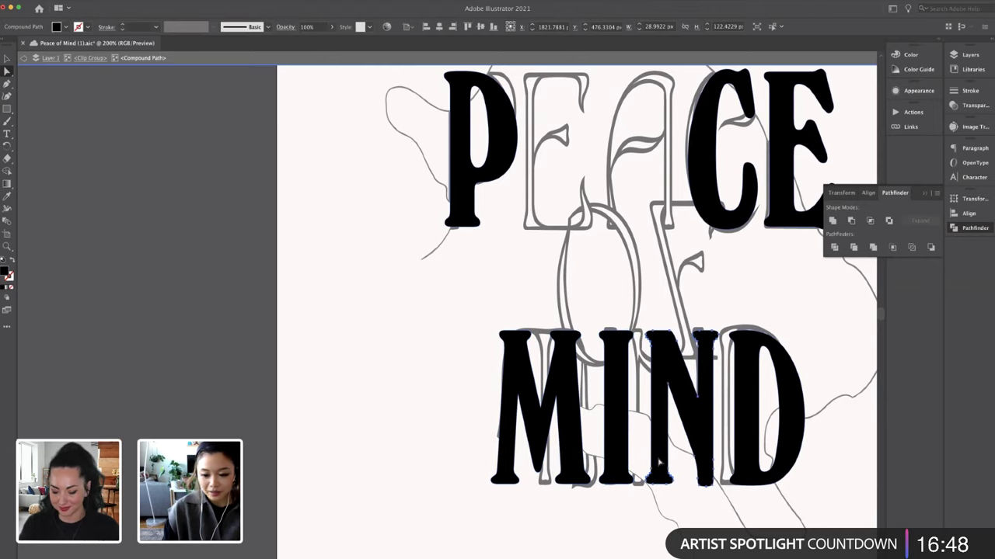
{"action": "left_click_drag", "start_coordinate": [661, 460], "coordinate": [652, 459]}
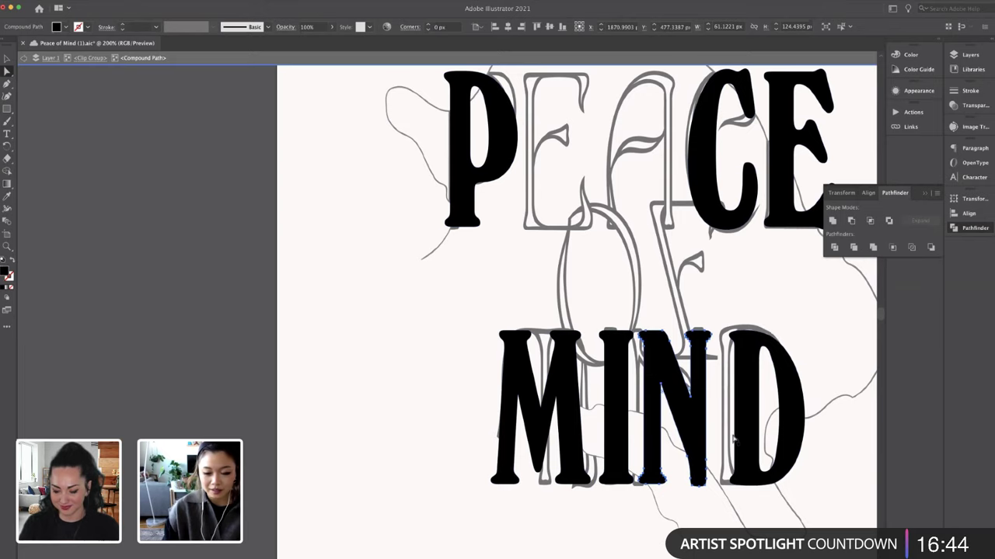
{"action": "scroll", "coordinate": [703, 373], "scroll_direction": "right", "scroll_amount": 2}
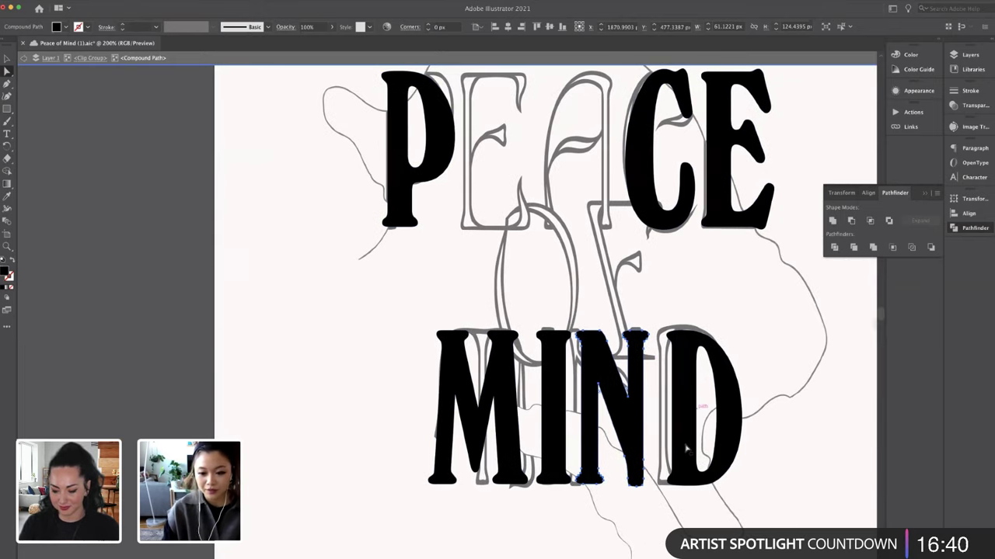
{"action": "left_click_drag", "start_coordinate": [688, 448], "coordinate": [680, 445]}
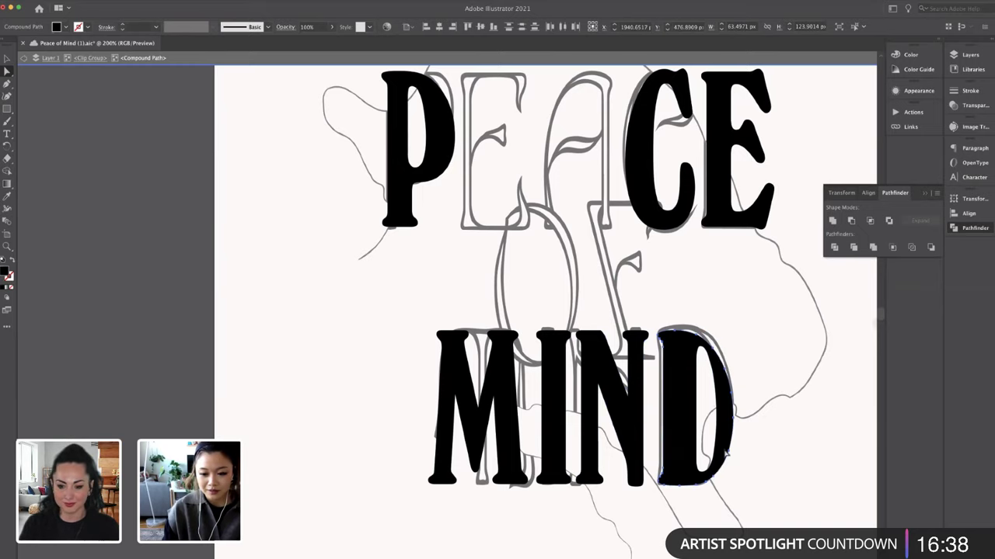
{"action": "left_click", "coordinate": [753, 458]}
Zoom in on the C and move an anchor on its lower stroke
{"action": "double_click", "coordinate": [376, 426]}
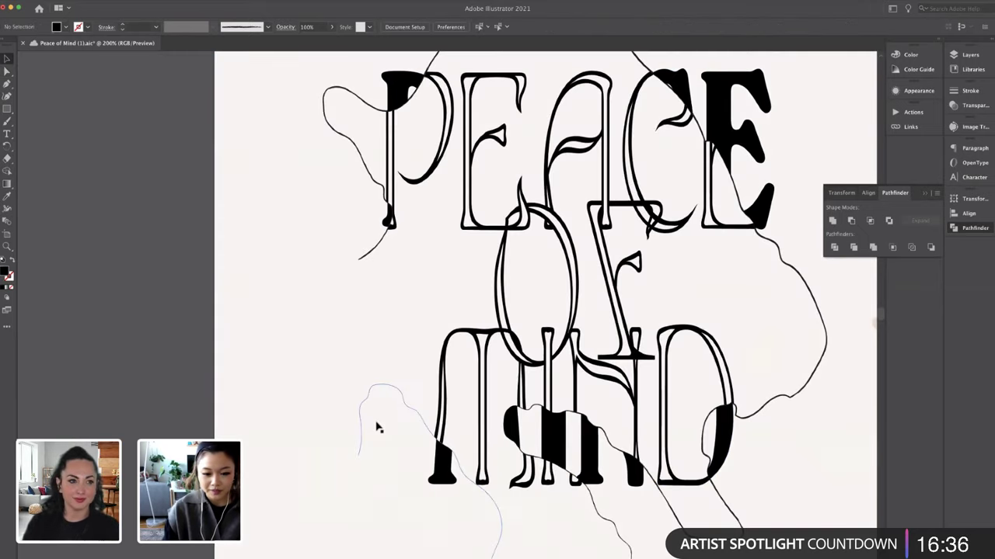
{"action": "key", "text": "super+minus"}
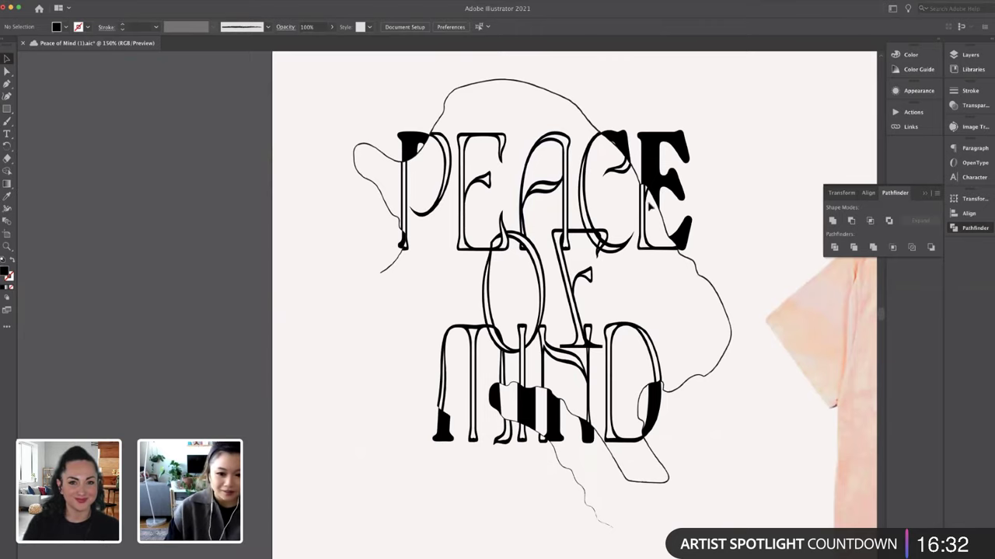
{"action": "left_click", "coordinate": [618, 248]}
{"action": "key", "text": "super+equal"}
{"action": "key", "text": "super+equal"}
{"action": "key", "text": "super+equal"}
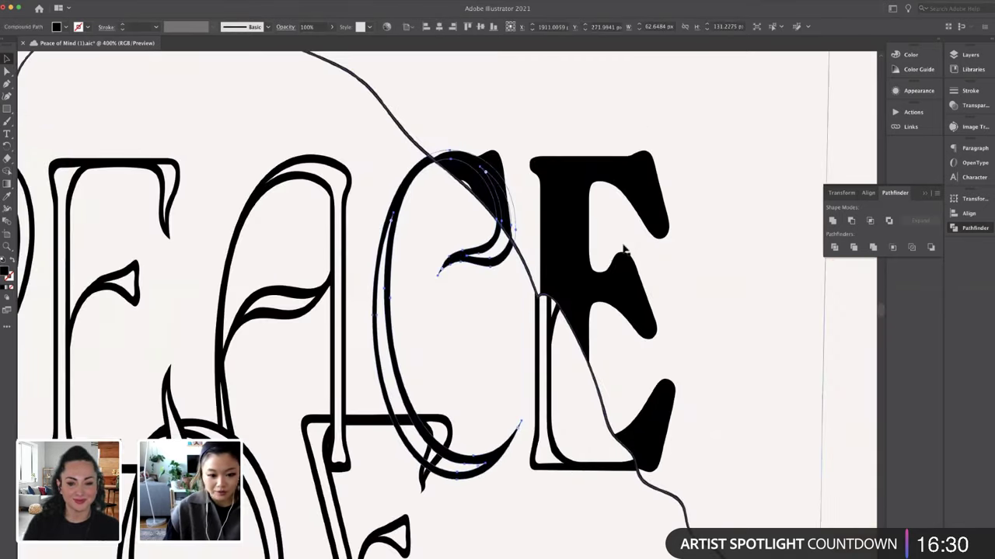
{"action": "left_click", "coordinate": [461, 378]}
{"action": "key", "text": "c"}
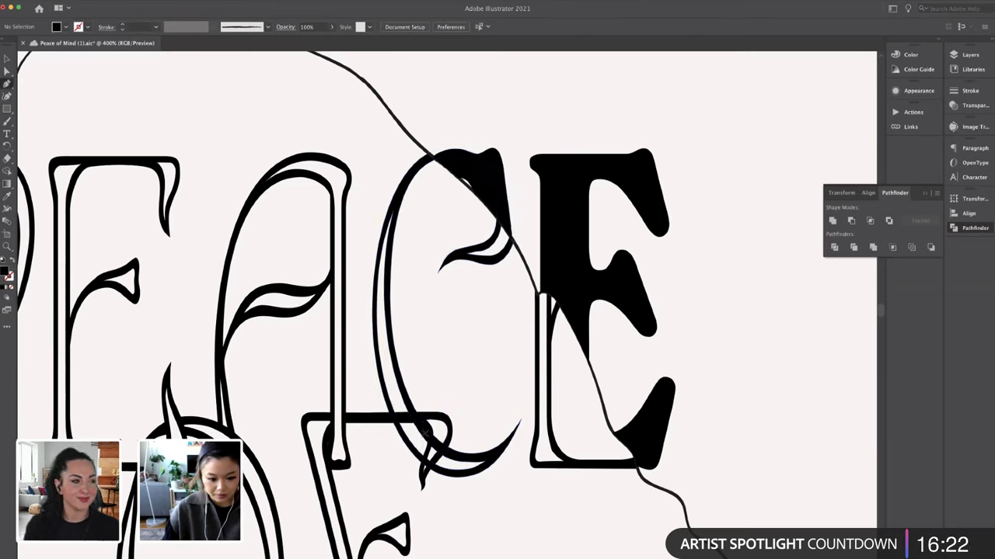
{"action": "mouse_move", "coordinate": [423, 441]}
{"action": "left_mouse_down"}
{"action": "mouse_move", "coordinate": [437, 472]}
{"action": "mouse_move", "coordinate": [424, 458]}
{"action": "mouse_move", "coordinate": [432, 452]}
{"action": "left_mouse_up"}
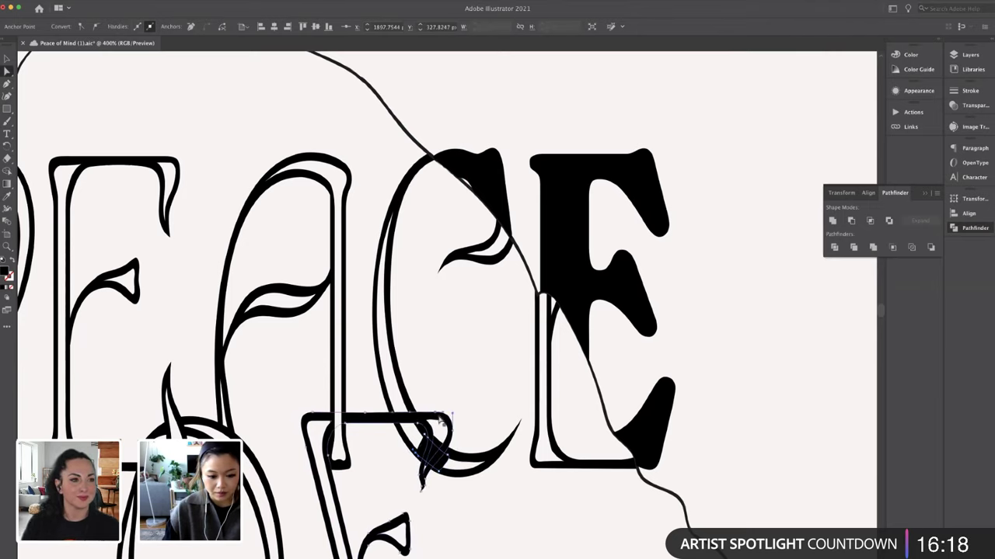
Try Pathfinder Minus Front on the A's crossbar, undo it, and zoom out to the whole board
{"action": "left_click", "coordinate": [851, 220]}
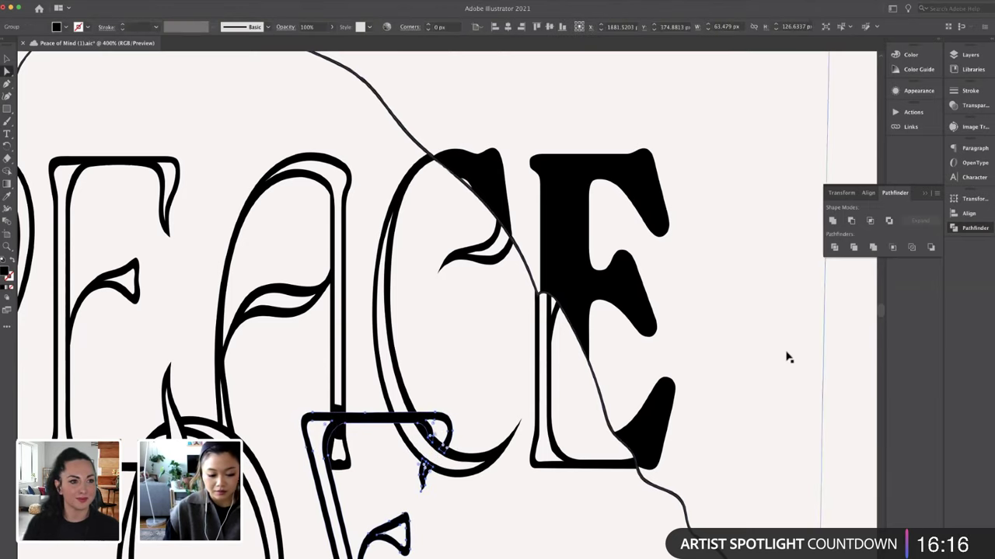
{"action": "key", "text": "v"}
{"action": "left_click", "coordinate": [345, 413]}
{"action": "key", "text": "a"}
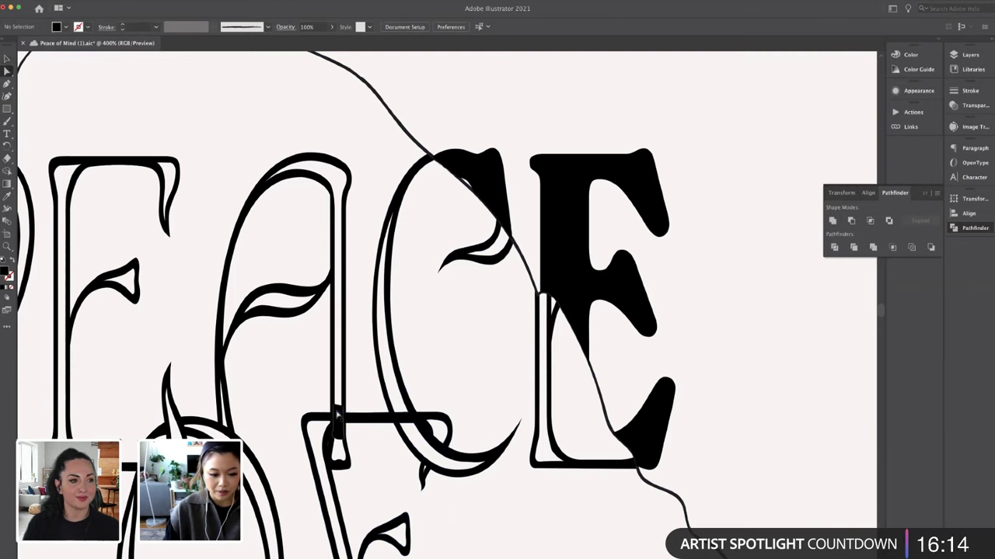
{"action": "left_click", "coordinate": [338, 411]}
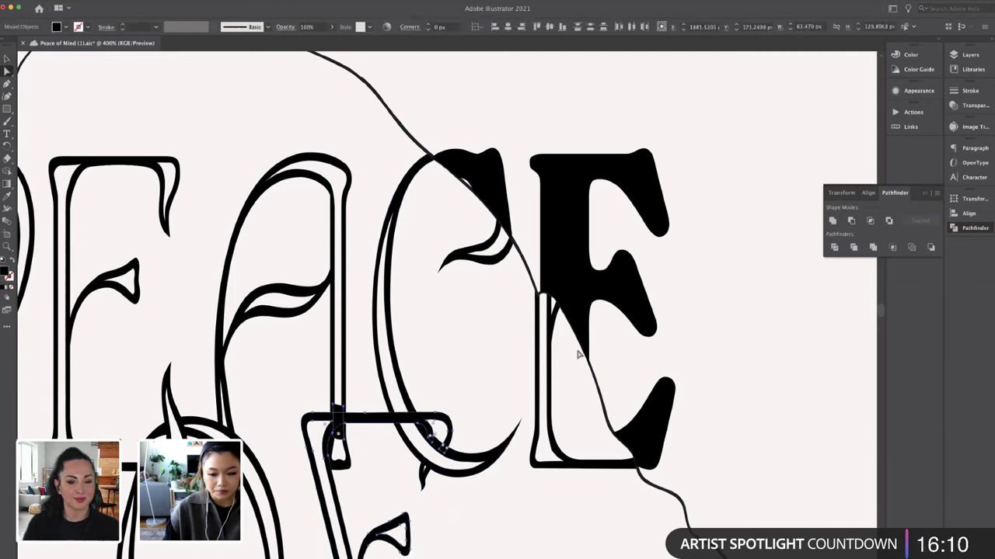
{"action": "left_click", "coordinate": [851, 219]}
{"action": "key", "text": "super+z"}
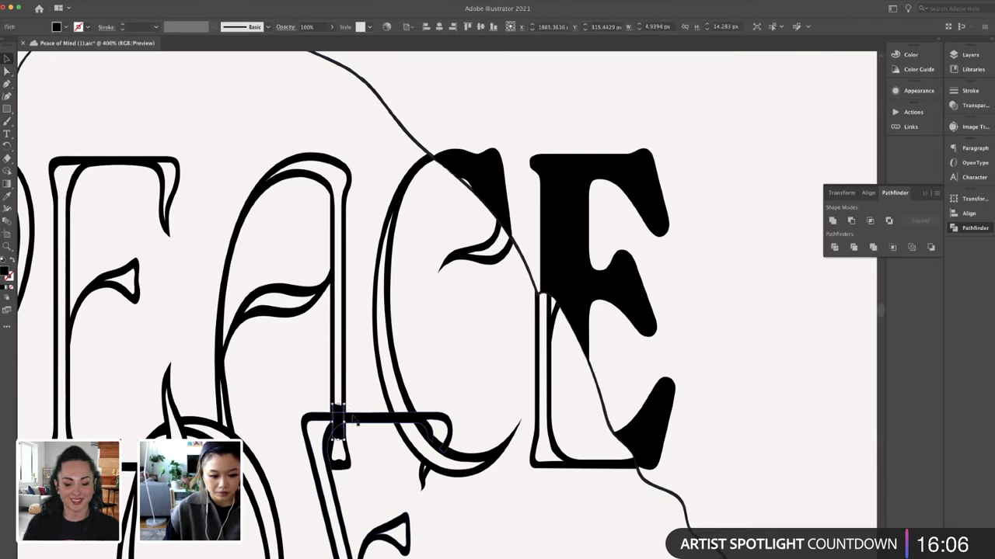
{"action": "key", "text": "super+shift+a"}
{"action": "key", "text": "super+1"}
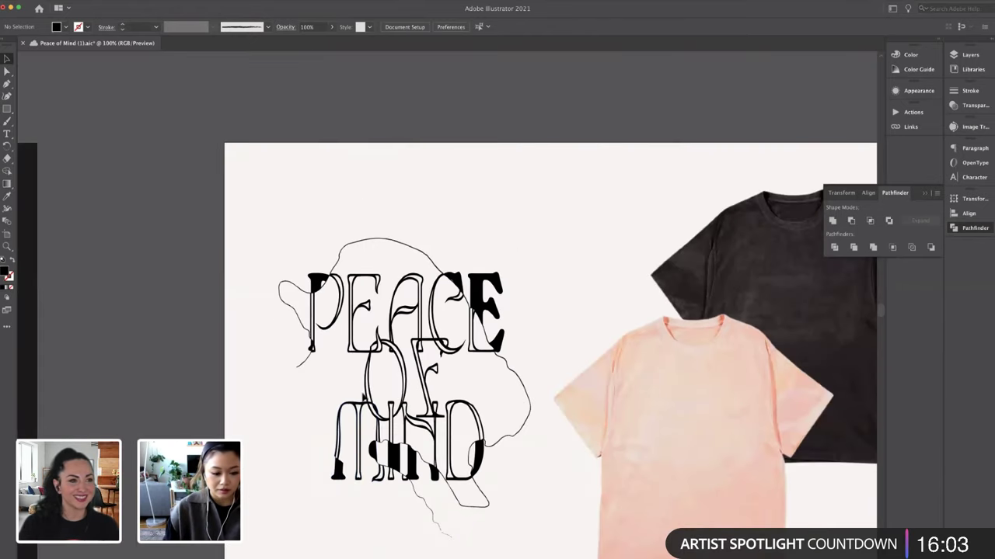
Enter the lettering clip group and select anchor points along the blob's bottom edge
{"action": "left_click", "coordinate": [364, 397]}
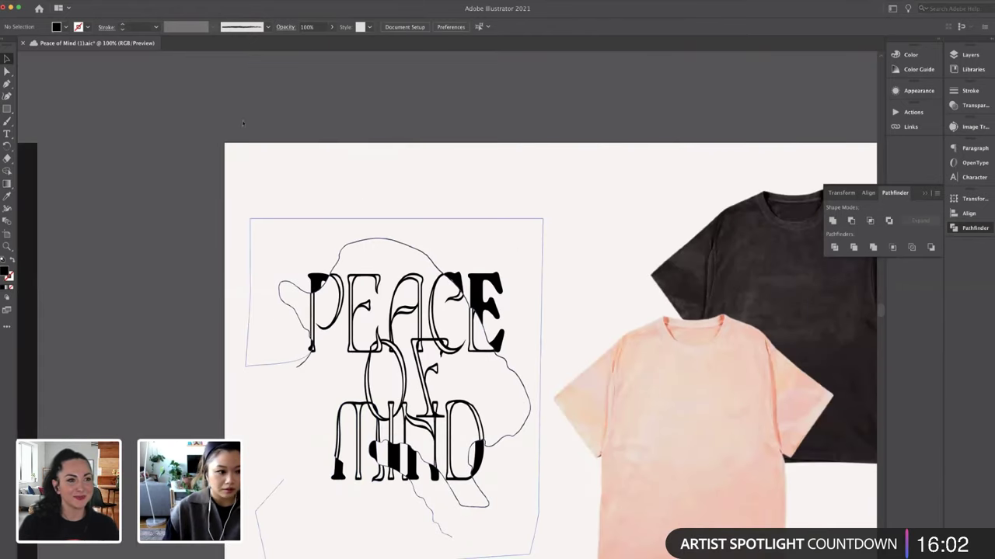
{"action": "double_click", "coordinate": [368, 513]}
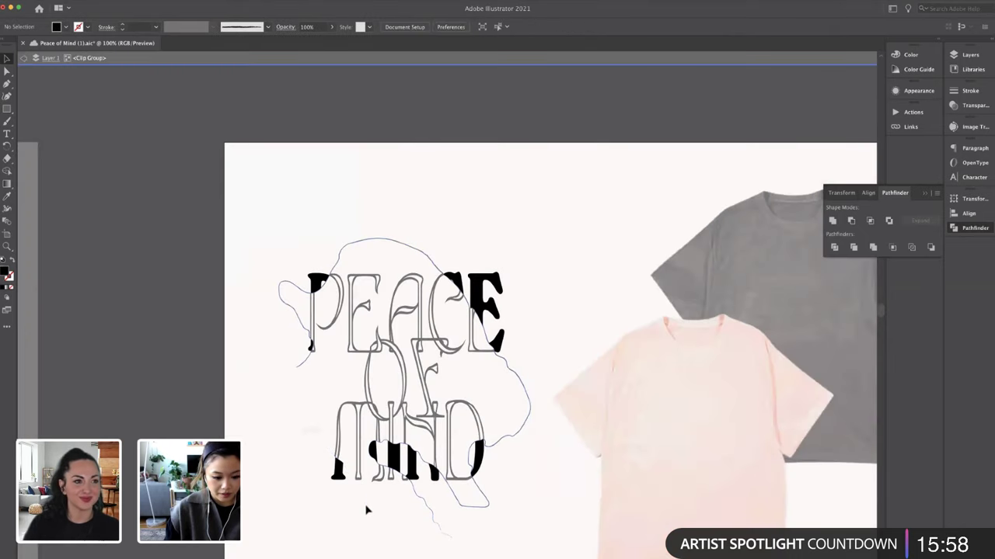
{"action": "double_click", "coordinate": [362, 488]}
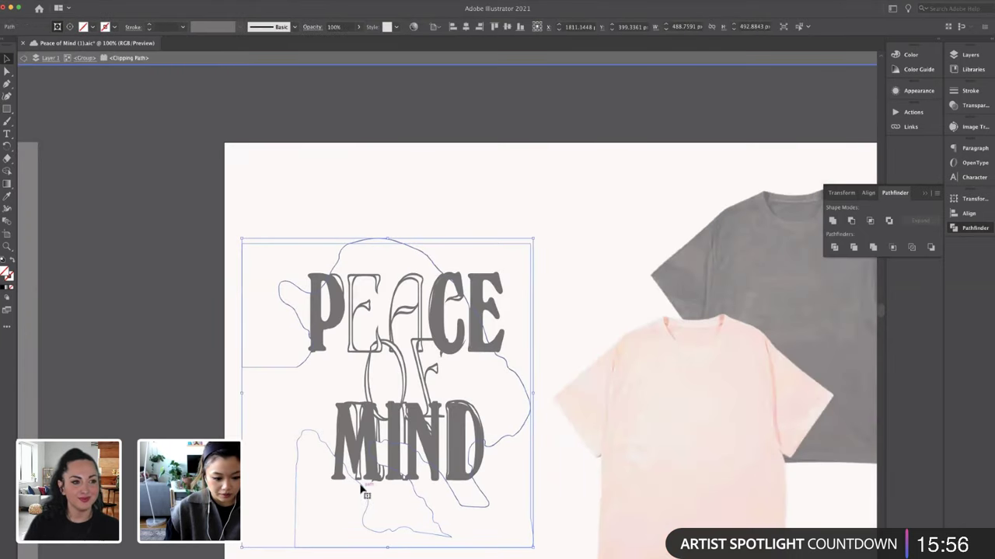
{"action": "key", "text": "Escape"}
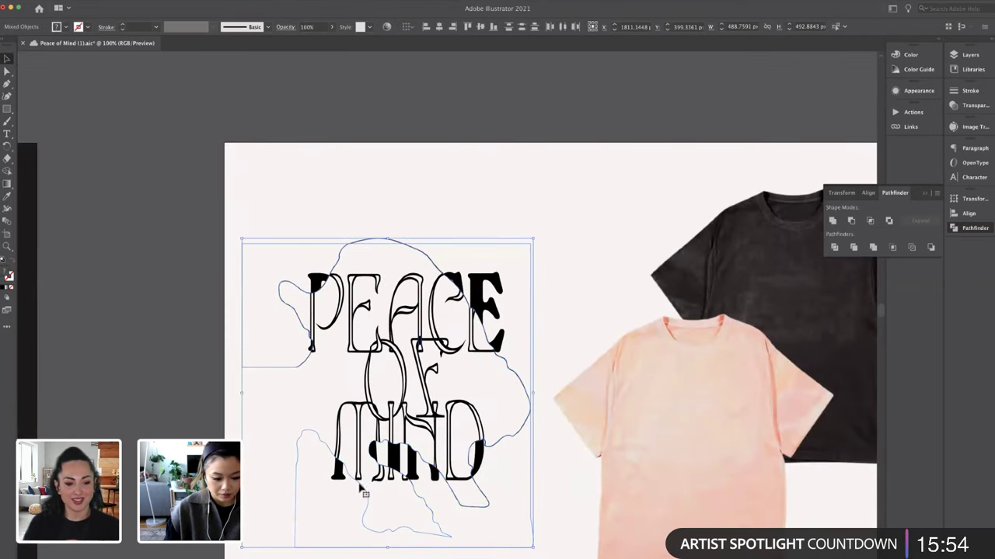
{"action": "left_click", "coordinate": [273, 484]}
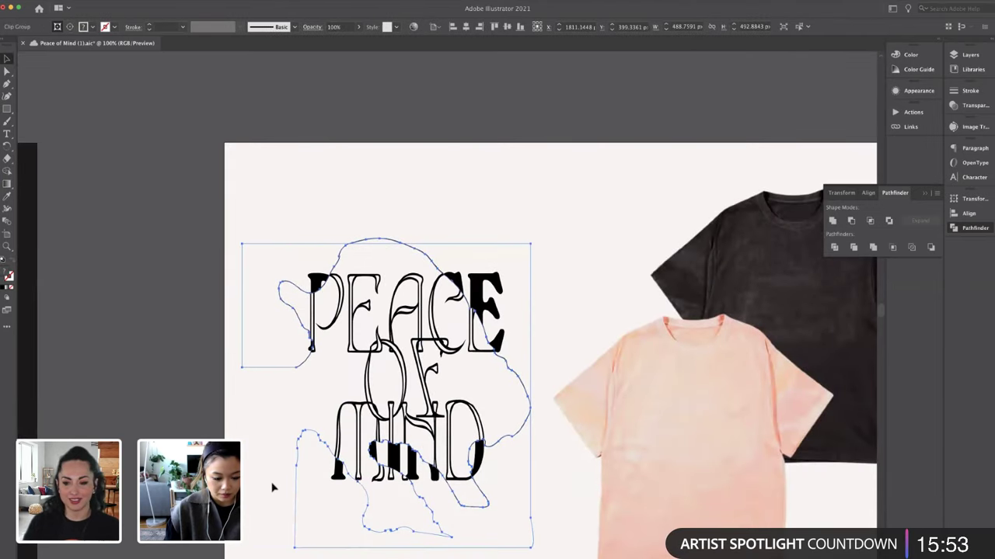
{"action": "left_click", "coordinate": [342, 469]}
{"action": "double_click", "coordinate": [341, 469]}
{"action": "left_click", "coordinate": [341, 469]}
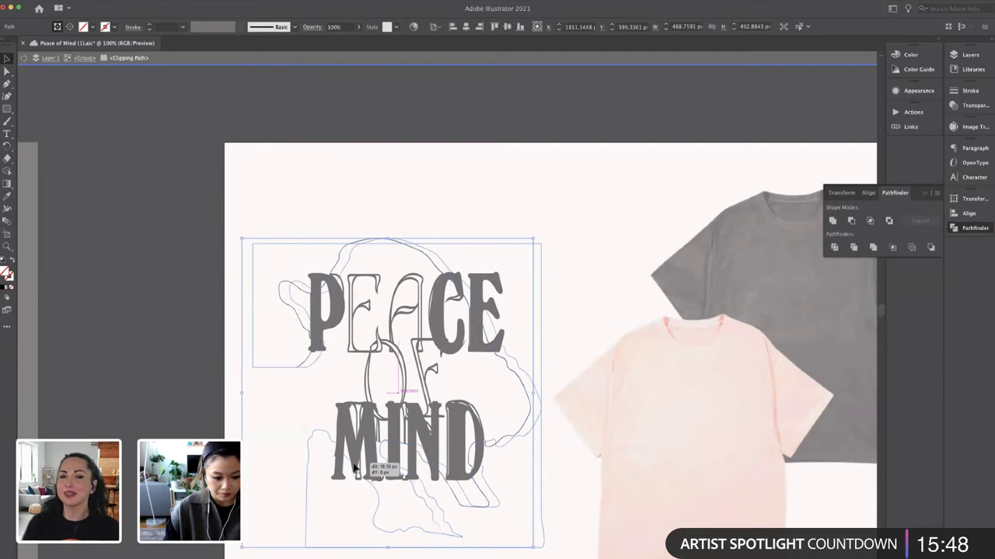
{"action": "key", "text": "a"}
{"action": "left_click", "coordinate": [317, 443]}
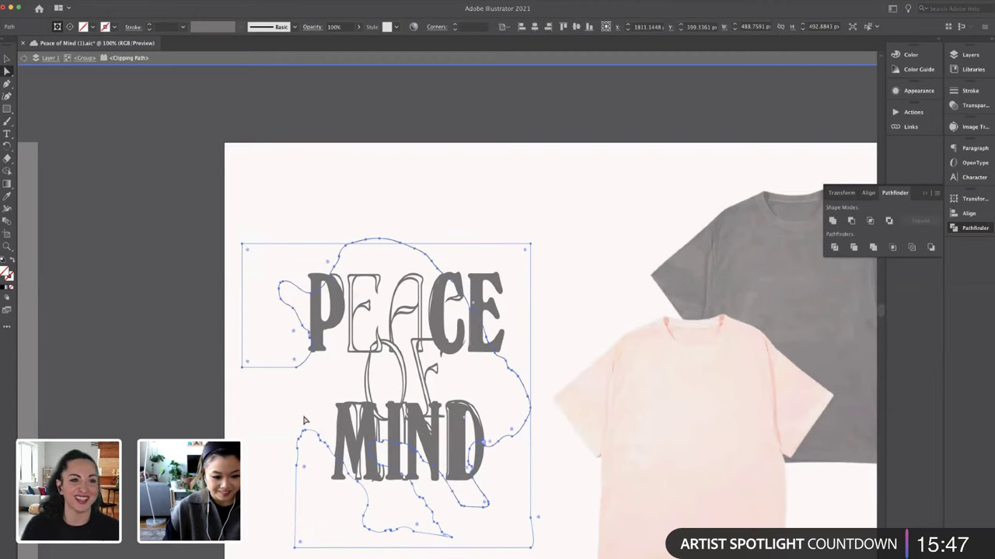
{"action": "left_click", "coordinate": [337, 458]}
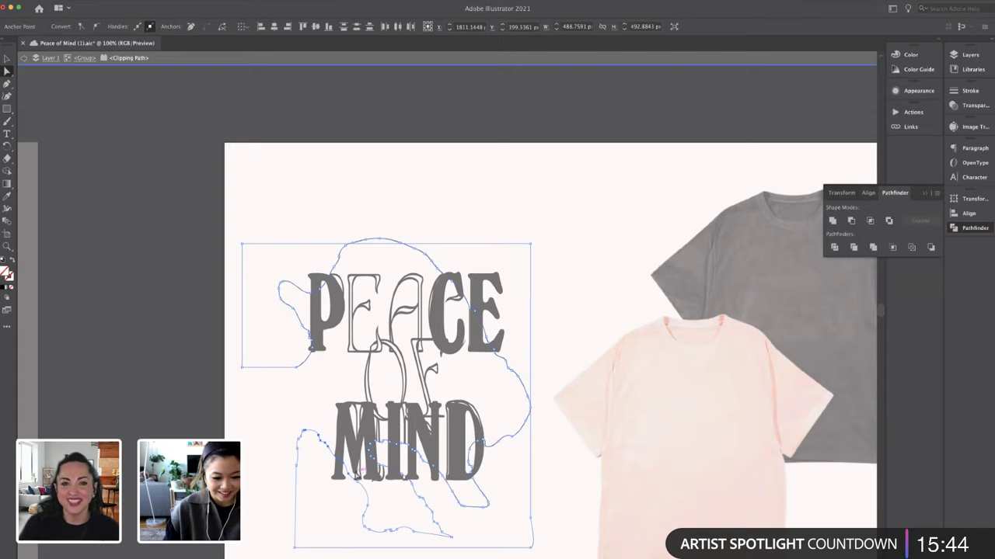
{"action": "left_click_drag", "start_coordinate": [377, 509], "coordinate": [374, 522]}
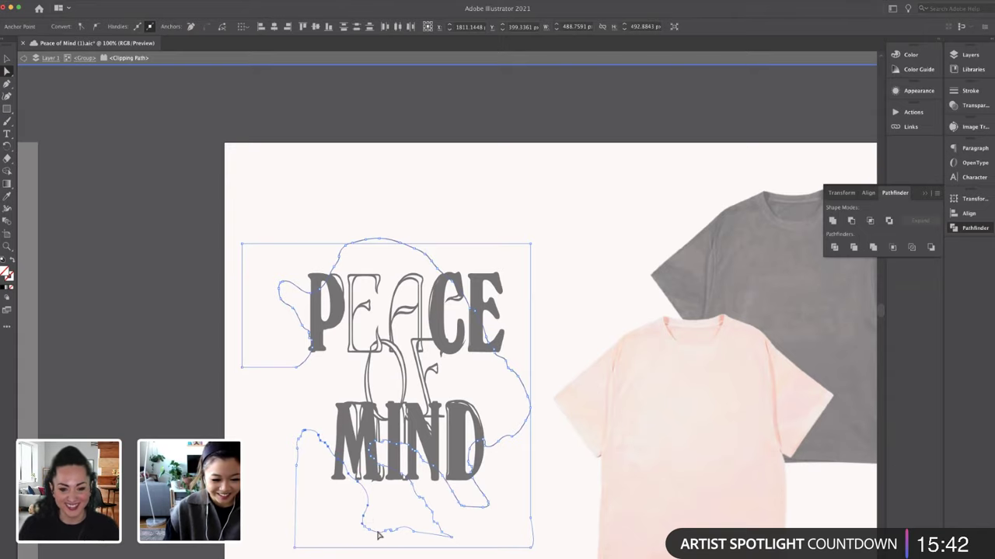
{"action": "key", "text": "Escape"}
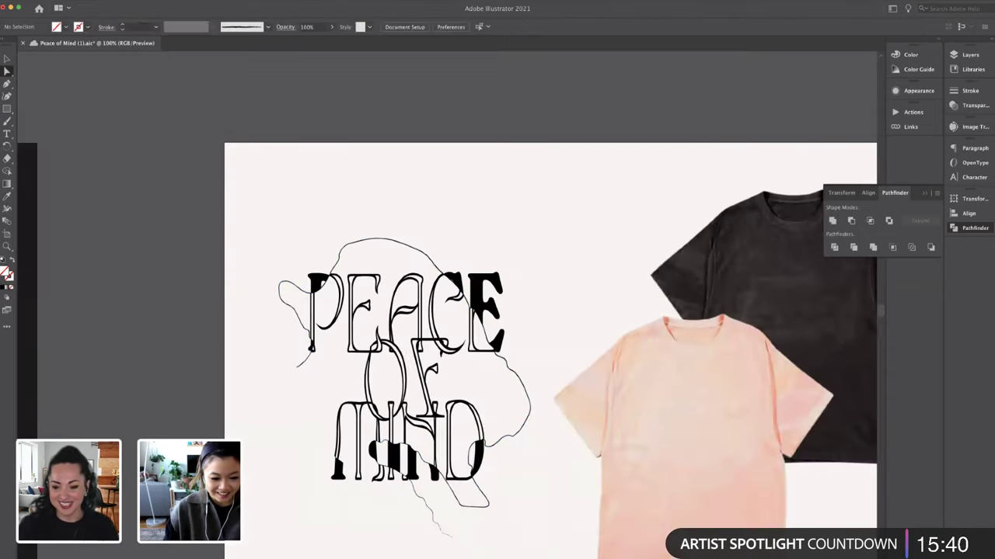
Move the wavy line down beside MIND's lower left and lasso-select its points
{"action": "key", "text": "v"}
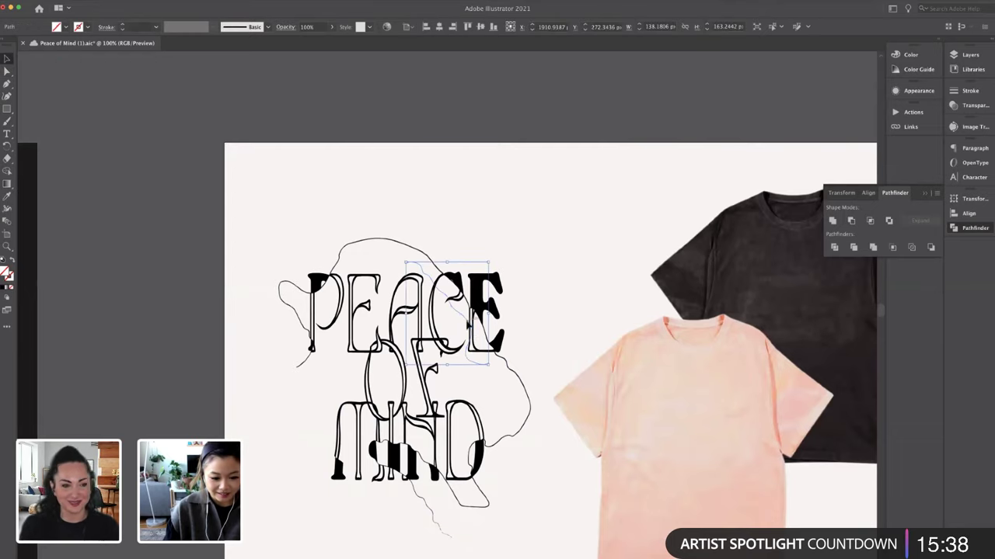
{"action": "left_click_drag", "start_coordinate": [476, 331], "coordinate": [362, 489]}
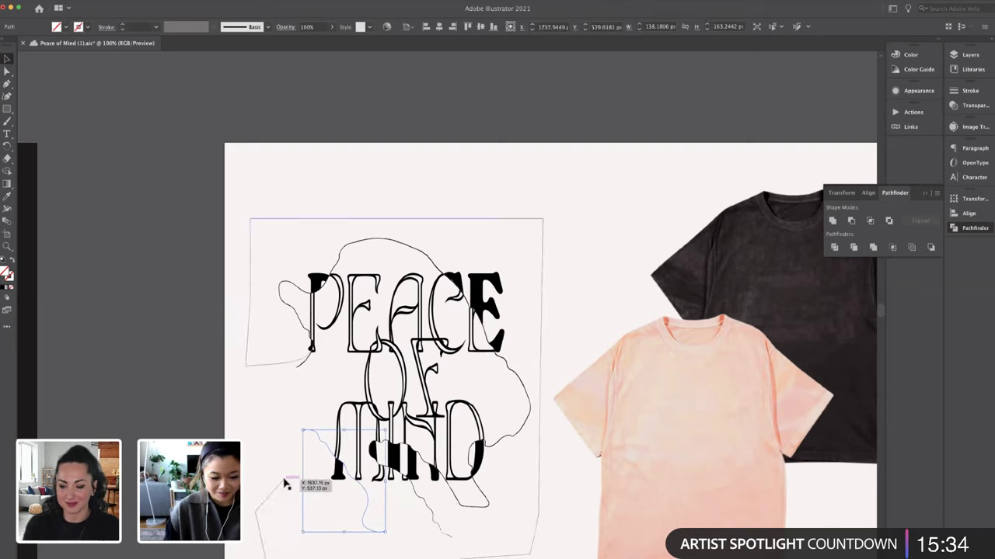
{"action": "left_click", "coordinate": [427, 499], "text": "shift"}
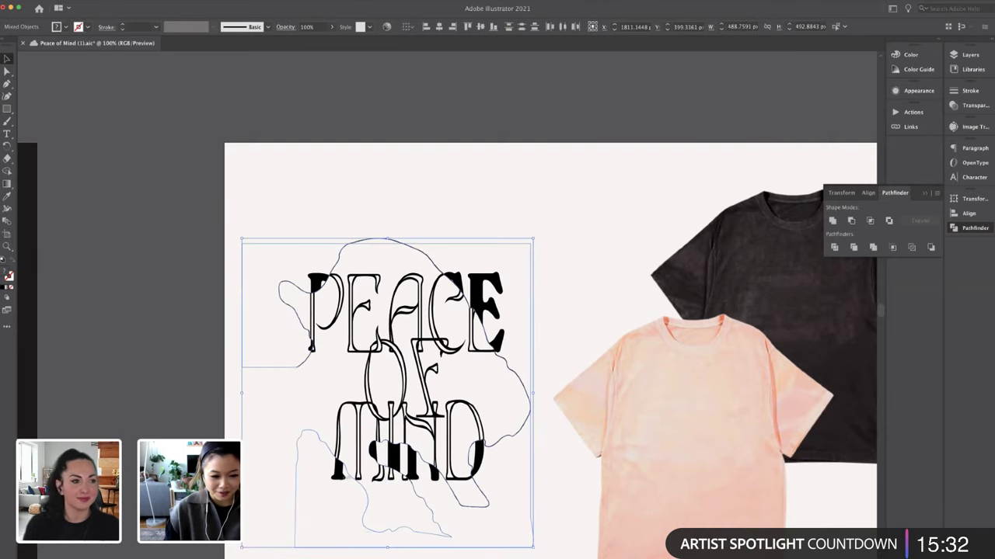
{"action": "left_click", "coordinate": [244, 456]}
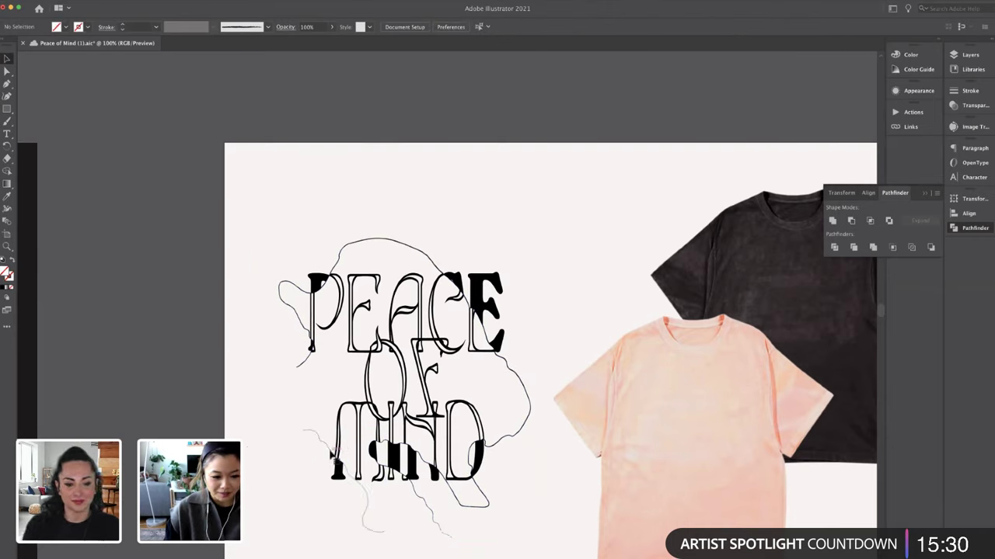
{"action": "left_click", "coordinate": [307, 439]}
{"action": "key", "text": "i"}
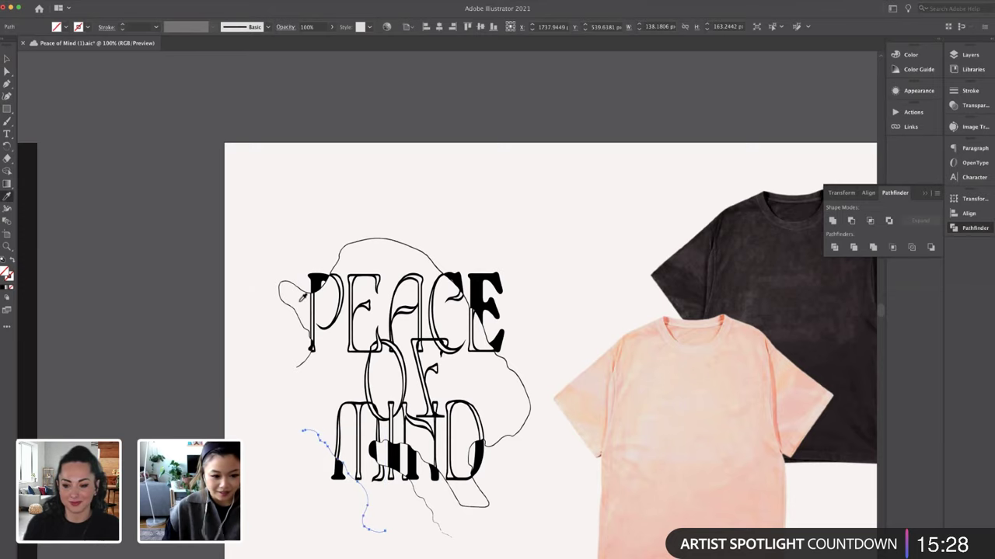
{"action": "left_click", "coordinate": [299, 283]}
{"action": "left_click_drag", "start_coordinate": [433, 249], "coordinate": [399, 238]}
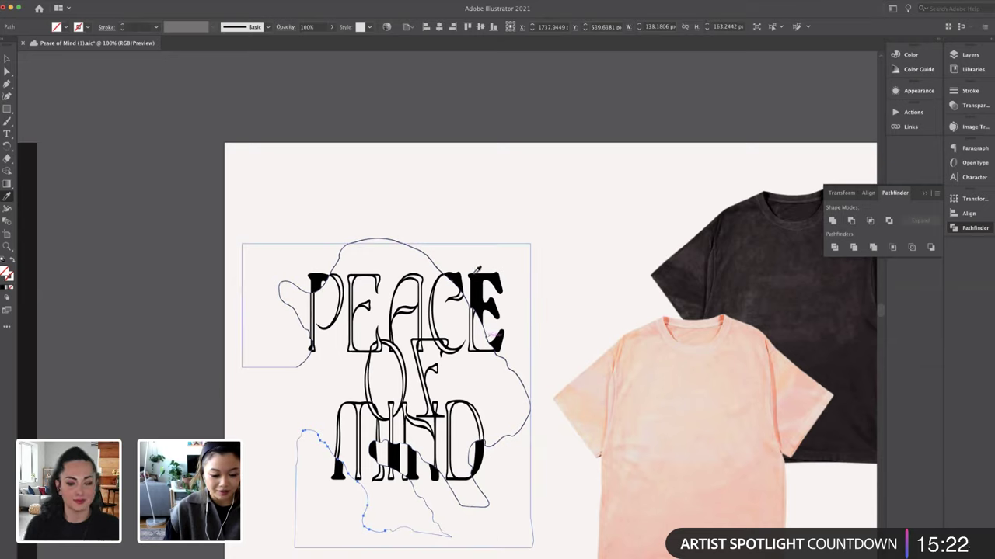
Give the wavy line a black stroke, a different brush, and 0.5 pt weight
{"action": "left_click", "coordinate": [79, 29]}
{"action": "left_click", "coordinate": [24, 44]}
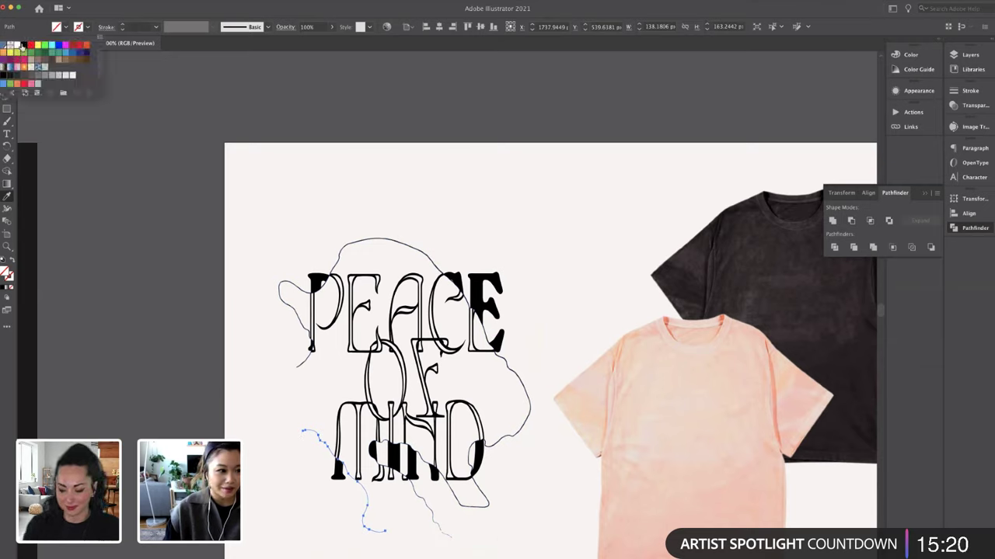
{"action": "left_click", "coordinate": [195, 27]}
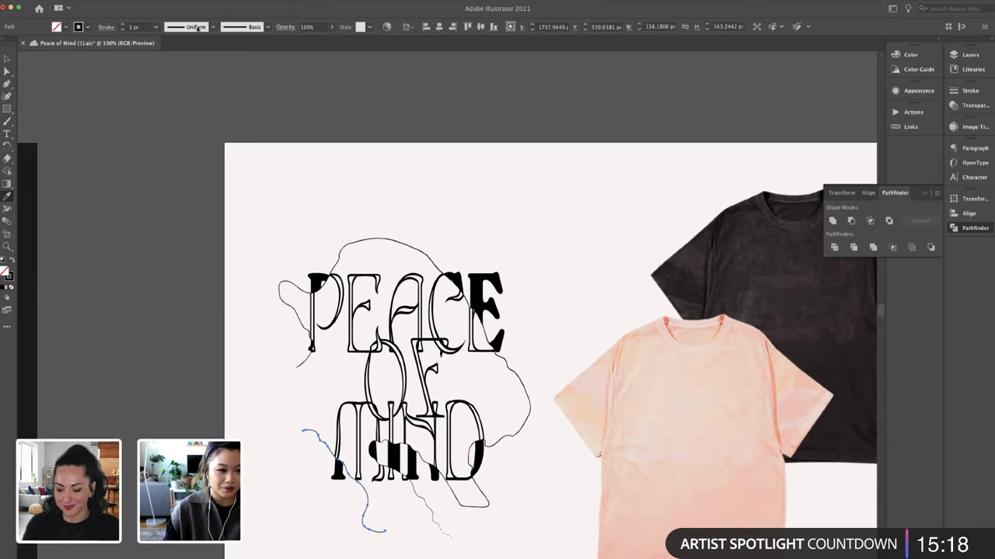
{"action": "left_click", "coordinate": [211, 27]}
{"action": "left_click", "coordinate": [245, 27]}
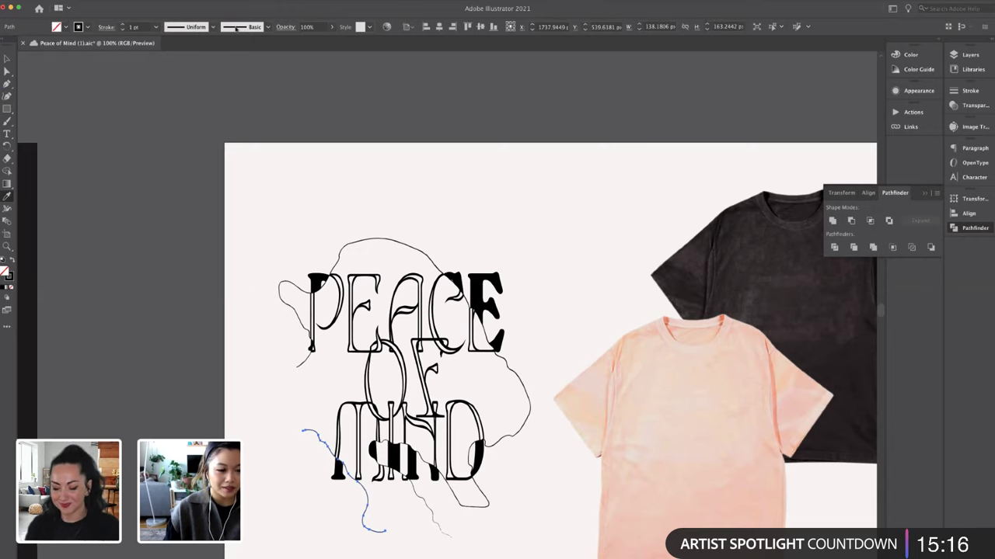
{"action": "left_click", "coordinate": [220, 83]}
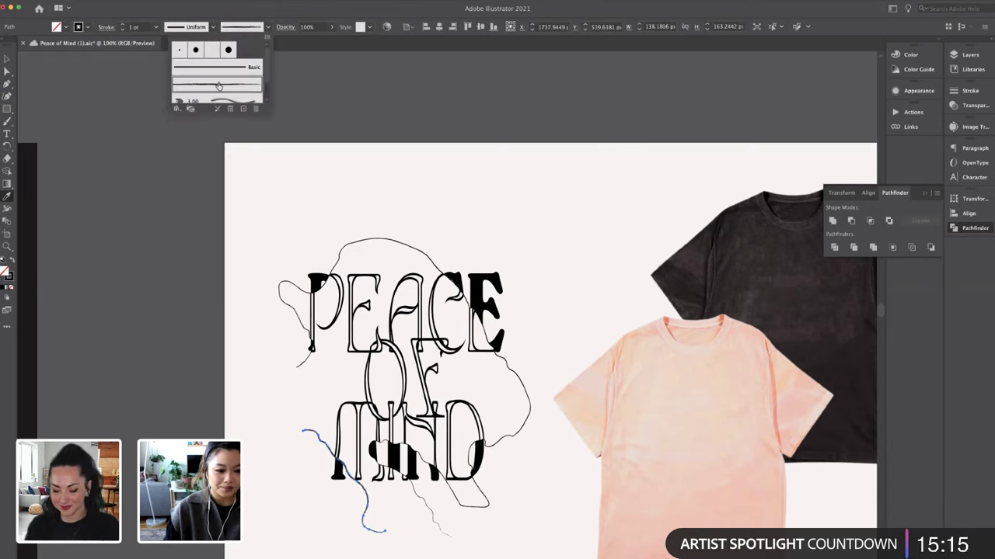
{"action": "left_click", "coordinate": [122, 30]}
{"action": "left_click", "coordinate": [122, 30]}
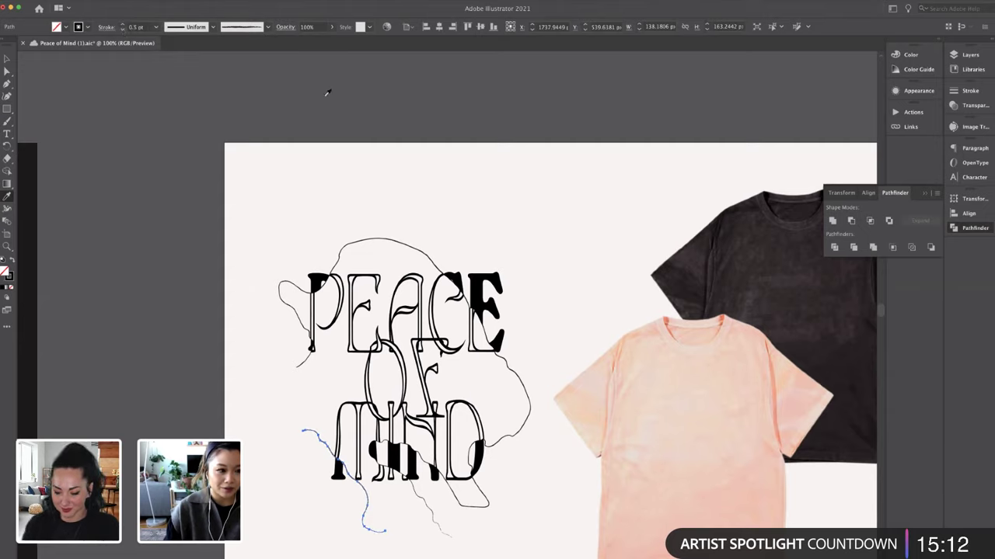
{"action": "key", "text": "v"}
{"action": "left_click", "coordinate": [402, 112]}
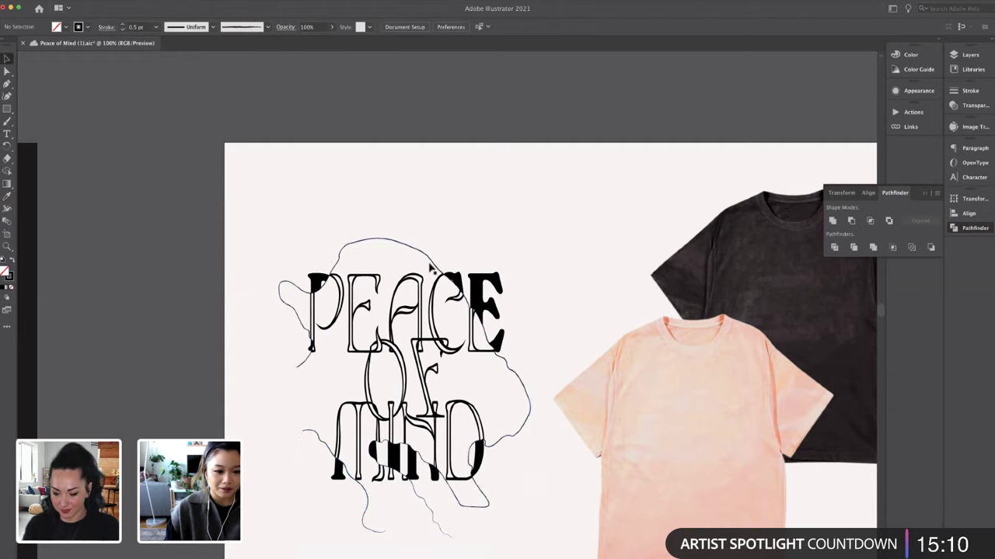
Nudge the clipped lettering group slightly right and reselect the lettering artwork
{"action": "left_click_drag", "start_coordinate": [436, 256], "coordinate": [451, 253]}
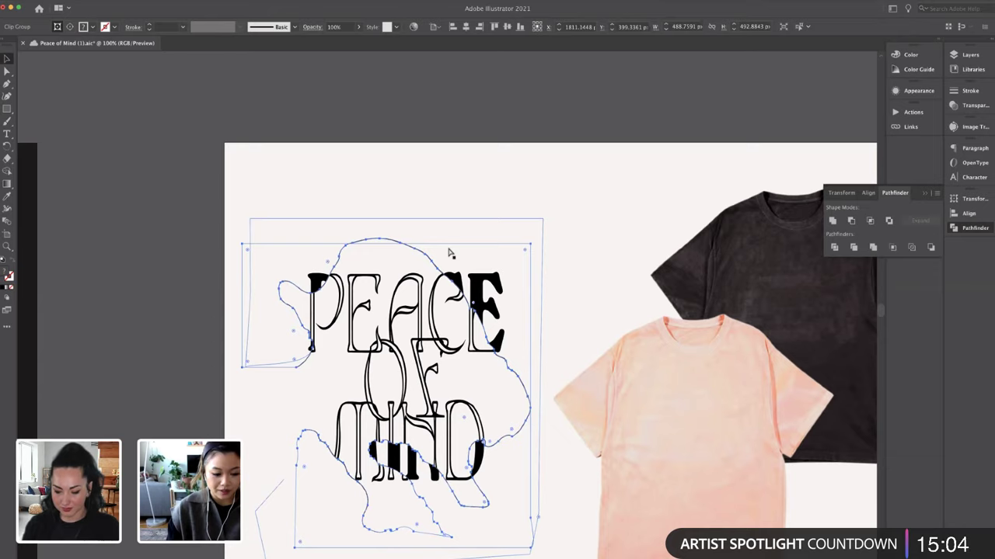
{"action": "left_click", "coordinate": [444, 140]}
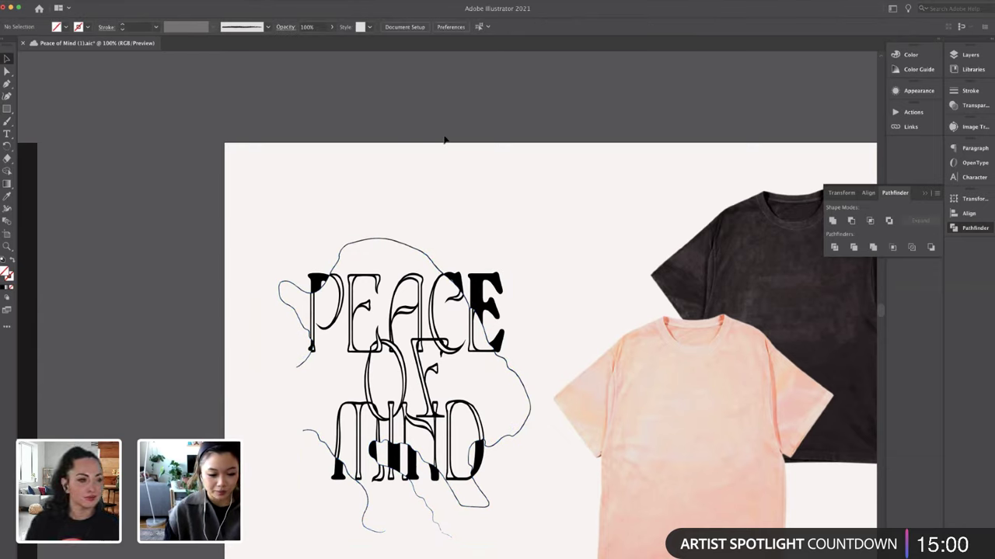
{"action": "scroll", "coordinate": [415, 174], "scroll_direction": "left", "scroll_amount": 3}
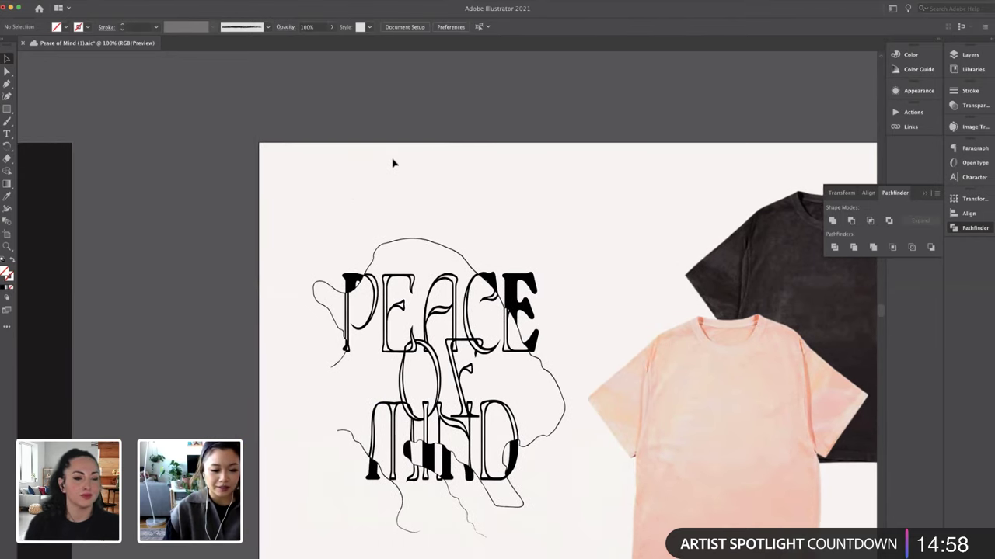
{"action": "scroll", "coordinate": [353, 193], "scroll_direction": "down", "scroll_amount": 3}
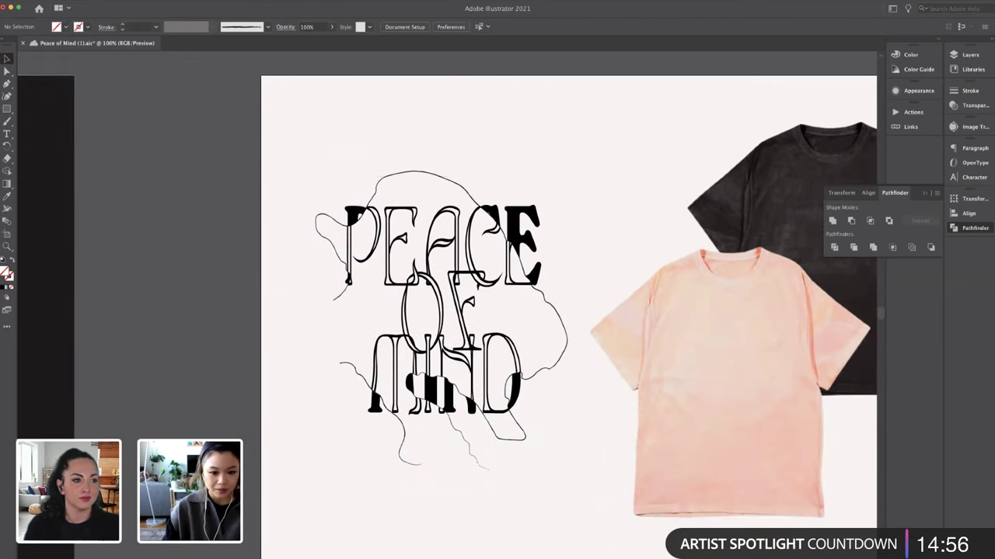
{"action": "scroll", "coordinate": [298, 129], "scroll_direction": "up", "scroll_amount": 1}
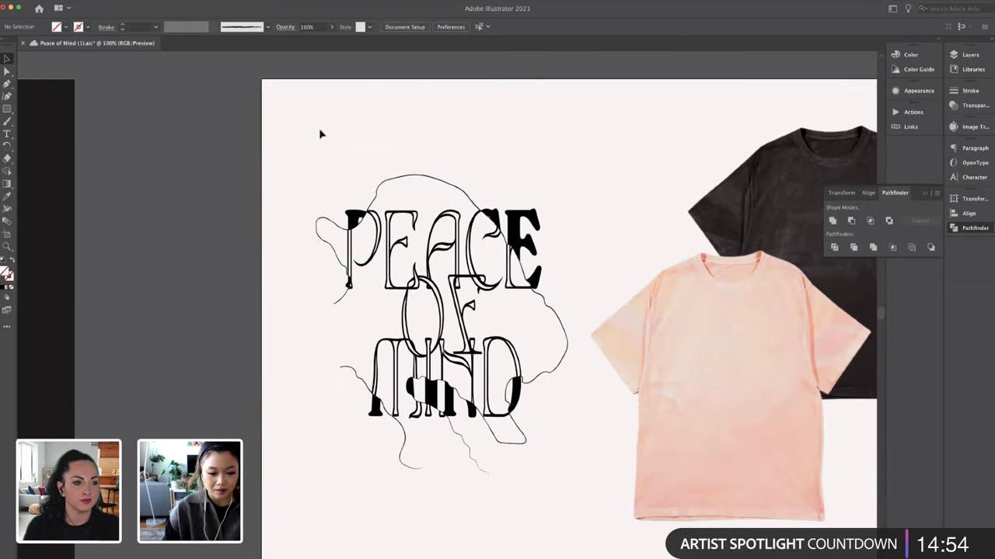
{"action": "left_click_drag", "start_coordinate": [308, 116], "coordinate": [540, 504]}
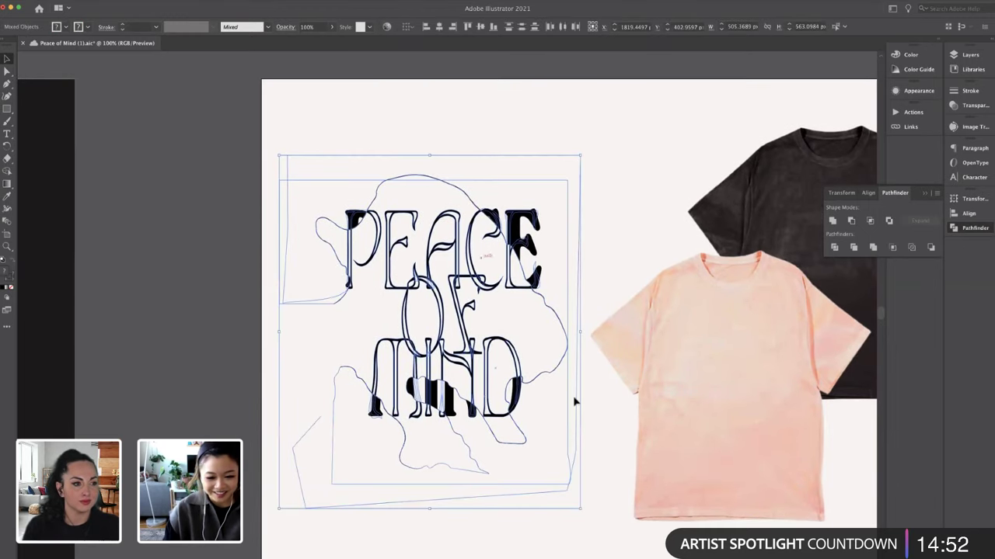
{"action": "scroll", "coordinate": [586, 464], "scroll_direction": "down", "scroll_amount": 2}
{"action": "left_click_drag", "start_coordinate": [580, 471], "coordinate": [598, 490]}
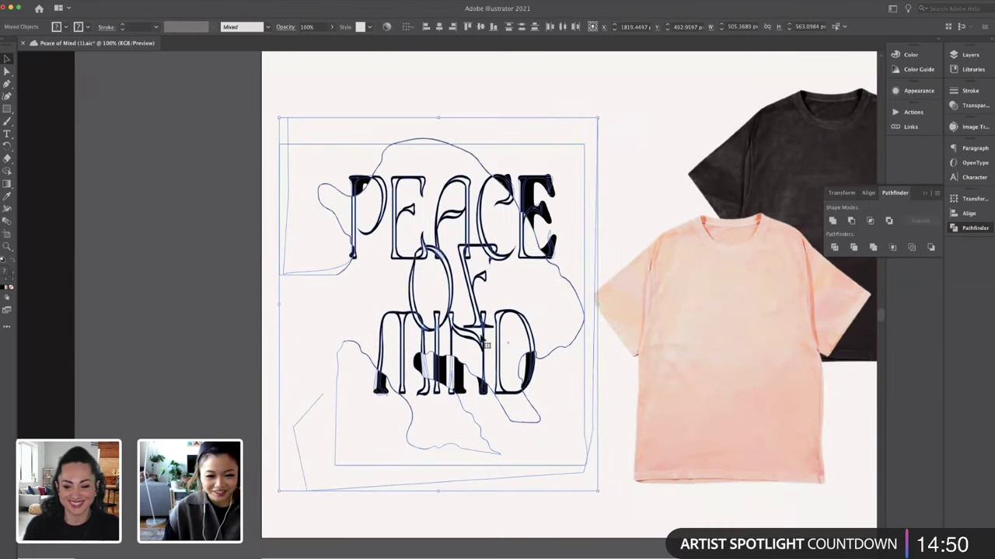
{"action": "left_click", "coordinate": [238, 417]}
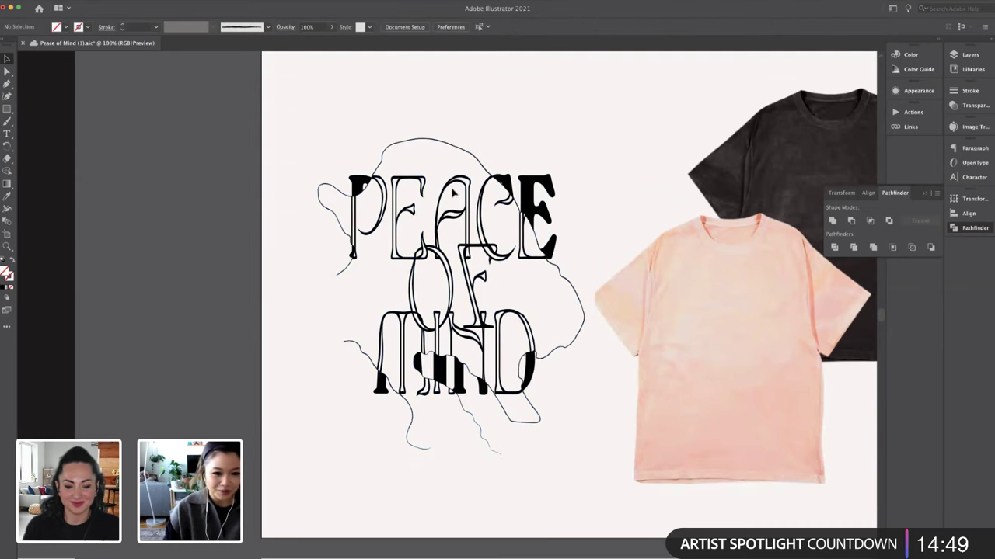
{"action": "left_click", "coordinate": [449, 146]}
Enter the clipped lettering group and select the blob outline inside it
{"action": "double_click", "coordinate": [426, 143]}
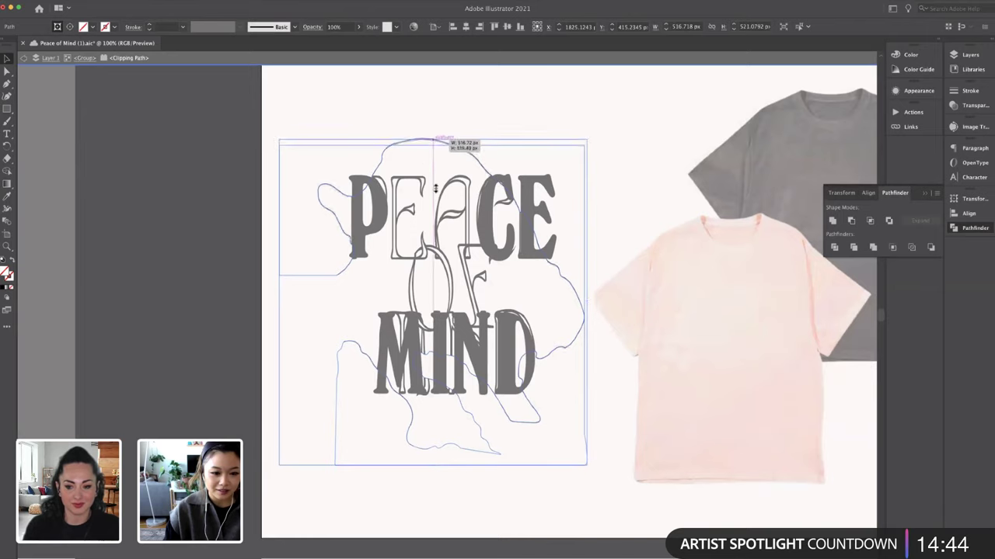
{"action": "left_click", "coordinate": [444, 146]}
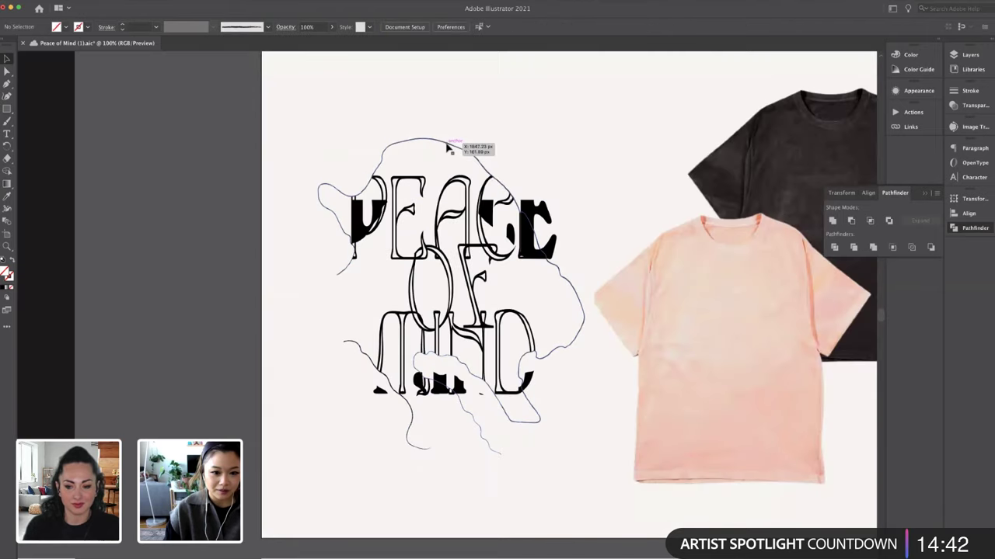
{"action": "left_click", "coordinate": [446, 145]}
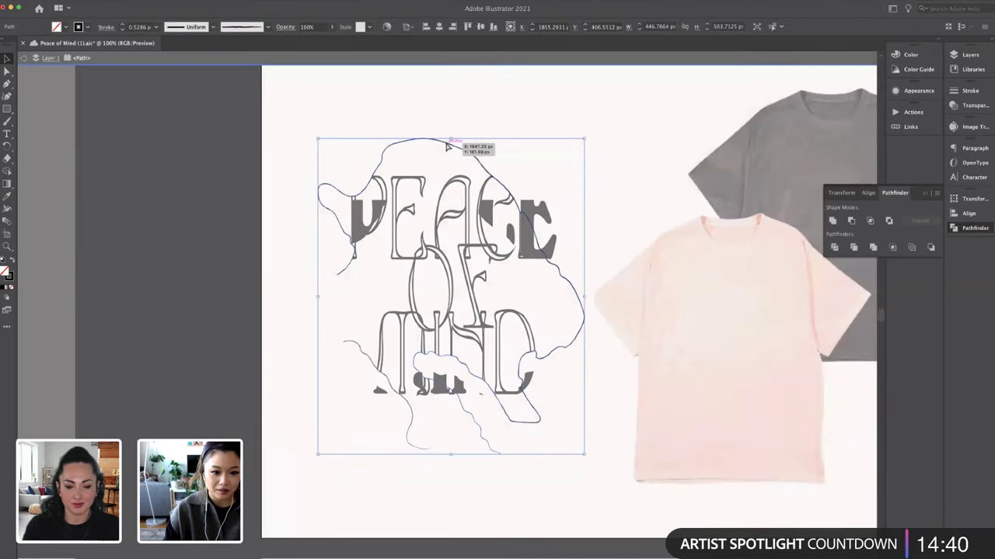
{"action": "double_click", "coordinate": [459, 106]}
Shift the artwork slightly up, then draw a thin freehand line looping around it
{"action": "double_click", "coordinate": [373, 233]}
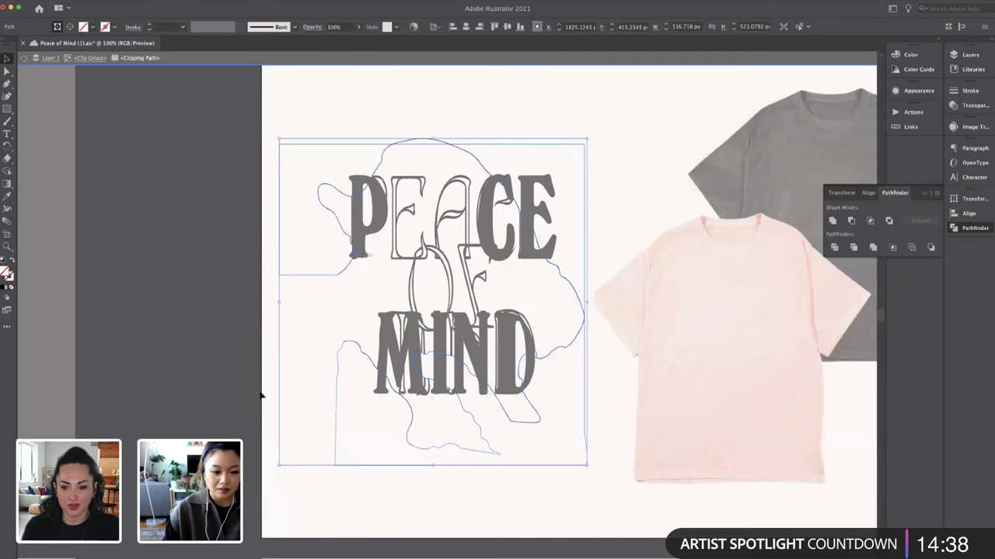
{"action": "double_click", "coordinate": [232, 394]}
{"action": "left_click", "coordinate": [344, 271]}
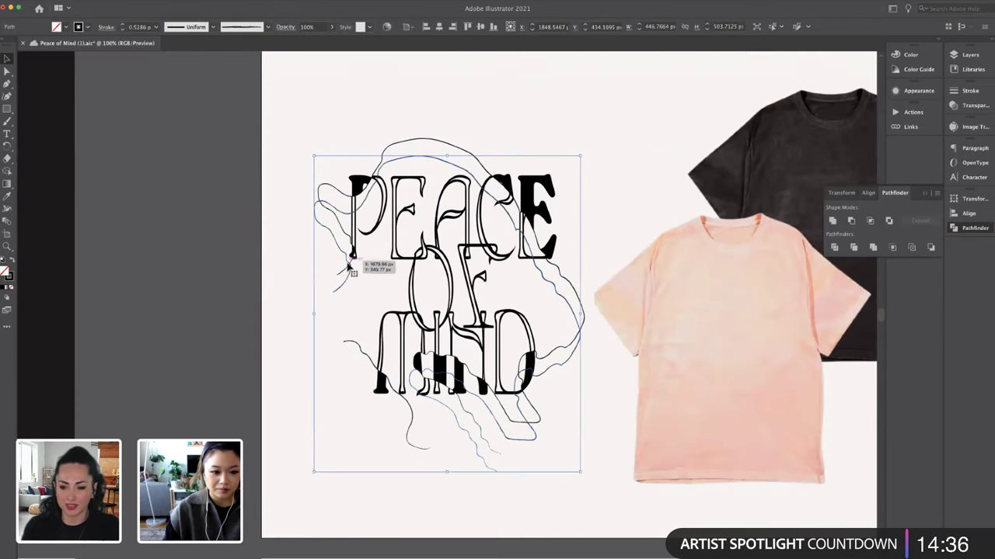
{"action": "left_click_drag", "start_coordinate": [345, 289], "coordinate": [347, 270]}
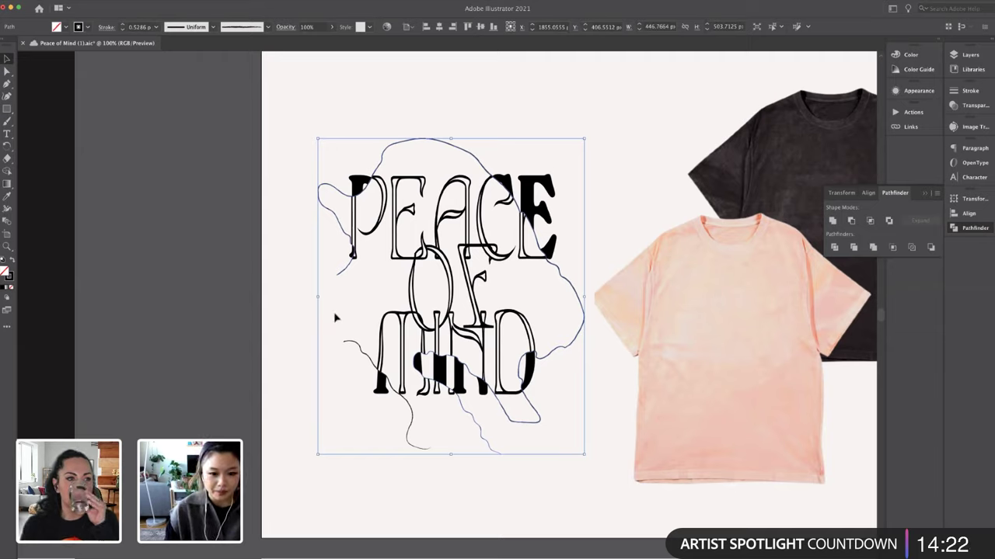
{"action": "key", "text": "ctrl+z"}
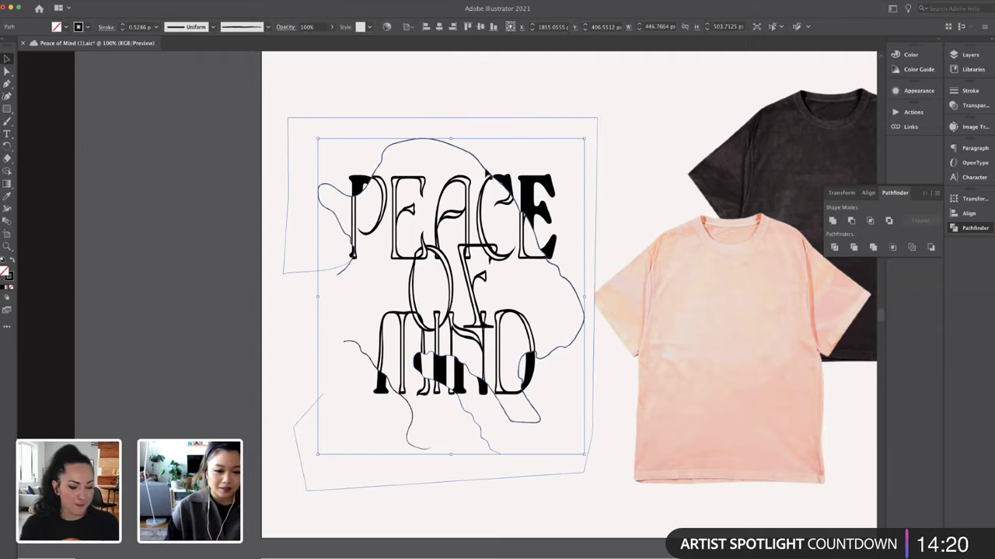
{"action": "key", "text": "ctrl+z"}
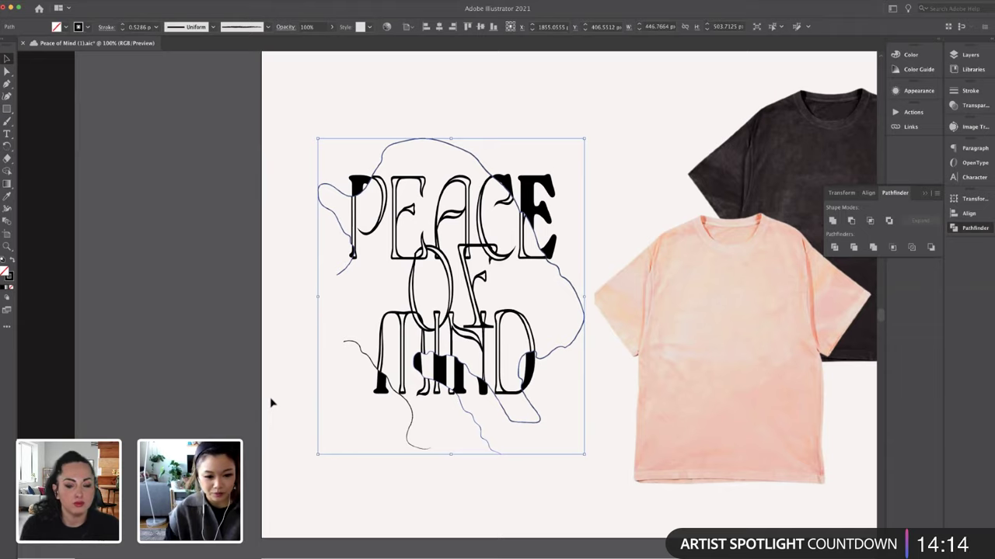
{"action": "mouse_move", "coordinate": [323, 395]}
{"action": "left_mouse_down"}
{"action": "mouse_move", "coordinate": [318, 266]}
{"action": "mouse_move", "coordinate": [327, 310]}
{"action": "left_mouse_up"}
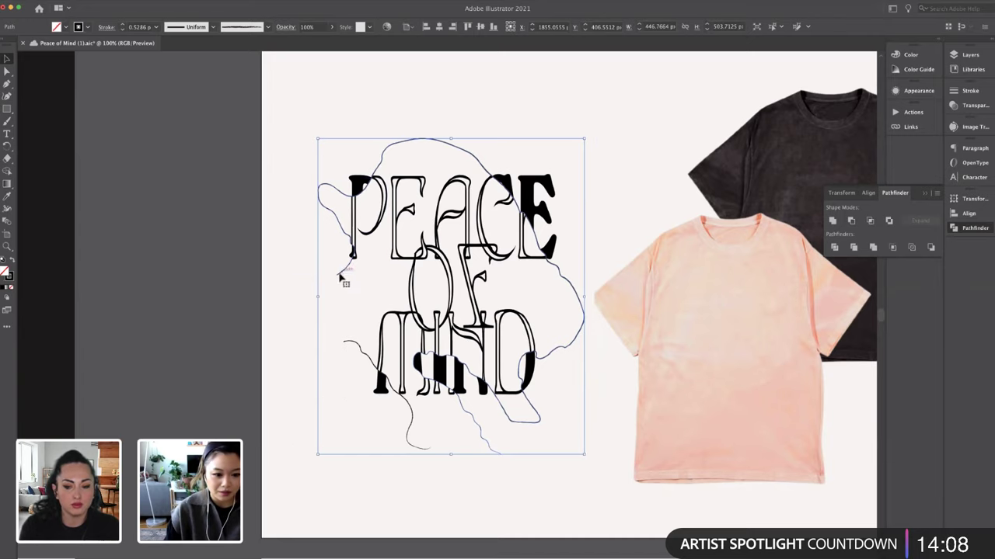
Fill the freehand line with placeholder text using Type on a Path, then view all artboards
{"action": "key", "text": "t"}
{"action": "left_click", "coordinate": [340, 270]}
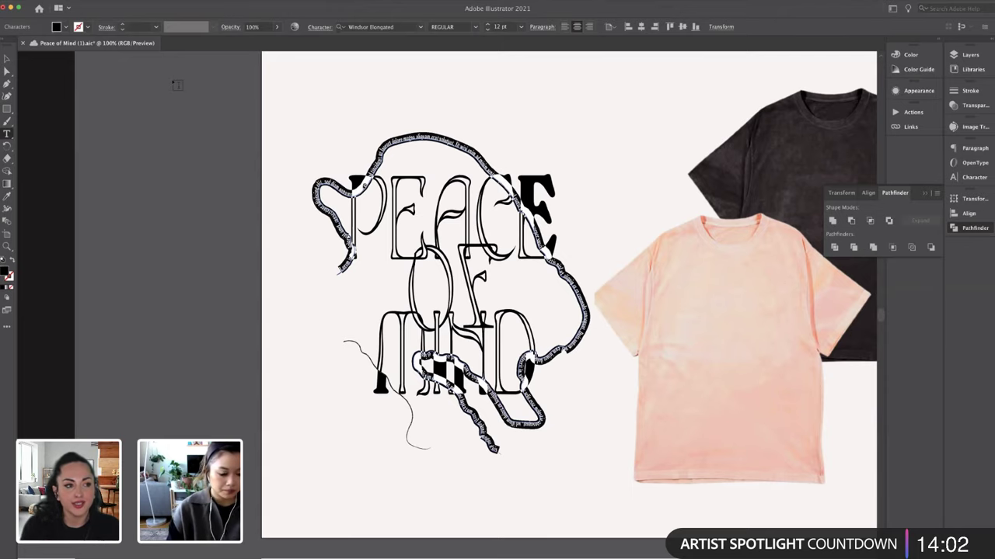
{"action": "key", "text": "Escape"}
{"action": "scroll", "coordinate": [454, 210], "scroll_direction": "left", "scroll_amount": 10}
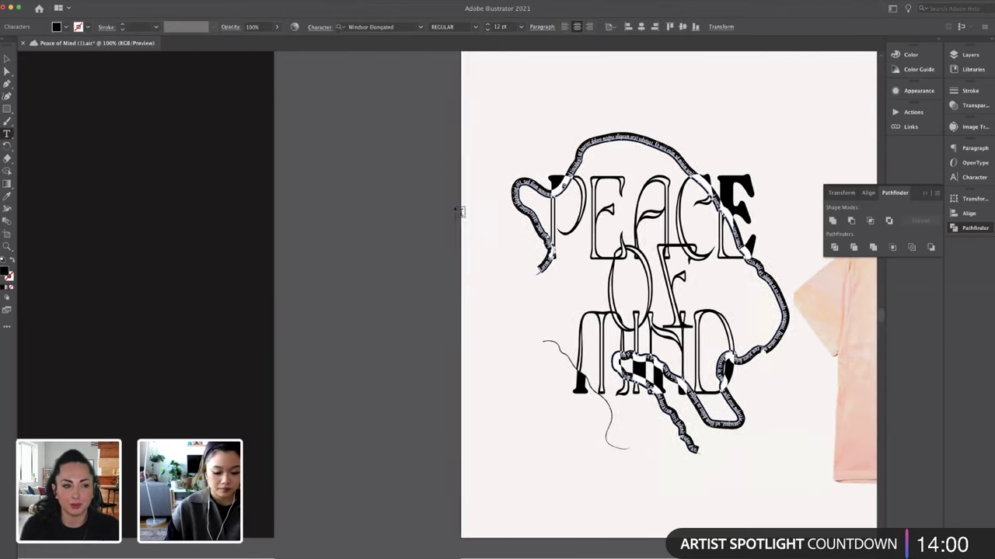
{"action": "key", "text": "super+minus"}
{"action": "key", "text": "super+minus"}
{"action": "key", "text": "super+minus"}
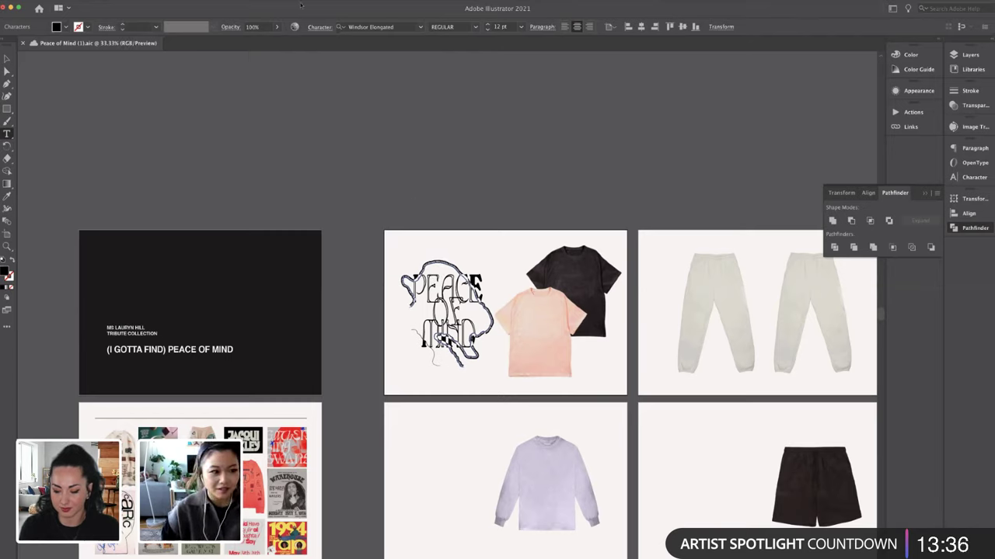
Nudge the text-covered path into place, zoom to 100%, and select all its path text
{"action": "key", "text": "Escape"}
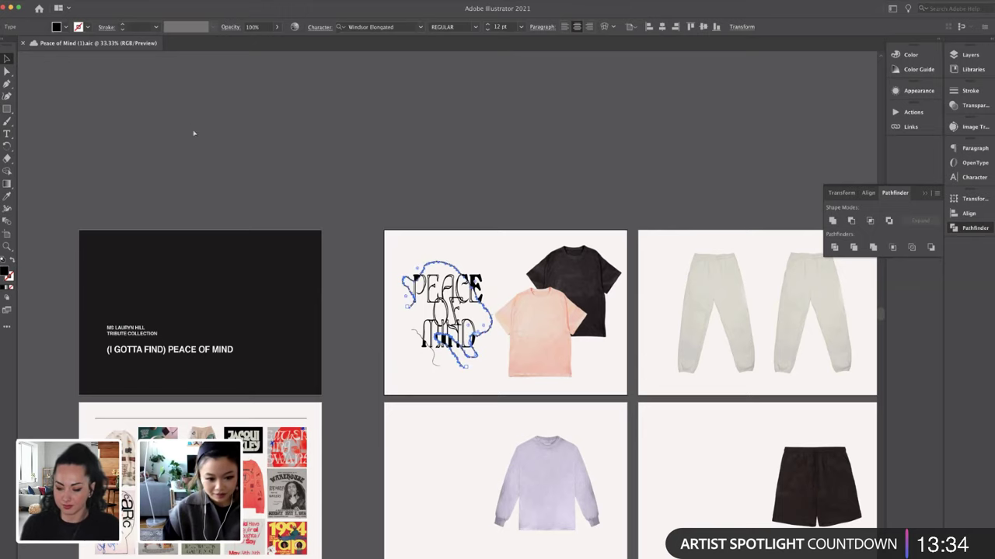
{"action": "key", "text": "super+equal"}
{"action": "key", "text": "super+equal"}
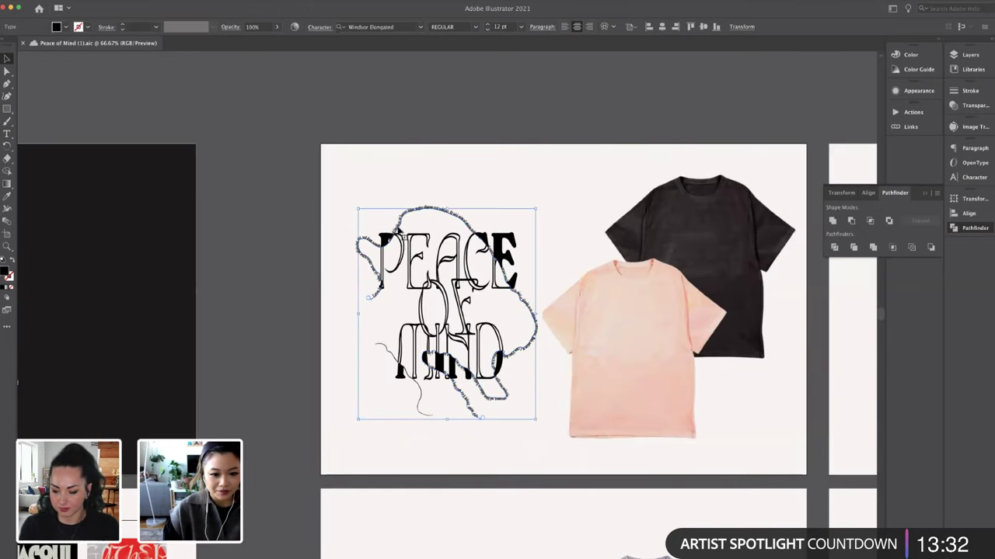
{"action": "mouse_move", "coordinate": [401, 231]}
{"action": "left_mouse_down"}
{"action": "mouse_move", "coordinate": [378, 156]}
{"action": "mouse_move", "coordinate": [390, 234]}
{"action": "mouse_move", "coordinate": [416, 229]}
{"action": "left_mouse_up"}
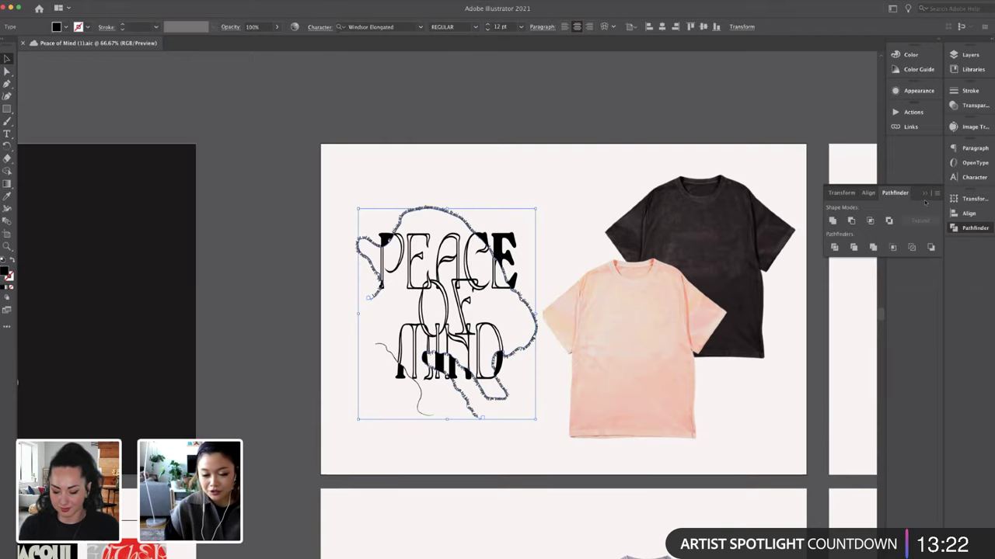
{"action": "key", "text": "super+equal"}
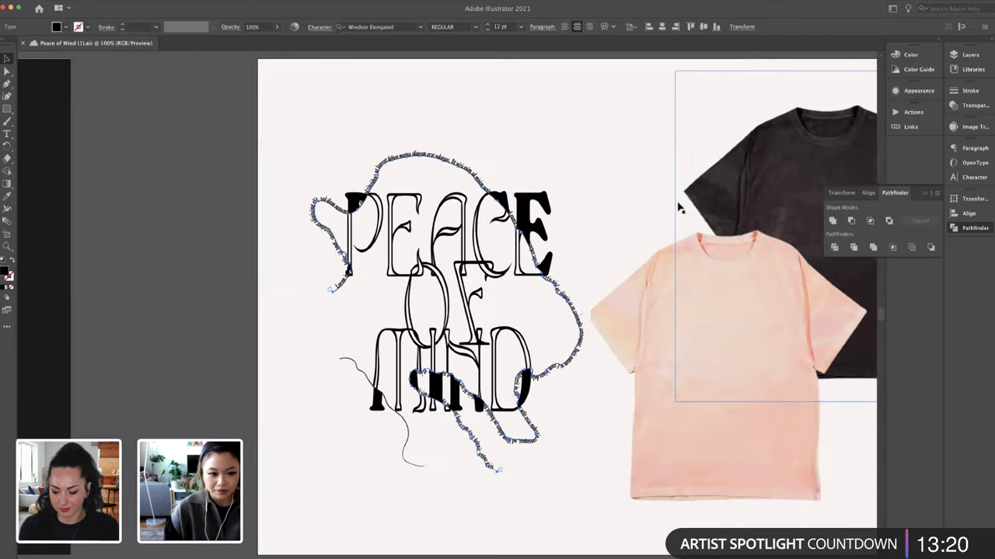
{"action": "double_click", "coordinate": [447, 258]}
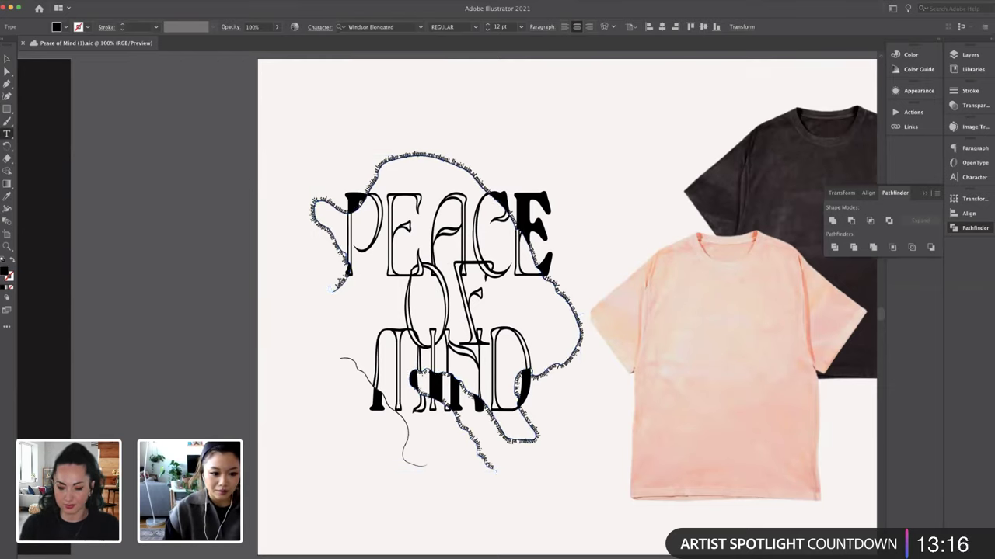
{"action": "key", "text": "super+a"}
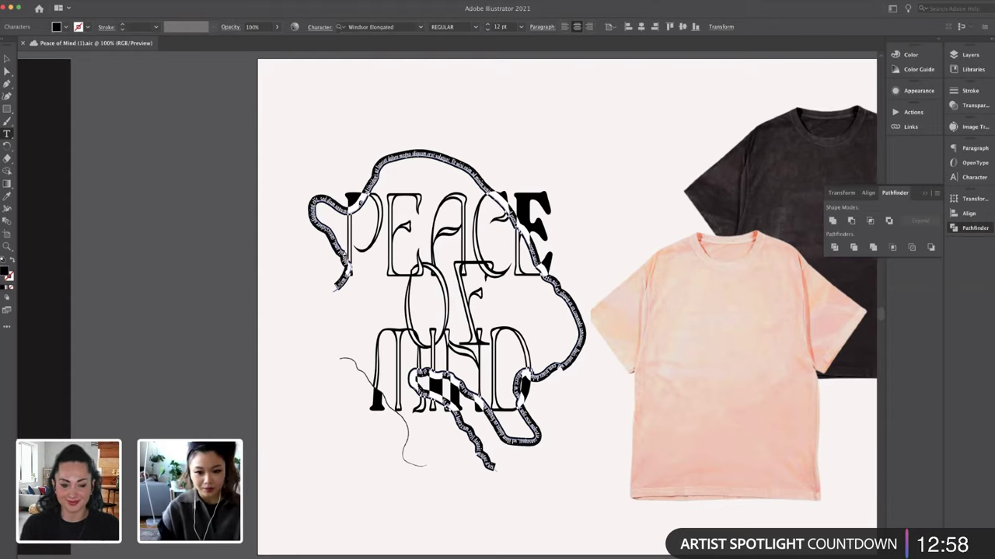
Type the I GOTTA FIND text on the wavy path and set it in Helvetica Bold
{"action": "key", "text": "super+z"}
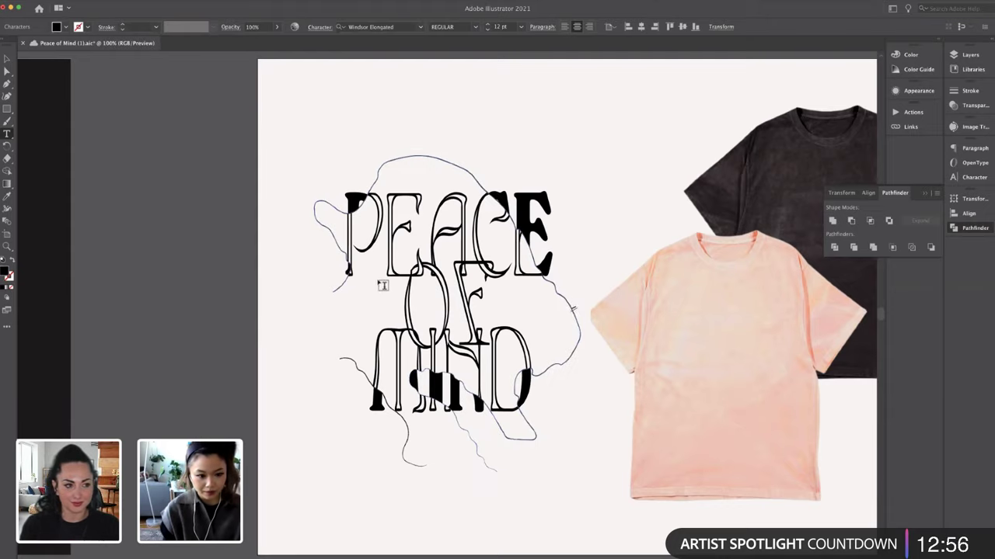
{"action": "type", "text": "fi life"}
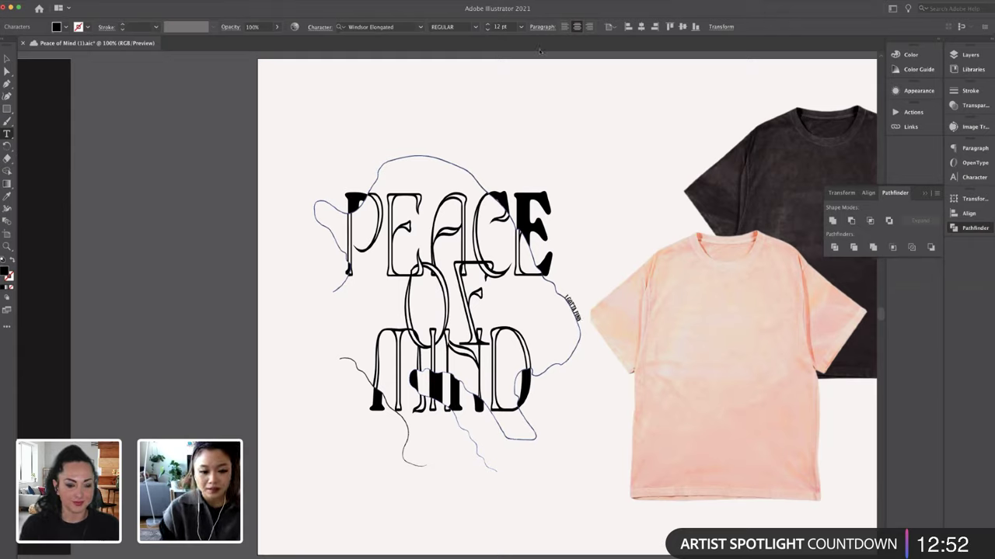
{"action": "key", "text": "super+a"}
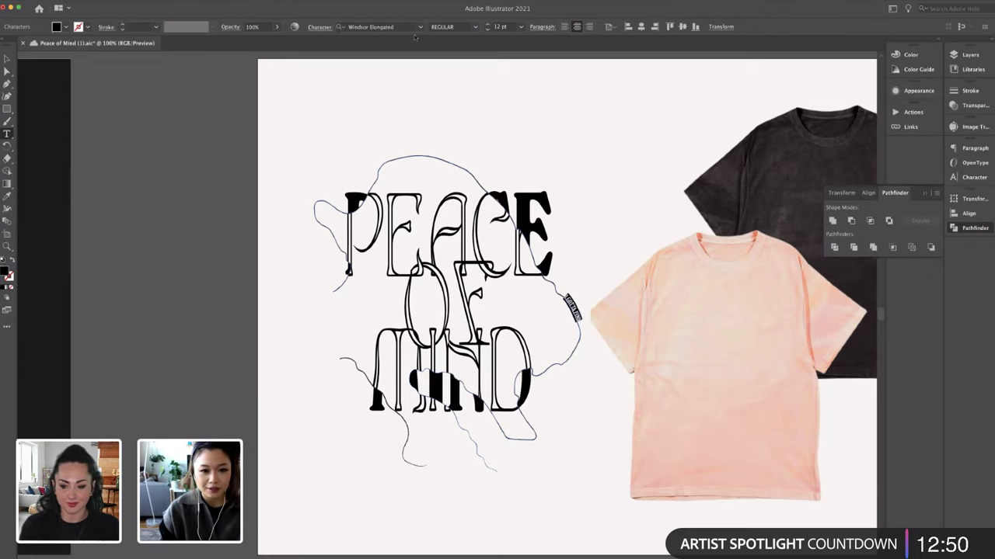
{"action": "left_click", "coordinate": [401, 28]}
{"action": "type", "text": "HELVETI"}
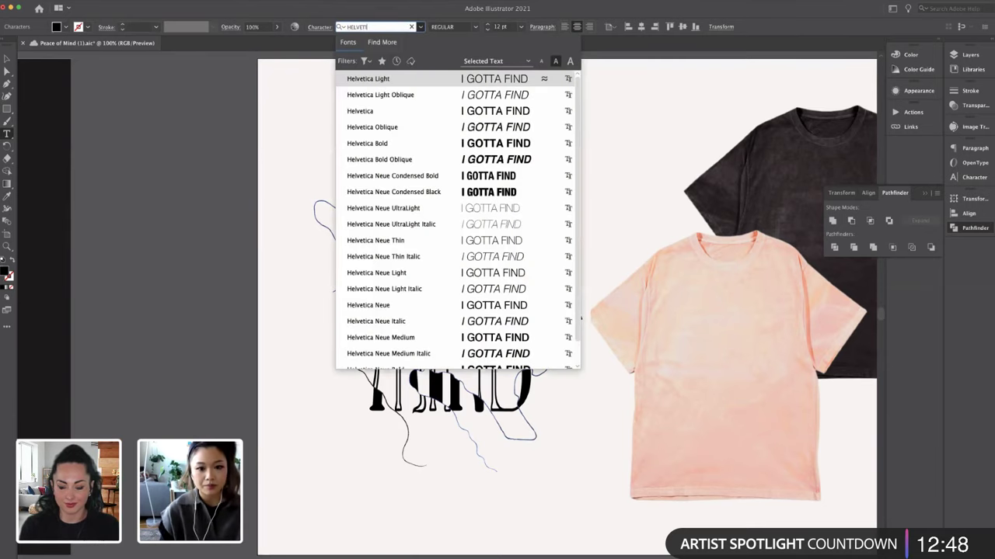
{"action": "key", "text": "Down"}
{"action": "key", "text": "Down"}
{"action": "key", "text": "Down"}
{"action": "key", "text": "Down"}
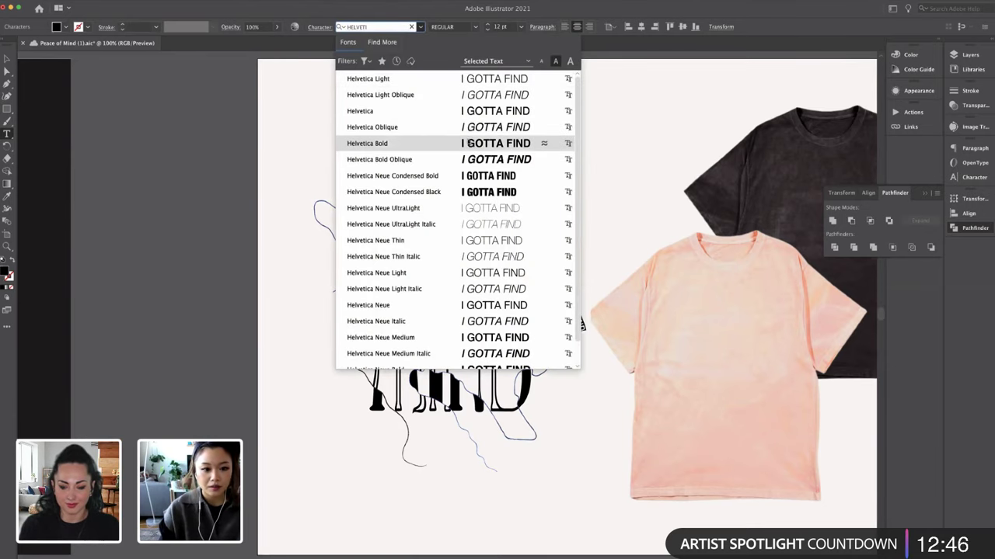
{"action": "key", "text": "Return"}
Left-align the path text so it starts at the path's left end, and shrink it to 6 pt
{"action": "left_click", "coordinate": [7, 59]}
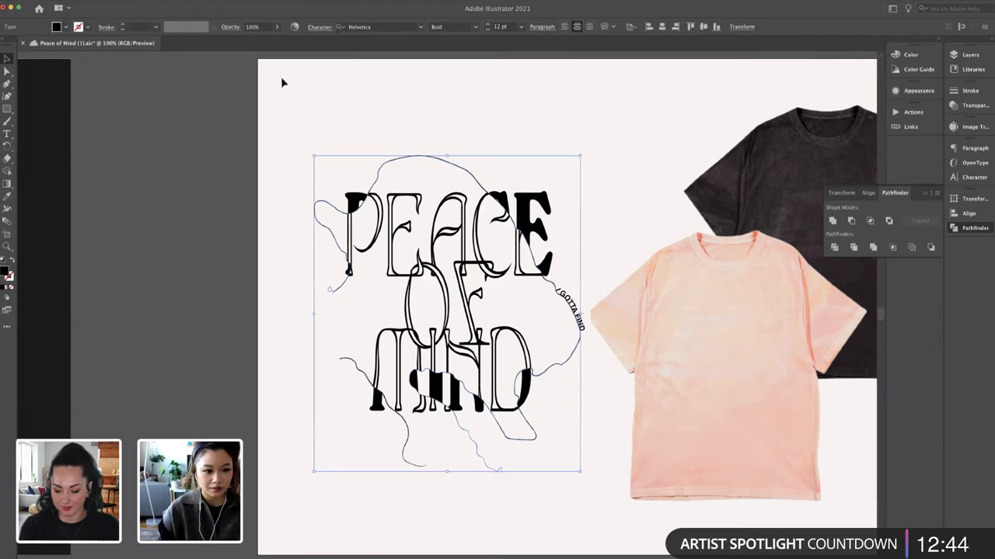
{"action": "left_click", "coordinate": [239, 71]}
{"action": "left_click_drag", "start_coordinate": [285, 137], "coordinate": [599, 533]}
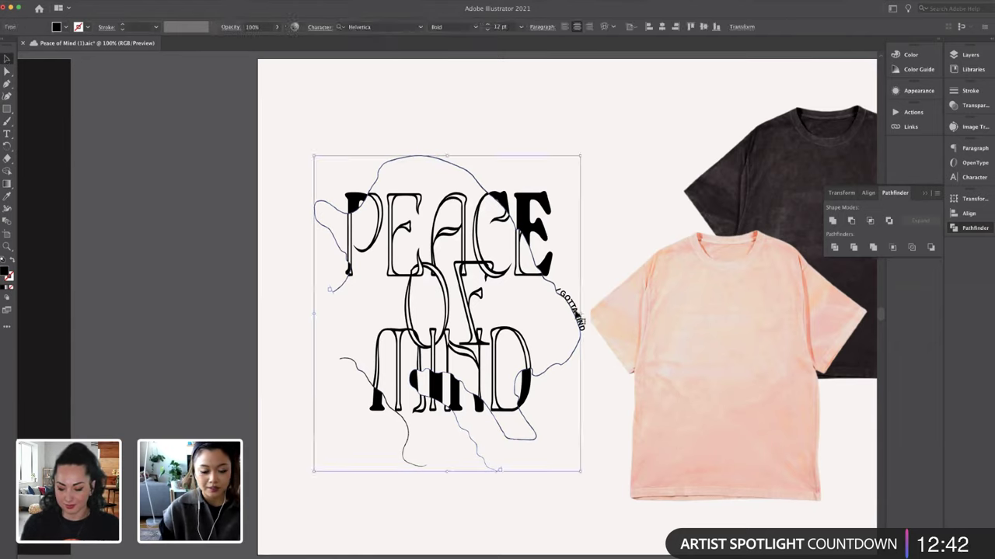
{"action": "left_click", "coordinate": [565, 27]}
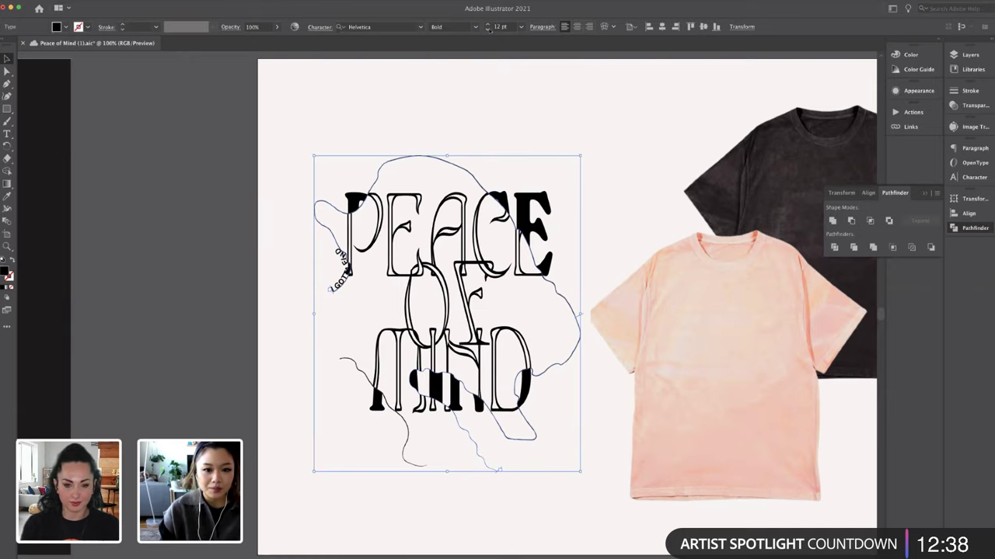
{"action": "left_click", "coordinate": [488, 29]}
{"action": "left_click", "coordinate": [488, 29]}
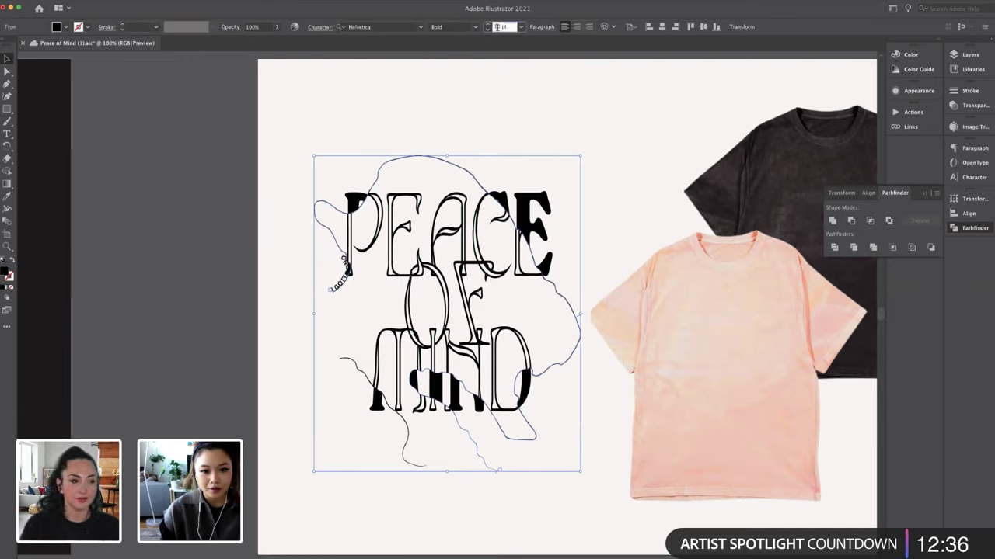
{"action": "left_click", "coordinate": [488, 30]}
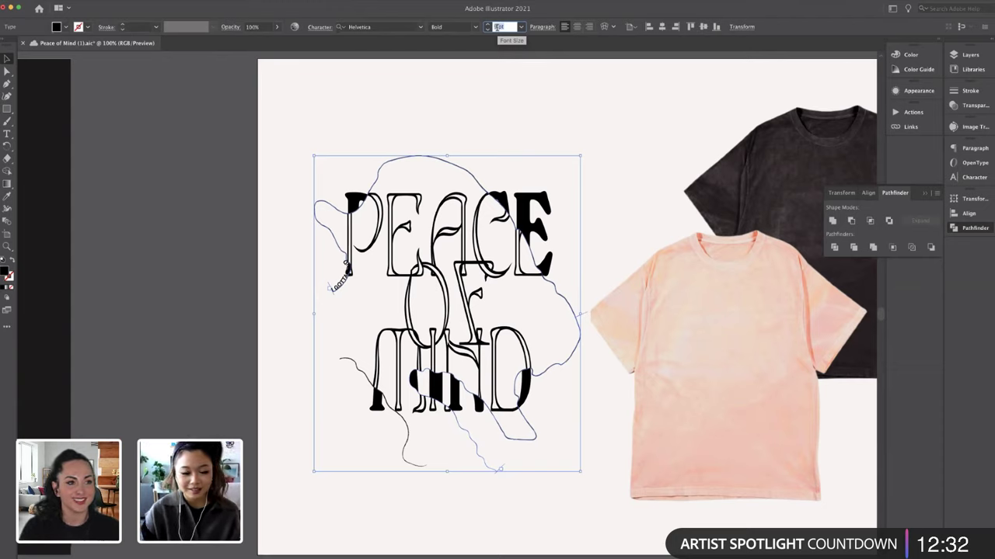
{"action": "key", "text": "Down"}
{"action": "key", "text": "Down"}
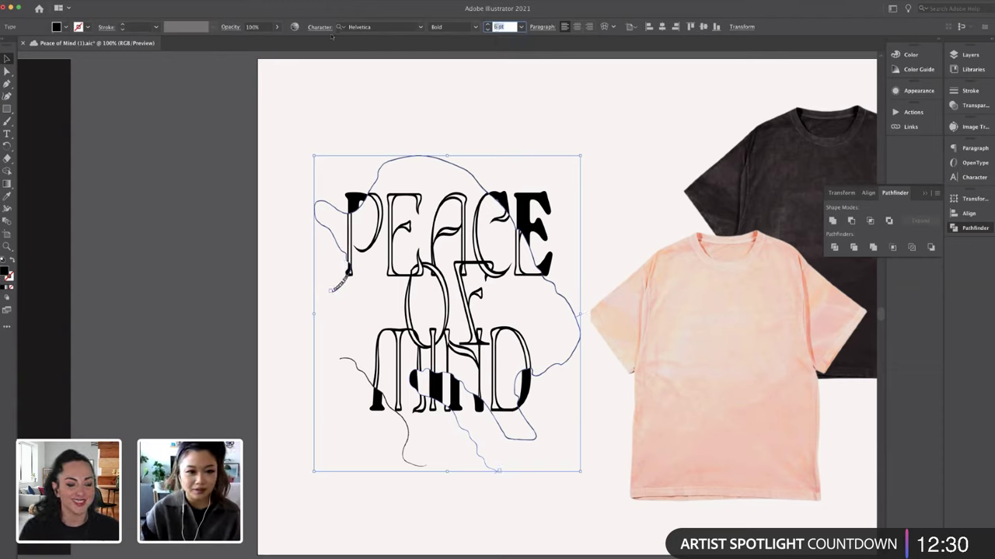
Check the letter spacing in the character settings without changes, then reselect the I GOTTA FIND text
{"action": "left_click", "coordinate": [324, 29]}
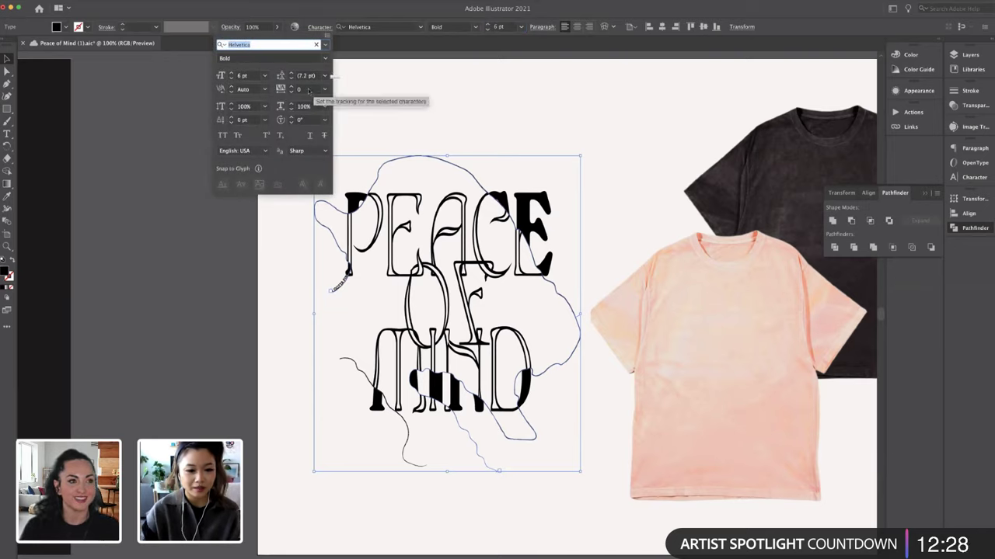
{"action": "left_click", "coordinate": [307, 89]}
{"action": "double_click", "coordinate": [308, 89]}
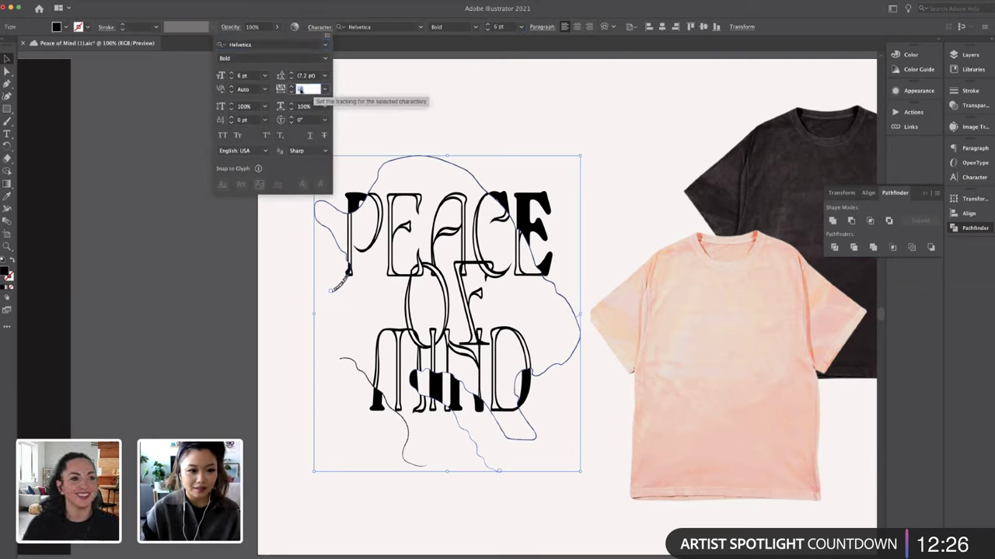
{"action": "key", "text": "Escape"}
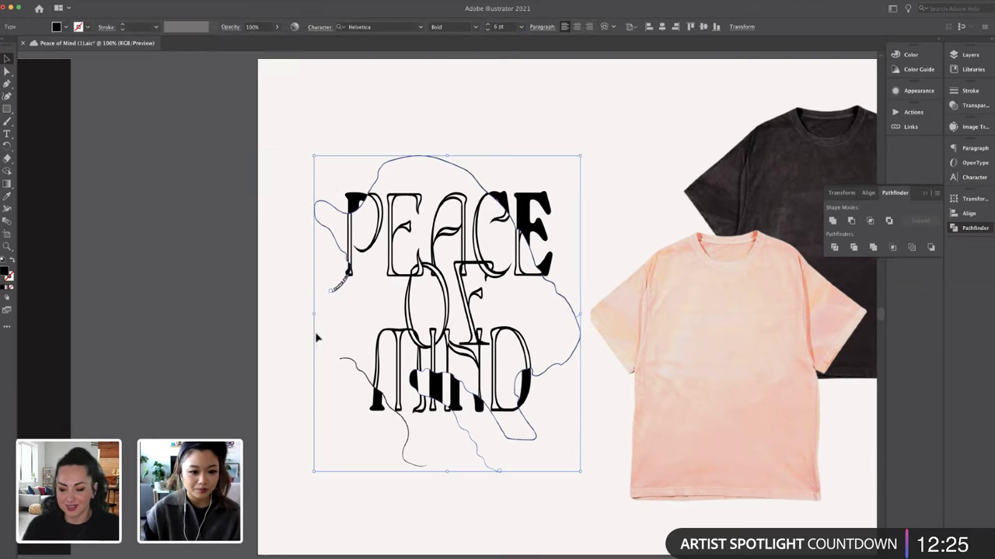
{"action": "left_click", "coordinate": [338, 292]}
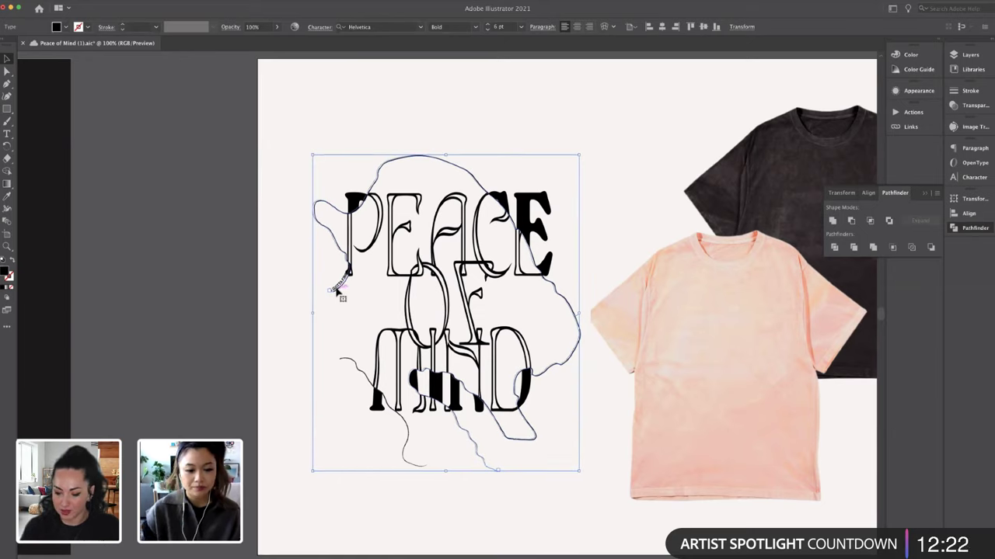
Set the selected artwork's width to 449 pt
{"action": "left_click", "coordinate": [965, 199]}
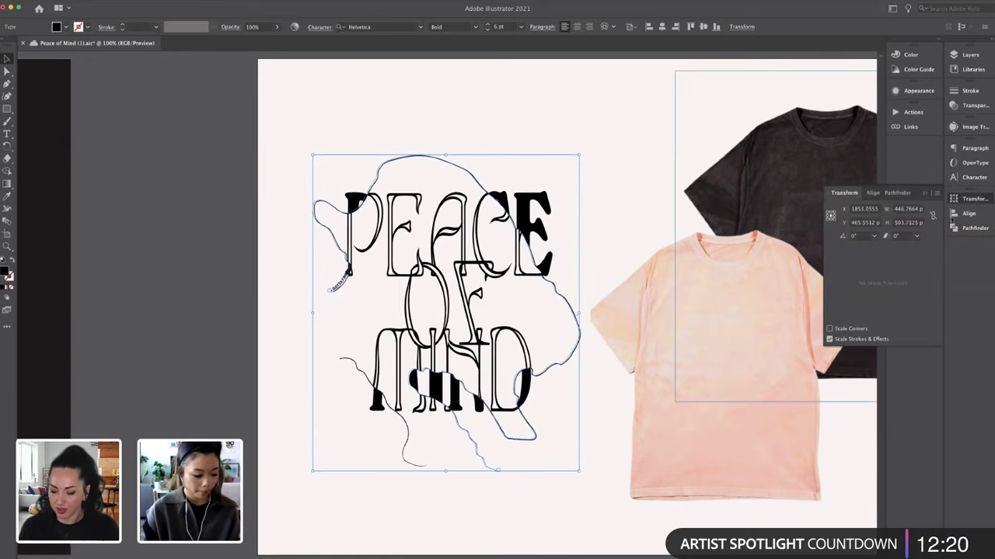
{"action": "left_click", "coordinate": [907, 209]}
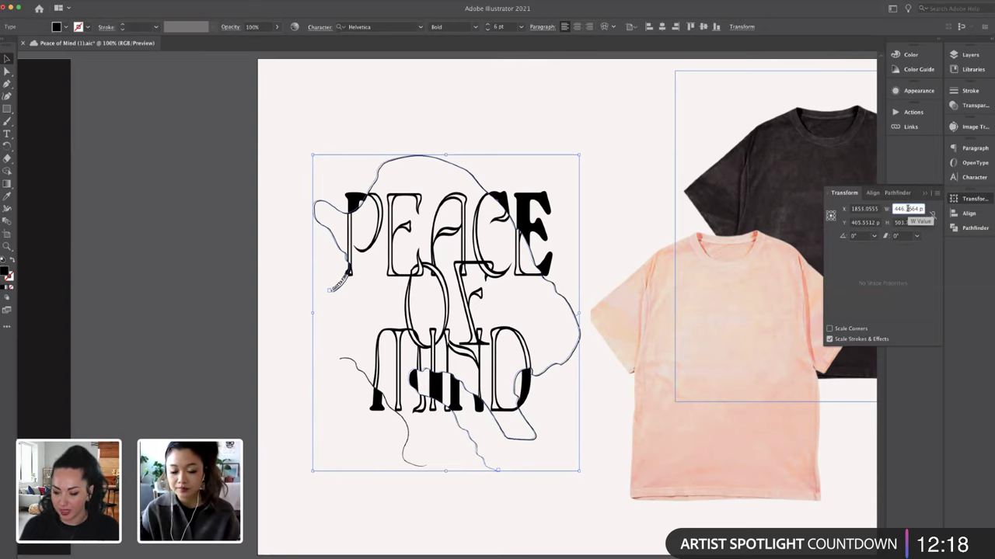
{"action": "type", "text": "449"}
{"action": "key", "text": "Return"}
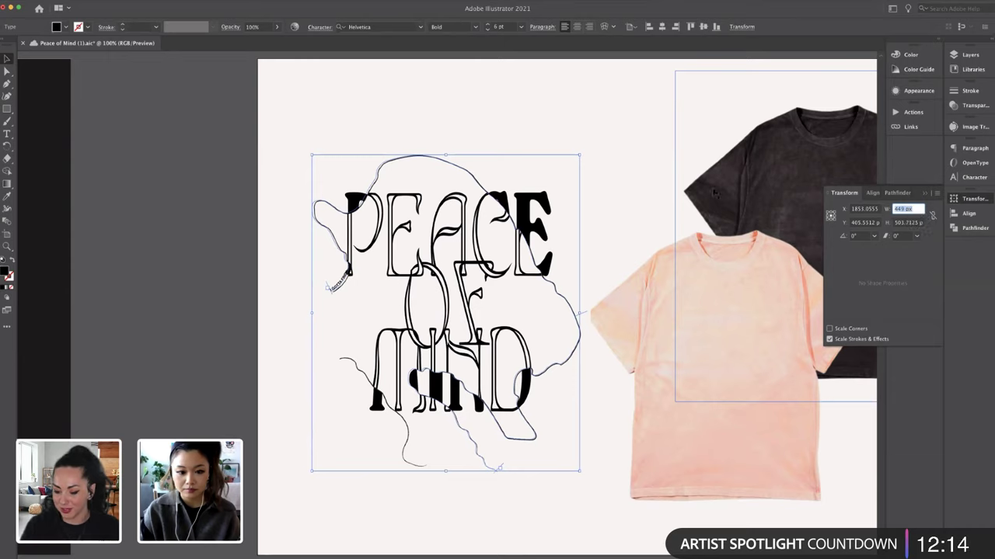
Give the selected lettering paths a black stroke and bring up the Stroke settings
{"action": "left_click", "coordinate": [504, 105]}
{"action": "left_click", "coordinate": [353, 281]}
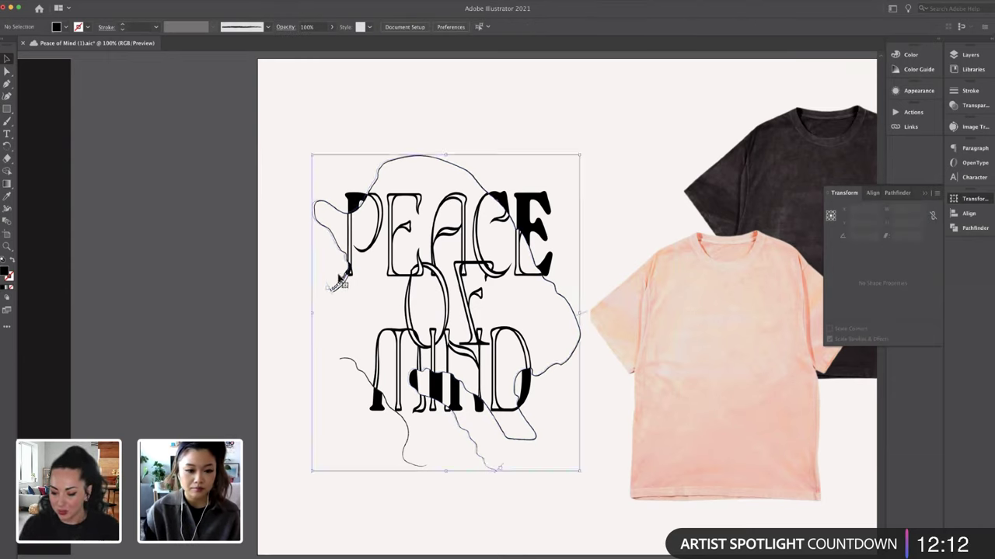
{"action": "left_click", "coordinate": [56, 26]}
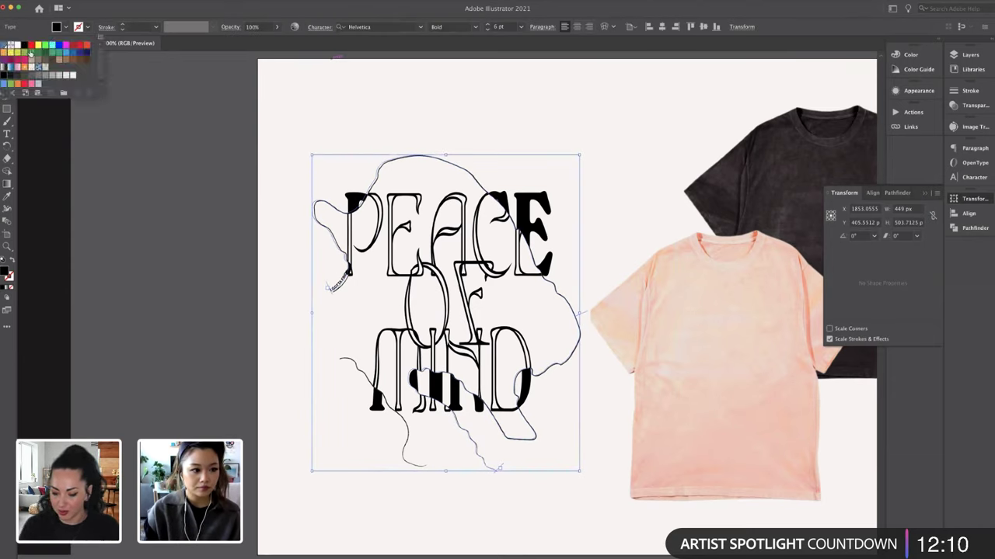
{"action": "left_click", "coordinate": [24, 46]}
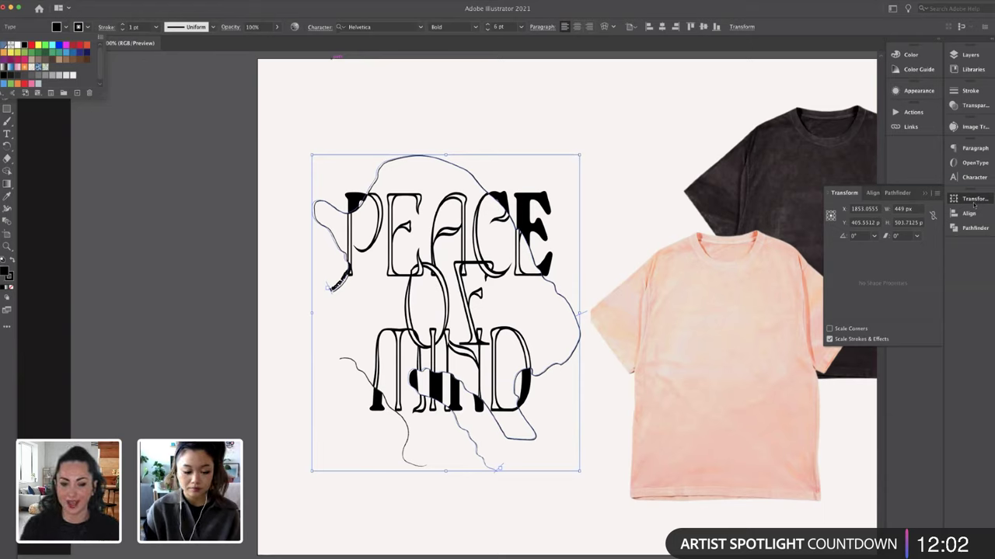
{"action": "key", "text": "Escape"}
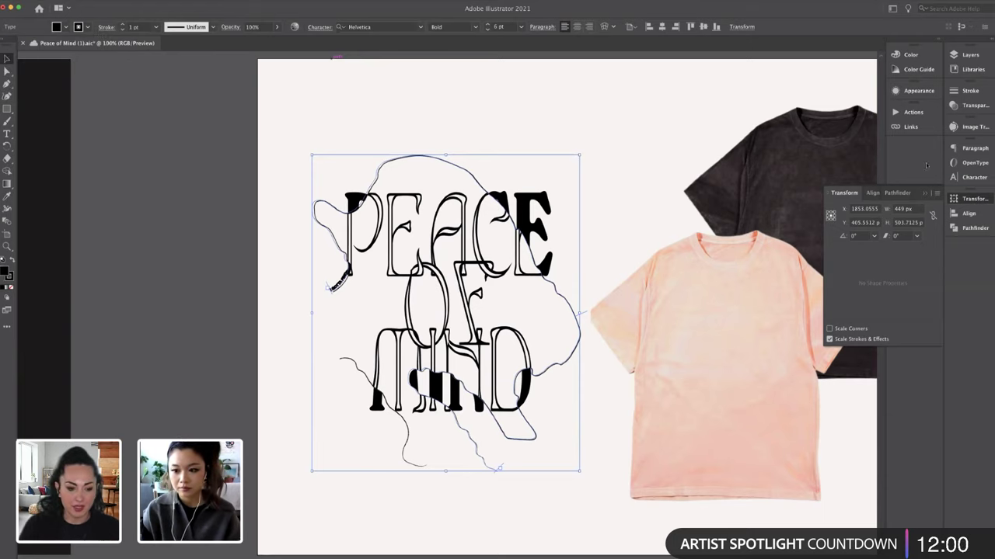
{"action": "left_click", "coordinate": [961, 93]}
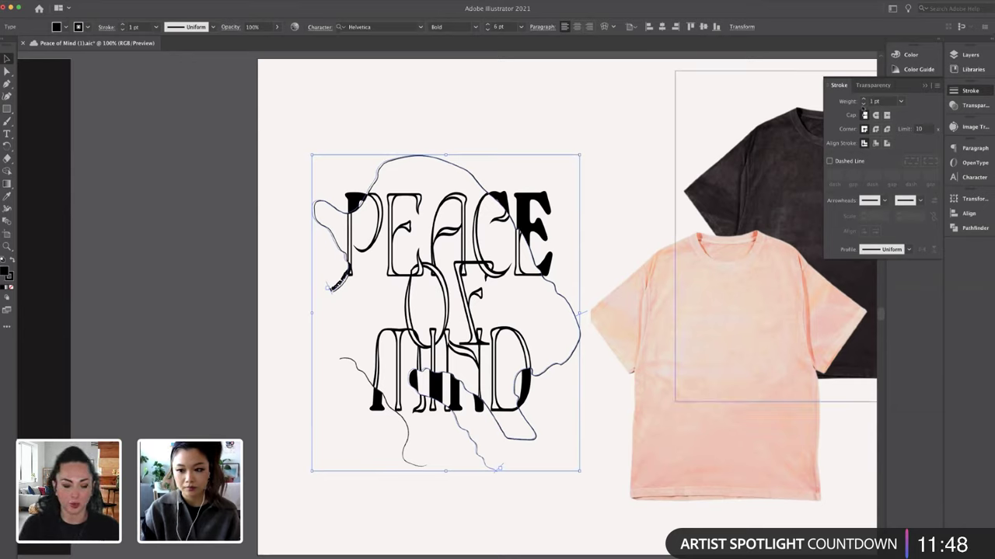
Reselect the lettering artwork rather than the white shape behind it
{"action": "left_click", "coordinate": [447, 124]}
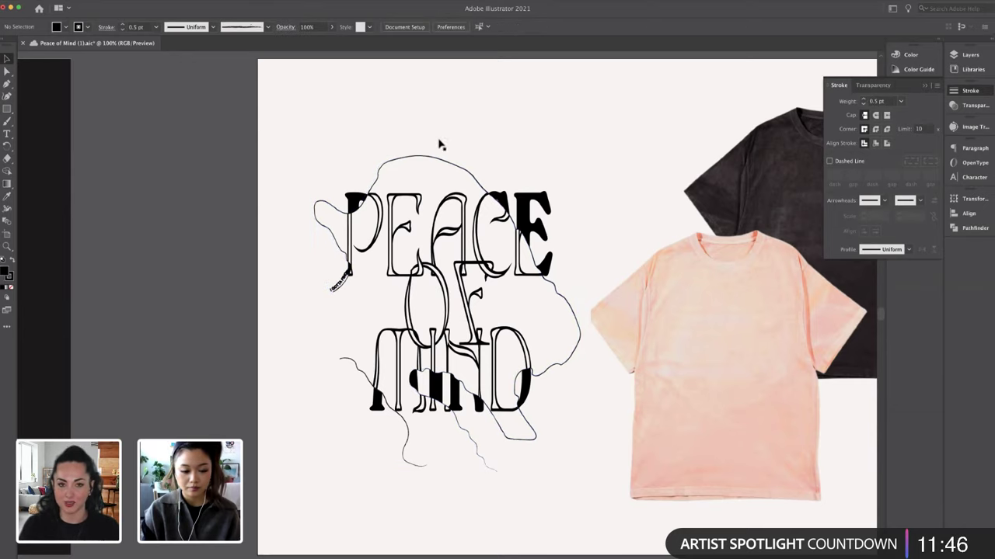
{"action": "left_click", "coordinate": [341, 293]}
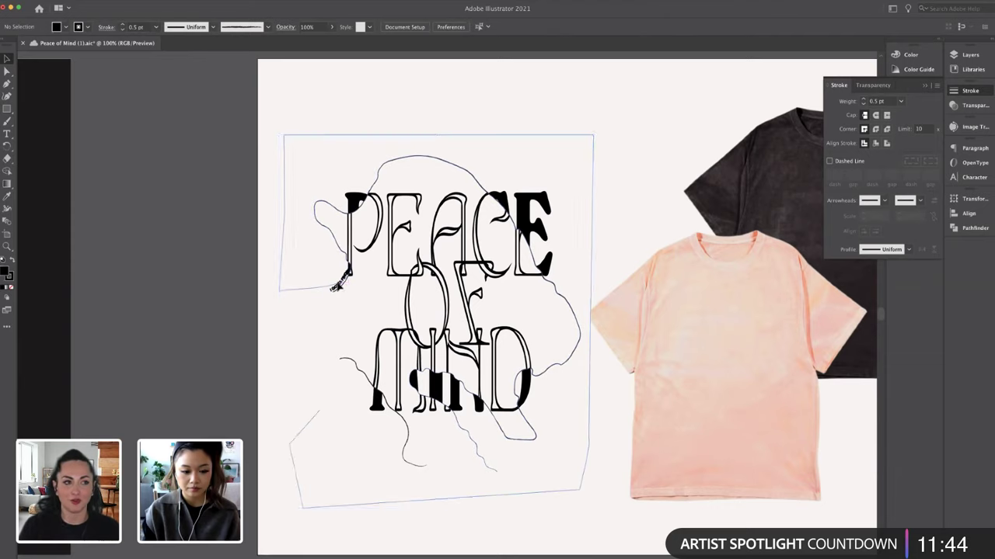
{"action": "left_click", "coordinate": [270, 346]}
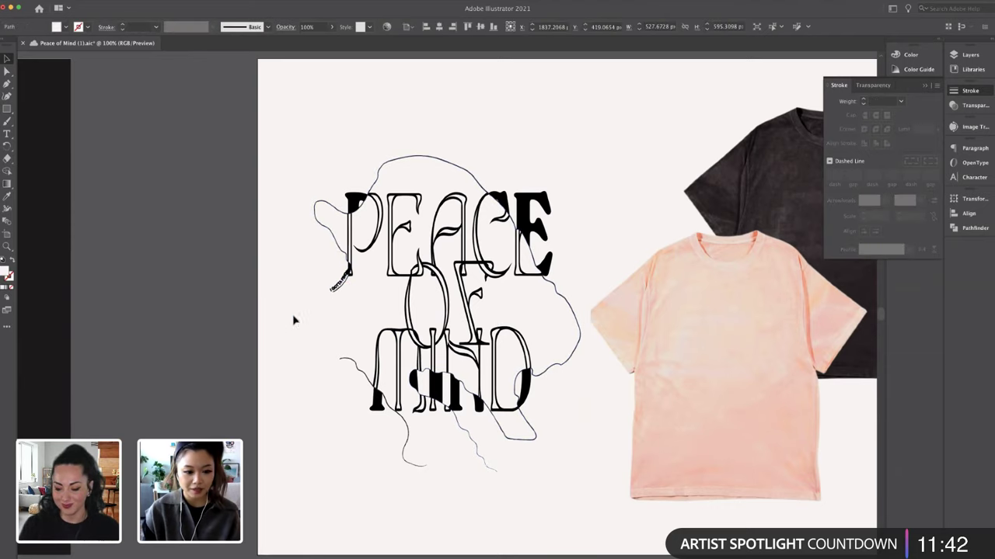
{"action": "left_click", "coordinate": [334, 292]}
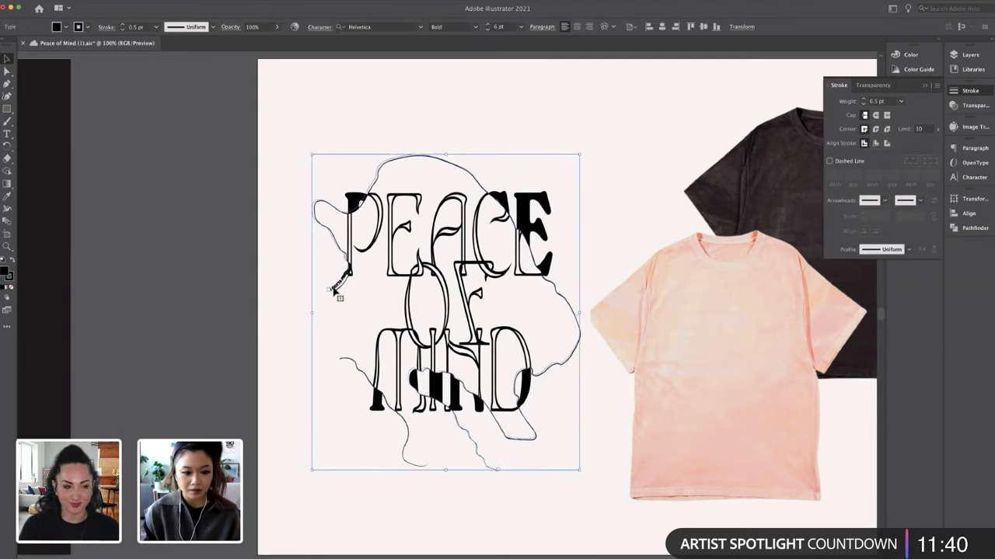
Slide the small text further along the top curve of the lettering
{"action": "left_click", "coordinate": [286, 385]}
{"action": "left_click", "coordinate": [344, 288]}
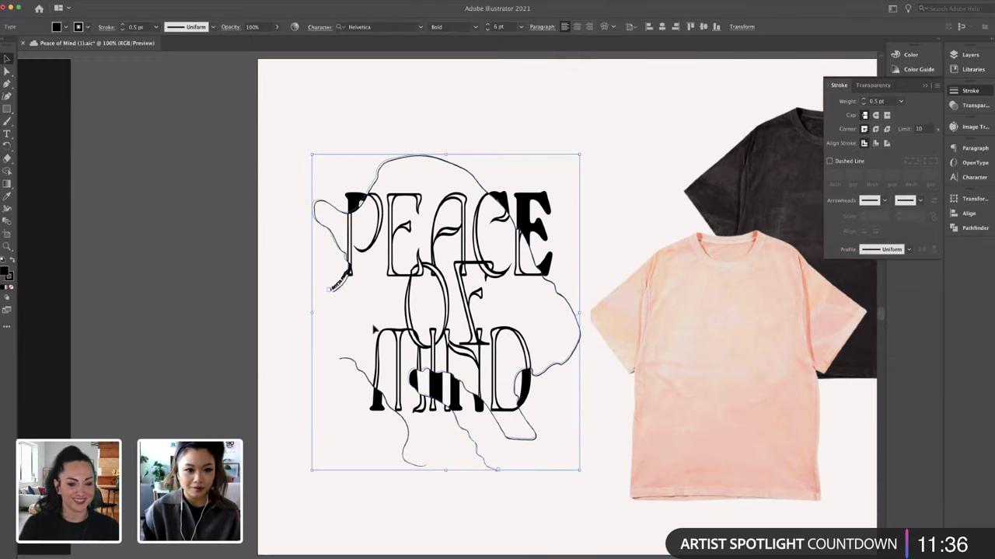
{"action": "key", "text": "t"}
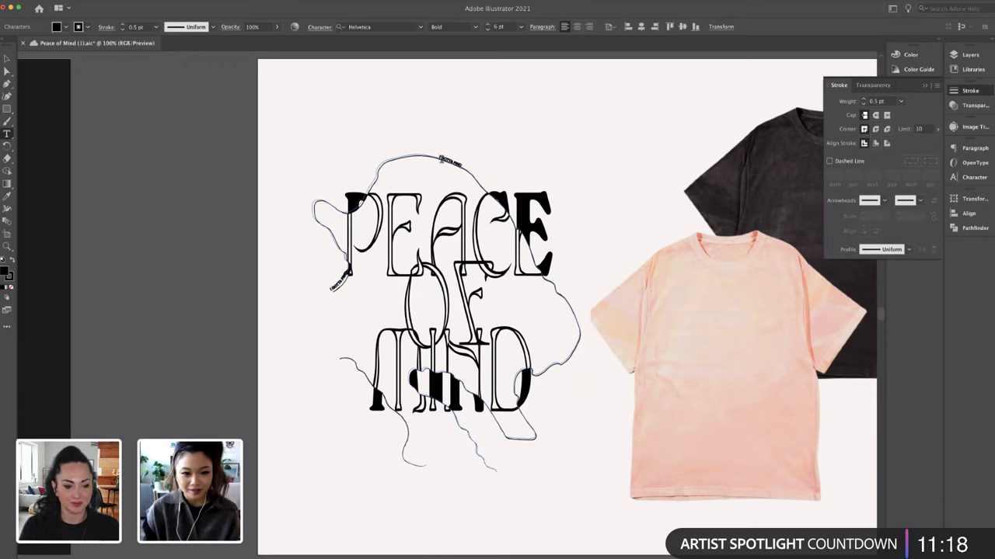
{"action": "left_click_drag", "start_coordinate": [438, 156], "coordinate": [460, 166]}
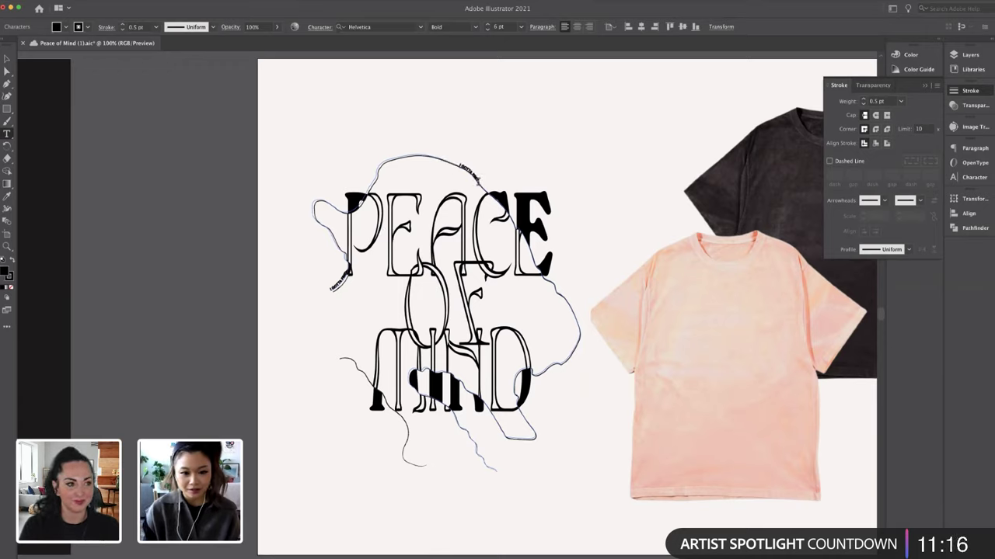
{"action": "key", "text": "Escape"}
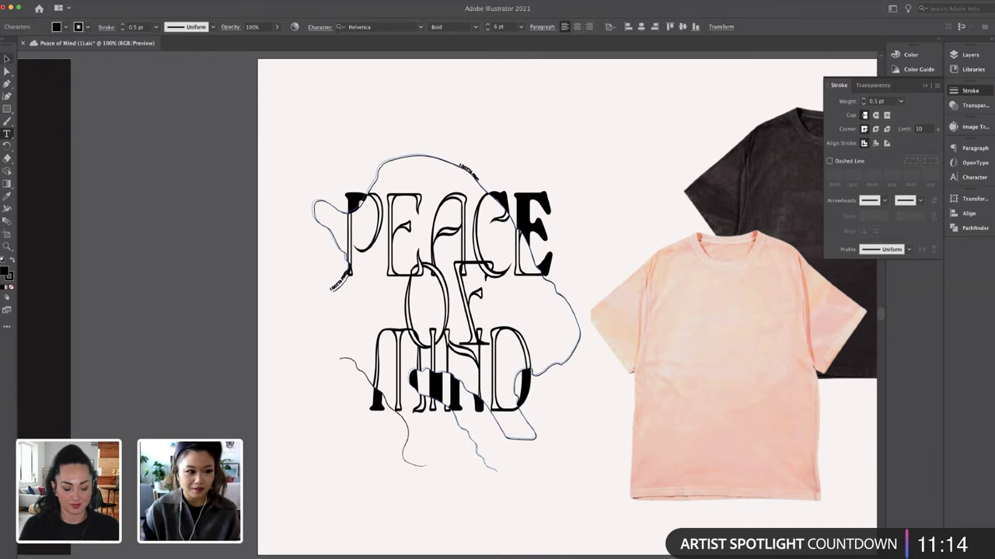
Select the curved path text and enter it for editing
{"action": "left_click", "coordinate": [432, 165]}
{"action": "left_click", "coordinate": [434, 163]}
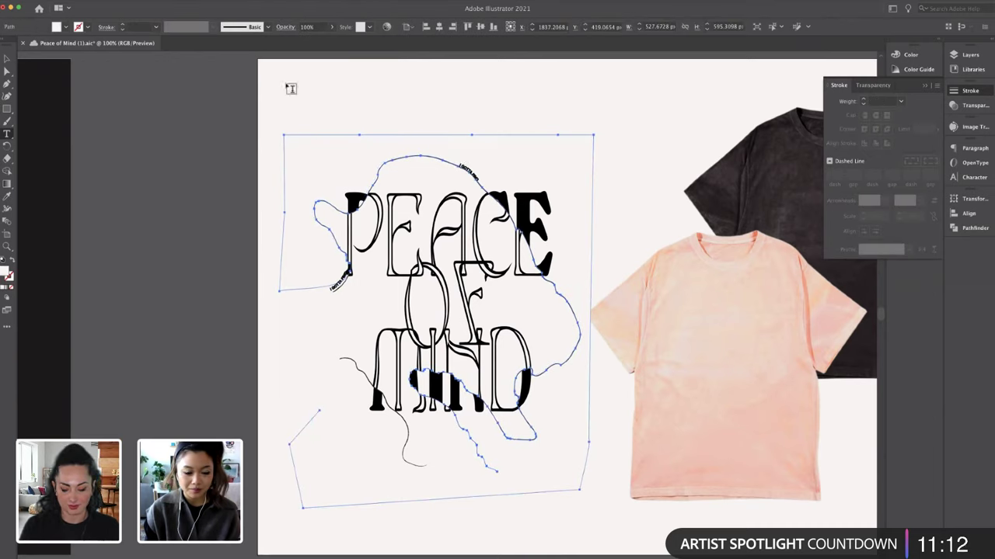
{"action": "key", "text": "v"}
{"action": "left_click", "coordinate": [241, 75]}
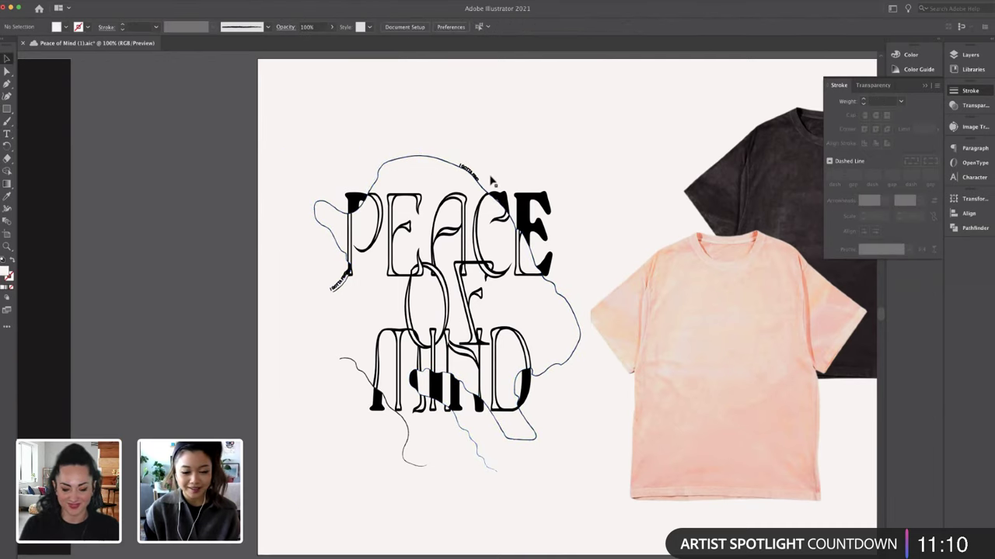
{"action": "left_click", "coordinate": [468, 166]}
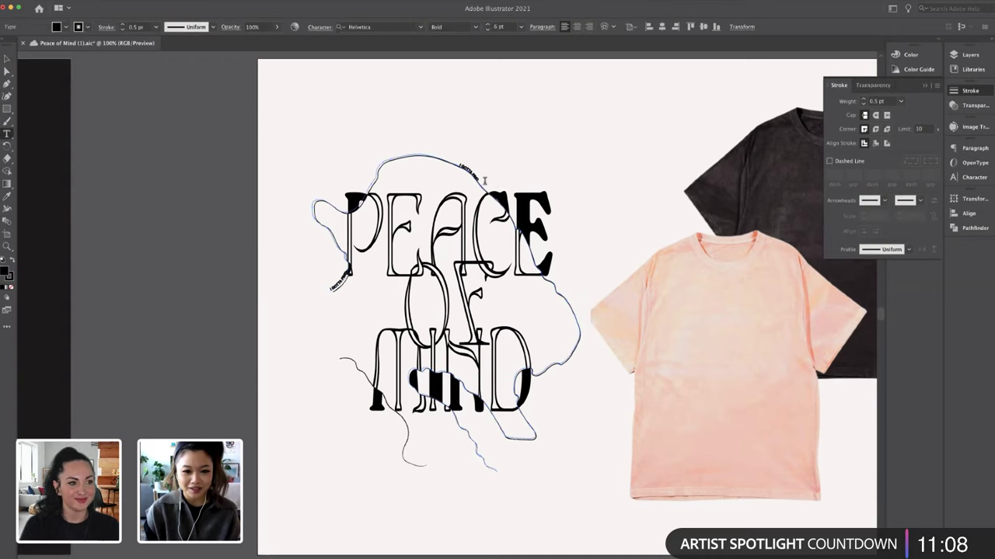
{"action": "left_click", "coordinate": [491, 188]}
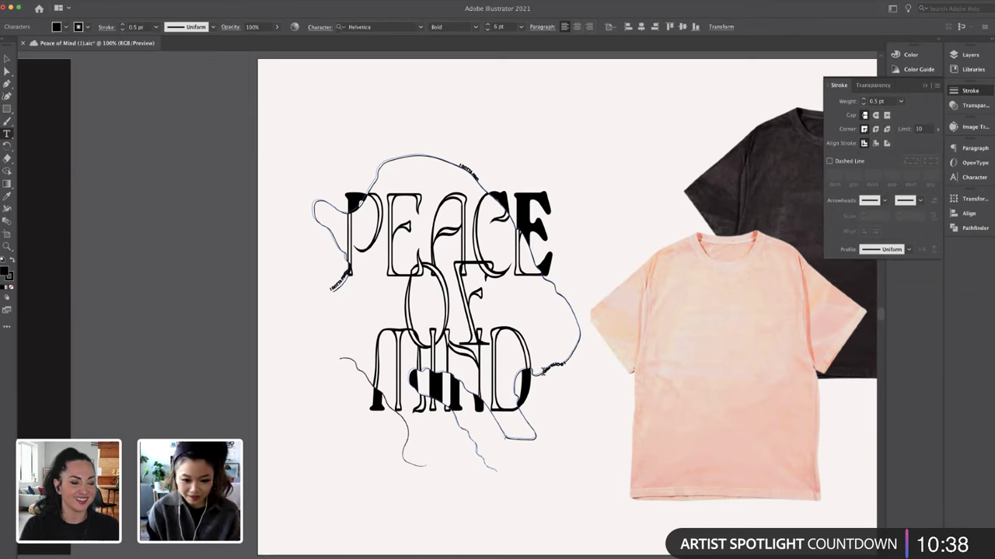
Type 'DAY' along the lower wavy line beside MIND, then reselect the lettering group
{"action": "left_click", "coordinate": [502, 434]}
{"action": "type", "text": "DAY"}
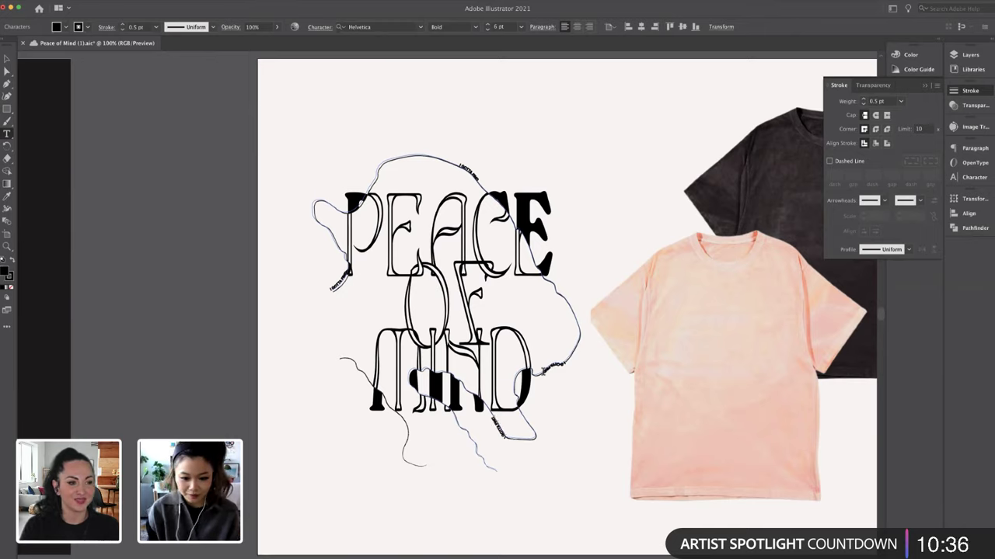
{"action": "left_click", "coordinate": [7, 59]}
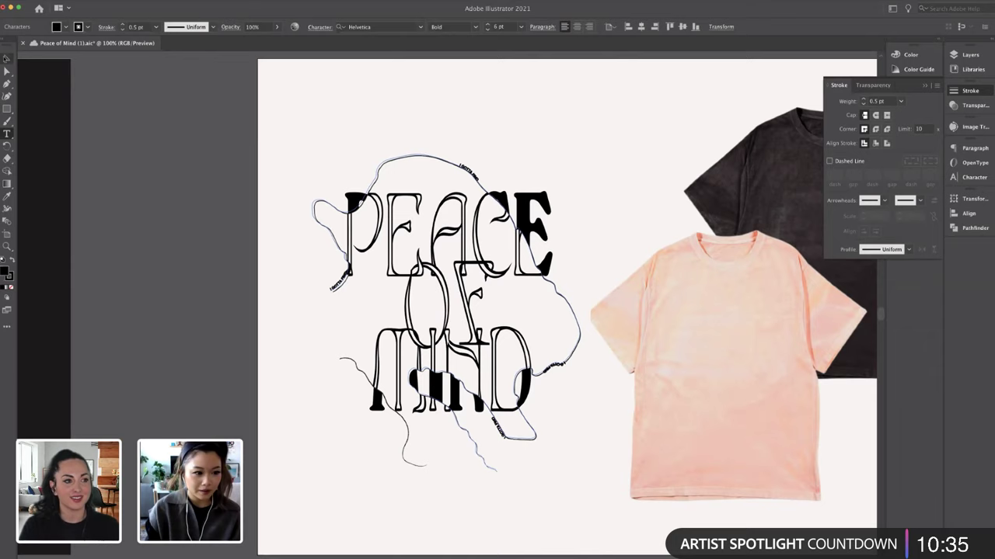
{"action": "left_click", "coordinate": [355, 117]}
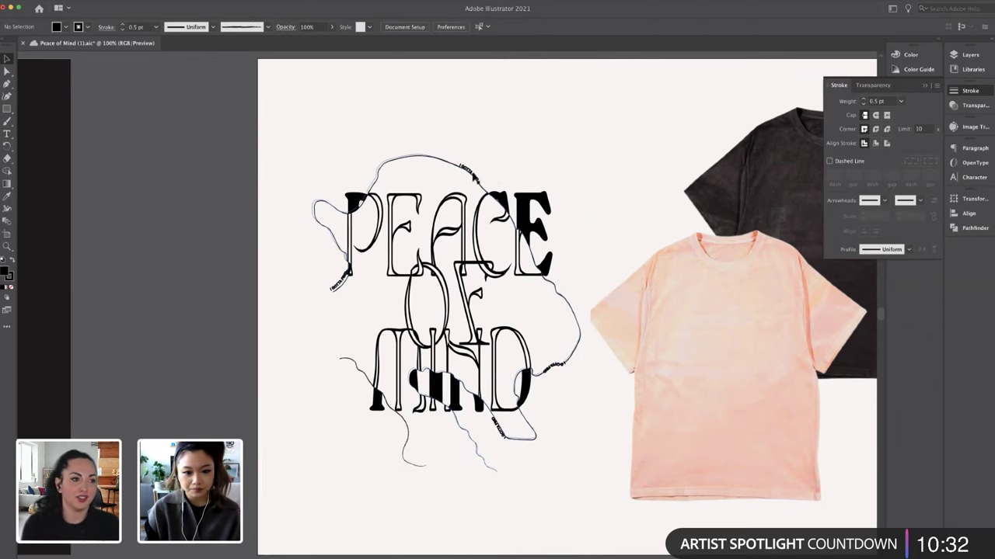
{"action": "left_click", "coordinate": [507, 184]}
{"action": "left_click_drag", "start_coordinate": [585, 162], "coordinate": [587, 148]}
{"action": "left_click", "coordinate": [578, 119]}
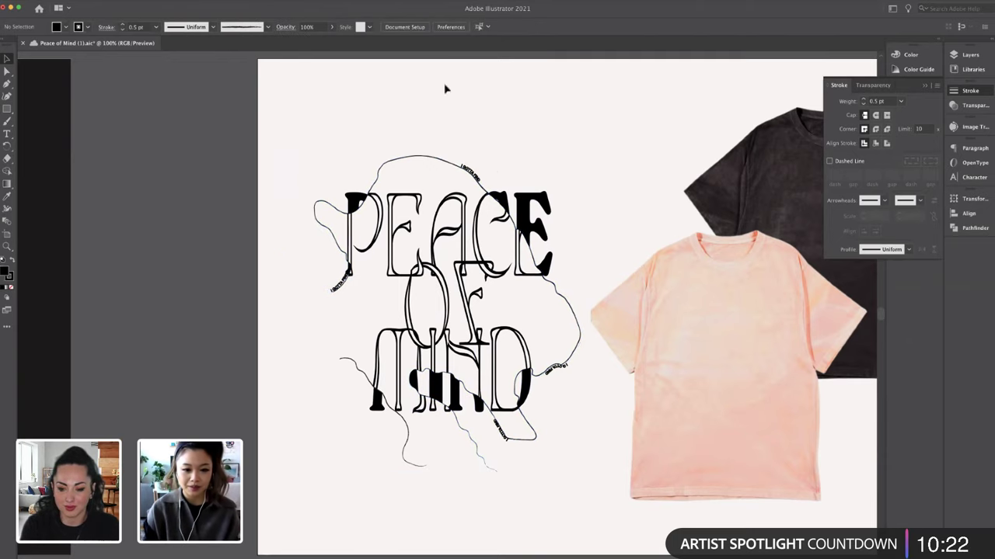
{"action": "left_click", "coordinate": [477, 171]}
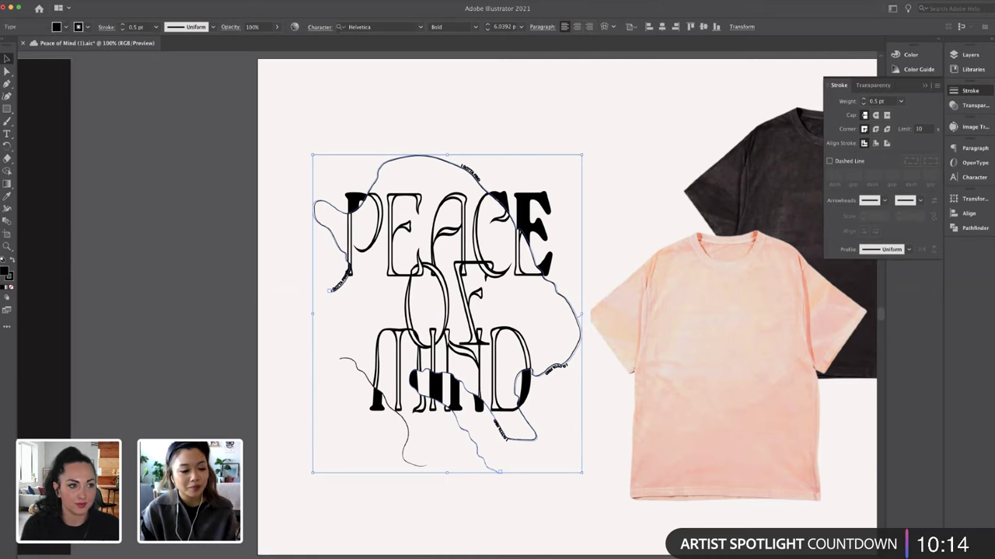
Create outlines from the lettering text and set its stroke weight to 0.25 pt
{"action": "left_click", "coordinate": [113, 0]}
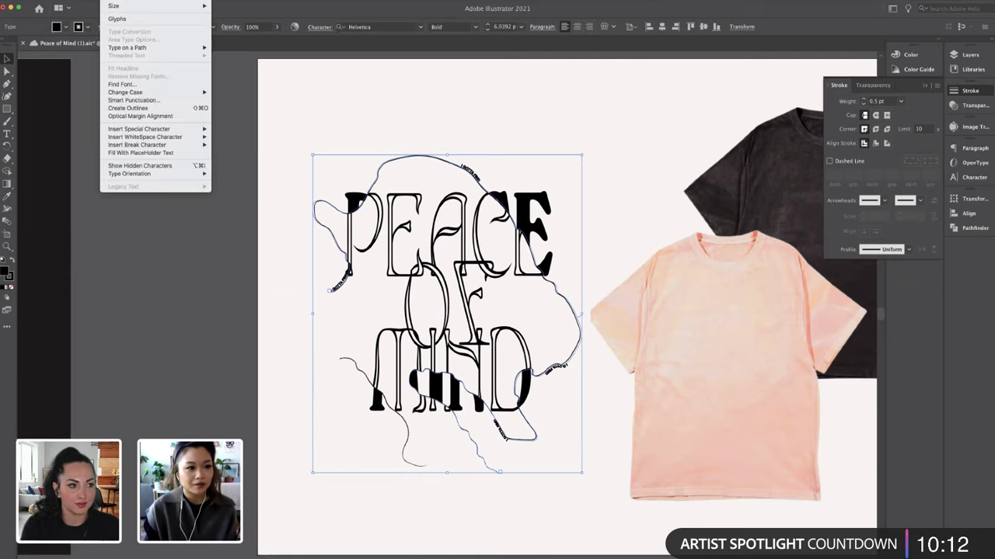
{"action": "left_click", "coordinate": [147, 108]}
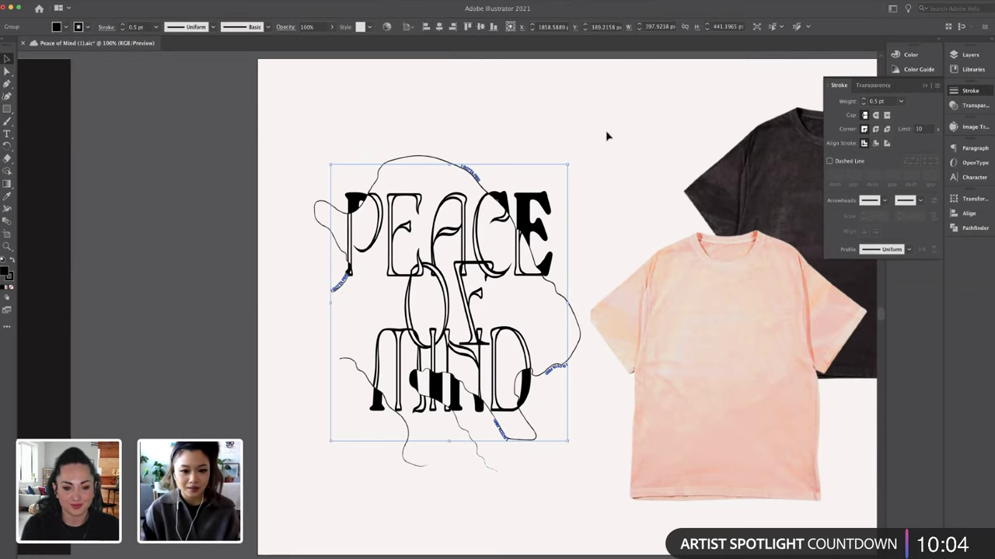
{"action": "mouse_move", "coordinate": [495, 260]}
{"action": "left_mouse_down"}
{"action": "mouse_move", "coordinate": [453, 234]}
{"action": "mouse_move", "coordinate": [495, 260]}
{"action": "left_mouse_up"}
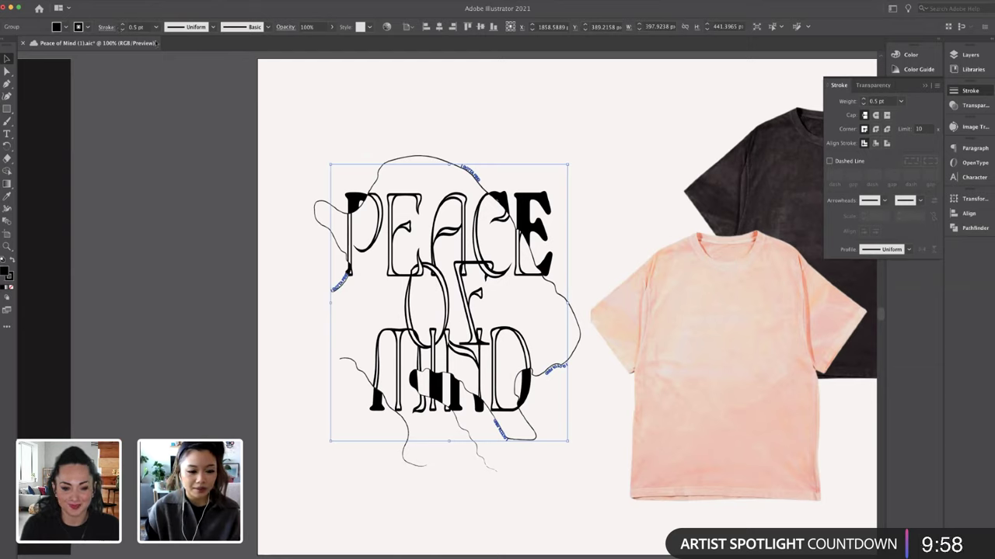
{"action": "left_click", "coordinate": [122, 30]}
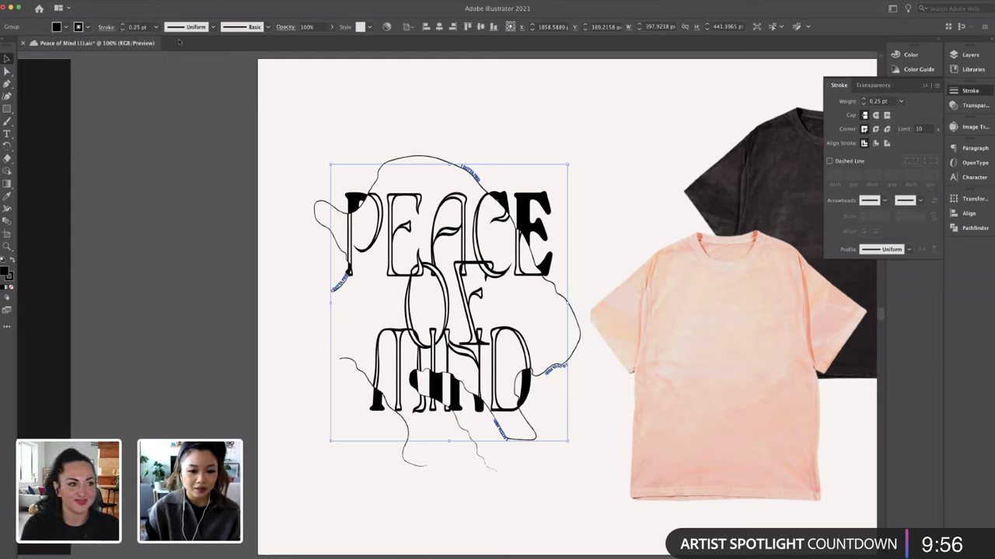
{"action": "left_click", "coordinate": [365, 91]}
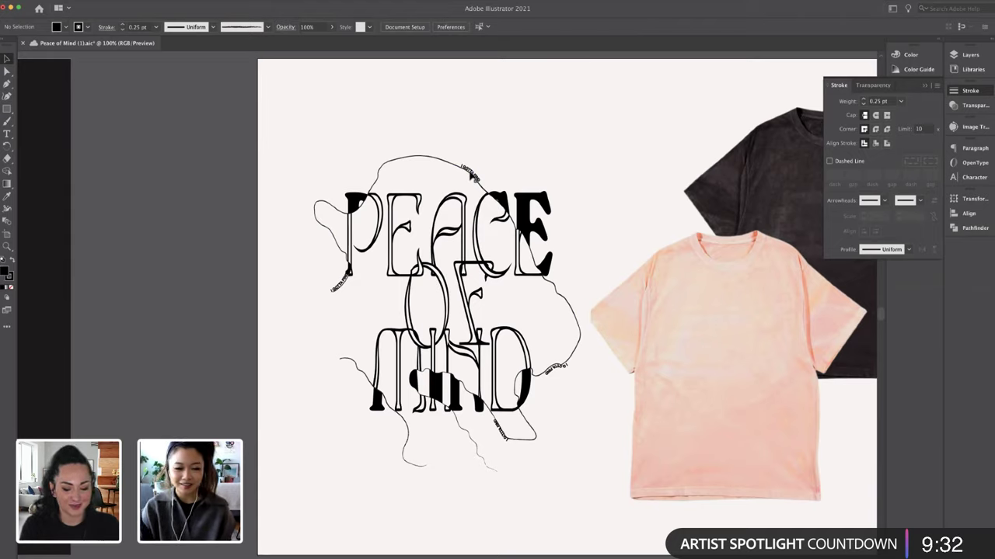
{"action": "left_click", "coordinate": [470, 176]}
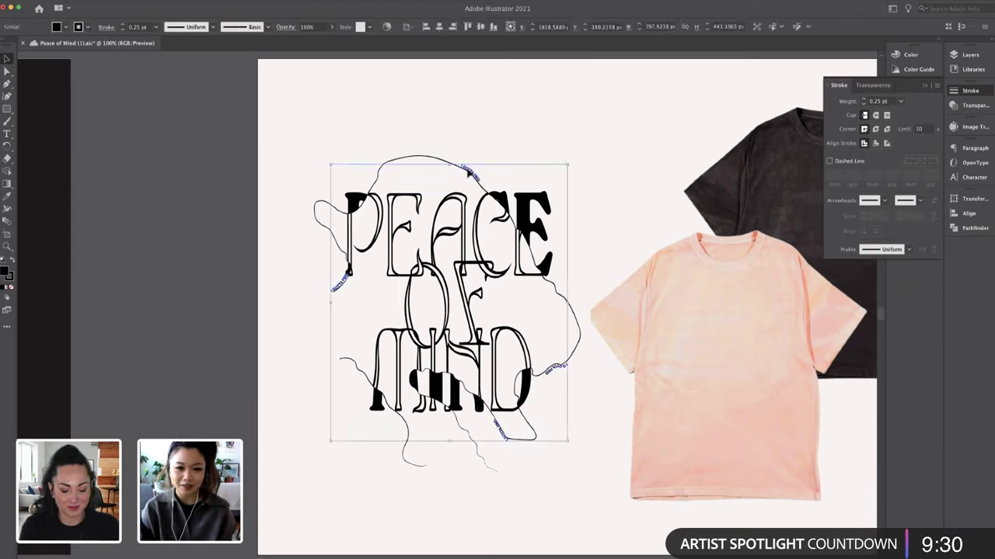
{"action": "key", "text": "t"}
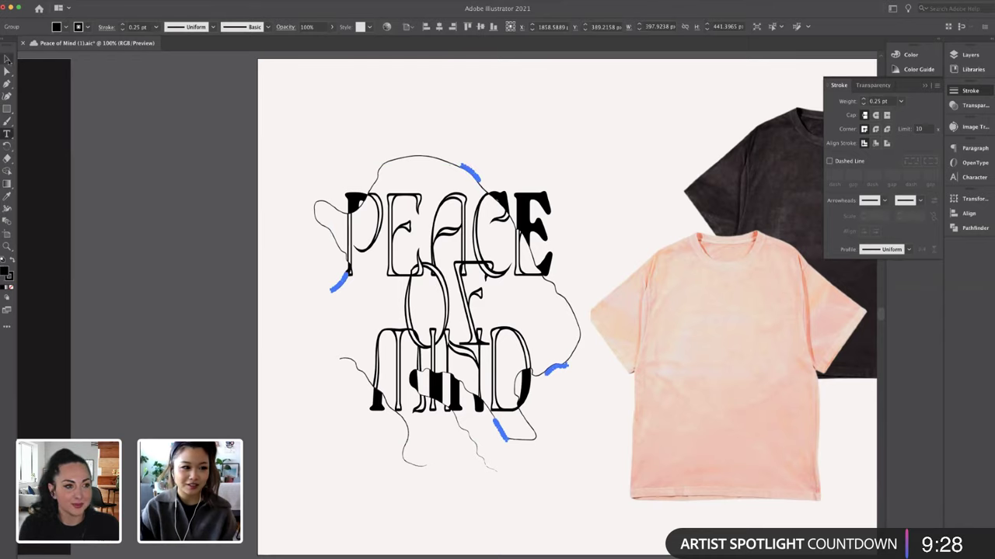
{"action": "left_click", "coordinate": [8, 60]}
{"action": "left_click", "coordinate": [232, 83]}
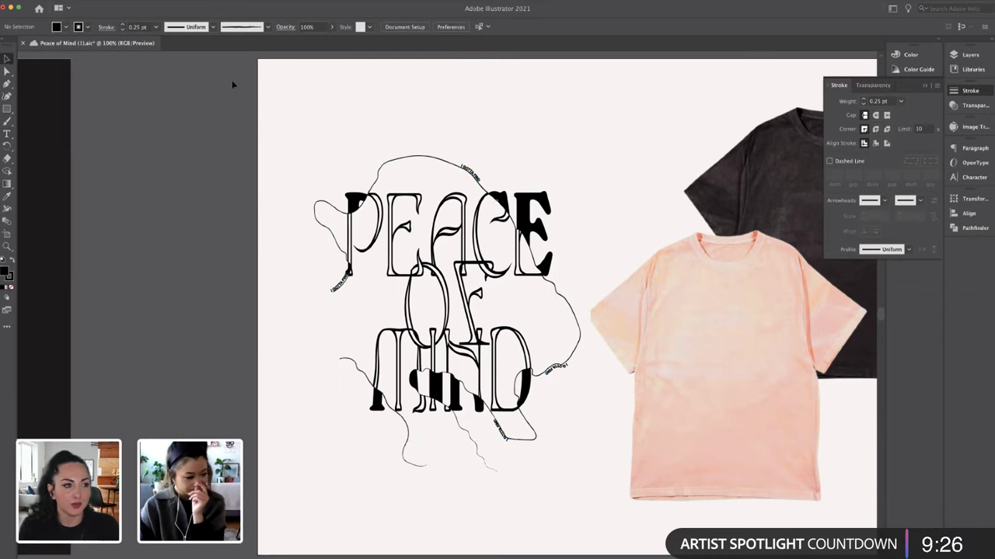
{"action": "key", "text": "super+equal"}
{"action": "key", "text": "super+equal"}
{"action": "key", "text": "super+equal"}
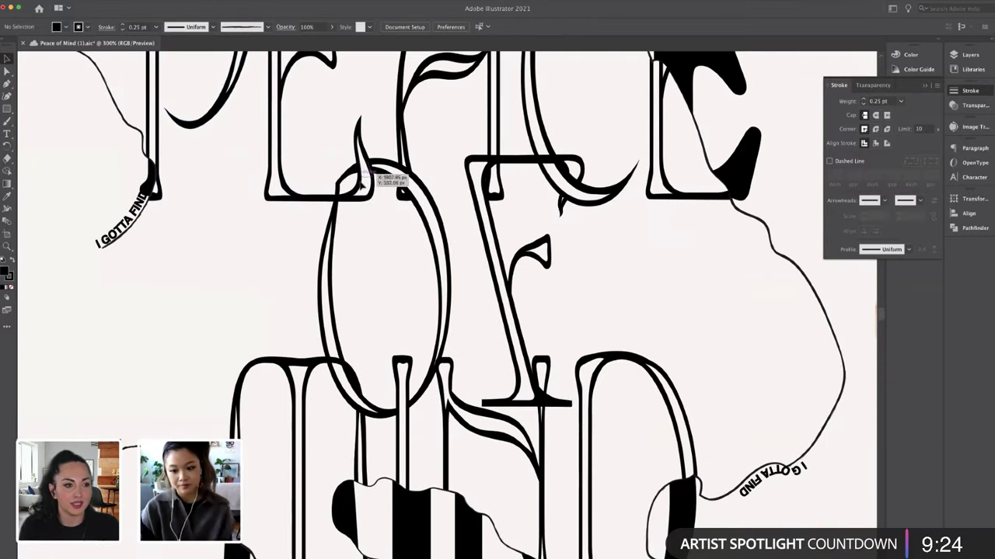
{"action": "scroll", "coordinate": [364, 180], "scroll_direction": "up", "scroll_amount": 3}
{"action": "scroll", "coordinate": [360, 184], "scroll_direction": "up", "scroll_amount": 3}
{"action": "scroll", "coordinate": [360, 184], "scroll_direction": "left", "scroll_amount": 10}
{"action": "scroll", "coordinate": [334, 256], "scroll_direction": "down", "scroll_amount": 4}
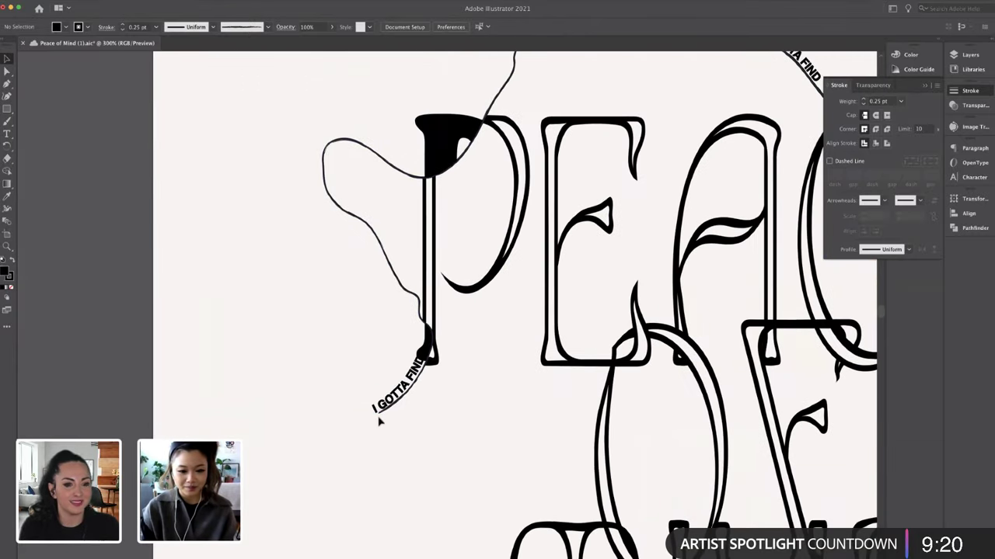
{"action": "key", "text": "super+minus"}
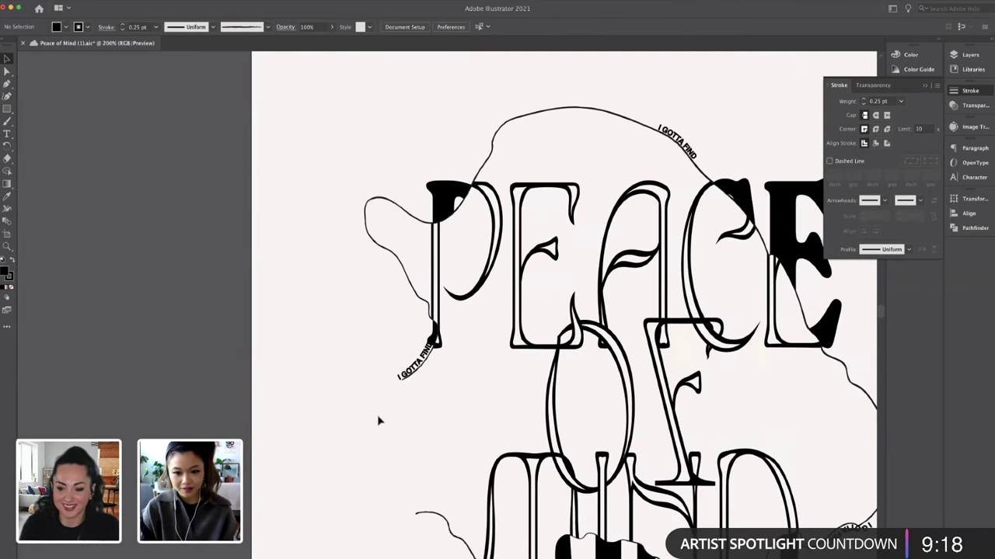
{"action": "scroll", "coordinate": [344, 362], "scroll_direction": "down", "scroll_amount": 5}
{"action": "scroll", "coordinate": [344, 363], "scroll_direction": "right", "scroll_amount": 5}
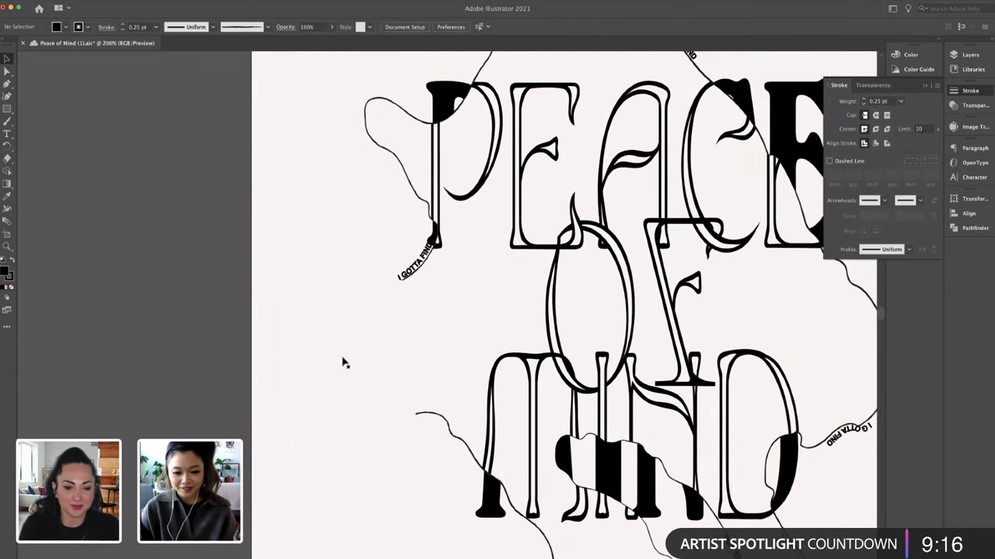
{"action": "key", "text": "super+minus"}
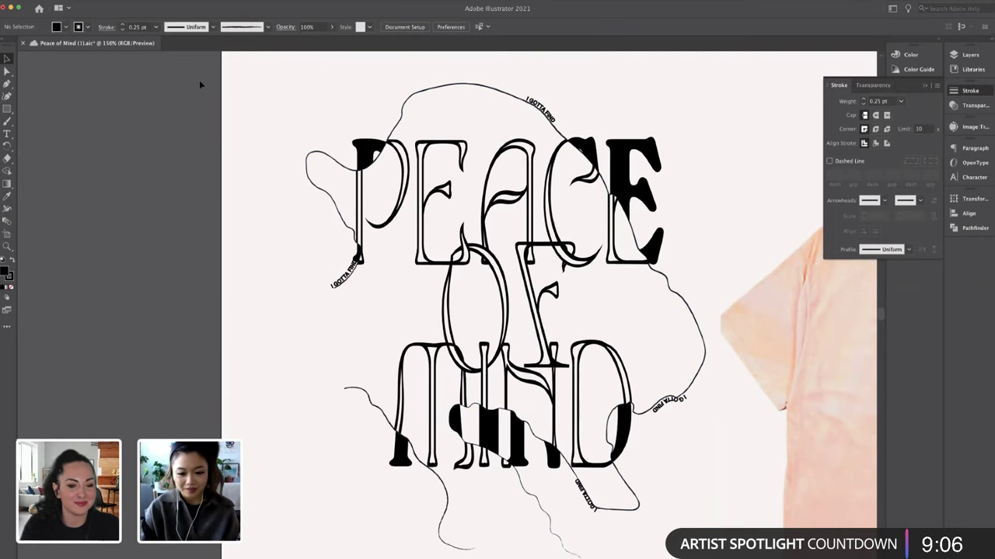
{"action": "scroll", "coordinate": [202, 80], "scroll_direction": "right", "scroll_amount": 2}
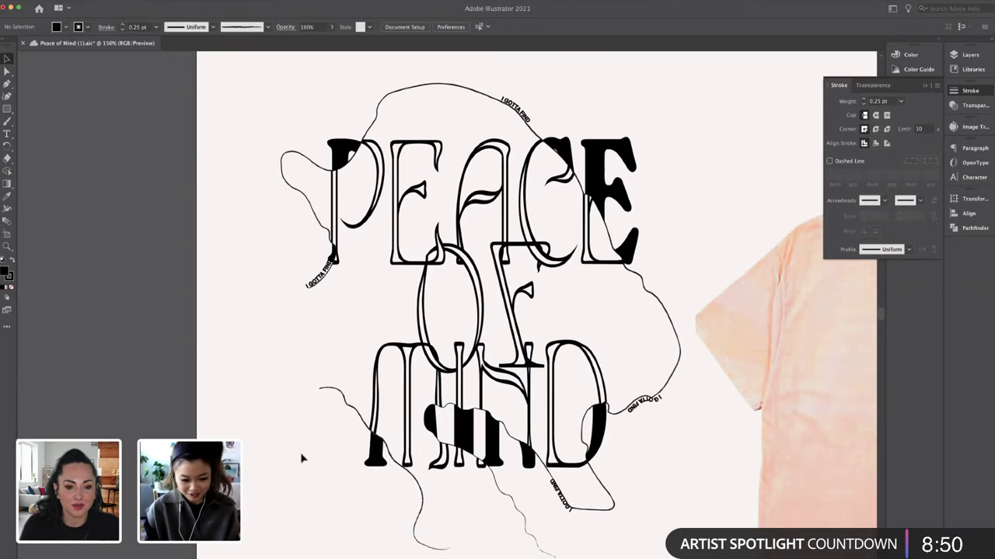
{"action": "key", "text": "ctrl+minus"}
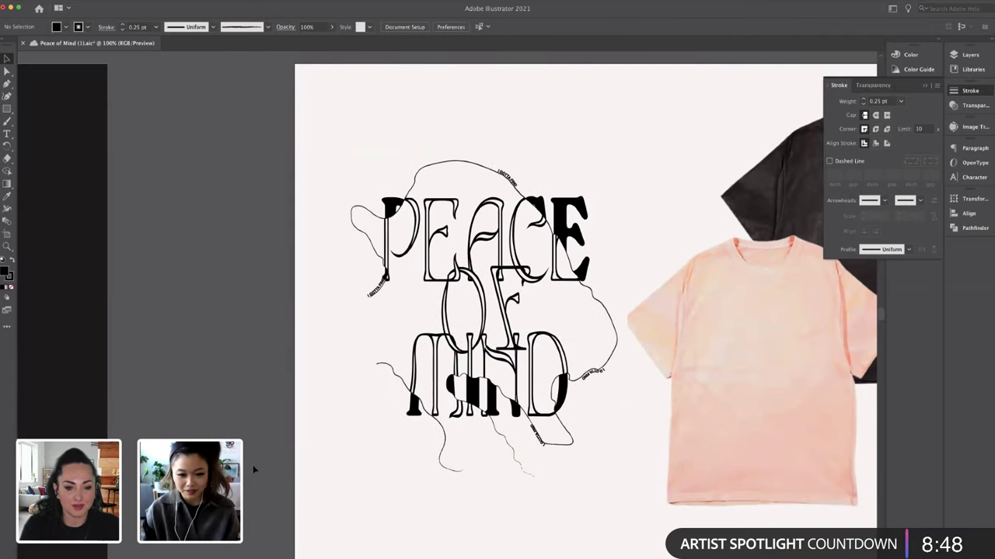
{"action": "scroll", "coordinate": [280, 465], "scroll_direction": "right", "scroll_amount": 2}
{"action": "scroll", "coordinate": [253, 469], "scroll_direction": "right", "scroll_amount": 3}
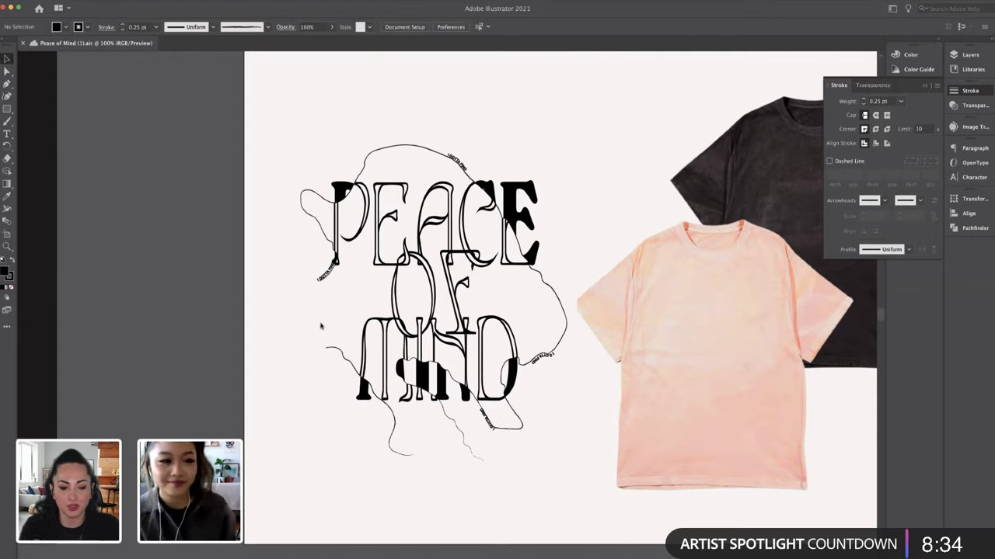
{"action": "key", "text": "m"}
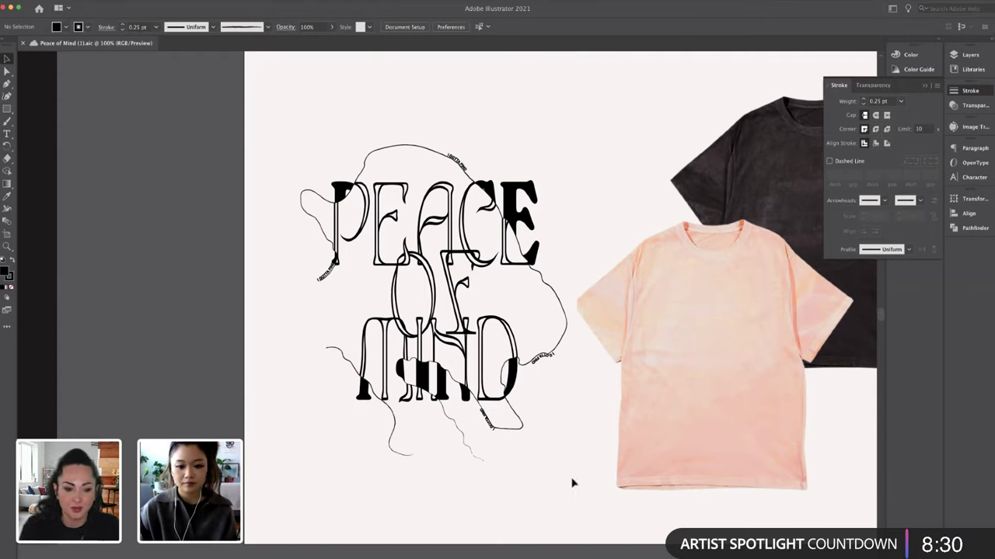
Place the lettering image large and preview a Black and White Image Trace with advanced options
{"action": "left_click_drag", "start_coordinate": [572, 479], "coordinate": [860, 226]}
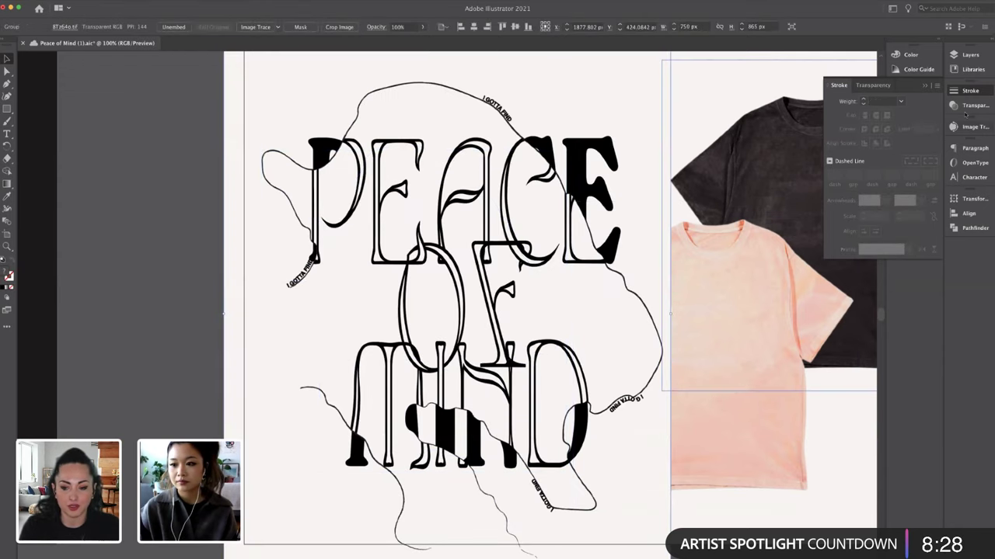
{"action": "left_click", "coordinate": [963, 126]}
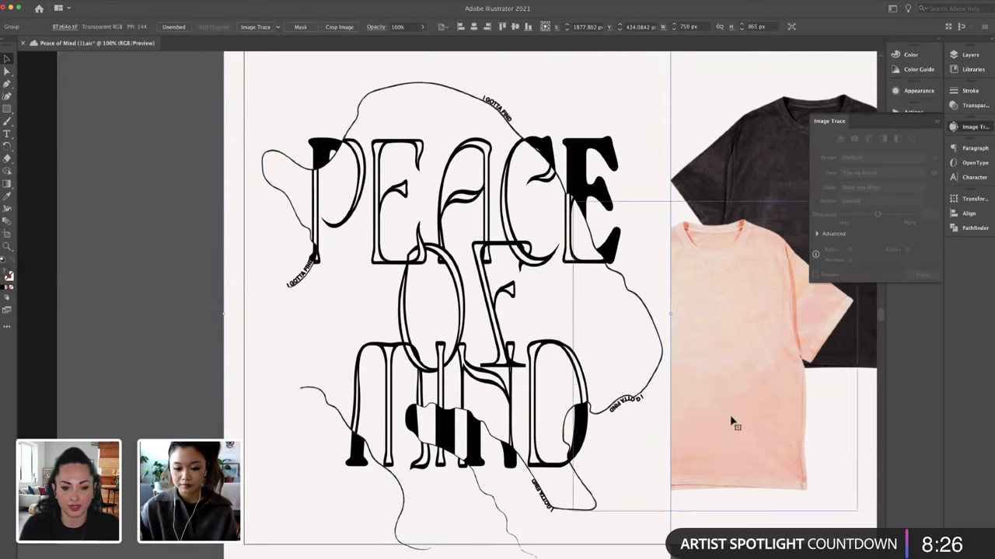
{"action": "left_click", "coordinate": [314, 432]}
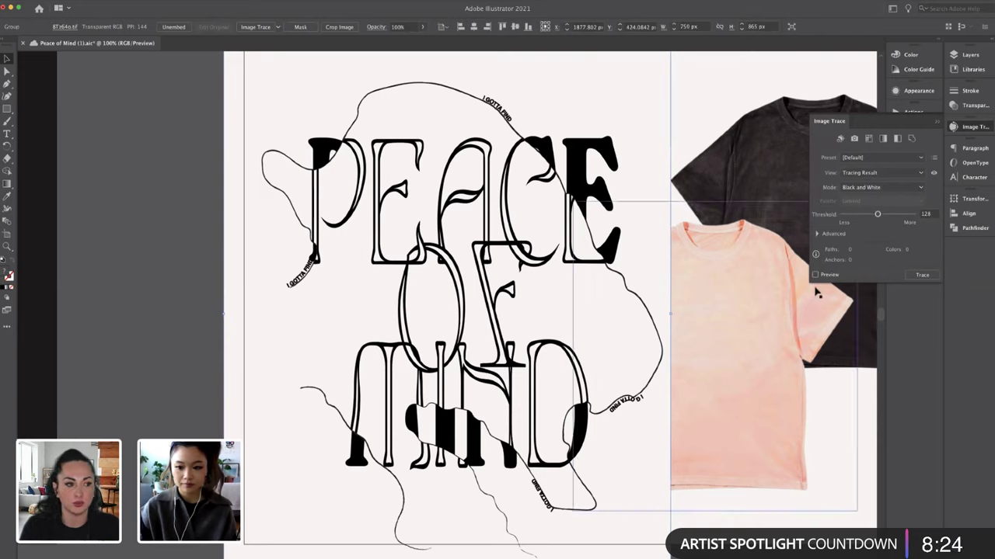
{"action": "left_click", "coordinate": [816, 233]}
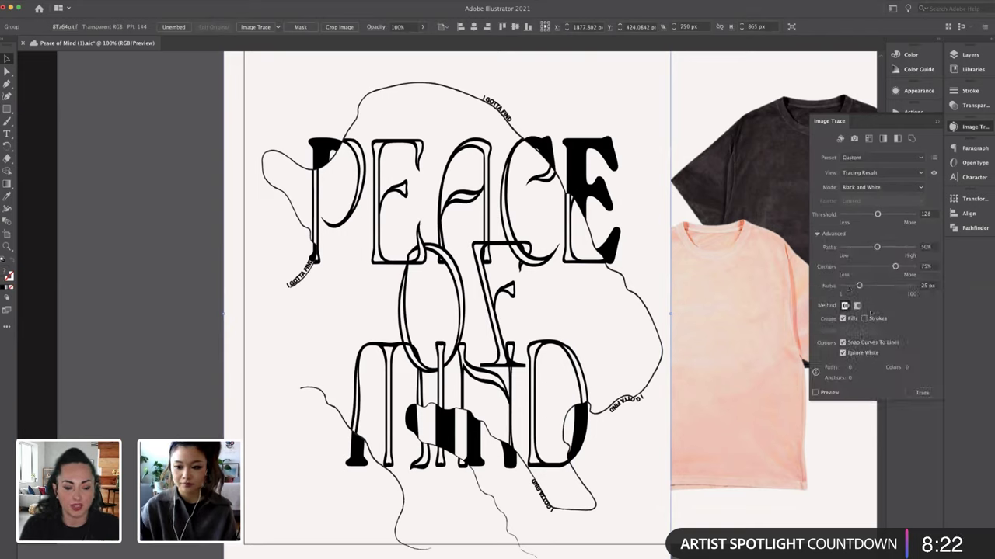
{"action": "left_click", "coordinate": [816, 394]}
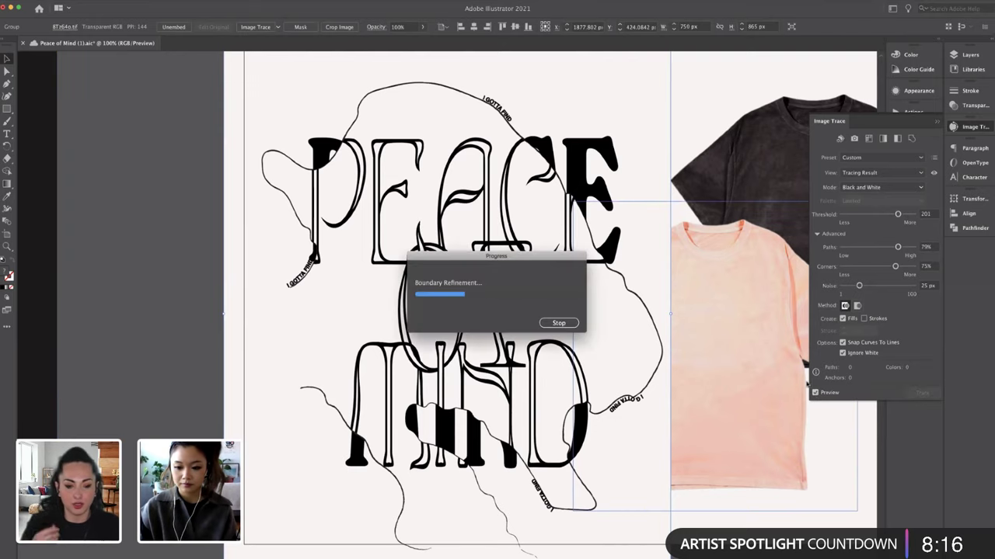
Lower the trace threshold to 145, expand the trace, and scale it down small
{"action": "left_click", "coordinate": [268, 28]}
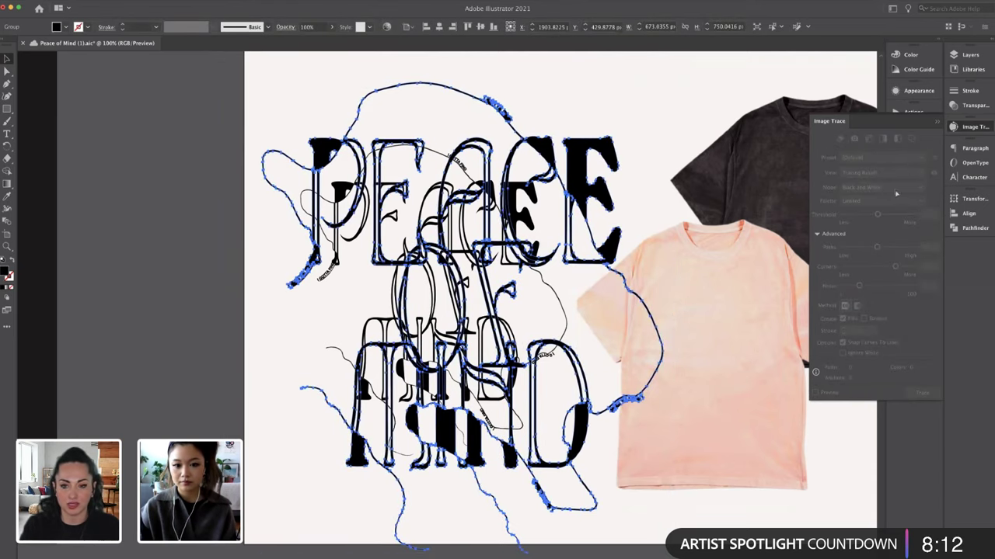
{"action": "key", "text": "ctrl+z"}
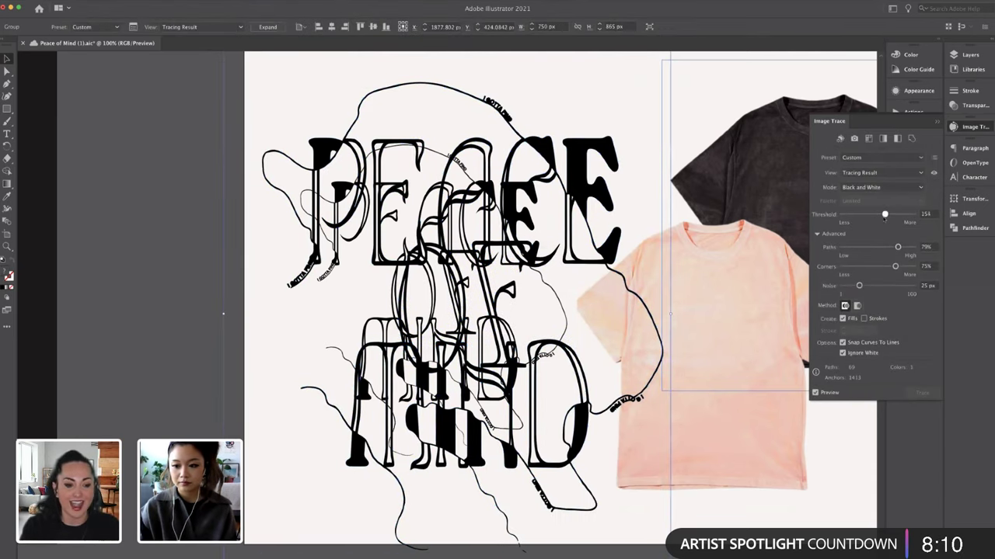
{"action": "left_click", "coordinate": [898, 248]}
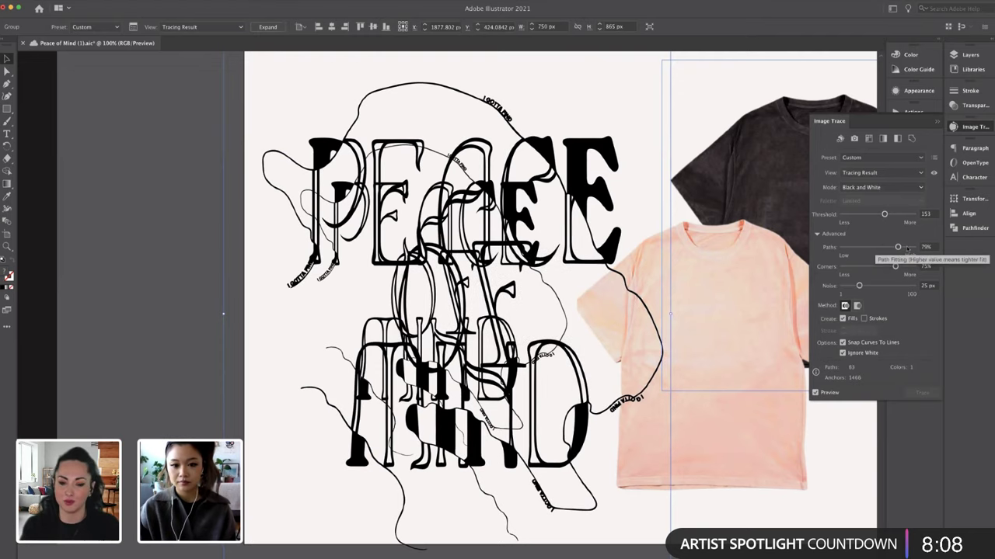
{"action": "left_click_drag", "start_coordinate": [884, 214], "coordinate": [882, 213]}
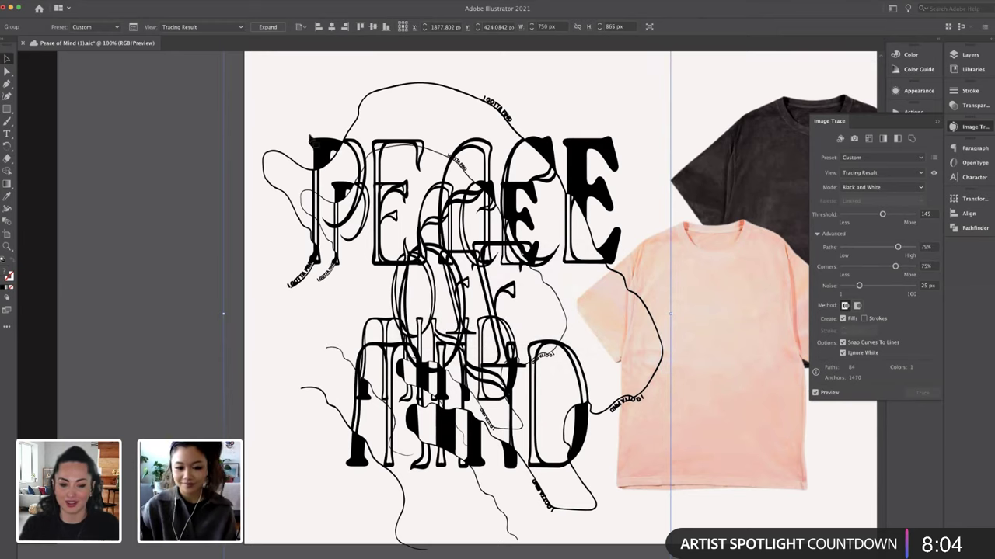
{"action": "left_click", "coordinate": [267, 27]}
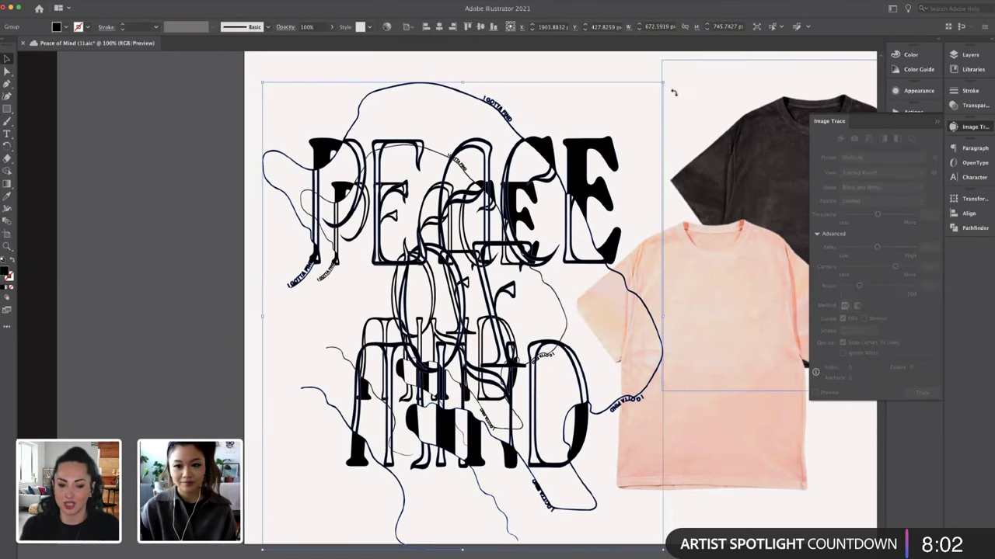
{"action": "mouse_move", "coordinate": [668, 82]}
{"action": "left_mouse_down"}
{"action": "mouse_move", "coordinate": [538, 196]}
{"action": "mouse_move", "coordinate": [411, 379]}
{"action": "left_mouse_up"}
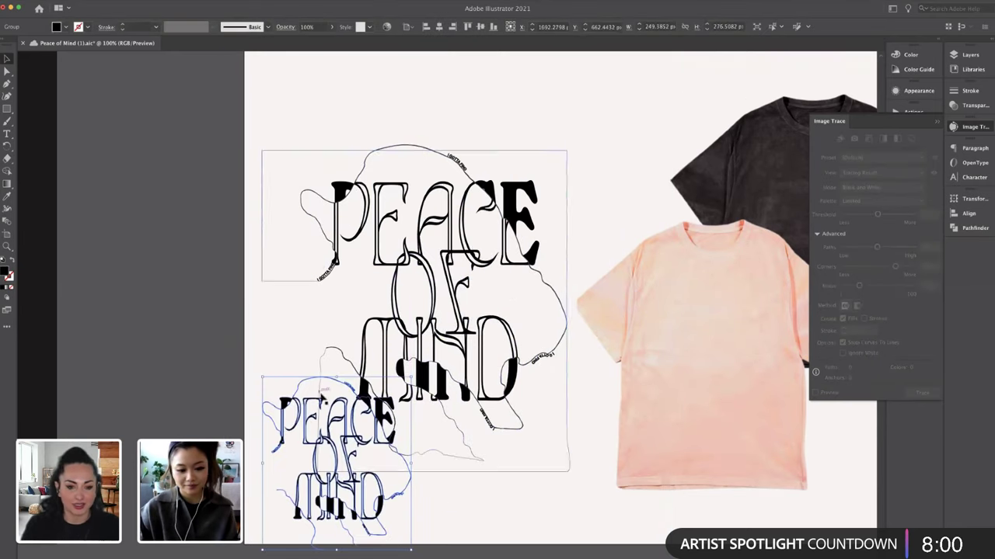
Move the traced black lettering onto the pink tee and scale it to fit the chest
{"action": "left_click_drag", "start_coordinate": [381, 451], "coordinate": [758, 359]}
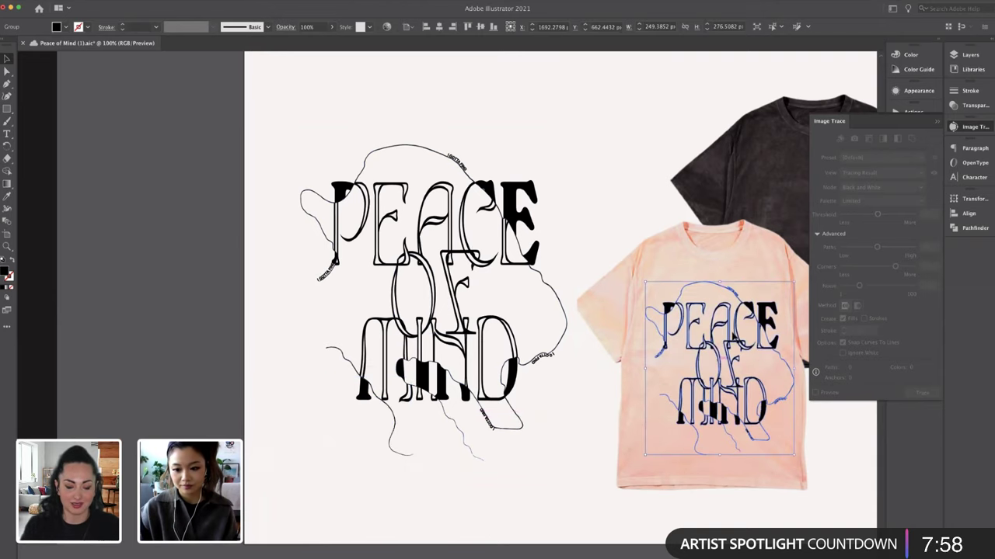
{"action": "left_click_drag", "start_coordinate": [794, 284], "coordinate": [787, 280]}
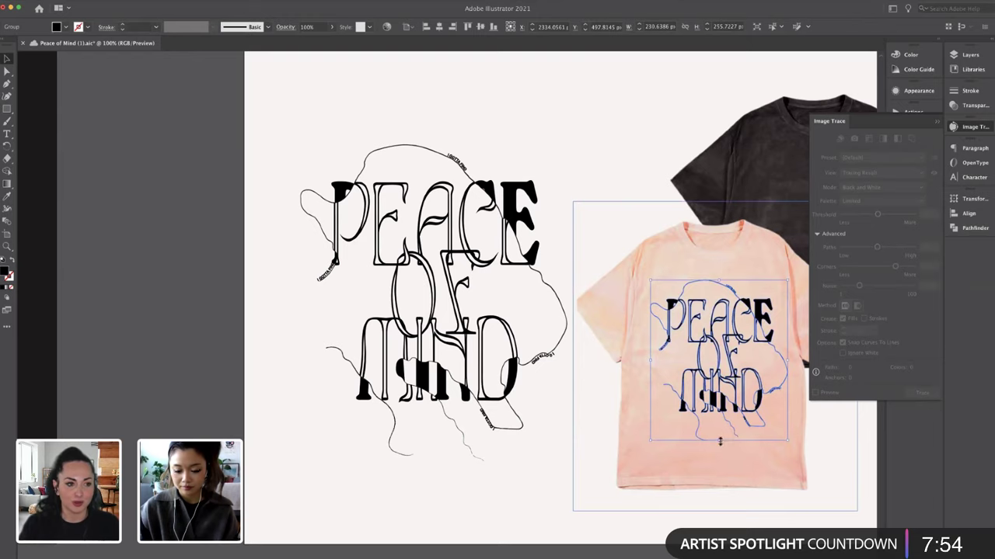
{"action": "left_click_drag", "start_coordinate": [720, 441], "coordinate": [719, 437]}
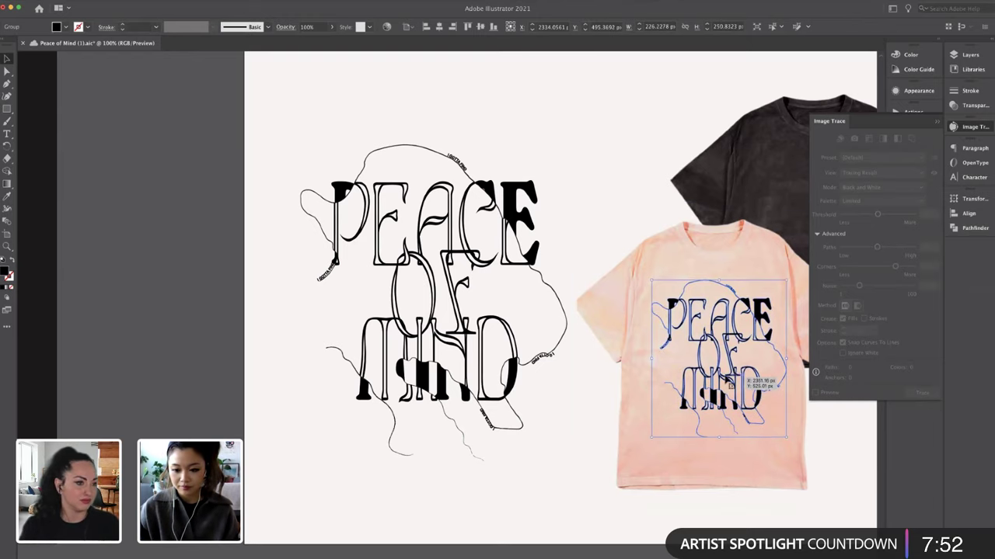
Paste a white copy of the lettering onto the dark tee and size it to fit
{"action": "scroll", "coordinate": [723, 365], "scroll_direction": "right", "scroll_amount": 3}
{"action": "key", "text": "super+v"}
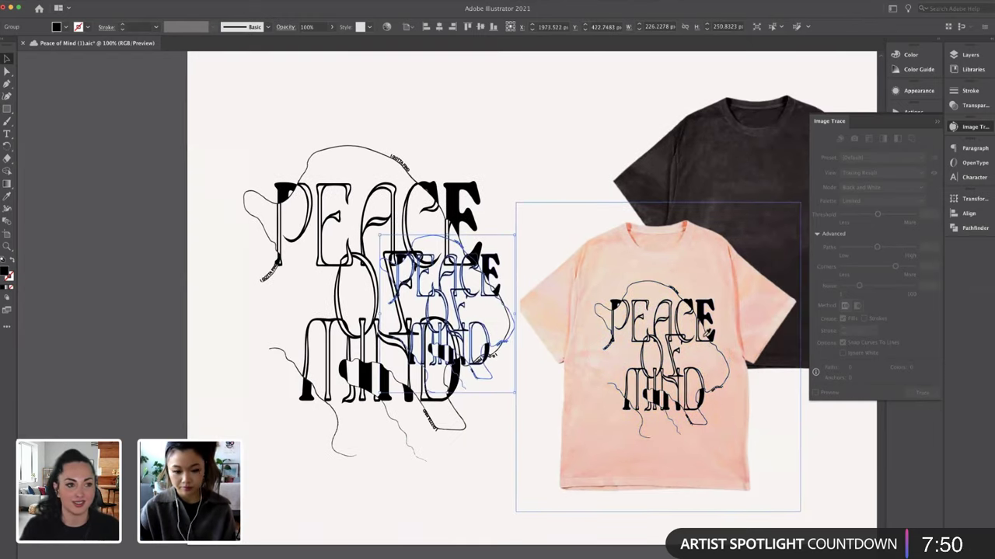
{"action": "scroll", "coordinate": [533, 100], "scroll_direction": "up", "scroll_amount": 1}
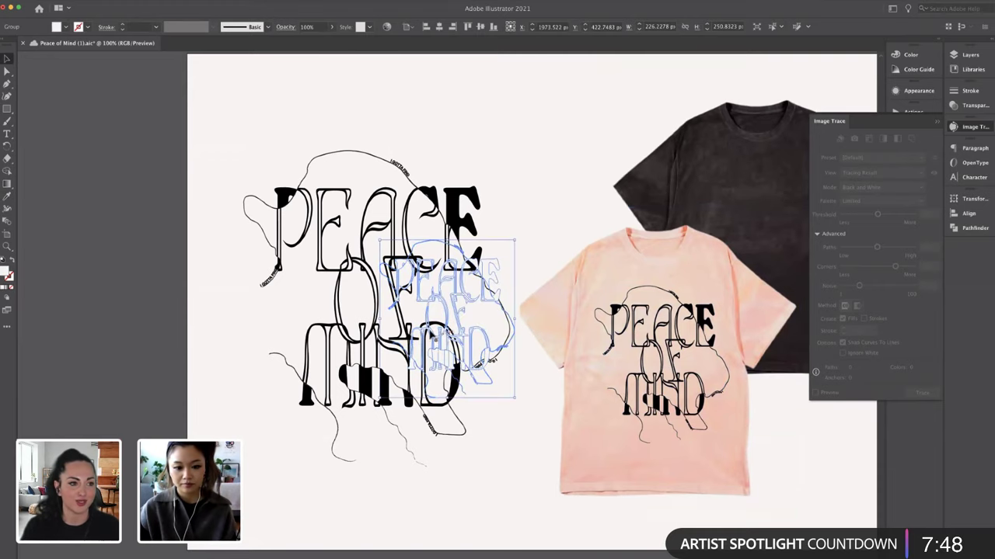
{"action": "left_click_drag", "start_coordinate": [421, 325], "coordinate": [703, 247]}
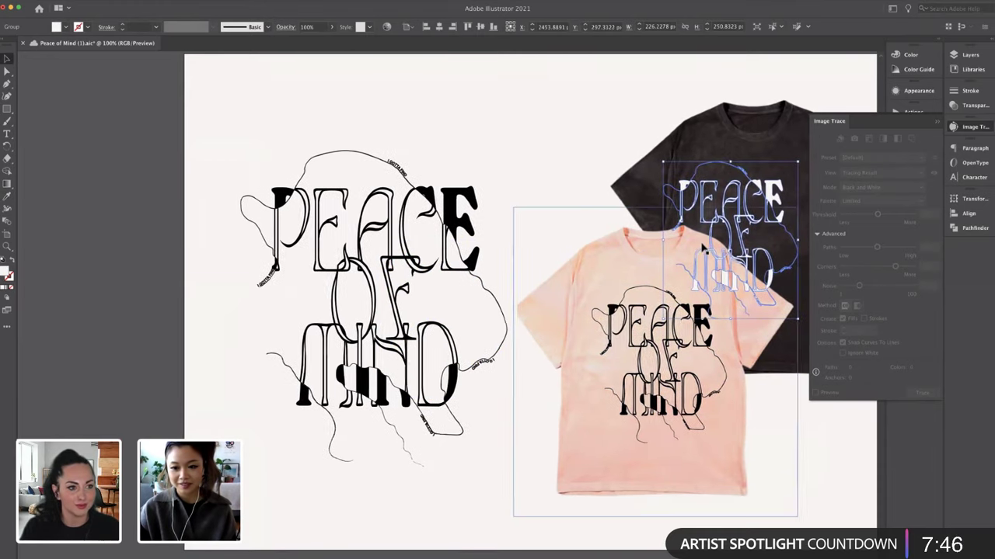
{"action": "scroll", "coordinate": [703, 247], "scroll_direction": "right", "scroll_amount": 5}
{"action": "left_click_drag", "start_coordinate": [650, 206], "coordinate": [683, 209]}
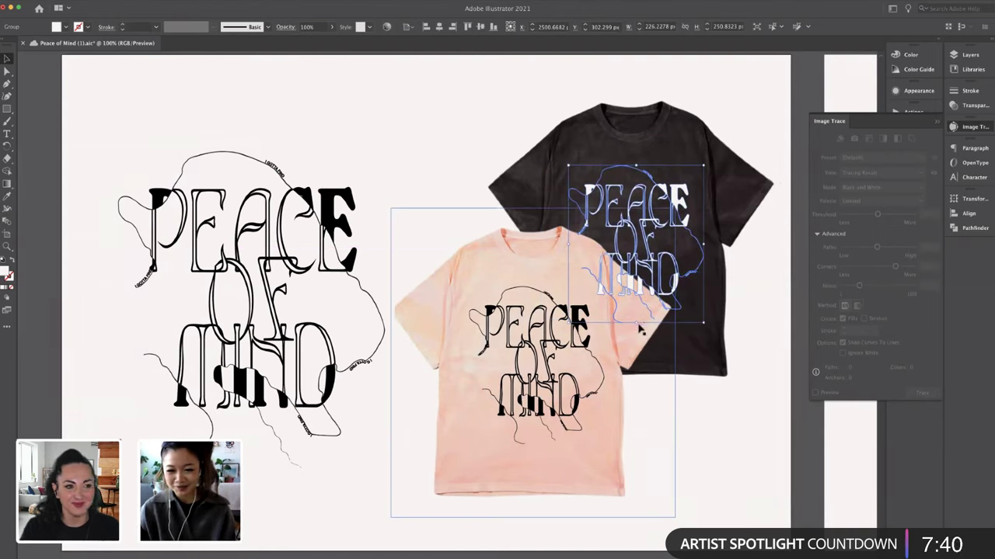
{"action": "left_click_drag", "start_coordinate": [637, 323], "coordinate": [637, 319]}
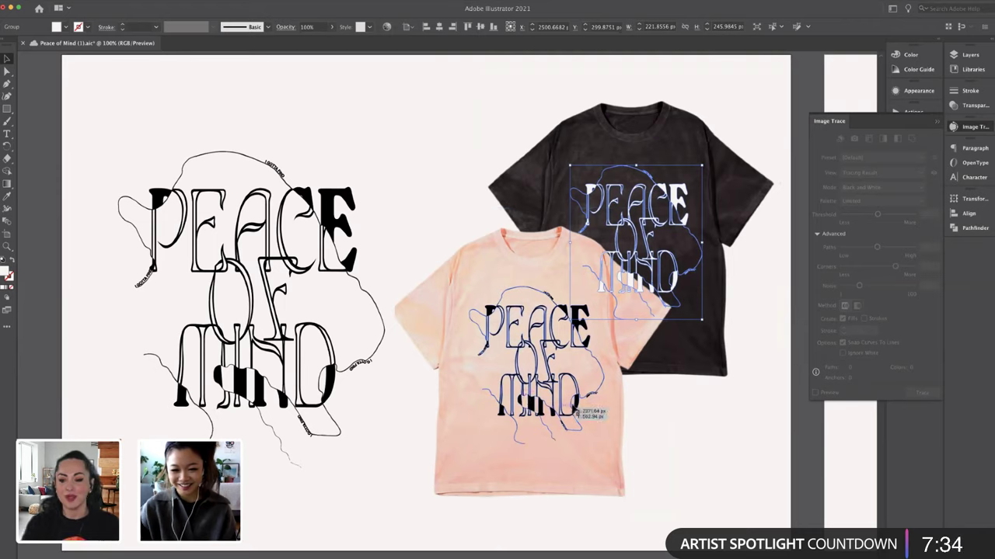
Shrink the black lettering on the pink tee slightly more
{"action": "left_click", "coordinate": [563, 410]}
{"action": "left_click_drag", "start_coordinate": [602, 289], "coordinate": [598, 293]}
{"action": "left_click", "coordinate": [603, 448], "text": "shift"}
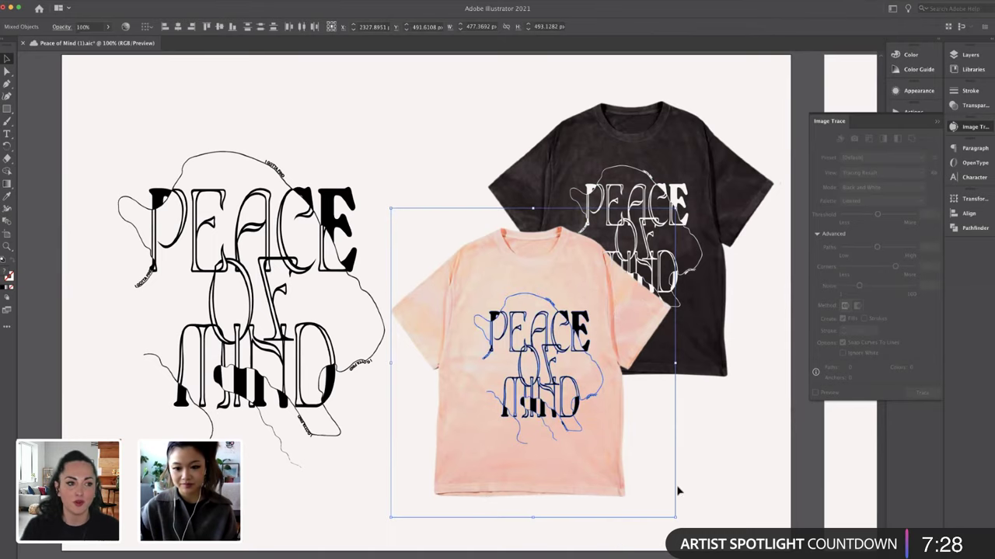
{"action": "left_click", "coordinate": [740, 476]}
Delete the stray frame lines around the standalone PEACE OF MIND lettering
{"action": "key", "text": "super+minus"}
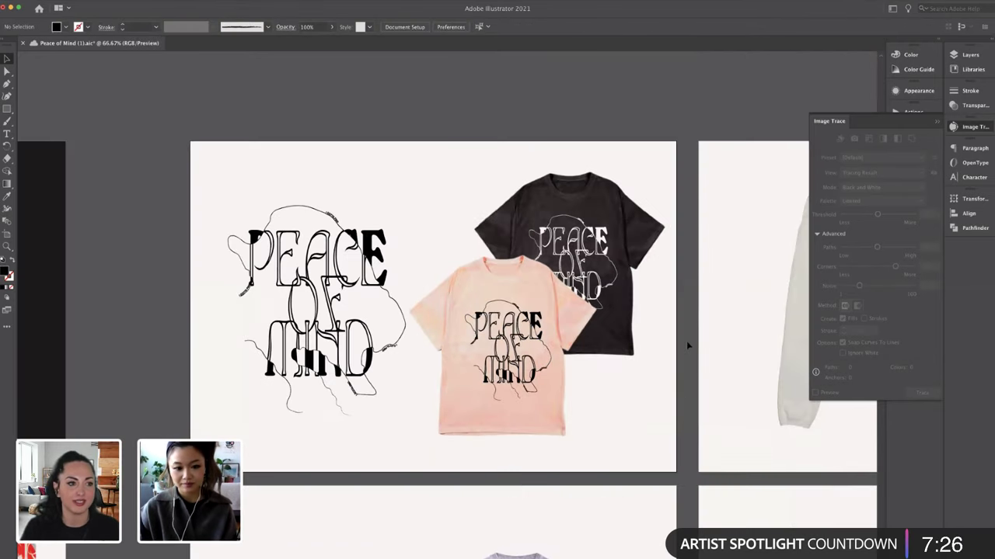
{"action": "scroll", "coordinate": [680, 339], "scroll_direction": "left", "scroll_amount": 3}
{"action": "scroll", "coordinate": [466, 248], "scroll_direction": "down", "scroll_amount": 3}
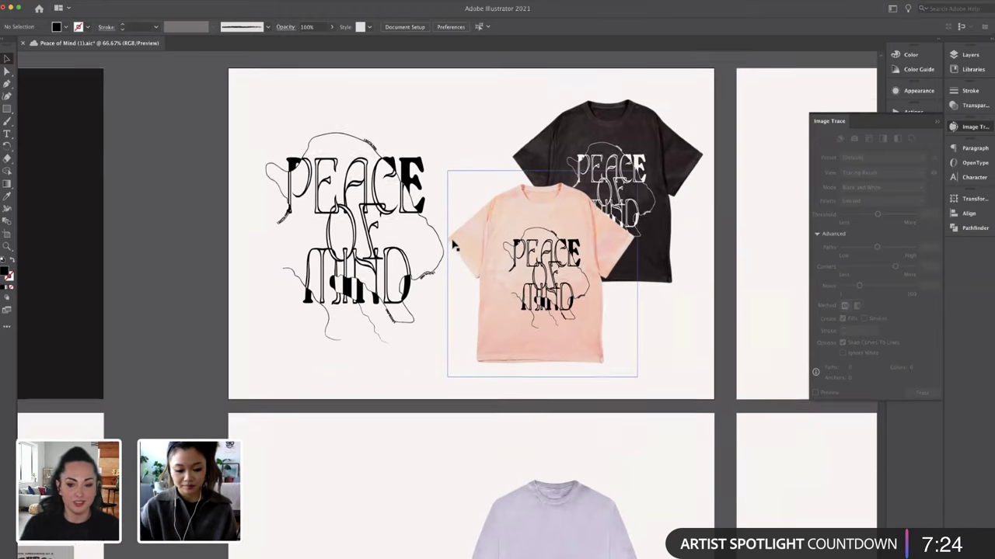
{"action": "key", "text": "super+minus"}
{"action": "scroll", "coordinate": [491, 295], "scroll_direction": "down", "scroll_amount": 2}
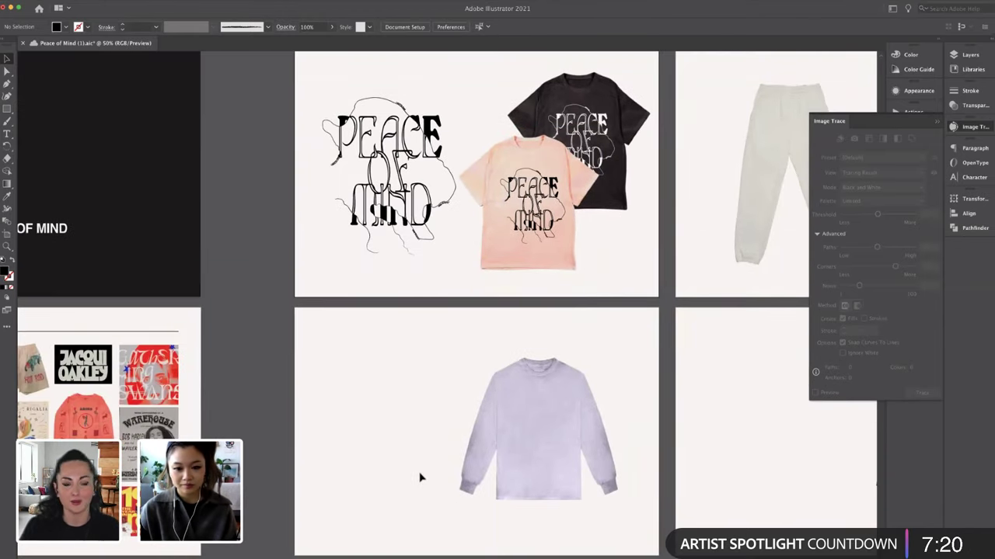
{"action": "scroll", "coordinate": [426, 443], "scroll_direction": "up", "scroll_amount": 1}
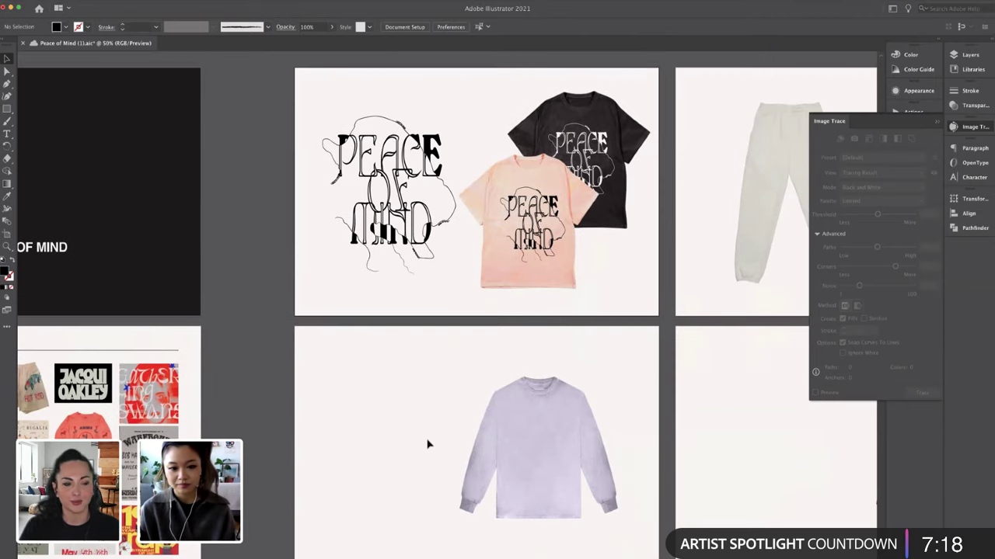
{"action": "left_click", "coordinate": [397, 175]}
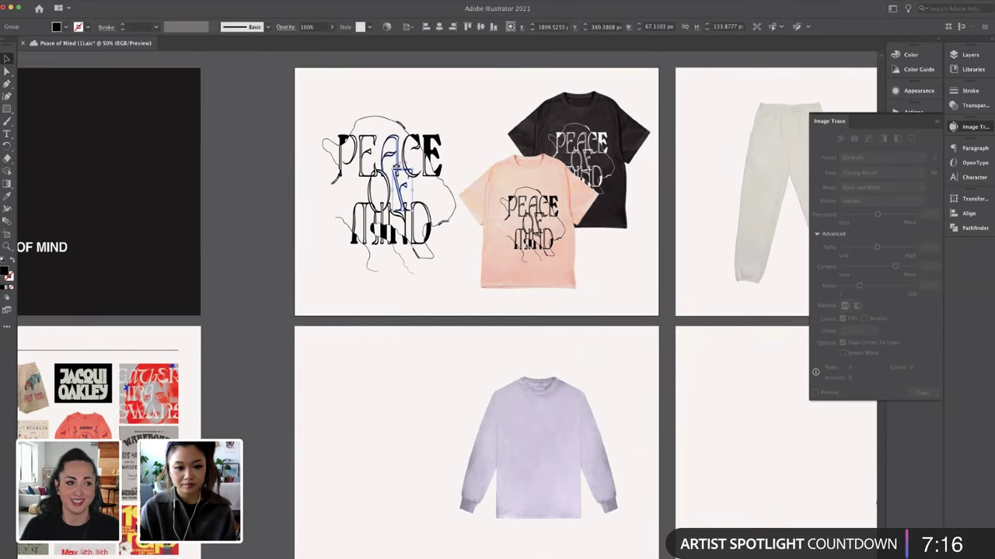
{"action": "left_click_drag", "start_coordinate": [315, 111], "coordinate": [435, 278]}
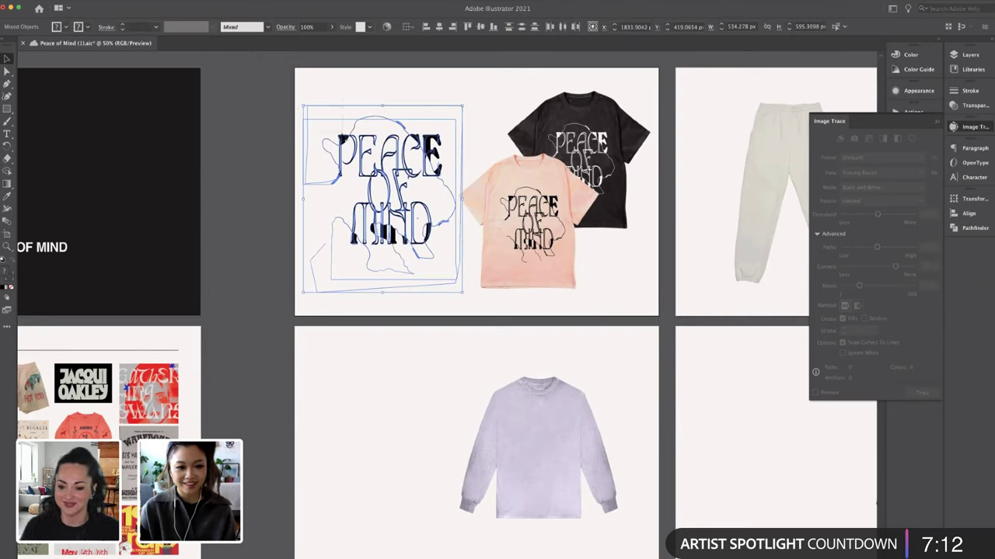
{"action": "key", "text": "Delete"}
{"action": "left_click_drag", "start_coordinate": [288, 279], "coordinate": [460, 85]}
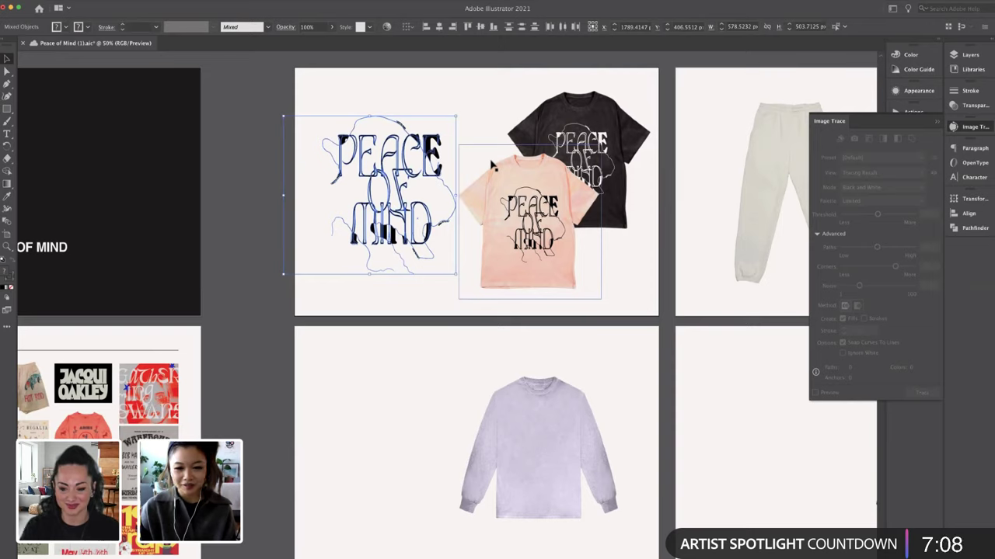
{"action": "left_click", "coordinate": [278, 320]}
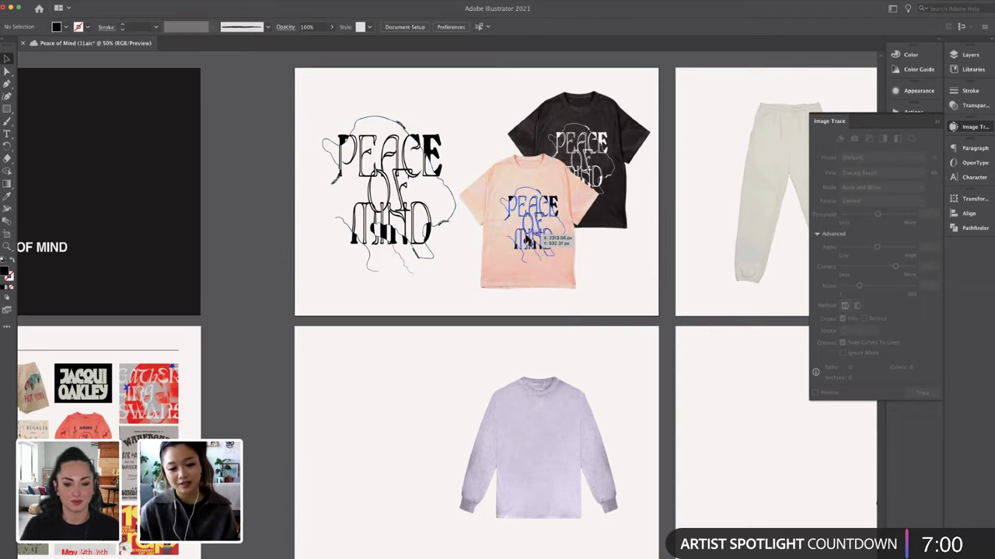
Shift the pink tee's print slightly left and nudge the tee prints into place
{"action": "left_click", "coordinate": [525, 237]}
{"action": "key", "text": "super+equal"}
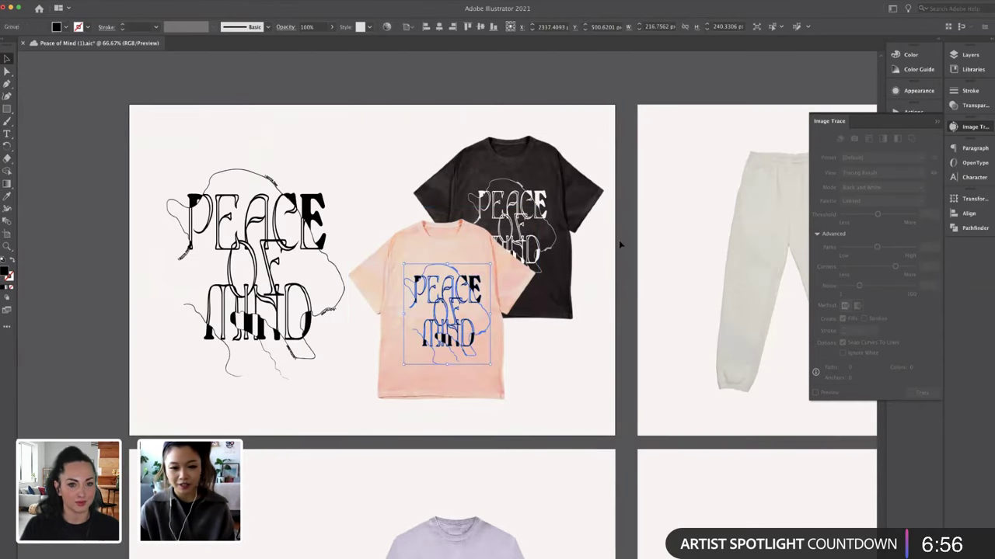
{"action": "key", "text": "super+minus"}
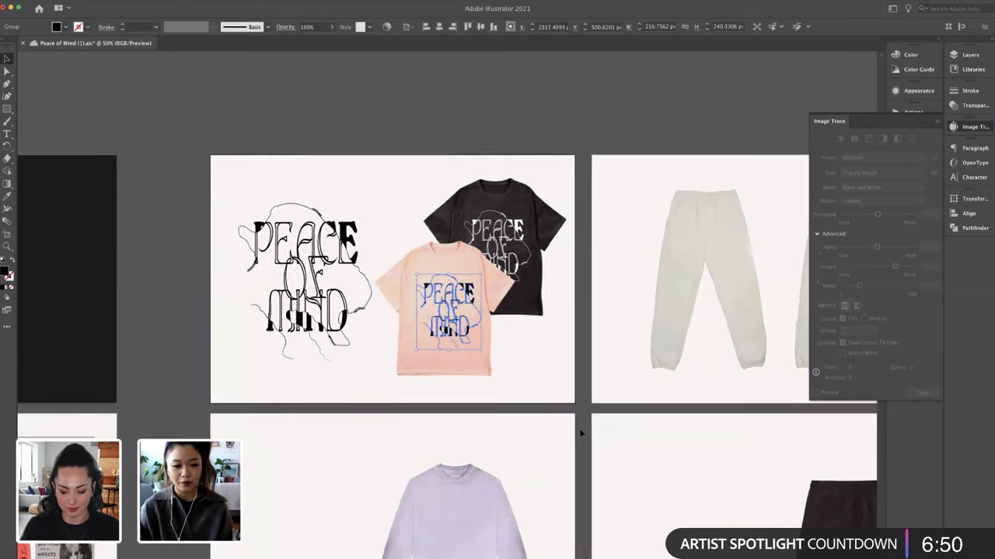
{"action": "scroll", "coordinate": [579, 433], "scroll_direction": "down", "scroll_amount": 2}
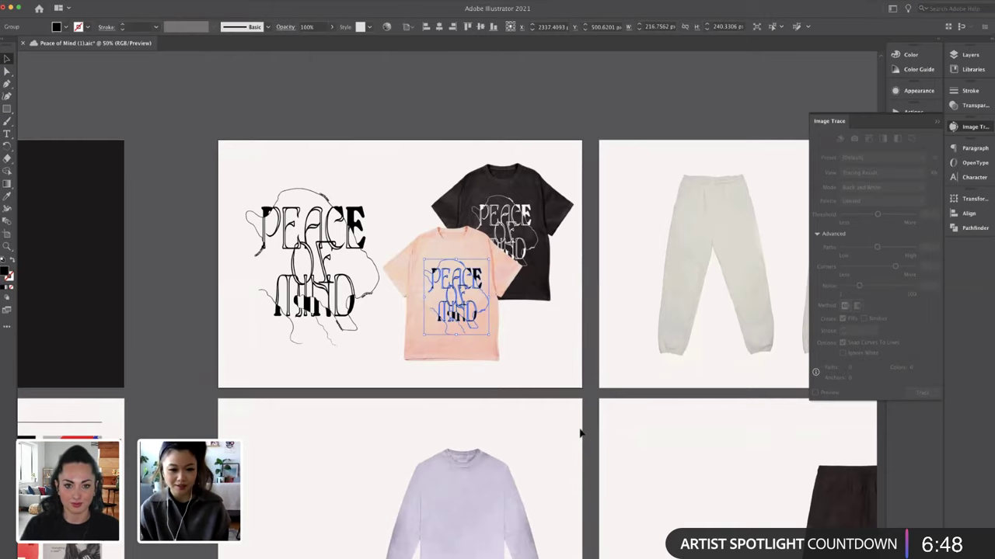
{"action": "left_click_drag", "start_coordinate": [481, 289], "coordinate": [482, 289]}
{"action": "scroll", "coordinate": [590, 363], "scroll_direction": "up", "scroll_amount": 2}
{"action": "left_click", "coordinate": [589, 364]}
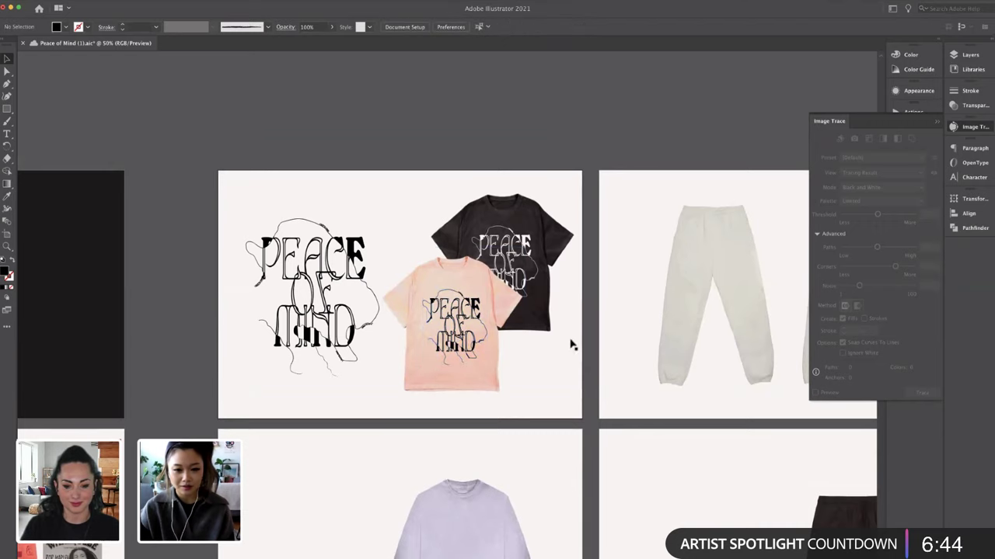
{"action": "scroll", "coordinate": [554, 298], "scroll_direction": "down", "scroll_amount": 5}
{"action": "left_click_drag", "start_coordinate": [536, 175], "coordinate": [543, 169]}
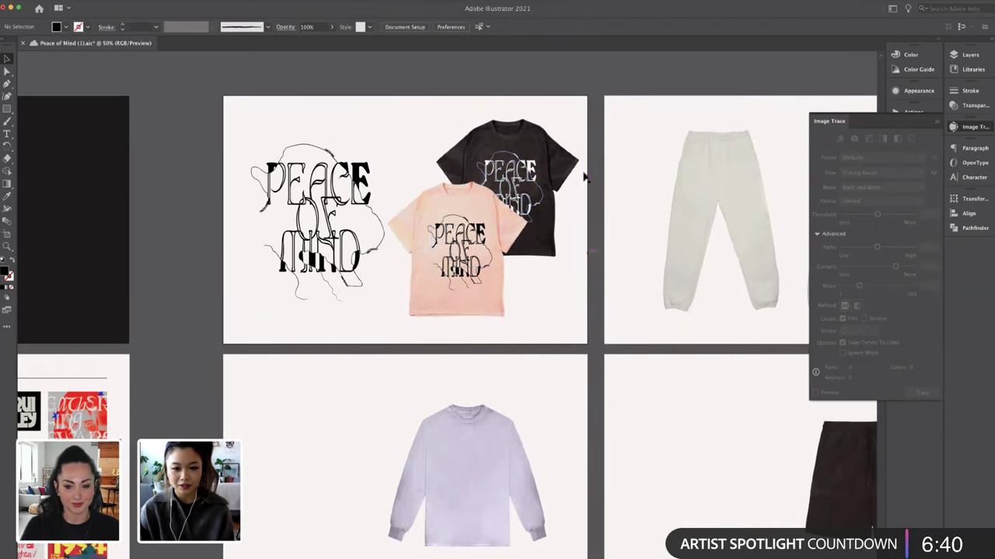
{"action": "key", "text": "ctrl+minus"}
{"action": "left_click_drag", "start_coordinate": [438, 189], "coordinate": [378, 248]}
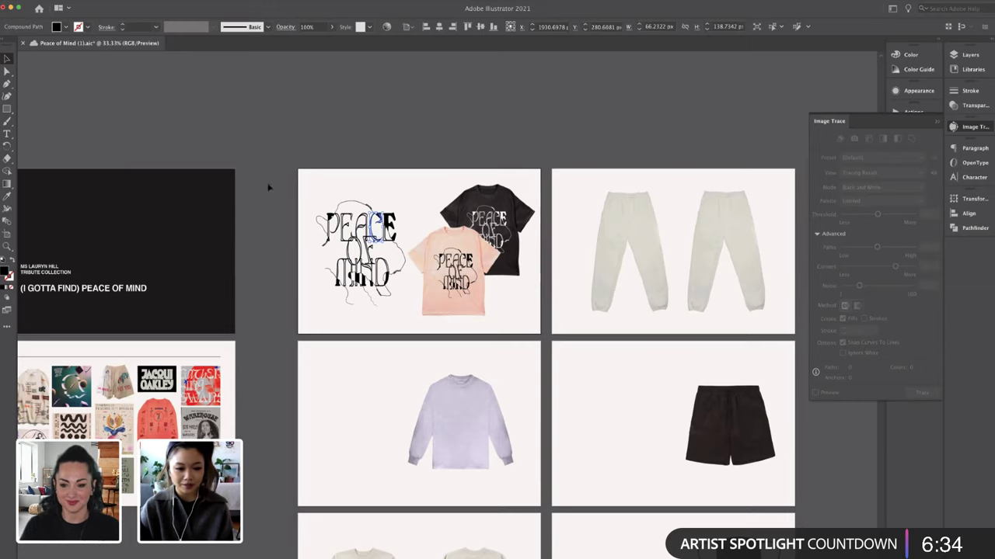
{"action": "left_click", "coordinate": [395, 306], "text": "shift"}
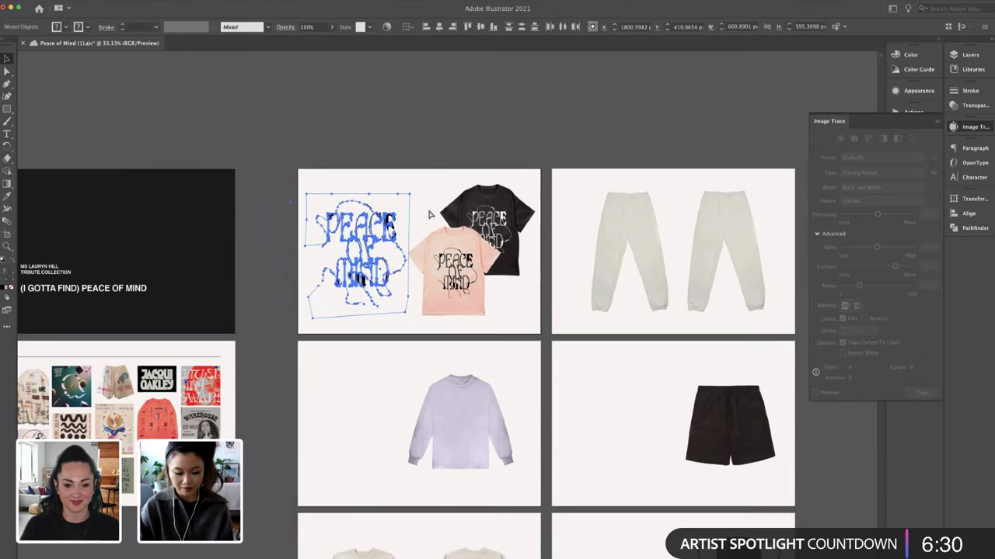
Copy the PEACE OF MIND lettering down to the long-sleeve artboard
{"action": "key", "text": "super+equal"}
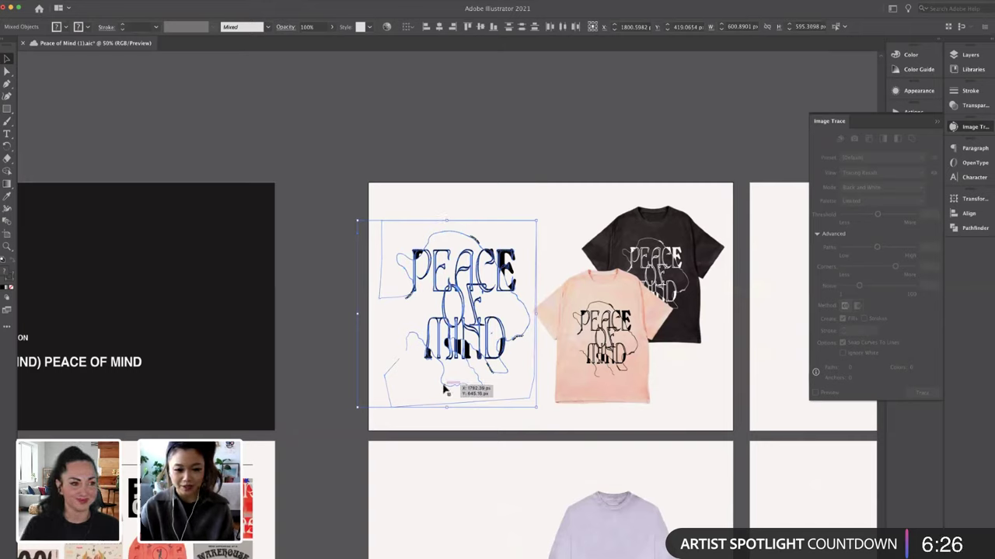
{"action": "left_click_drag", "start_coordinate": [393, 405], "coordinate": [395, 407]}
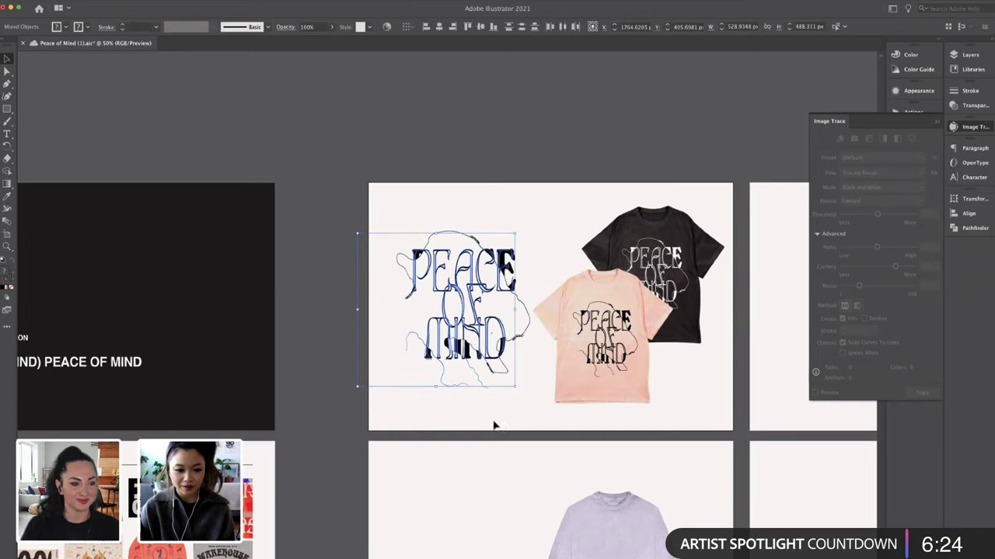
{"action": "scroll", "coordinate": [404, 417], "scroll_direction": "down", "scroll_amount": 5}
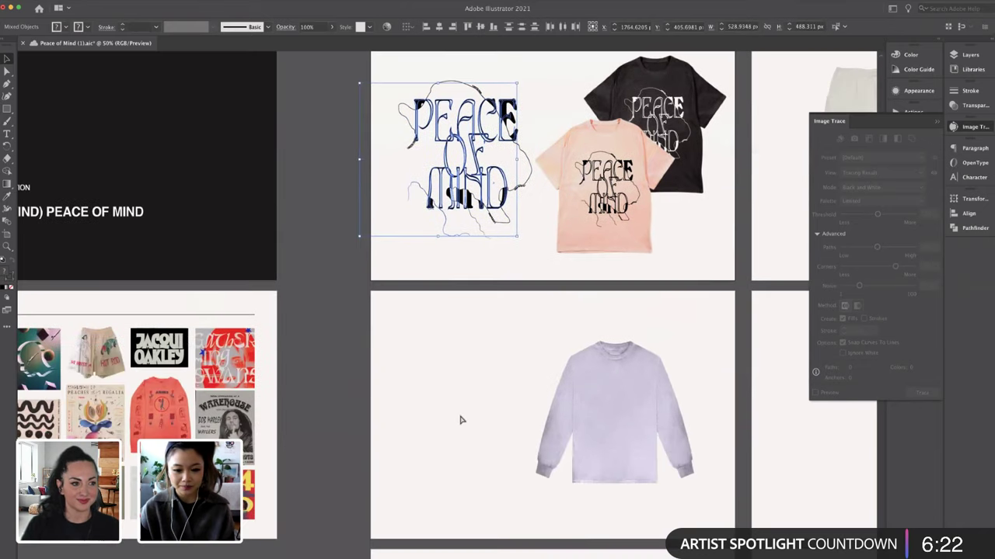
{"action": "left_click_drag", "start_coordinate": [497, 136], "coordinate": [502, 397]}
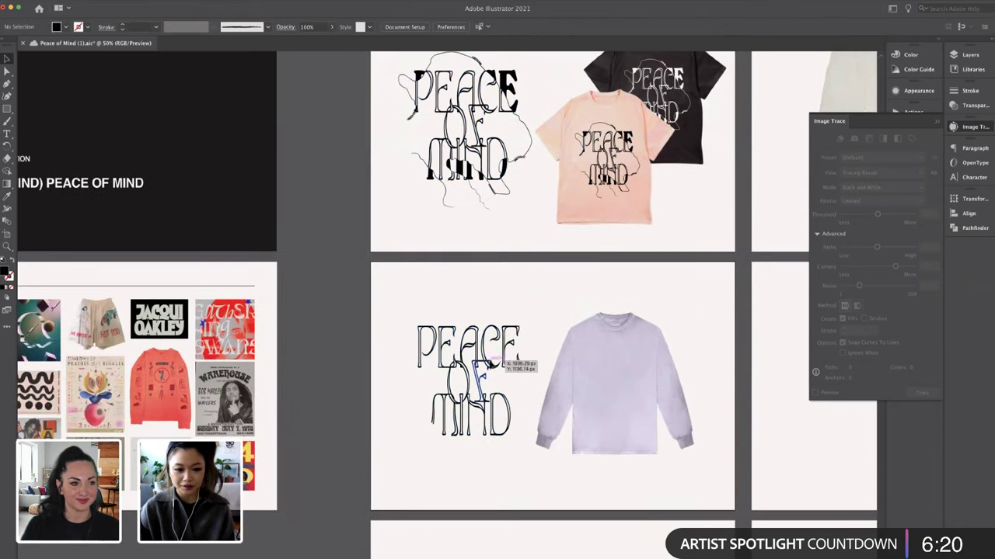
Delete the squiggle from the copy and fit it small on the lilac long-sleeve's chest
{"action": "key", "text": "a"}
{"action": "left_click", "coordinate": [425, 460]}
{"action": "key", "text": "Delete"}
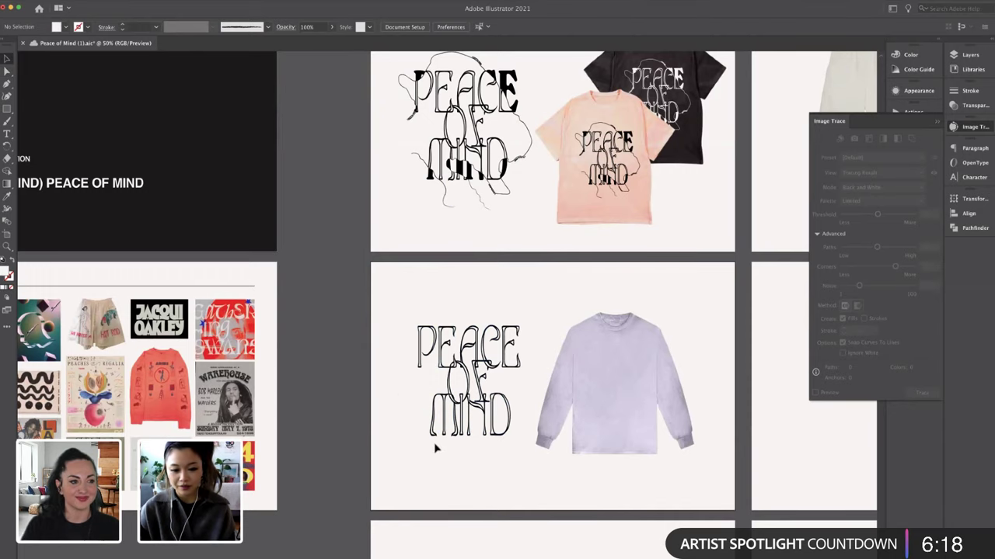
{"action": "left_click", "coordinate": [510, 440]}
{"action": "left_click_drag", "start_coordinate": [520, 437], "coordinate": [621, 362]}
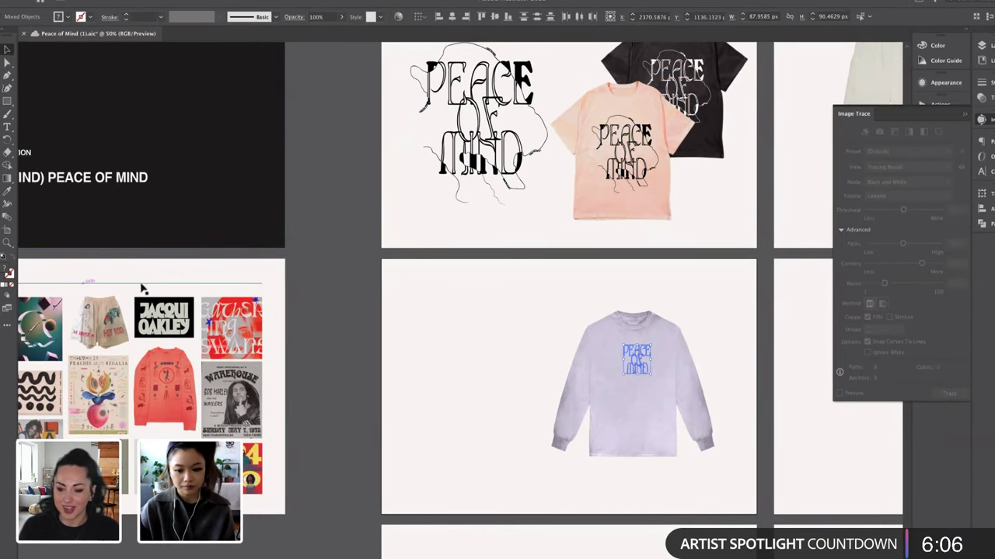
{"action": "left_click_drag", "start_coordinate": [624, 374], "coordinate": [652, 347]}
Draw an unfilled black-outline circle and place it over the long-sleeve lettering
{"action": "left_click", "coordinate": [473, 394]}
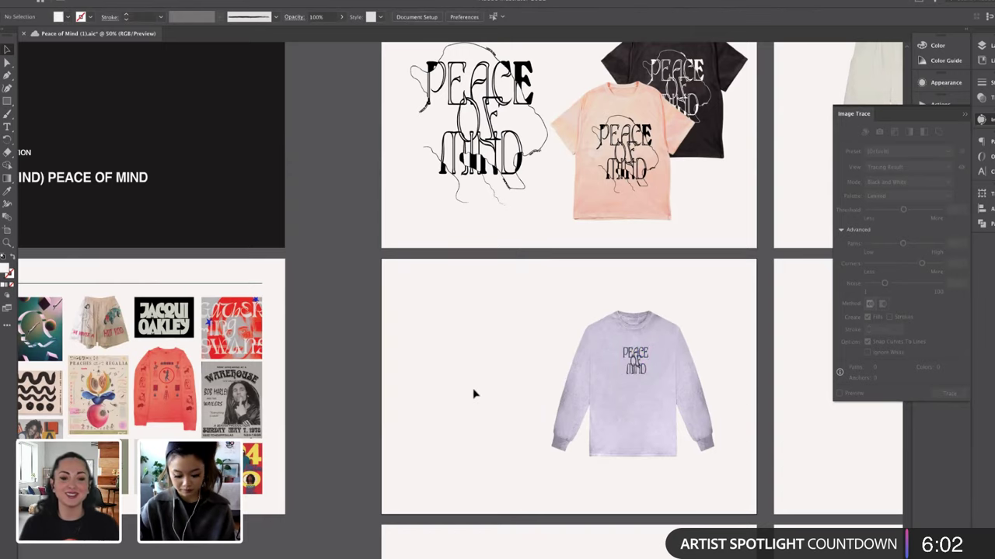
{"action": "key", "text": "l"}
{"action": "left_click_drag", "start_coordinate": [477, 352], "coordinate": [513, 383]}
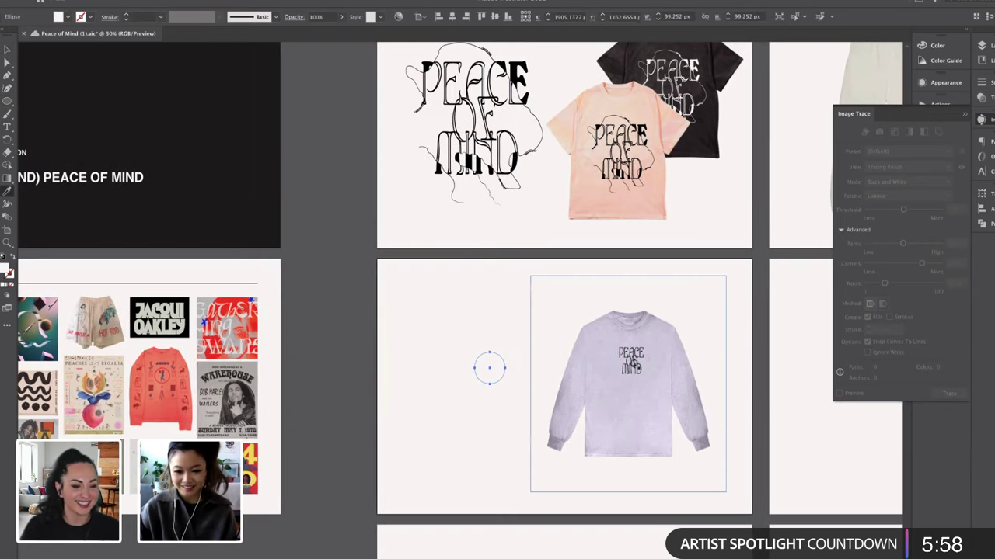
{"action": "key", "text": "d"}
{"action": "key", "text": "shift+x"}
{"action": "left_click_drag", "start_coordinate": [505, 371], "coordinate": [643, 355]}
{"action": "key", "text": "ctrl+="}
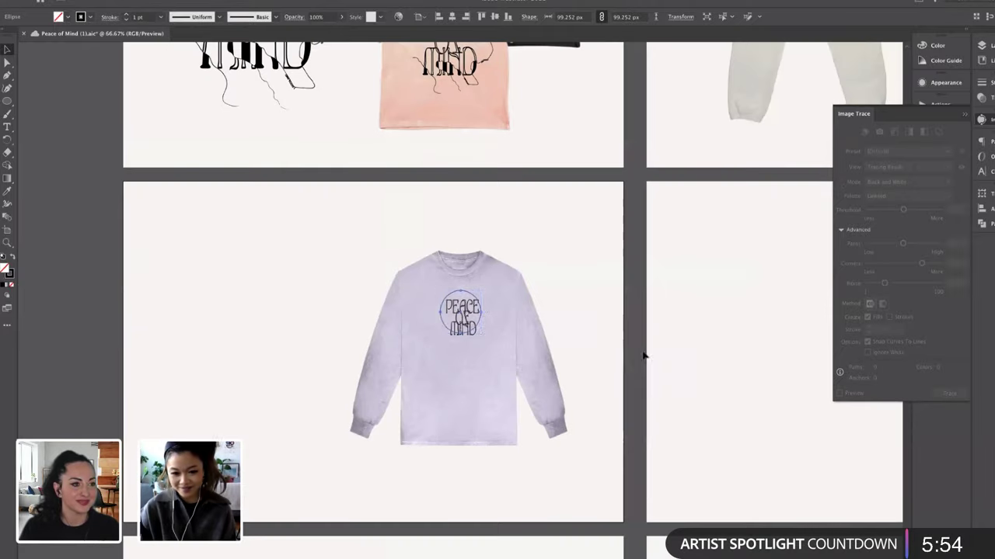
Reshape the circle into an arch by pulling its lower anchor
{"action": "left_click", "coordinate": [477, 300]}
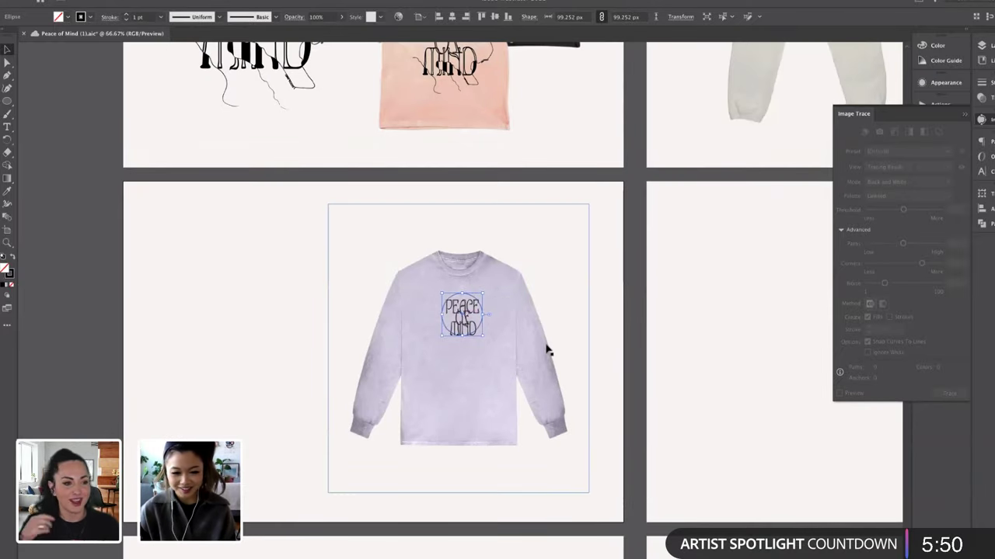
{"action": "key", "text": "p"}
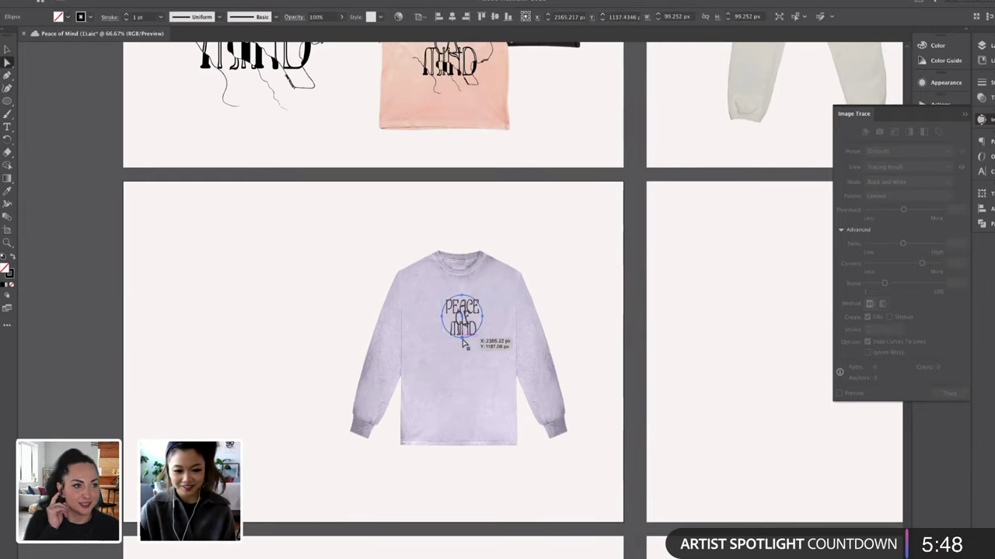
{"action": "left_click", "coordinate": [462, 337]}
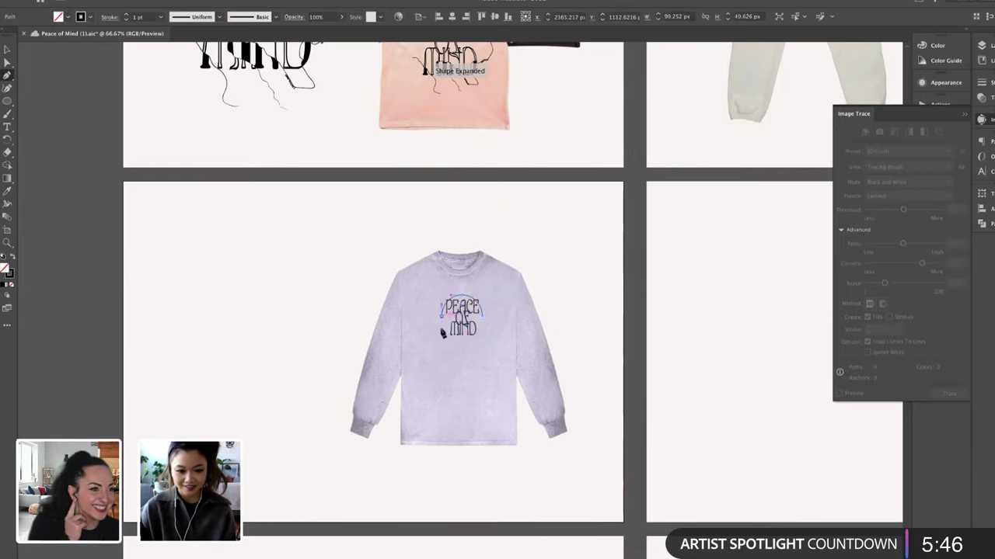
{"action": "left_click_drag", "start_coordinate": [443, 339], "coordinate": [477, 325]}
{"action": "left_click", "coordinate": [378, 349], "text": "ctrl"}
{"action": "key", "text": "a"}
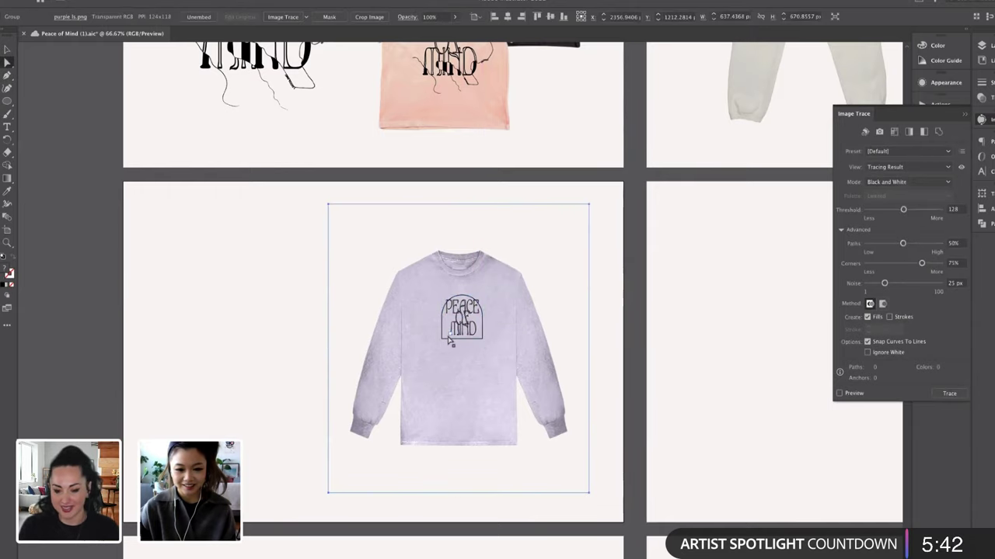
{"action": "left_click", "coordinate": [460, 339]}
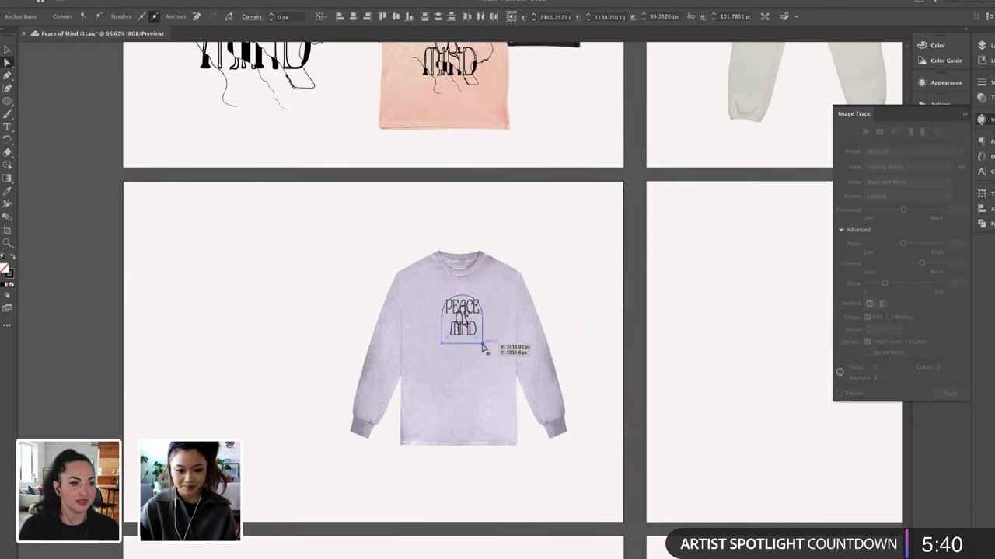
{"action": "left_click", "coordinate": [280, 324]}
{"action": "key", "text": "v"}
Move the PEACE OF MIND lettering slightly lower on the chest
{"action": "left_click", "coordinate": [458, 330]}
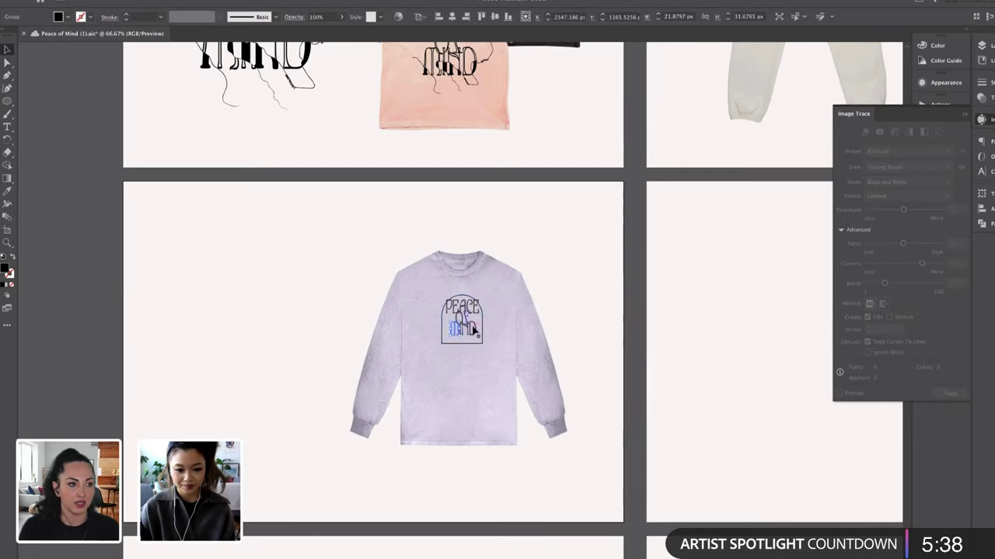
{"action": "left_click", "coordinate": [469, 325], "text": "shift"}
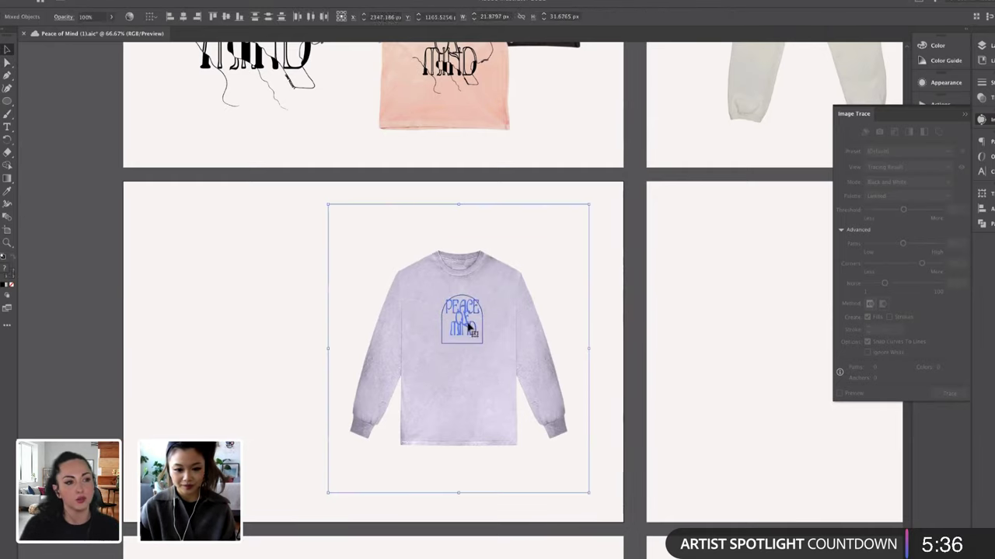
{"action": "left_click", "coordinate": [478, 351], "text": "shift"}
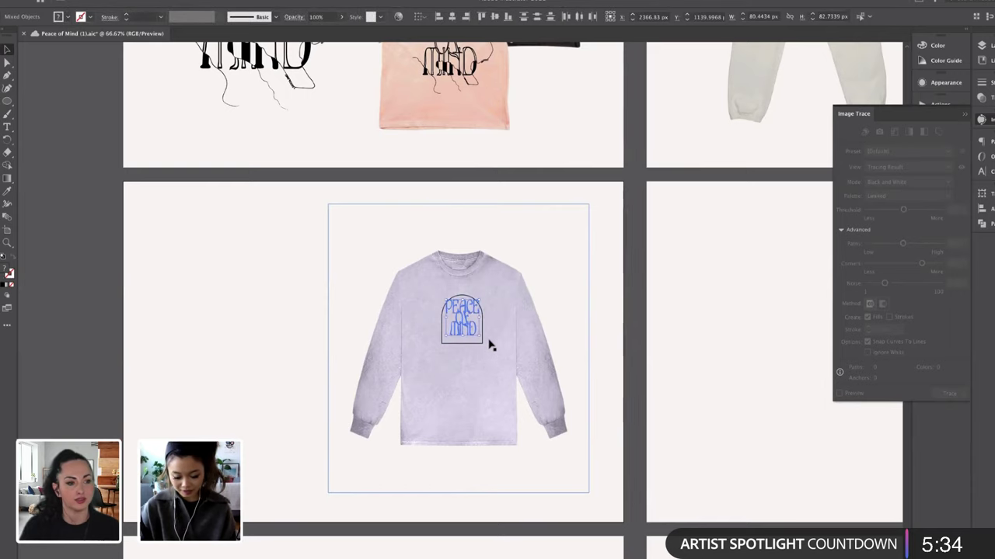
{"action": "key", "text": "ctrl+="}
{"action": "left_click_drag", "start_coordinate": [481, 339], "coordinate": [481, 366]}
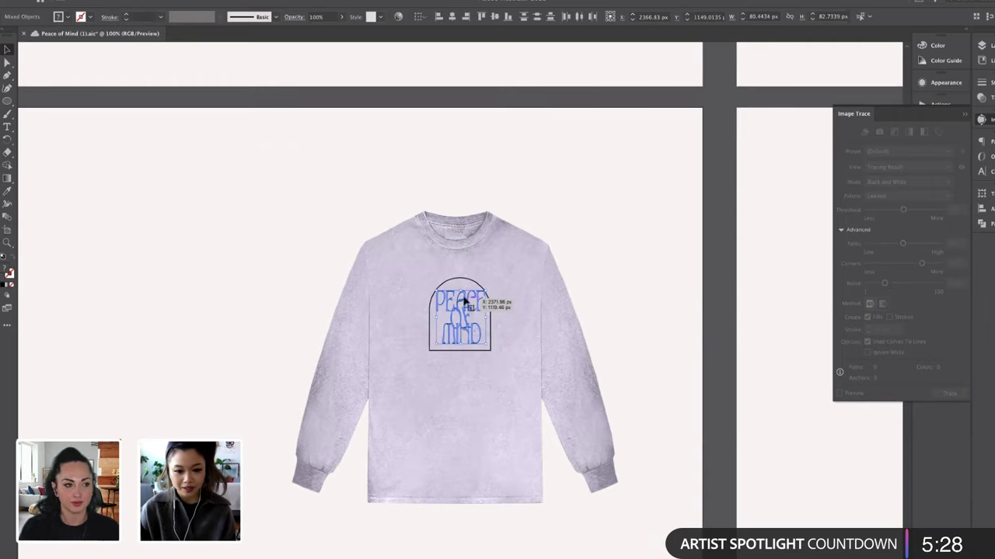
{"action": "key", "text": "ctrl+minus"}
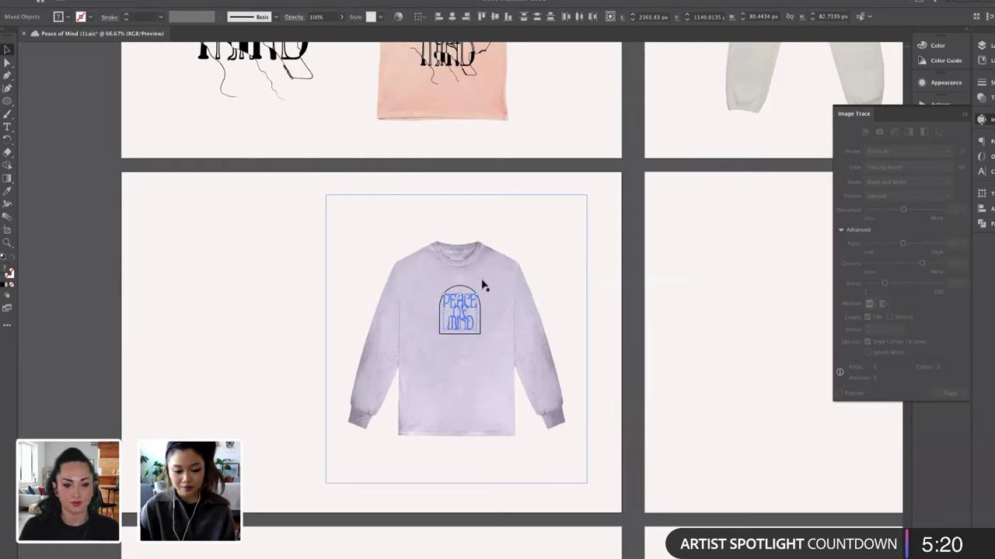
Zoom to 200% on the arch frame and nudge it slightly left
{"action": "left_click", "coordinate": [609, 298]}
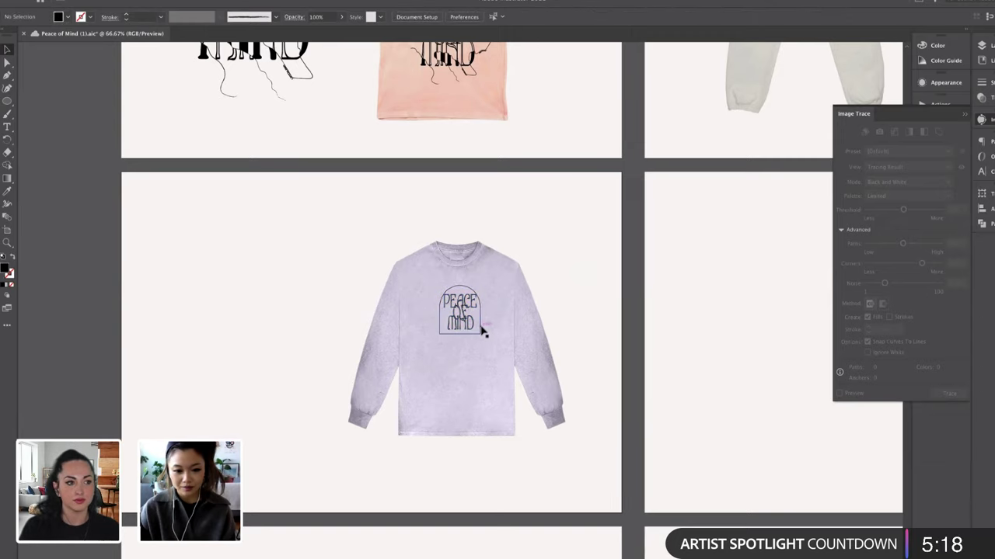
{"action": "left_click", "coordinate": [477, 297]}
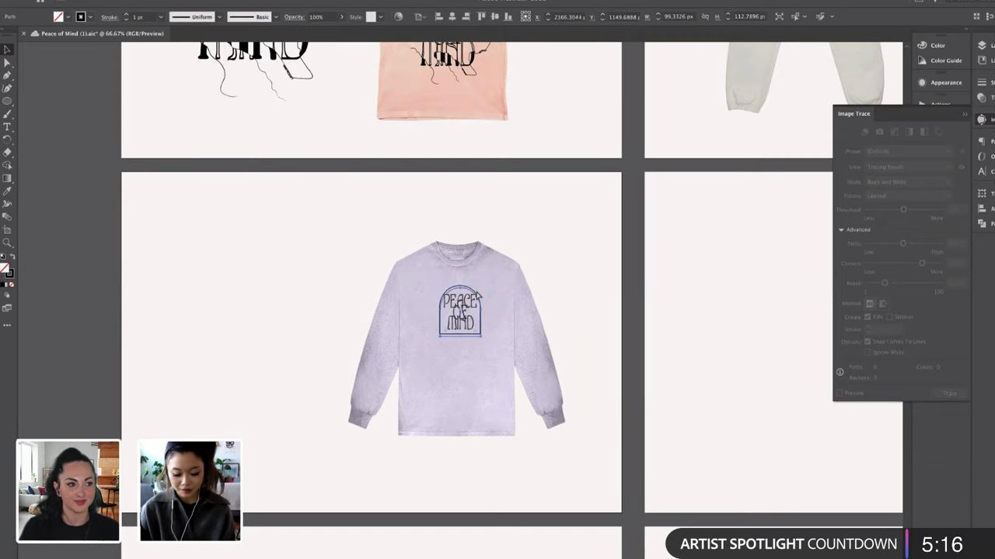
{"action": "key", "text": "ctrl+plus"}
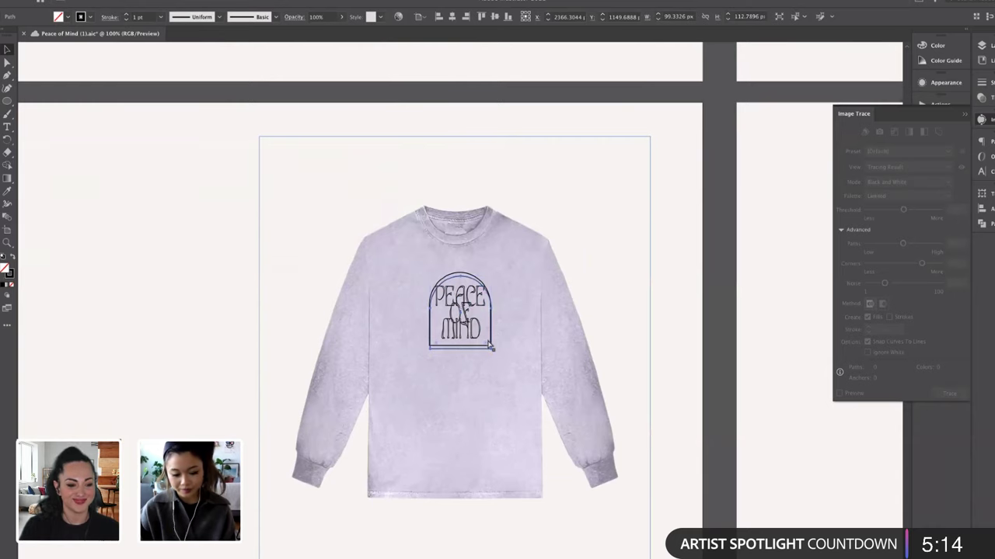
{"action": "key", "text": "ctrl+plus"}
{"action": "key", "text": "Left"}
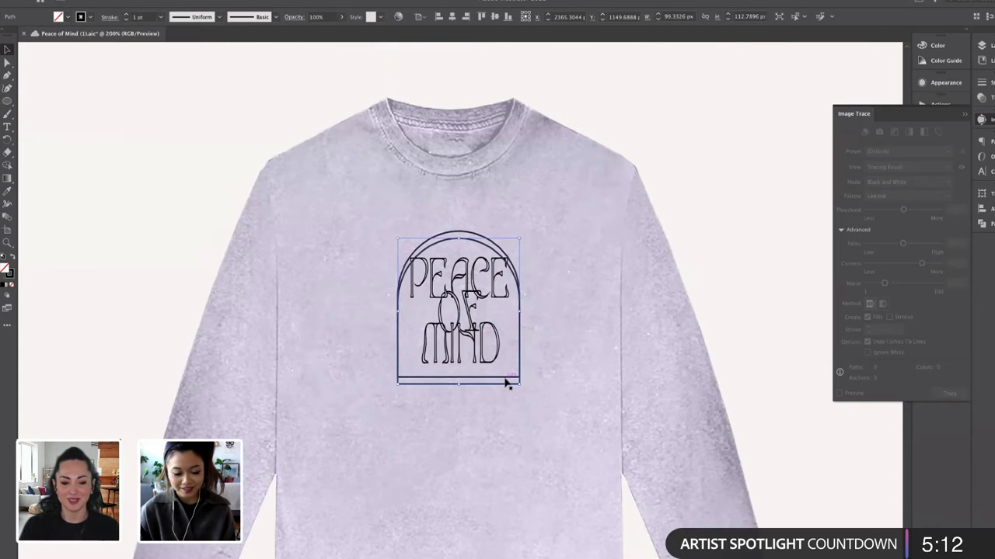
Pull the arch's lower-left anchor down to form a double base, then zoom to 150%
{"action": "key", "text": "a"}
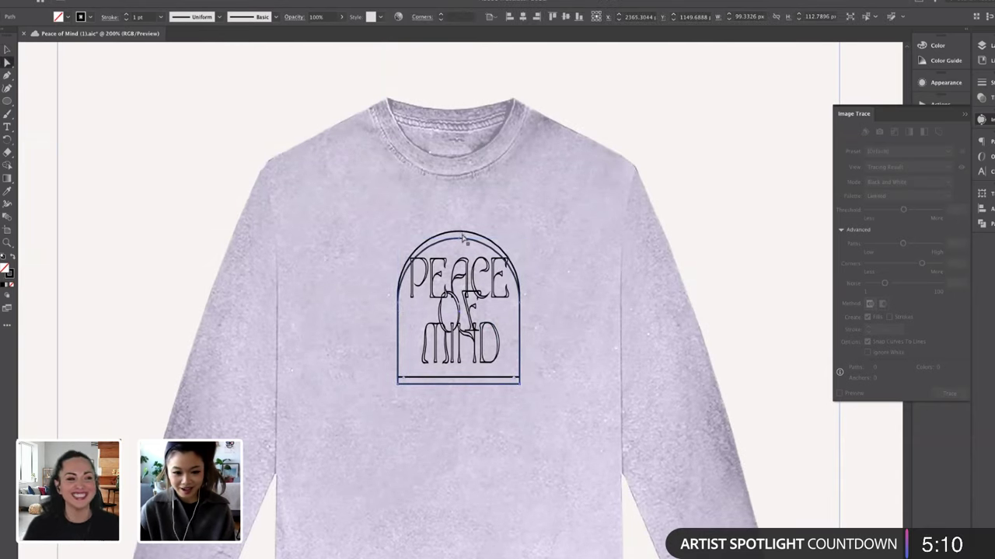
{"action": "left_click", "coordinate": [501, 247]}
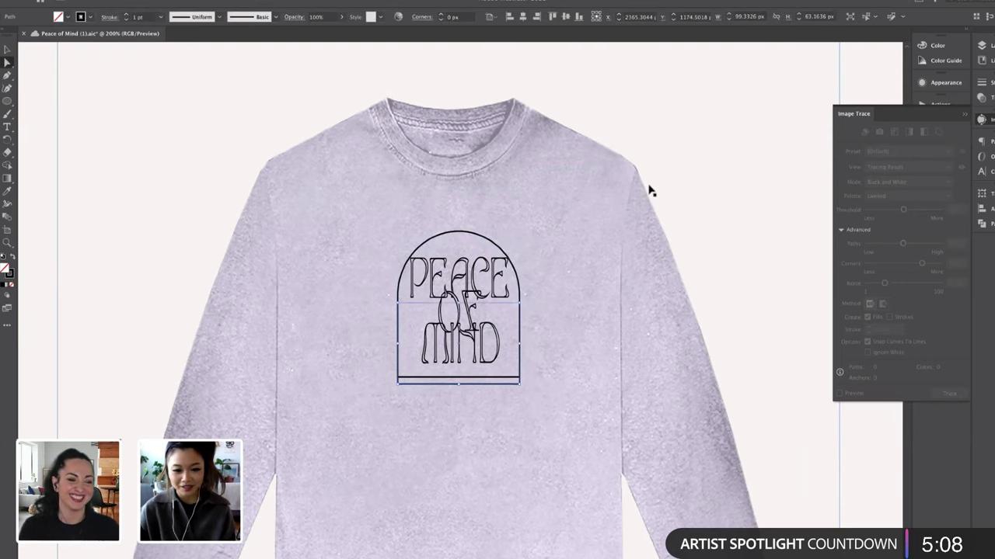
{"action": "left_click", "coordinate": [416, 381]}
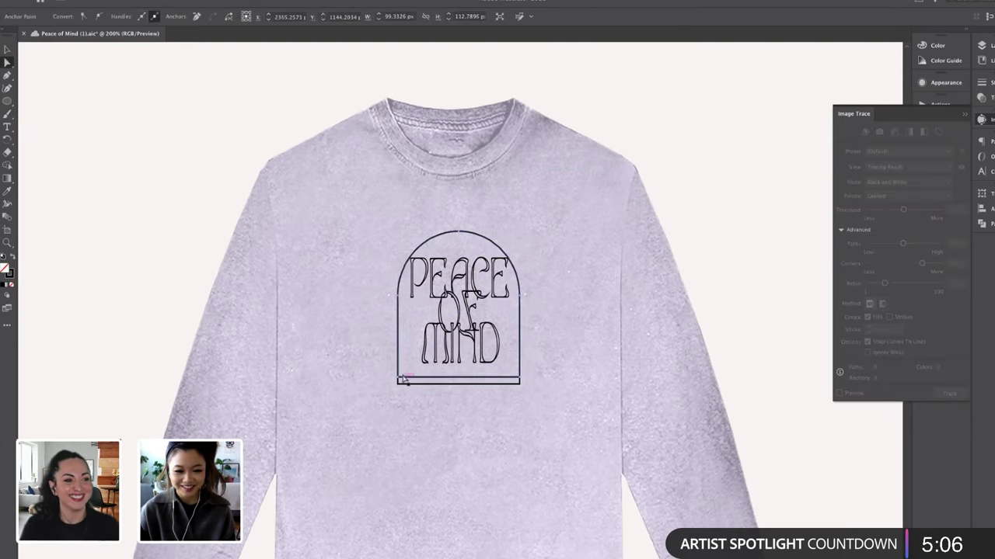
{"action": "left_click_drag", "start_coordinate": [400, 337], "coordinate": [395, 381]}
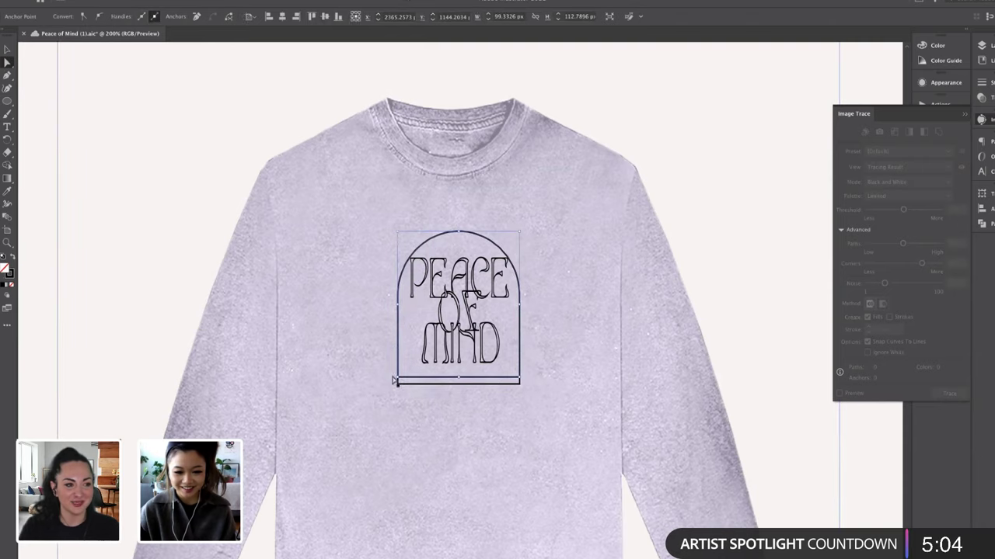
{"action": "key", "text": "v"}
{"action": "left_click", "coordinate": [378, 381]}
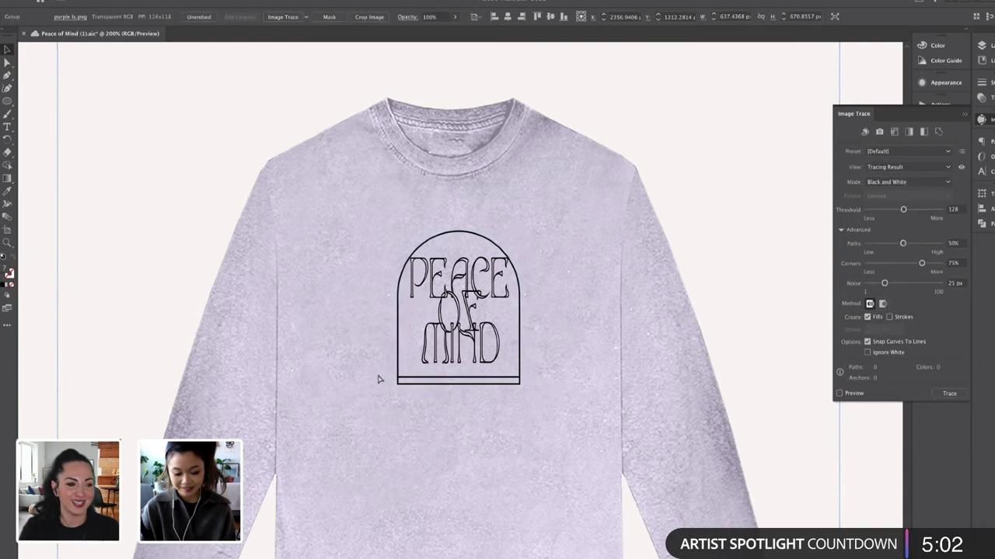
{"action": "key", "text": "ctrl+minus"}
{"action": "left_click", "coordinate": [497, 203]}
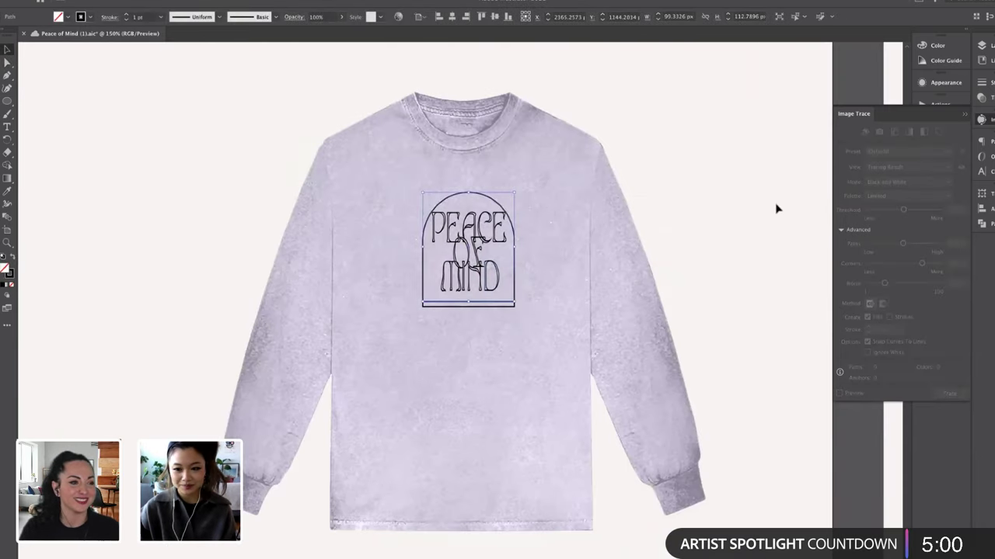
{"action": "key", "text": "ctrl+a"}
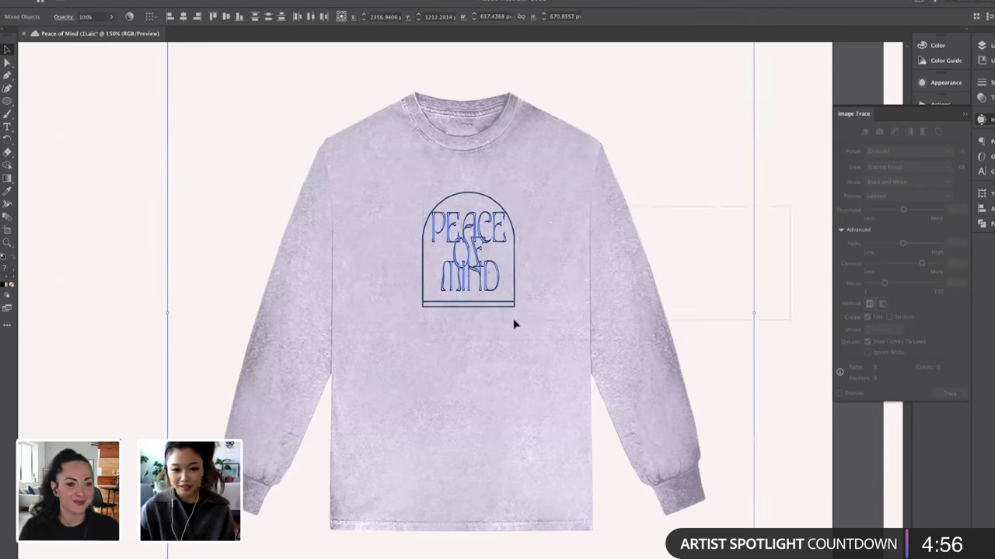
{"action": "left_click", "coordinate": [476, 302]}
{"action": "left_click_drag", "start_coordinate": [476, 302], "coordinate": [470, 298]}
{"action": "left_click_drag", "start_coordinate": [480, 206], "coordinate": [473, 209]}
{"action": "key", "text": "ctrl+v"}
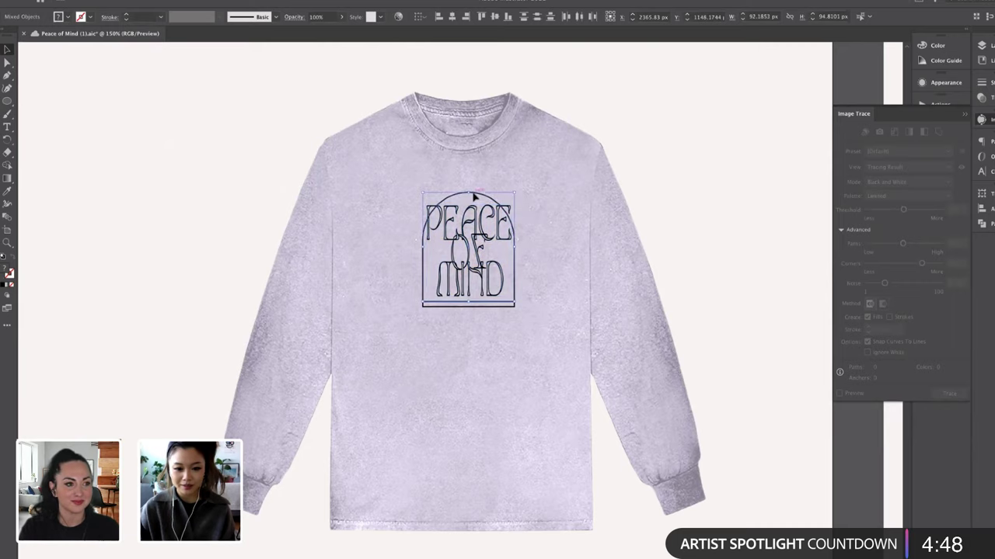
{"action": "left_click_drag", "start_coordinate": [505, 295], "coordinate": [512, 224]}
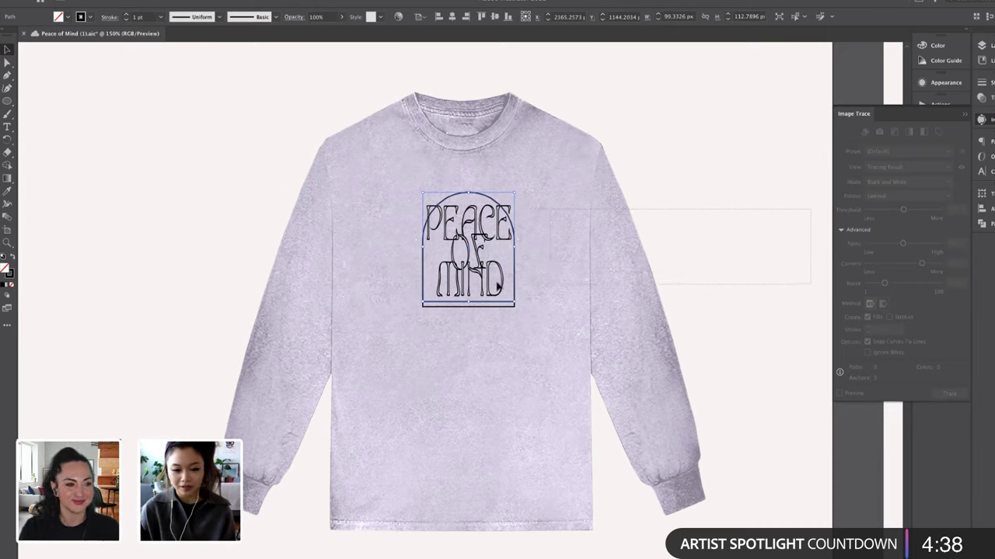
{"action": "left_click_drag", "start_coordinate": [436, 289], "coordinate": [509, 221]}
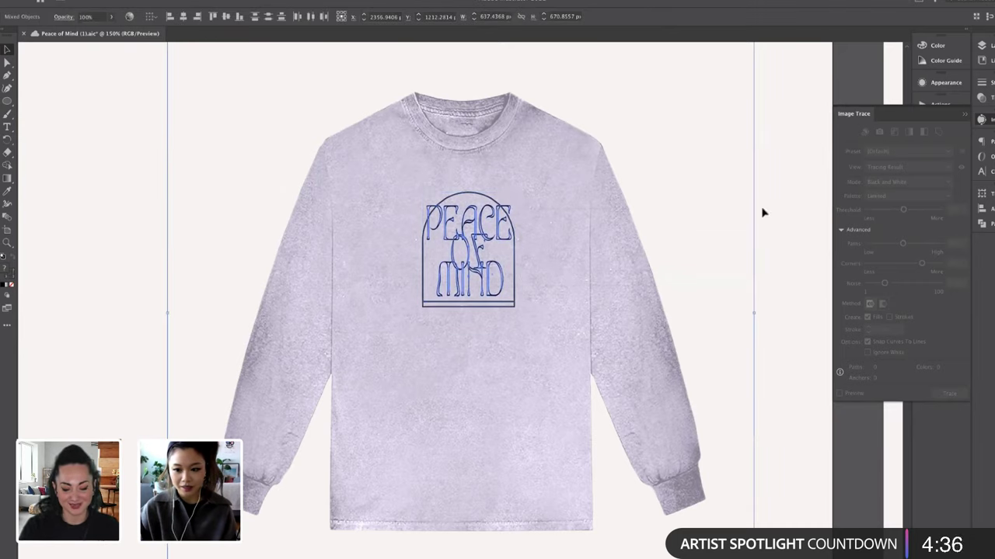
{"action": "left_click", "coordinate": [494, 204], "text": "shift"}
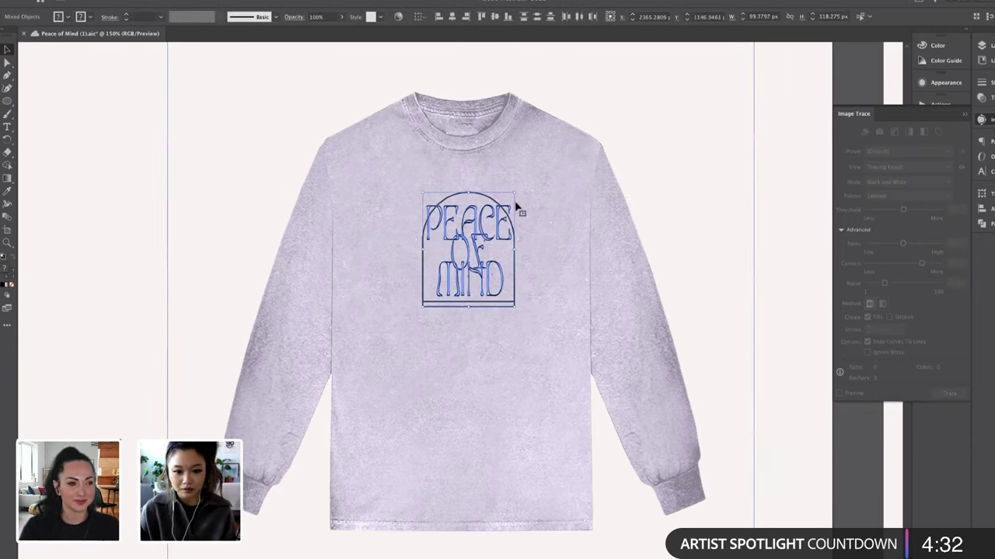
{"action": "key", "text": "ctrl+g"}
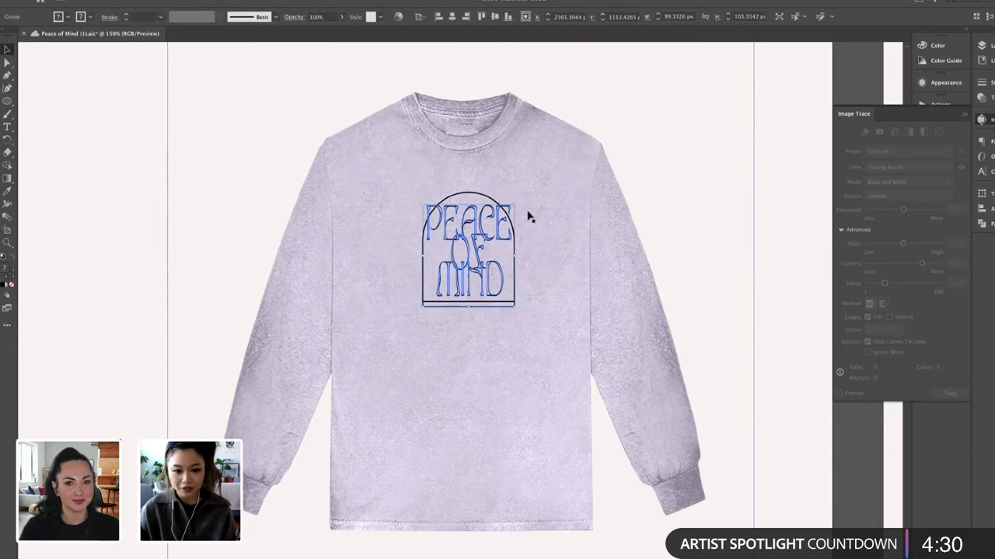
{"action": "key", "text": "ctrl+z"}
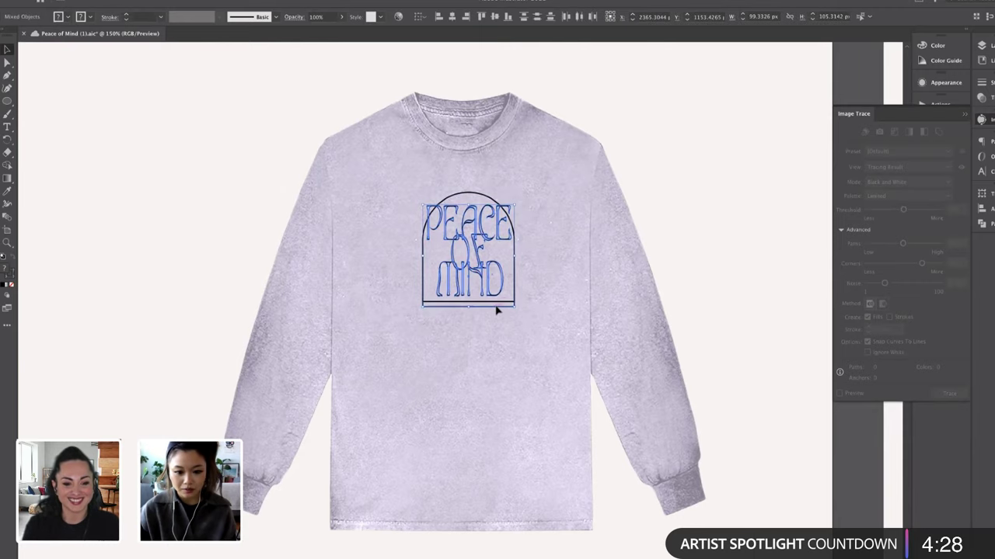
{"action": "key", "text": "ctrl+g"}
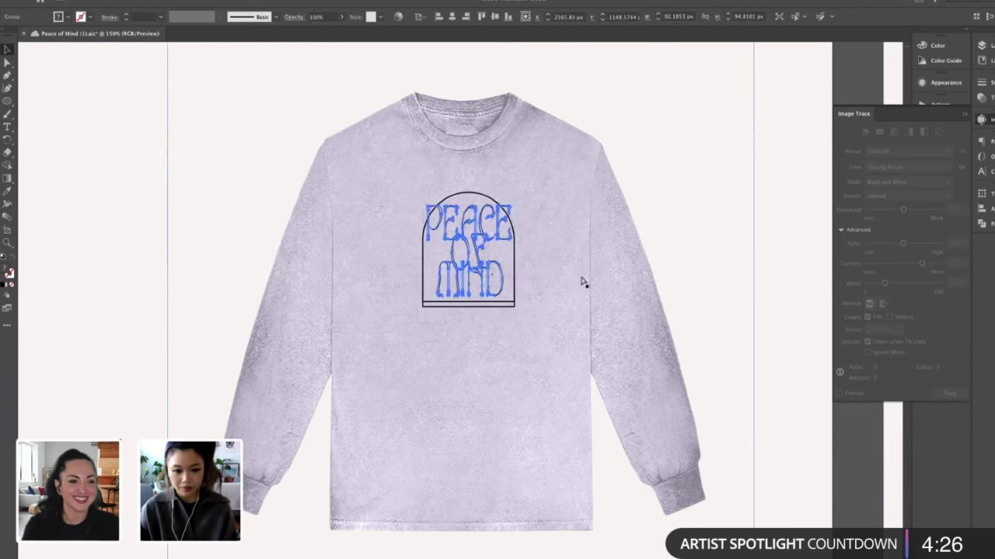
{"action": "left_click", "coordinate": [477, 199]}
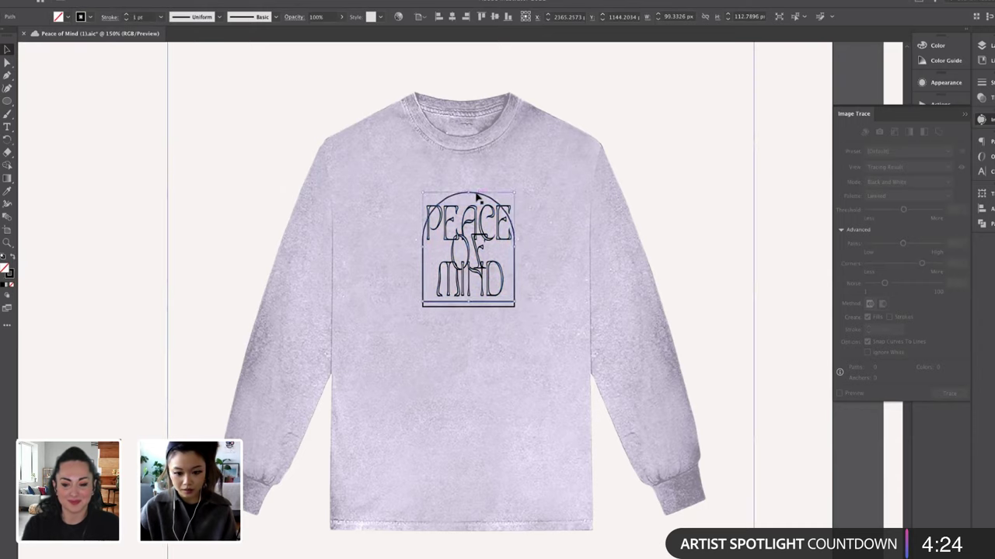
{"action": "left_click", "coordinate": [472, 211]}
{"action": "left_click", "coordinate": [471, 211], "text": "shift"}
{"action": "right_click", "coordinate": [514, 197]}
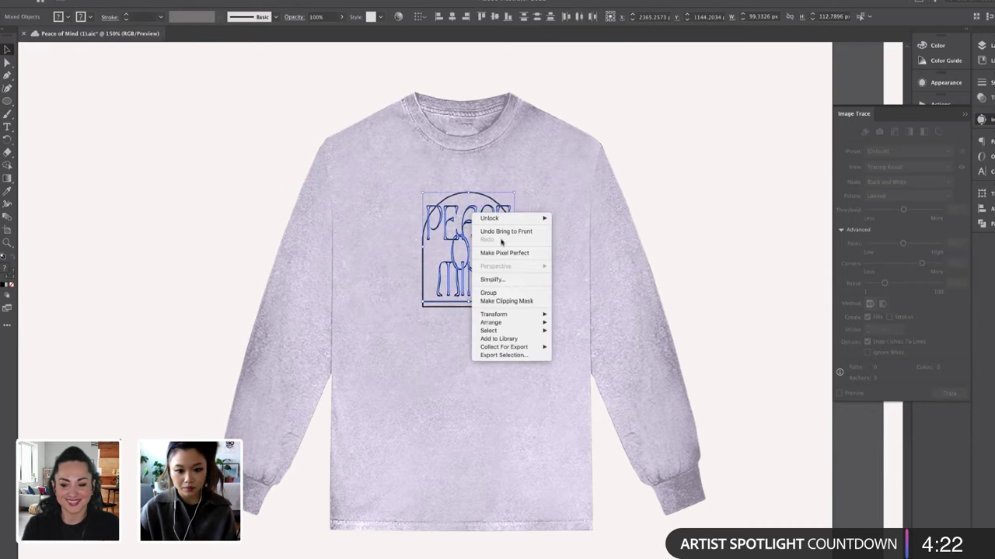
{"action": "left_click", "coordinate": [520, 303]}
{"action": "left_click", "coordinate": [520, 303]}
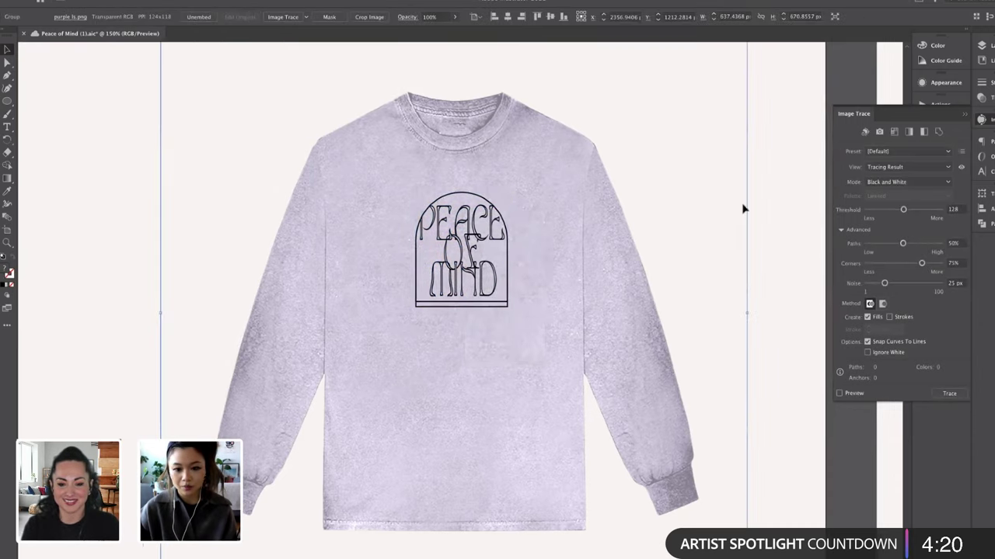
Shrink the PEACE OF MIND design down to a small logo
{"action": "scroll", "coordinate": [741, 206], "scroll_direction": "right", "scroll_amount": 2}
{"action": "left_click", "coordinate": [432, 310]}
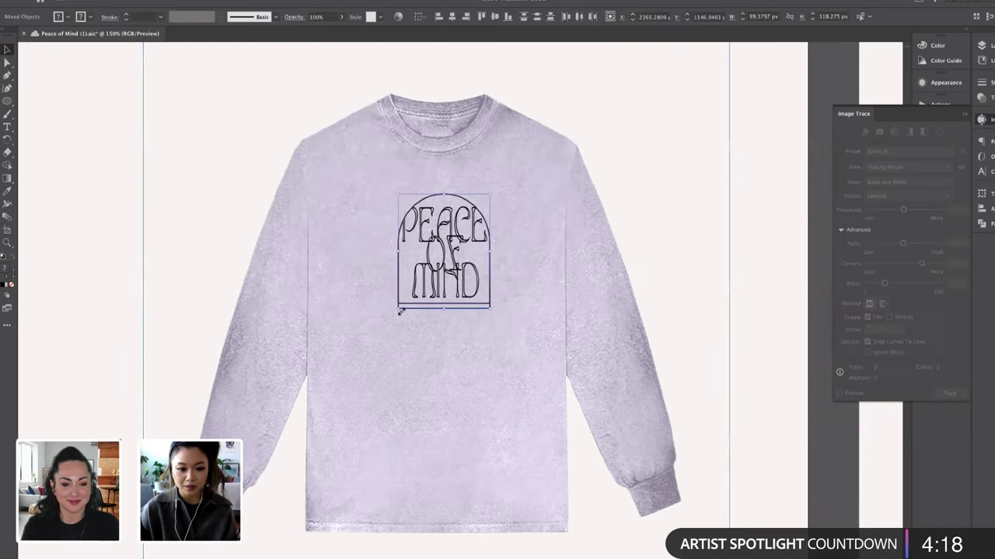
{"action": "mouse_move", "coordinate": [475, 233]}
{"action": "left_mouse_down"}
{"action": "mouse_move", "coordinate": [448, 268]}
{"action": "mouse_move", "coordinate": [514, 245]}
{"action": "left_mouse_up"}
{"action": "left_click", "coordinate": [513, 241]}
Duplicate the small logo into three copies stacked down the left sleeve
{"action": "scroll", "coordinate": [382, 249], "scroll_direction": "left", "scroll_amount": 2}
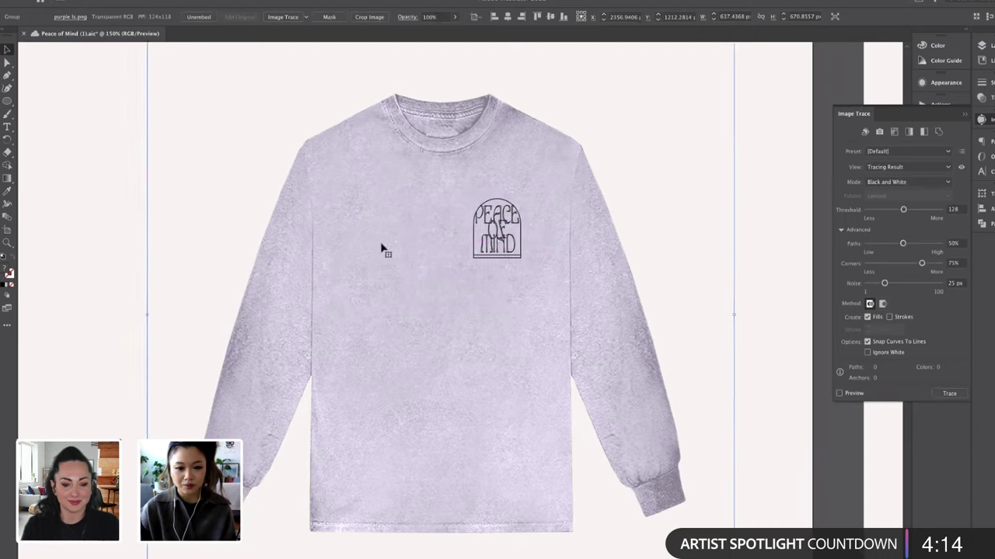
{"action": "left_click", "coordinate": [506, 237]}
{"action": "left_click_drag", "start_coordinate": [467, 257], "coordinate": [290, 253]}
{"action": "left_click_drag", "start_coordinate": [525, 237], "coordinate": [254, 330]}
{"action": "key", "text": "ctrl+v"}
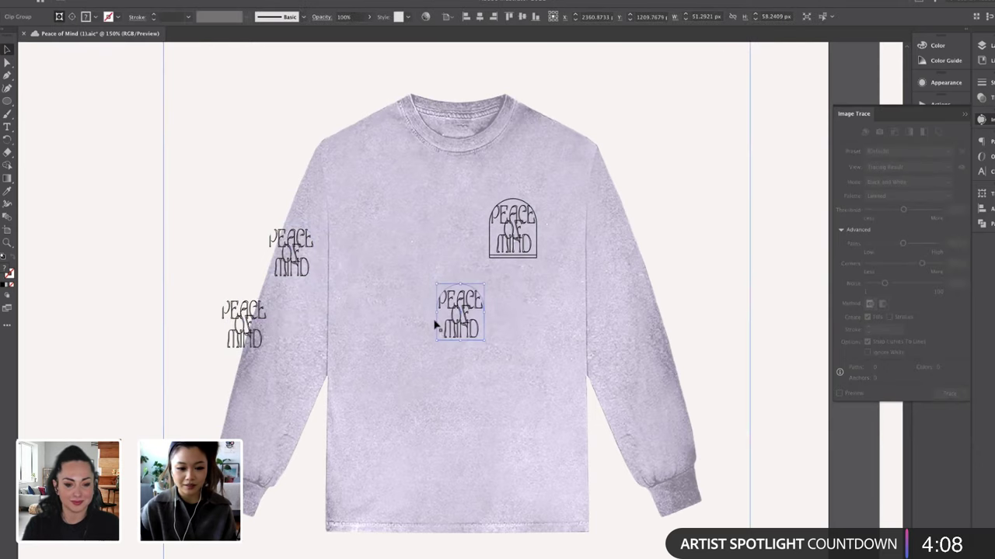
{"action": "left_click_drag", "start_coordinate": [437, 327], "coordinate": [234, 402]}
{"action": "left_click_drag", "start_coordinate": [251, 336], "coordinate": [264, 330]}
{"action": "left_click_drag", "start_coordinate": [295, 283], "coordinate": [295, 276]}
{"action": "left_click", "coordinate": [540, 292]}
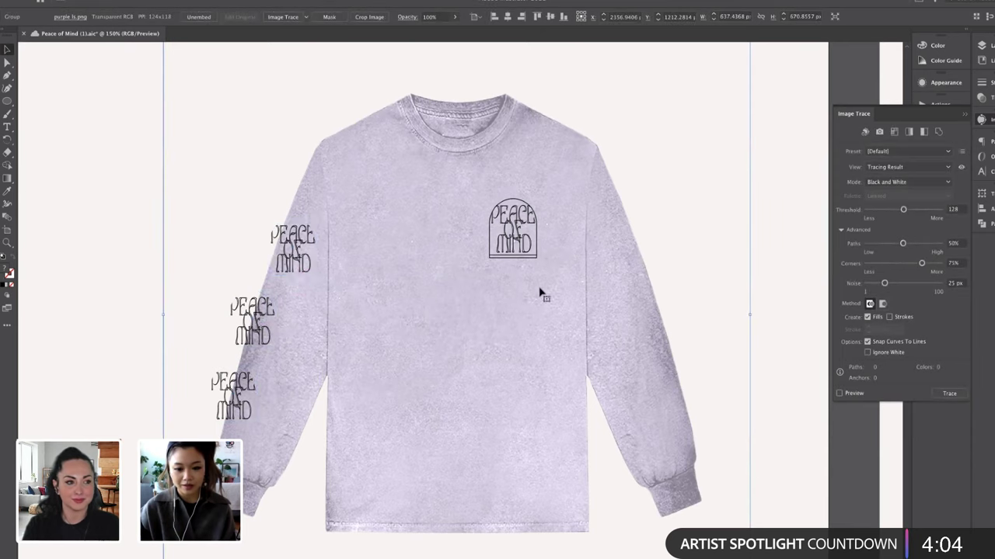
Draw an unfilled rectangle across the long-sleeve's front and zoom out to the whole board
{"action": "key", "text": "m"}
{"action": "mouse_move", "coordinate": [376, 208]}
{"action": "left_mouse_down"}
{"action": "mouse_move", "coordinate": [533, 344]}
{"action": "mouse_move", "coordinate": [583, 499]}
{"action": "mouse_move", "coordinate": [546, 469]}
{"action": "left_mouse_up"}
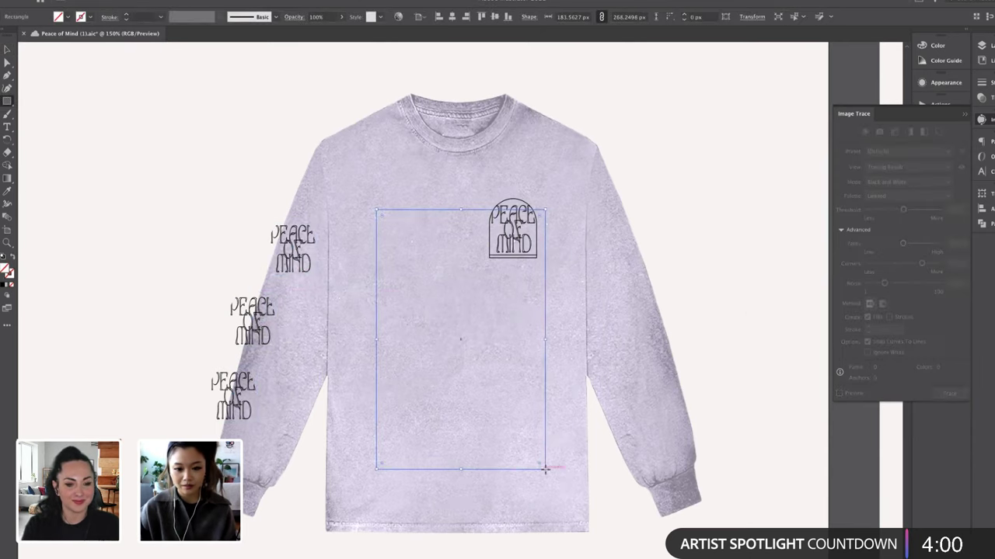
{"action": "key", "text": "v"}
{"action": "scroll", "coordinate": [637, 211], "scroll_direction": "left", "scroll_amount": 1}
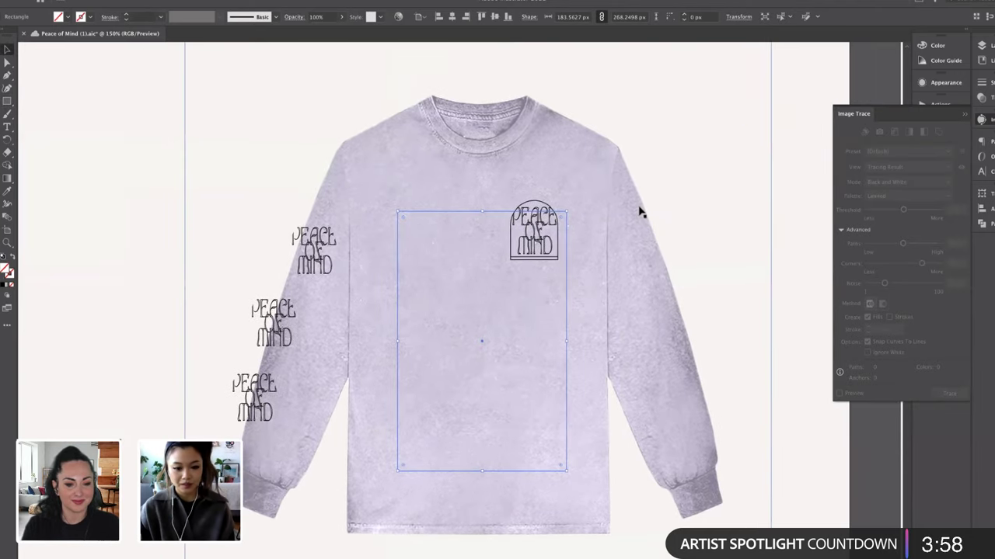
{"action": "key", "text": "ctrl+minus"}
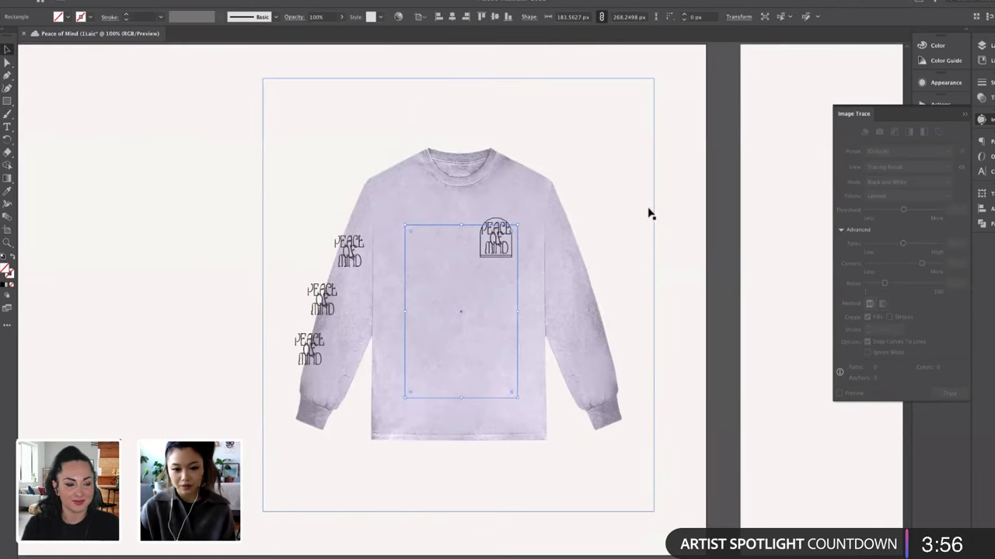
{"action": "left_click", "coordinate": [681, 218]}
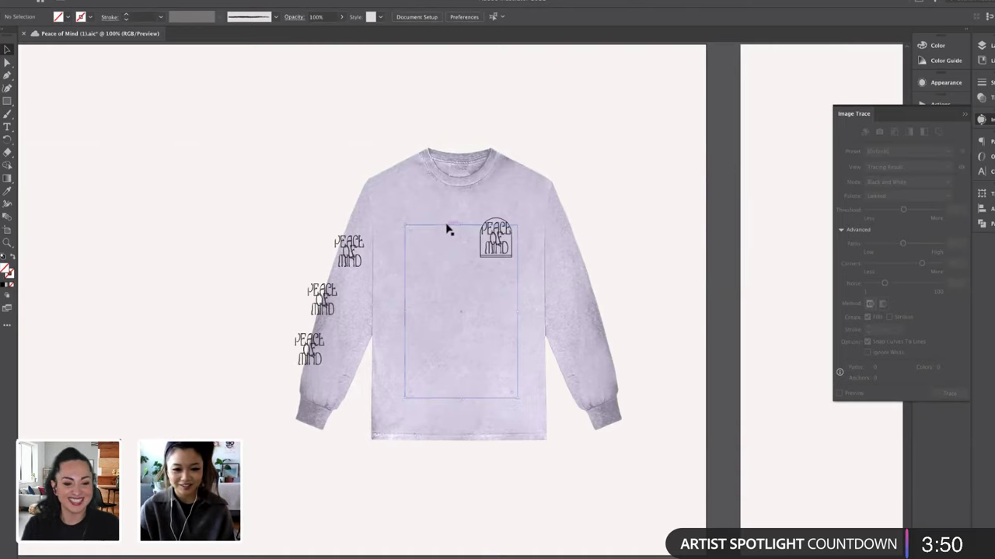
{"action": "key", "text": "ctrl+minus"}
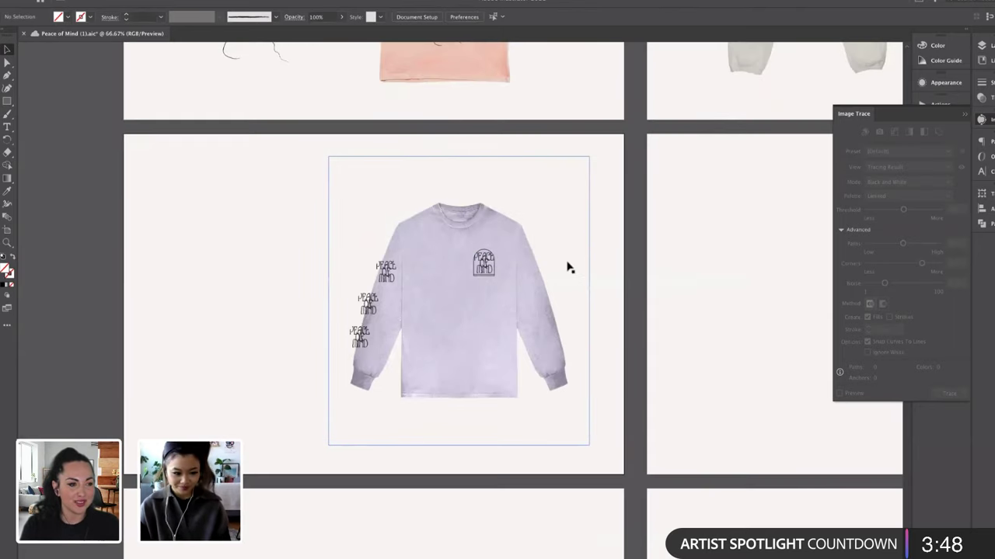
Check the upper sleeve logos, zooming in and back out on the long-sleeve board
{"action": "left_click", "coordinate": [388, 274]}
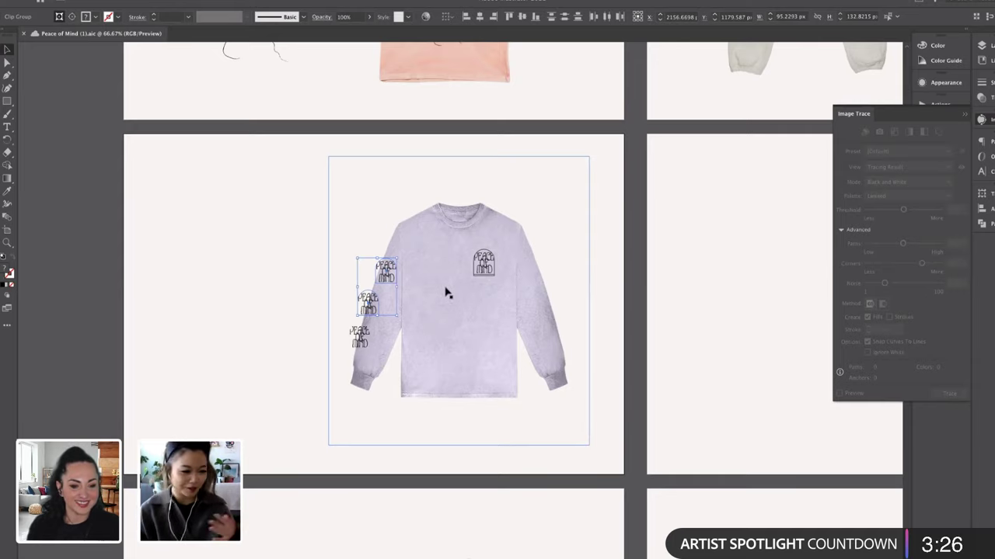
{"action": "left_click", "coordinate": [312, 275]}
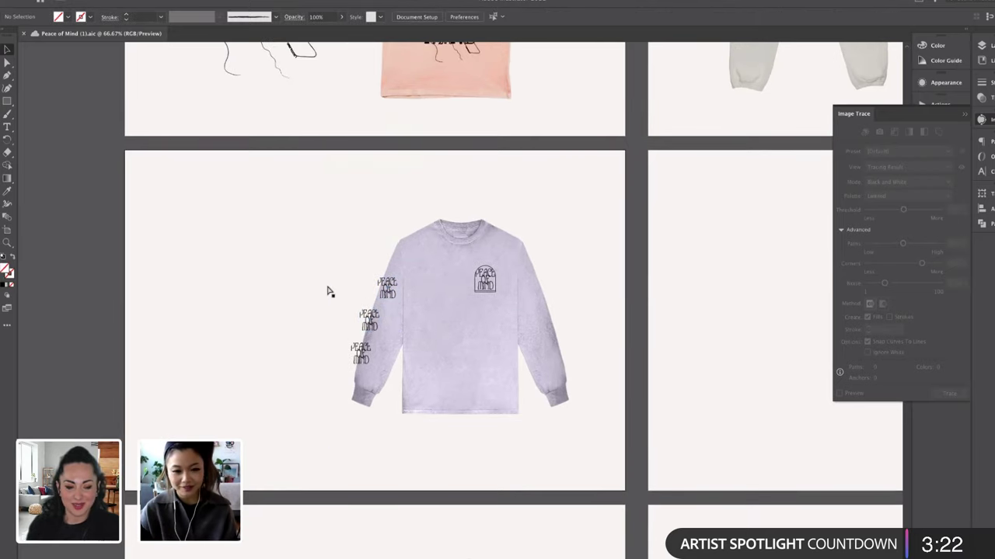
{"action": "key", "text": "ctrl+plus"}
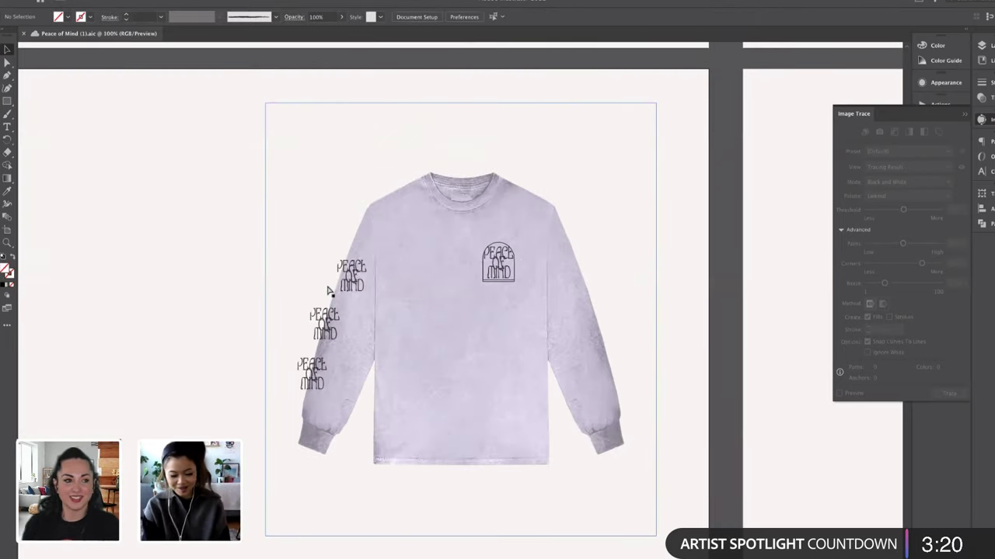
{"action": "key", "text": "ctrl+minus"}
Collapse the Image Trace panel and scroll up to the pink and black tee board
{"action": "scroll", "coordinate": [327, 287], "scroll_direction": "up", "scroll_amount": 1}
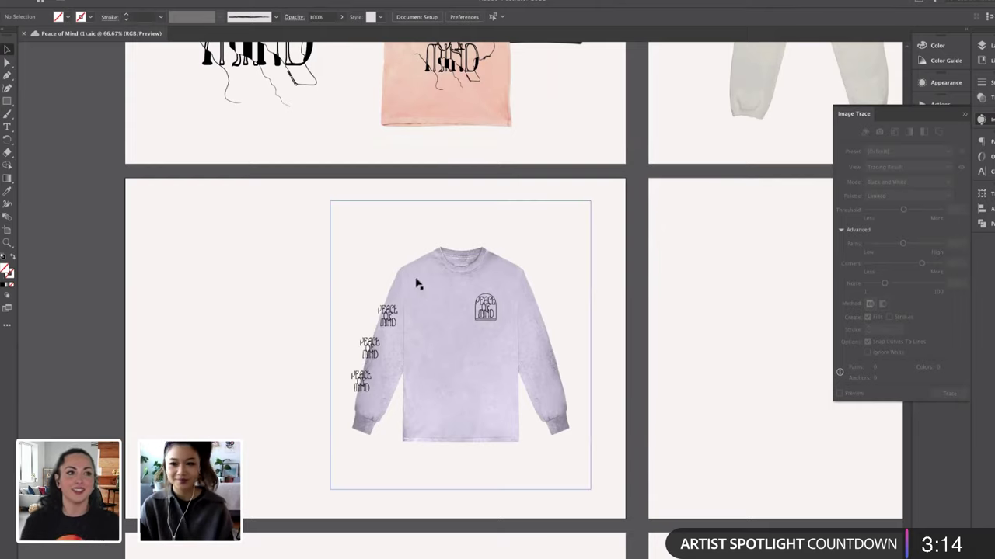
{"action": "left_click", "coordinate": [984, 122]}
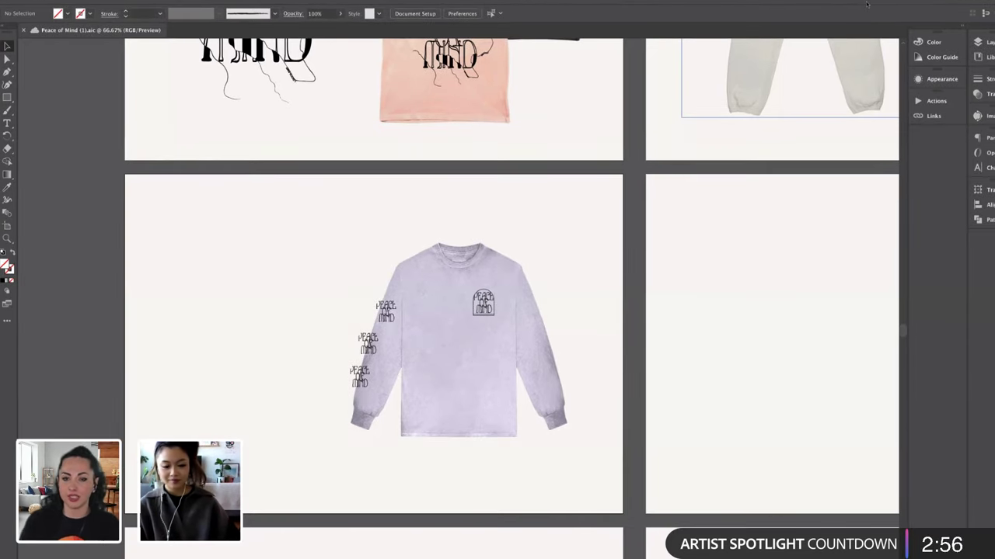
{"action": "scroll", "coordinate": [625, 331], "scroll_direction": "up", "scroll_amount": 4}
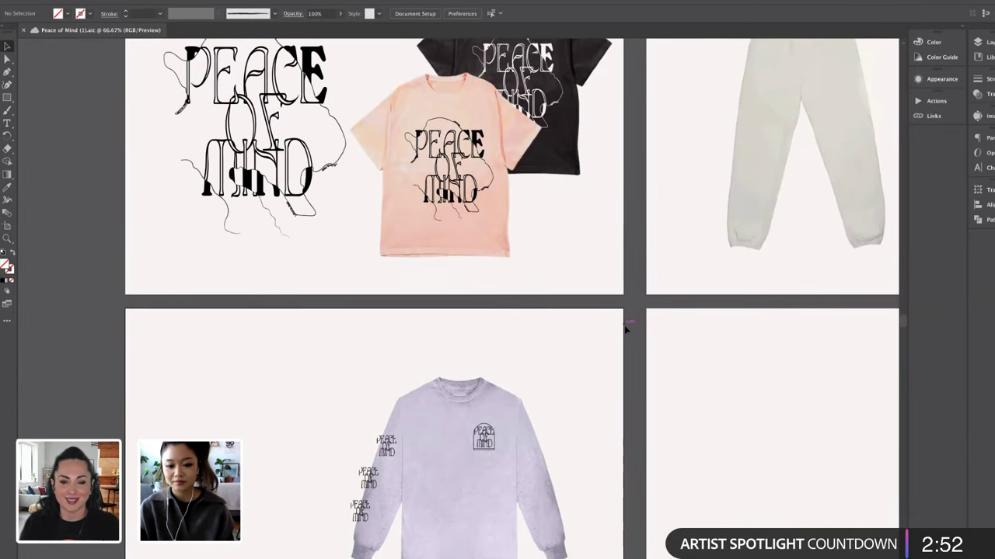
{"action": "left_click", "coordinate": [483, 441]}
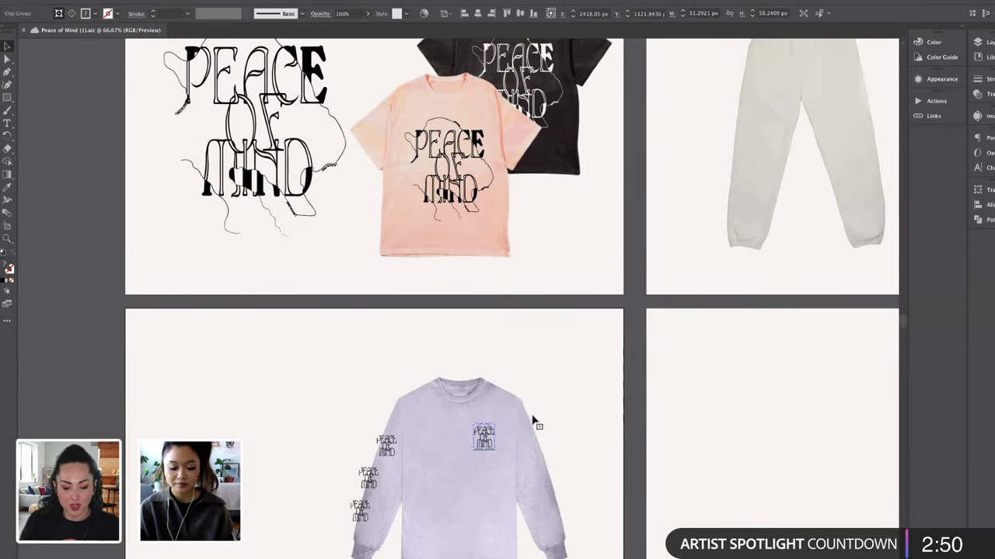
{"action": "scroll", "coordinate": [533, 422], "scroll_direction": "down", "scroll_amount": 1}
{"action": "left_click", "coordinate": [484, 484], "text": "shift"}
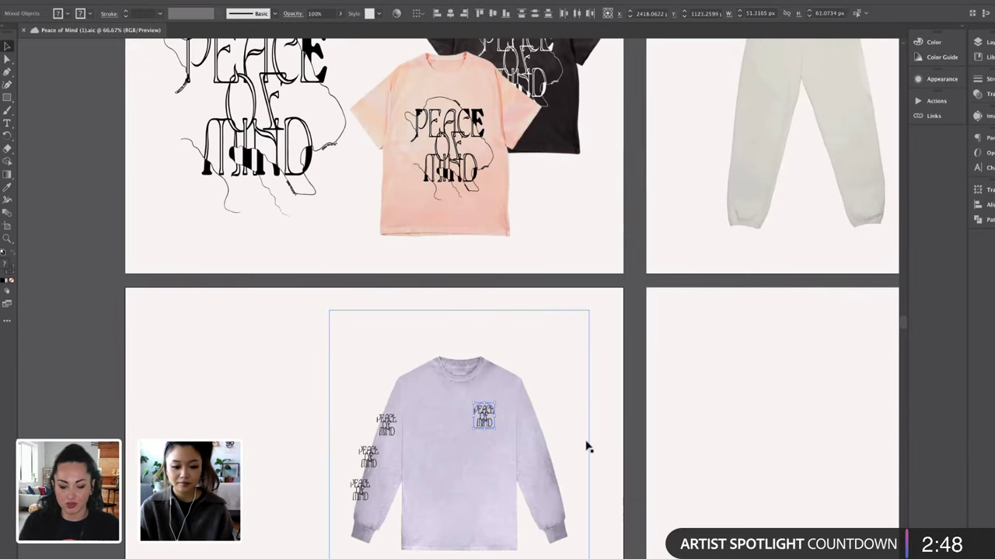
{"action": "scroll", "coordinate": [587, 447], "scroll_direction": "down", "scroll_amount": 5}
{"action": "scroll", "coordinate": [587, 447], "scroll_direction": "up", "scroll_amount": 8}
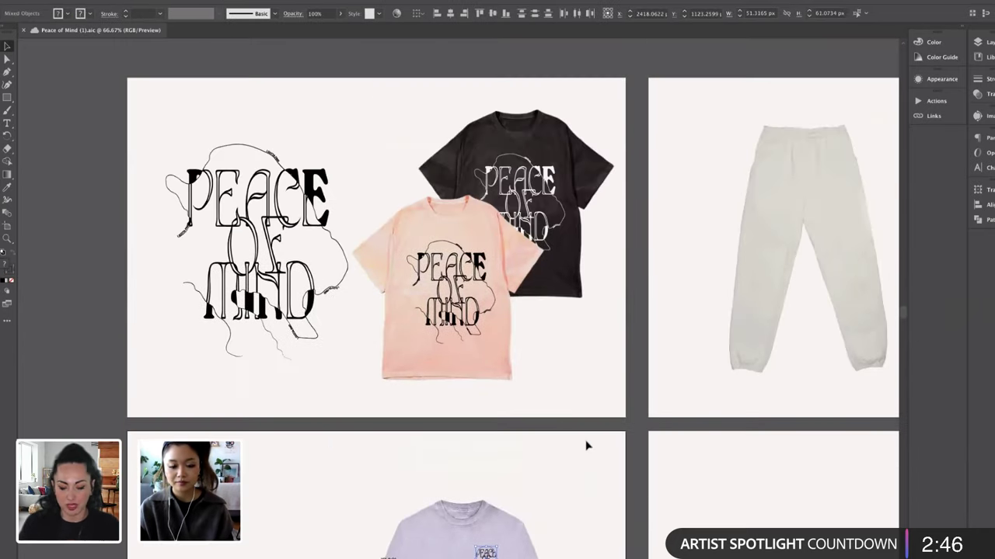
{"action": "left_click", "coordinate": [587, 447]}
{"action": "scroll", "coordinate": [587, 447], "scroll_direction": "left", "scroll_amount": 1}
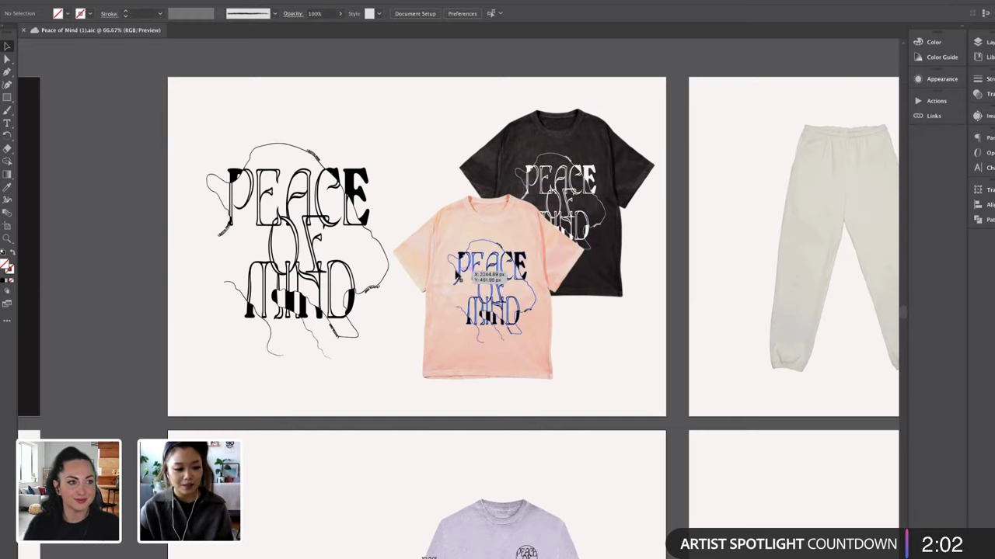
Nudge the lettering into place on the pink tee and zoom out to 33.33%
{"action": "left_click_drag", "start_coordinate": [457, 276], "coordinate": [458, 277]}
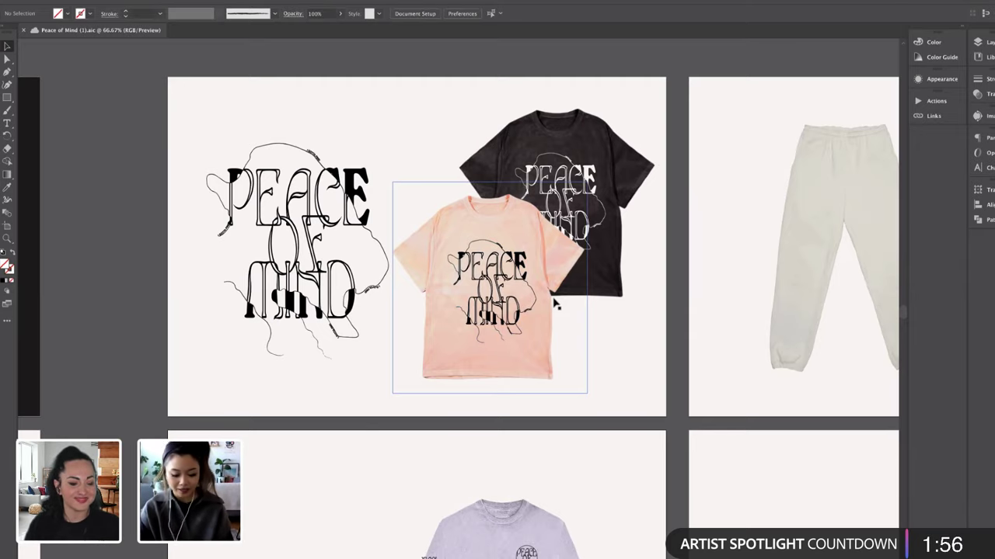
{"action": "key", "text": "ctrl+minus"}
{"action": "key", "text": "ctrl+minus"}
{"action": "scroll", "coordinate": [323, 218], "scroll_direction": "down", "scroll_amount": 4}
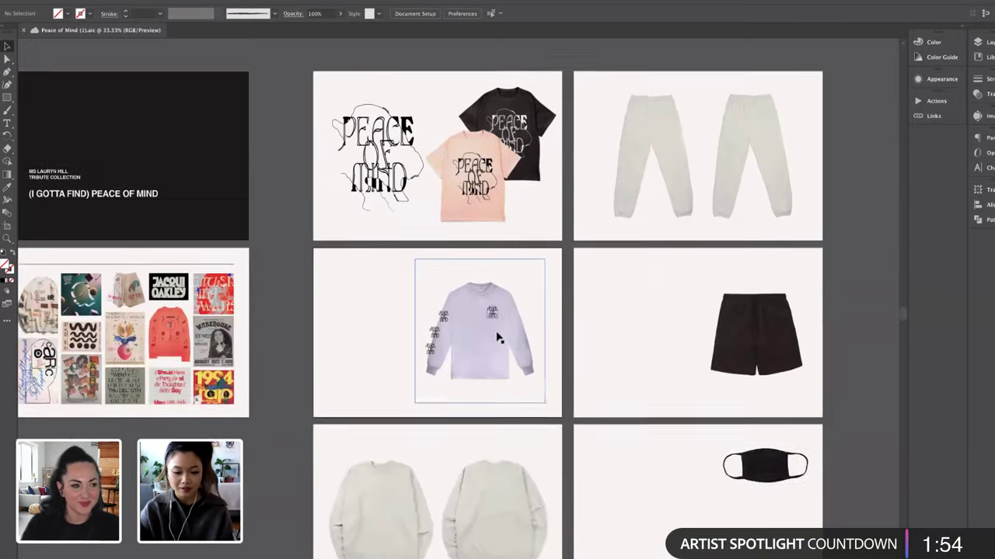
{"action": "scroll", "coordinate": [295, 207], "scroll_direction": "up", "scroll_amount": 2}
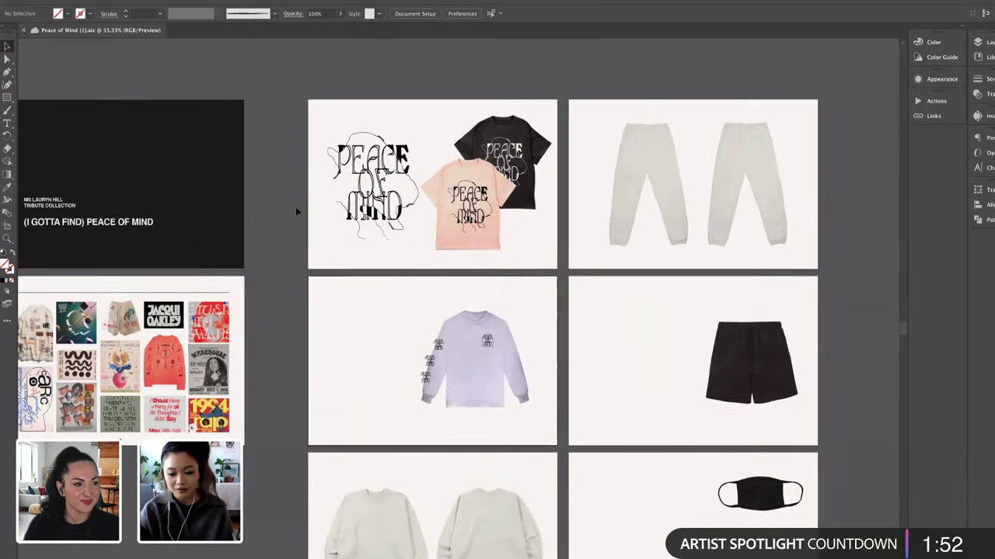
{"action": "scroll", "coordinate": [295, 206], "scroll_direction": "right", "scroll_amount": 2}
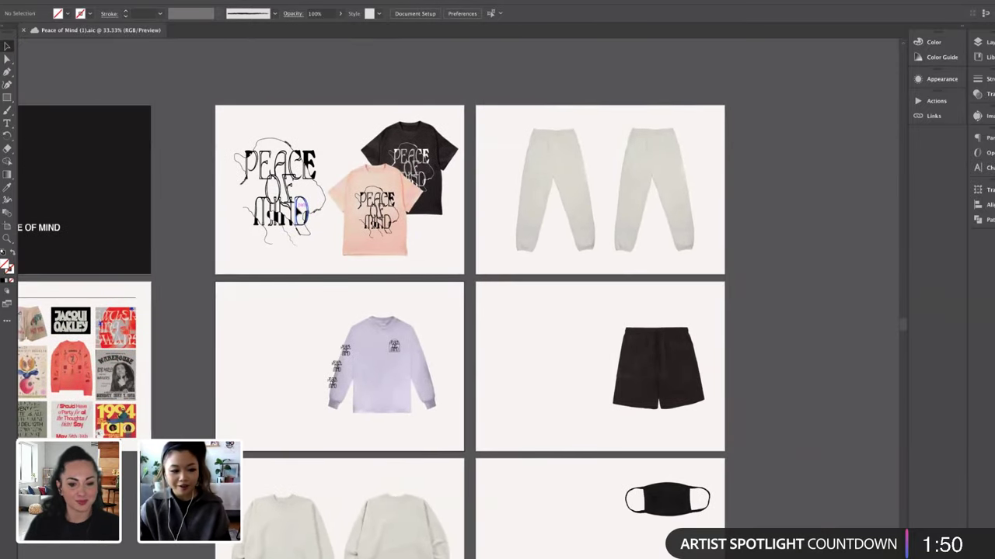
{"action": "scroll", "coordinate": [413, 311], "scroll_direction": "left", "scroll_amount": 2}
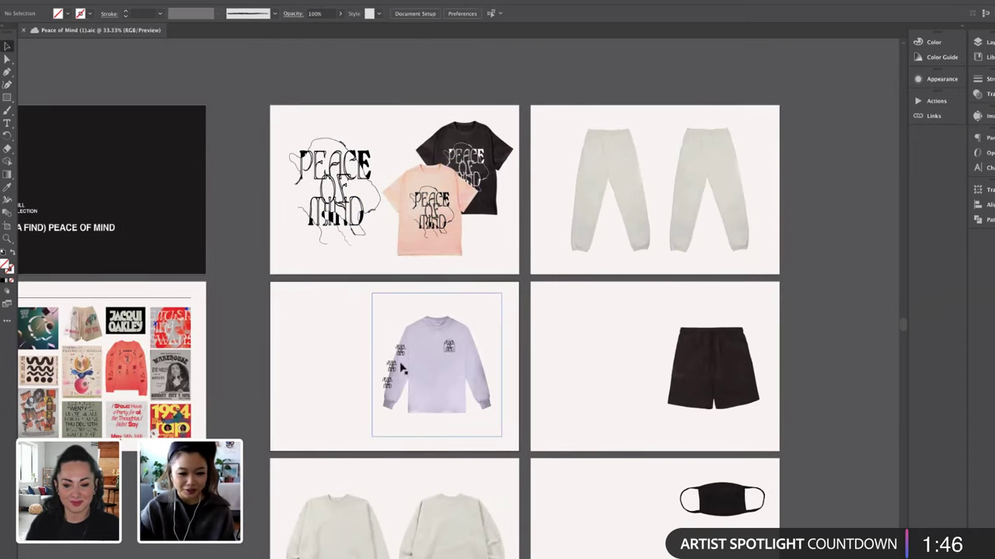
Check the long-sleeve chest graphic, cream sweatshirt and pants images across the boards
{"action": "left_click", "coordinate": [451, 350]}
{"action": "left_click", "coordinate": [511, 365]}
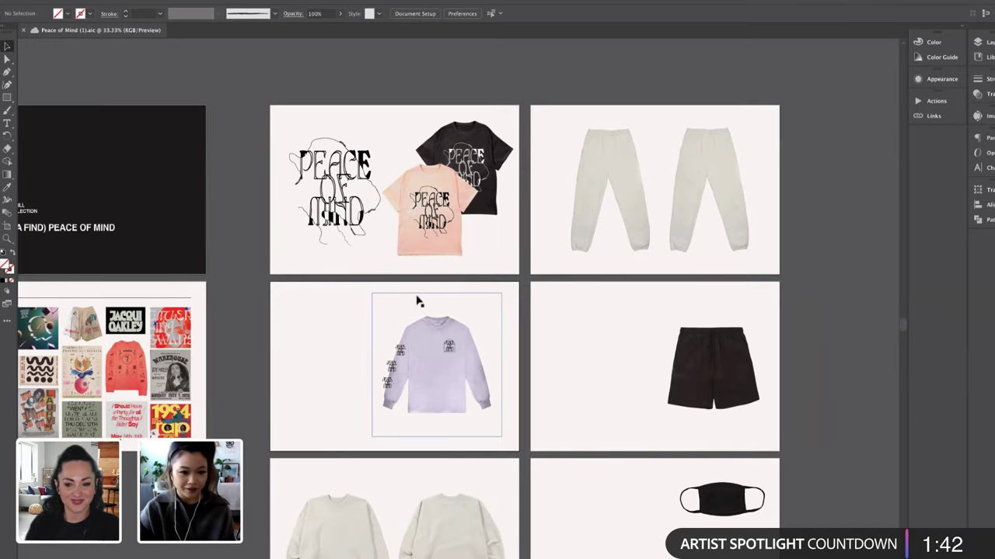
{"action": "scroll", "coordinate": [533, 357], "scroll_direction": "down", "scroll_amount": 2}
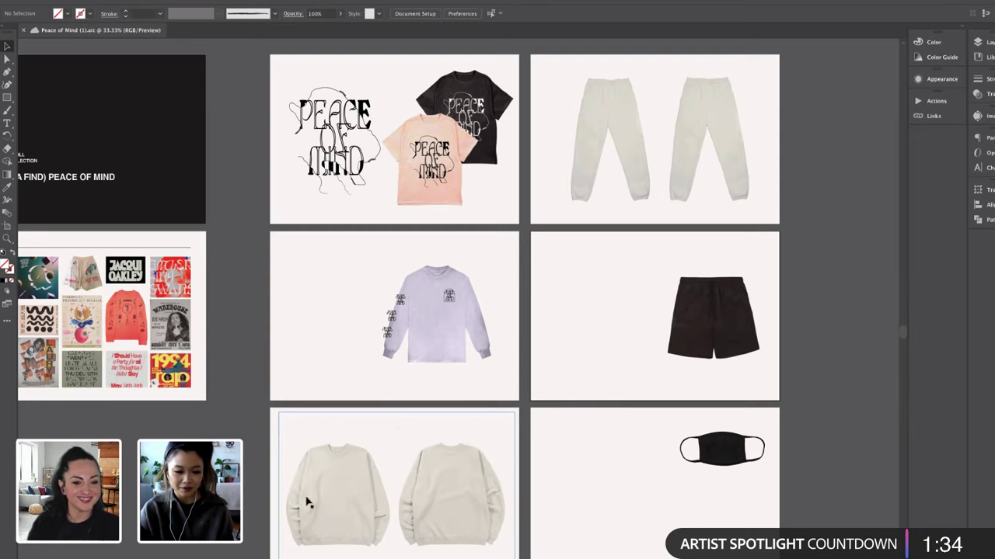
{"action": "left_click", "coordinate": [331, 516]}
{"action": "left_click", "coordinate": [603, 176]}
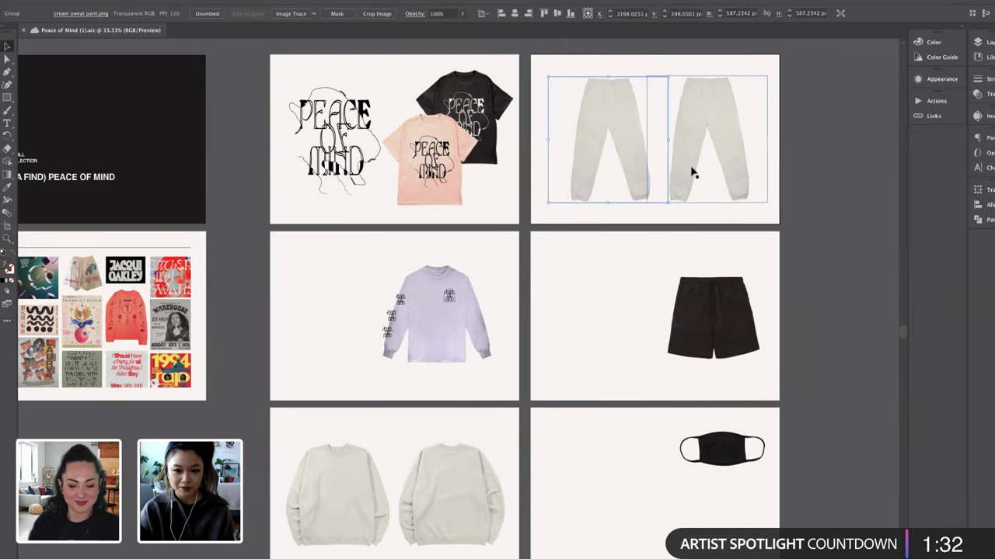
{"action": "left_click", "coordinate": [688, 175]}
{"action": "left_click", "coordinate": [571, 404]}
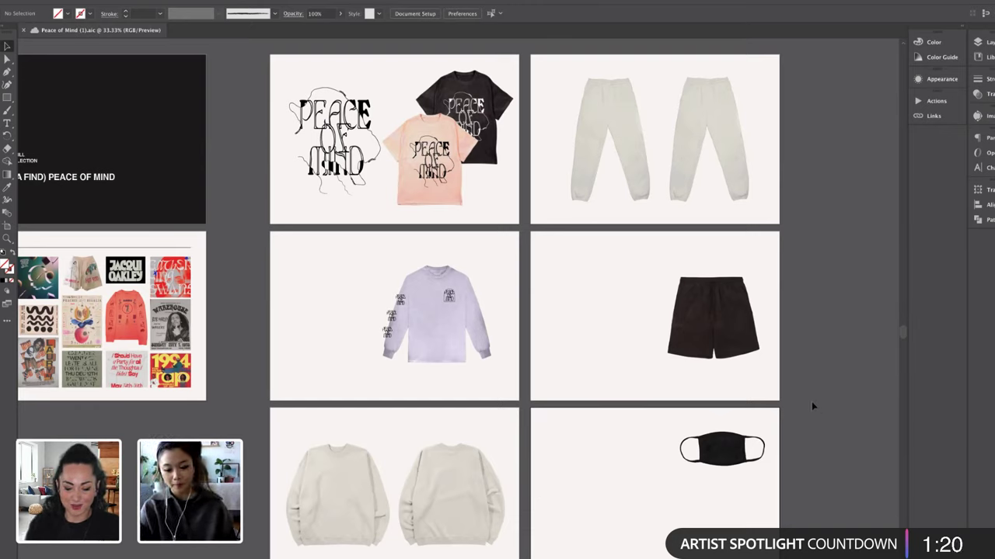
{"action": "key", "text": "ctrl+equal"}
{"action": "scroll", "coordinate": [812, 407], "scroll_direction": "up", "scroll_amount": 1}
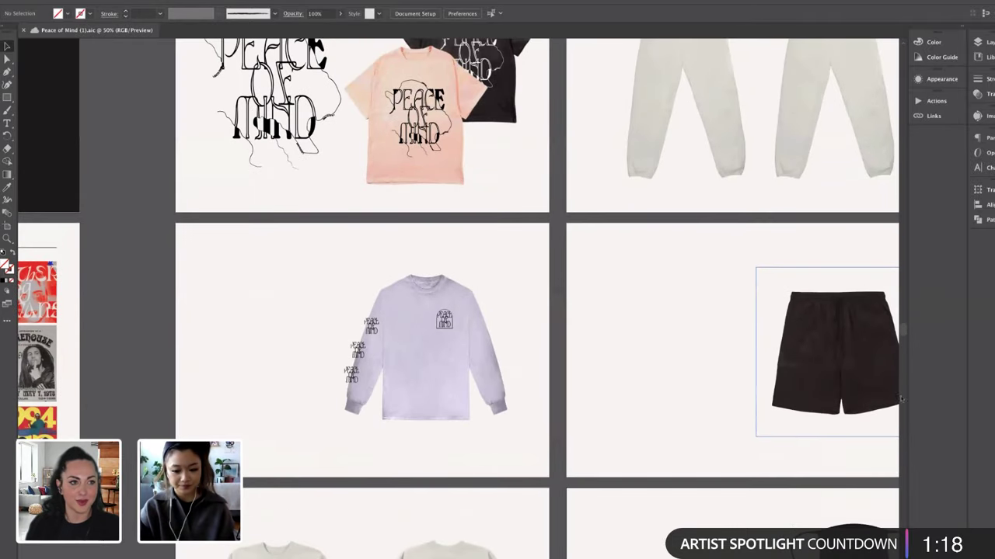
{"action": "scroll", "coordinate": [721, 413], "scroll_direction": "right", "scroll_amount": 2}
{"action": "scroll", "coordinate": [721, 413], "scroll_direction": "down", "scroll_amount": 1}
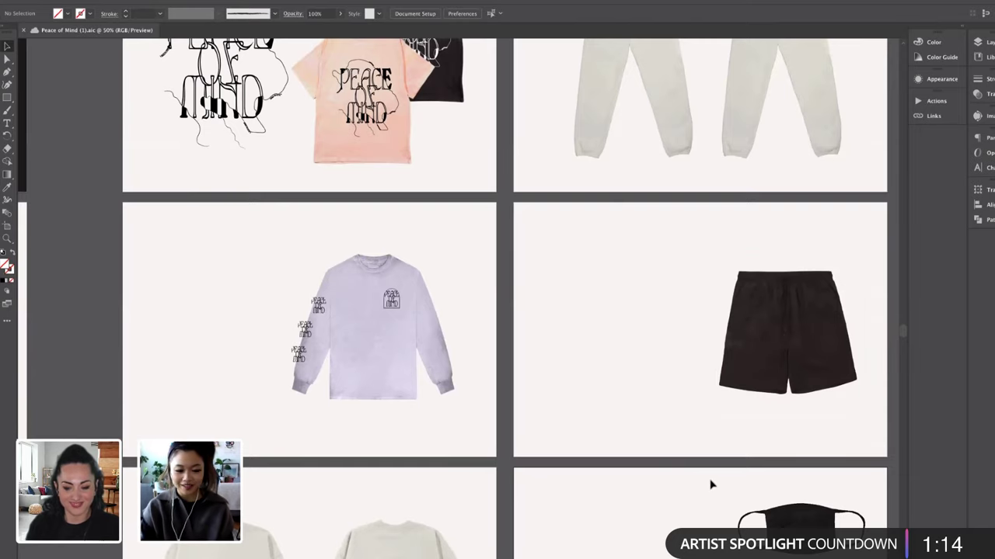
{"action": "scroll", "coordinate": [710, 485], "scroll_direction": "right", "scroll_amount": 2}
{"action": "scroll", "coordinate": [710, 484], "scroll_direction": "down", "scroll_amount": 2}
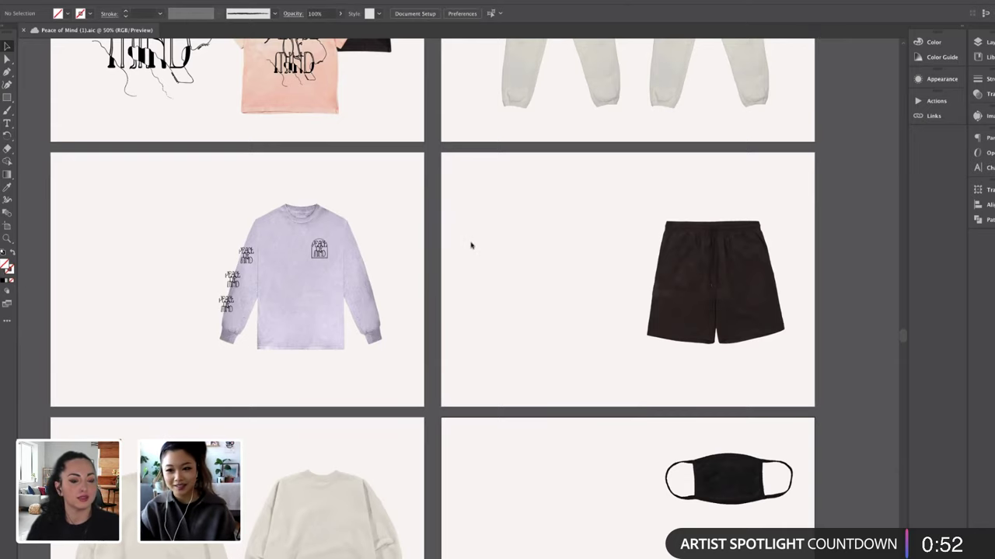
{"action": "key", "text": "ctrl+minus"}
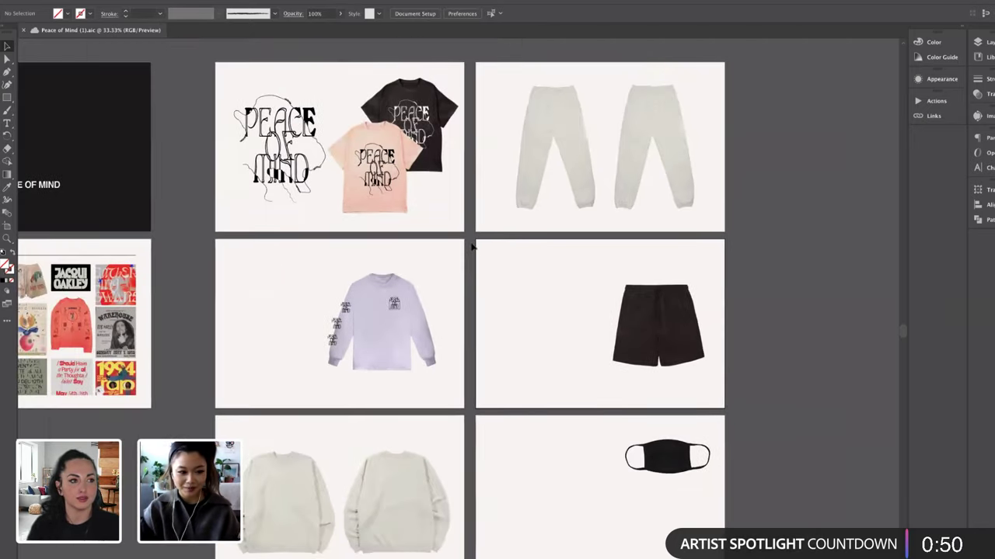
Zoom to 50% and scroll until the lilac long-sleeve and black shorts artboards are centered
{"action": "scroll", "coordinate": [470, 241], "scroll_direction": "left", "scroll_amount": 3}
{"action": "left_click", "coordinate": [146, 346]}
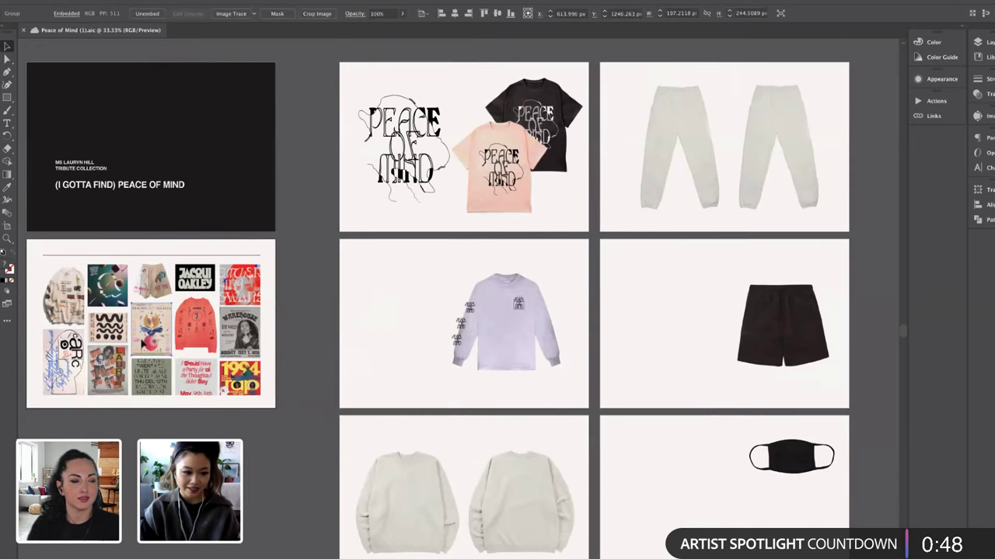
{"action": "key", "text": "ctrl+plus"}
{"action": "scroll", "coordinate": [140, 339], "scroll_direction": "right", "scroll_amount": 3}
{"action": "key", "text": "ctrl+shift+a"}
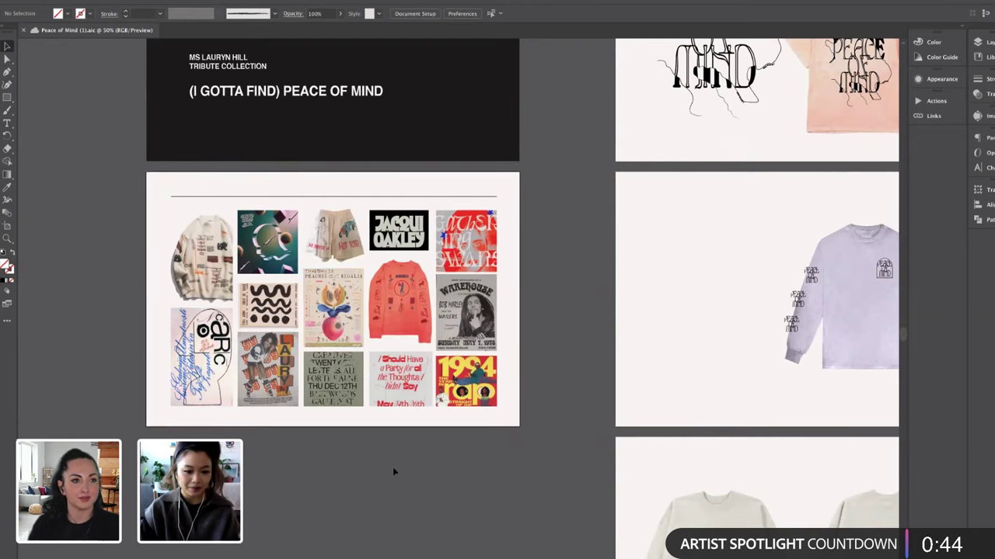
{"action": "scroll", "coordinate": [392, 467], "scroll_direction": "right", "scroll_amount": 2}
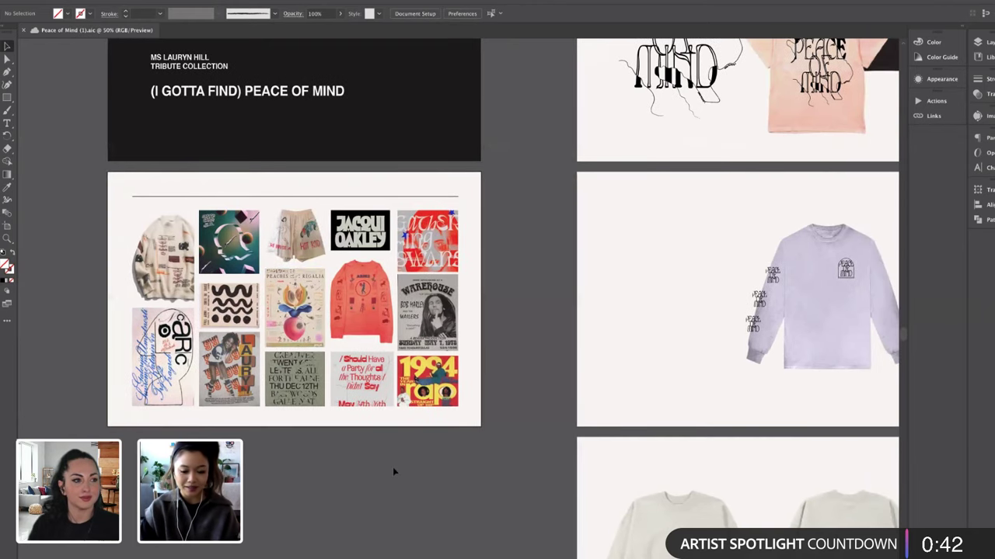
{"action": "scroll", "coordinate": [393, 466], "scroll_direction": "right", "scroll_amount": 2}
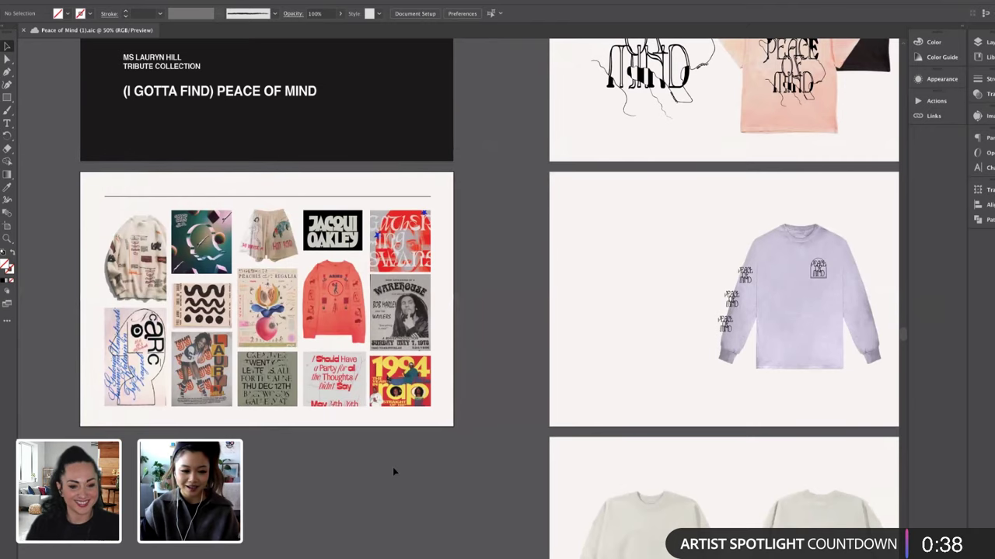
{"action": "scroll", "coordinate": [392, 467], "scroll_direction": "right", "scroll_amount": 4}
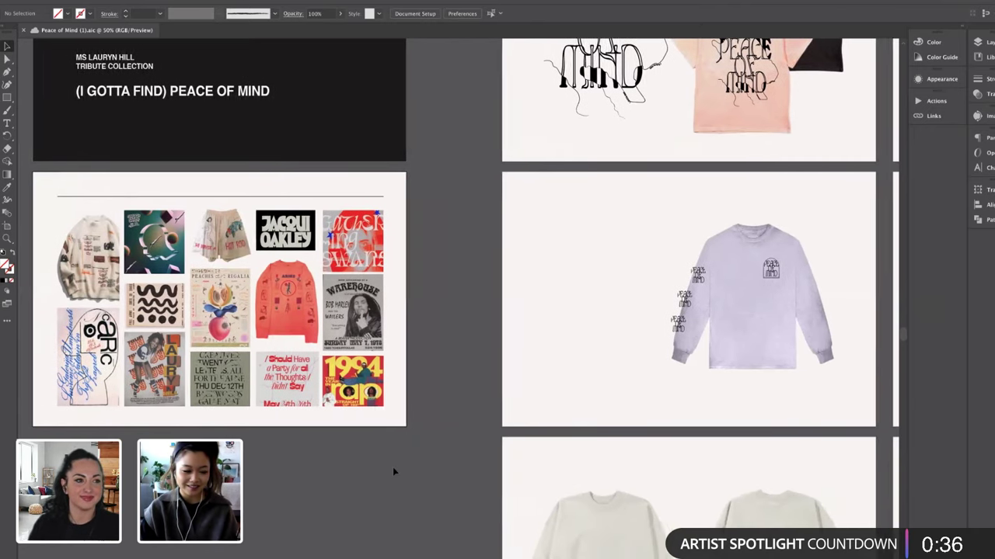
{"action": "scroll", "coordinate": [393, 471], "scroll_direction": "left", "scroll_amount": 2}
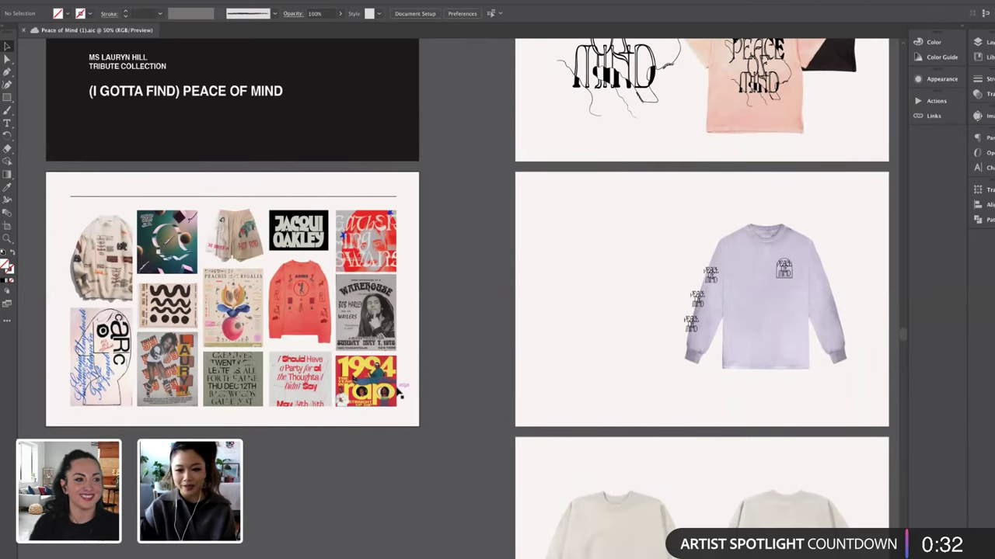
{"action": "scroll", "coordinate": [398, 390], "scroll_direction": "right", "scroll_amount": 15}
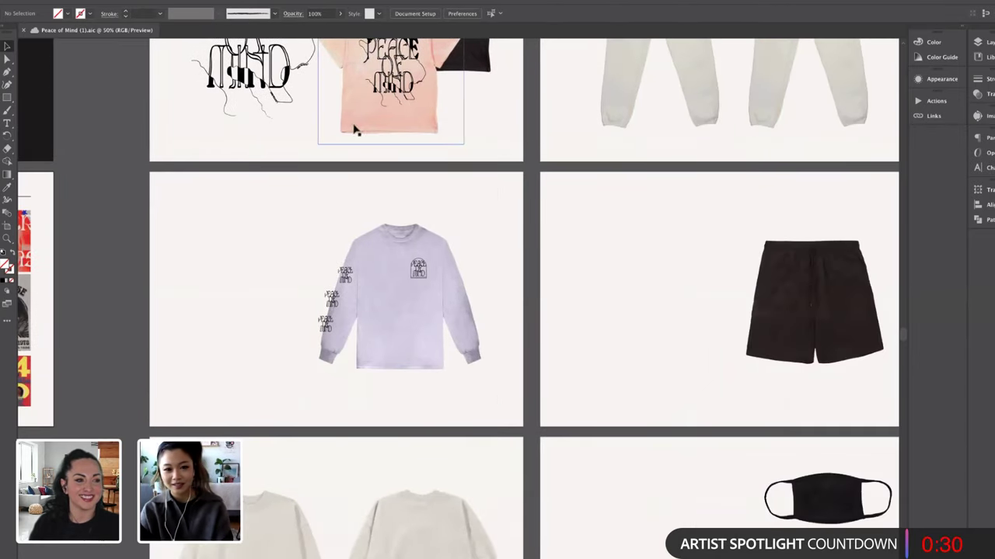
Select the lilac long-sleeve mockup image, then scroll the view up
{"action": "left_click", "coordinate": [424, 382]}
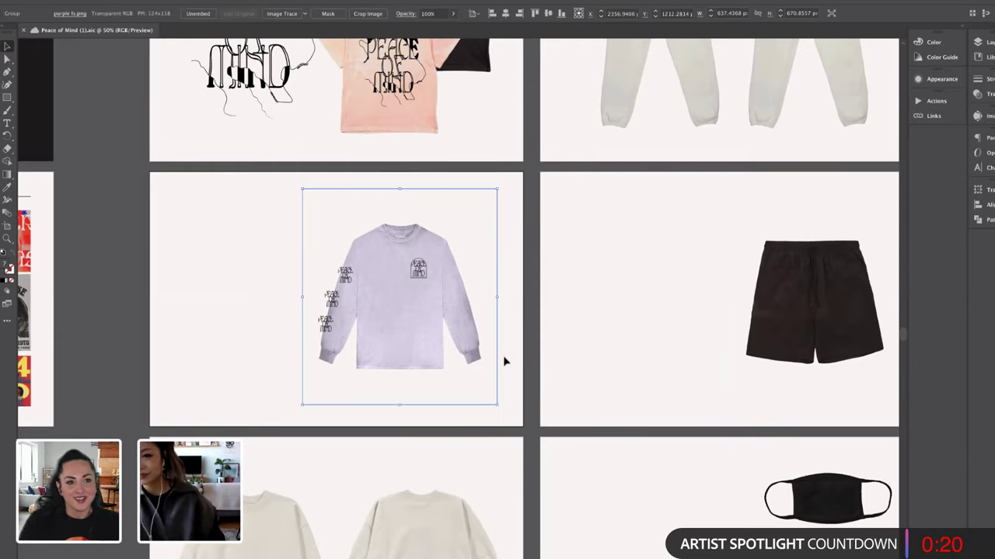
{"action": "scroll", "coordinate": [504, 361], "scroll_direction": "up", "scroll_amount": 1}
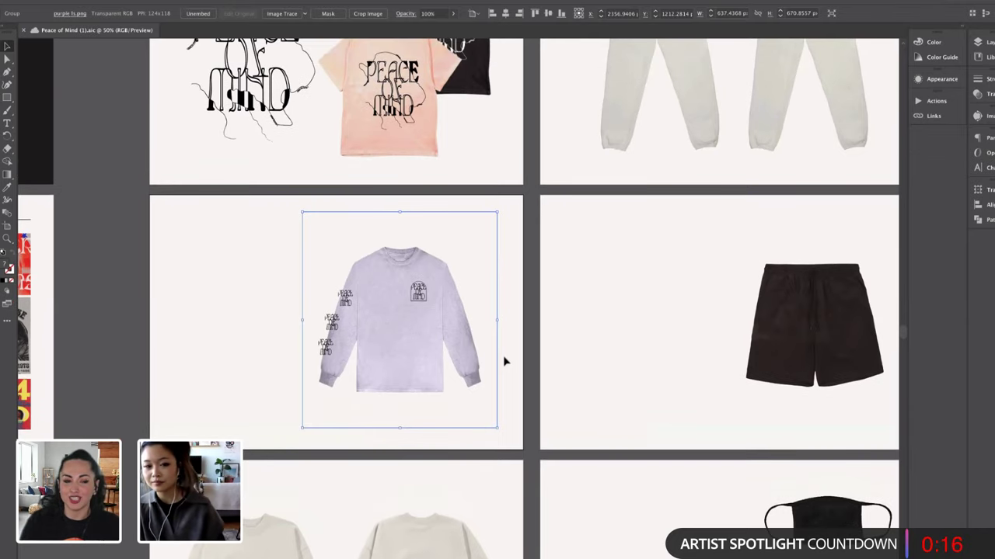
{"action": "scroll", "coordinate": [503, 362], "scroll_direction": "up", "scroll_amount": 2}
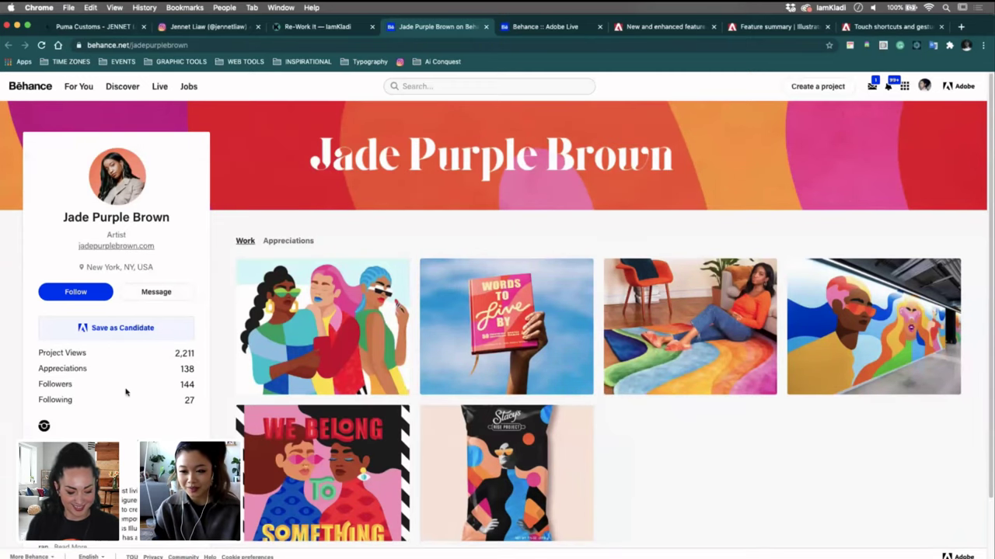
Open Words to Live By and scroll past its book cover to the Know Your Own Happiness spread
{"action": "scroll", "coordinate": [126, 393], "scroll_direction": "down", "scroll_amount": 1}
{"action": "scroll", "coordinate": [126, 392], "scroll_direction": "down", "scroll_amount": 3}
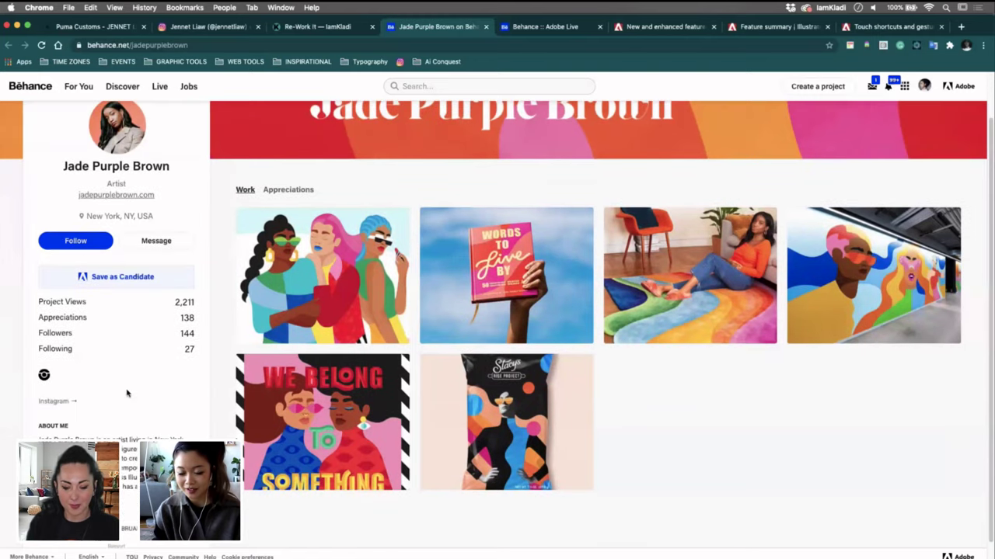
{"action": "left_click", "coordinate": [459, 251]}
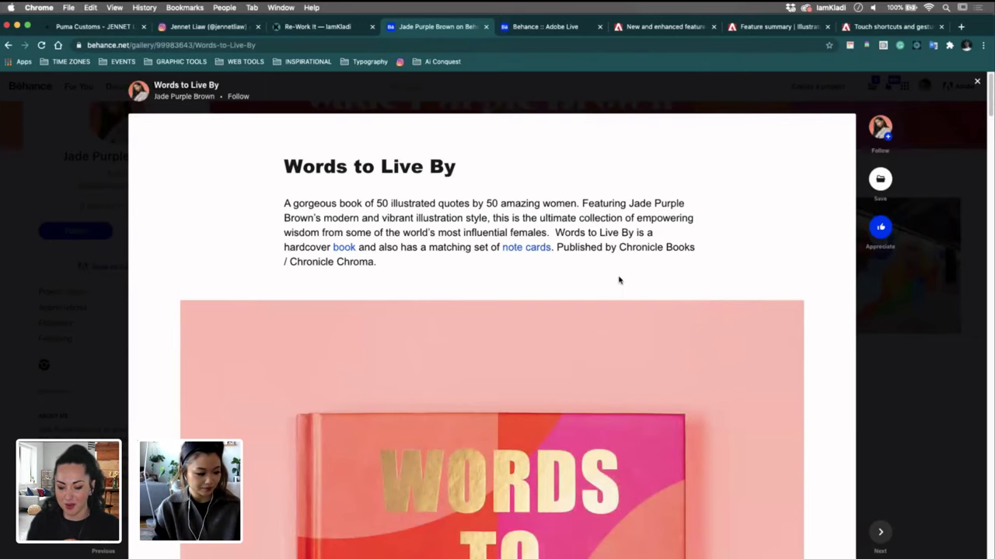
{"action": "scroll", "coordinate": [618, 277], "scroll_direction": "down", "scroll_amount": 3}
{"action": "scroll", "coordinate": [617, 274], "scroll_direction": "down", "scroll_amount": 3}
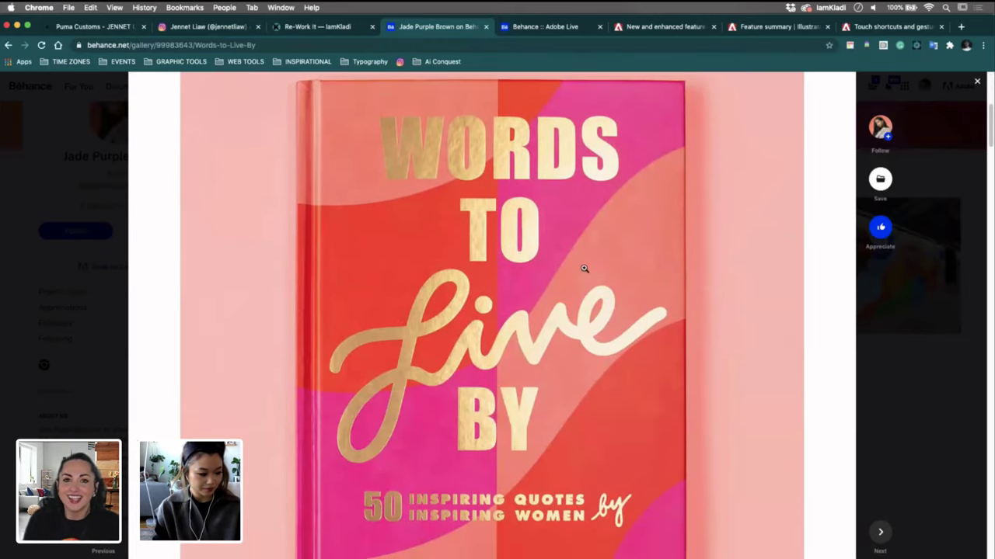
{"action": "scroll", "coordinate": [583, 268], "scroll_direction": "down", "scroll_amount": 3}
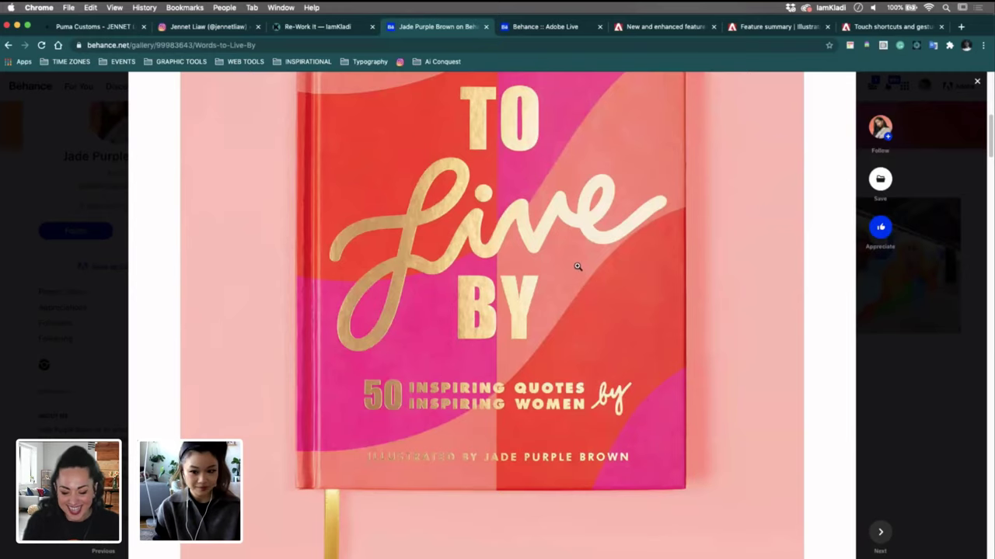
{"action": "scroll", "coordinate": [558, 264], "scroll_direction": "down", "scroll_amount": 3}
{"action": "scroll", "coordinate": [561, 267], "scroll_direction": "down", "scroll_amount": 10}
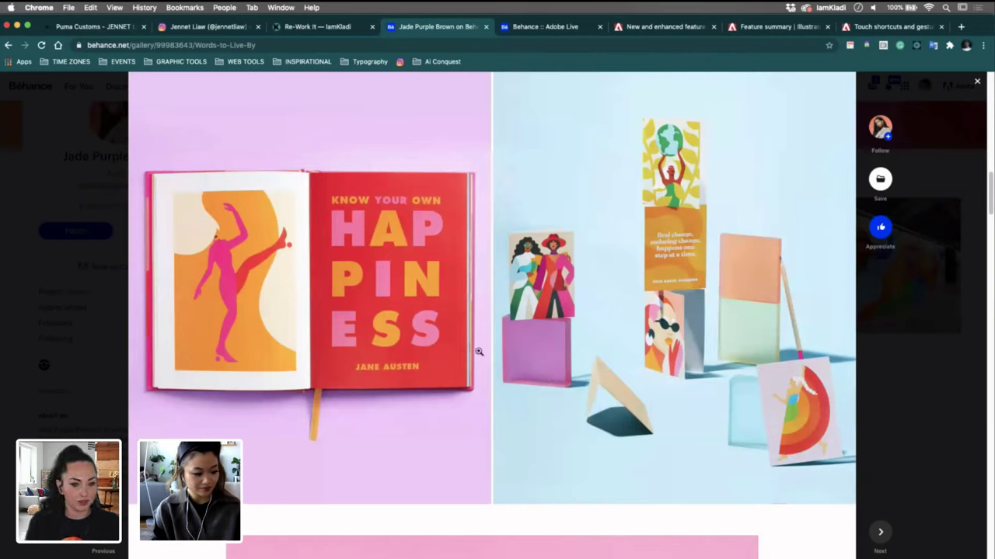
Scroll down to the pink-backed 'When the whole world is silent' book spread
{"action": "scroll", "coordinate": [552, 376], "scroll_direction": "down", "scroll_amount": 4}
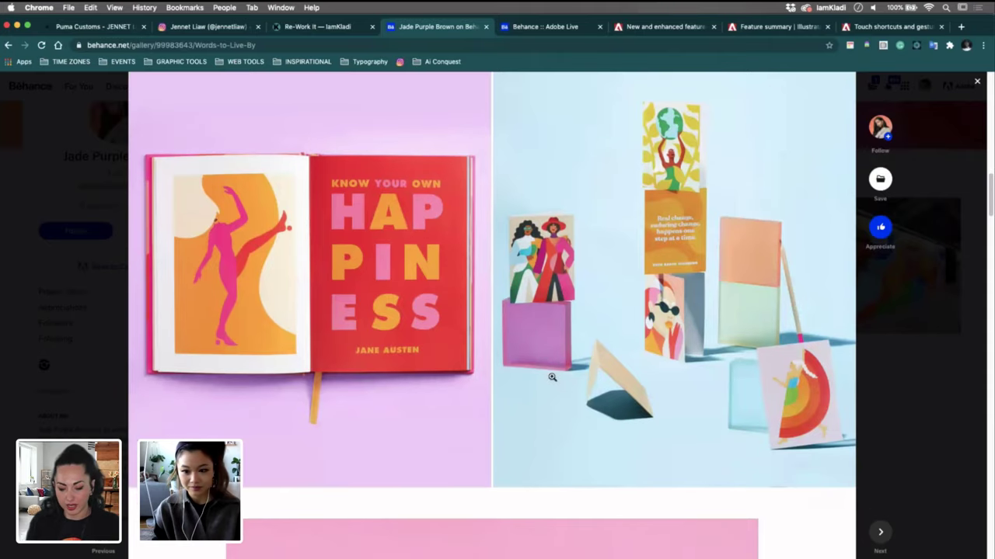
{"action": "scroll", "coordinate": [552, 377], "scroll_direction": "down", "scroll_amount": 8}
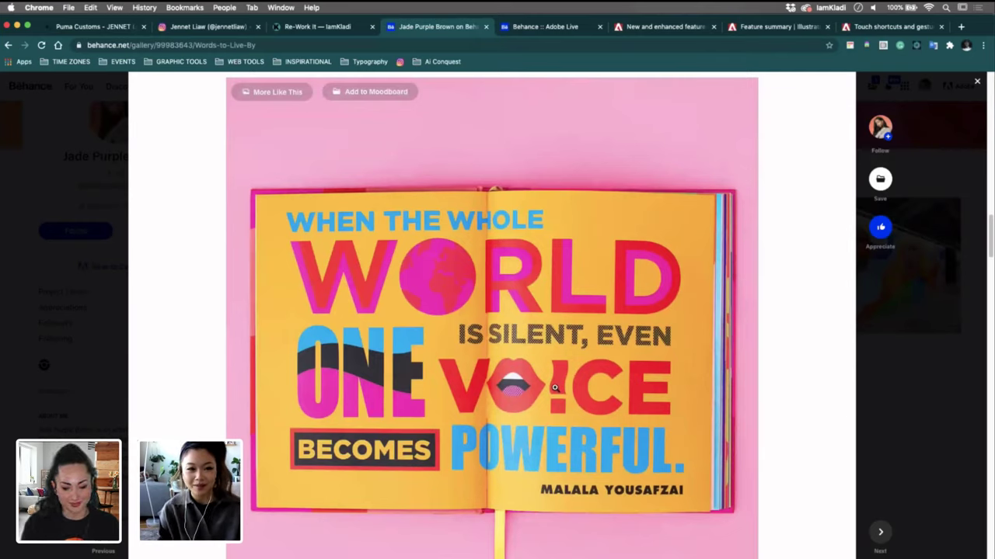
{"action": "scroll", "coordinate": [571, 354], "scroll_direction": "up", "scroll_amount": 1}
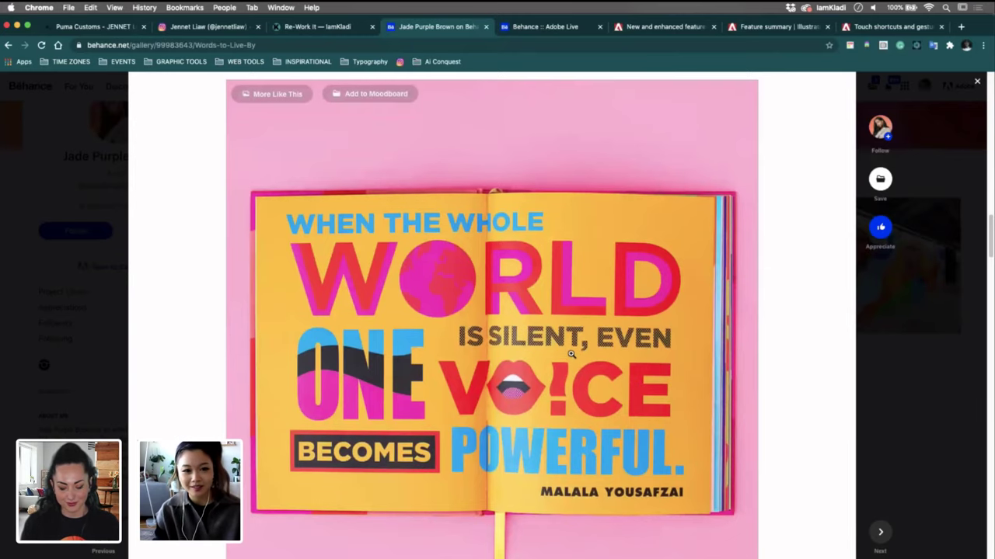
{"action": "scroll", "coordinate": [571, 355], "scroll_direction": "down", "scroll_amount": 5}
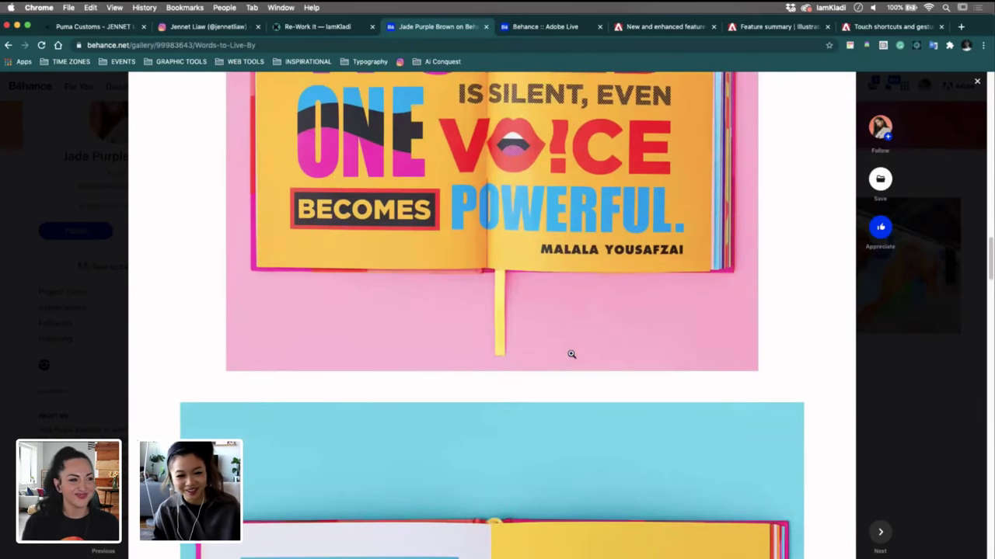
{"action": "scroll", "coordinate": [571, 354], "scroll_direction": "down", "scroll_amount": 1}
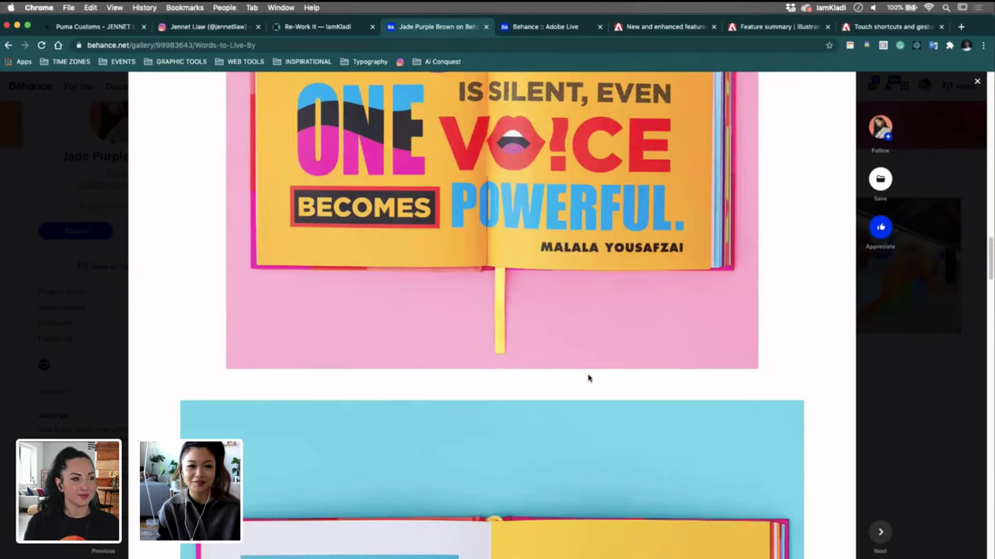
{"action": "scroll", "coordinate": [588, 379], "scroll_direction": "up", "scroll_amount": 5}
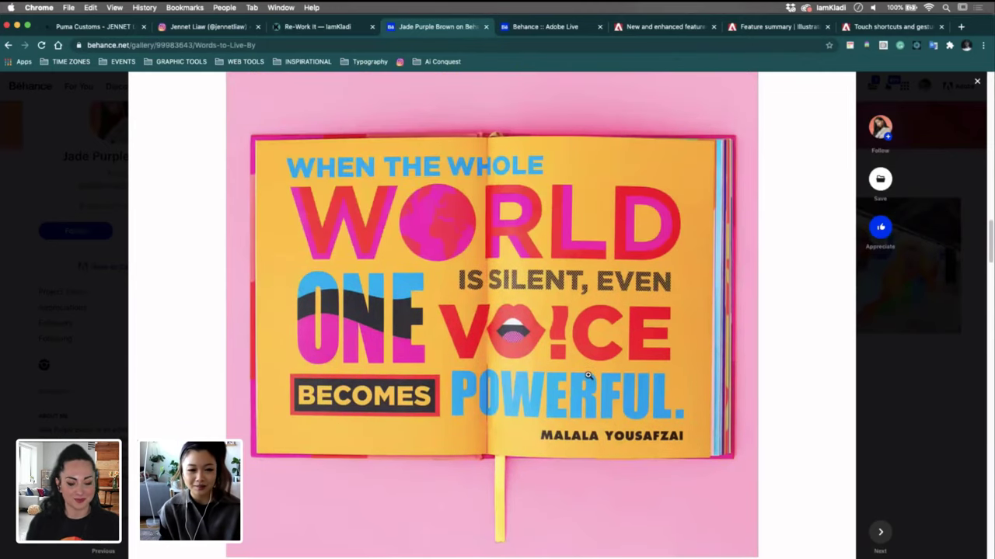
Open the 'When the whole world is silent' spread in the enlarged image viewer
{"action": "scroll", "coordinate": [588, 376], "scroll_direction": "up", "scroll_amount": 1}
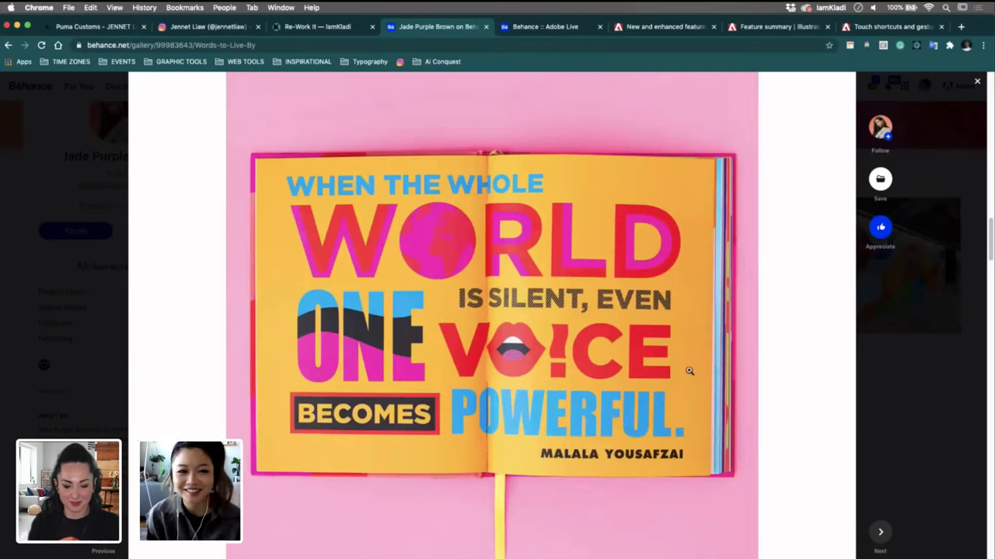
{"action": "left_click", "coordinate": [630, 374]}
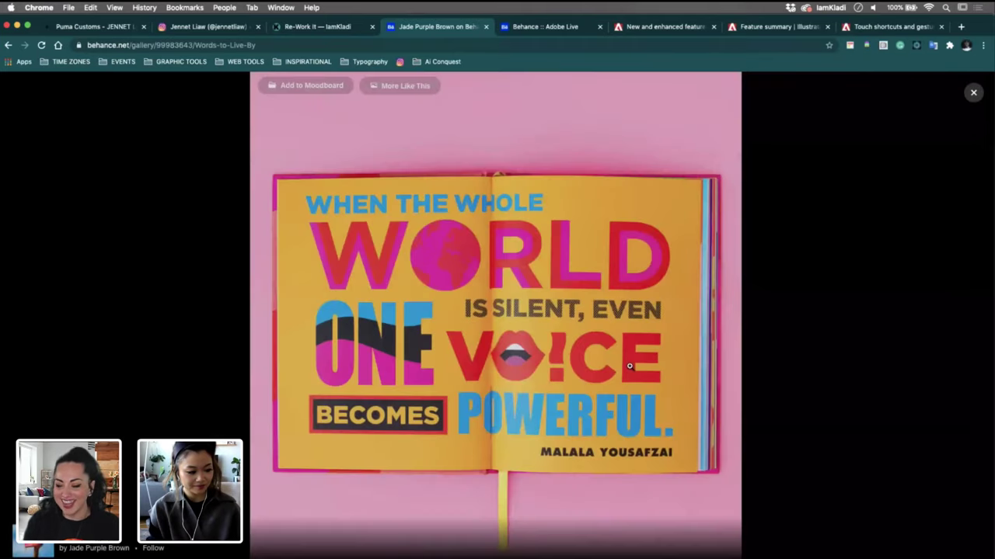
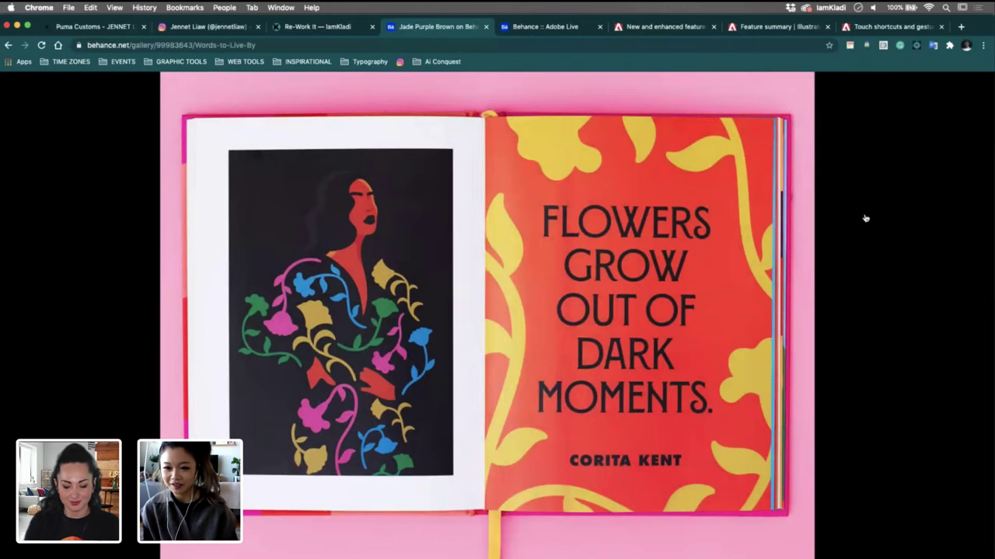
Zoom in on the Words to Live By book spread, then back out to the whole spread
{"action": "left_click", "coordinate": [426, 368]}
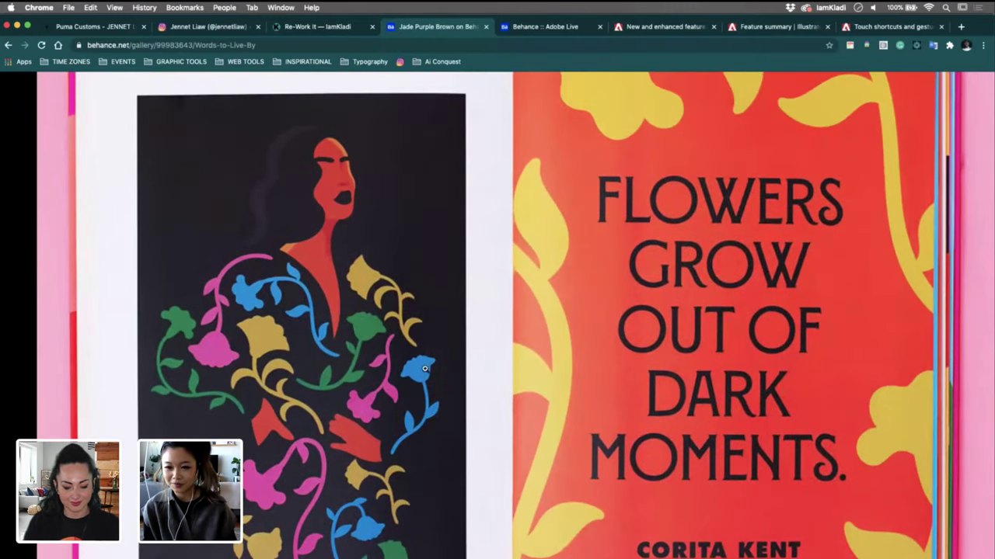
{"action": "scroll", "coordinate": [425, 368], "scroll_direction": "down", "scroll_amount": 1}
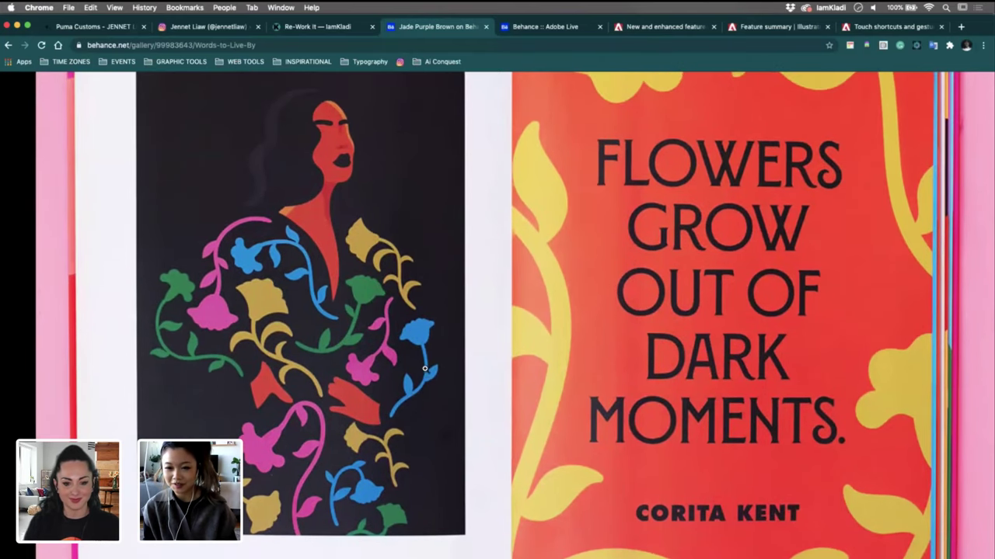
{"action": "left_click", "coordinate": [425, 368]}
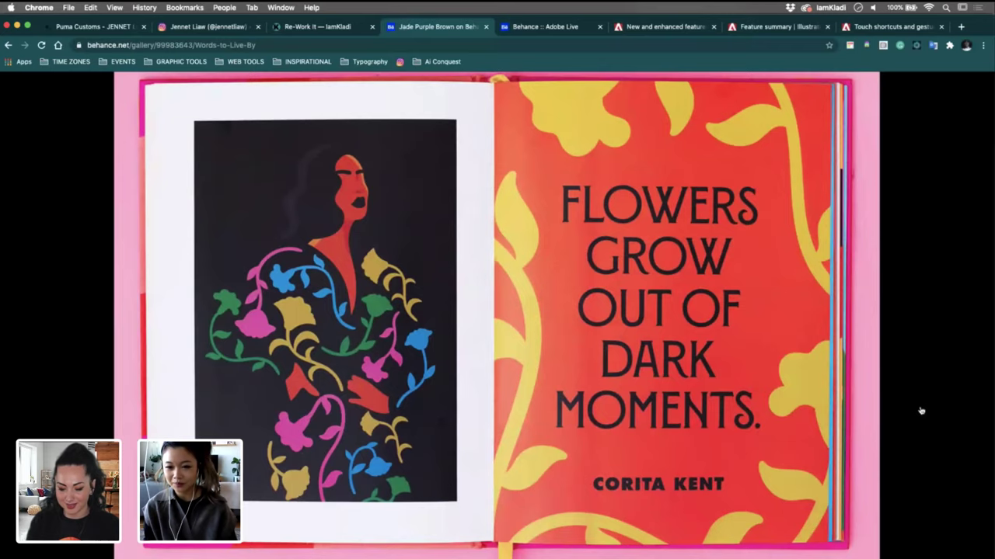
Browse the book spreads, view the silent-world spread, then close the project
{"action": "scroll", "coordinate": [920, 411], "scroll_direction": "down", "scroll_amount": 3}
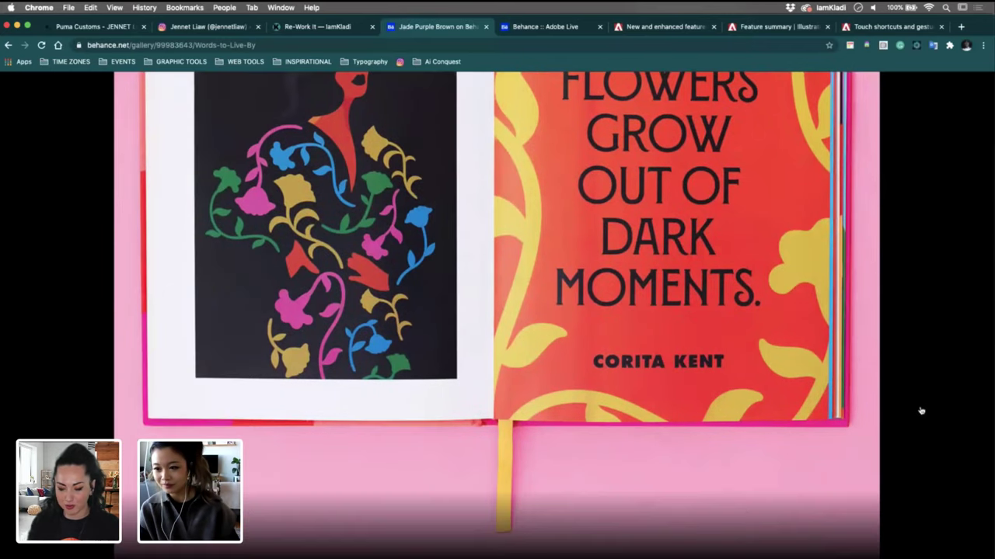
{"action": "scroll", "coordinate": [925, 373], "scroll_direction": "up", "scroll_amount": 3}
{"action": "scroll", "coordinate": [928, 349], "scroll_direction": "down", "scroll_amount": 3}
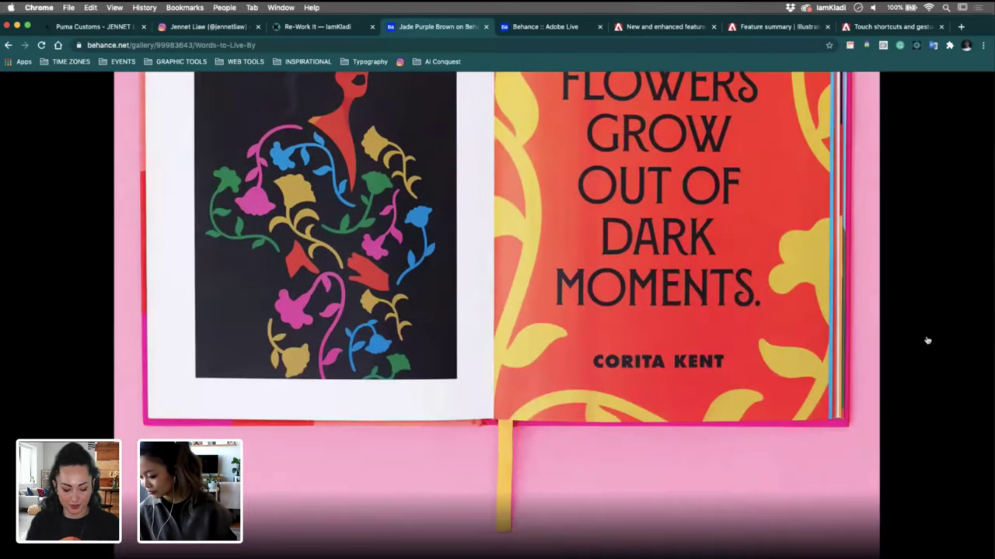
{"action": "scroll", "coordinate": [926, 340], "scroll_direction": "up", "scroll_amount": 3}
{"action": "scroll", "coordinate": [926, 341], "scroll_direction": "down", "scroll_amount": 5}
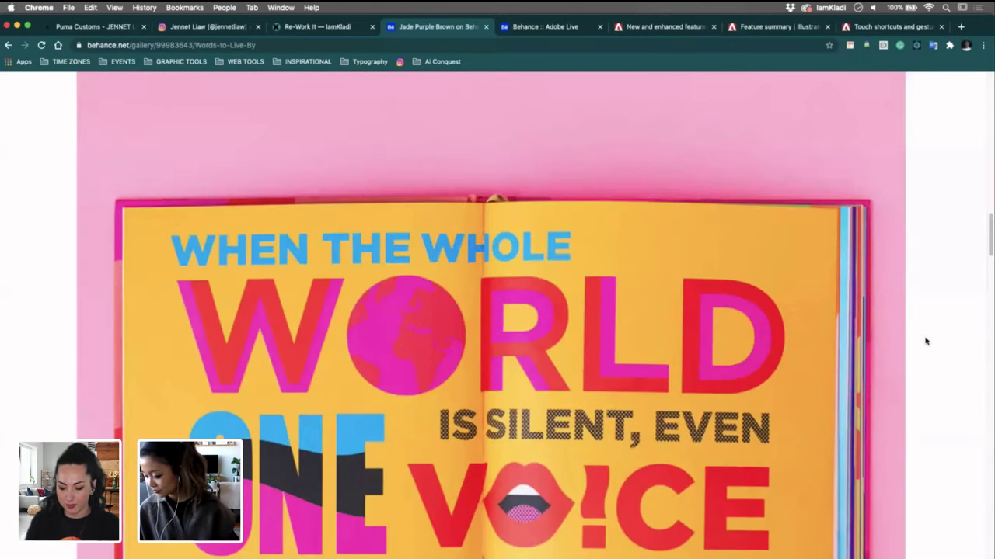
{"action": "left_click", "coordinate": [902, 268]}
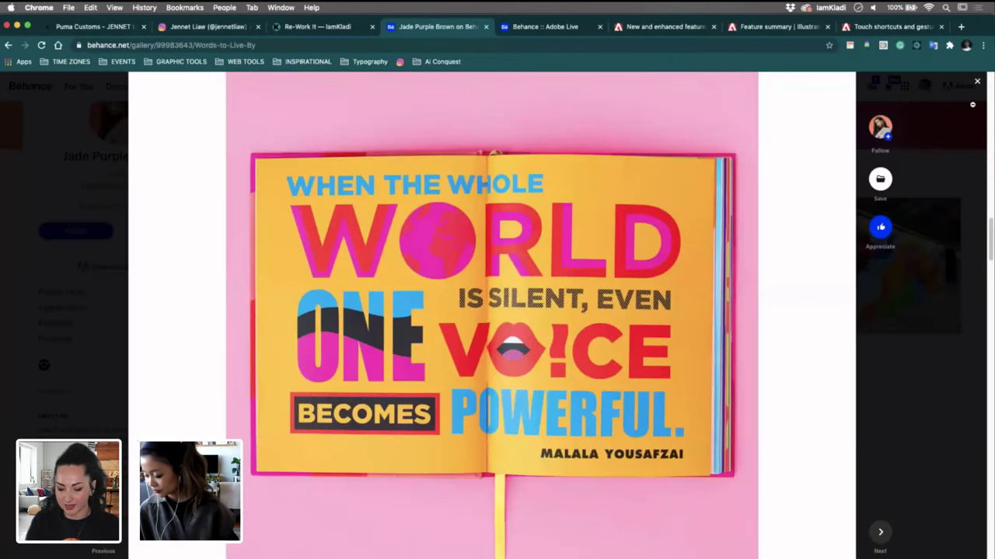
{"action": "left_click", "coordinate": [977, 82]}
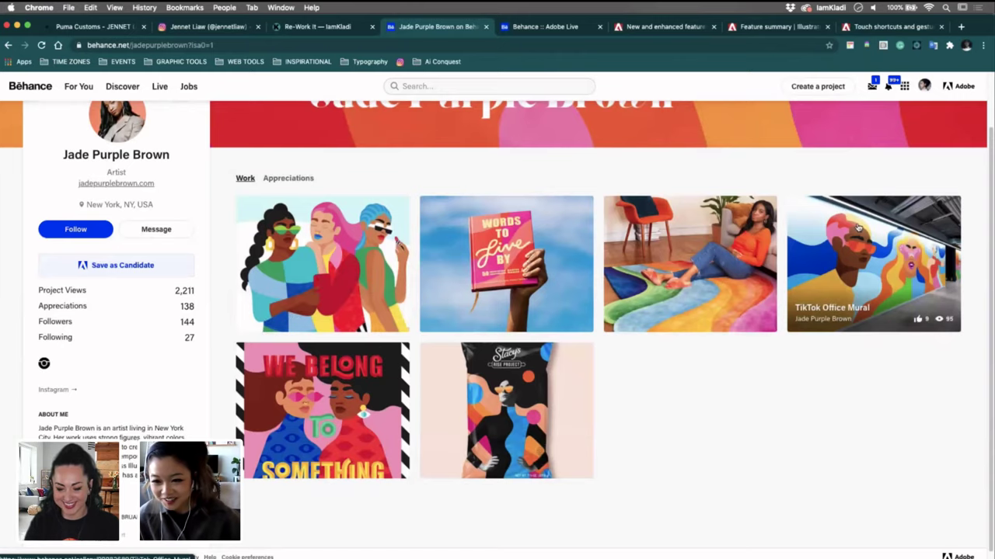
Open The Wave Rug from the Work grid and start scrolling its photos
{"action": "left_click", "coordinate": [756, 274]}
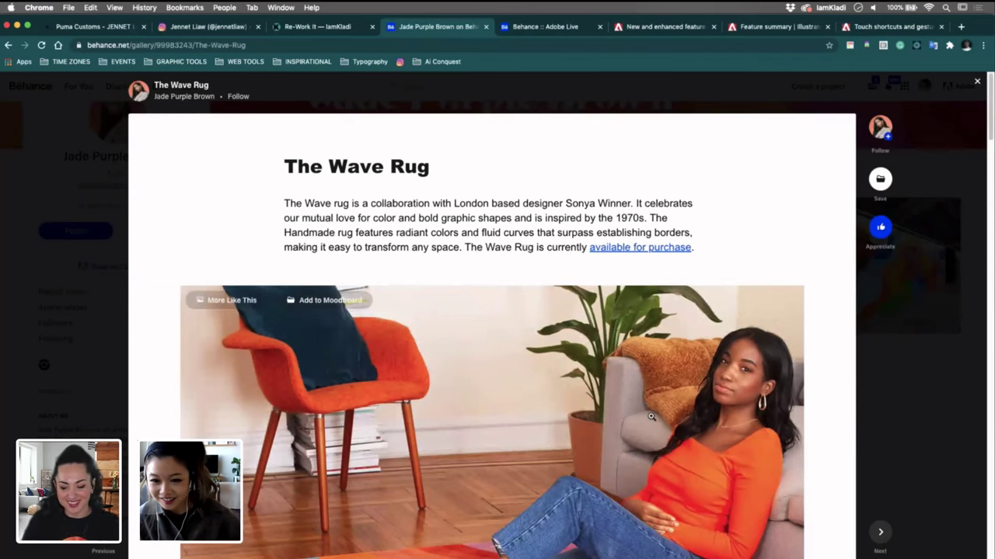
{"action": "scroll", "coordinate": [607, 453], "scroll_direction": "down", "scroll_amount": 2}
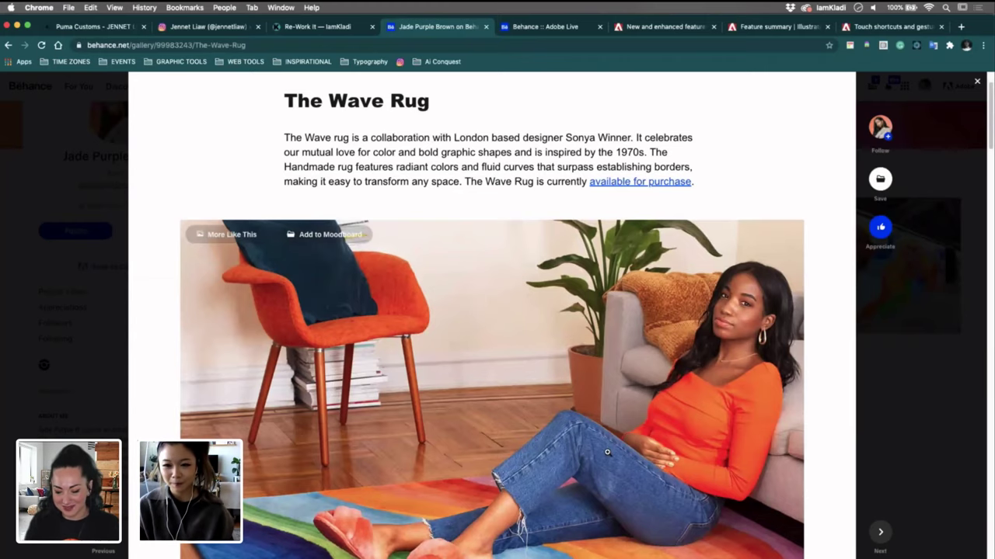
{"action": "scroll", "coordinate": [607, 453], "scroll_direction": "down", "scroll_amount": 3}
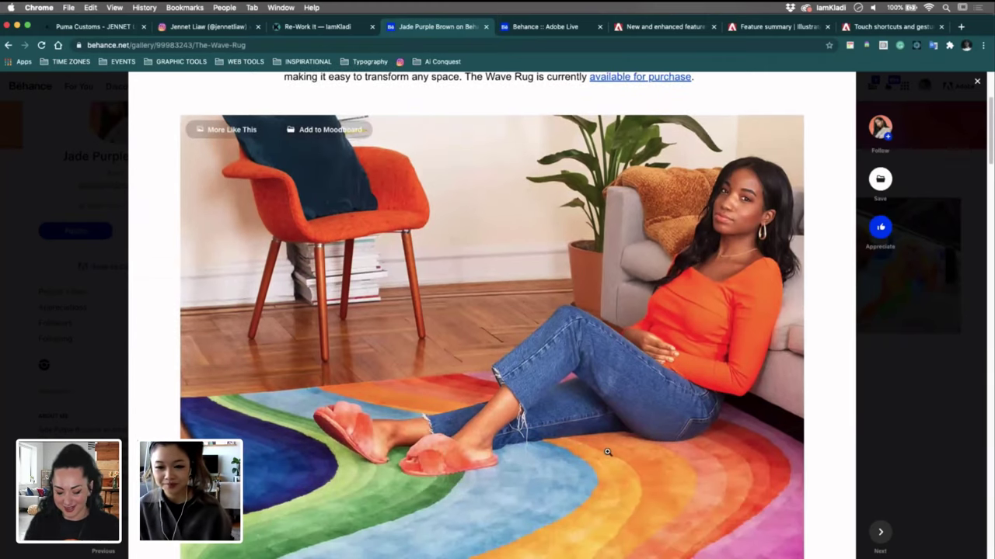
{"action": "scroll", "coordinate": [607, 452], "scroll_direction": "down", "scroll_amount": 3}
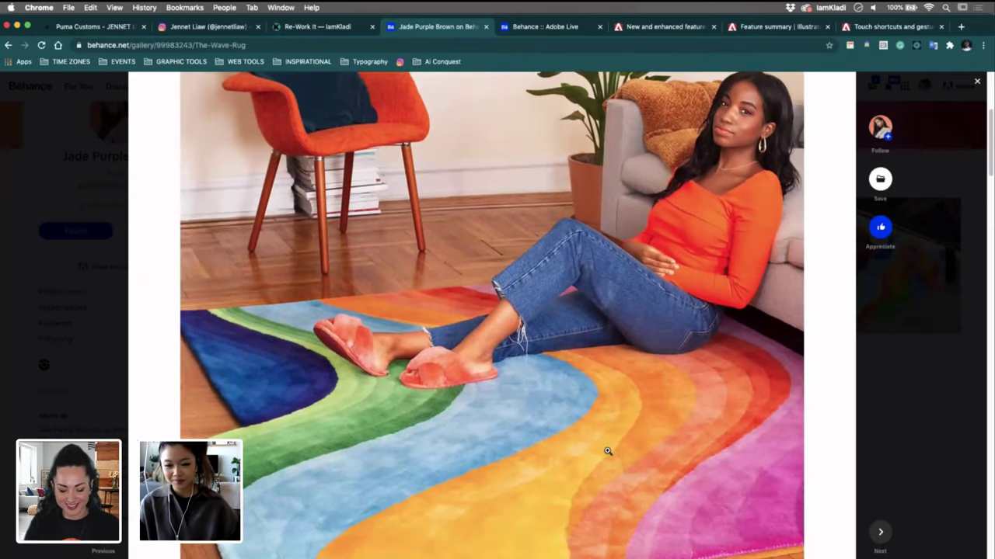
{"action": "scroll", "coordinate": [606, 451], "scroll_direction": "down", "scroll_amount": 10}
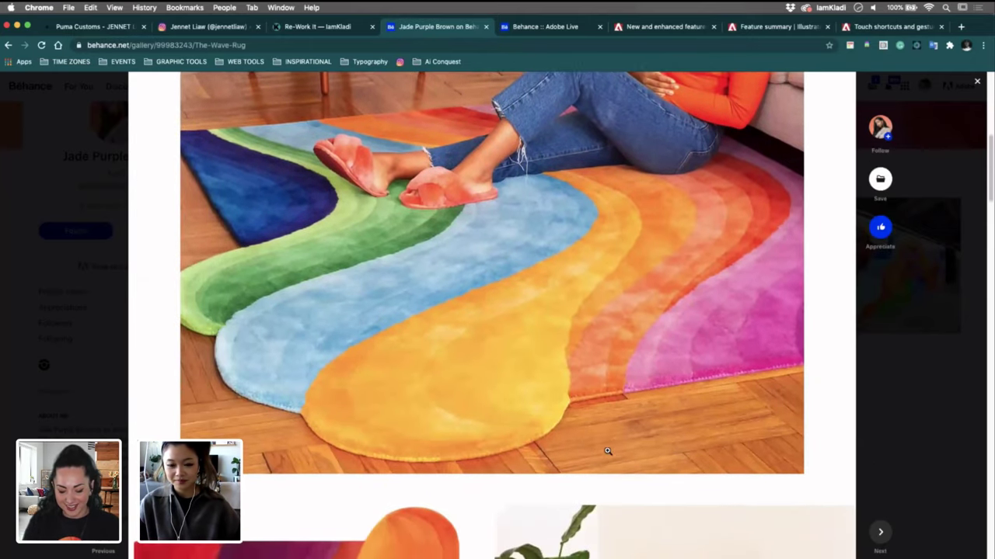
{"action": "scroll", "coordinate": [607, 451], "scroll_direction": "down", "scroll_amount": 7}
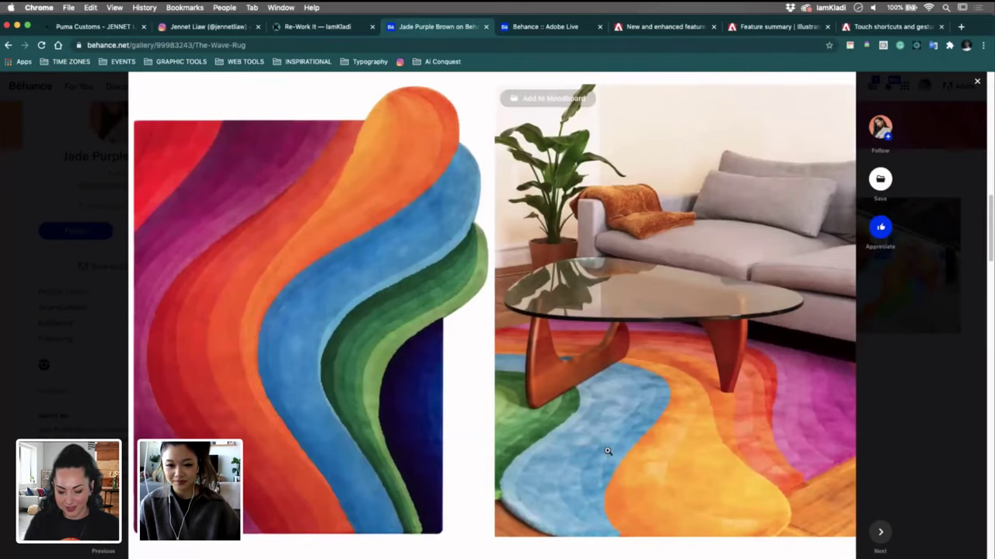
Scroll further down through the colorful wave-rug photos, then back up a little
{"action": "scroll", "coordinate": [606, 451], "scroll_direction": "down", "scroll_amount": 6}
{"action": "scroll", "coordinate": [607, 451], "scroll_direction": "down", "scroll_amount": 3}
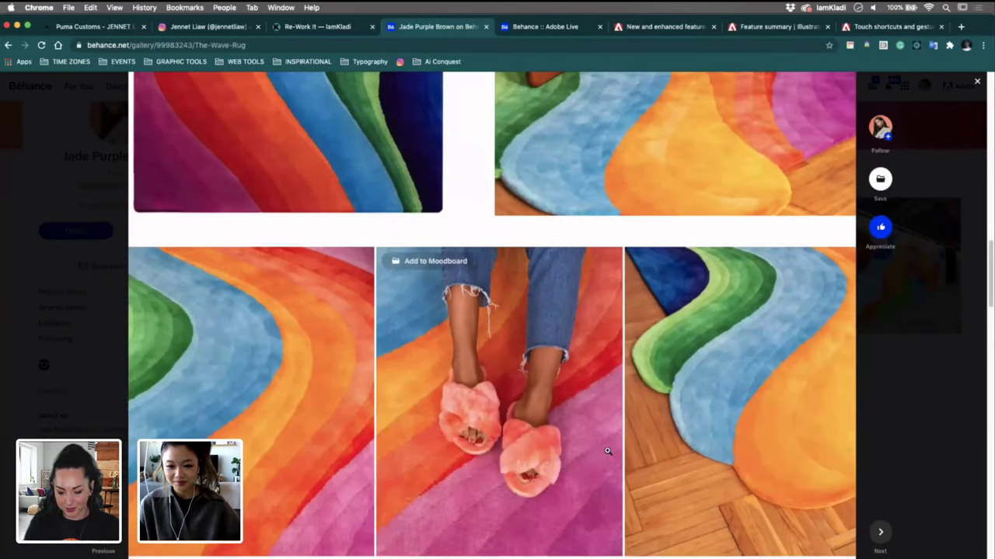
{"action": "scroll", "coordinate": [607, 451], "scroll_direction": "down", "scroll_amount": 4}
{"action": "scroll", "coordinate": [607, 451], "scroll_direction": "down", "scroll_amount": 3}
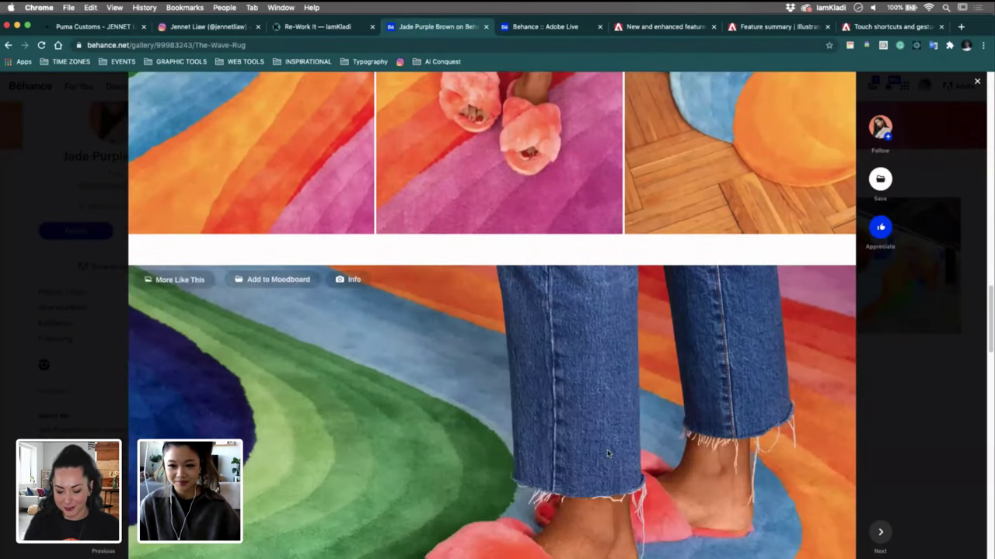
{"action": "scroll", "coordinate": [607, 451], "scroll_direction": "down", "scroll_amount": 3}
{"action": "scroll", "coordinate": [607, 451], "scroll_direction": "down", "scroll_amount": 3}
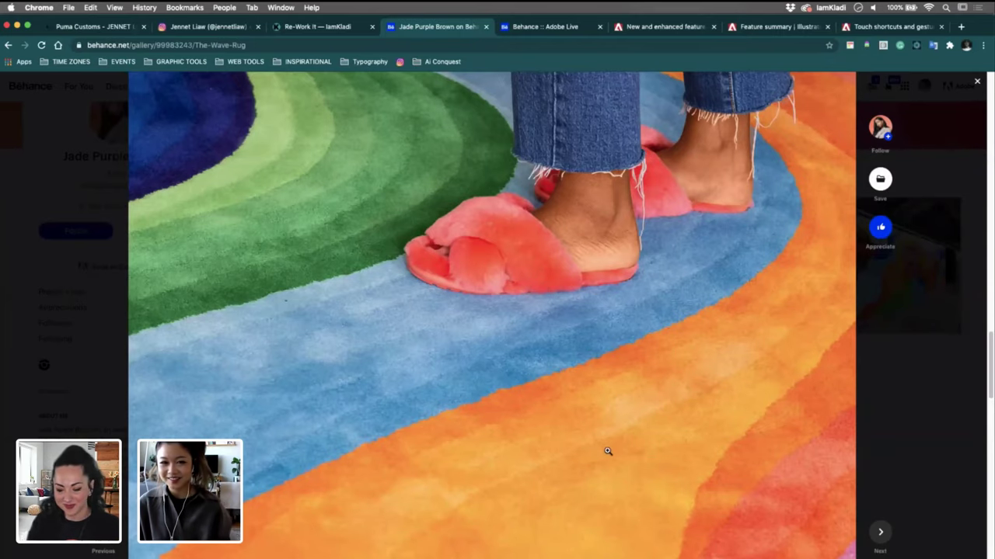
{"action": "scroll", "coordinate": [654, 416], "scroll_direction": "down", "scroll_amount": 1}
{"action": "scroll", "coordinate": [654, 415], "scroll_direction": "down", "scroll_amount": 10}
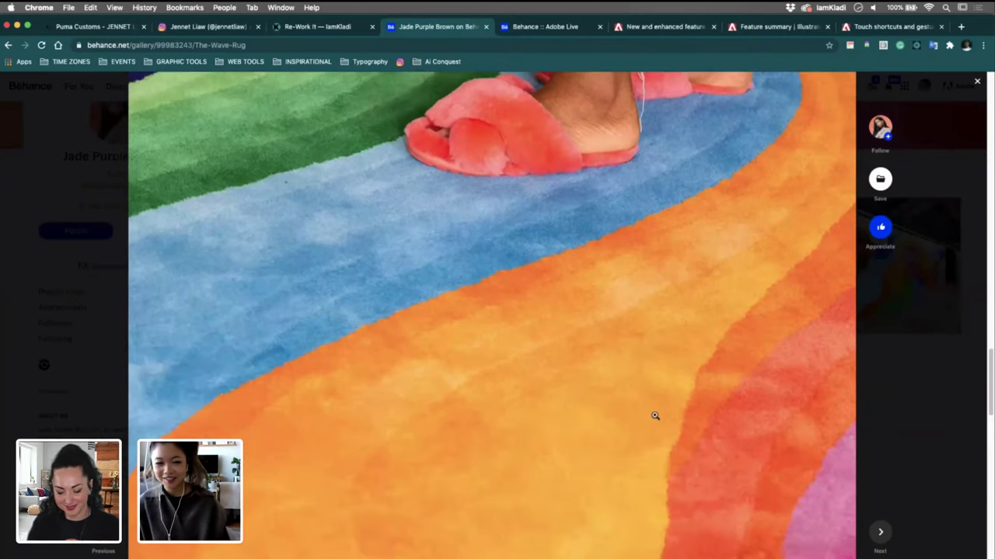
{"action": "scroll", "coordinate": [652, 420], "scroll_direction": "up", "scroll_amount": 15}
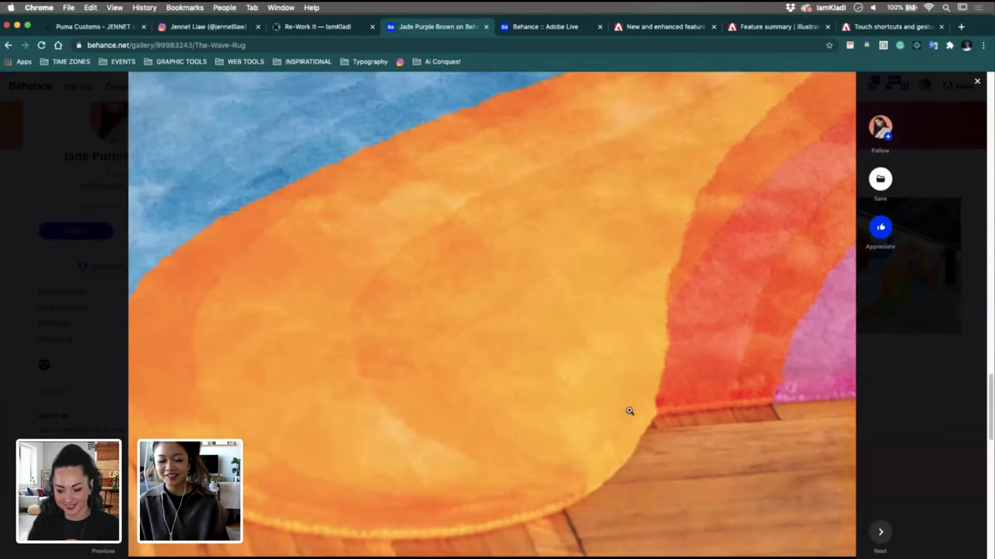
{"action": "scroll", "coordinate": [629, 411], "scroll_direction": "up", "scroll_amount": 5}
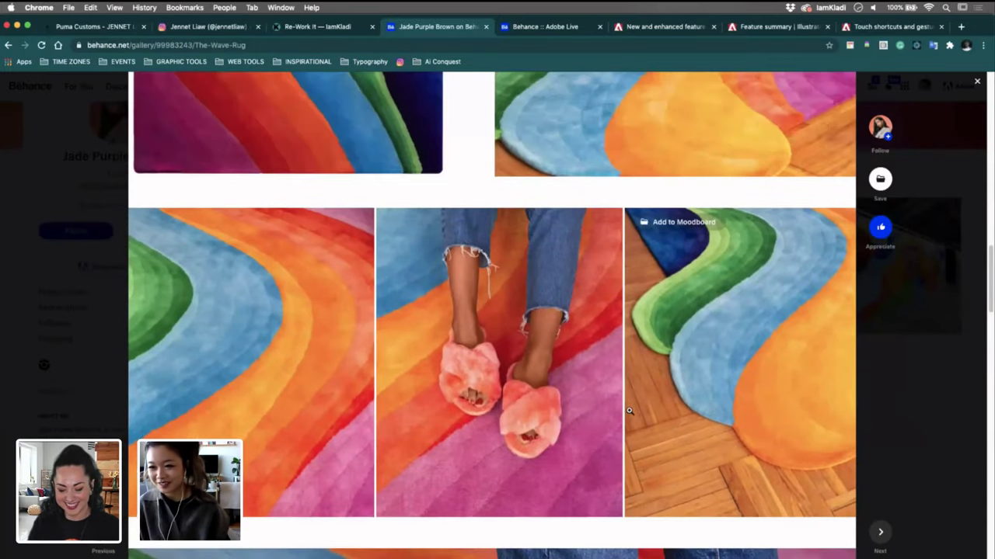
{"action": "scroll", "coordinate": [630, 411], "scroll_direction": "up", "scroll_amount": 1}
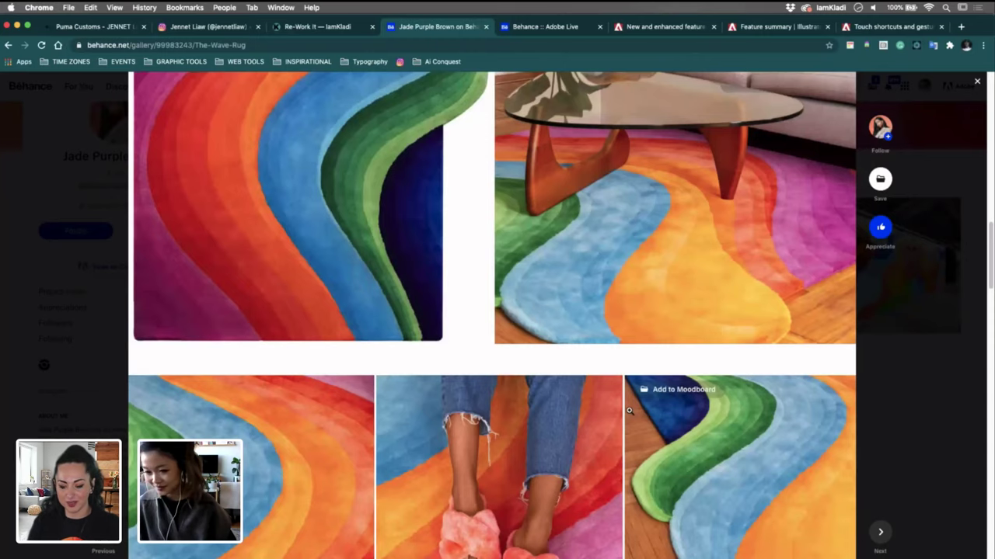
{"action": "scroll", "coordinate": [629, 411], "scroll_direction": "down", "scroll_amount": 5}
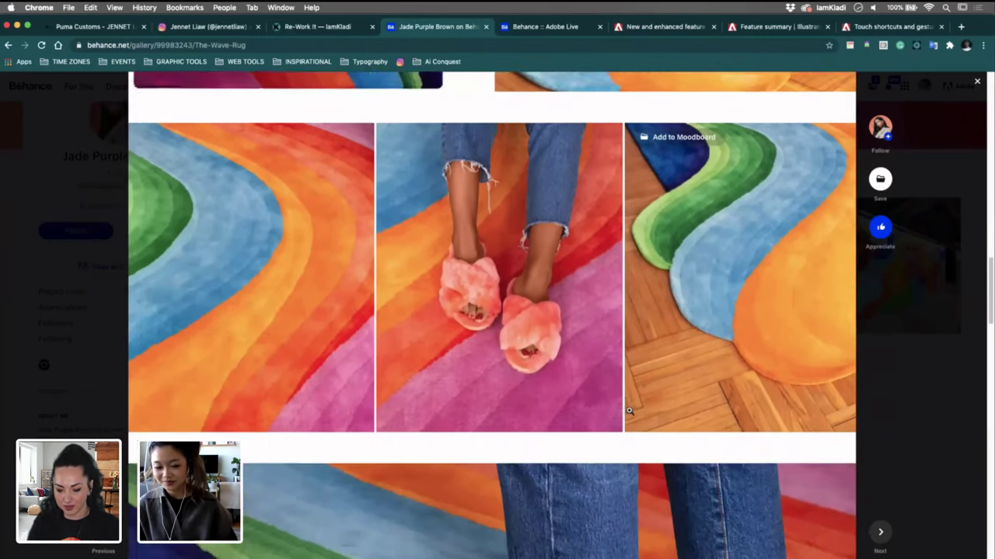
{"action": "scroll", "coordinate": [629, 411], "scroll_direction": "down", "scroll_amount": 1}
{"action": "scroll", "coordinate": [630, 411], "scroll_direction": "up", "scroll_amount": 4}
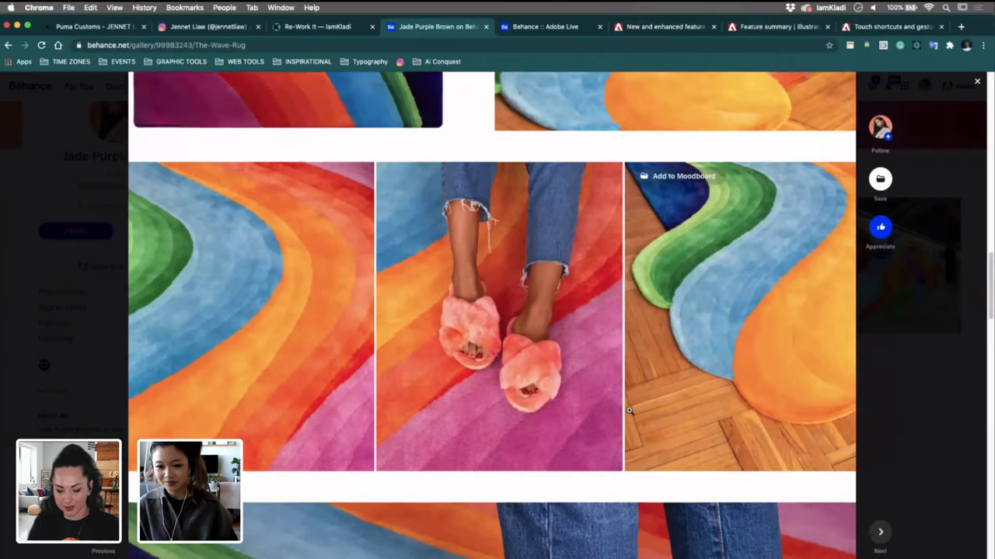
{"action": "scroll", "coordinate": [630, 411], "scroll_direction": "up", "scroll_amount": 4}
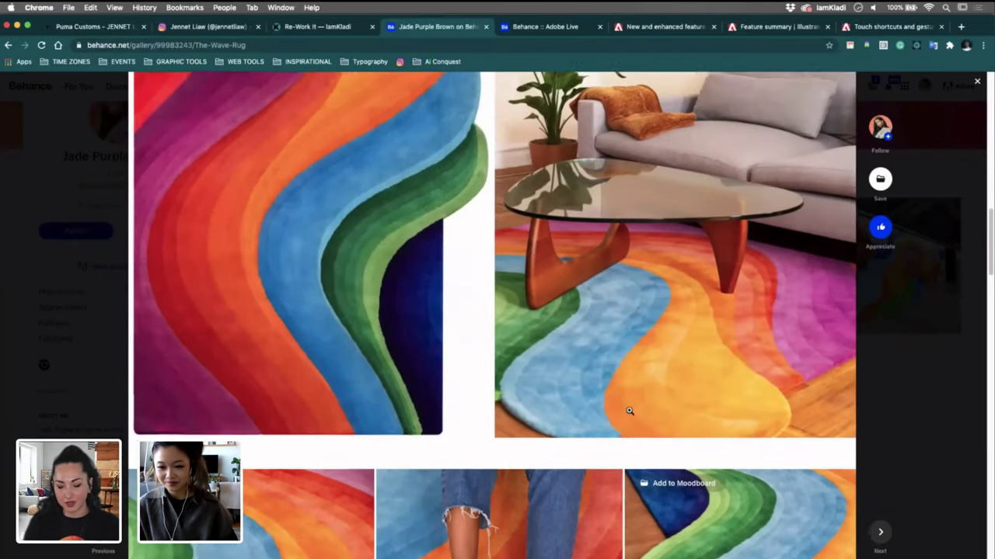
{"action": "scroll", "coordinate": [630, 411], "scroll_direction": "up", "scroll_amount": 3}
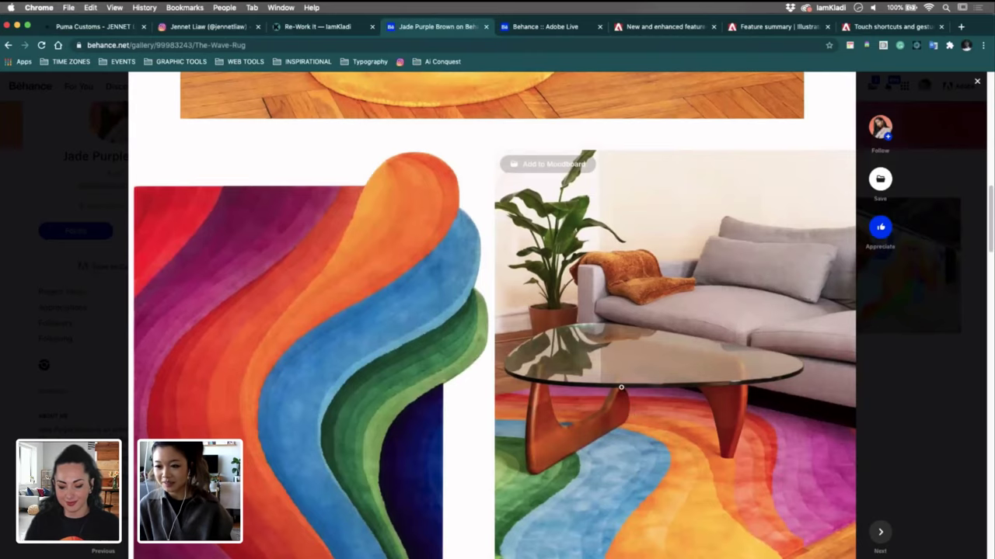
{"action": "scroll", "coordinate": [627, 400], "scroll_direction": "up", "scroll_amount": 4}
{"action": "scroll", "coordinate": [621, 388], "scroll_direction": "up", "scroll_amount": 8}
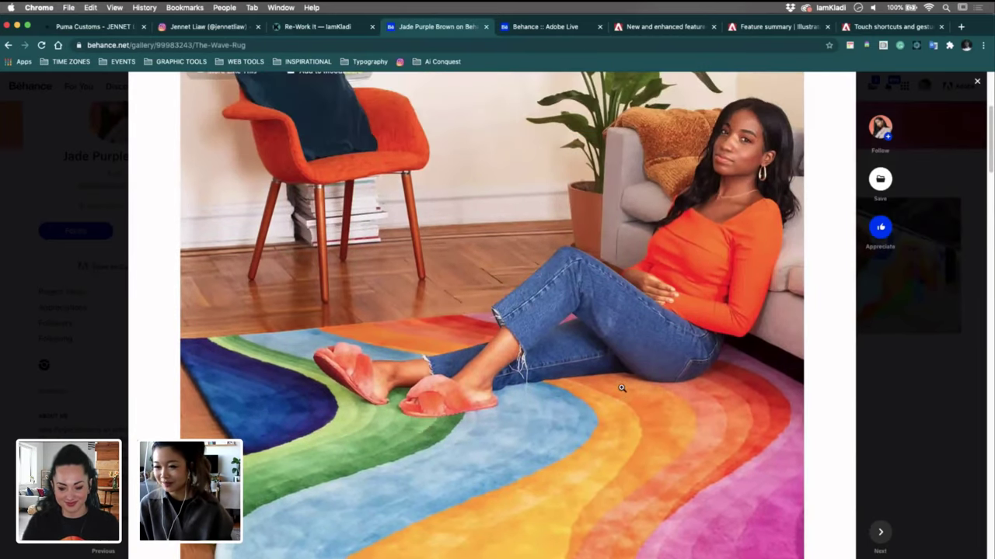
{"action": "scroll", "coordinate": [621, 388], "scroll_direction": "up", "scroll_amount": 5}
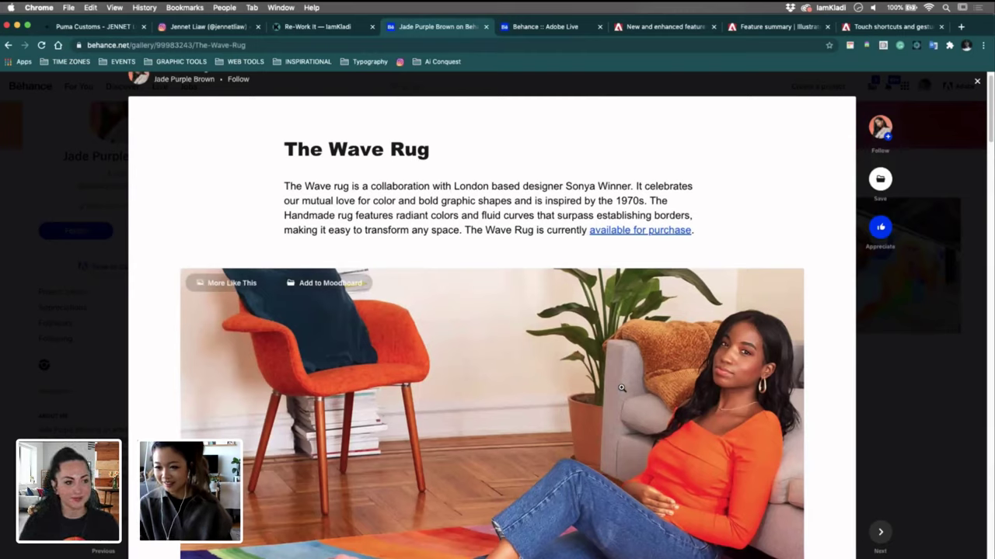
Scroll down through the remaining Wave Rug gallery images
{"action": "scroll", "coordinate": [622, 388], "scroll_direction": "down", "scroll_amount": 4}
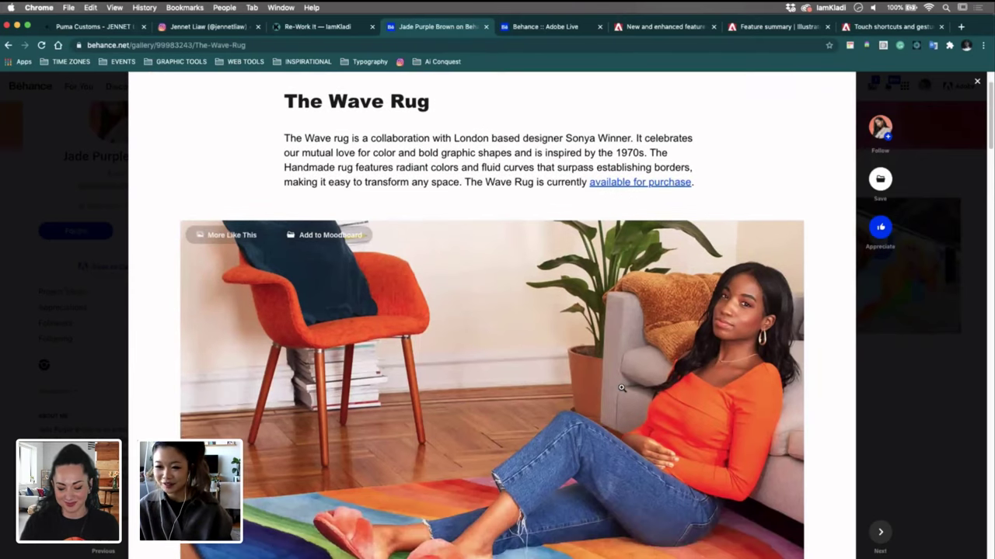
{"action": "scroll", "coordinate": [621, 388], "scroll_direction": "down", "scroll_amount": 2}
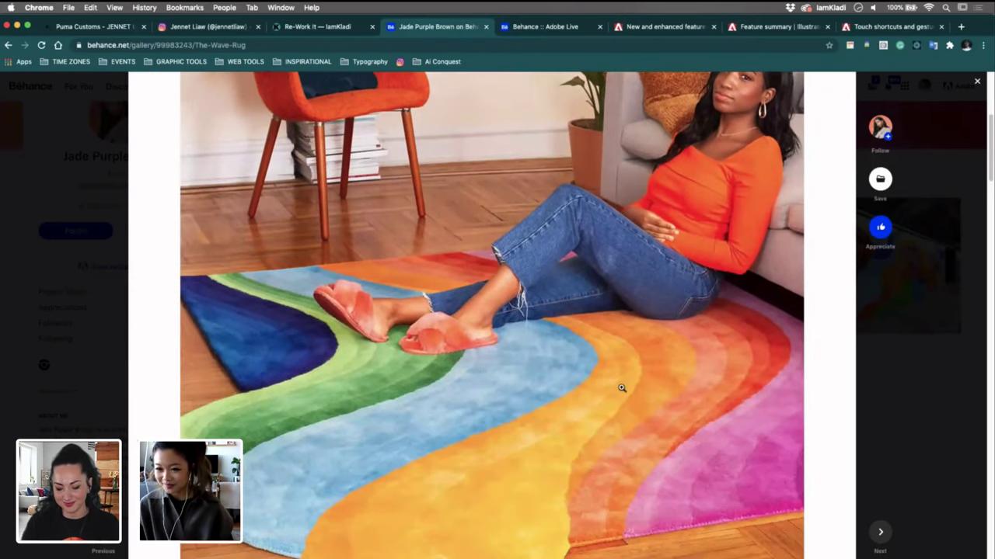
{"action": "scroll", "coordinate": [622, 387], "scroll_direction": "down", "scroll_amount": 3}
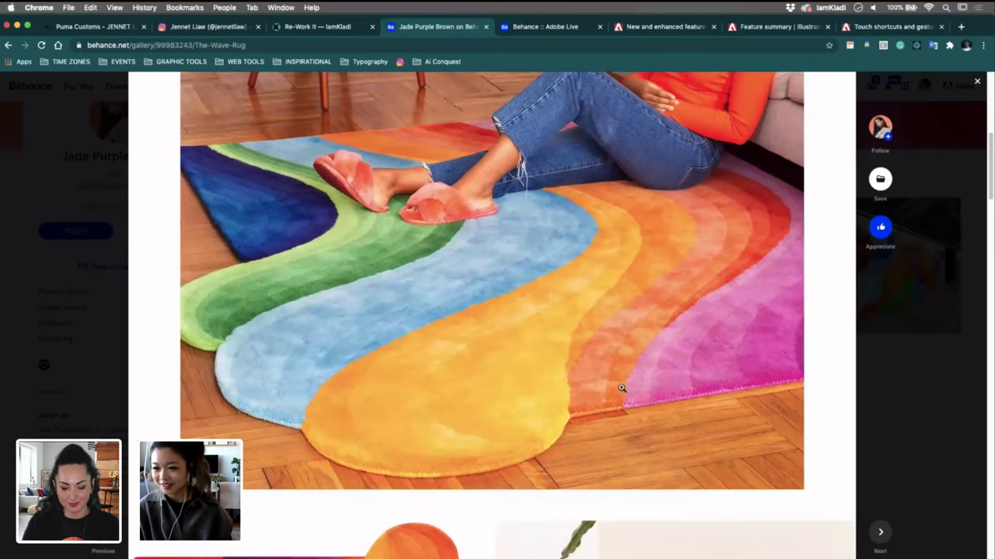
{"action": "scroll", "coordinate": [622, 388], "scroll_direction": "down", "scroll_amount": 2}
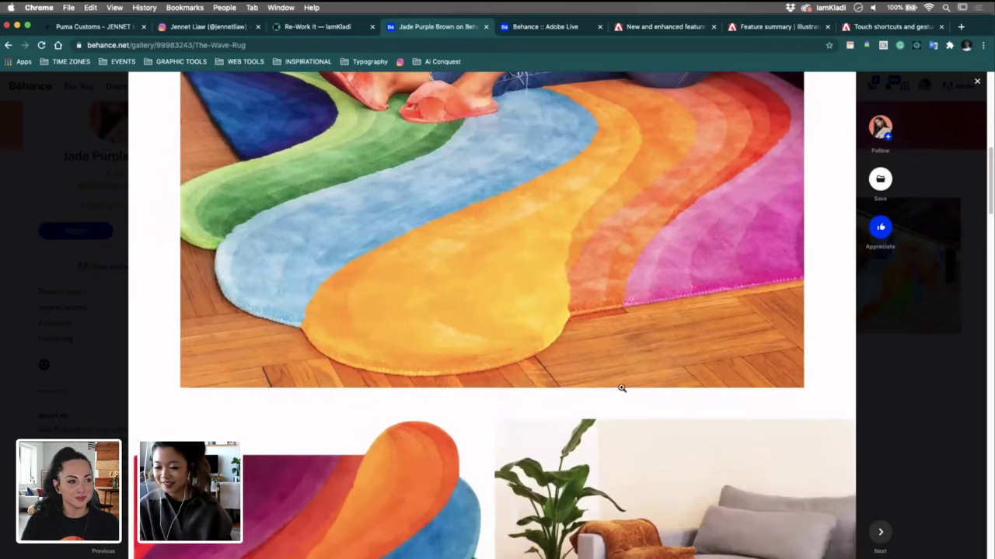
{"action": "scroll", "coordinate": [622, 391], "scroll_direction": "down", "scroll_amount": 6}
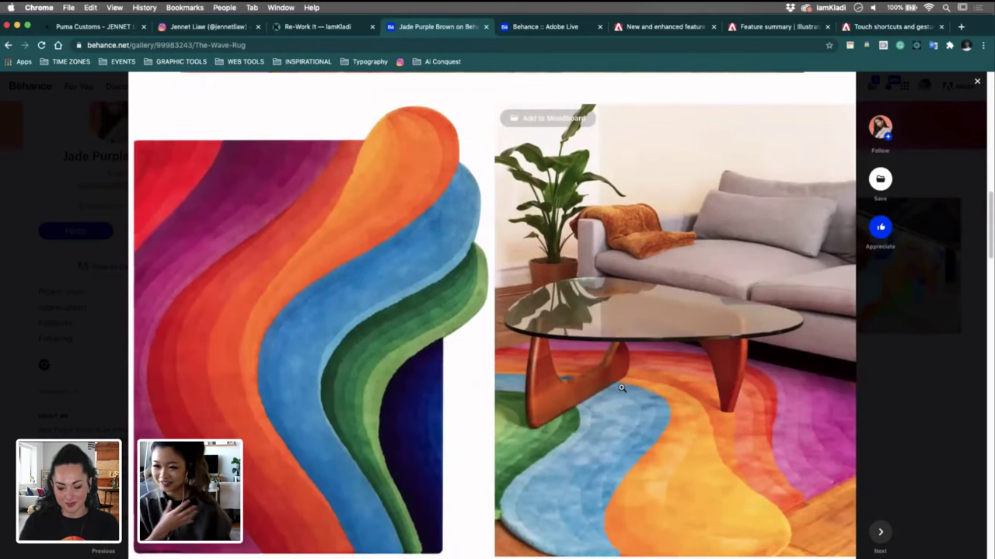
{"action": "scroll", "coordinate": [622, 388], "scroll_direction": "down", "scroll_amount": 1}
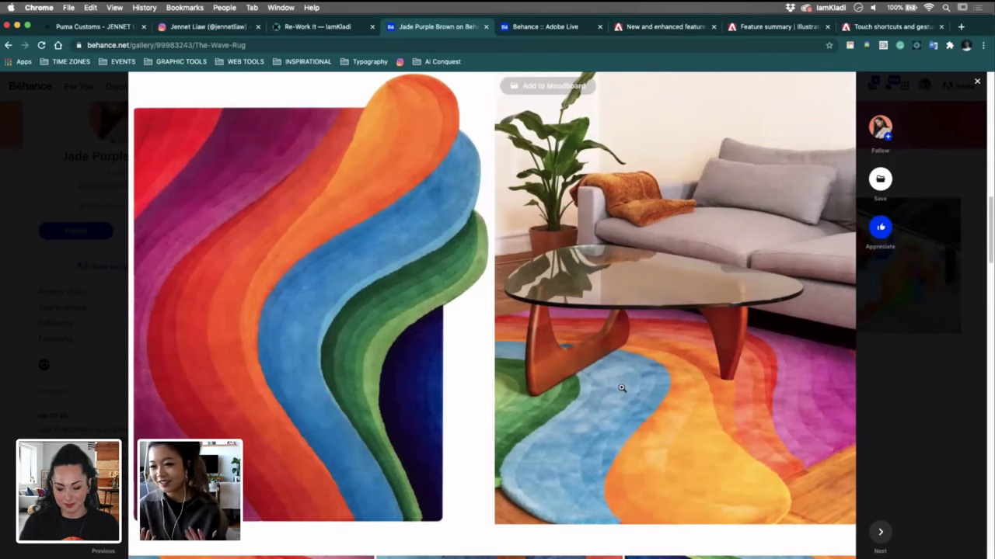
{"action": "scroll", "coordinate": [622, 388], "scroll_direction": "down", "scroll_amount": 2}
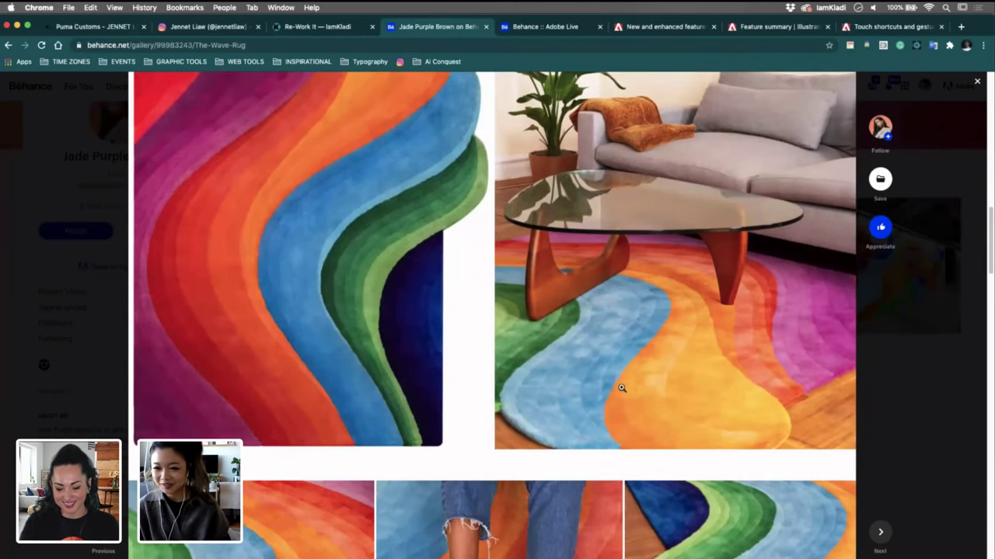
{"action": "scroll", "coordinate": [621, 388], "scroll_direction": "down", "scroll_amount": 2}
{"action": "scroll", "coordinate": [622, 390], "scroll_direction": "down", "scroll_amount": 7}
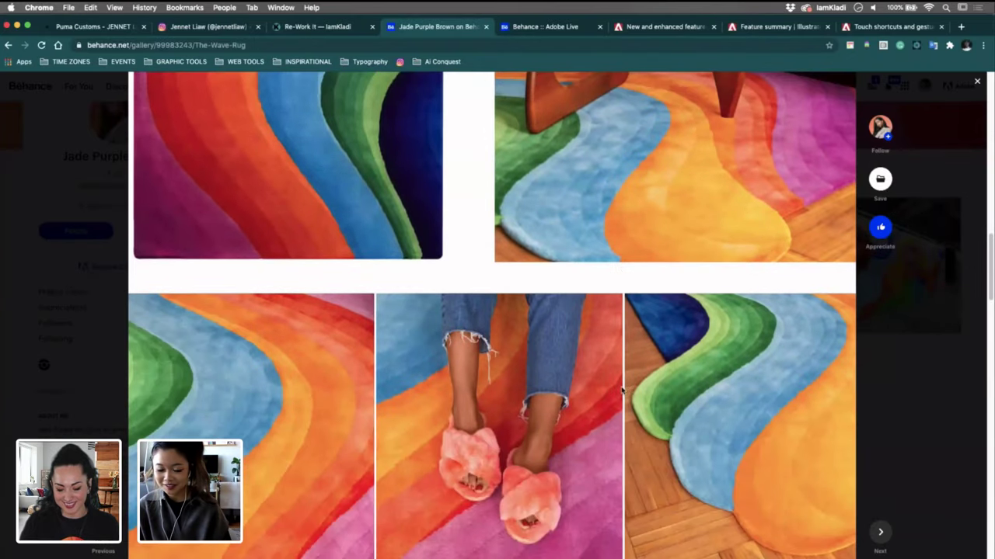
{"action": "scroll", "coordinate": [625, 368], "scroll_direction": "down", "scroll_amount": 3}
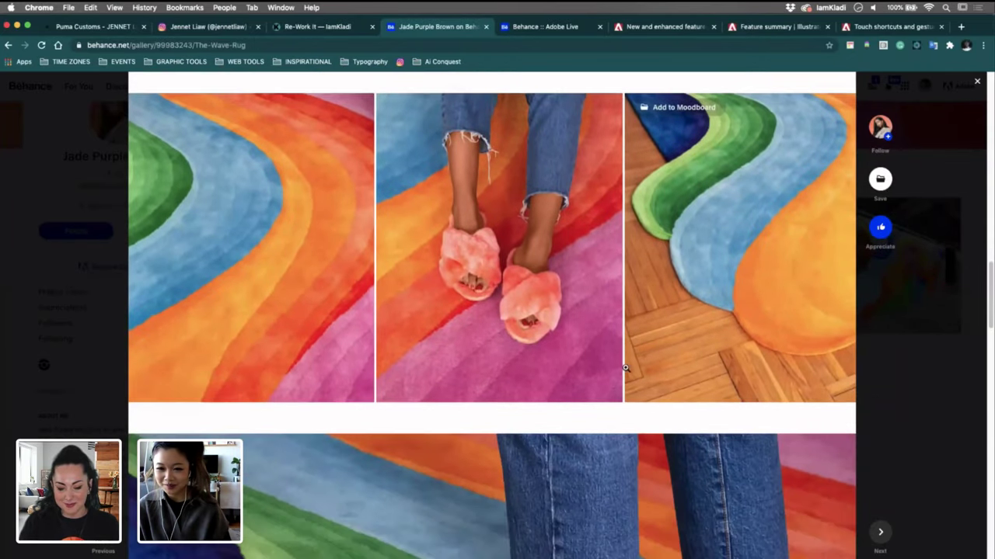
{"action": "scroll", "coordinate": [625, 368], "scroll_direction": "down", "scroll_amount": 8}
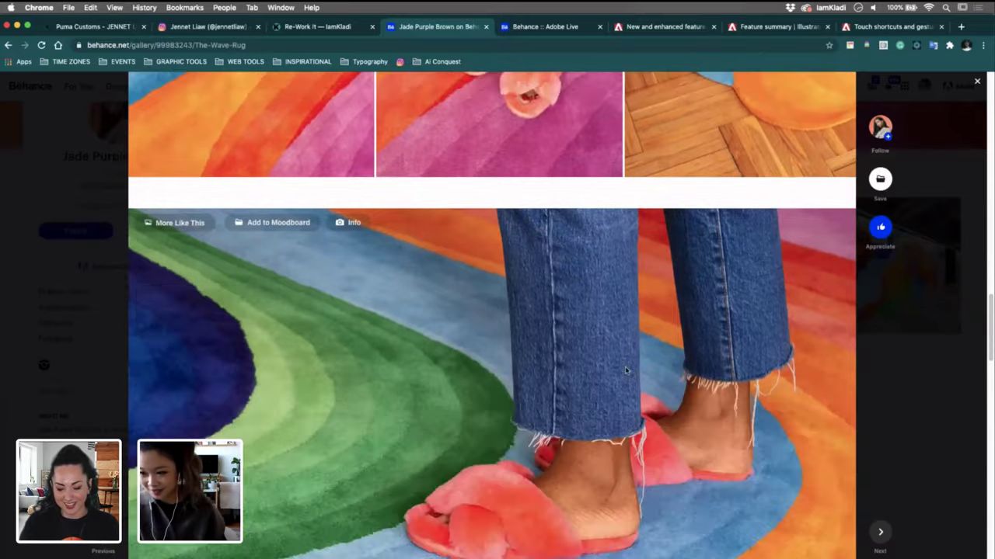
{"action": "scroll", "coordinate": [626, 367], "scroll_direction": "down", "scroll_amount": 1}
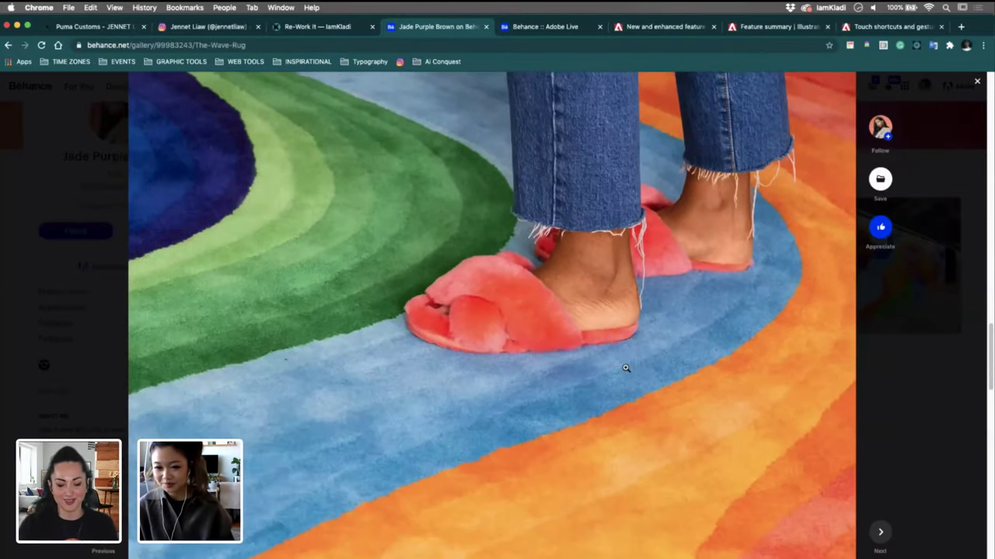
Scroll back up to the title and the available-for-purchase description
{"action": "scroll", "coordinate": [625, 368], "scroll_direction": "up", "scroll_amount": 5}
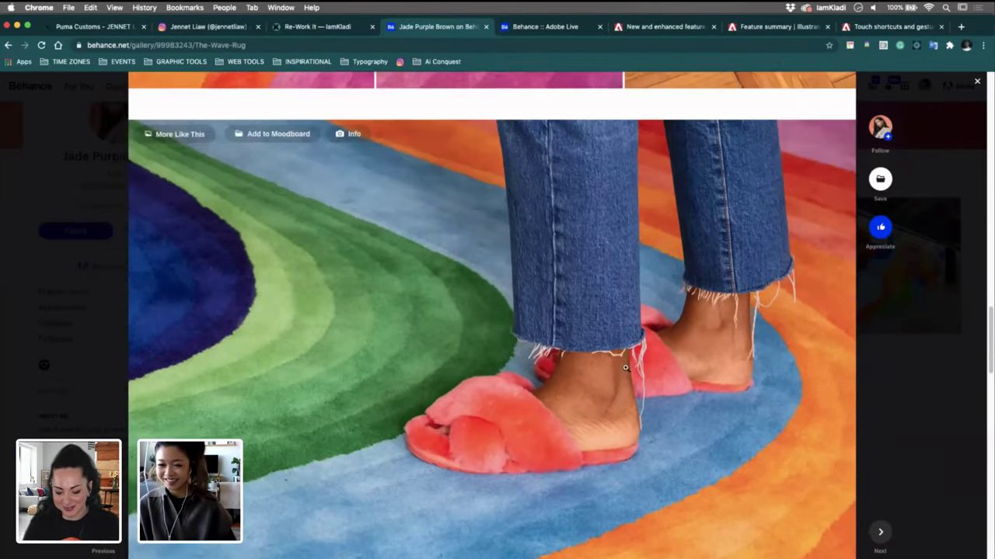
{"action": "scroll", "coordinate": [626, 368], "scroll_direction": "up", "scroll_amount": 10}
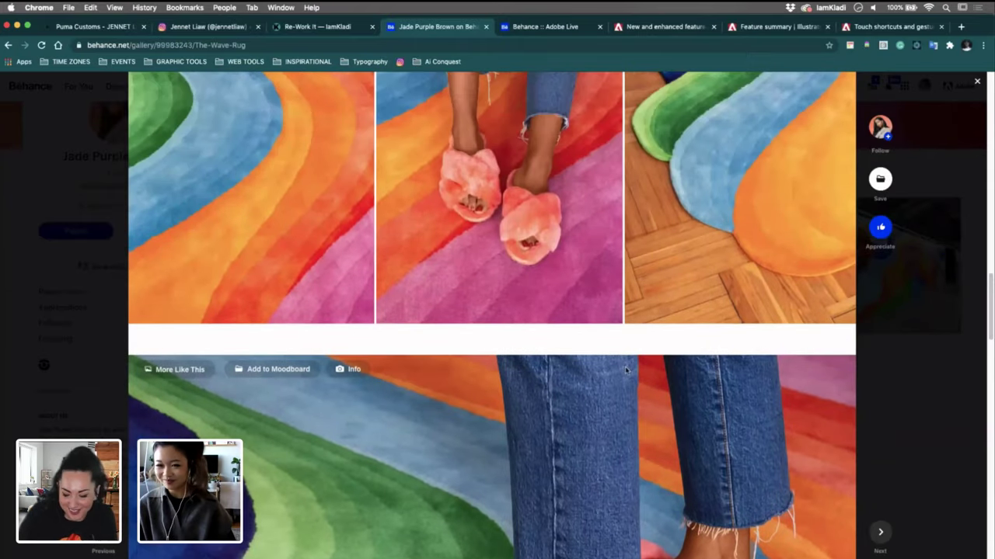
{"action": "scroll", "coordinate": [625, 368], "scroll_direction": "up", "scroll_amount": 12}
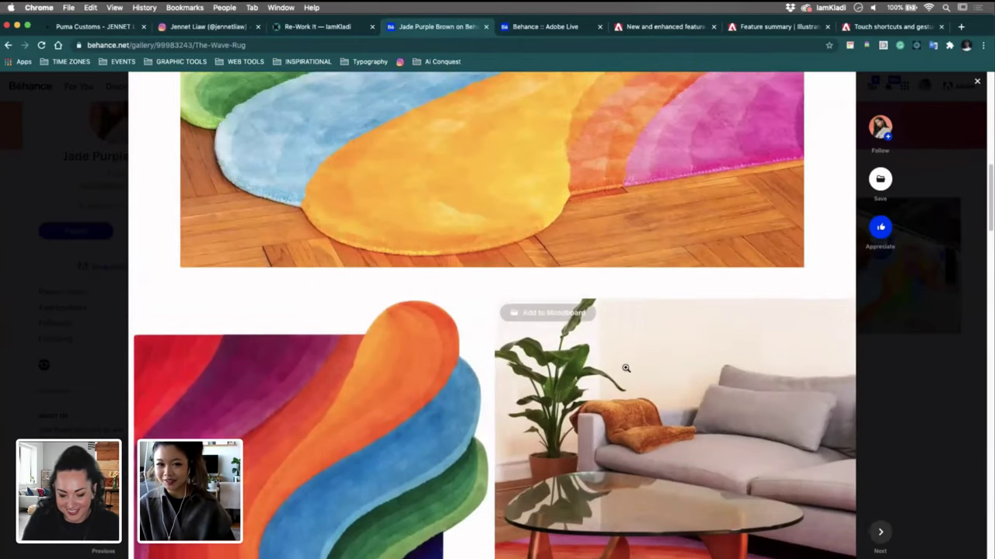
{"action": "scroll", "coordinate": [626, 367], "scroll_direction": "up", "scroll_amount": 6}
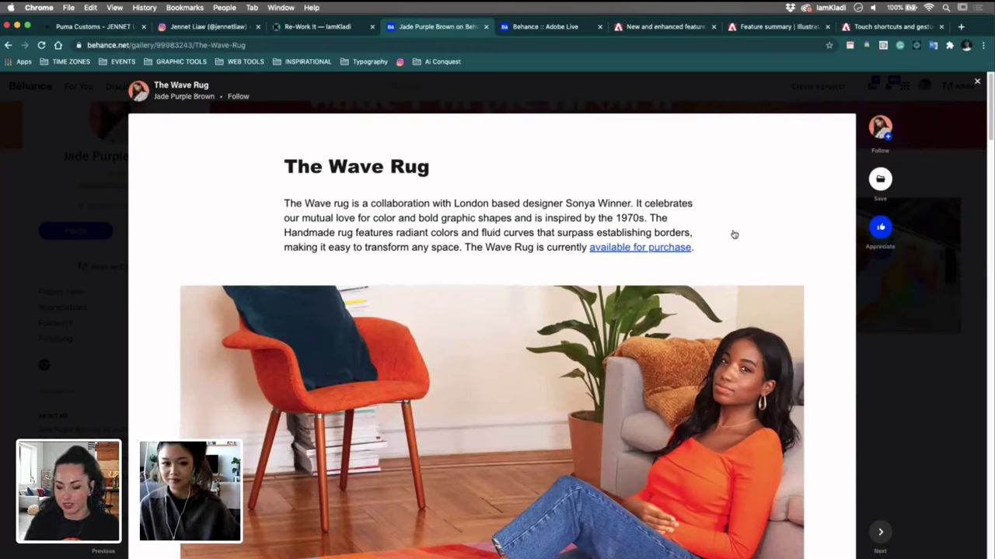
Close The Wave Rug, open the TikTok Office Mural project and begin scrolling
{"action": "left_click", "coordinate": [976, 82]}
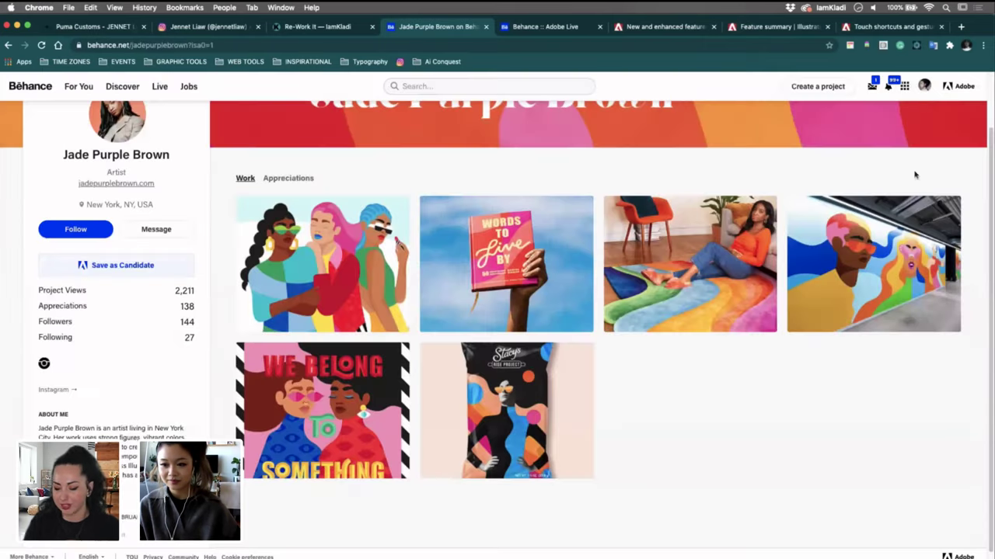
{"action": "left_click", "coordinate": [850, 265]}
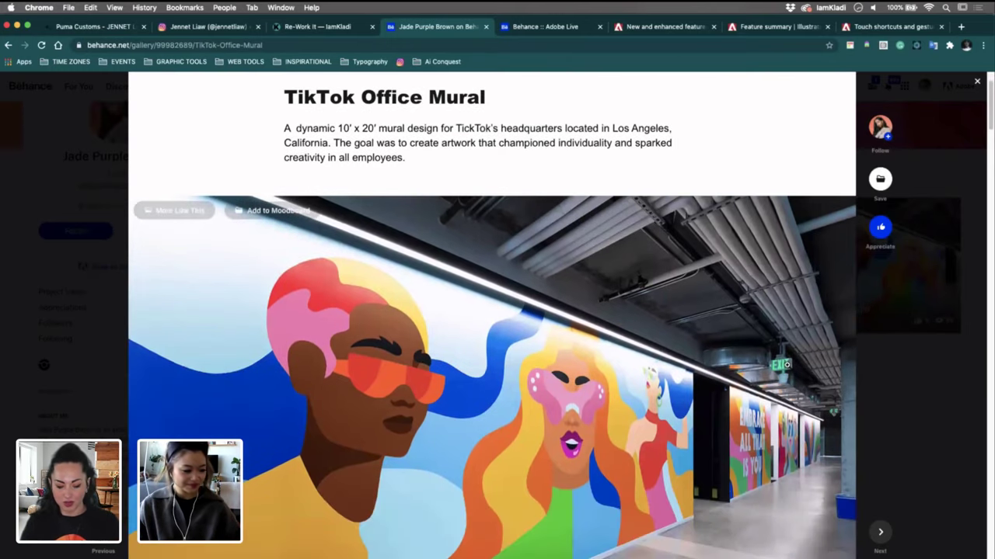
{"action": "scroll", "coordinate": [786, 365], "scroll_direction": "down", "scroll_amount": 3}
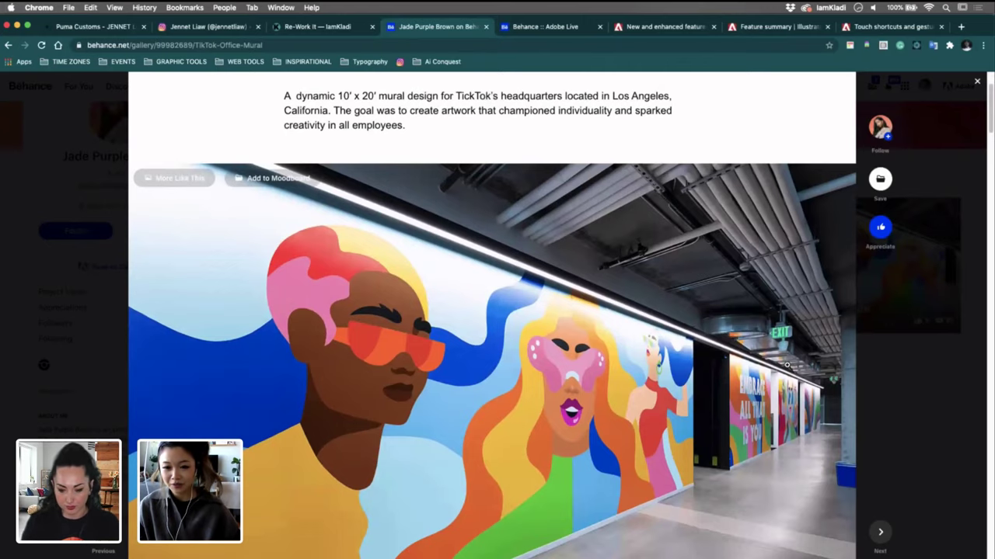
{"action": "scroll", "coordinate": [786, 365], "scroll_direction": "down", "scroll_amount": 1}
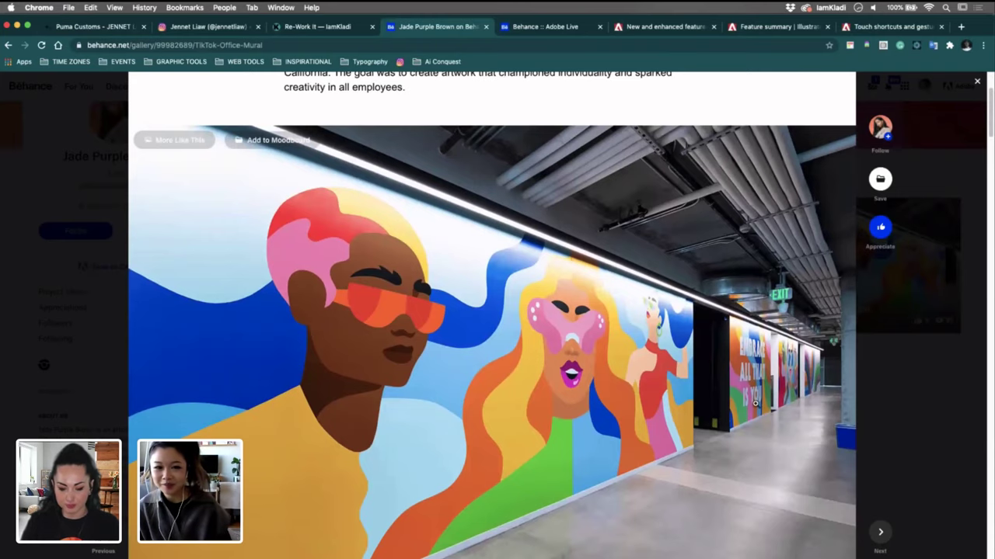
{"action": "scroll", "coordinate": [755, 404], "scroll_direction": "down", "scroll_amount": 3}
{"action": "scroll", "coordinate": [755, 404], "scroll_direction": "down", "scroll_amount": 1}
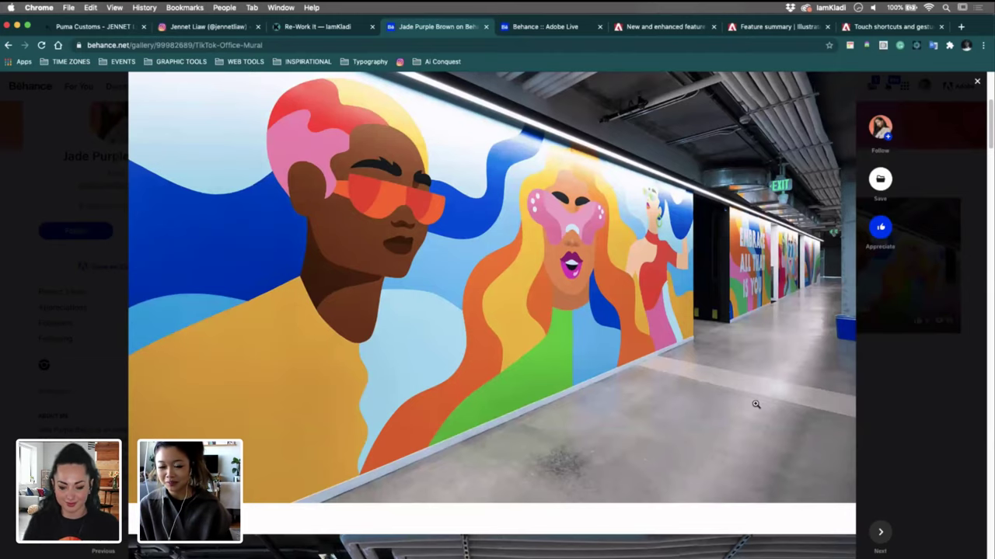
Scroll down through the rest of the TikTok office mural photos
{"action": "scroll", "coordinate": [755, 404], "scroll_direction": "down", "scroll_amount": 10}
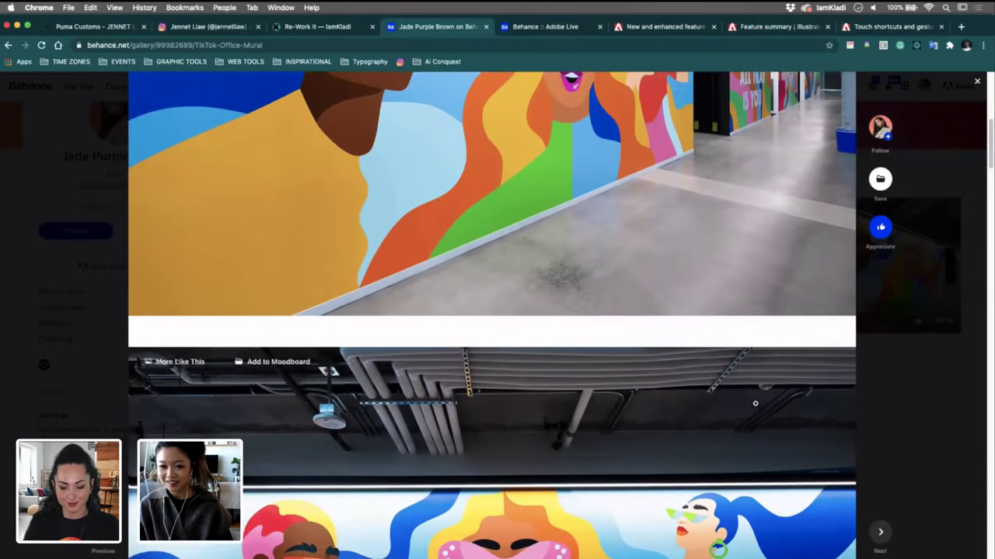
{"action": "scroll", "coordinate": [755, 404], "scroll_direction": "down", "scroll_amount": 3}
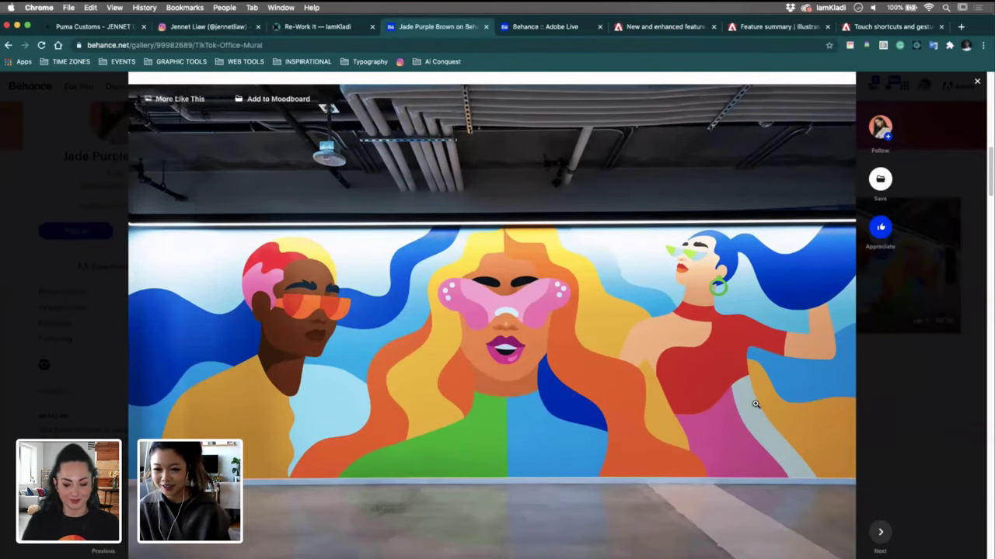
{"action": "scroll", "coordinate": [755, 404], "scroll_direction": "down", "scroll_amount": 10}
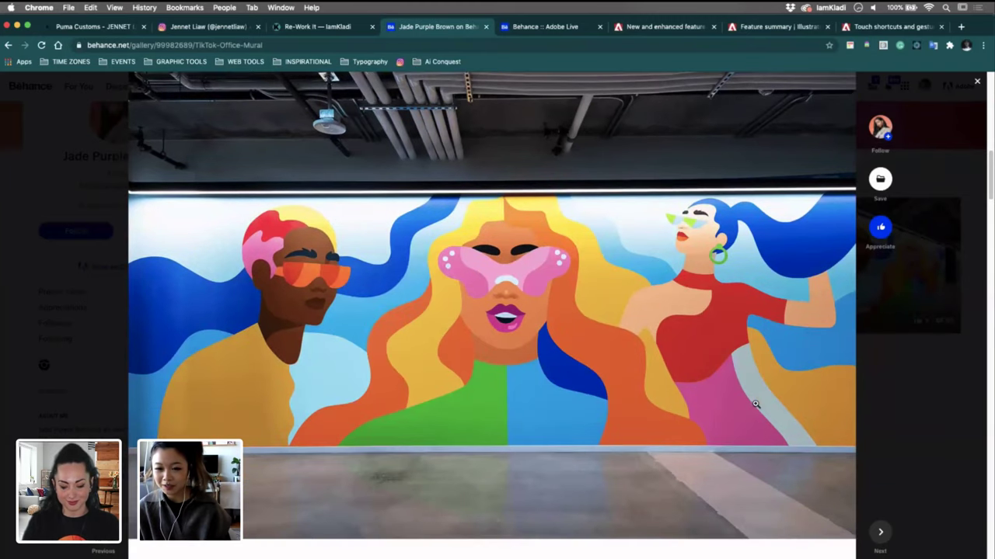
{"action": "scroll", "coordinate": [756, 404], "scroll_direction": "down", "scroll_amount": 4}
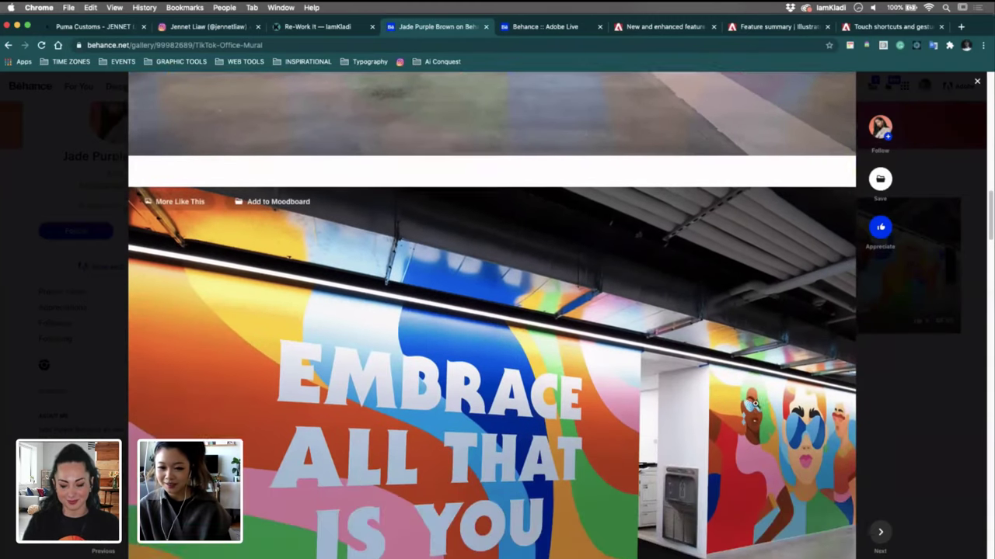
{"action": "scroll", "coordinate": [755, 404], "scroll_direction": "down", "scroll_amount": 10}
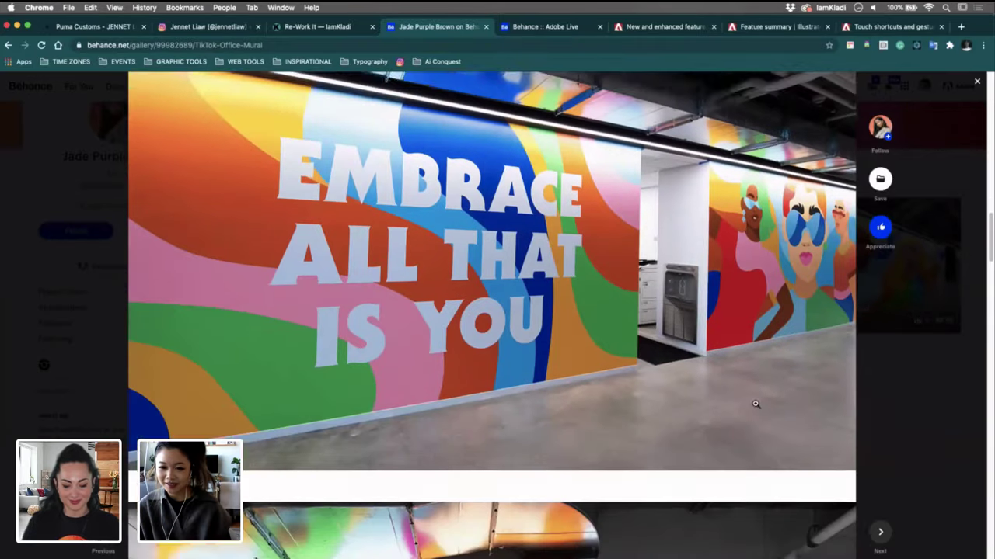
{"action": "scroll", "coordinate": [755, 404], "scroll_direction": "down", "scroll_amount": 4}
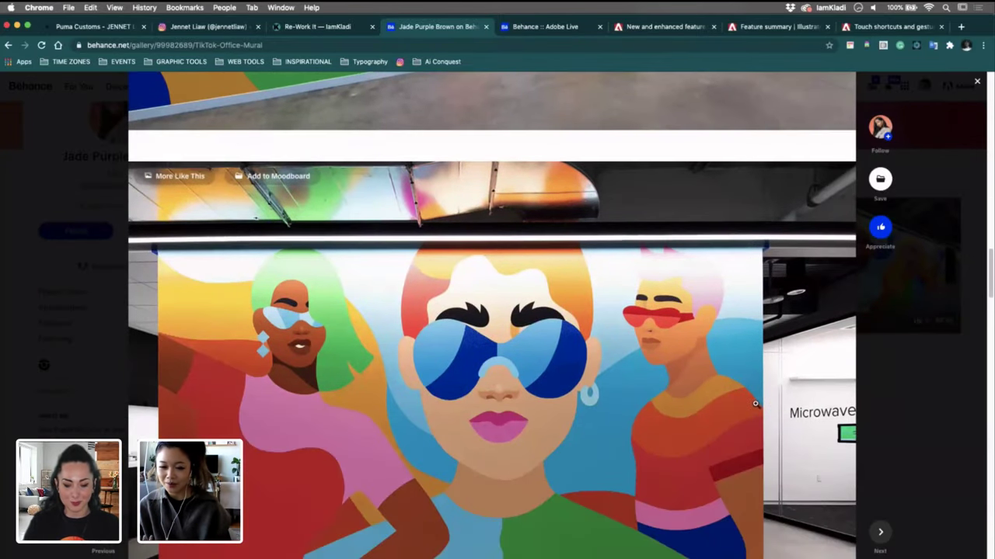
{"action": "scroll", "coordinate": [755, 404], "scroll_direction": "down", "scroll_amount": 5}
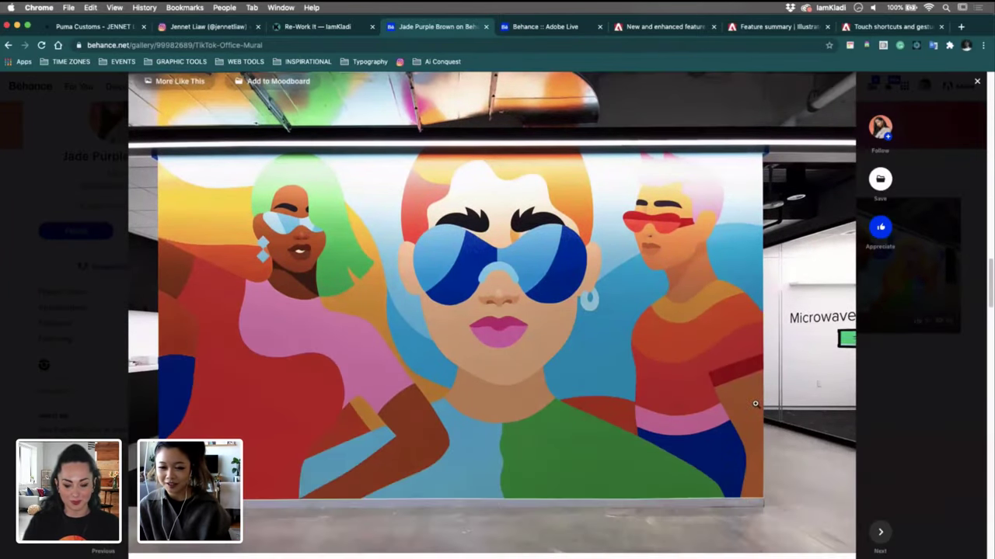
{"action": "scroll", "coordinate": [755, 404], "scroll_direction": "down", "scroll_amount": 6}
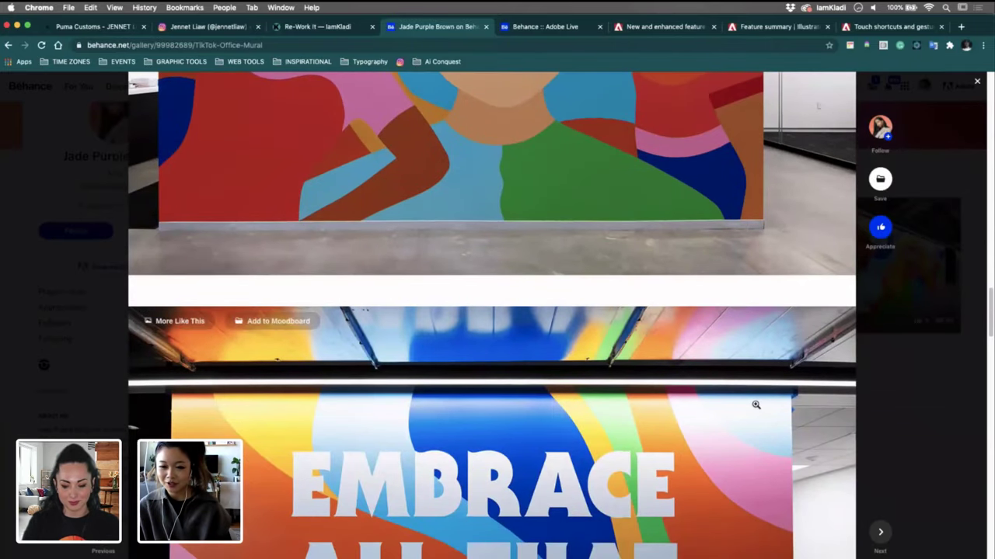
{"action": "scroll", "coordinate": [755, 404], "scroll_direction": "down", "scroll_amount": 5}
{"action": "scroll", "coordinate": [756, 404], "scroll_direction": "down", "scroll_amount": 9}
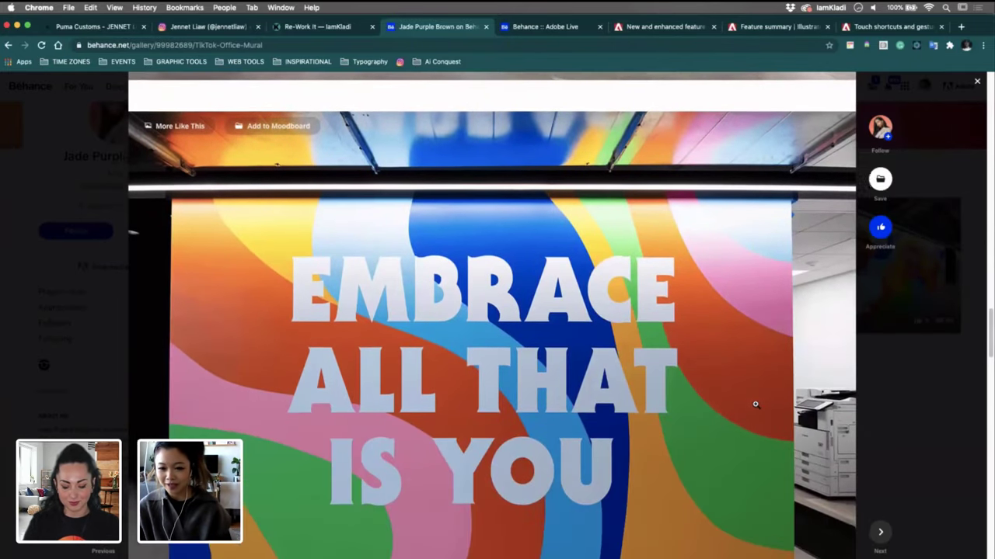
{"action": "scroll", "coordinate": [755, 404], "scroll_direction": "down", "scroll_amount": 7}
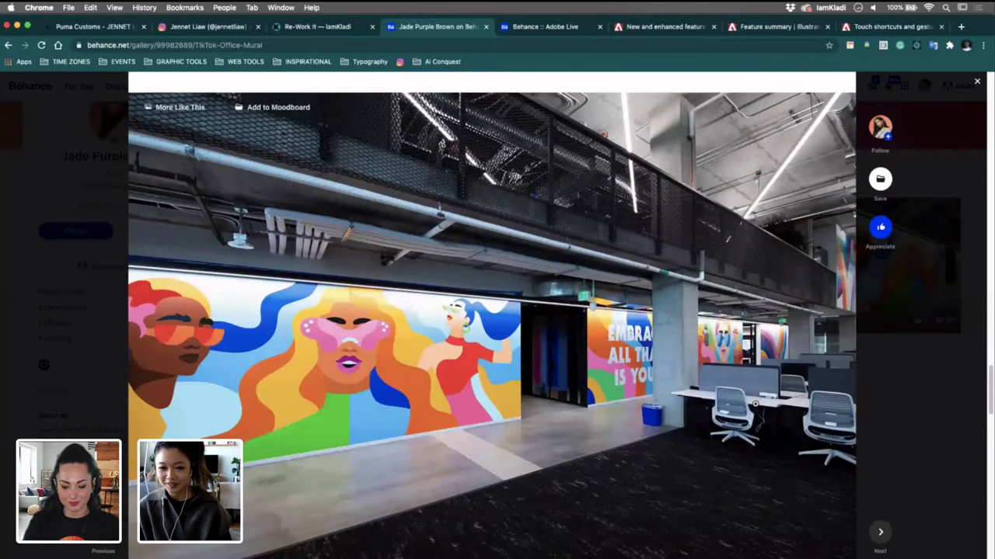
{"action": "scroll", "coordinate": [756, 405], "scroll_direction": "down", "scroll_amount": 8}
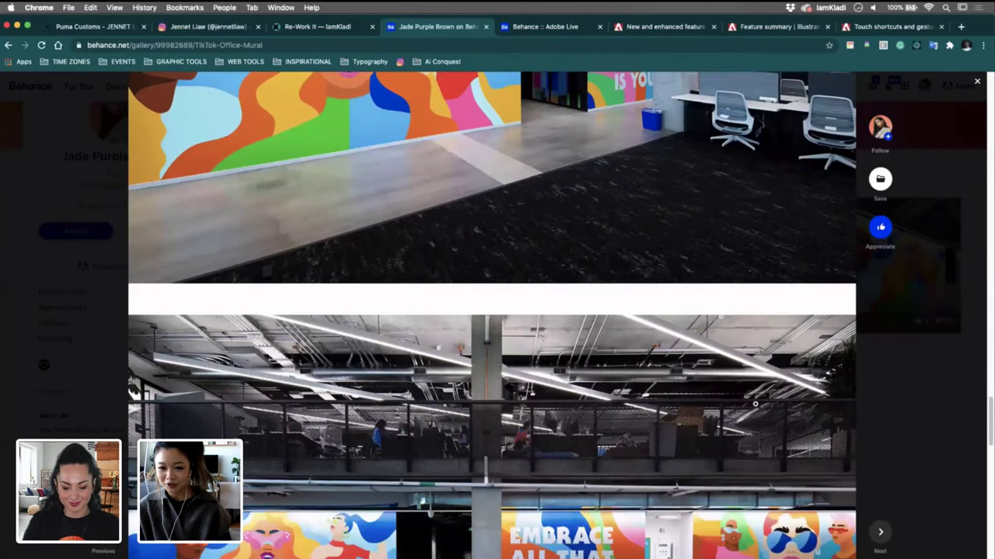
{"action": "scroll", "coordinate": [756, 404], "scroll_direction": "down", "scroll_amount": 7}
{"action": "scroll", "coordinate": [755, 410], "scroll_direction": "down", "scroll_amount": 6}
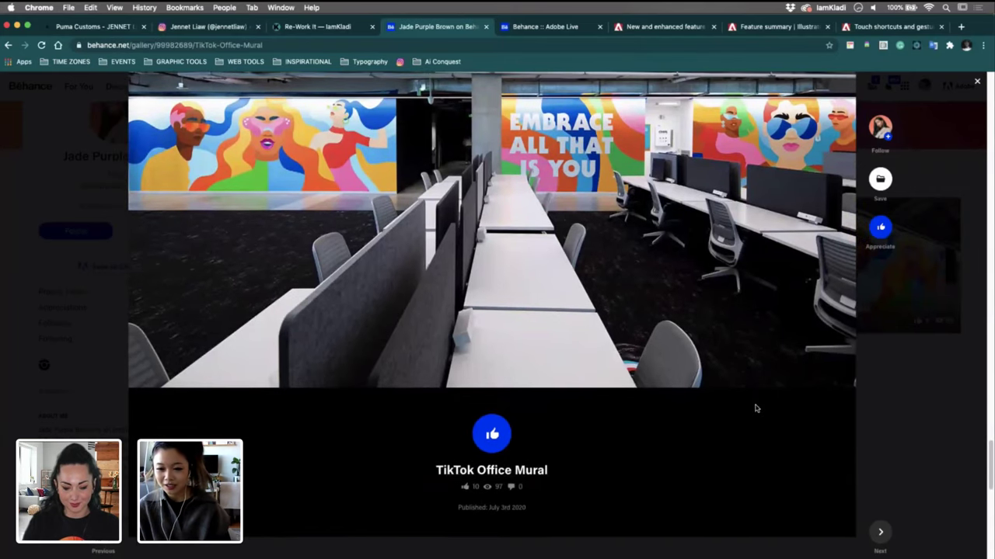
Scroll back up until the 'Embrace All That Is You' wall photo fills the view
{"action": "scroll", "coordinate": [756, 407], "scroll_direction": "up", "scroll_amount": 5}
{"action": "scroll", "coordinate": [755, 404], "scroll_direction": "up", "scroll_amount": 7}
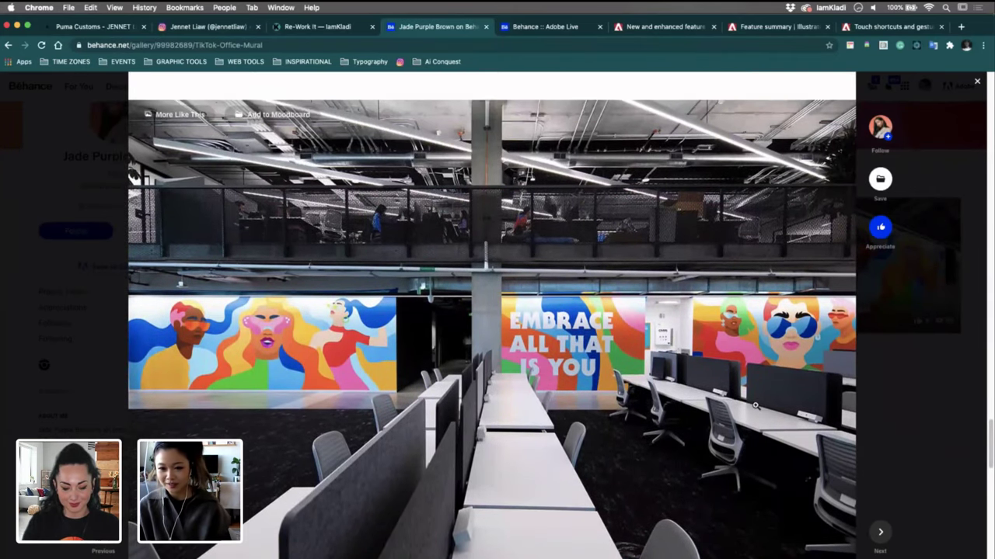
{"action": "scroll", "coordinate": [756, 404], "scroll_direction": "up", "scroll_amount": 8}
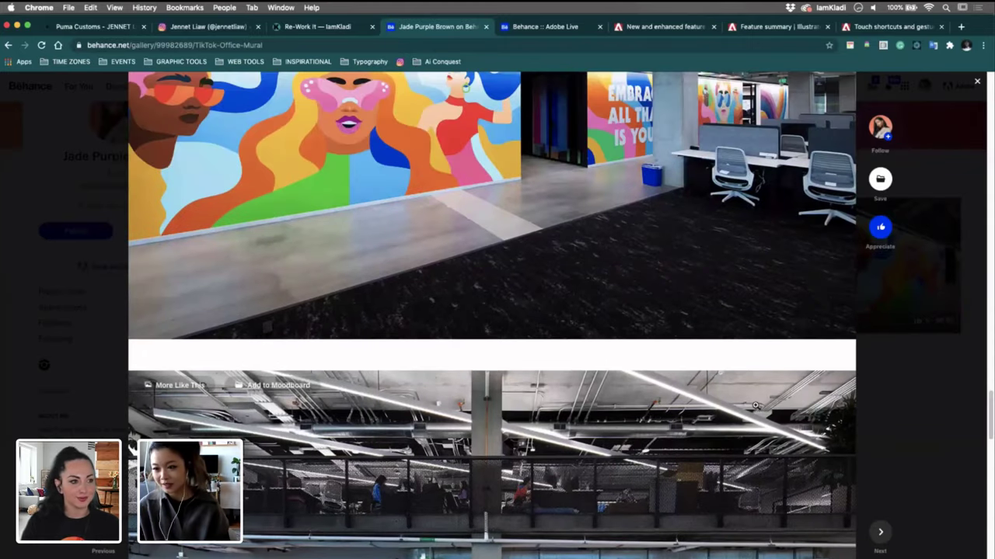
{"action": "scroll", "coordinate": [756, 405], "scroll_direction": "up", "scroll_amount": 4}
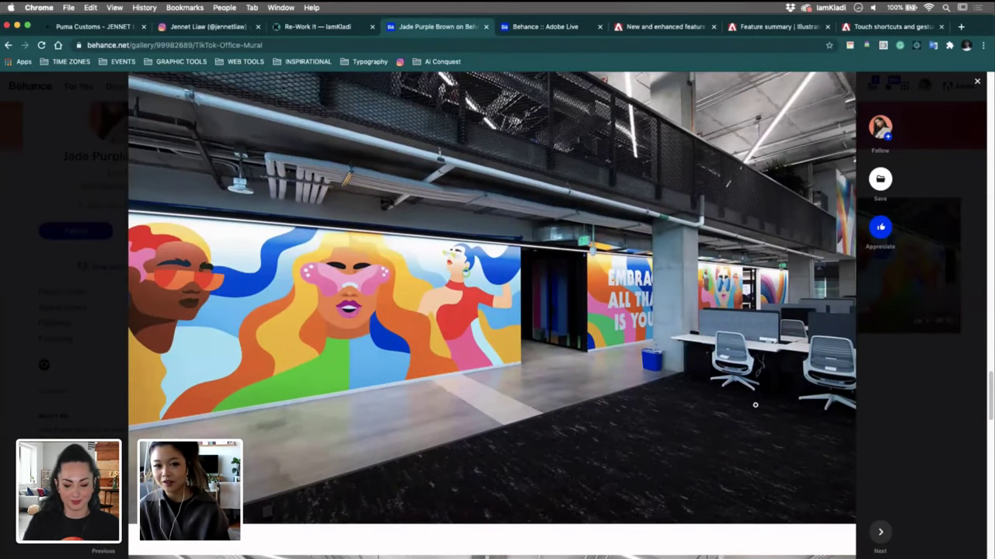
{"action": "scroll", "coordinate": [756, 405], "scroll_direction": "up", "scroll_amount": 15}
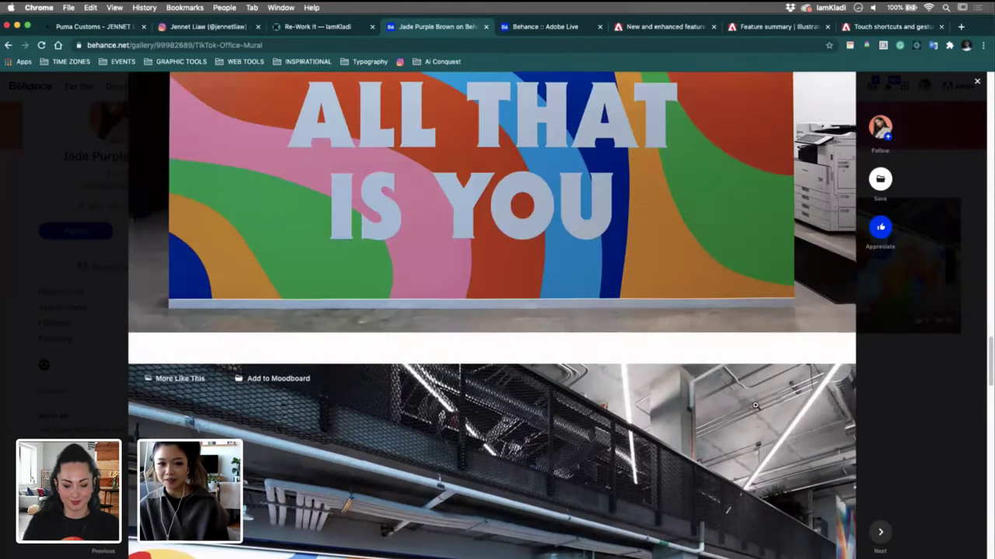
{"action": "scroll", "coordinate": [755, 404], "scroll_direction": "up", "scroll_amount": 1}
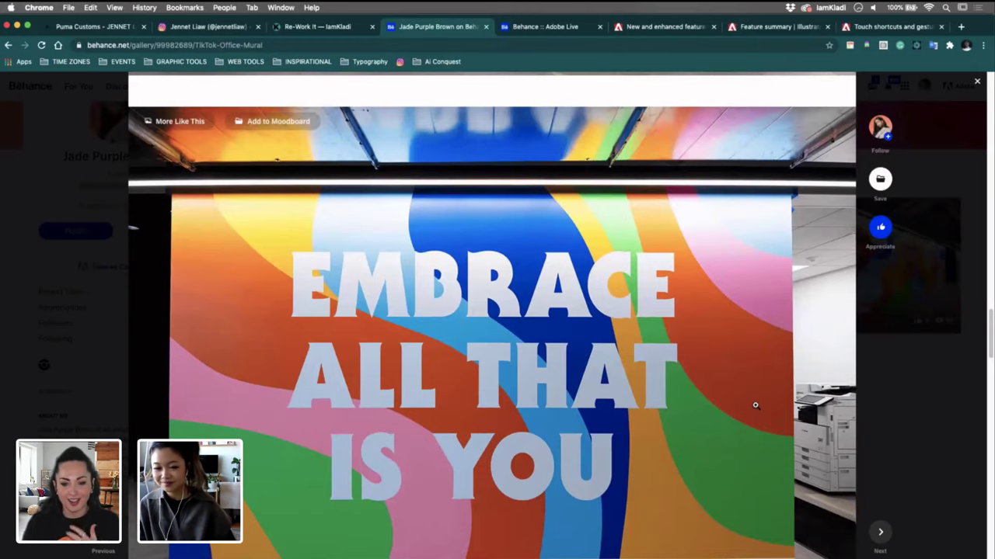
{"action": "scroll", "coordinate": [754, 364], "scroll_direction": "up", "scroll_amount": 2}
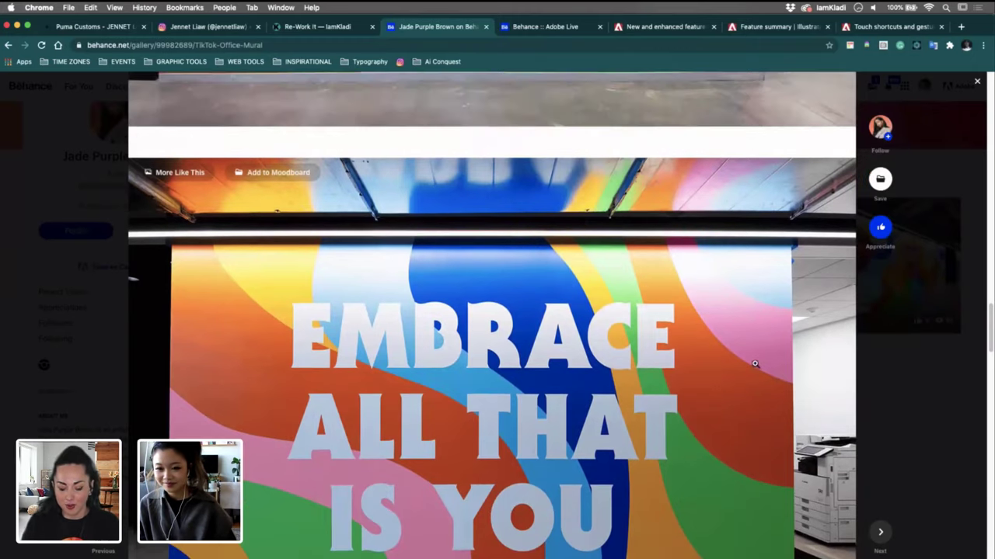
{"action": "scroll", "coordinate": [753, 363], "scroll_direction": "up", "scroll_amount": 7}
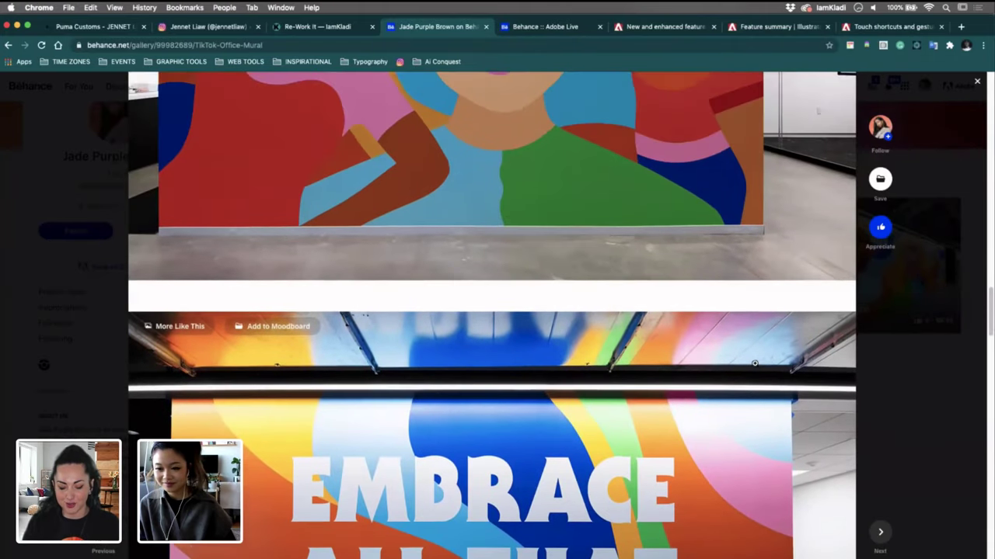
{"action": "scroll", "coordinate": [754, 364], "scroll_direction": "down", "scroll_amount": 10}
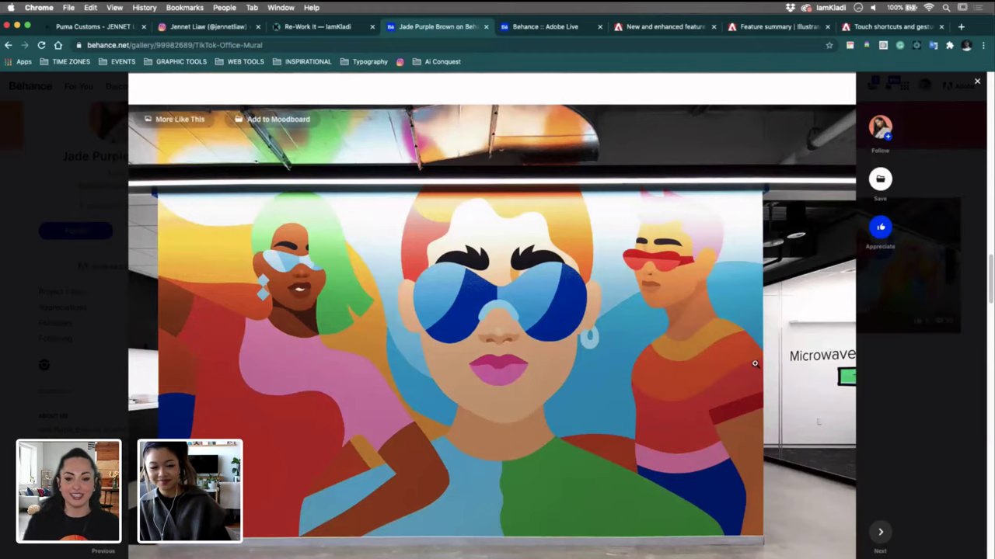
{"action": "scroll", "coordinate": [754, 363], "scroll_direction": "down", "scroll_amount": 5}
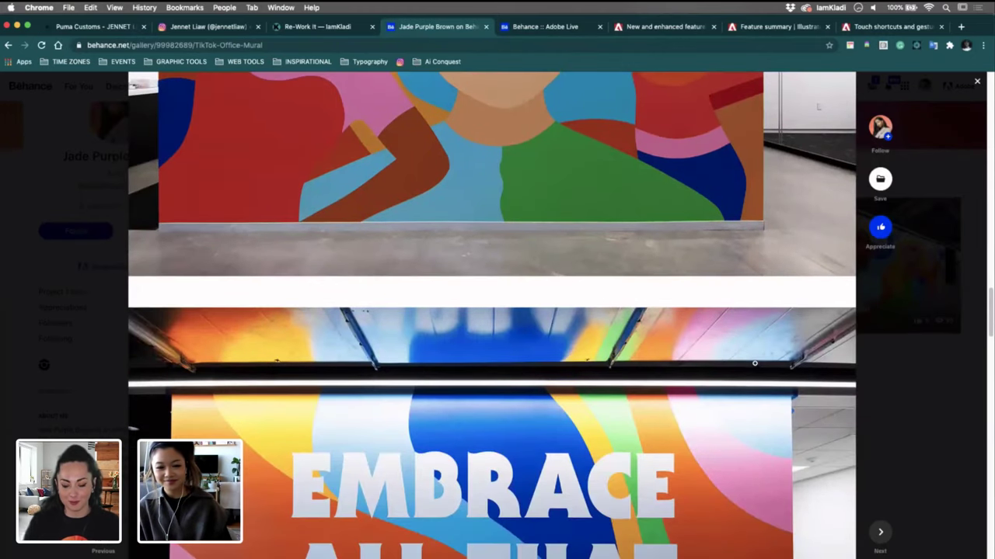
{"action": "scroll", "coordinate": [754, 364], "scroll_direction": "down", "scroll_amount": 3}
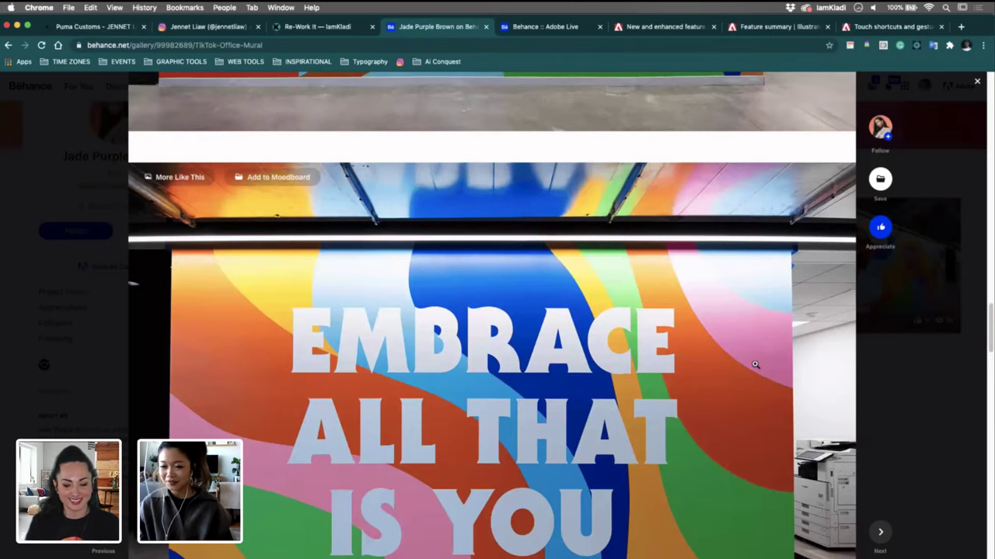
{"action": "scroll", "coordinate": [753, 364], "scroll_direction": "down", "scroll_amount": 2}
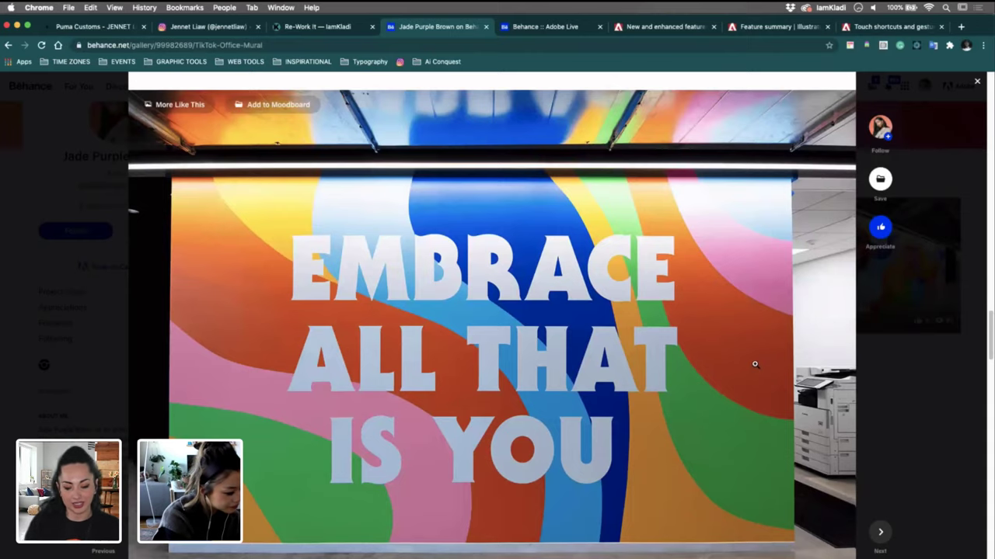
Scroll back up through the TikTok mural photos
{"action": "scroll", "coordinate": [695, 359], "scroll_direction": "up", "scroll_amount": 4}
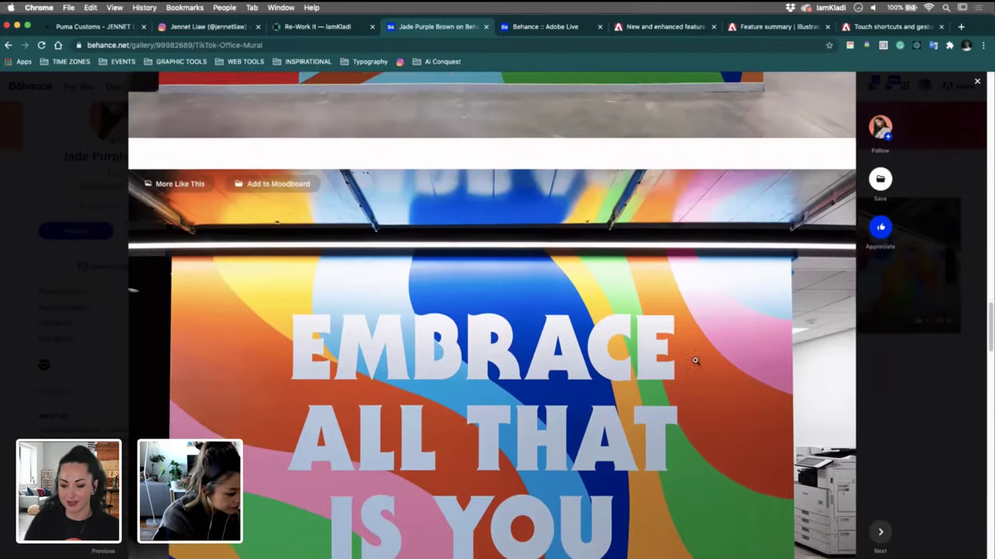
{"action": "scroll", "coordinate": [695, 360], "scroll_direction": "up", "scroll_amount": 4}
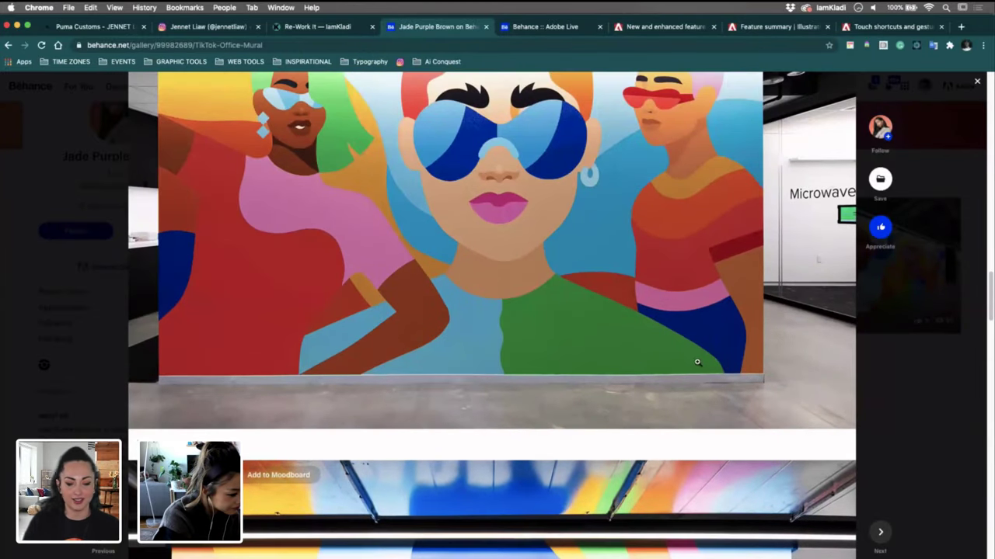
{"action": "scroll", "coordinate": [694, 360], "scroll_direction": "up", "scroll_amount": 1}
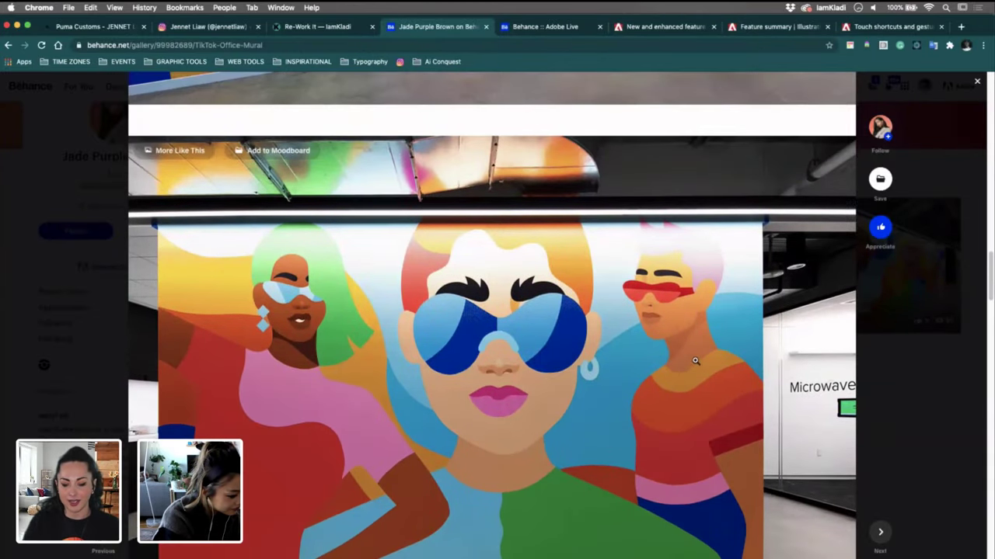
{"action": "scroll", "coordinate": [695, 360], "scroll_direction": "up", "scroll_amount": 2}
{"action": "scroll", "coordinate": [694, 360], "scroll_direction": "up", "scroll_amount": 6}
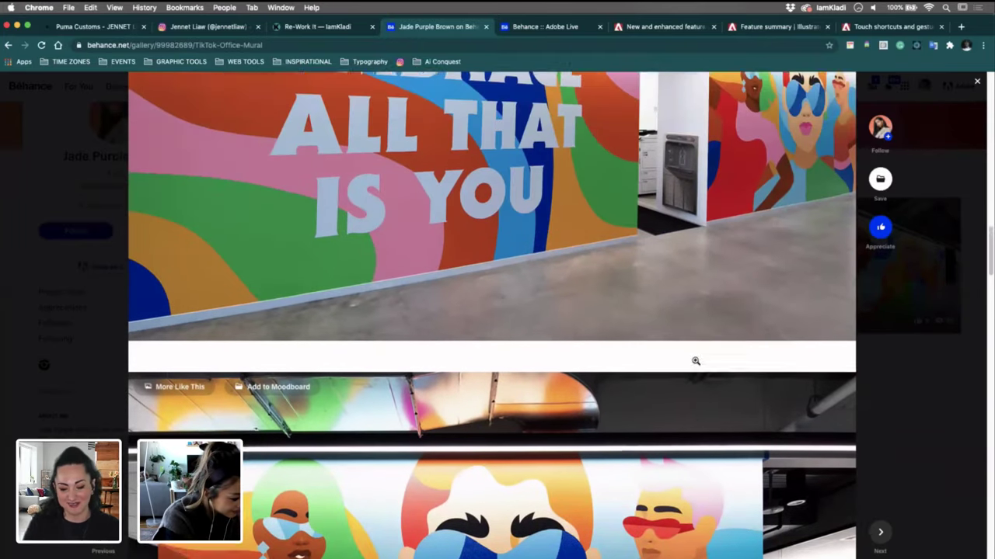
{"action": "scroll", "coordinate": [695, 360], "scroll_direction": "up", "scroll_amount": 12}
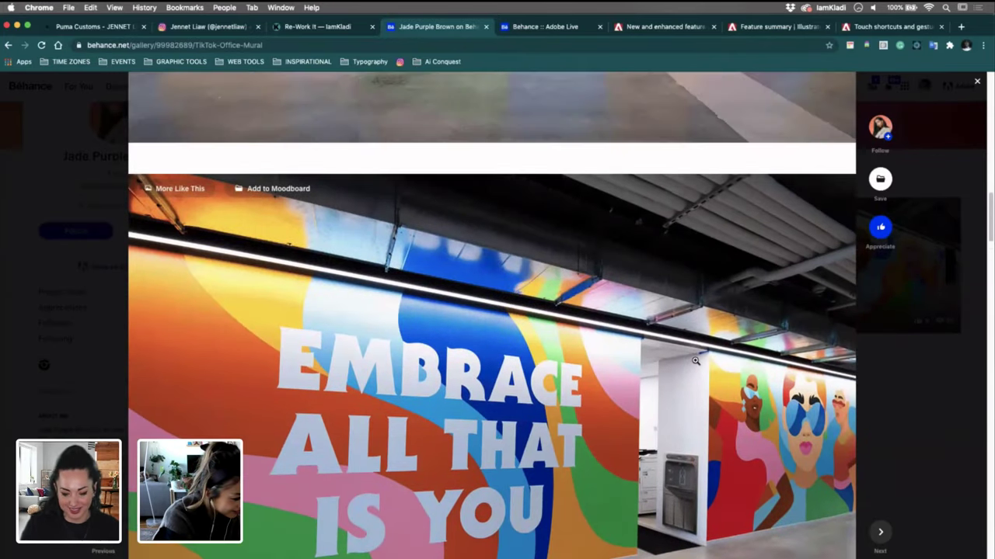
{"action": "scroll", "coordinate": [693, 362], "scroll_direction": "up", "scroll_amount": 11}
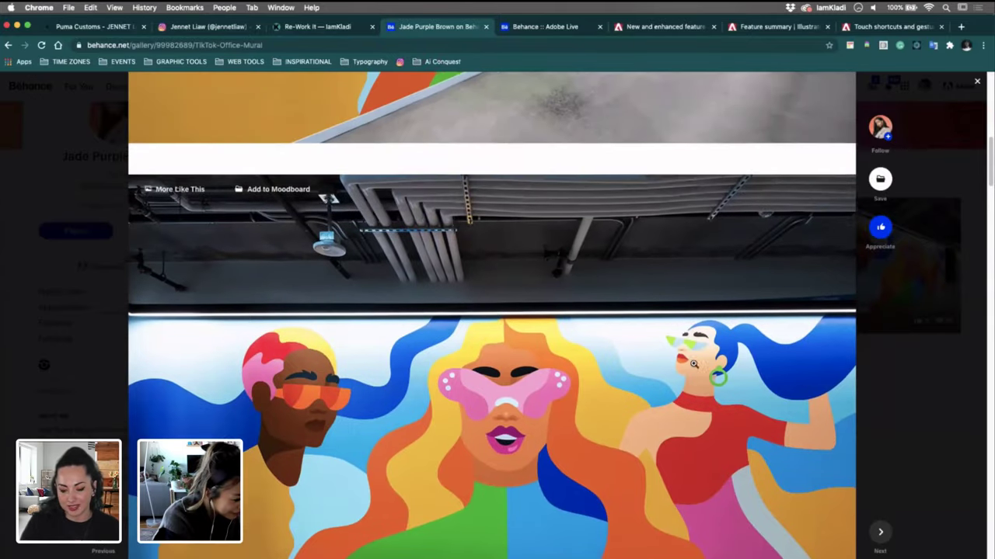
Close the mural lightbox and open the Stacy's Pita Chips project
{"action": "scroll", "coordinate": [693, 362], "scroll_direction": "down", "scroll_amount": 10}
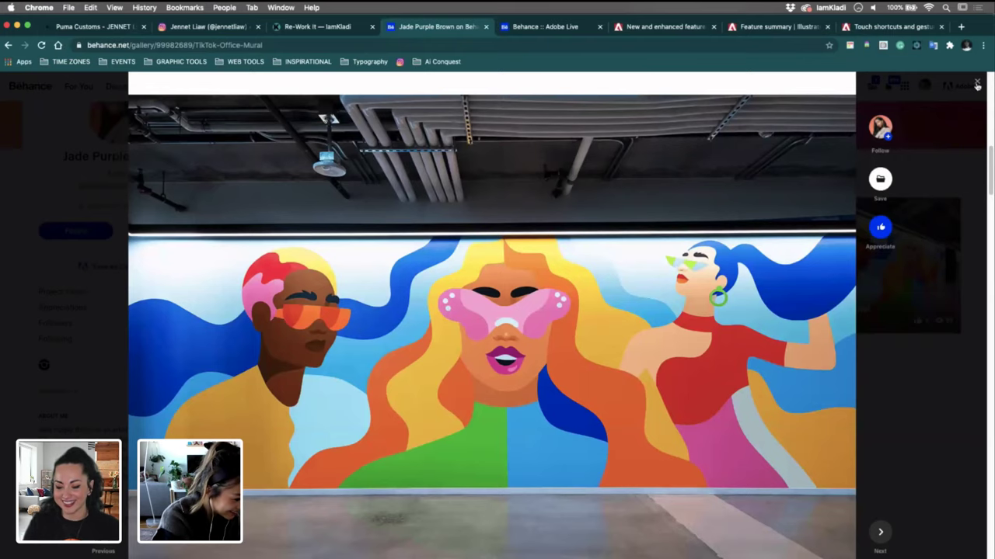
{"action": "left_click", "coordinate": [978, 84]}
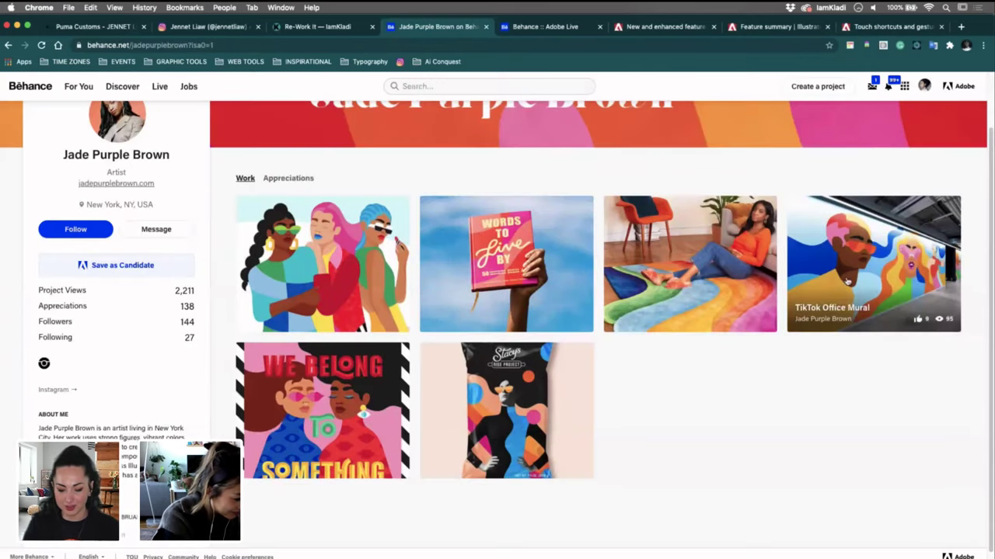
{"action": "left_click", "coordinate": [513, 403]}
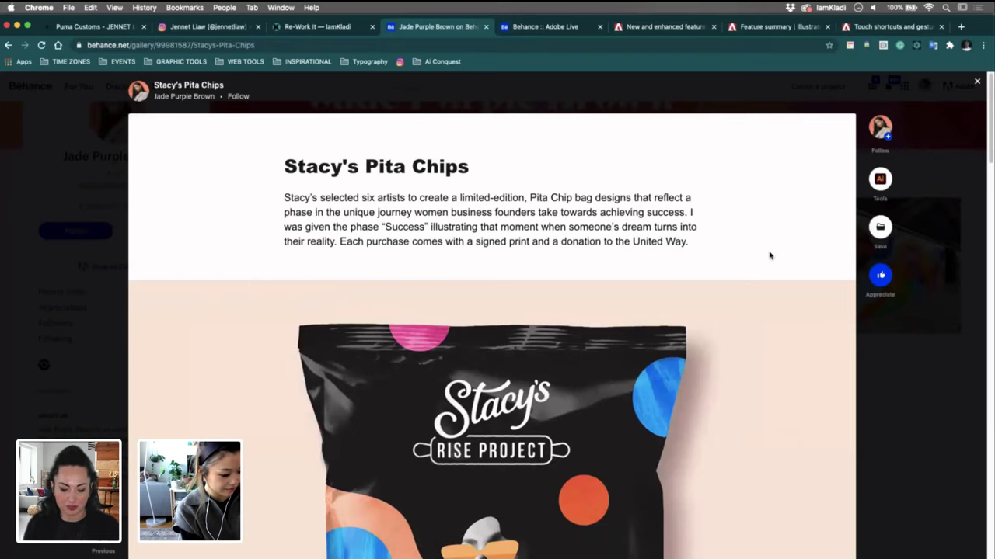
Scroll past the description to the Rise Project chip bag with the orange-sunglasses woman
{"action": "scroll", "coordinate": [765, 252], "scroll_direction": "down", "scroll_amount": 5}
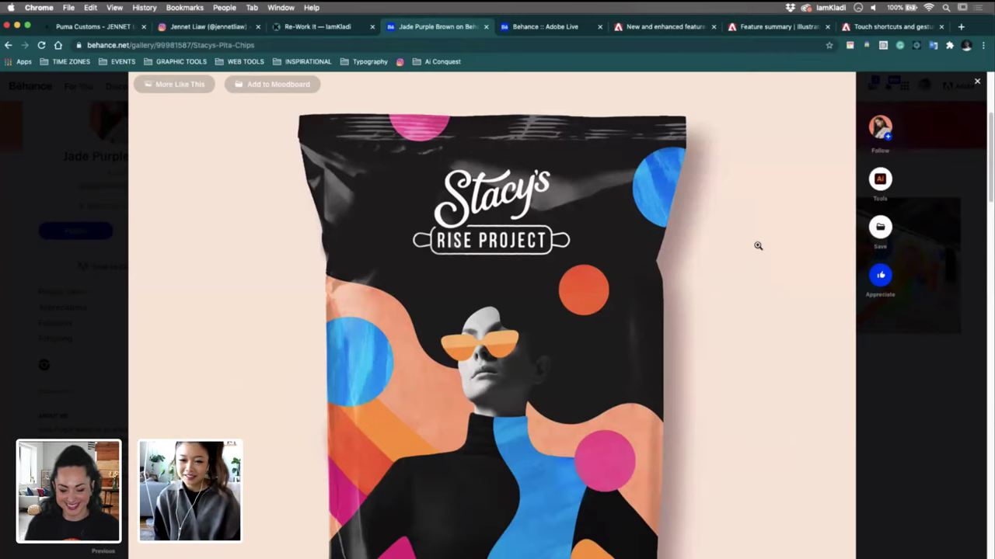
{"action": "scroll", "coordinate": [757, 244], "scroll_direction": "down", "scroll_amount": 1}
{"action": "scroll", "coordinate": [757, 243], "scroll_direction": "down", "scroll_amount": 4}
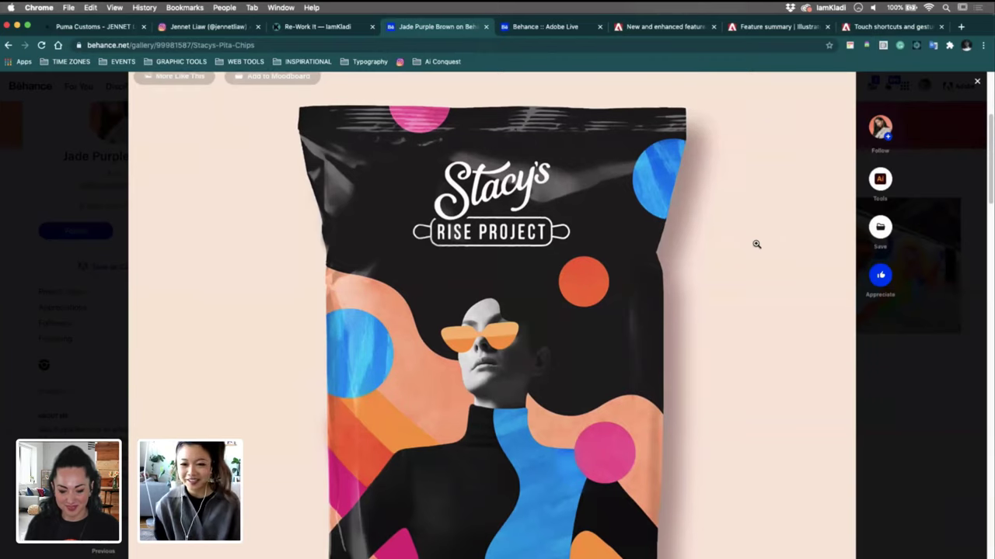
{"action": "scroll", "coordinate": [755, 245], "scroll_direction": "down", "scroll_amount": 10}
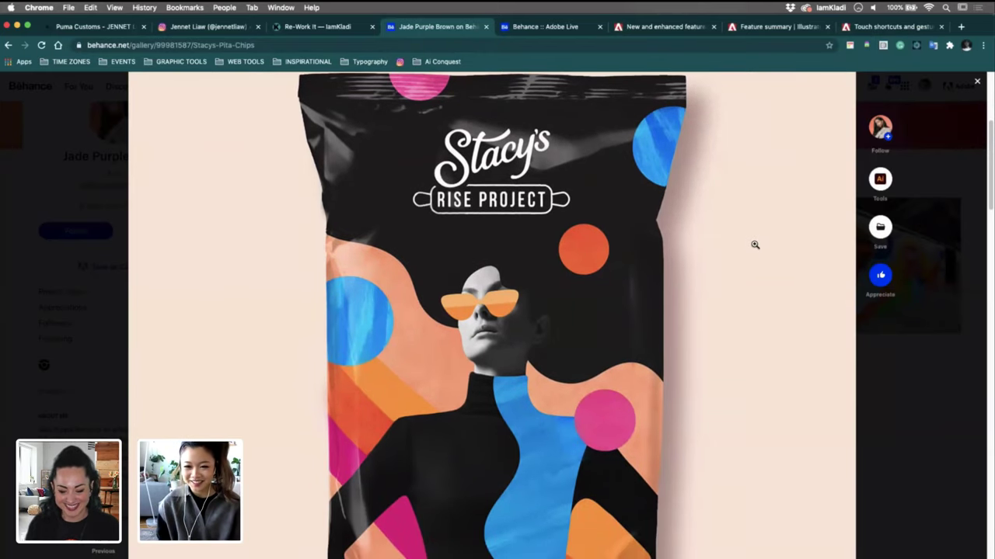
{"action": "scroll", "coordinate": [753, 246], "scroll_direction": "down", "scroll_amount": 14}
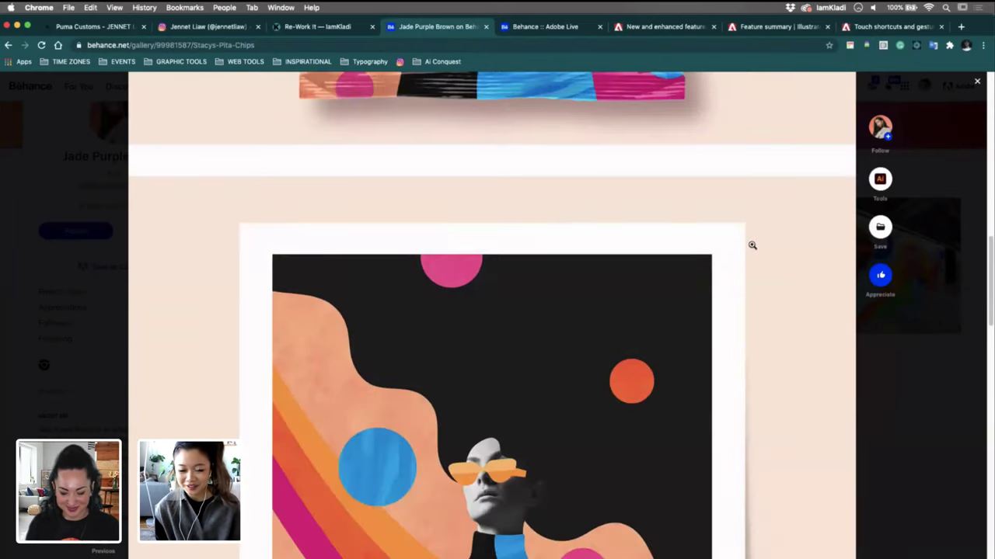
{"action": "scroll", "coordinate": [752, 246], "scroll_direction": "down", "scroll_amount": 11}
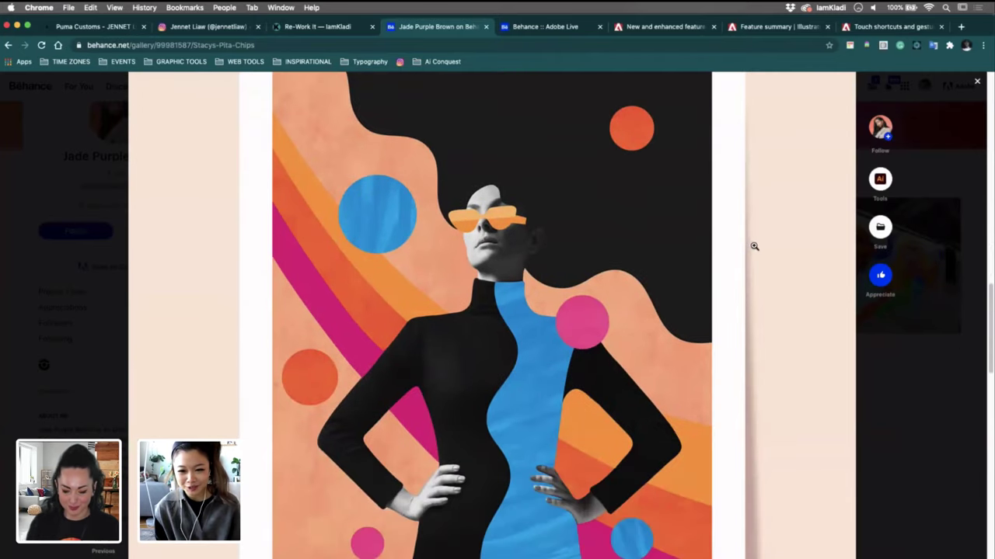
{"action": "scroll", "coordinate": [753, 247], "scroll_direction": "up", "scroll_amount": 10}
{"action": "scroll", "coordinate": [751, 248], "scroll_direction": "up", "scroll_amount": 4}
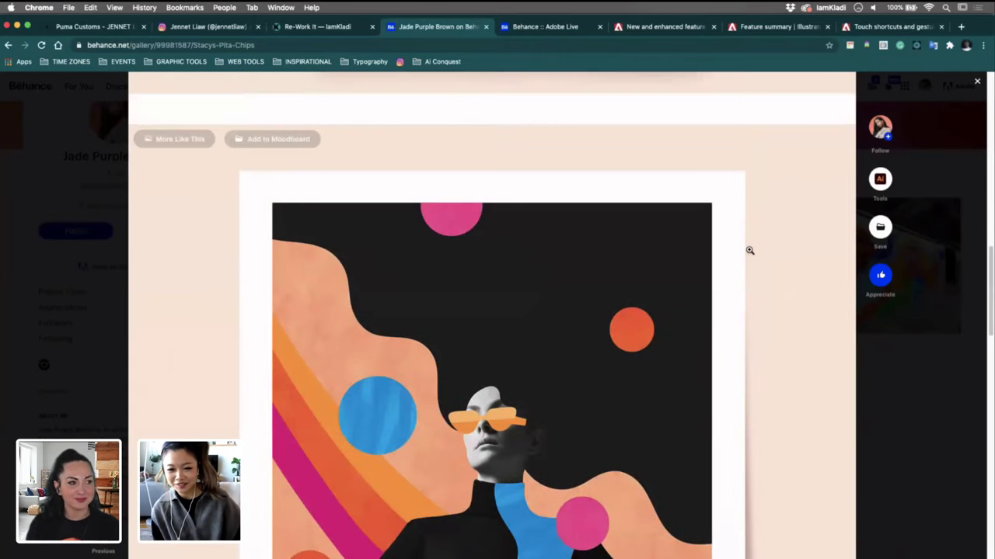
{"action": "scroll", "coordinate": [749, 250], "scroll_direction": "up", "scroll_amount": 2}
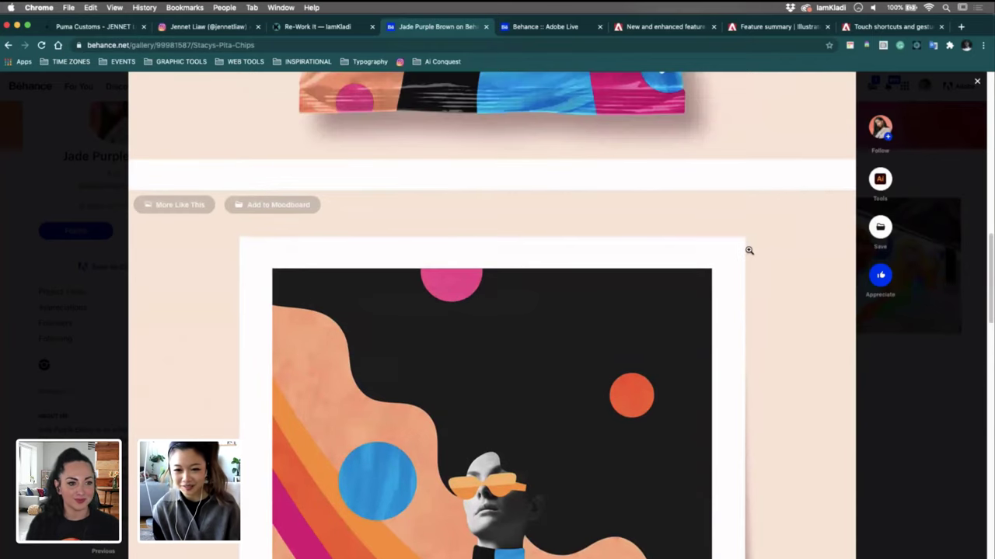
{"action": "scroll", "coordinate": [749, 251], "scroll_direction": "up", "scroll_amount": 3}
{"action": "scroll", "coordinate": [749, 251], "scroll_direction": "up", "scroll_amount": 6}
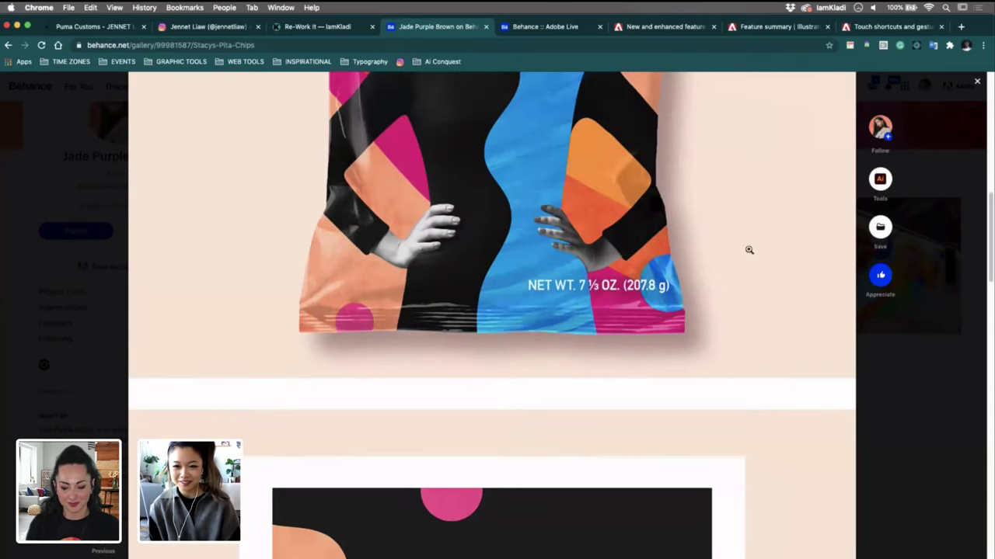
{"action": "scroll", "coordinate": [749, 250], "scroll_direction": "up", "scroll_amount": 10}
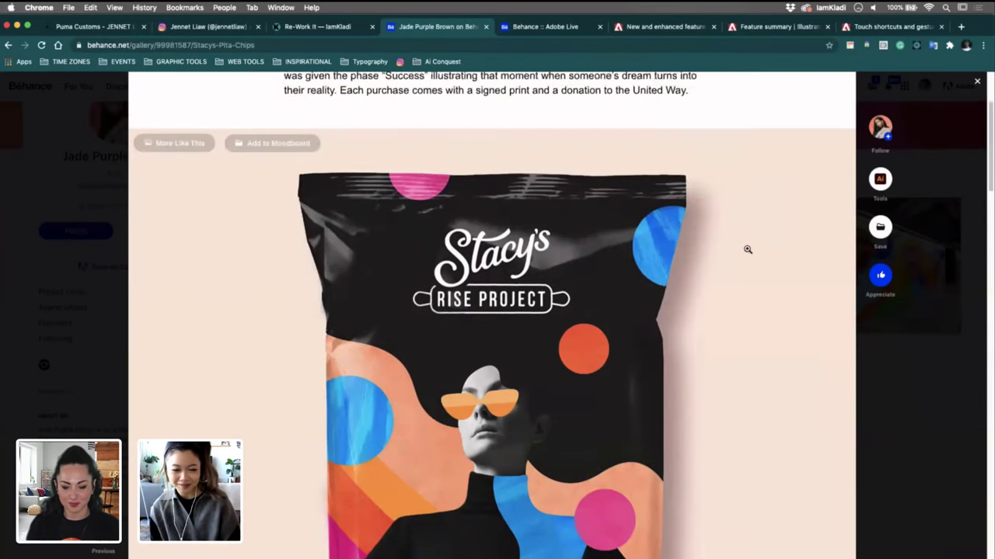
{"action": "scroll", "coordinate": [747, 251], "scroll_direction": "down", "scroll_amount": 1}
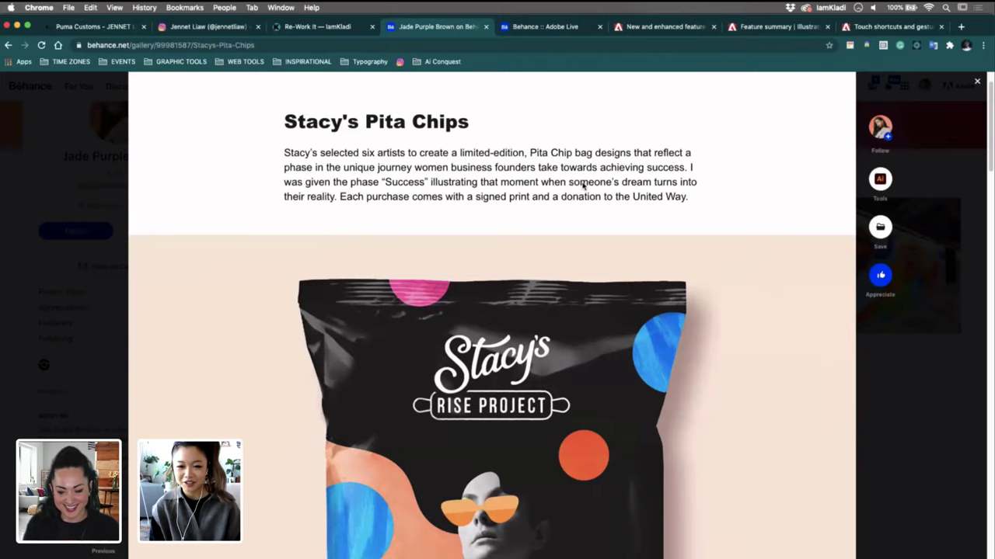
{"action": "scroll", "coordinate": [583, 186], "scroll_direction": "down", "scroll_amount": 1}
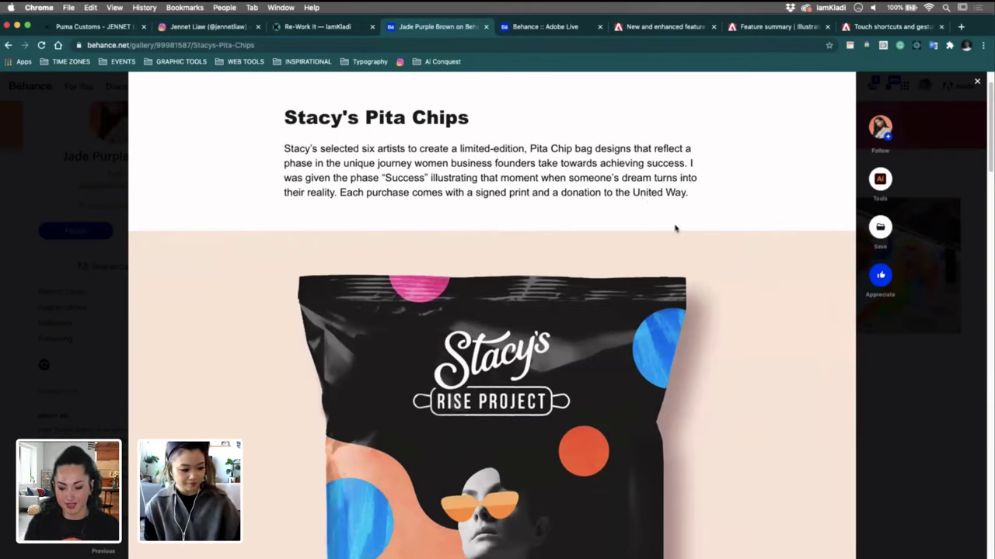
{"action": "scroll", "coordinate": [664, 231], "scroll_direction": "up", "scroll_amount": 1}
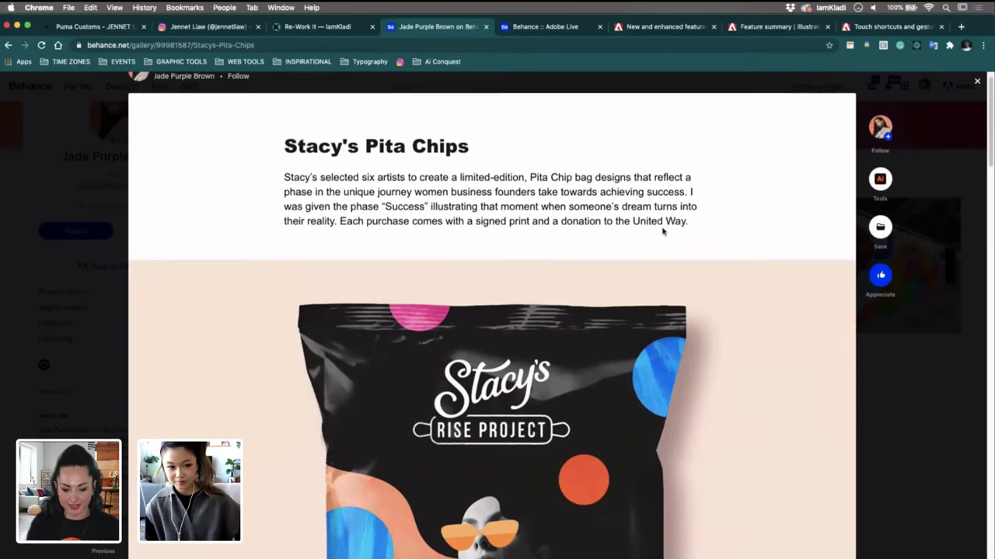
{"action": "scroll", "coordinate": [661, 229], "scroll_direction": "down", "scroll_amount": 3}
{"action": "scroll", "coordinate": [658, 230], "scroll_direction": "down", "scroll_amount": 2}
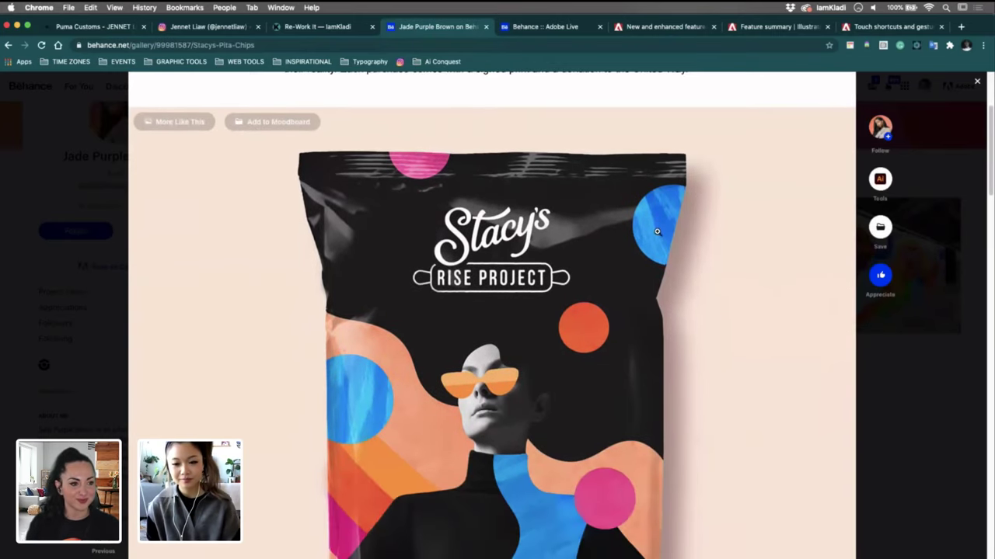